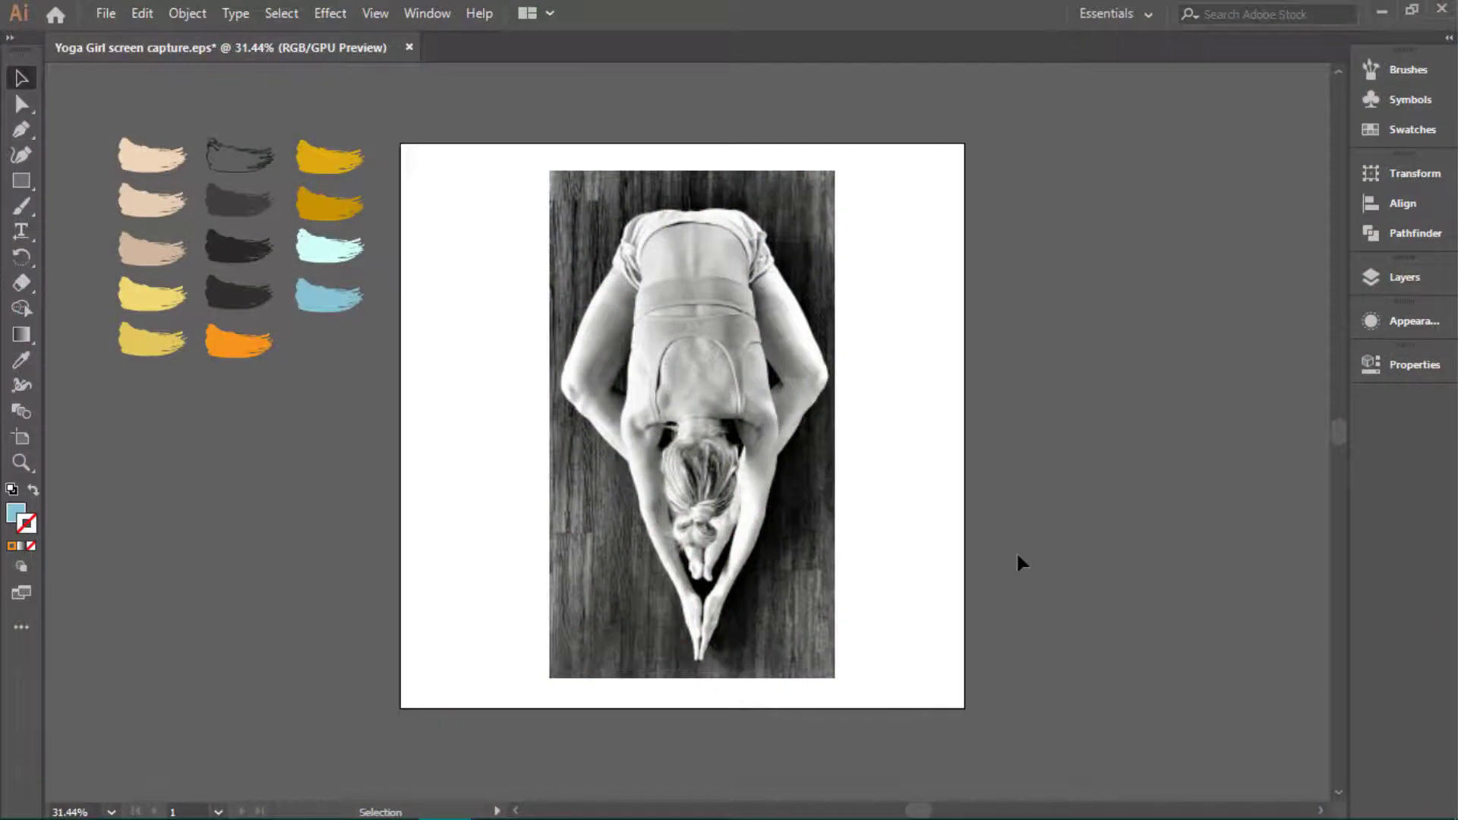
# Step: Start a Pen-tool outline at the right waist and trace down the outer right arm
pyautogui.press('p')
pyautogui.moveTo(776, 306); pyautogui.dragTo(872, 368)
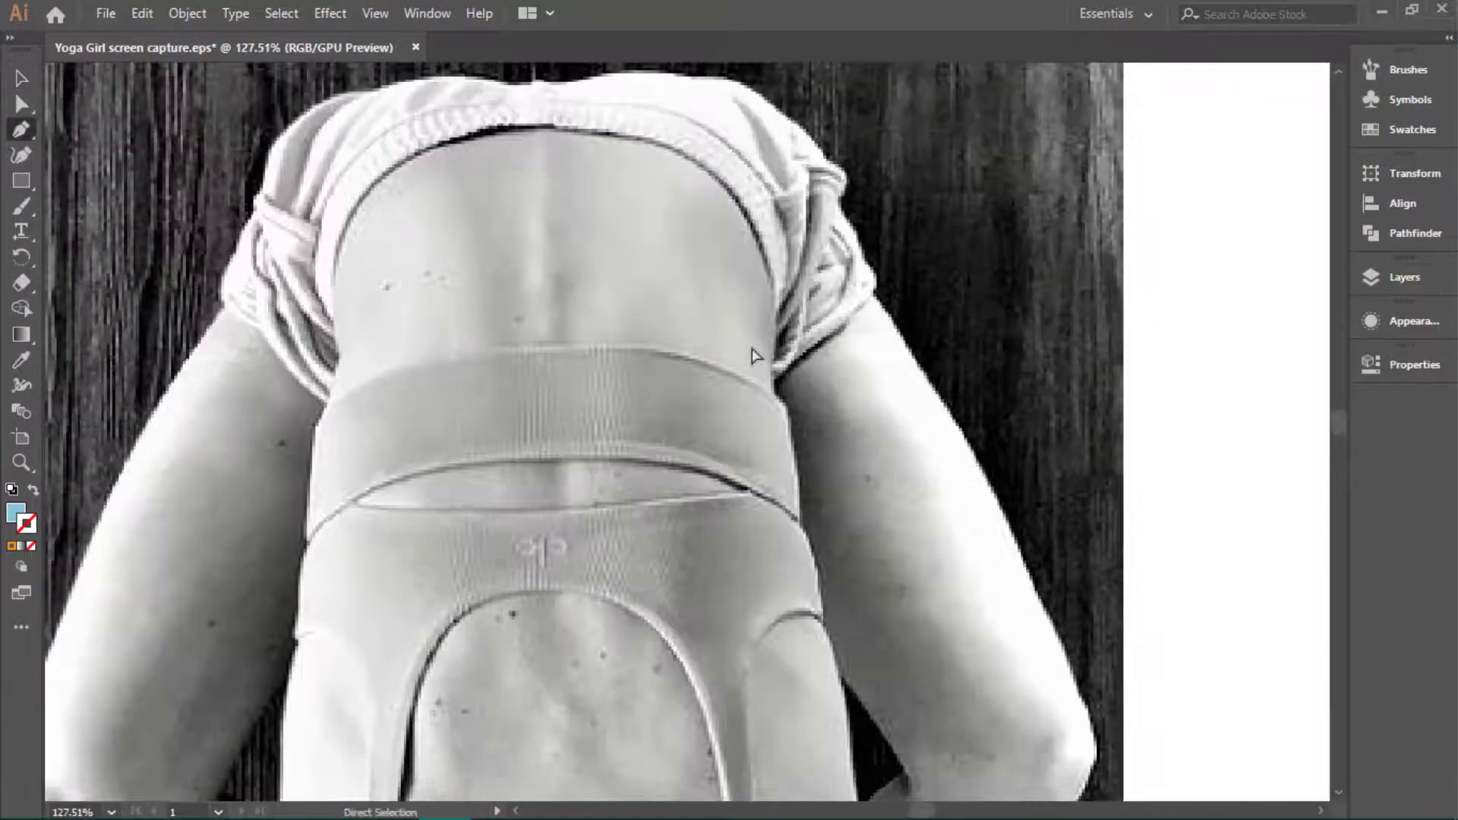
pyautogui.click(843, 333)
pyautogui.click(895, 619)
pyautogui.scroll(-3, 904, 611)
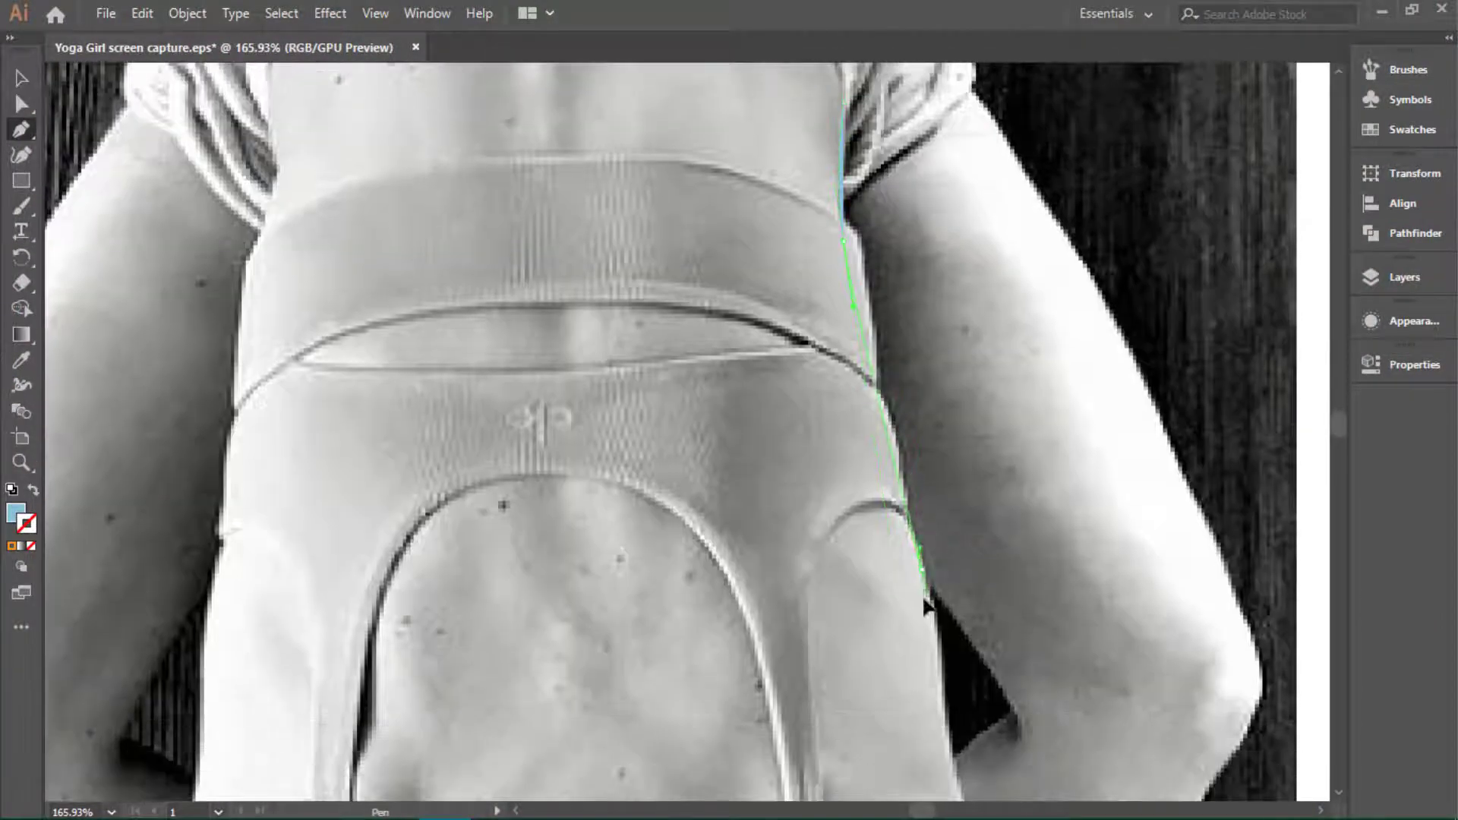
pyautogui.scroll(-3, 976, 570)
pyautogui.click(994, 603)
pyautogui.scroll(-3, 994, 603)
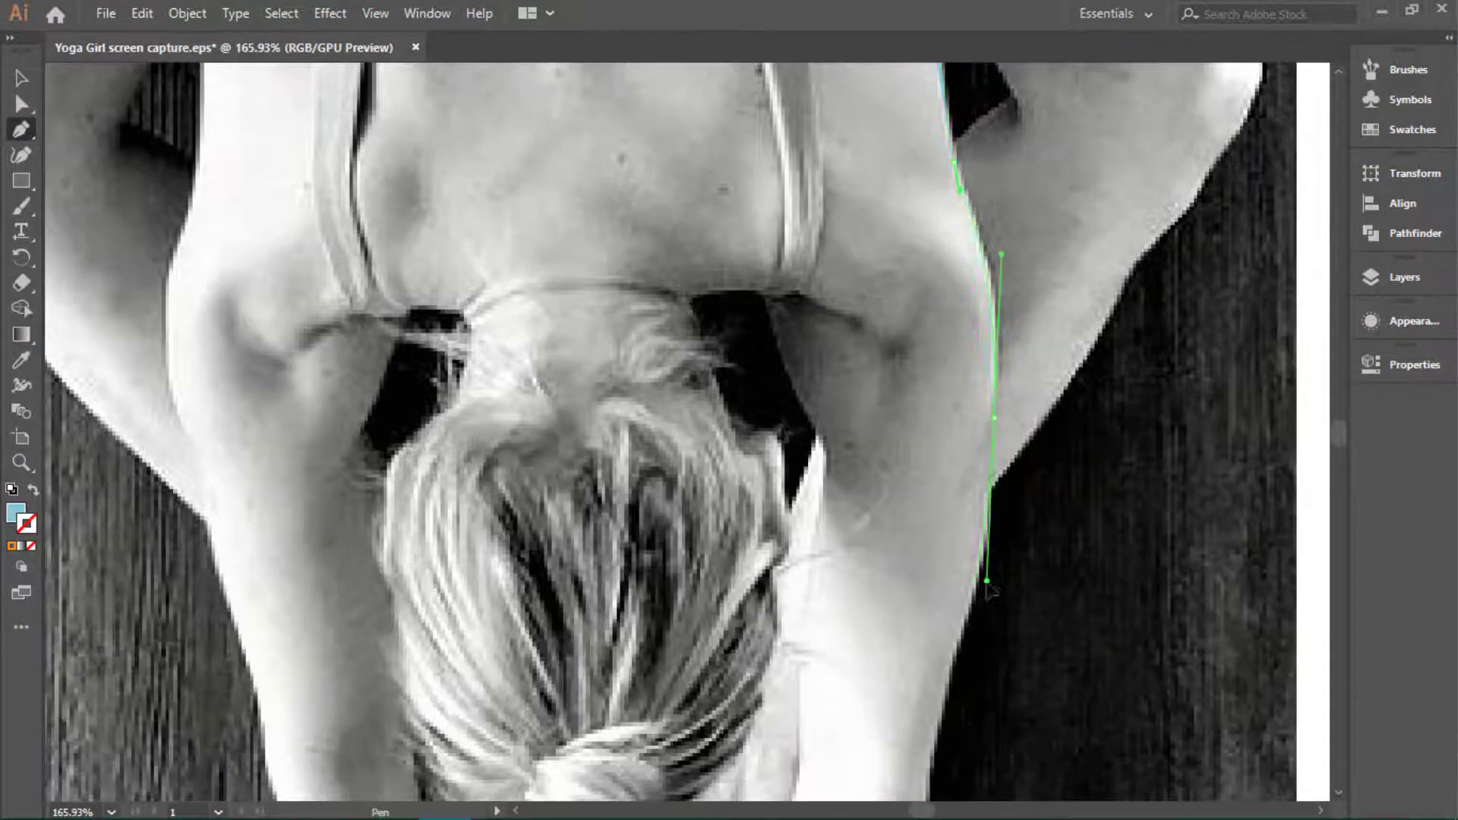
pyautogui.scroll(-3, 953, 535)
pyautogui.click(928, 643)
pyautogui.scroll(-5, 854, 588)
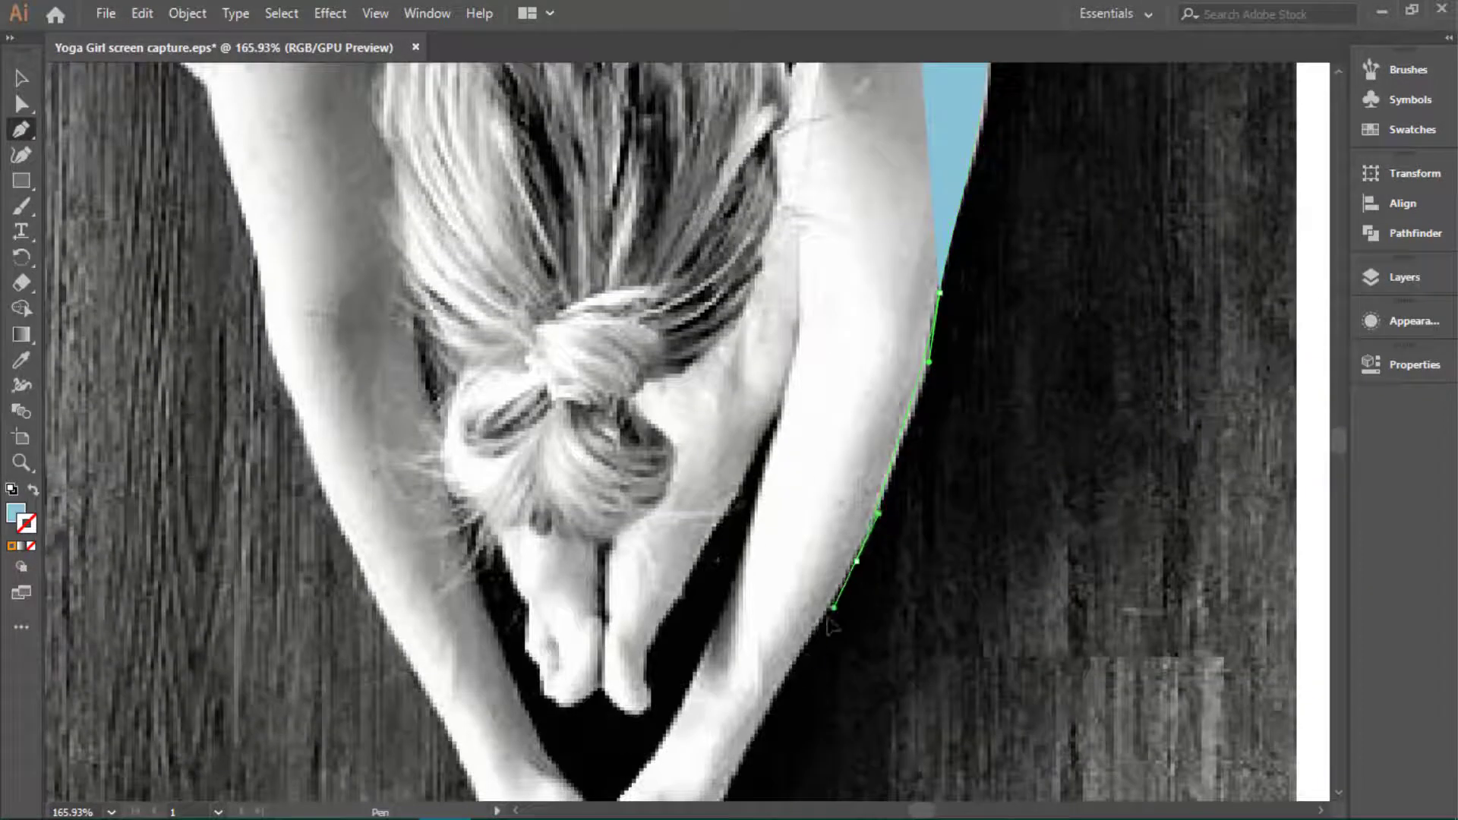
pyautogui.scroll(-3, 587, 642)
# Step: Set the path's fill to None so the outline stays transparent
pyautogui.click(30, 546)
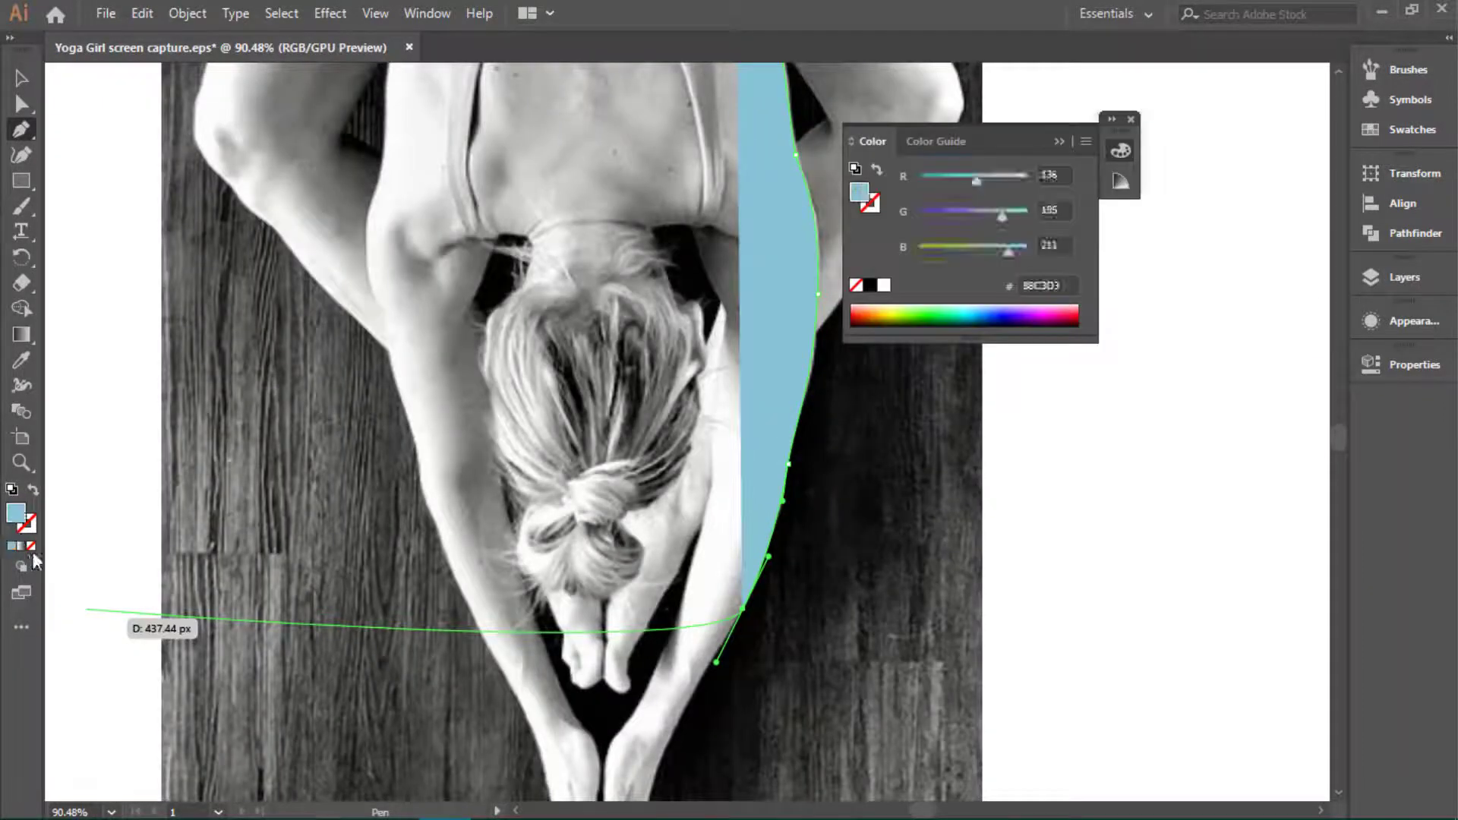
pyautogui.click(1060, 143)
pyautogui.scroll(-3, 716, 618)
pyautogui.scroll(5, 676, 478)
pyautogui.moveTo(640, 577); pyautogui.dragTo(591, 584)
pyautogui.scroll(-3, 615, 581)
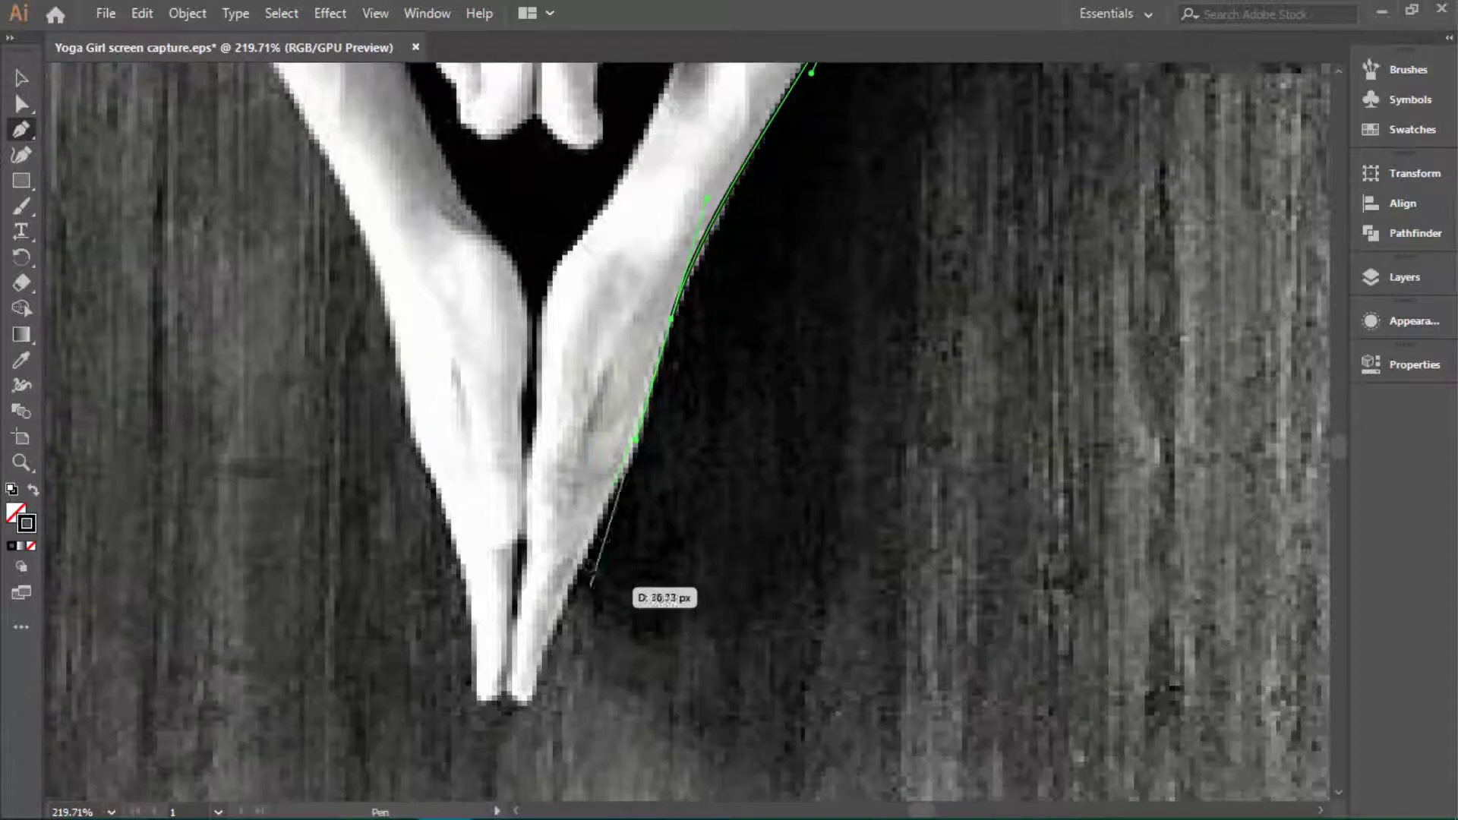
pyautogui.scroll(1, 546, 680)
pyautogui.scroll(-2, 686, 346)
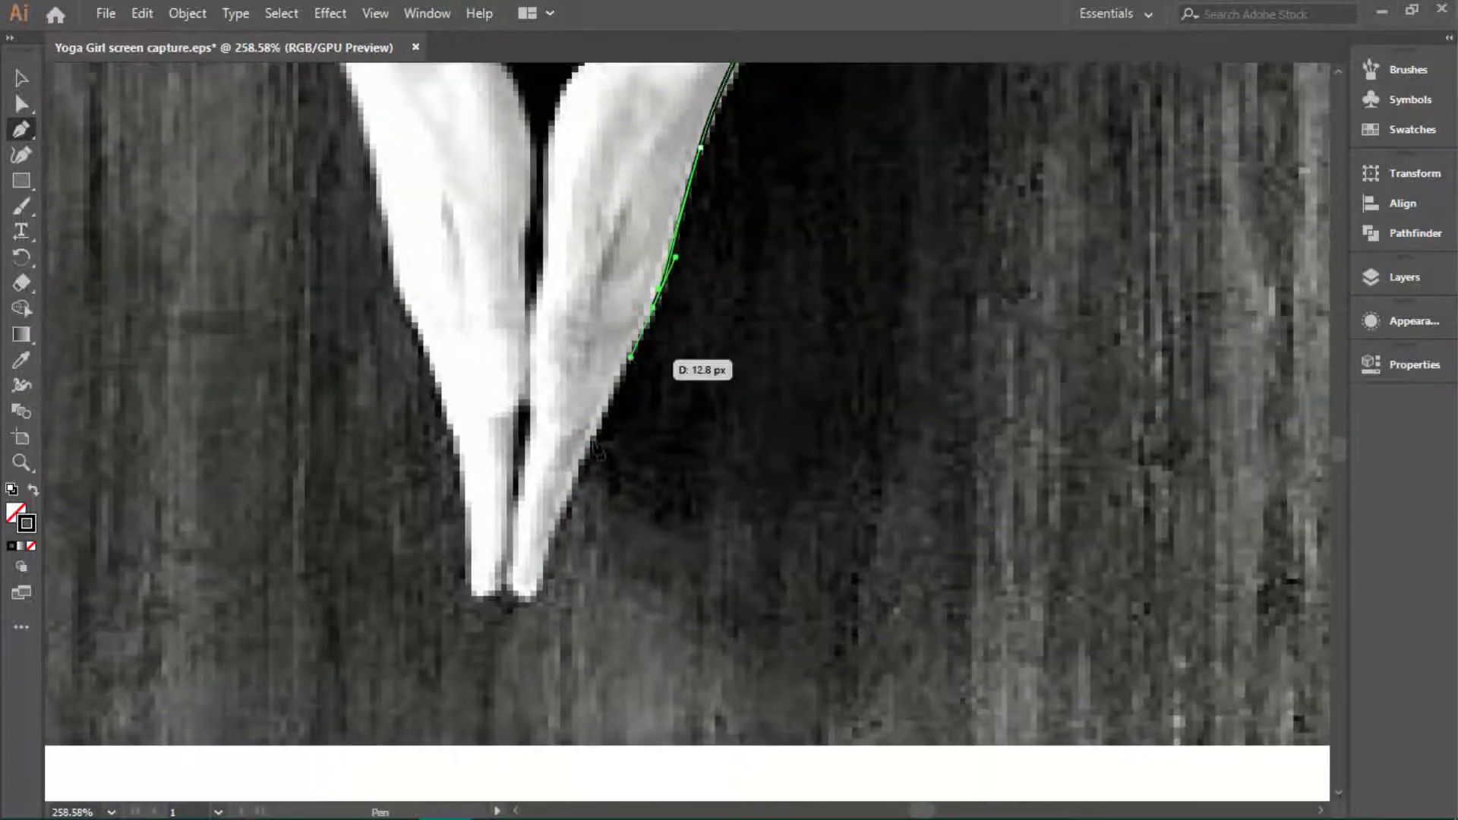
pyautogui.scroll(1, 597, 448)
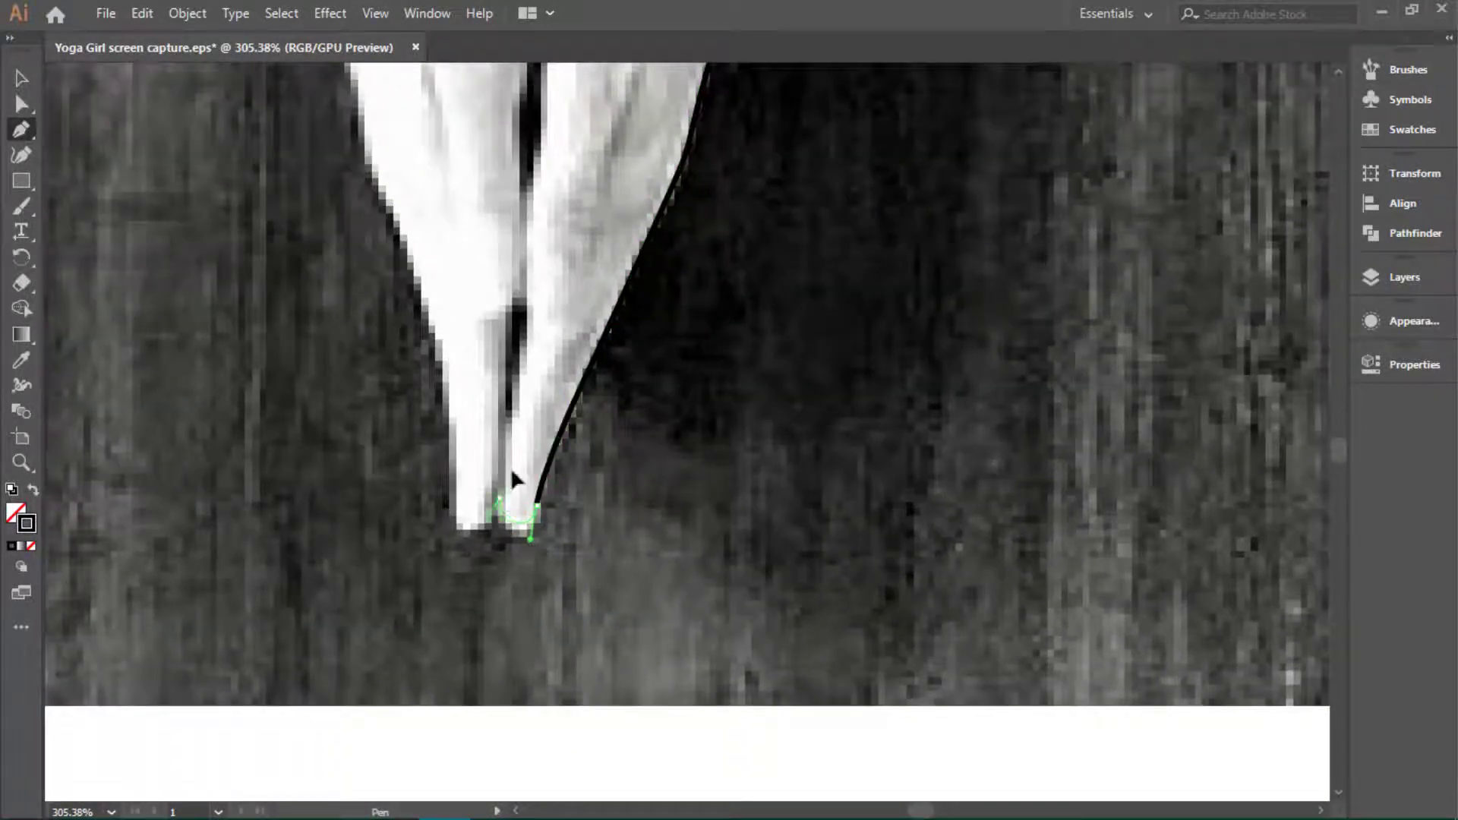
# Step: Curve the outline around the right fingertip and back up
pyautogui.moveTo(524, 439); pyautogui.dragTo(527, 433)
pyautogui.scroll(3, 526, 432)
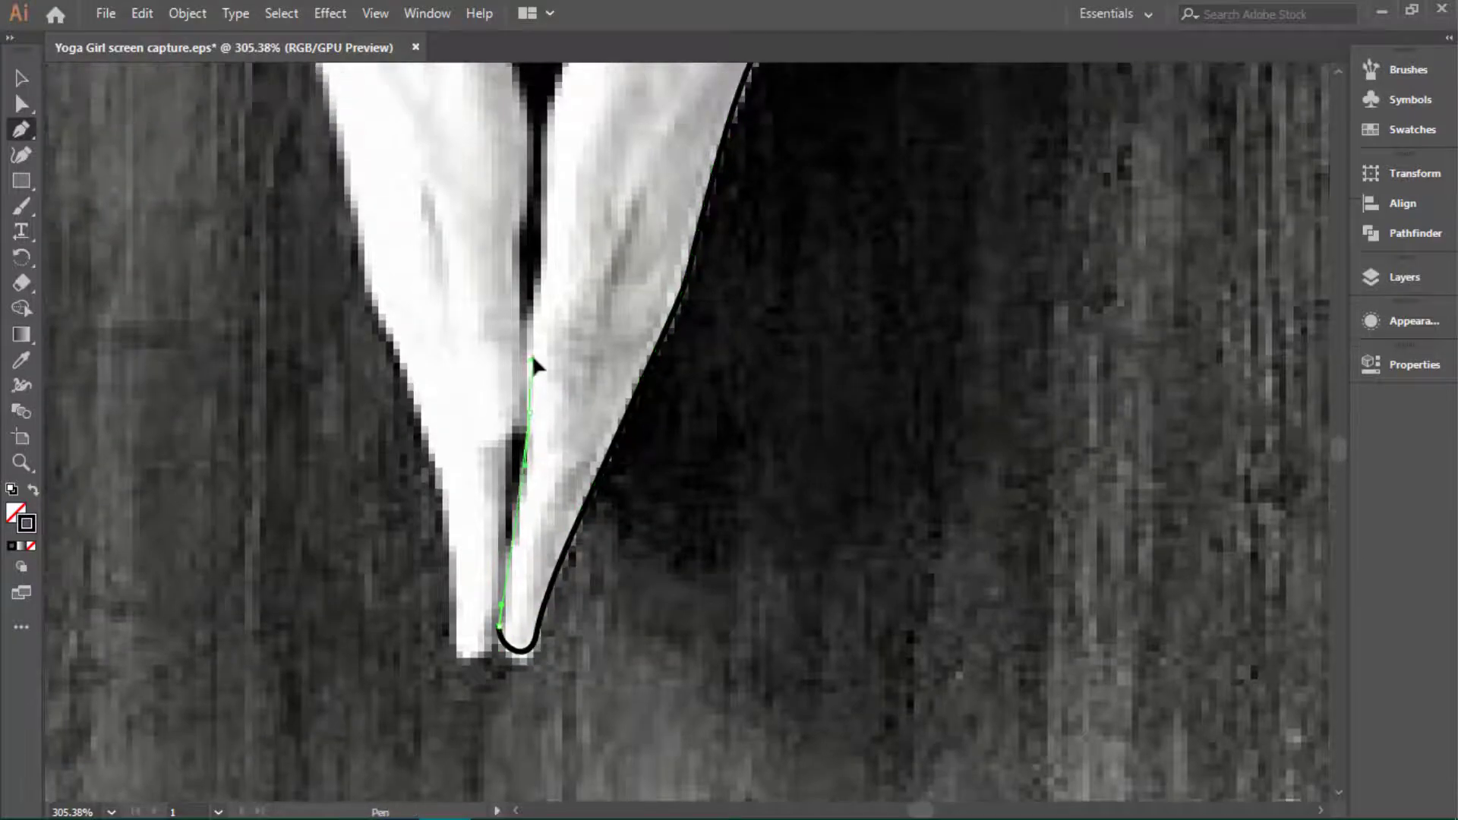
pyautogui.scroll(2, 534, 366)
pyautogui.scroll(2, 554, 335)
pyautogui.scroll(2, 628, 319)
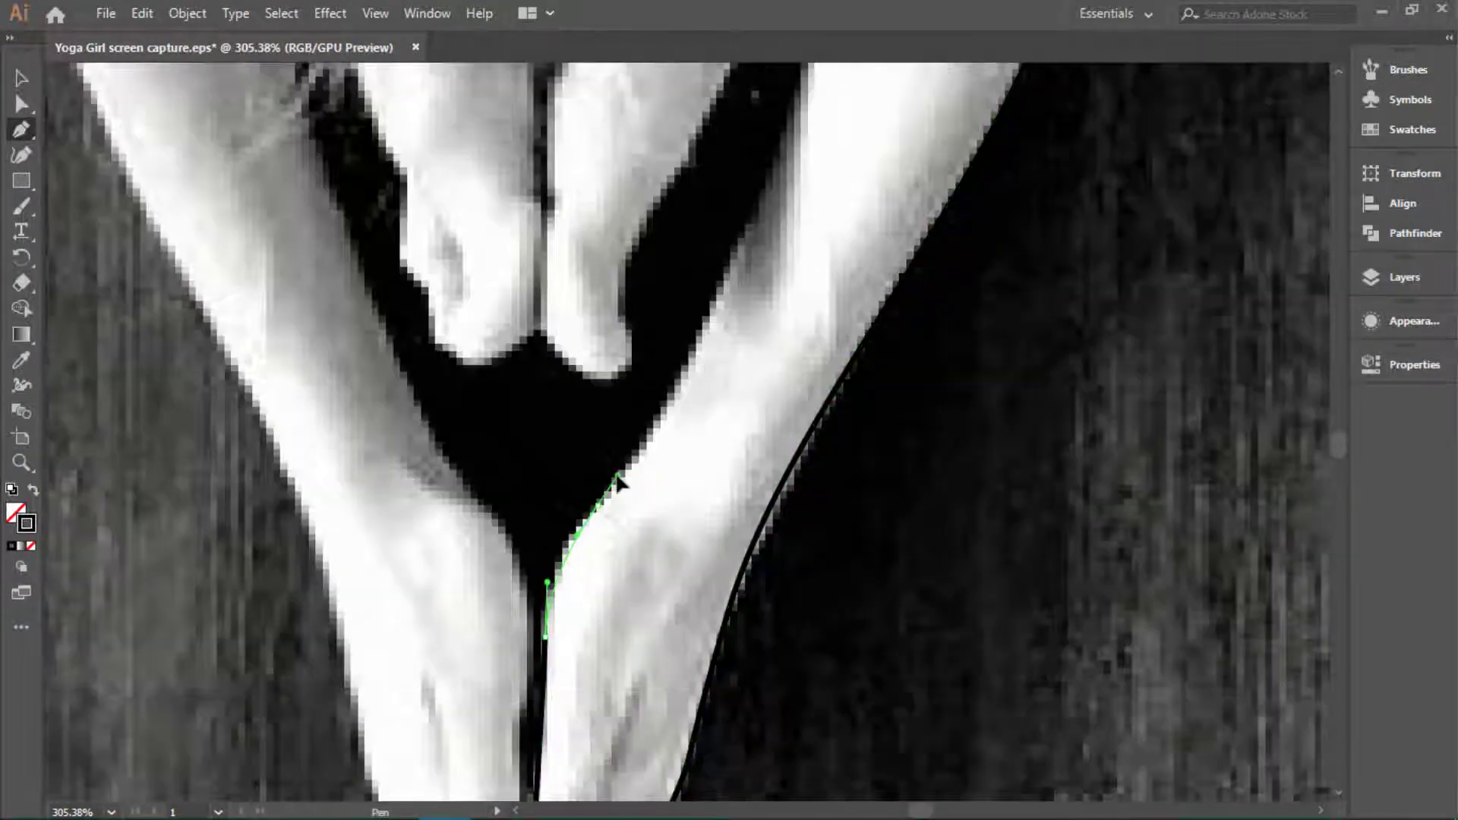
pyautogui.scroll(-1, 596, 509)
pyautogui.scroll(-1, 700, 674)
pyautogui.scroll(3, 722, 490)
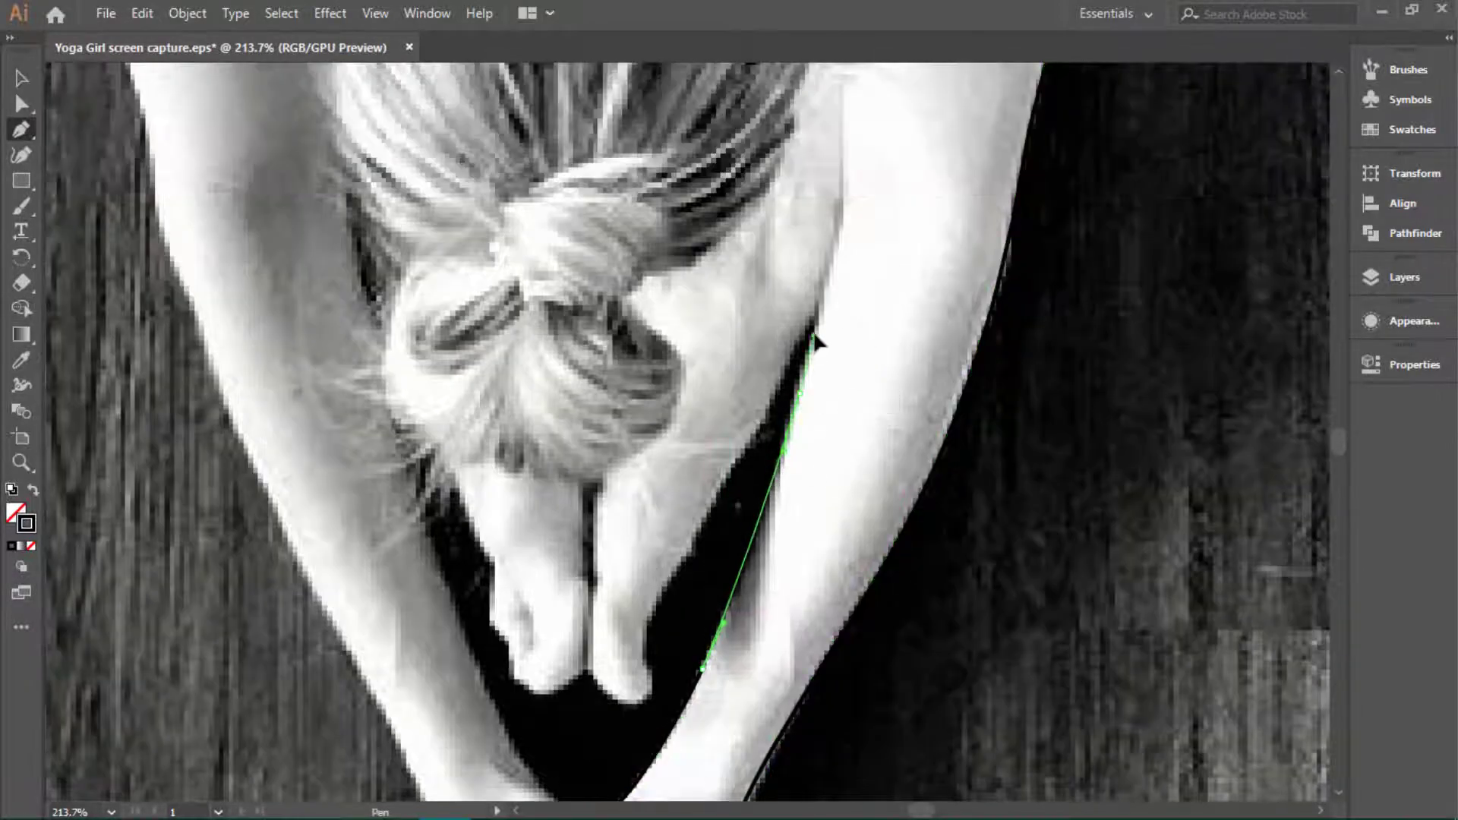
# Step: Trace up the inner right arm, around the armpit and along the sports top's edge
pyautogui.moveTo(822, 312); pyautogui.dragTo(899, 395)
pyautogui.scroll(2, 899, 395)
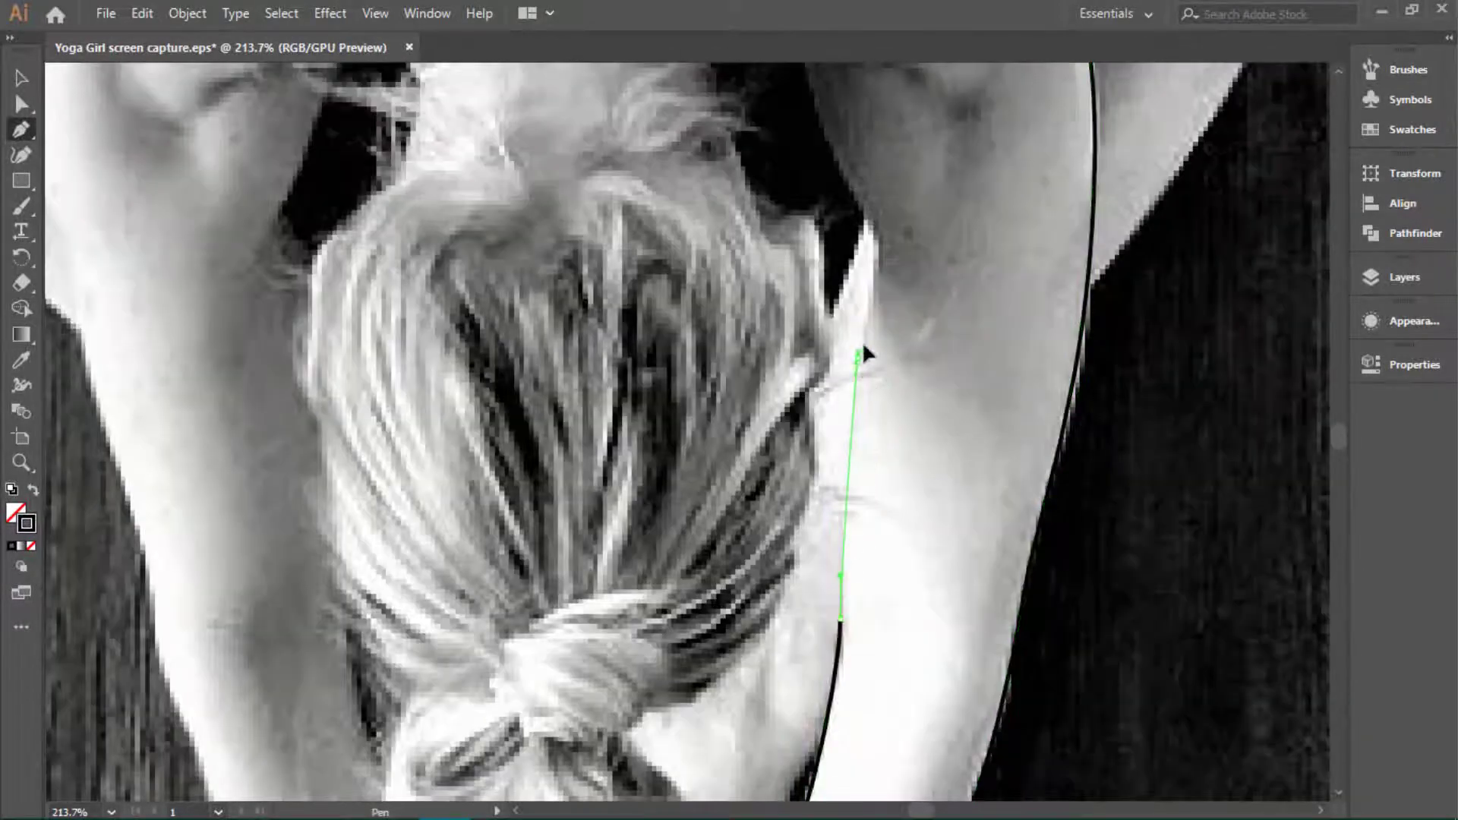
pyautogui.scroll(2, 862, 348)
pyautogui.click(866, 391)
pyautogui.click(828, 328)
pyautogui.scroll(1, 831, 284)
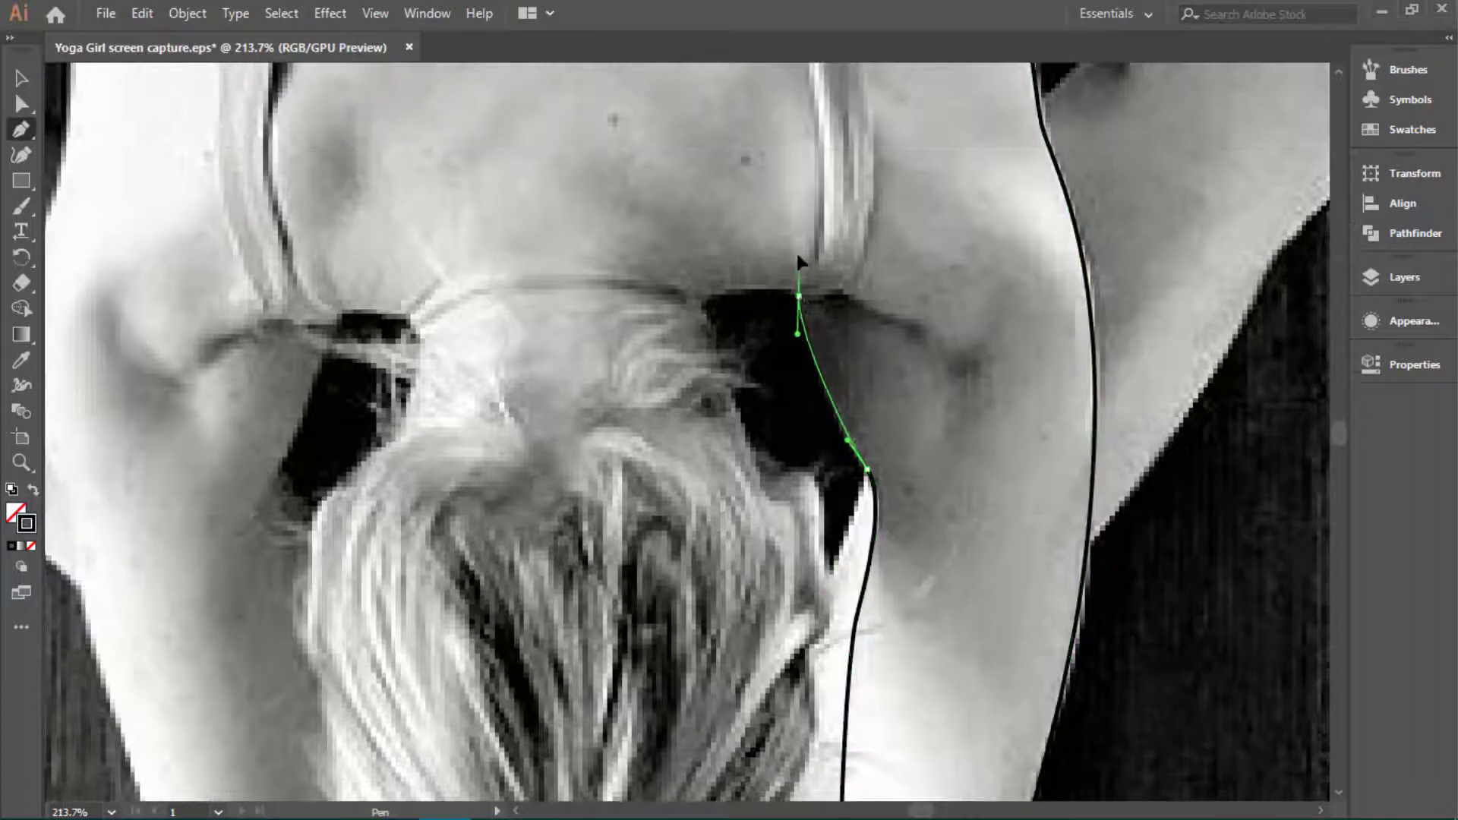
pyautogui.moveTo(799, 297); pyautogui.dragTo(796, 248)
pyautogui.scroll(-1, 720, 310)
pyautogui.moveTo(708, 221); pyautogui.dragTo(693, 240)
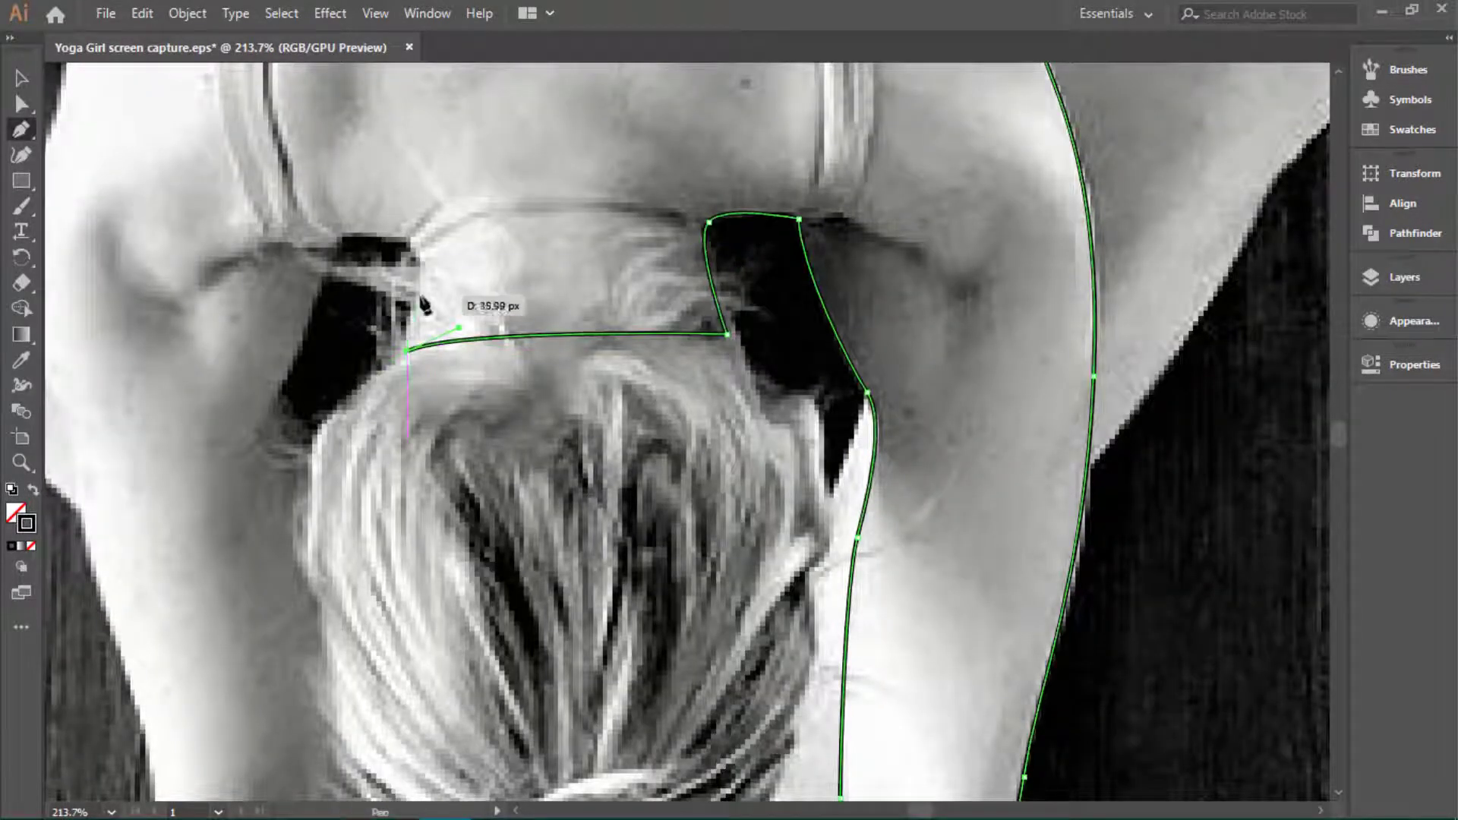
pyautogui.scroll(1, 408, 357)
# Step: Run the outline across to the left armpit and down the left inner arm
pyautogui.moveTo(408, 427); pyautogui.dragTo(380, 287)
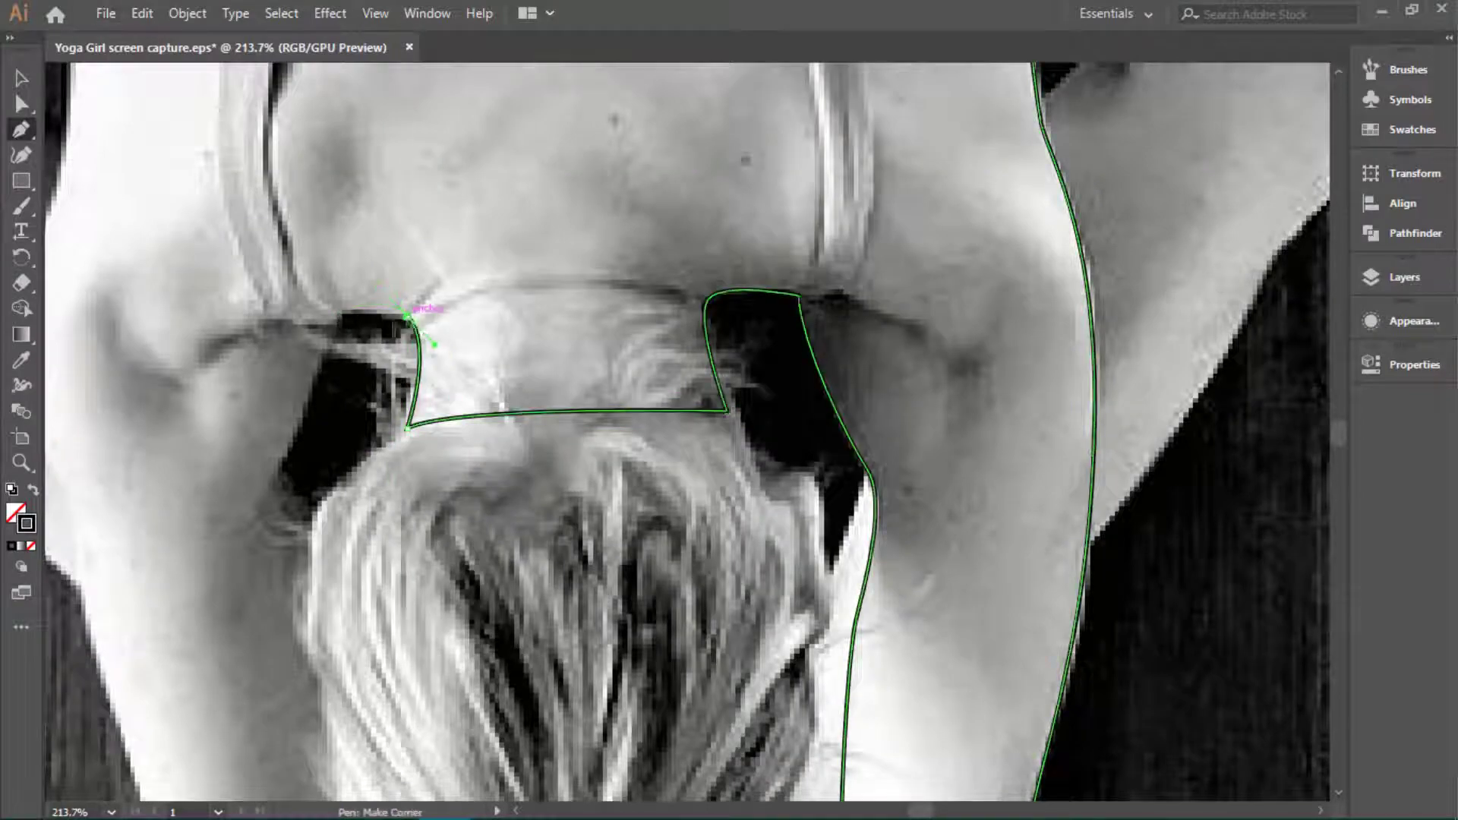
pyautogui.scroll(-2, 411, 315)
pyautogui.moveTo(383, 422); pyautogui.dragTo(395, 534)
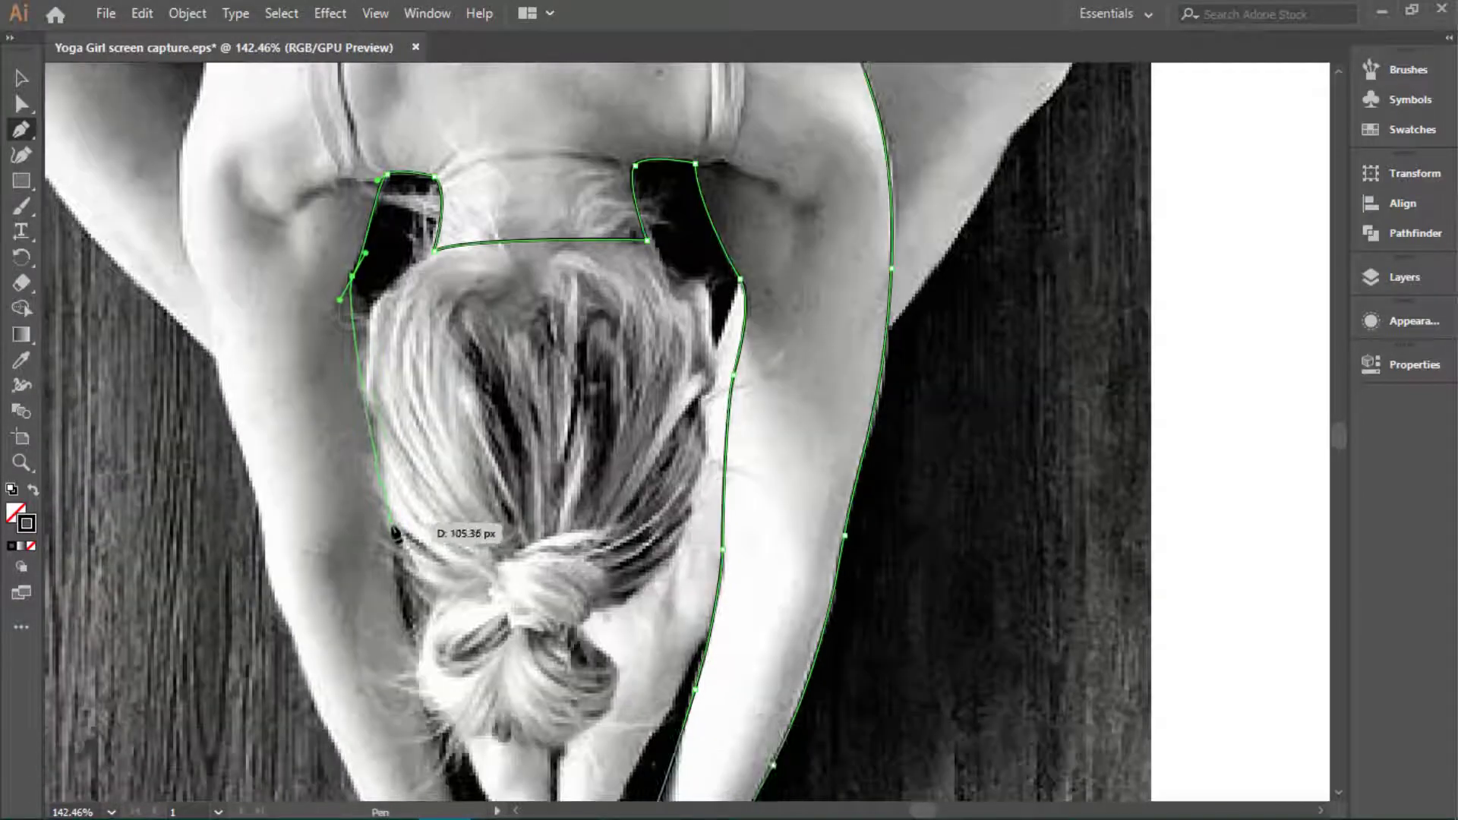
pyautogui.scroll(-4, 399, 645)
pyautogui.click(440, 463)
pyautogui.click(459, 524)
pyautogui.click(477, 585)
pyautogui.scroll(-2, 532, 608)
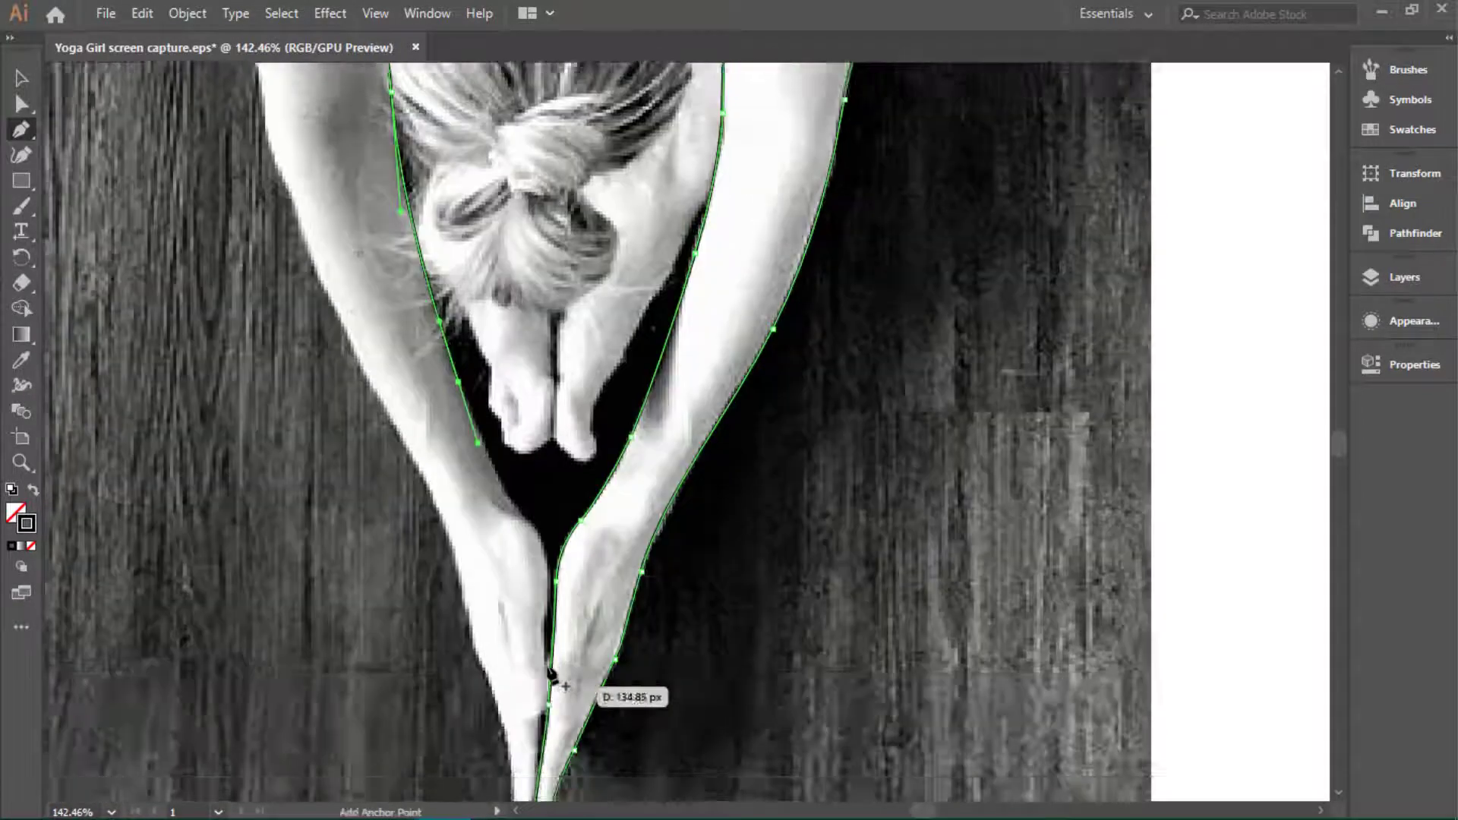
pyautogui.scroll(2, 552, 676)
pyautogui.scroll(1, 552, 676)
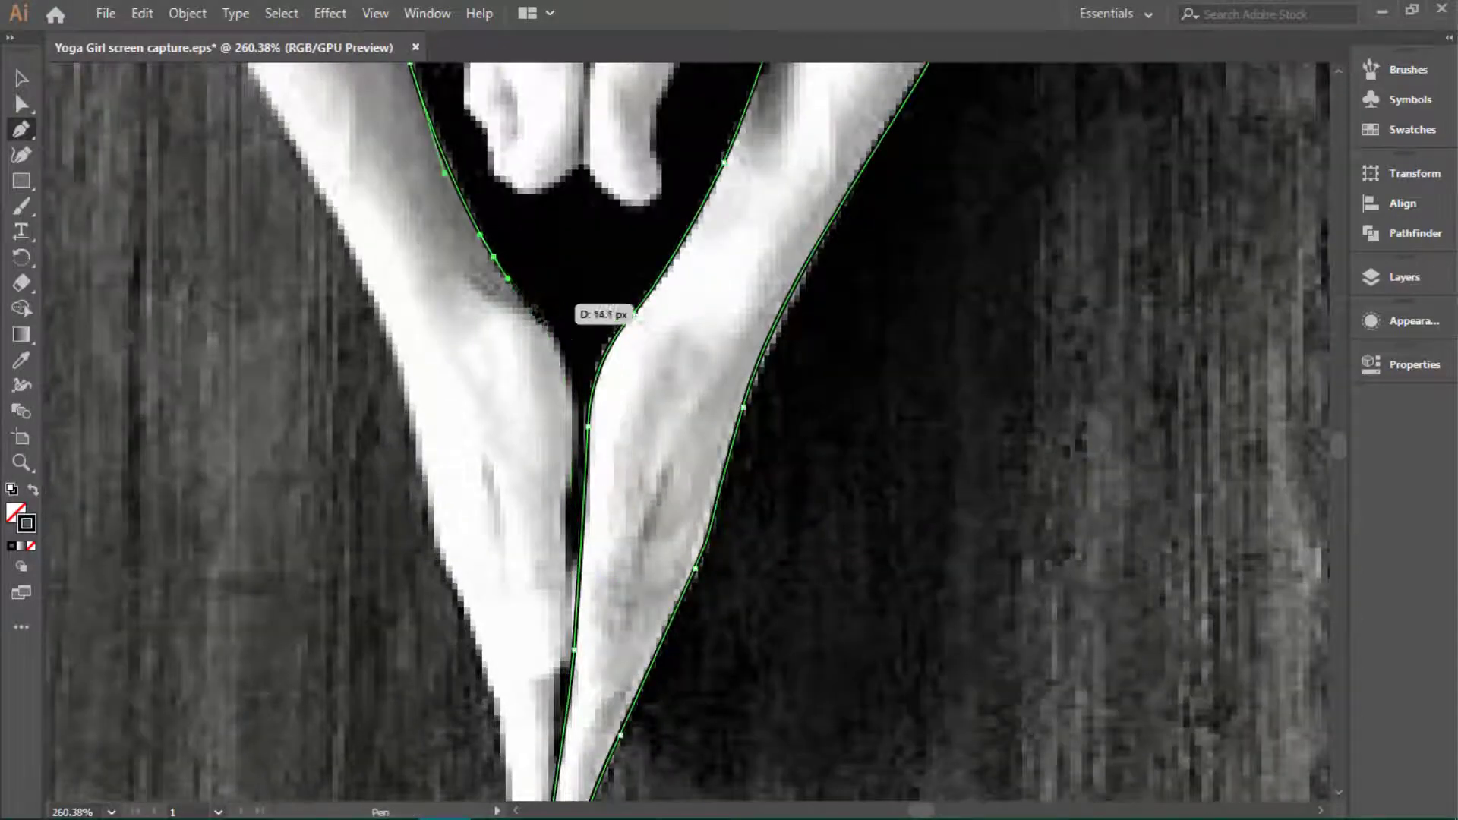
# Step: Trace down the inner left forearm and round over the left fingertips
pyautogui.click(572, 426)
pyautogui.scroll(-1, 568, 455)
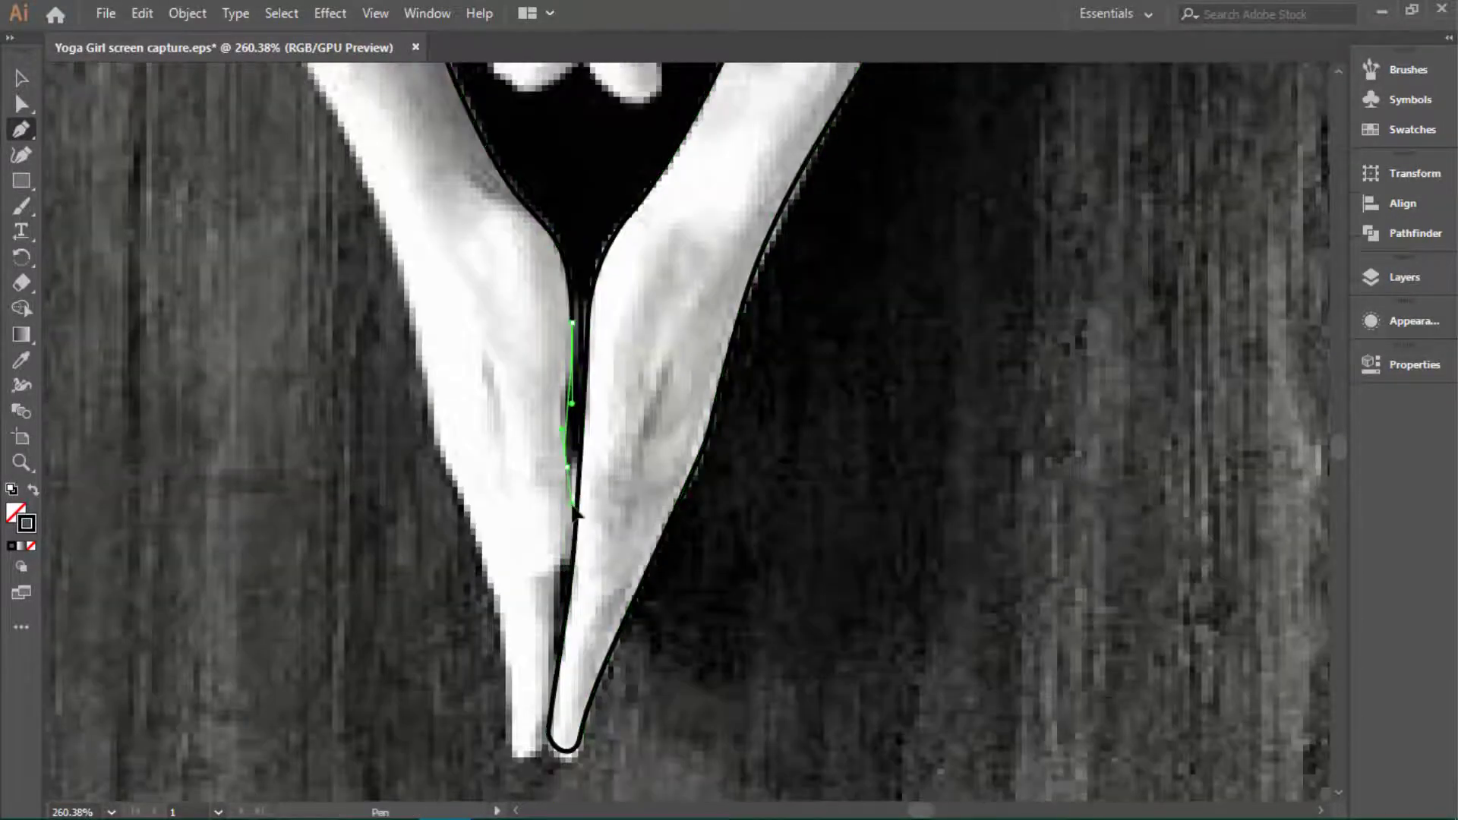
pyautogui.moveTo(566, 466); pyautogui.dragTo(569, 505)
pyautogui.scroll(2, 565, 574)
pyautogui.scroll(-1, 562, 547)
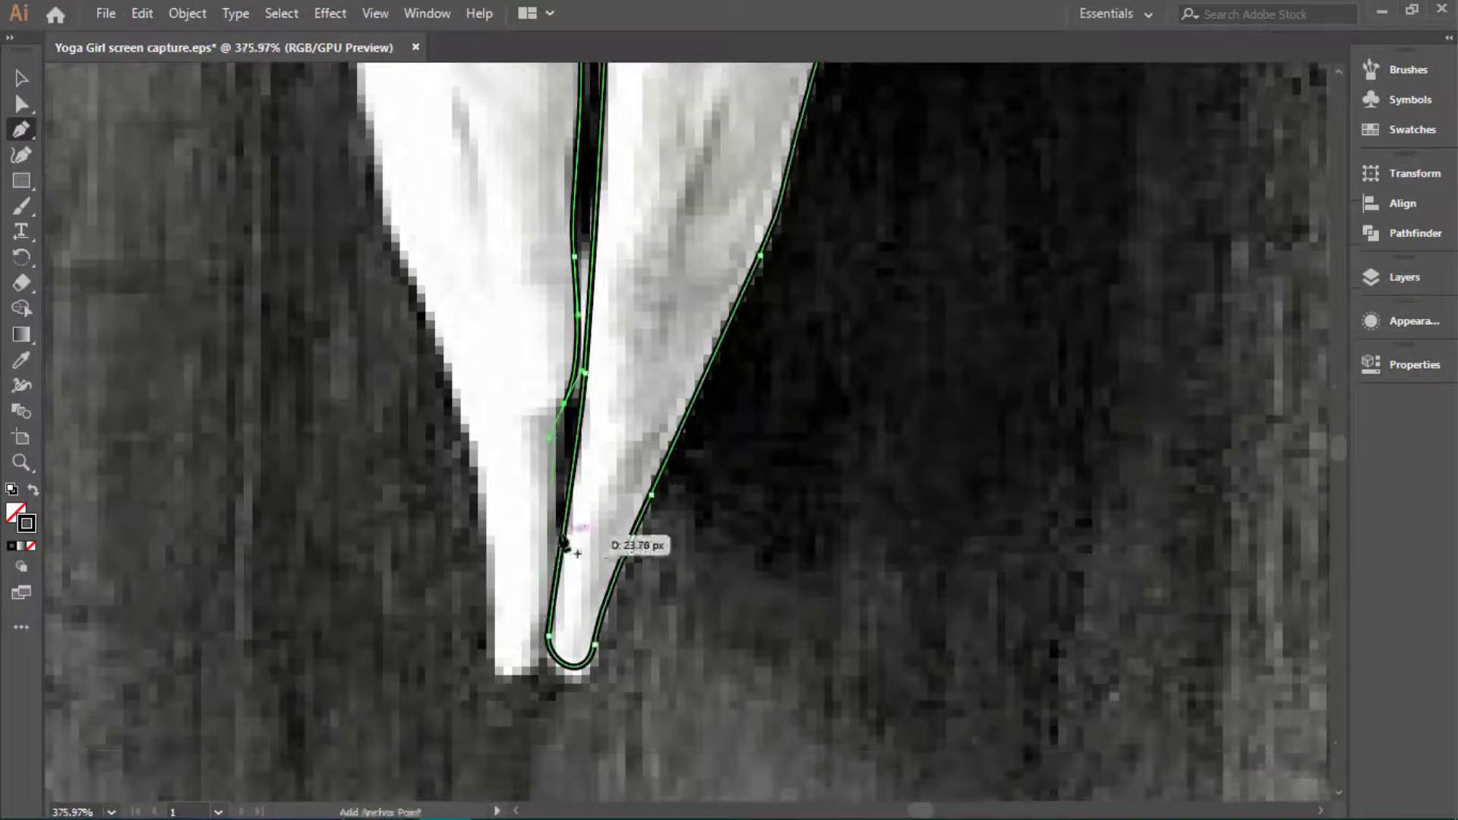
pyautogui.click(534, 672)
pyautogui.click(491, 536)
pyautogui.scroll(-1, 491, 537)
# Step: Trace back up the outer edge of the left hand
pyautogui.click(473, 482)
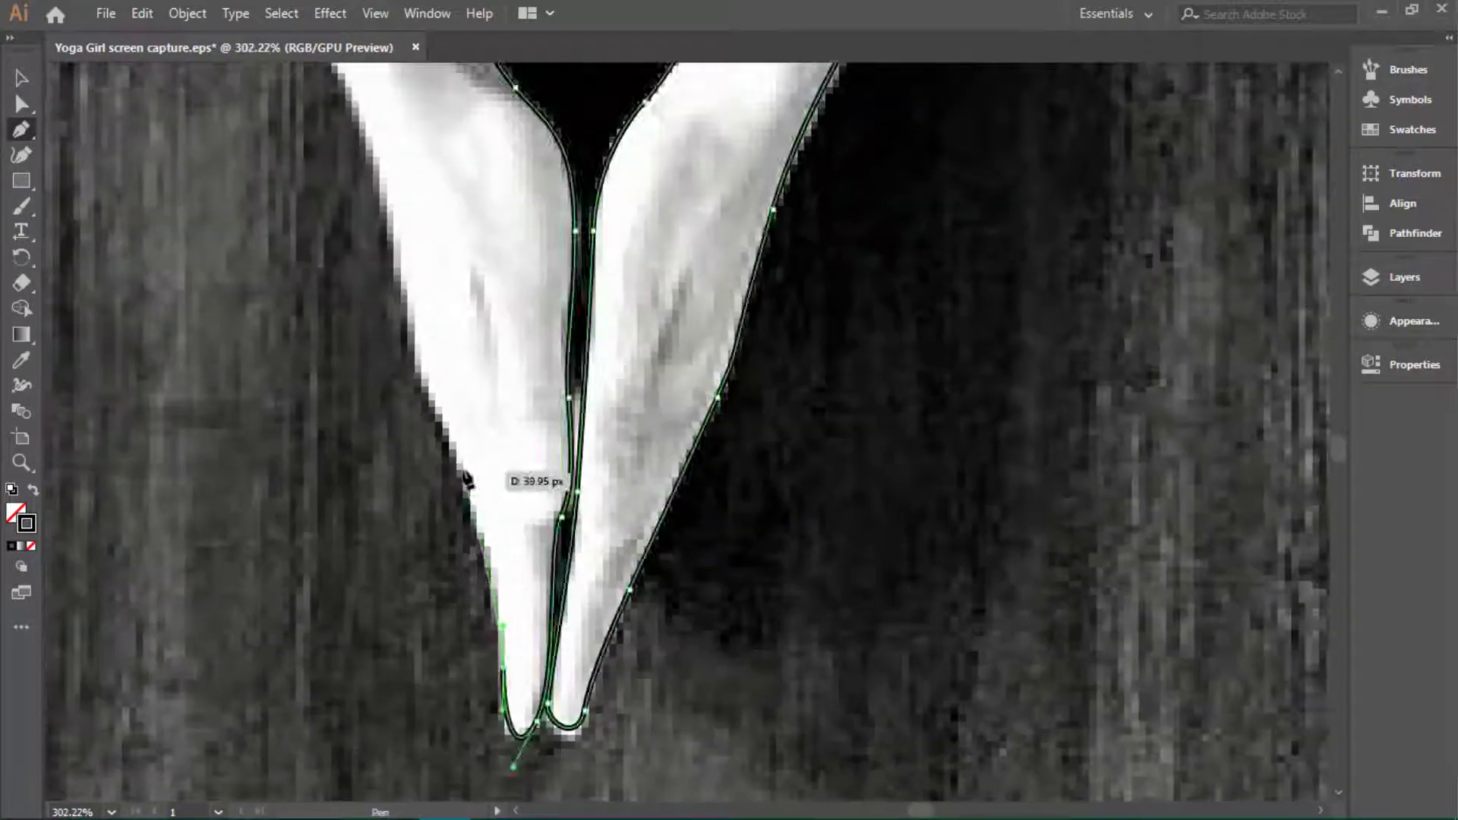
pyautogui.scroll(1, 455, 487)
pyautogui.click(452, 546)
pyautogui.scroll(-1, 414, 403)
pyautogui.scroll(-1, 349, 304)
pyautogui.scroll(2, 304, 297)
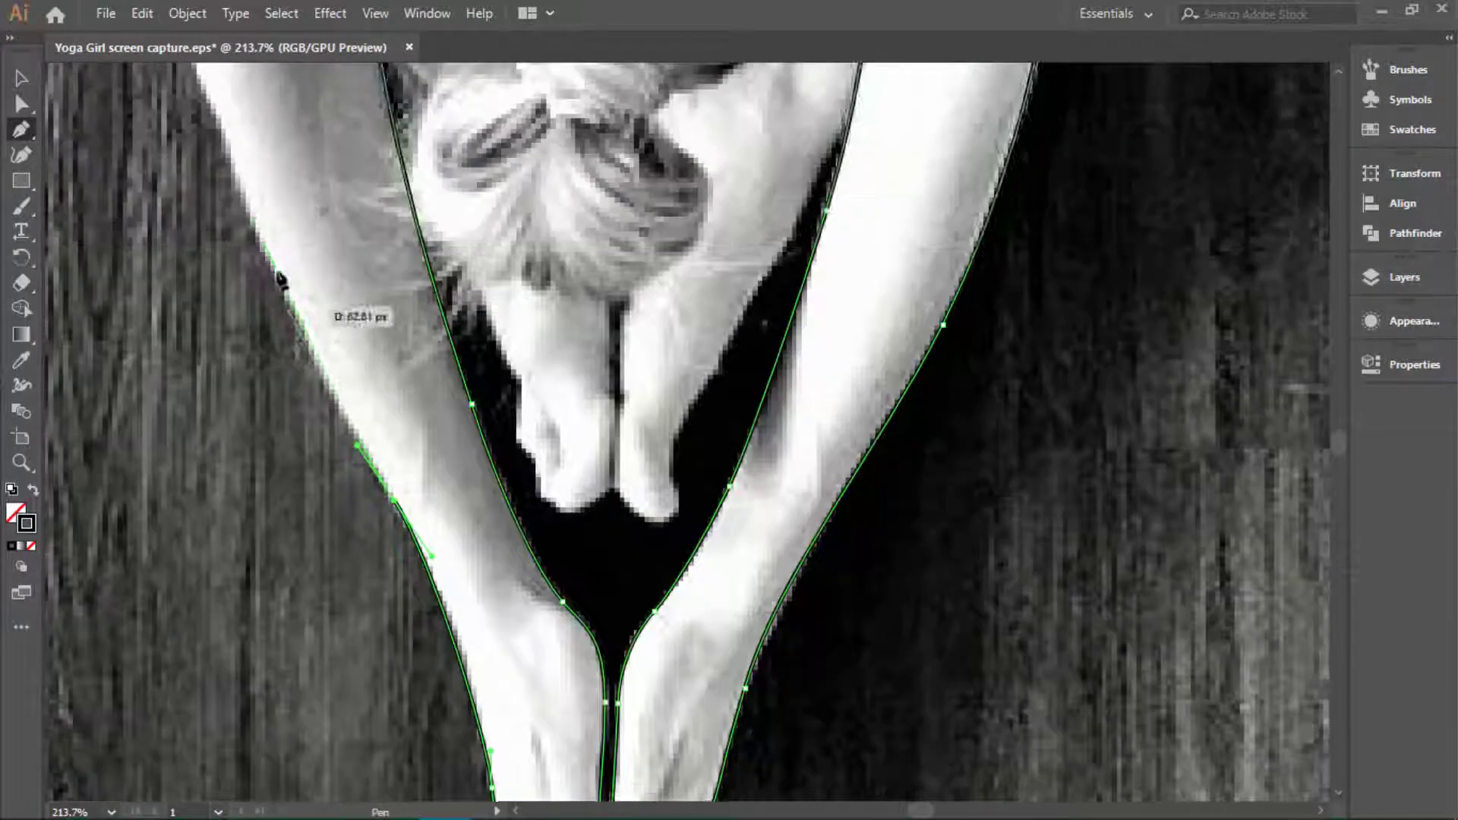
pyautogui.scroll(-1, 242, 191)
pyautogui.scroll(1, 313, 462)
# Step: Continue the outline up the outer left arm toward the left shoulder
pyautogui.click(357, 447)
pyautogui.click(346, 408)
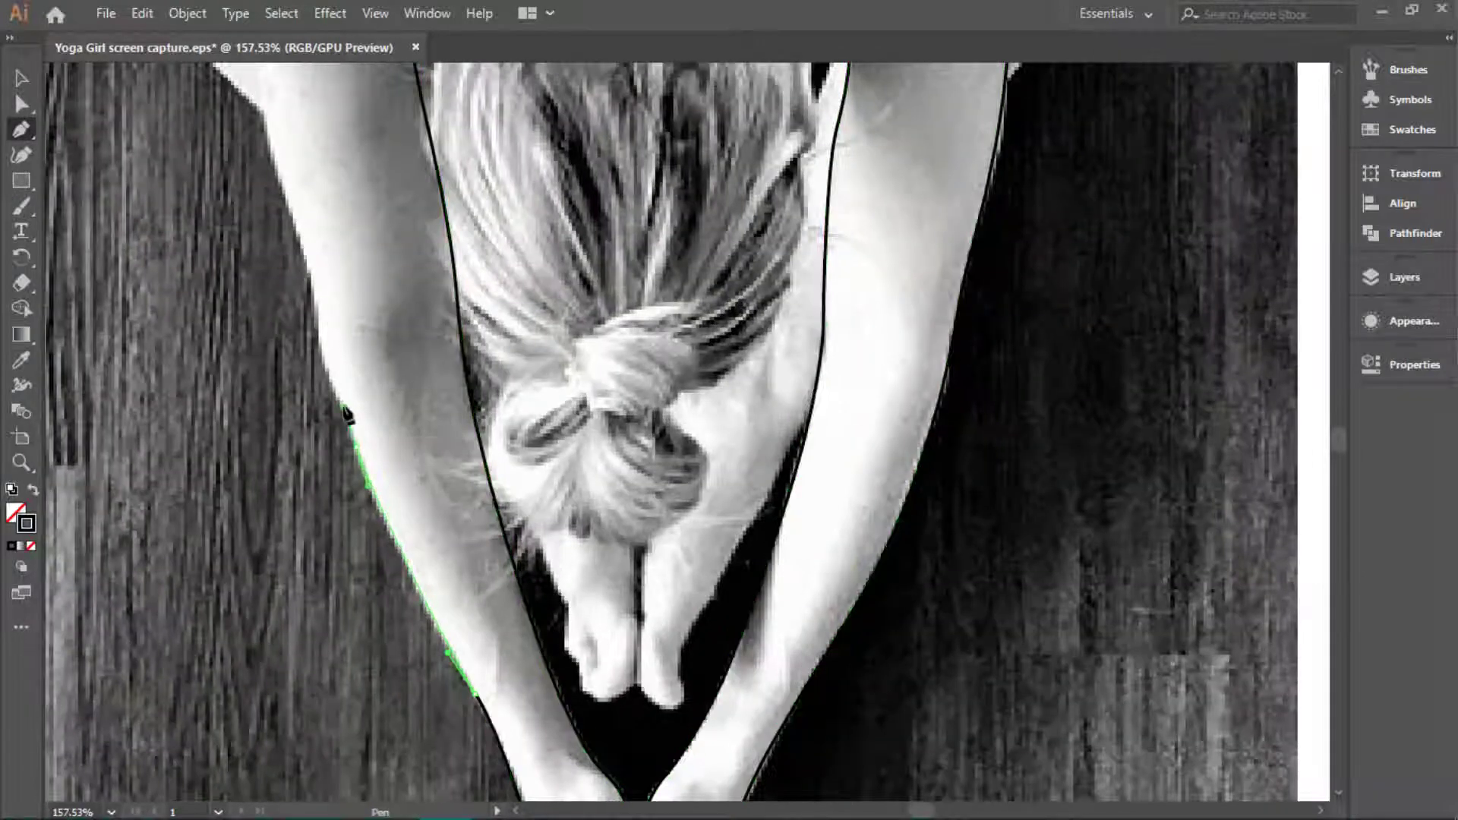
pyautogui.click(324, 382)
pyautogui.click(322, 349)
pyautogui.scroll(2, 322, 332)
pyautogui.scroll(2, 321, 332)
pyautogui.scroll(2, 289, 456)
pyautogui.click(267, 531)
pyautogui.click(232, 414)
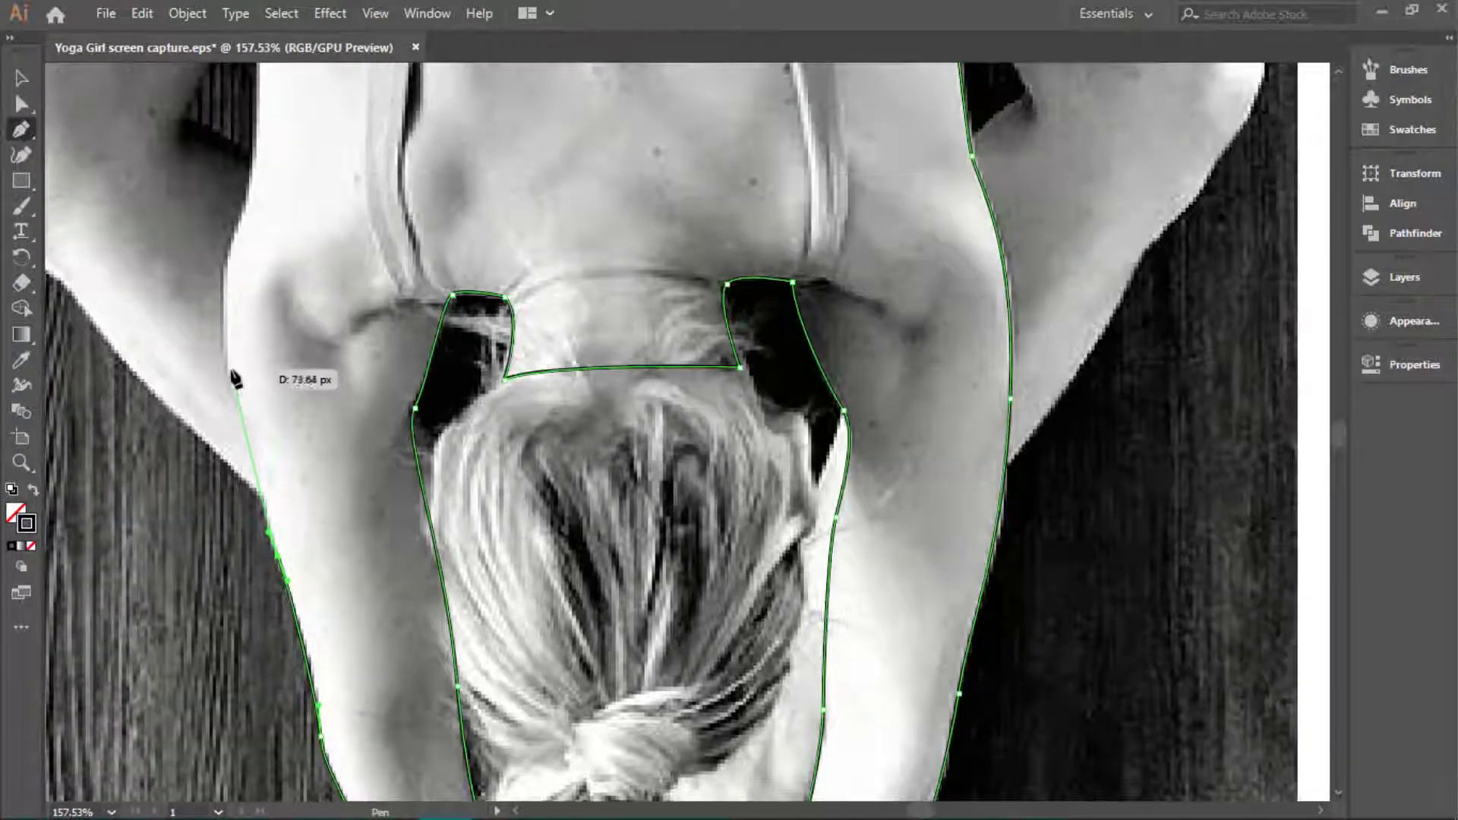
pyautogui.click(228, 363)
pyautogui.scroll(3, 226, 314)
# Step: Trace the left side of the back down to the left edge of the shorts
pyautogui.click(245, 349)
pyautogui.click(266, 283)
pyautogui.scroll(3, 261, 276)
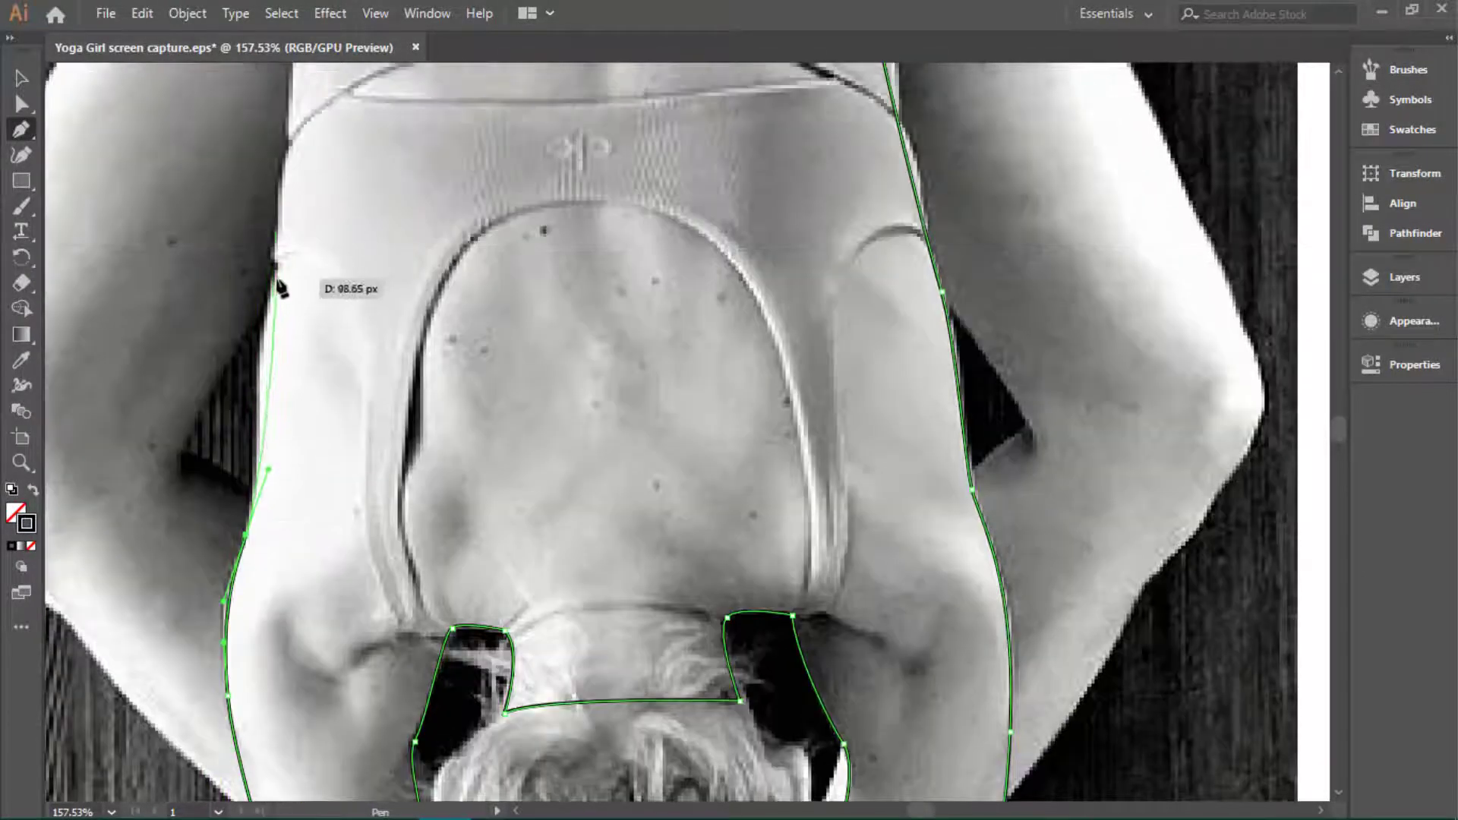
pyautogui.click(264, 326)
pyautogui.scroll(3, 285, 225)
pyautogui.scroll(-2, 303, 299)
pyautogui.click(314, 297)
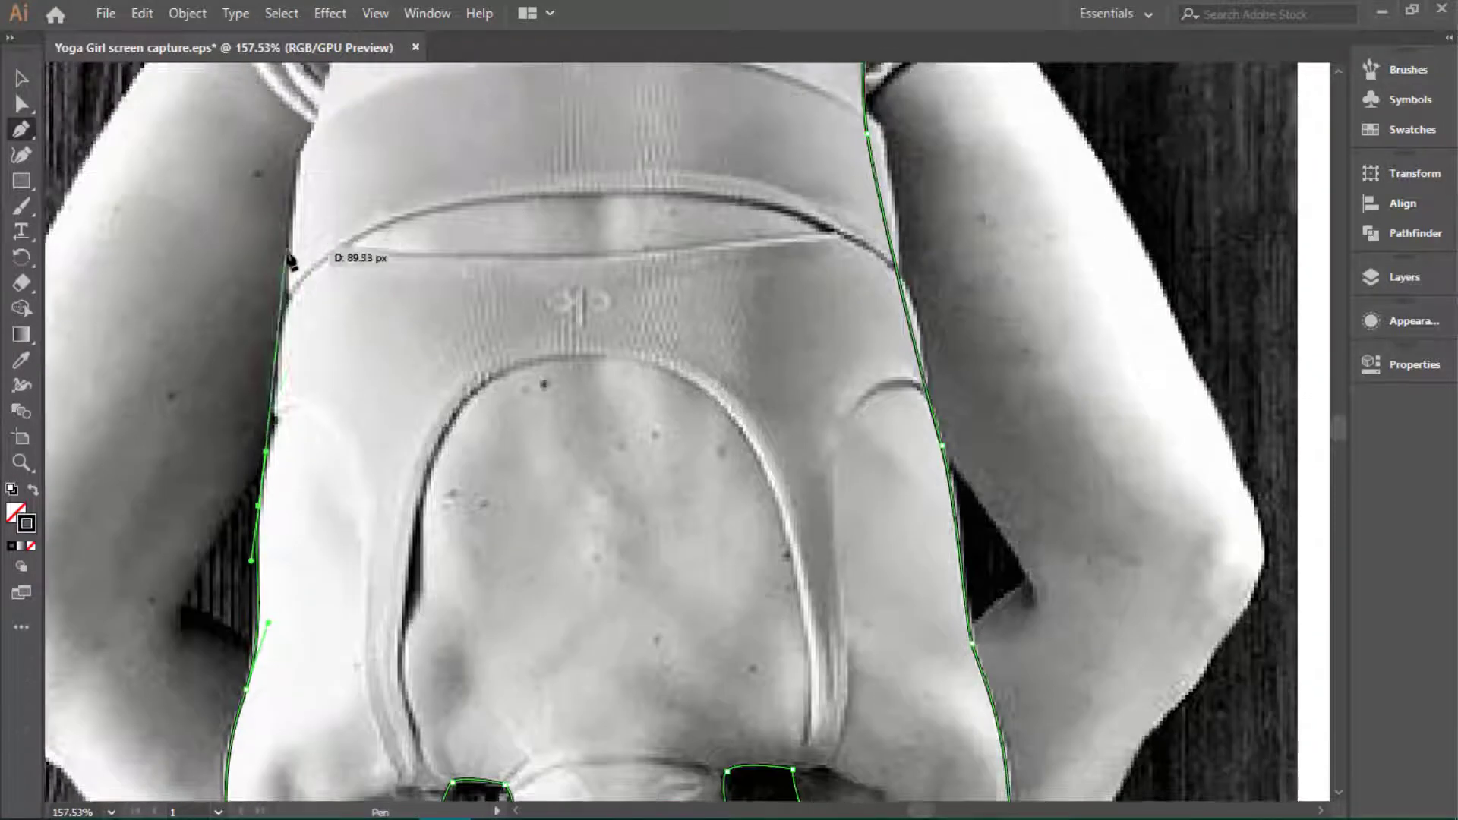
pyautogui.scroll(1, 304, 258)
pyautogui.click(319, 224)
pyautogui.scroll(3, 323, 209)
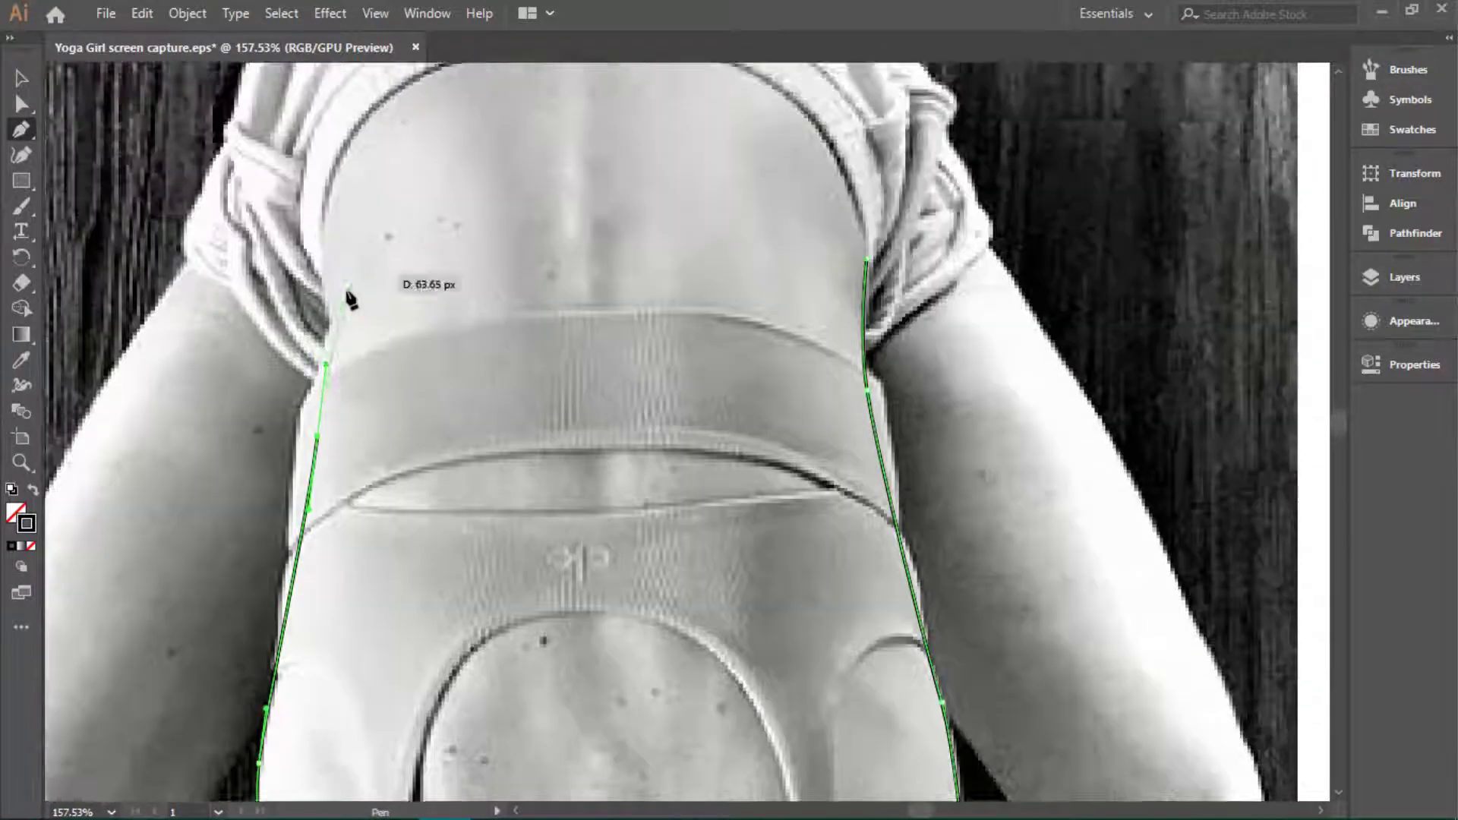
pyautogui.click(316, 276)
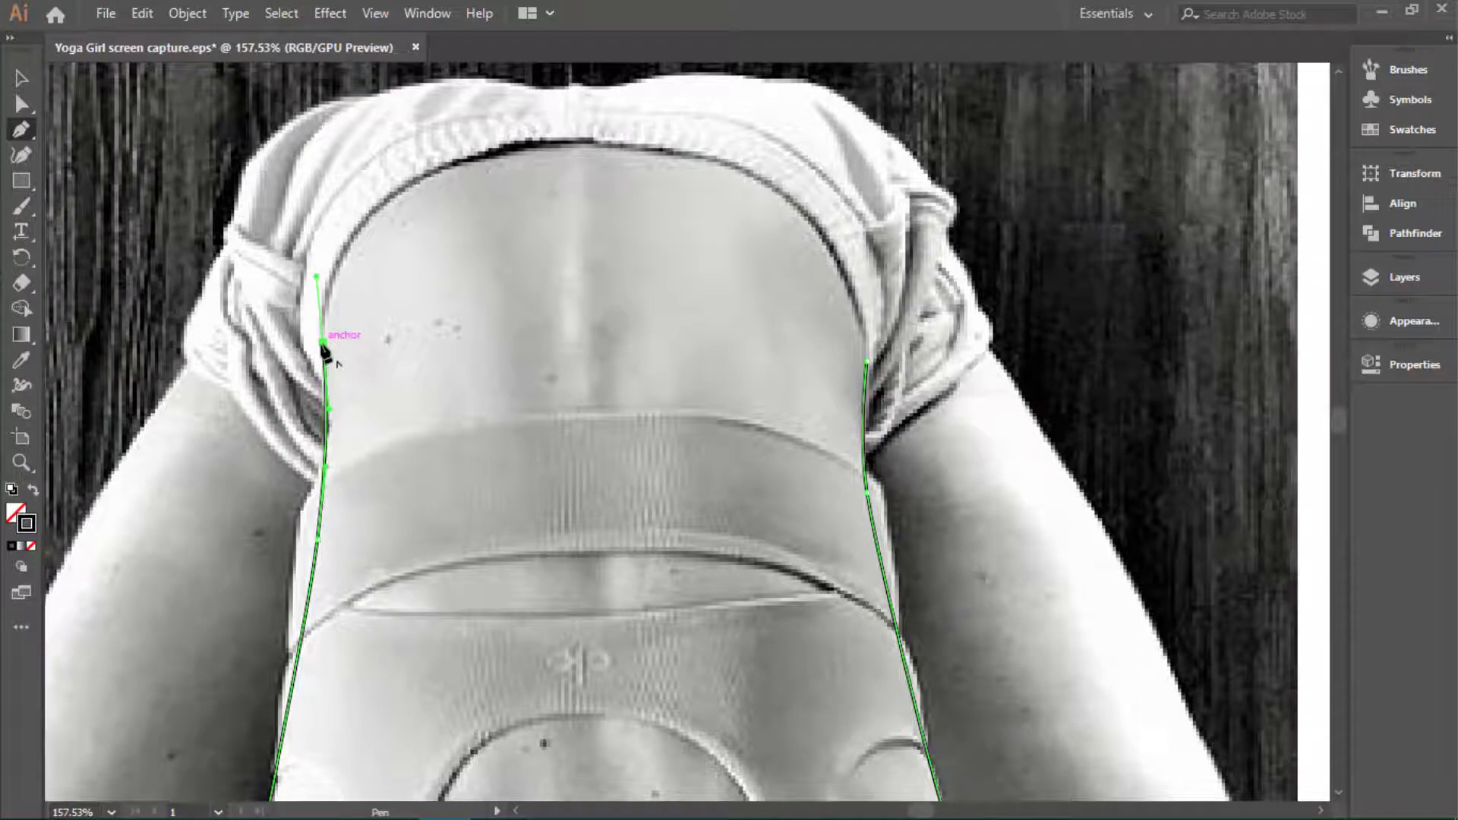
# Step: Carry the outline across the shorts' top edge and close it at its start
pyautogui.press('super')
pyautogui.press('super')
pyautogui.click(443, 124)
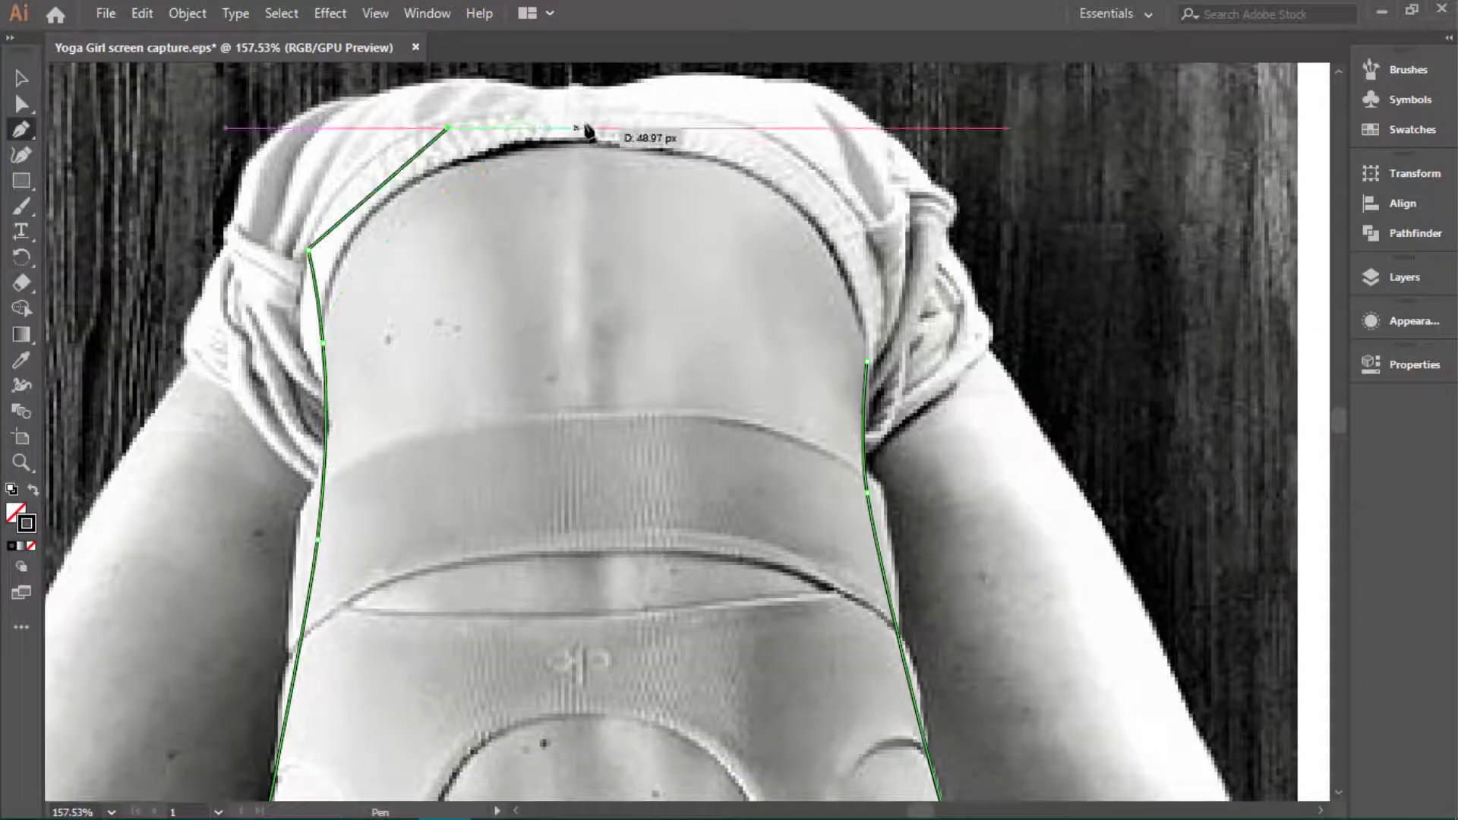
pyautogui.click(614, 113)
pyautogui.click(826, 174)
pyautogui.click(874, 316)
pyautogui.click(867, 363)
pyautogui.moveTo(639, 446); pyautogui.dragTo(499, 339)
# Step: Select the torso outline and move it onto its own Body layer
pyautogui.keyDown('alt'); pyautogui.click(499, 339); pyautogui.keyUp('alt')
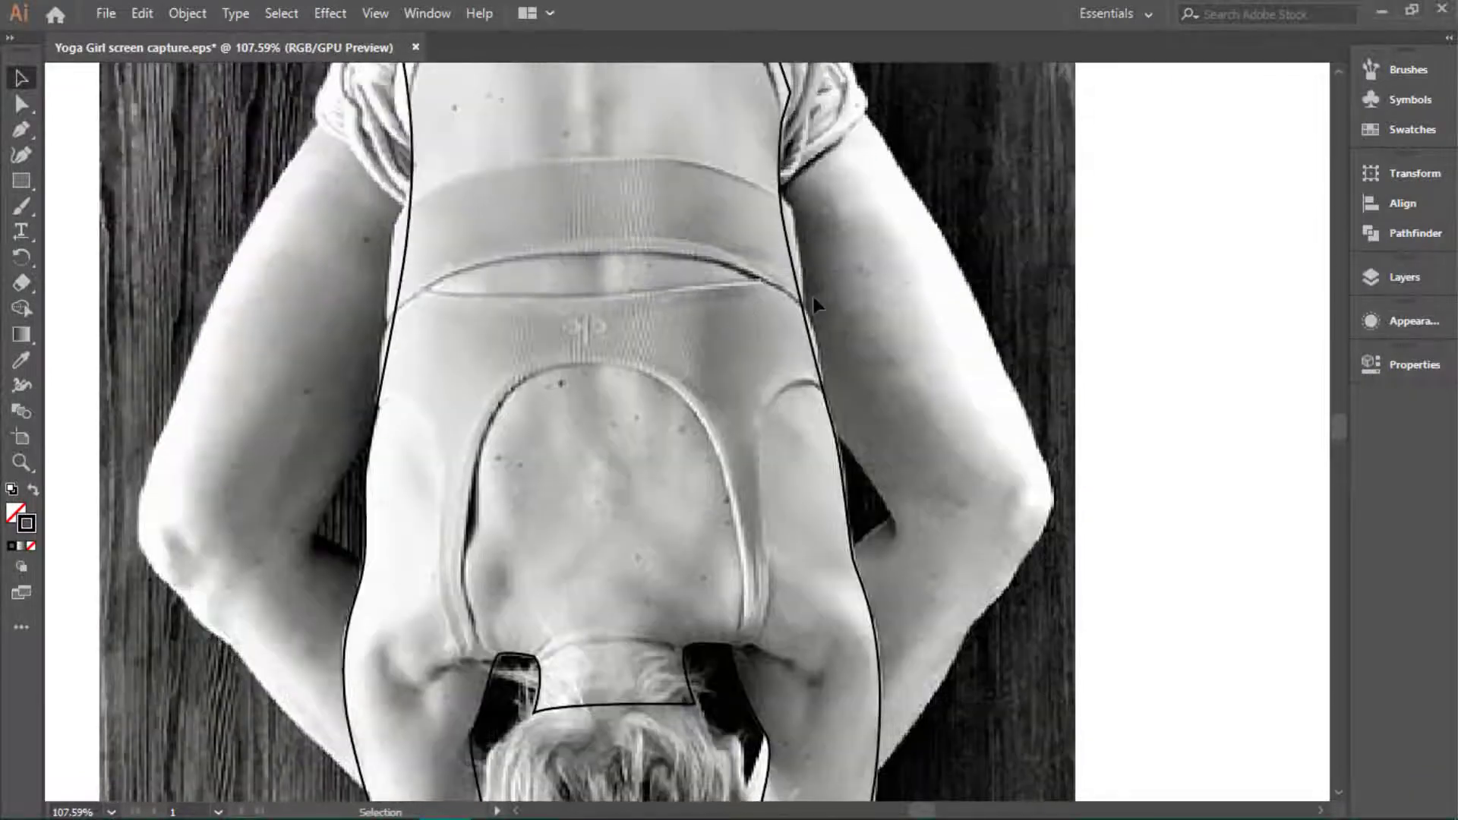
pyautogui.click(807, 300)
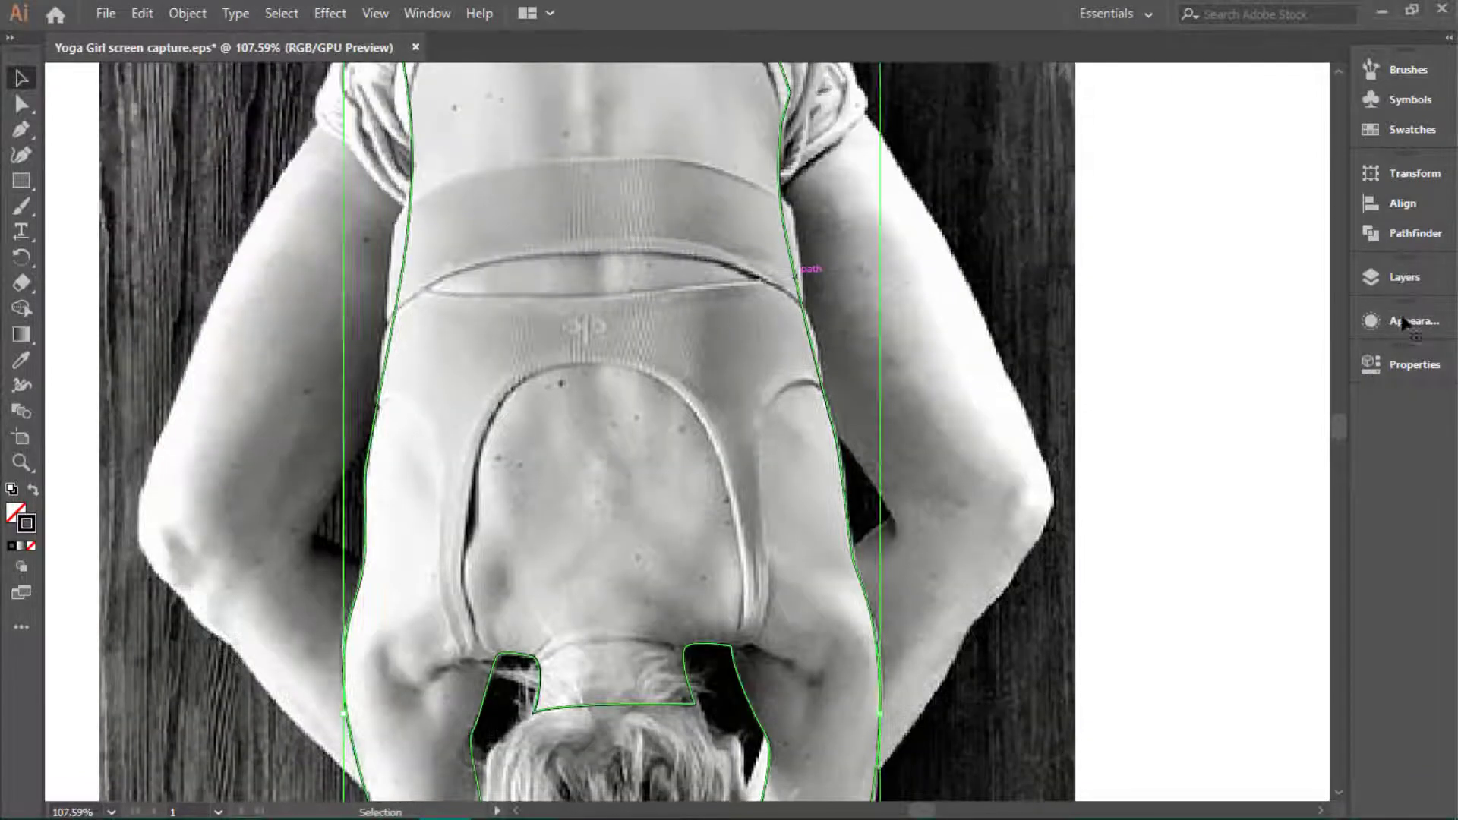
pyautogui.click(1404, 277)
pyautogui.moveTo(1328, 324); pyautogui.dragTo(1329, 301)
pyautogui.write('Body')
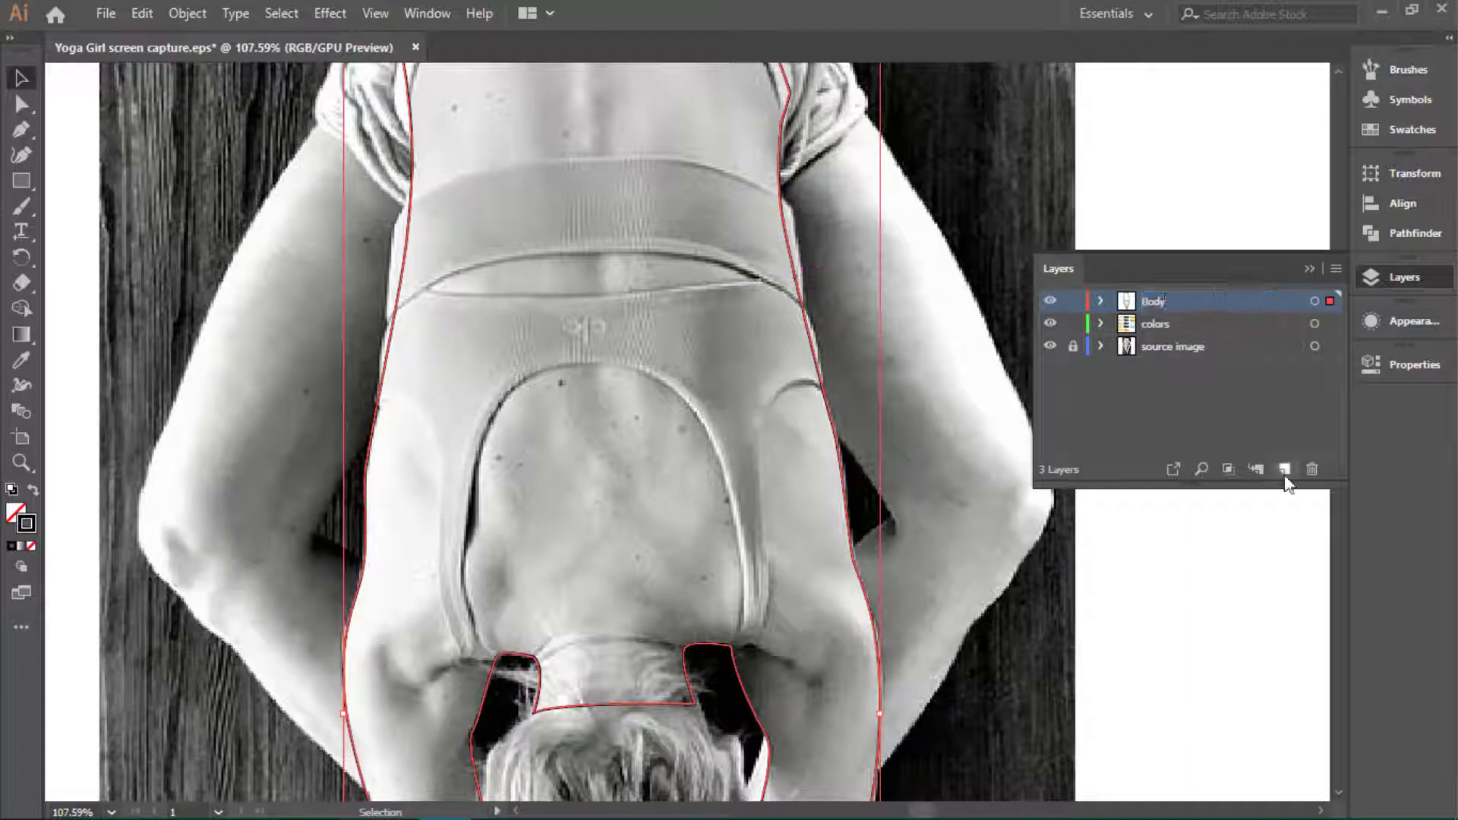
# Step: Add a new empty layer below Body and deselect the outline
pyautogui.click(1285, 470)
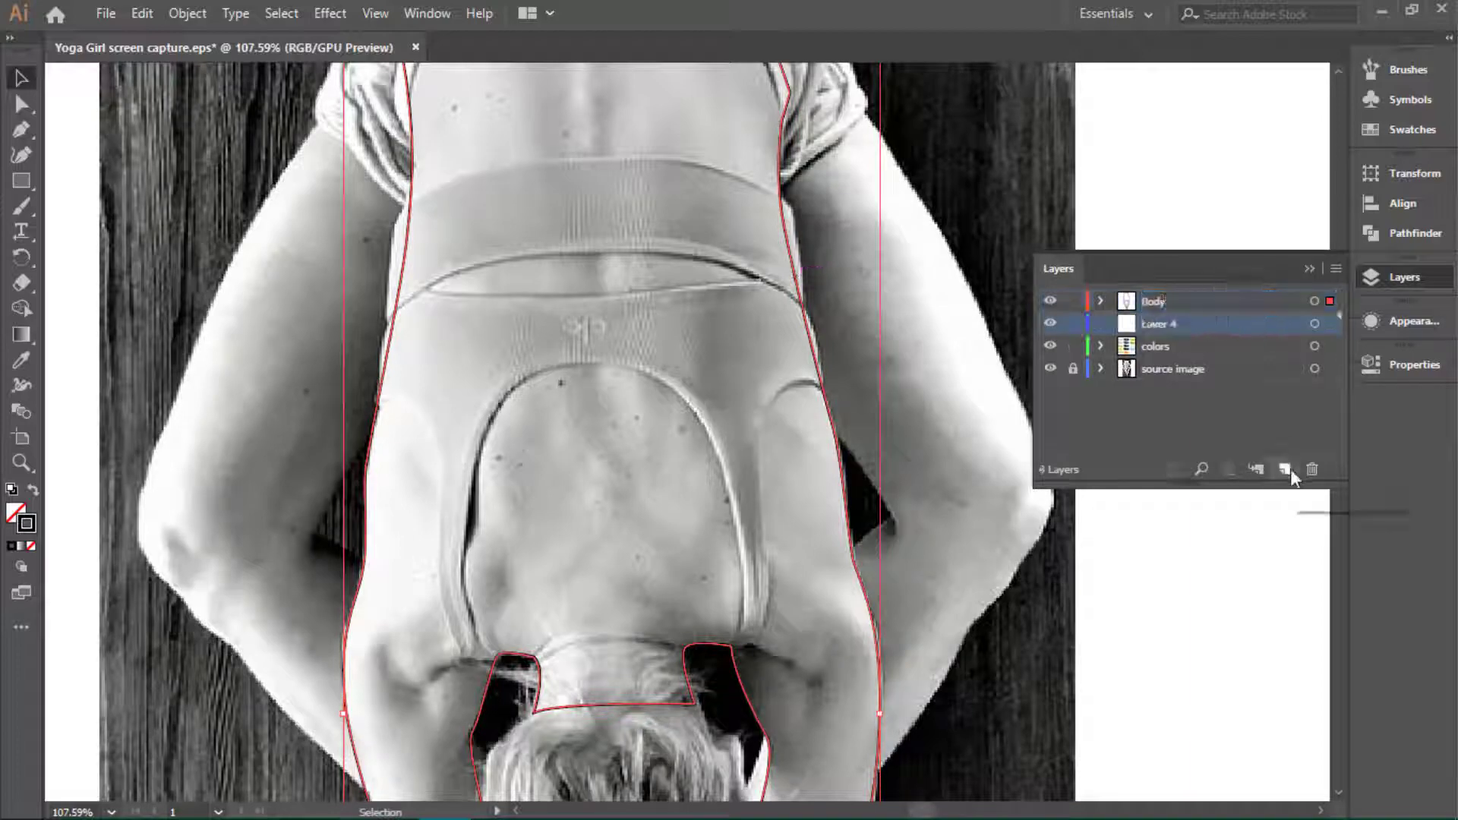
pyautogui.click(1310, 269)
pyautogui.click(481, 397)
pyautogui.scroll(2, 1009, 205)
# Step: With the Pen tool, start the right leg outline with anchors along its outer edge
pyautogui.press('p')
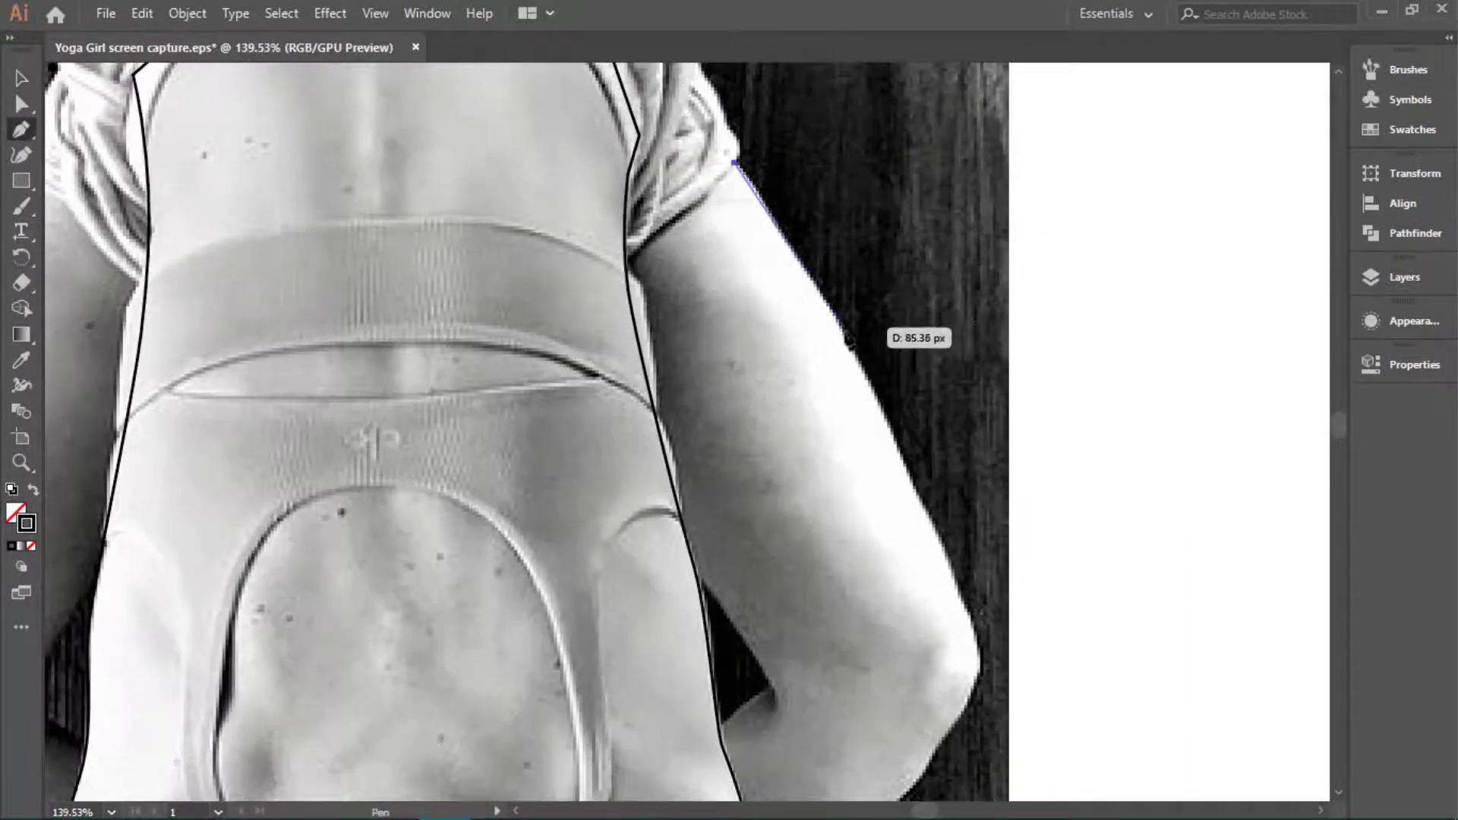
pyautogui.scroll(-3, 882, 455)
pyautogui.click(926, 380)
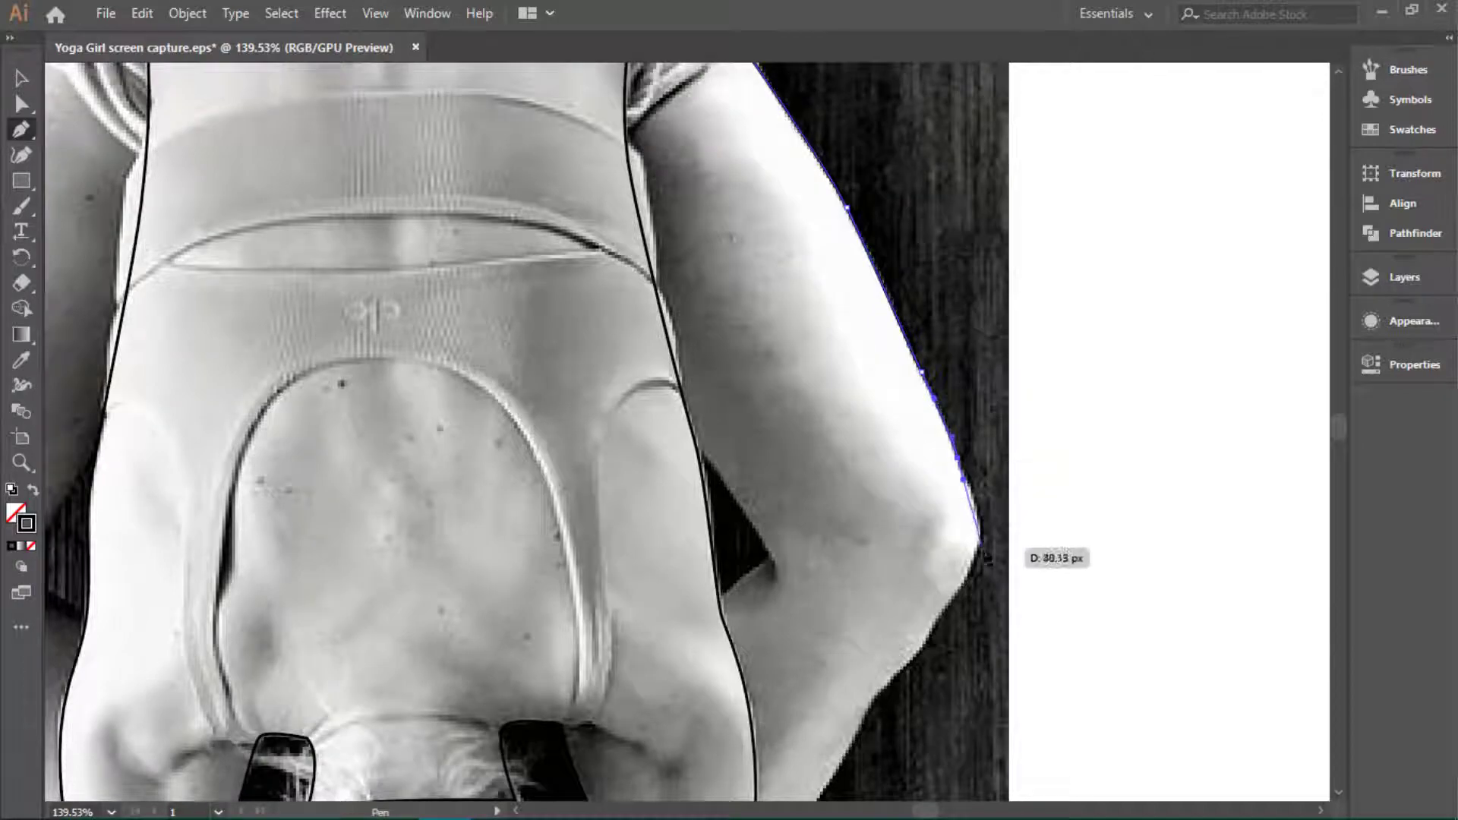
pyautogui.scroll(2, 928, 638)
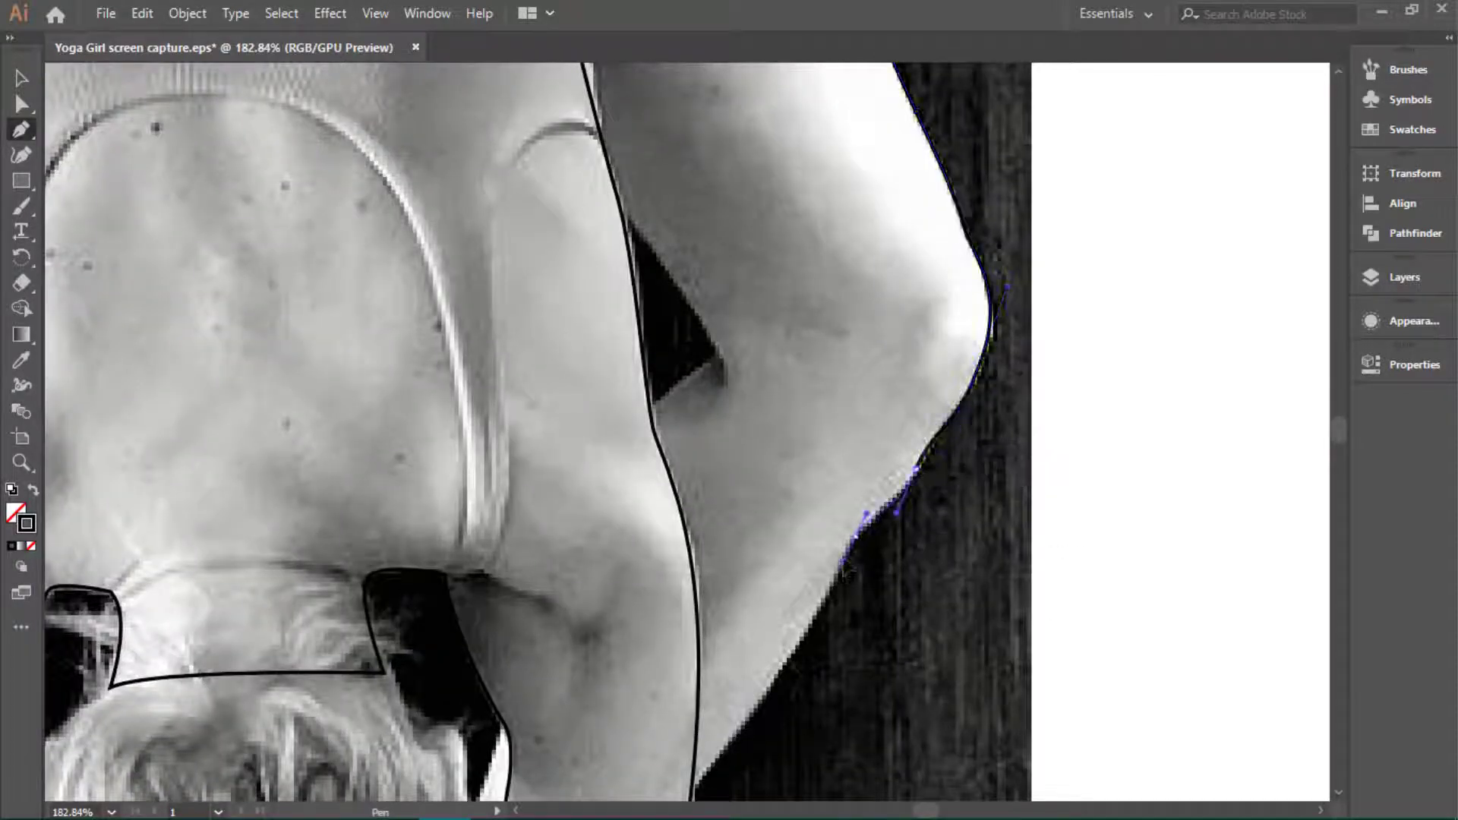
pyautogui.scroll(-2, 847, 571)
pyautogui.moveTo(710, 453); pyautogui.dragTo(646, 532)
pyautogui.scroll(-3, 649, 528)
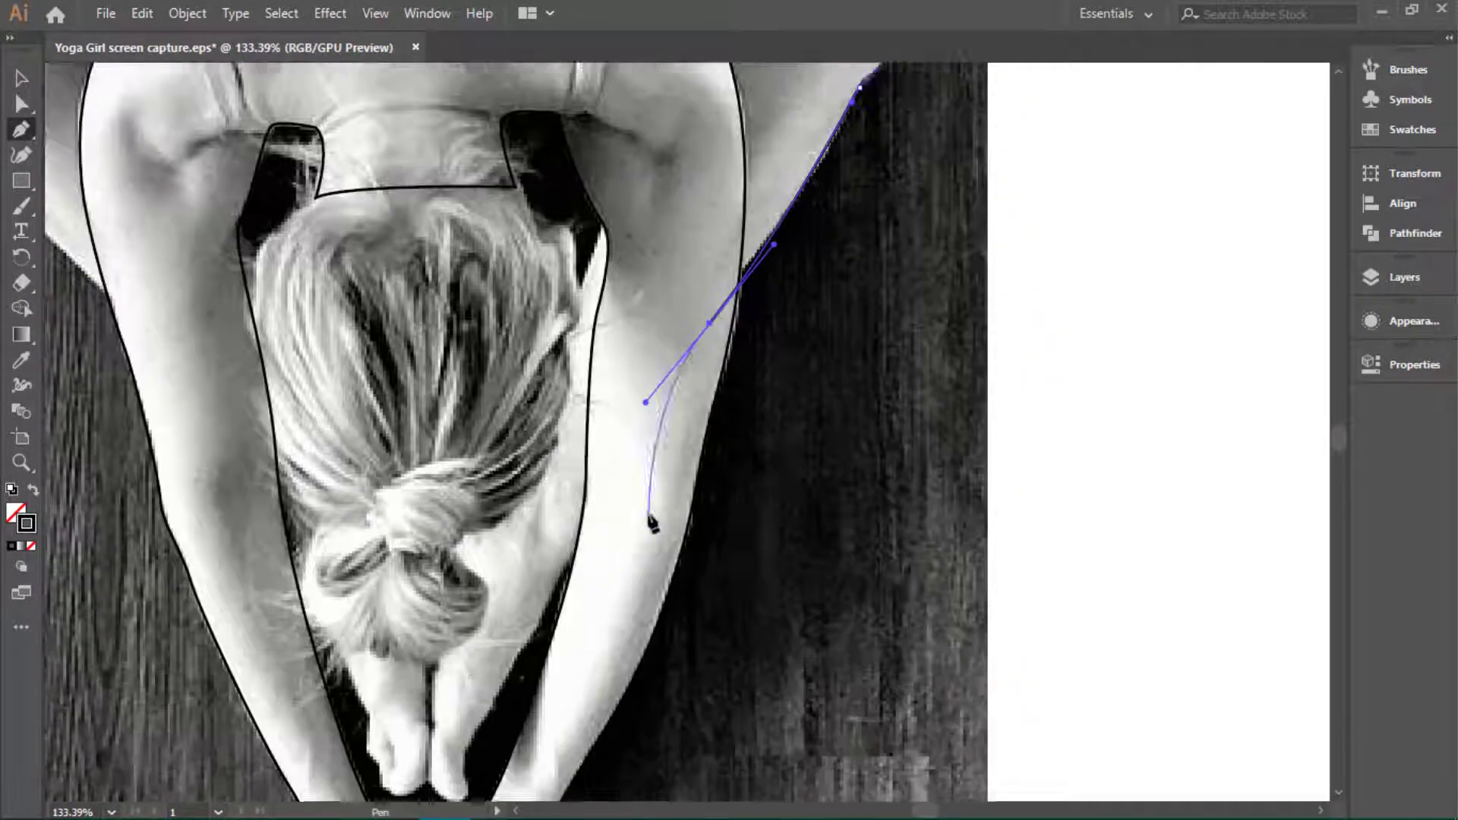
pyautogui.scroll(-2, 649, 525)
pyautogui.scroll(4, 640, 464)
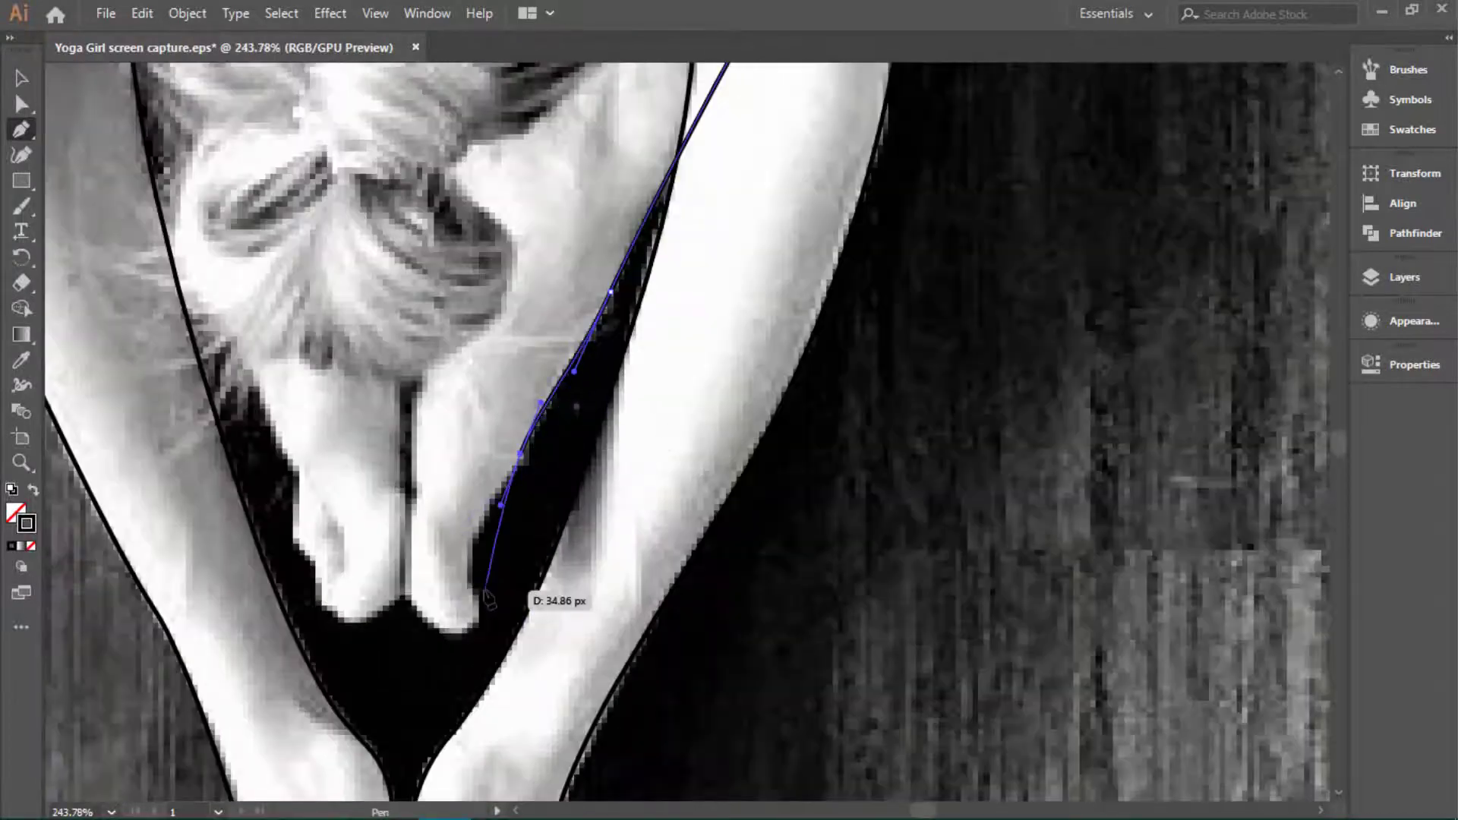
pyautogui.scroll(1, 488, 599)
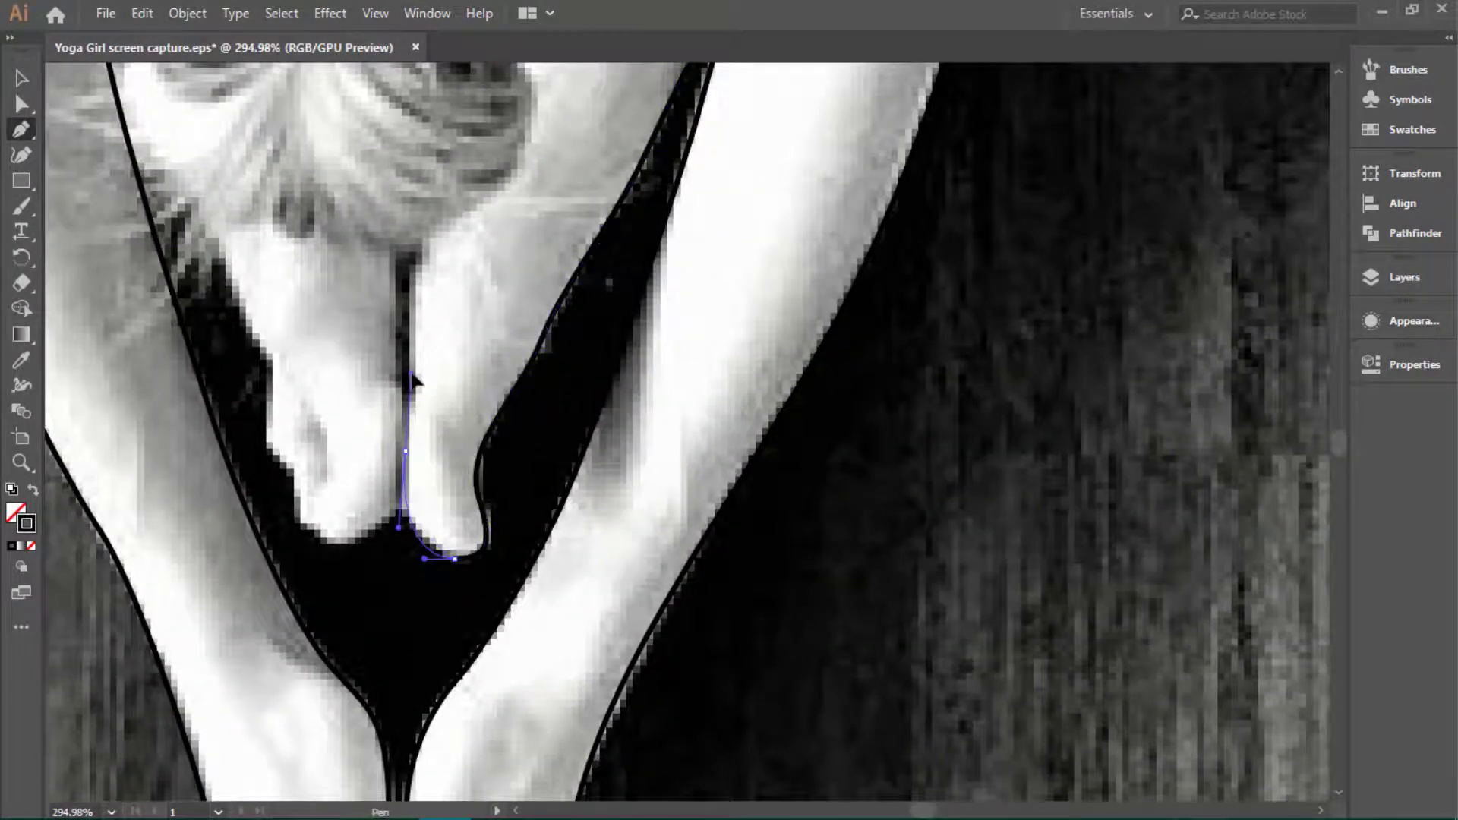
pyautogui.scroll(-3, 414, 377)
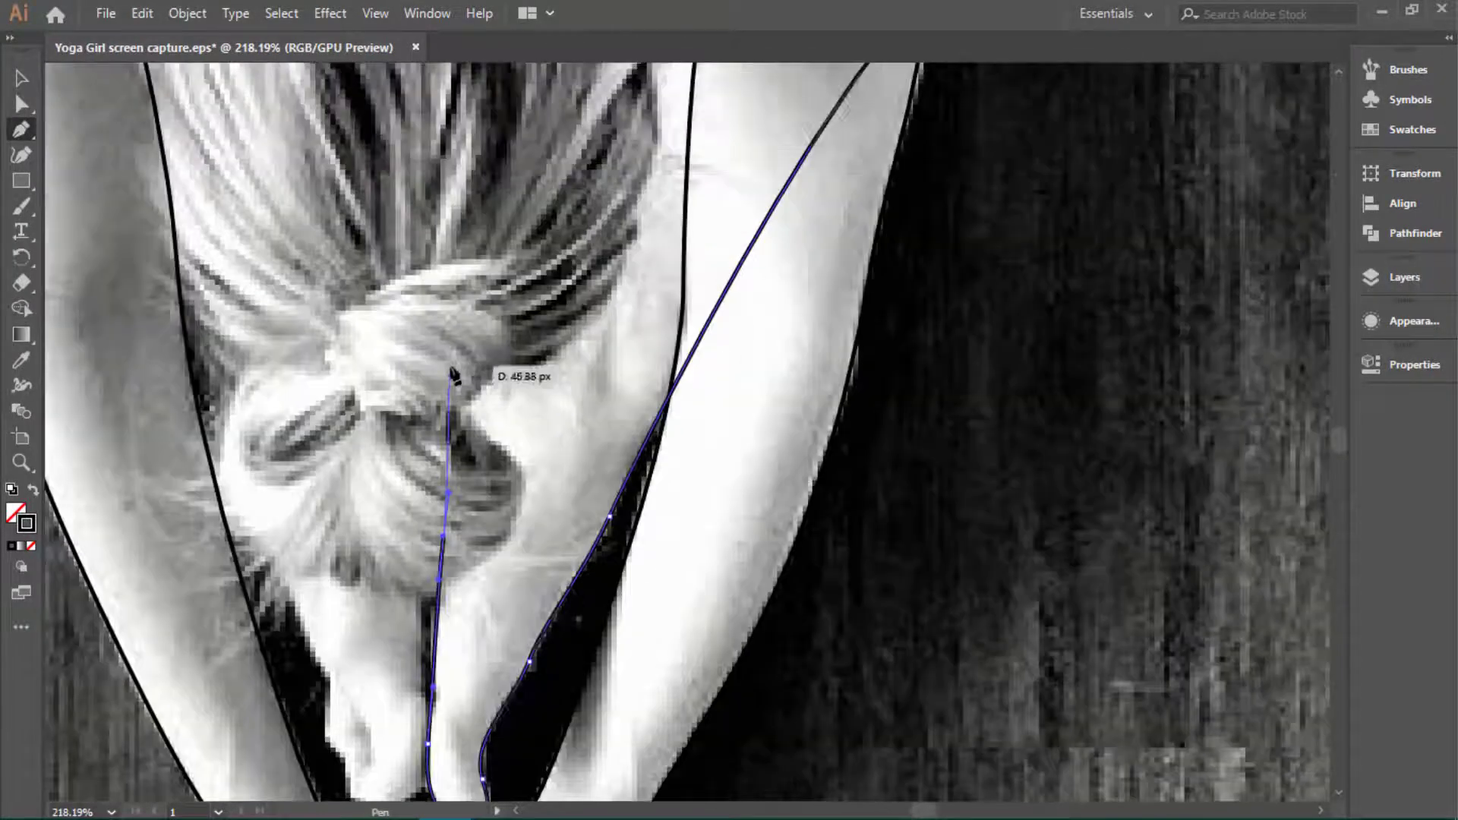
# Step: Continue the right leg outline upward past the dark notch and close it at the start anchor
pyautogui.moveTo(455, 373); pyautogui.dragTo(640, 266)
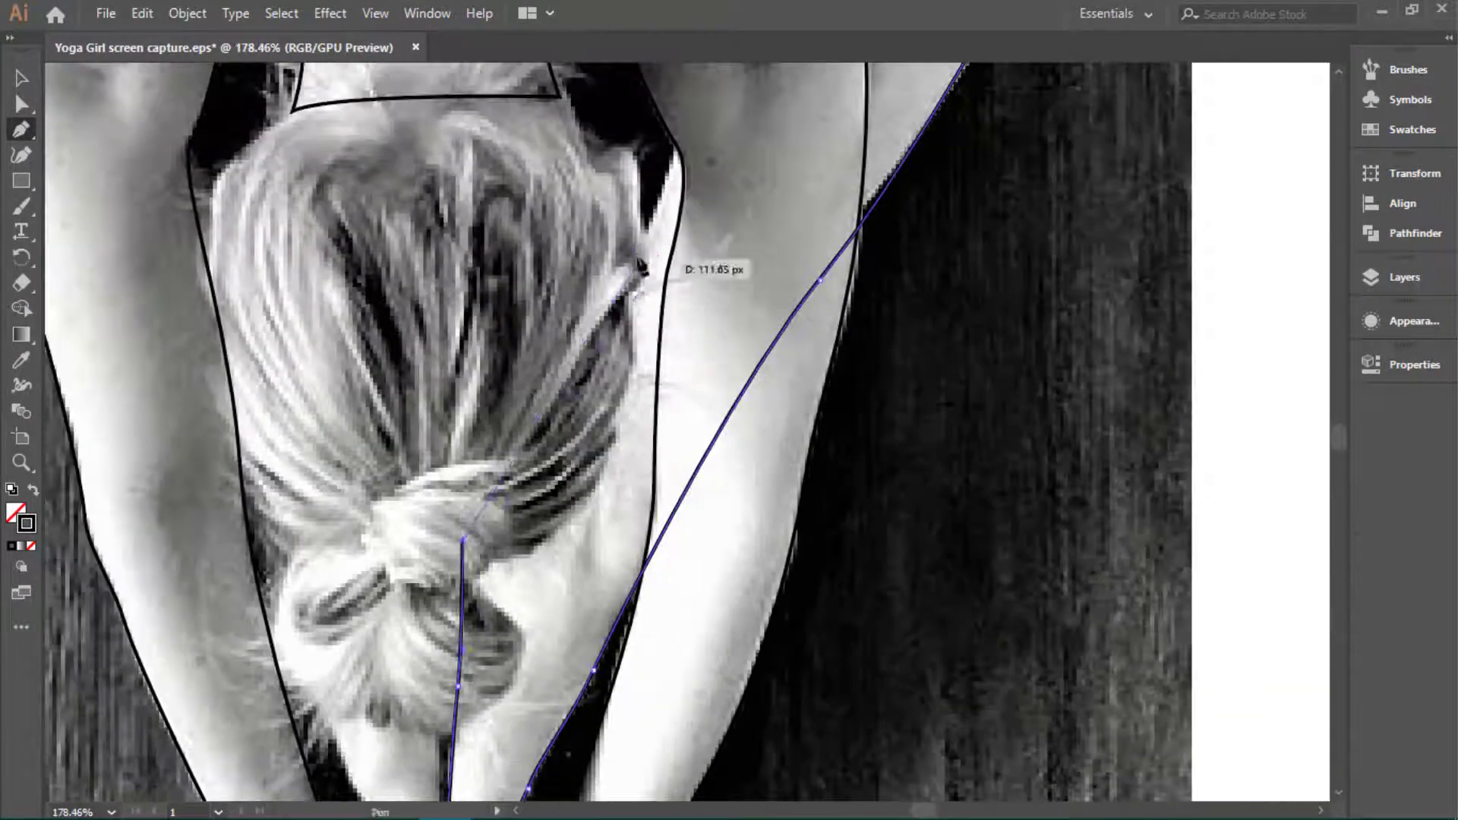
pyautogui.click(641, 266)
pyautogui.scroll(3, 683, 319)
pyautogui.scroll(2, 769, 402)
pyautogui.click(808, 268)
pyautogui.scroll(2, 851, 319)
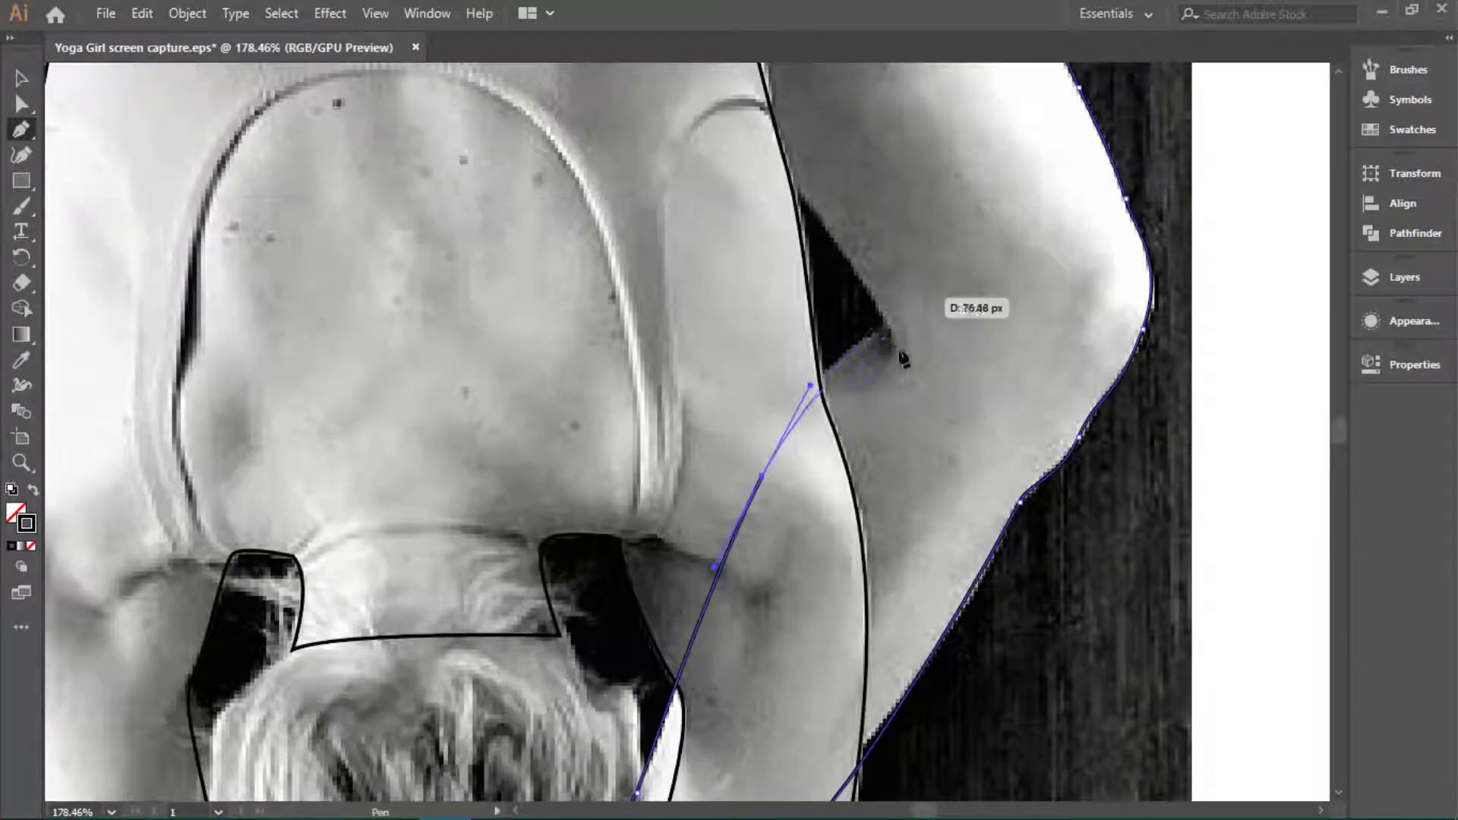
pyautogui.click(898, 346)
pyautogui.scroll(3, 874, 341)
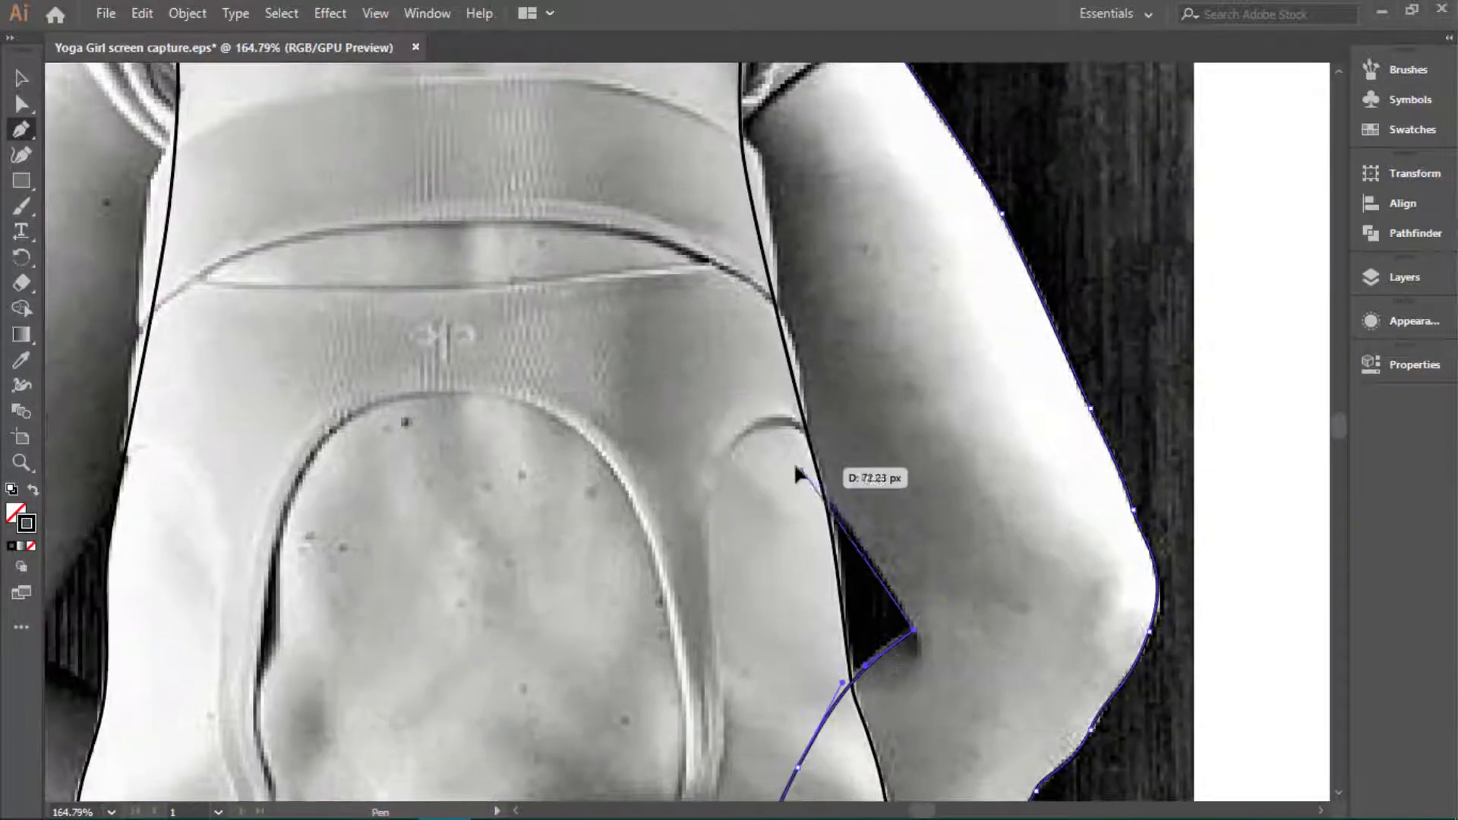
pyautogui.scroll(3, 796, 473)
pyautogui.scroll(3, 684, 395)
pyautogui.click(694, 392)
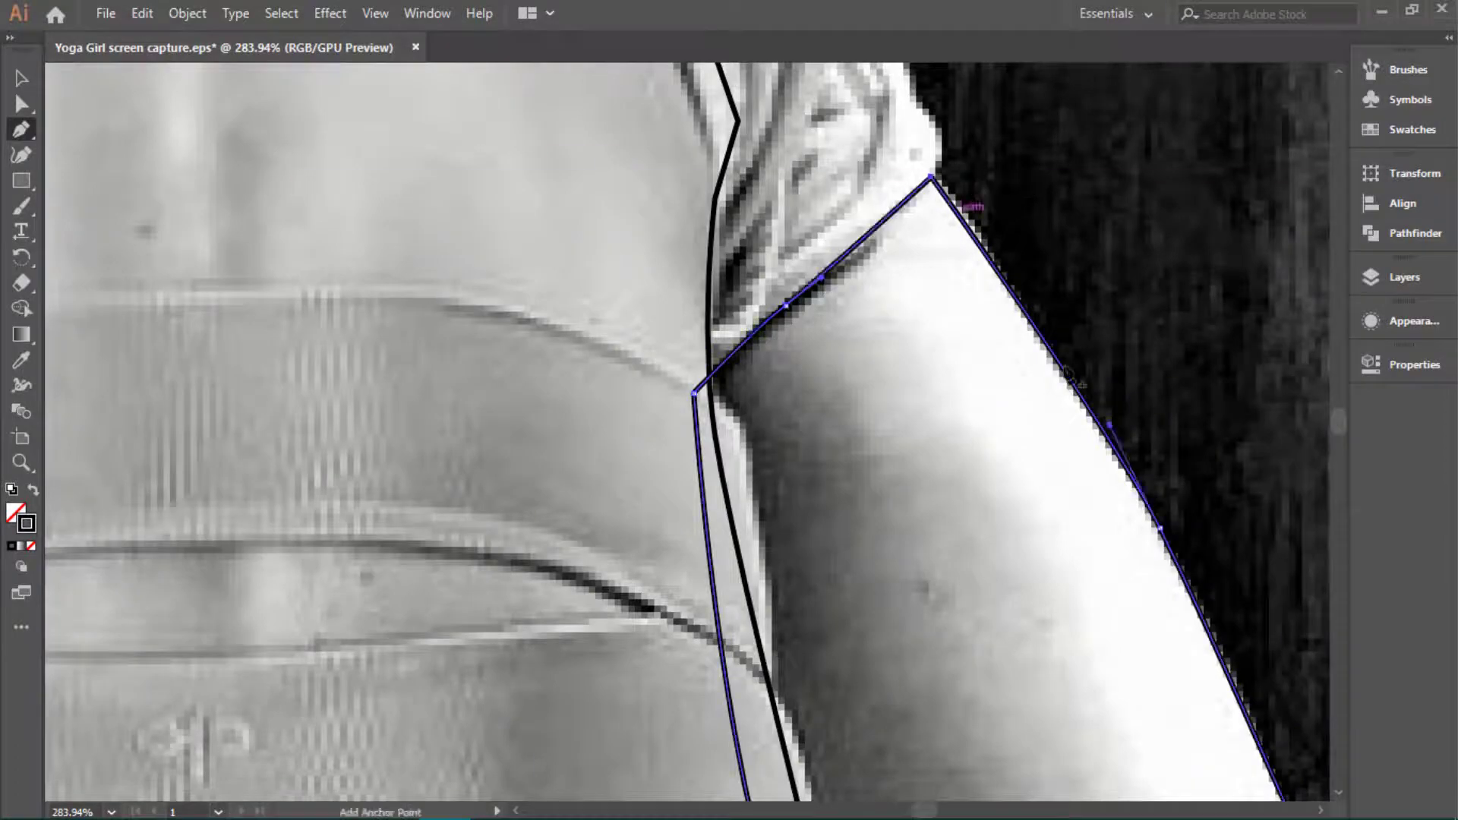
pyautogui.scroll(-4, 1069, 374)
pyautogui.scroll(2, 277, 378)
pyautogui.scroll(-3, 250, 482)
# Step: Trace the left leg's outer edge around its bend and down to the feet near the hair bun
pyautogui.click(187, 497)
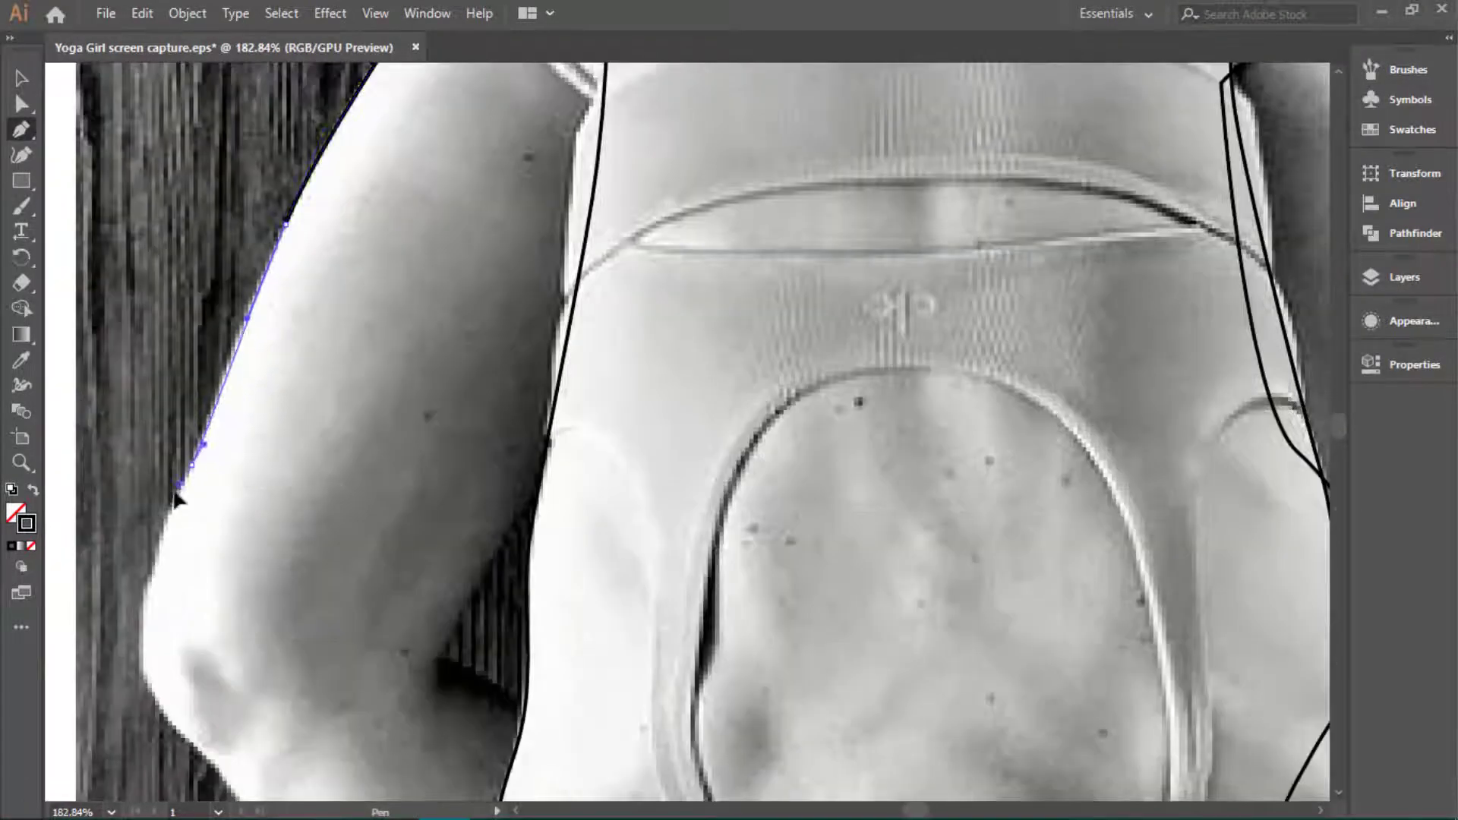
pyautogui.scroll(-2, 175, 532)
pyautogui.scroll(2, 167, 547)
pyautogui.click(202, 536)
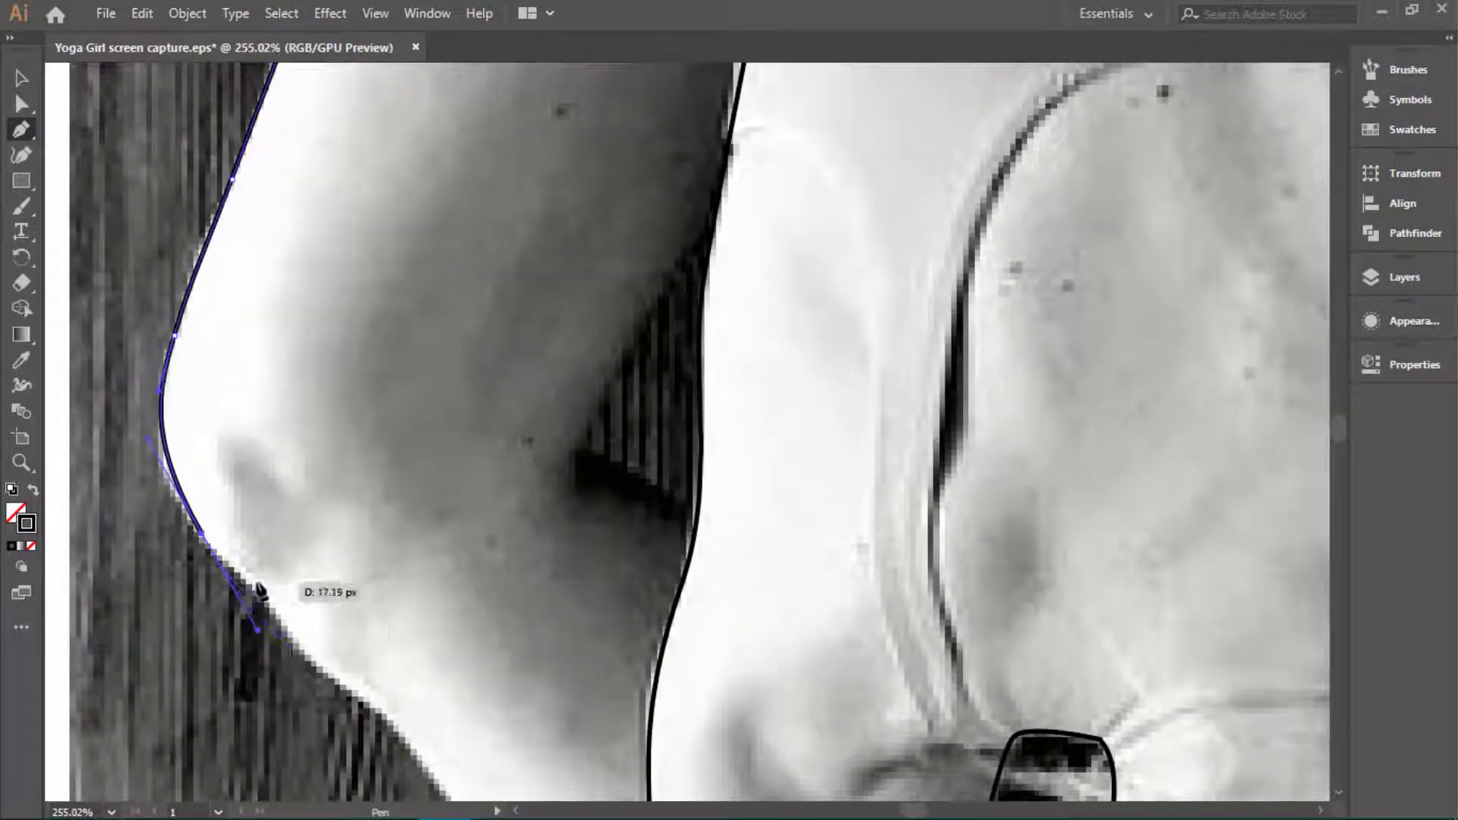
pyautogui.scroll(-2, 275, 621)
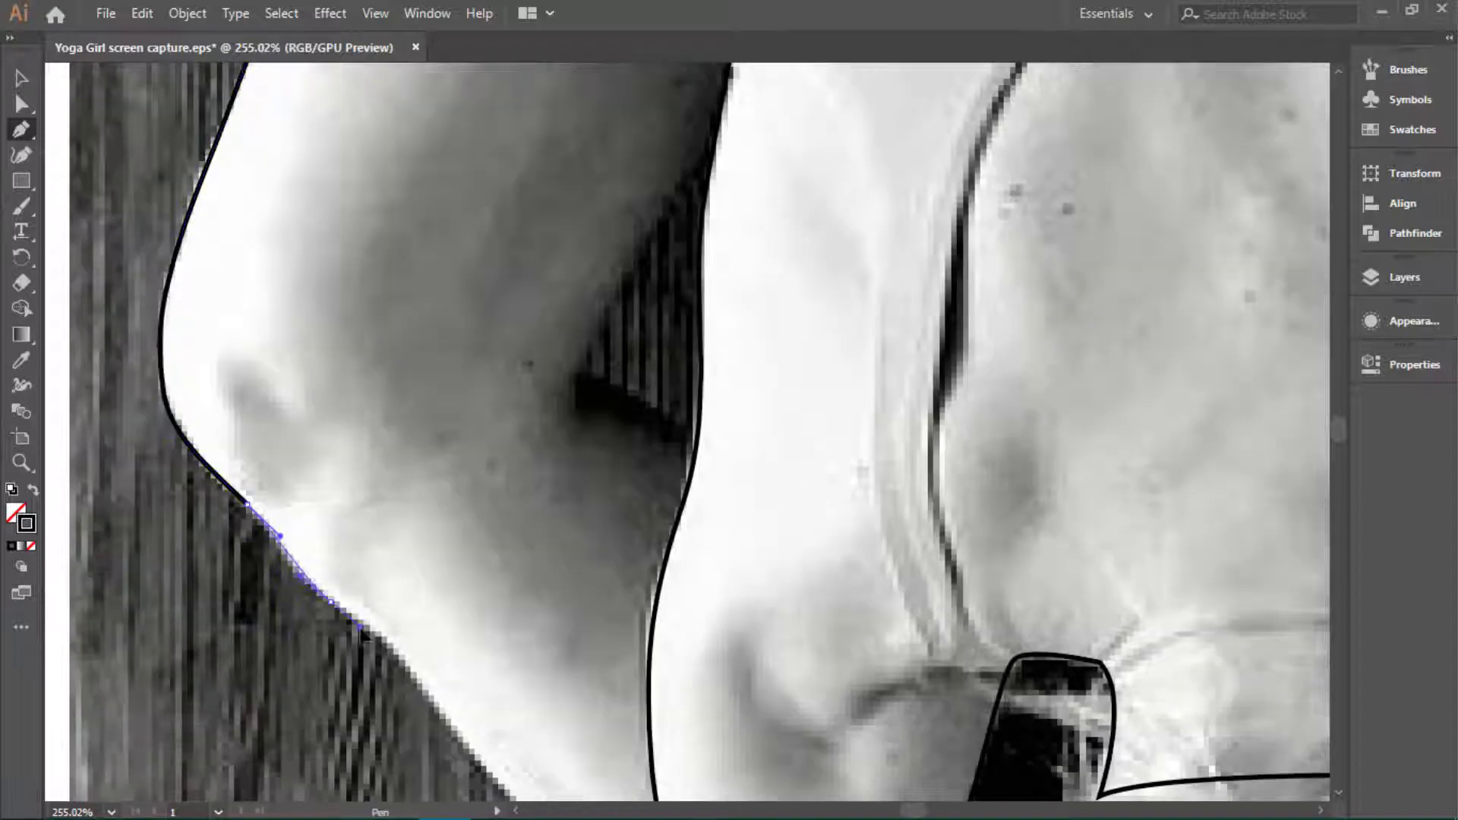
pyautogui.scroll(-5, 362, 632)
pyautogui.click(474, 579)
pyautogui.scroll(-2, 477, 592)
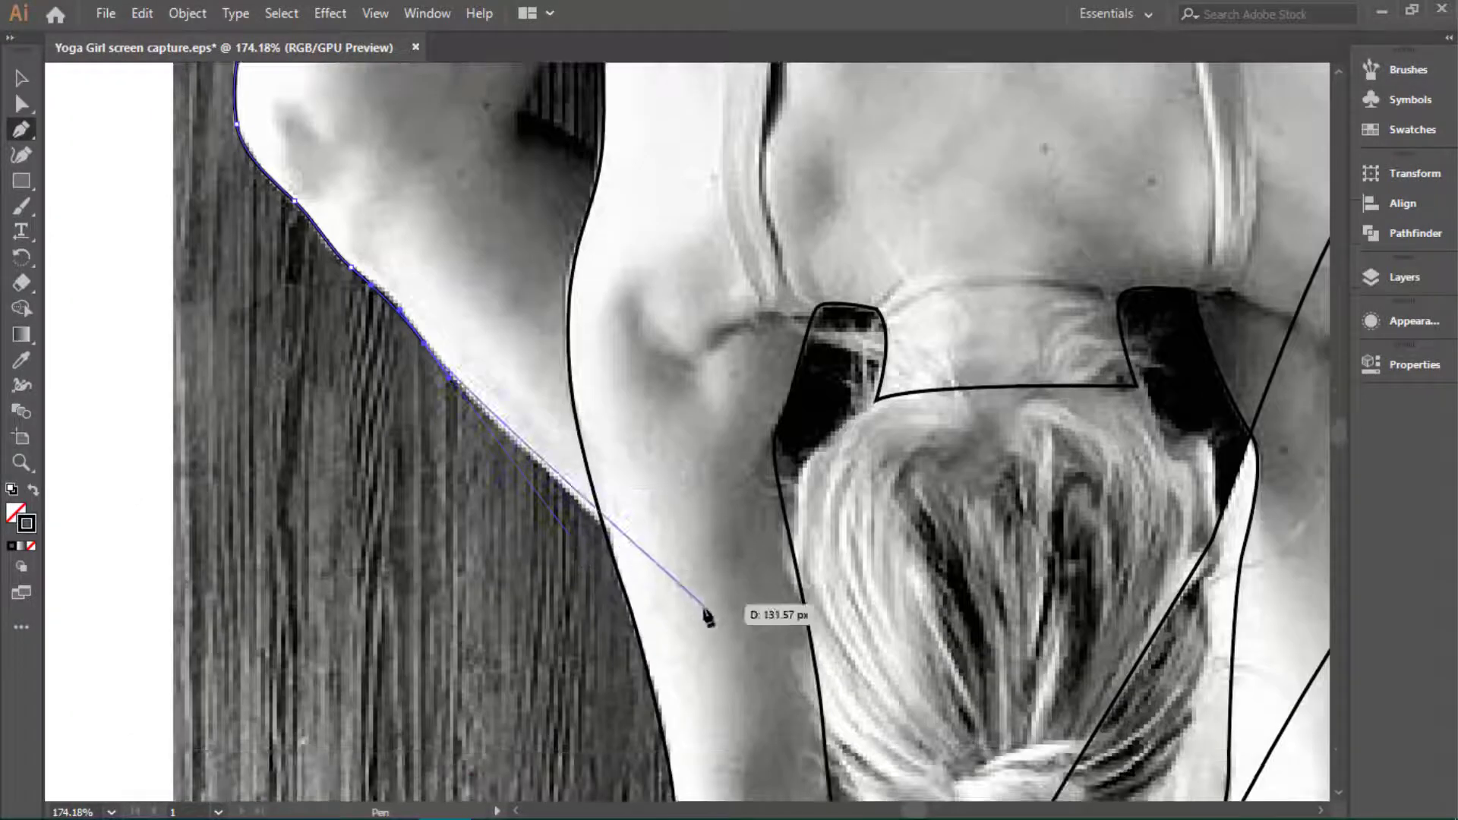
pyautogui.click(843, 767)
pyautogui.scroll(-3, 843, 767)
pyautogui.scroll(3, 790, 395)
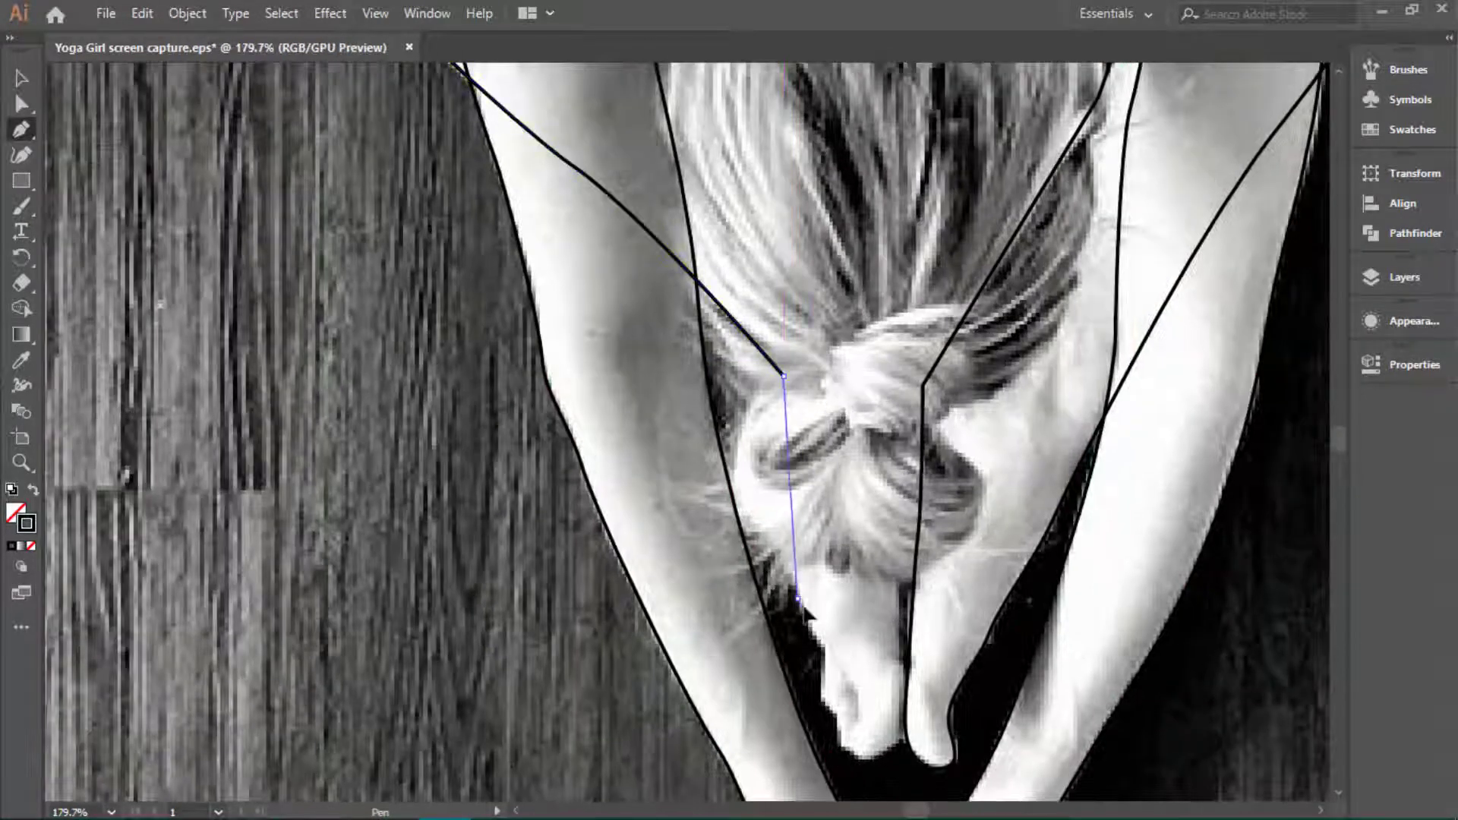
pyautogui.scroll(2, 799, 601)
# Step: Curve the outline back along the inner leg and hip, closing the leg path
pyautogui.moveTo(789, 465); pyautogui.dragTo(830, 568)
pyautogui.scroll(4, 847, 631)
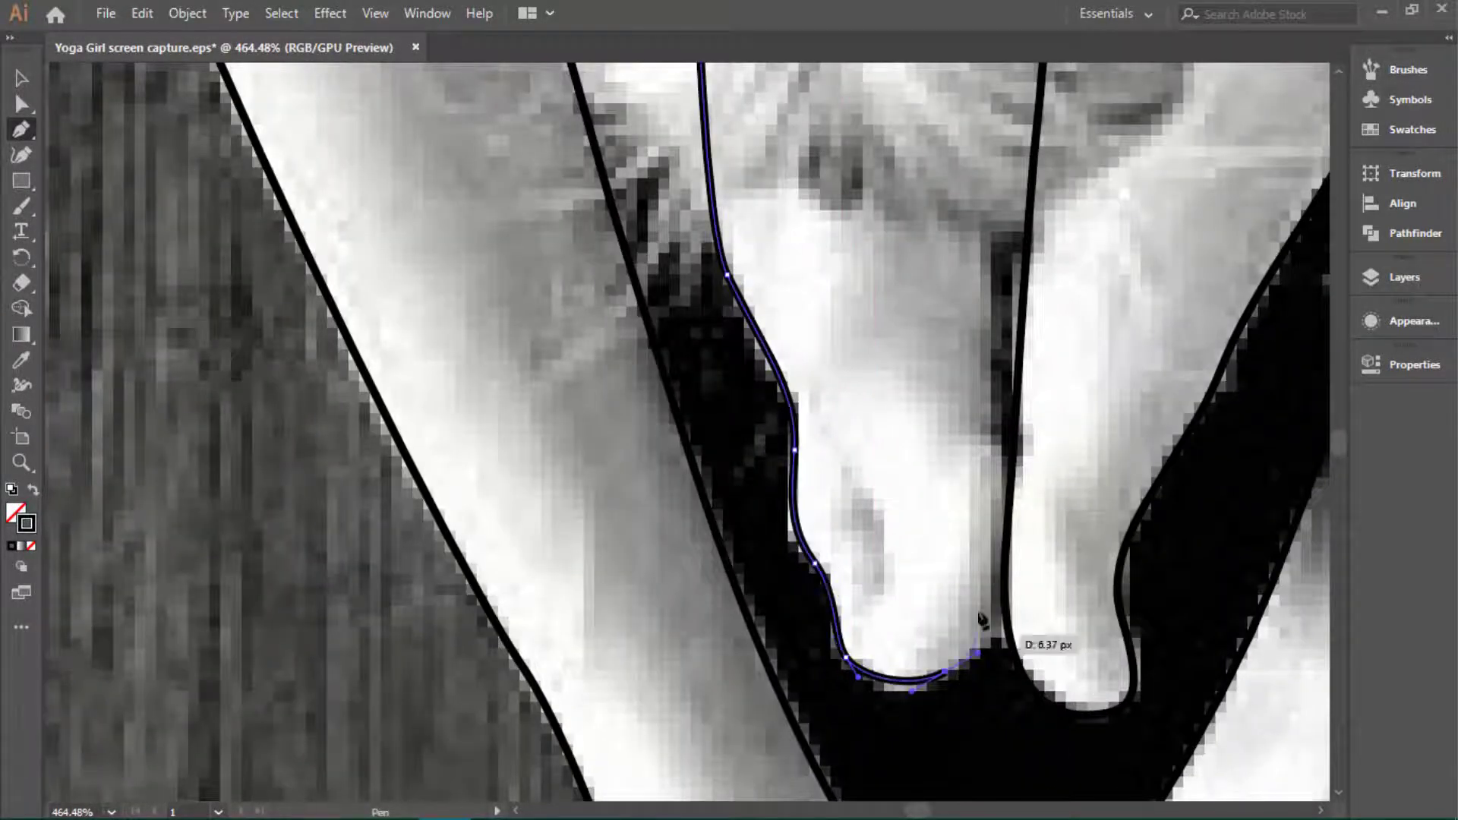
pyautogui.scroll(-3, 982, 621)
pyautogui.scroll(5, 982, 621)
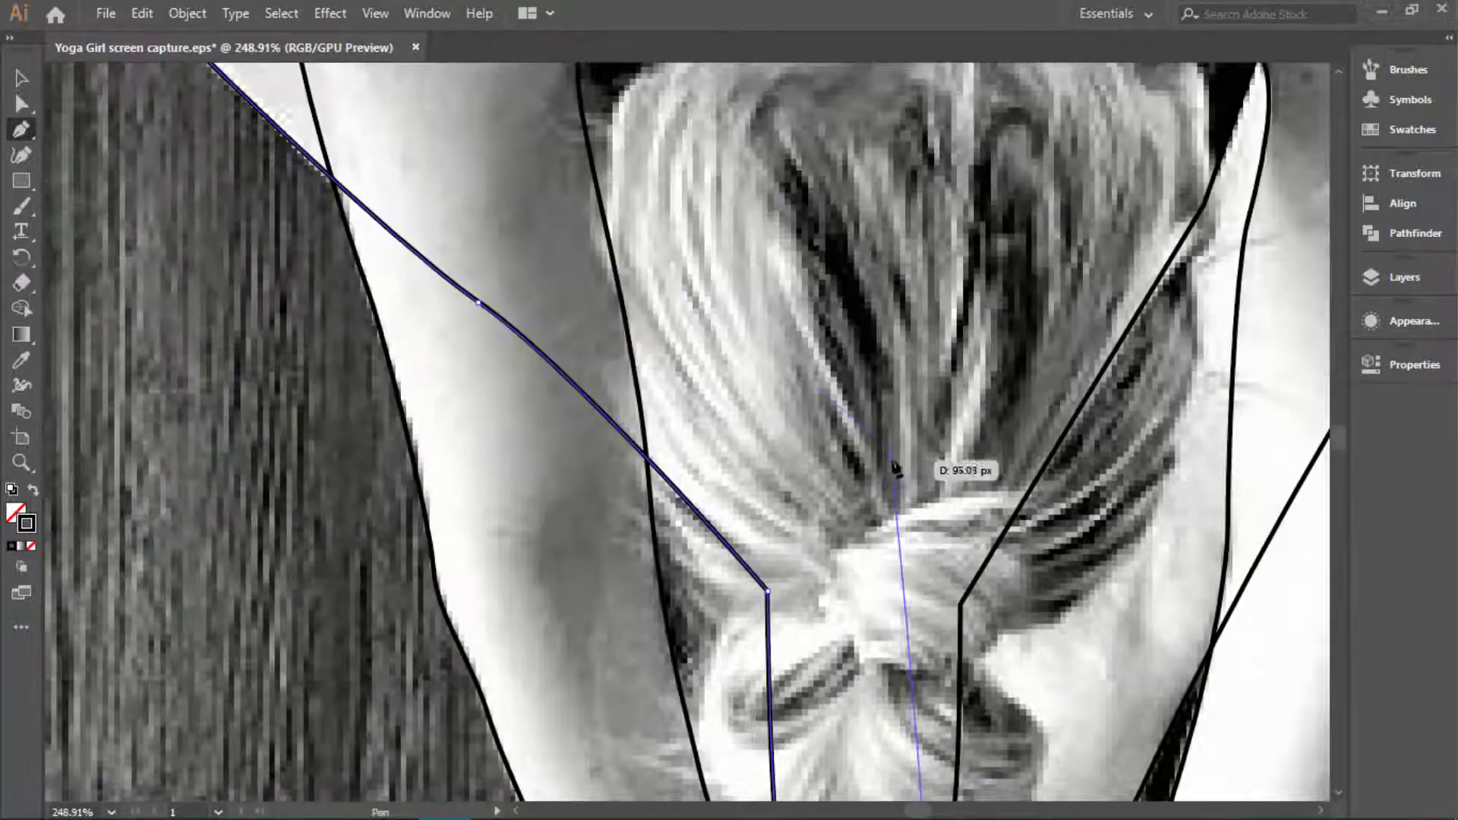
pyautogui.scroll(-2, 760, 380)
pyautogui.scroll(2, 486, 308)
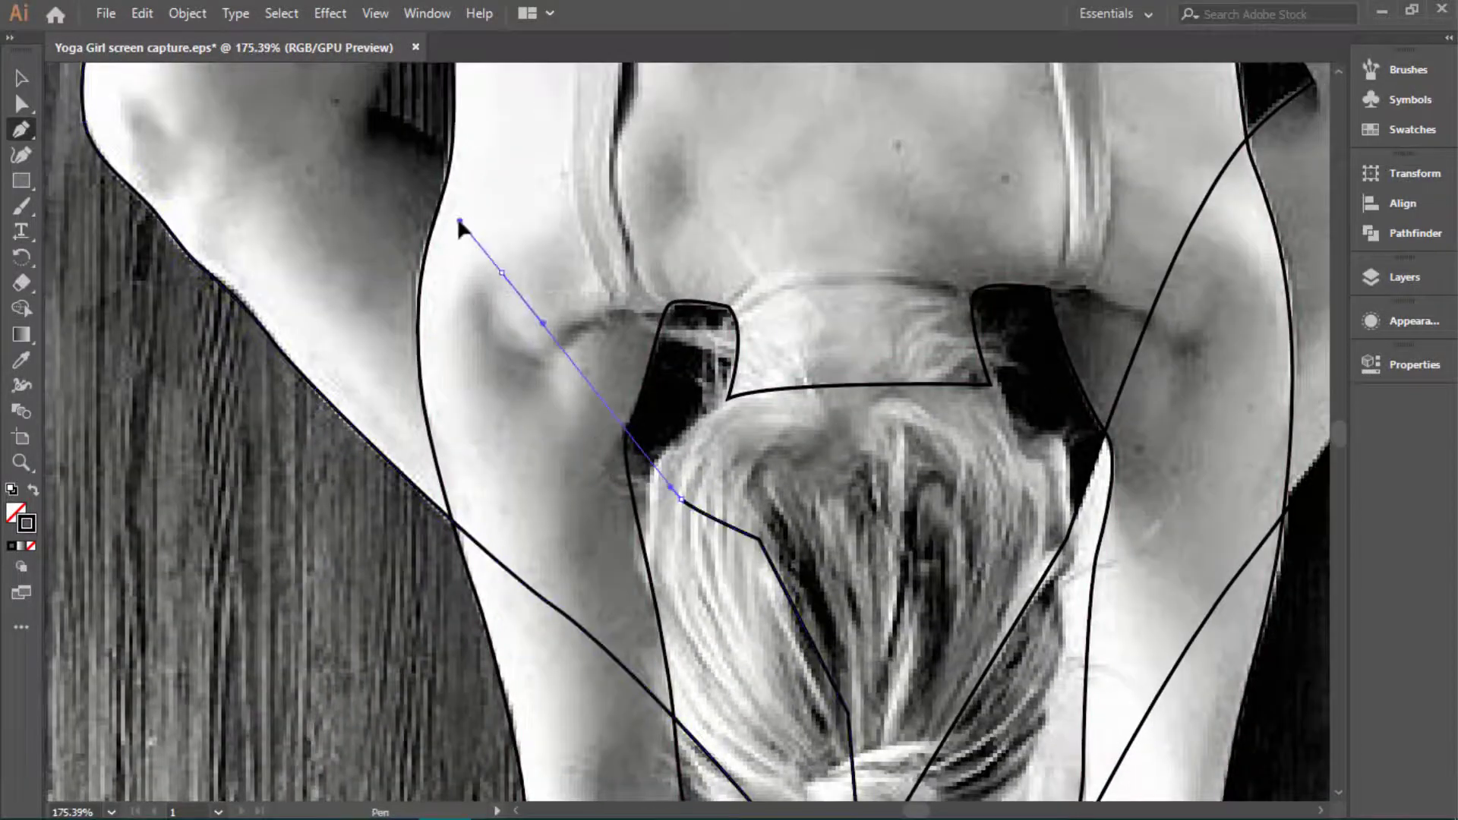
pyautogui.scroll(3, 465, 218)
pyautogui.moveTo(563, 476); pyautogui.dragTo(519, 426)
pyautogui.moveTo(374, 313); pyautogui.dragTo(281, 266)
pyautogui.scroll(2, 385, 413)
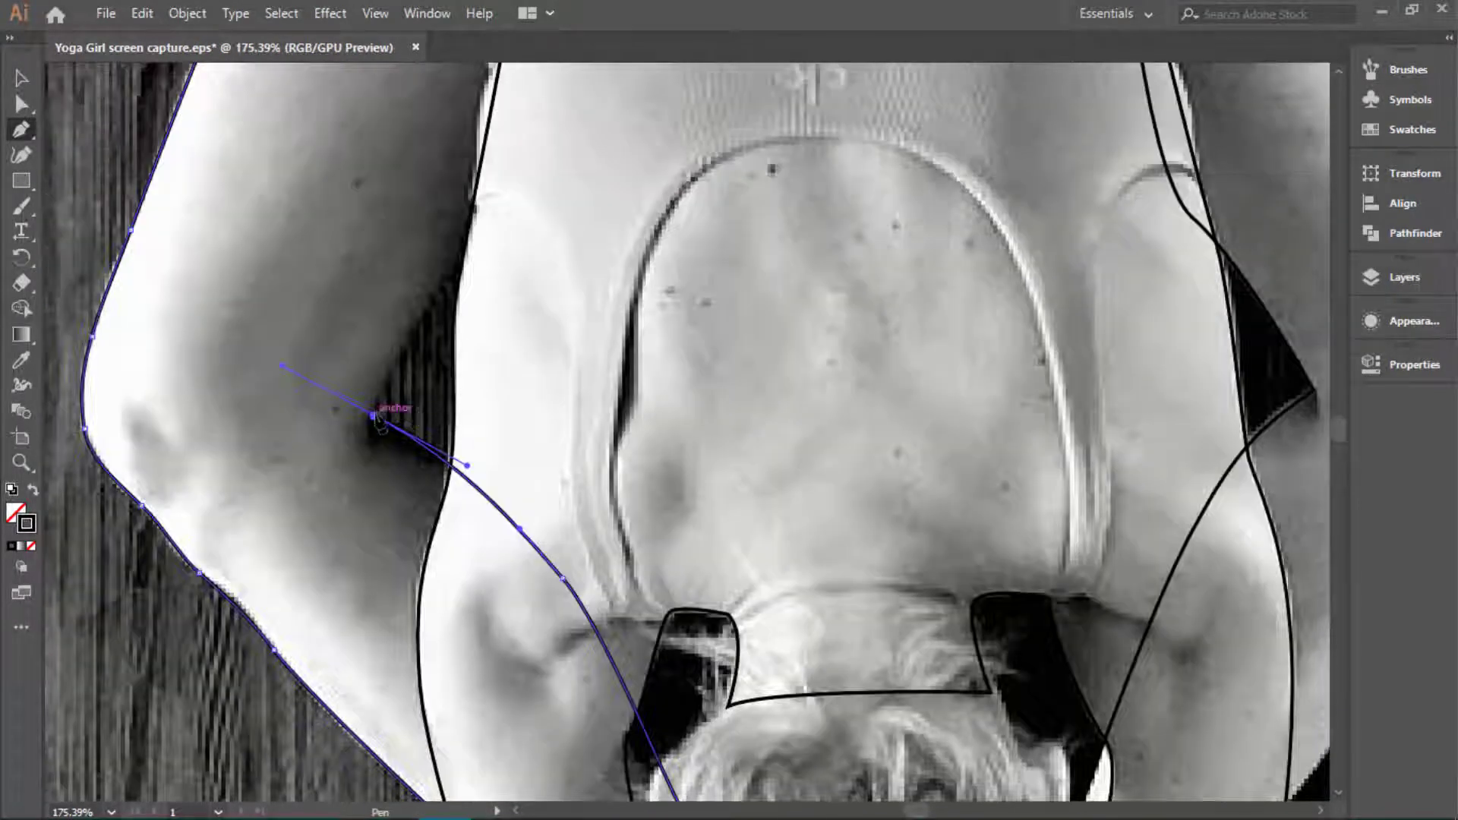
pyautogui.scroll(3, 521, 309)
pyautogui.scroll(3, 459, 357)
pyautogui.moveTo(455, 351); pyautogui.dragTo(342, 223)
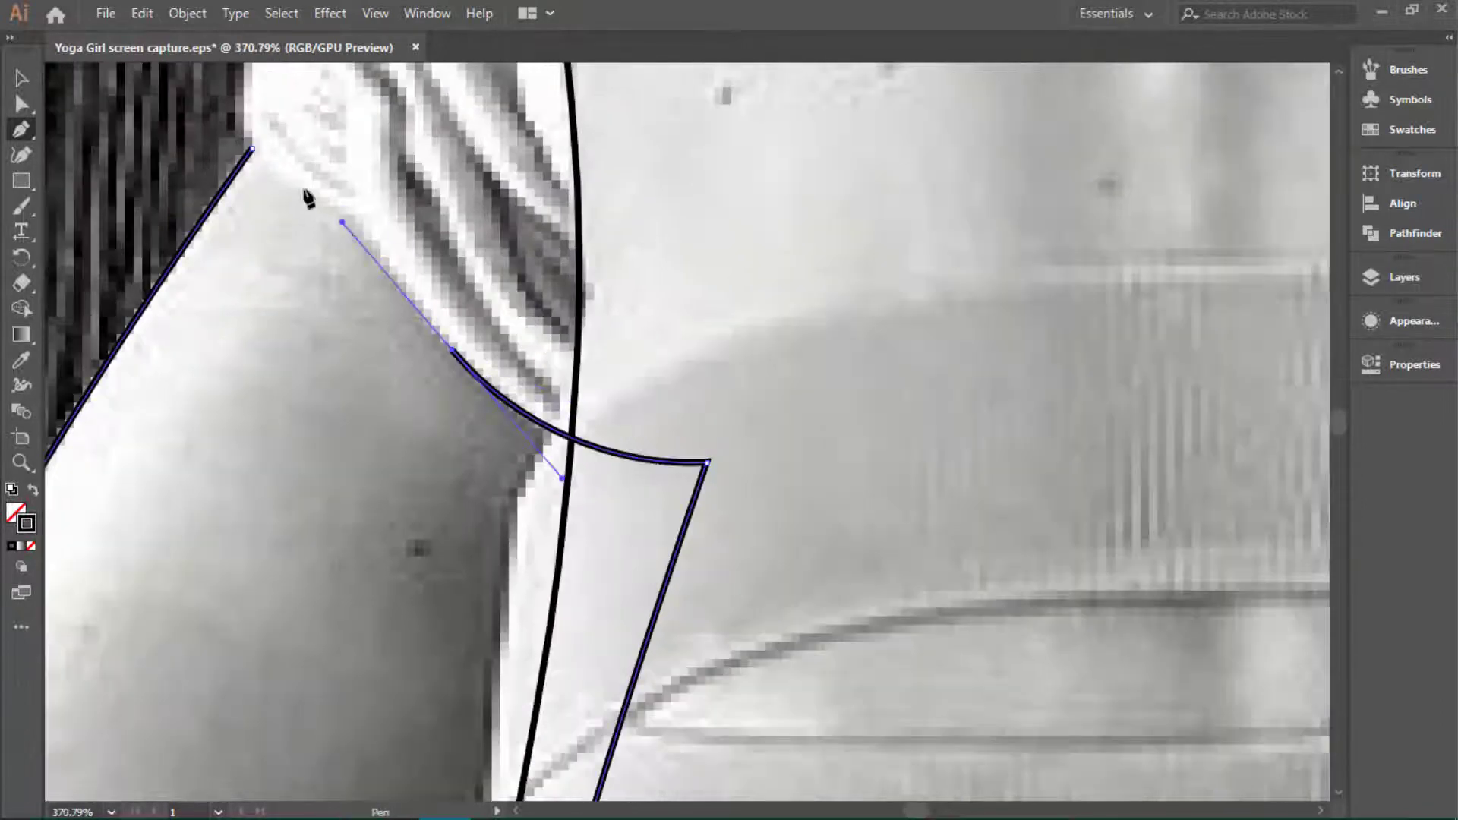
pyautogui.click(253, 146)
pyautogui.press('v')
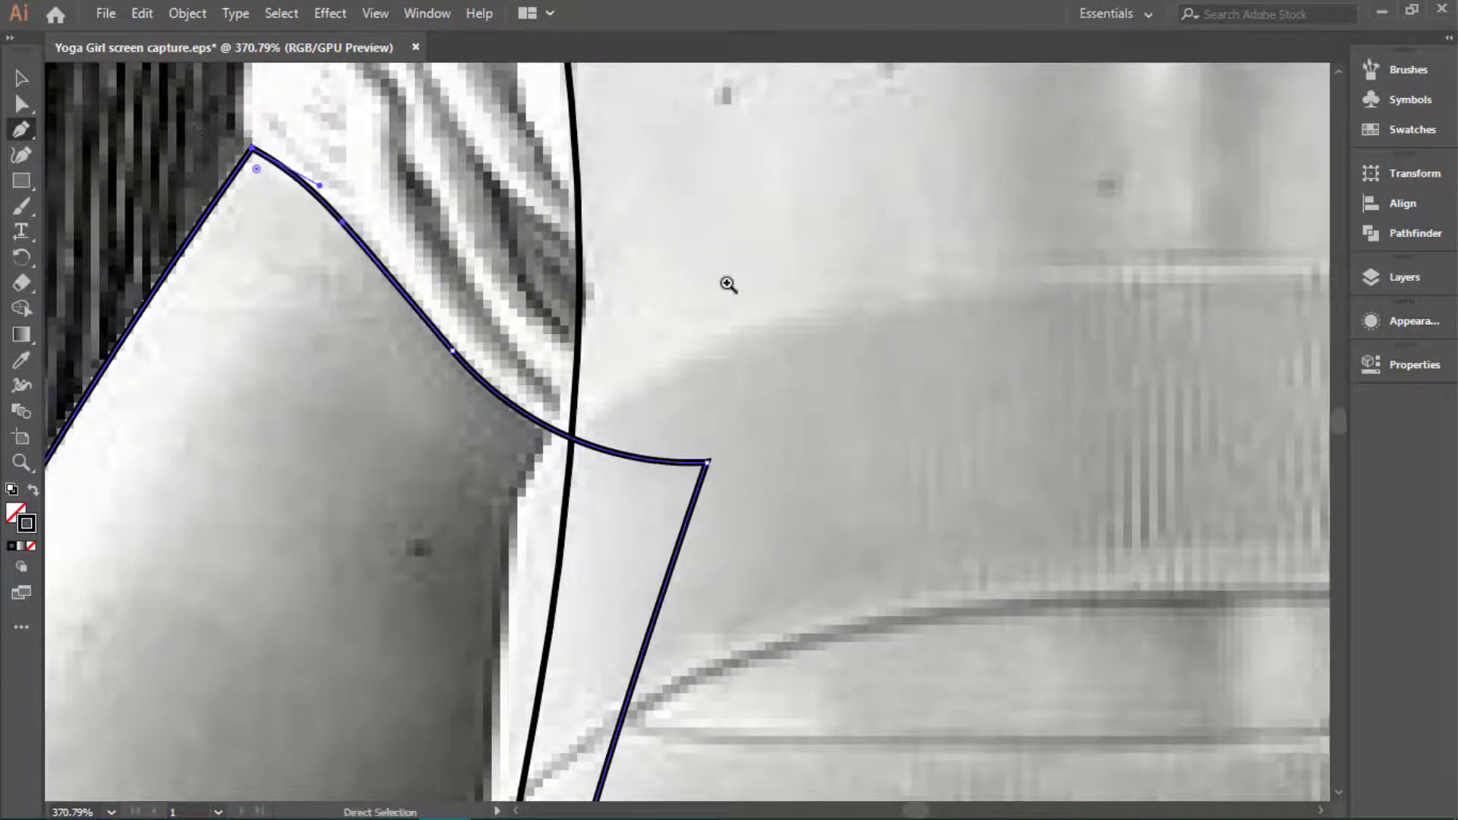
pyautogui.scroll(-3, 729, 283)
pyautogui.scroll(-4, 227, 228)
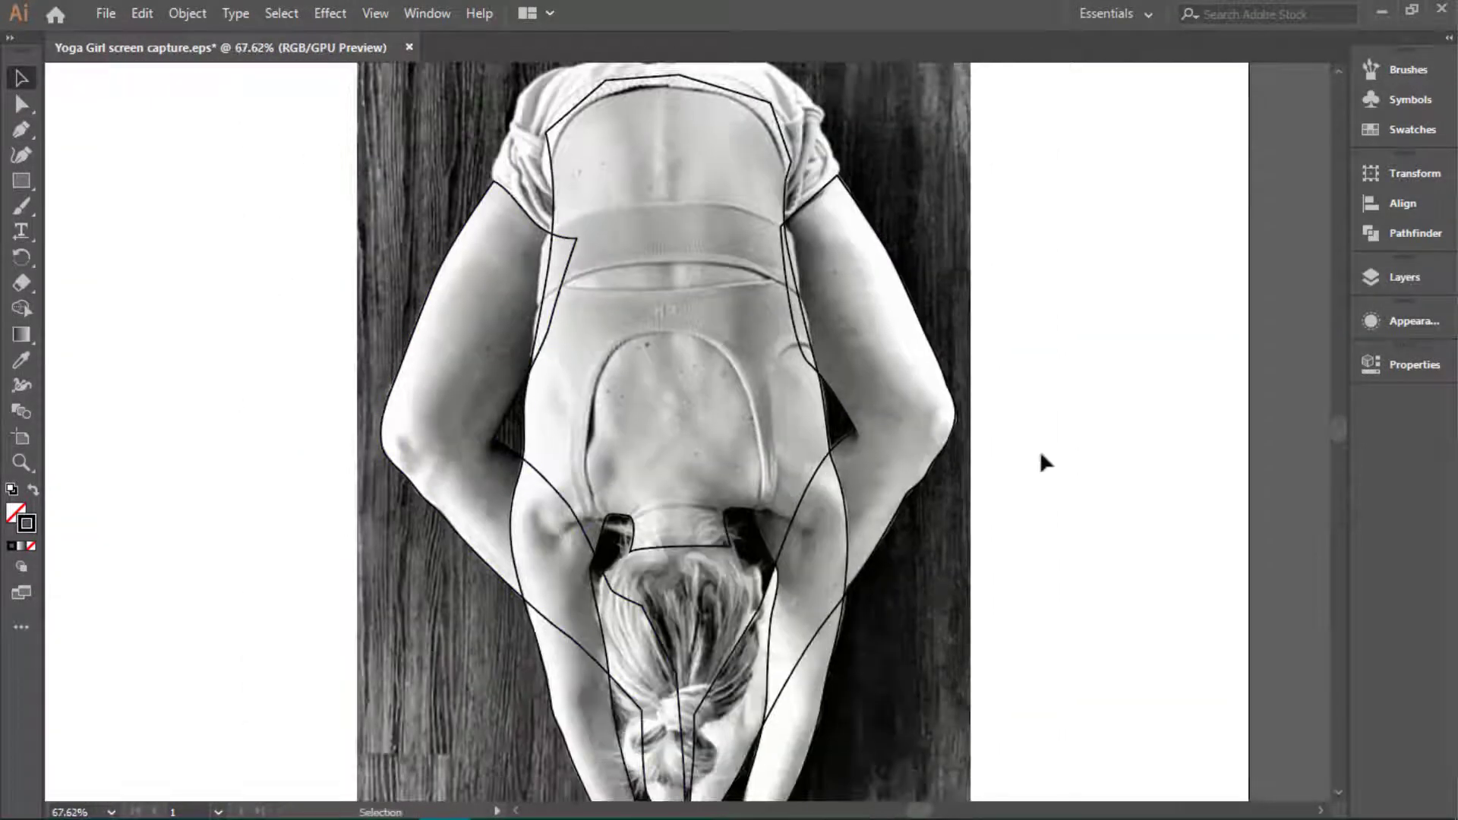
# Step: In the Layers panel, add a new layer, rename Layer 4 to 'Legs' and Layer 5 to 'Arms'
pyautogui.scroll(-1, 1044, 464)
pyautogui.click(1405, 277)
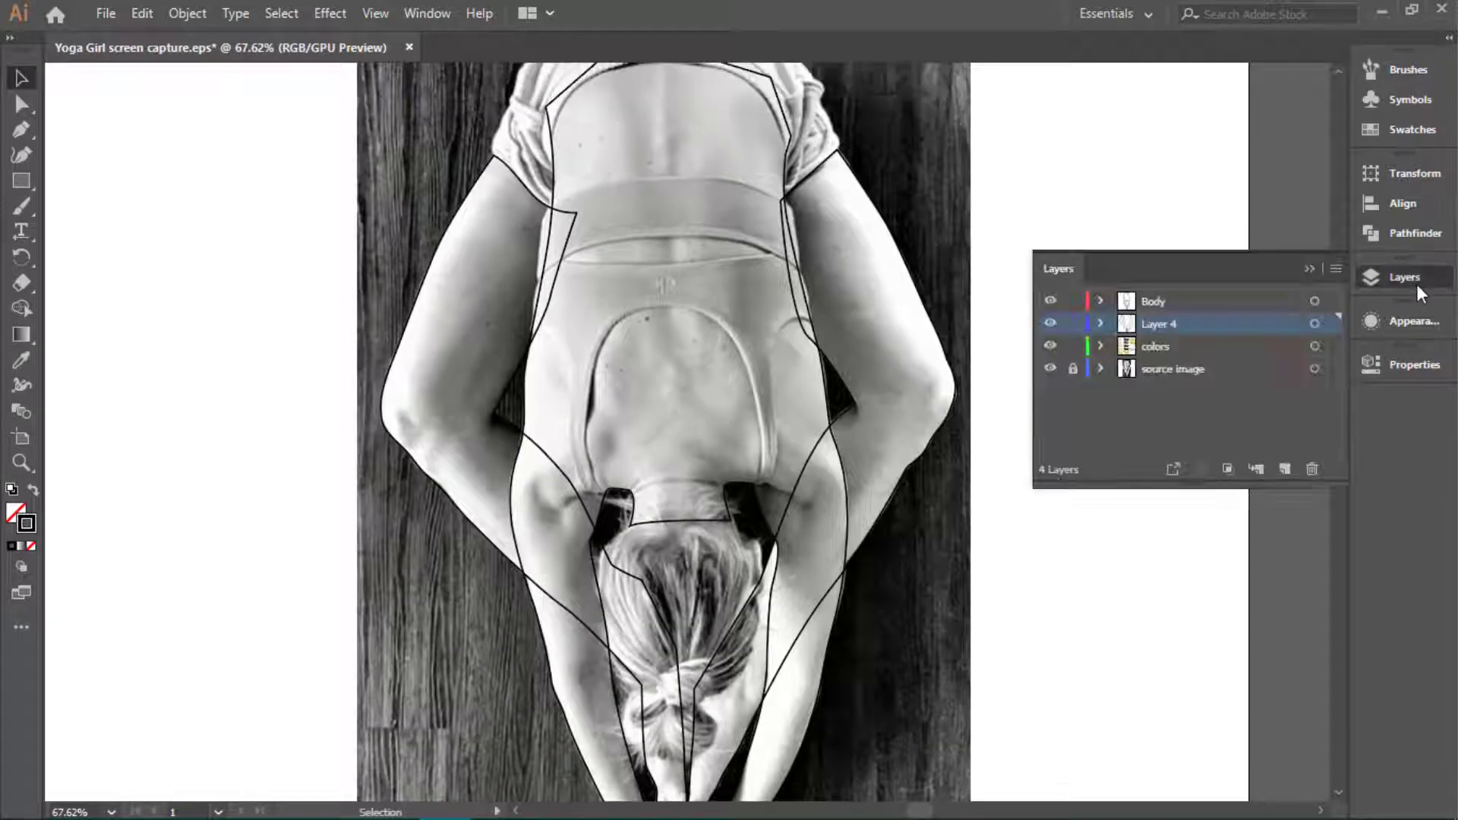
pyautogui.click(1285, 469)
pyautogui.click(1166, 348)
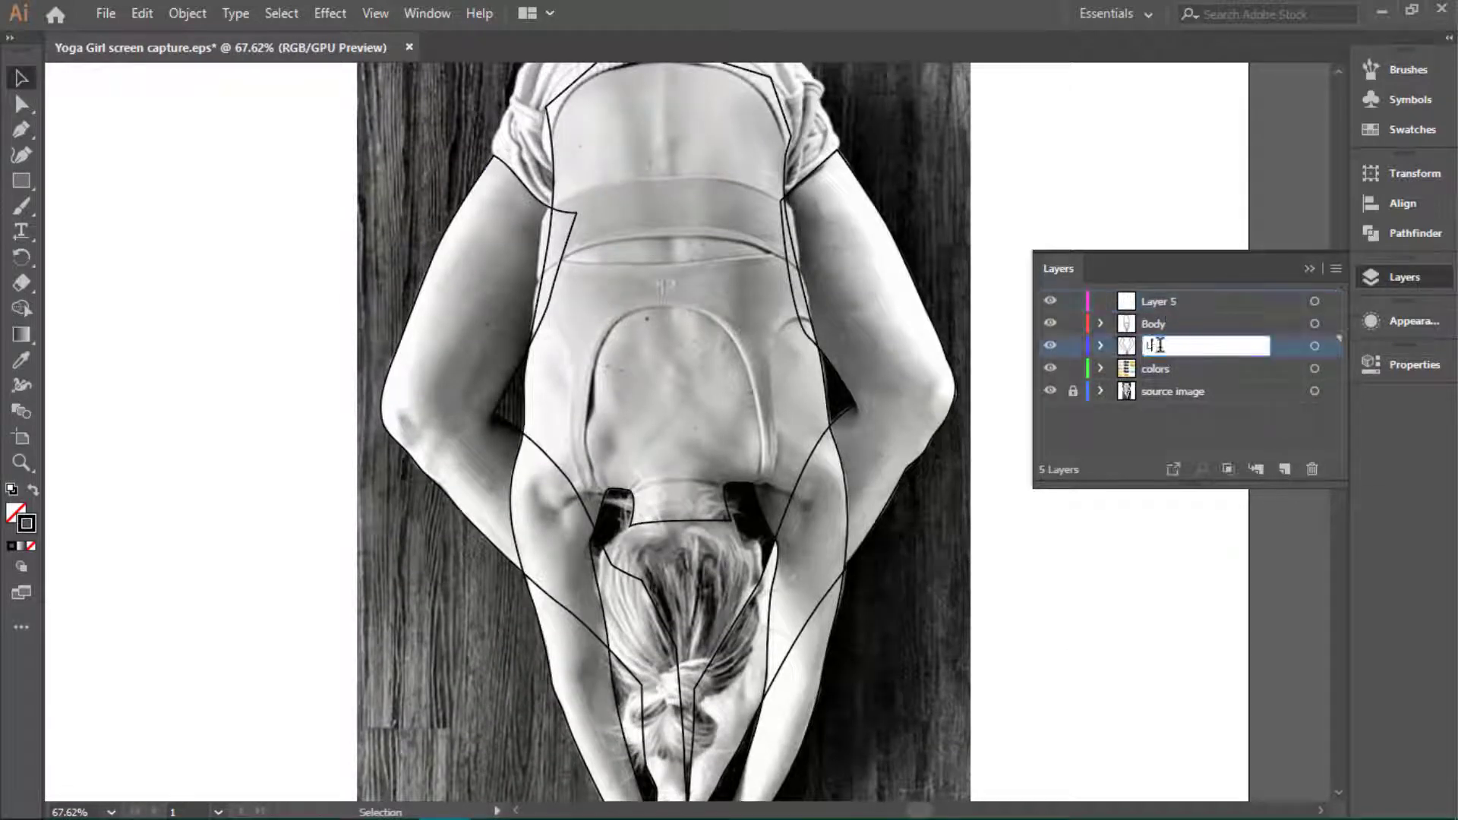
pyautogui.write('egs')
pyautogui.doubleClick(1158, 300)
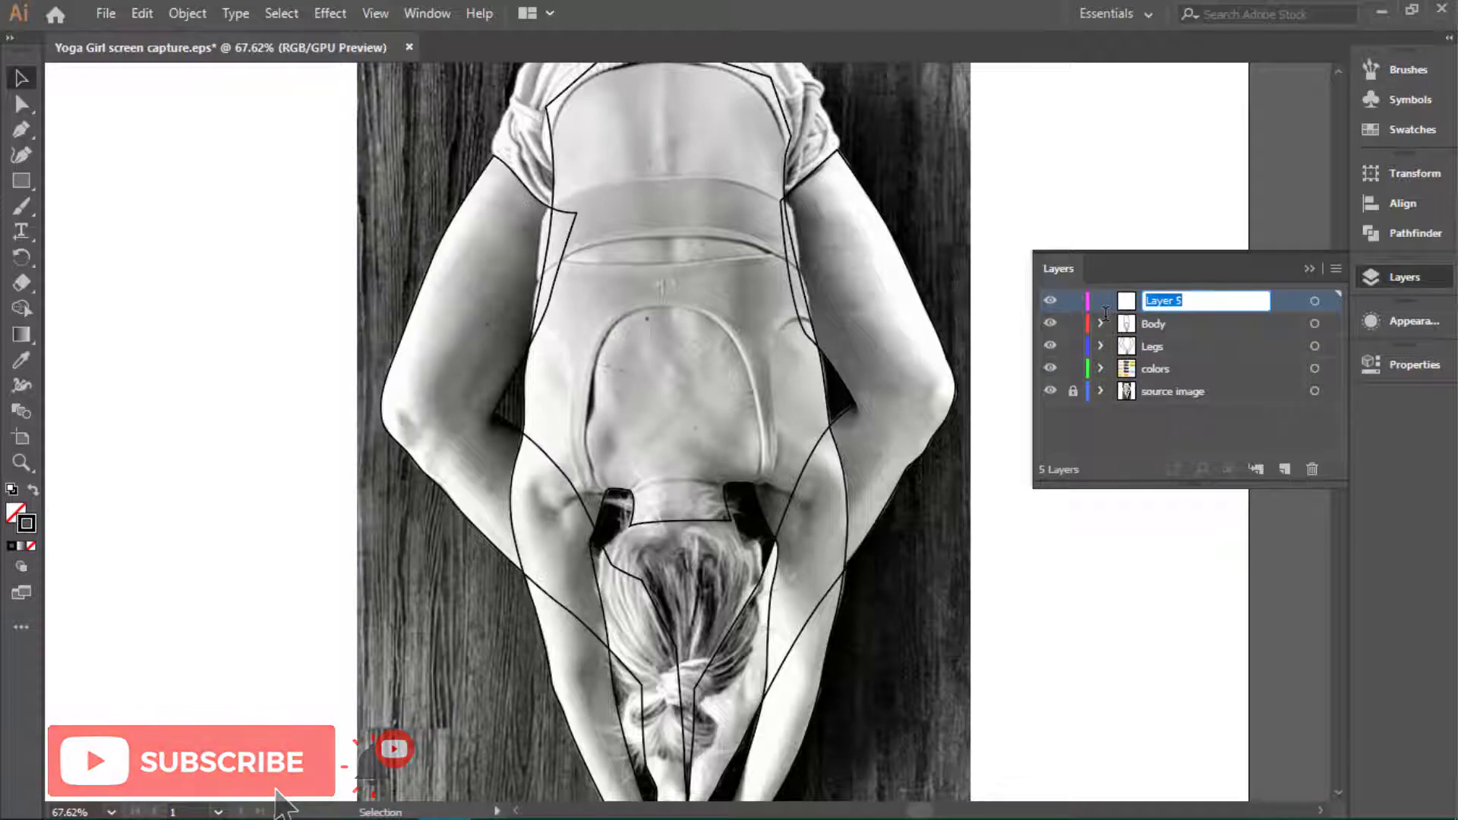
pyautogui.write('cloArms')
pyautogui.press('Return')
# Step: Zoom in on the waistband and start the sports top's band with curved anchors along its top edge
pyautogui.press('z')
pyautogui.moveTo(644, 195); pyautogui.dragTo(914, 383)
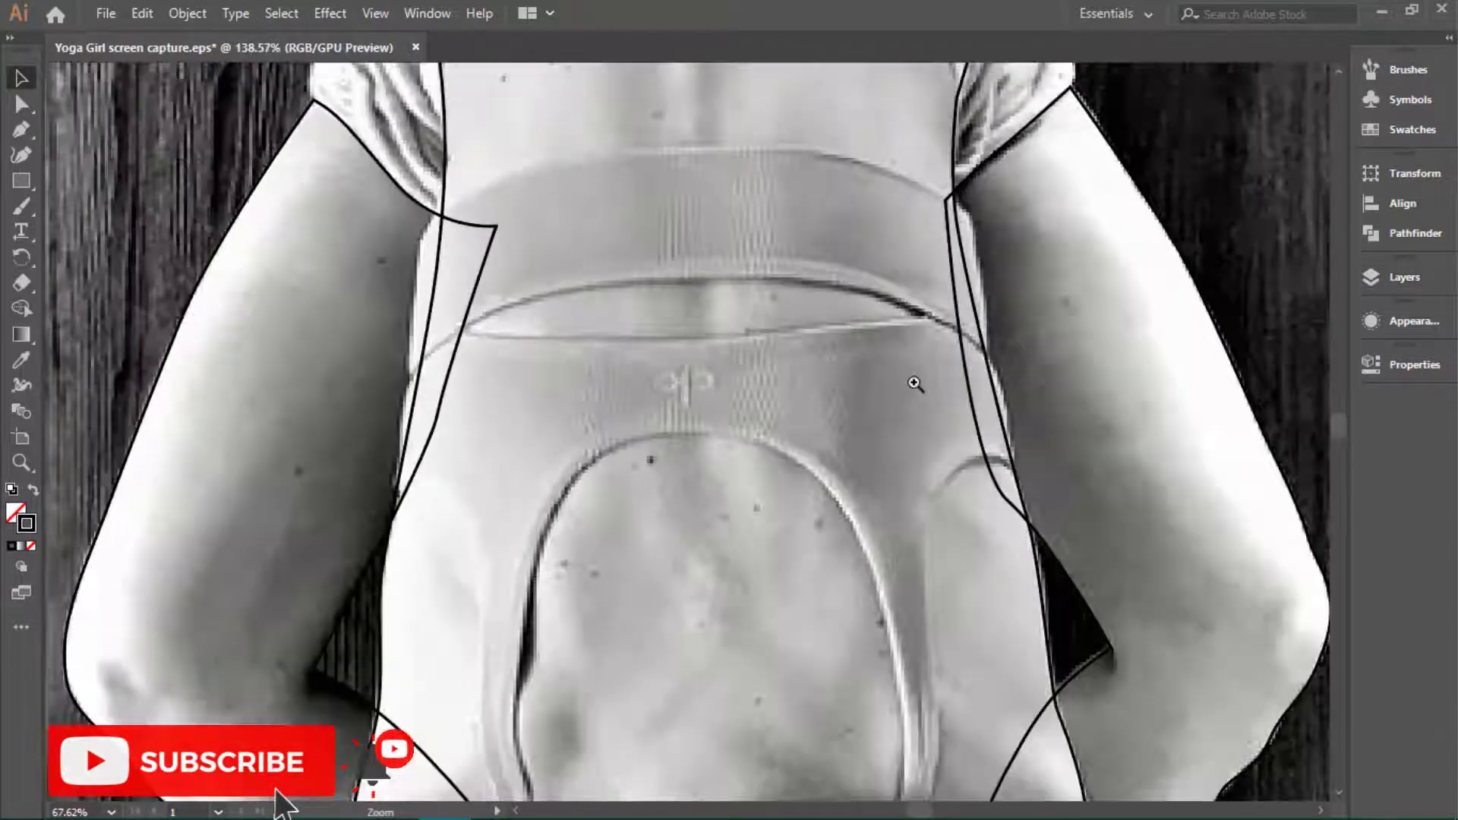
pyautogui.click(915, 383)
pyautogui.press('p')
pyautogui.moveTo(828, 194); pyautogui.dragTo(1004, 203)
pyautogui.moveTo(1042, 270); pyautogui.dragTo(1078, 300)
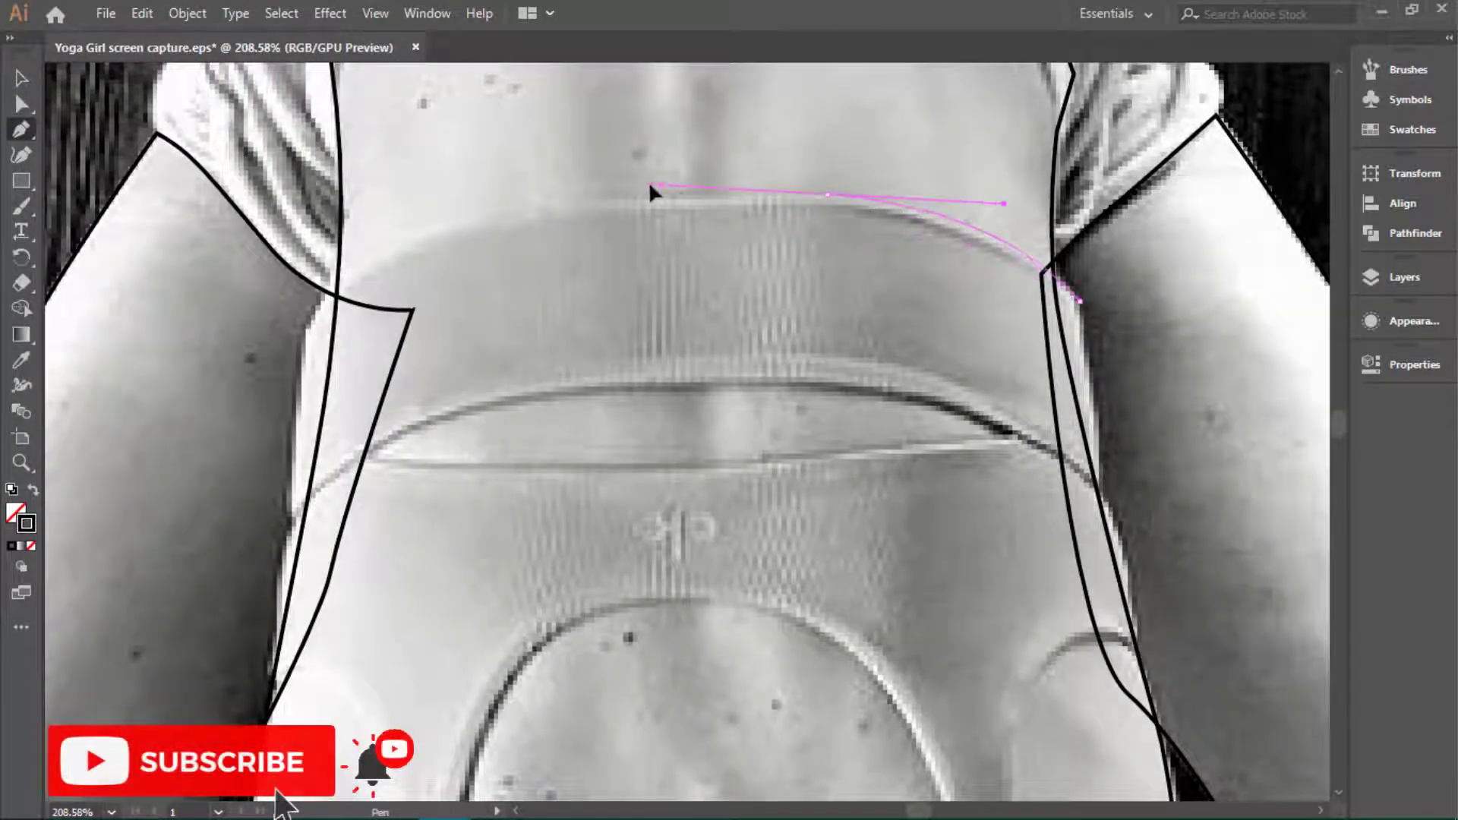
pyautogui.moveTo(547, 197); pyautogui.dragTo(714, 206)
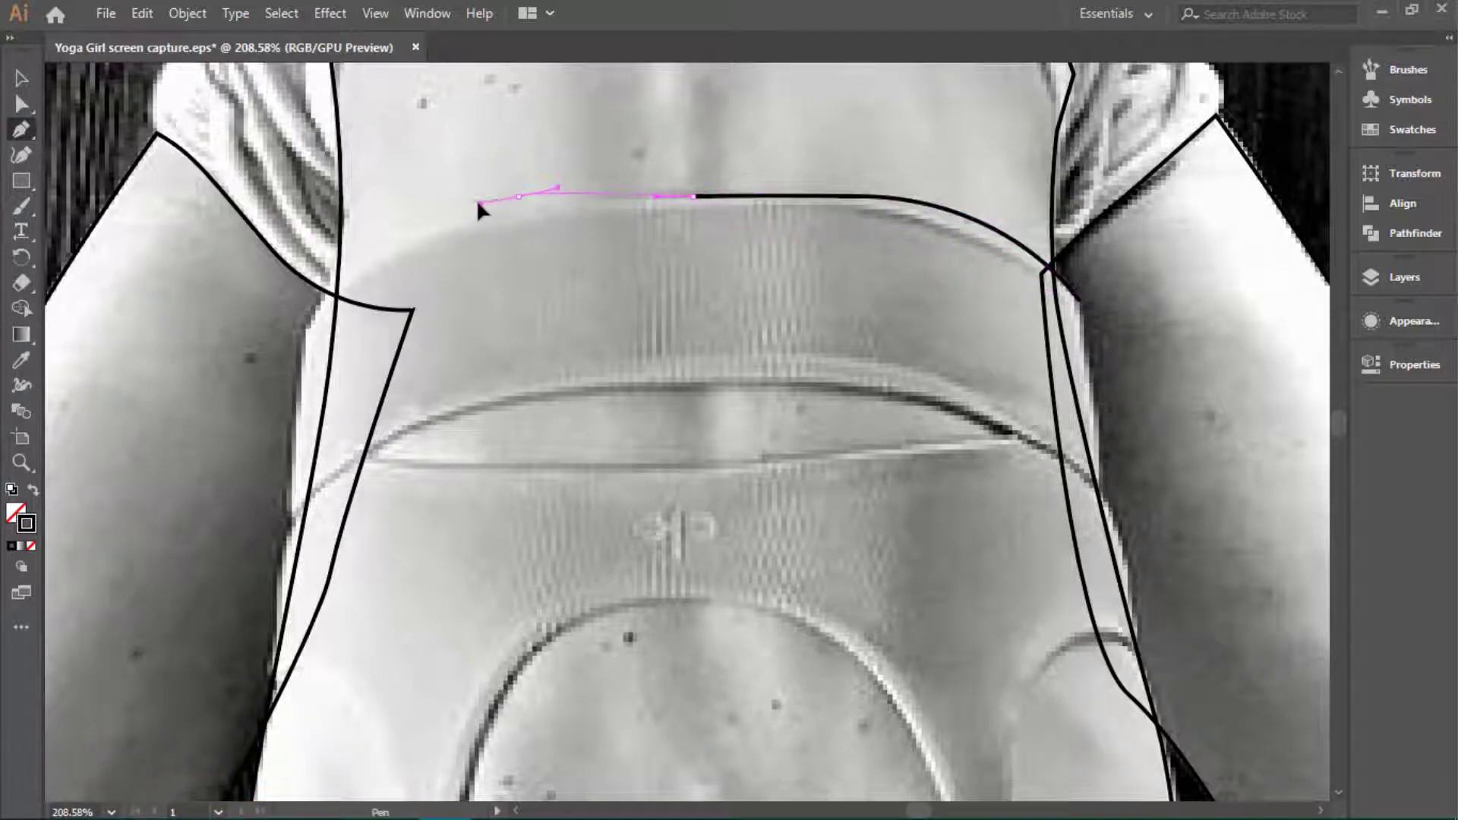
# Step: Trace the band's bottom edge and right side to complete the lower band shape
pyautogui.scroll(-2, 385, 280)
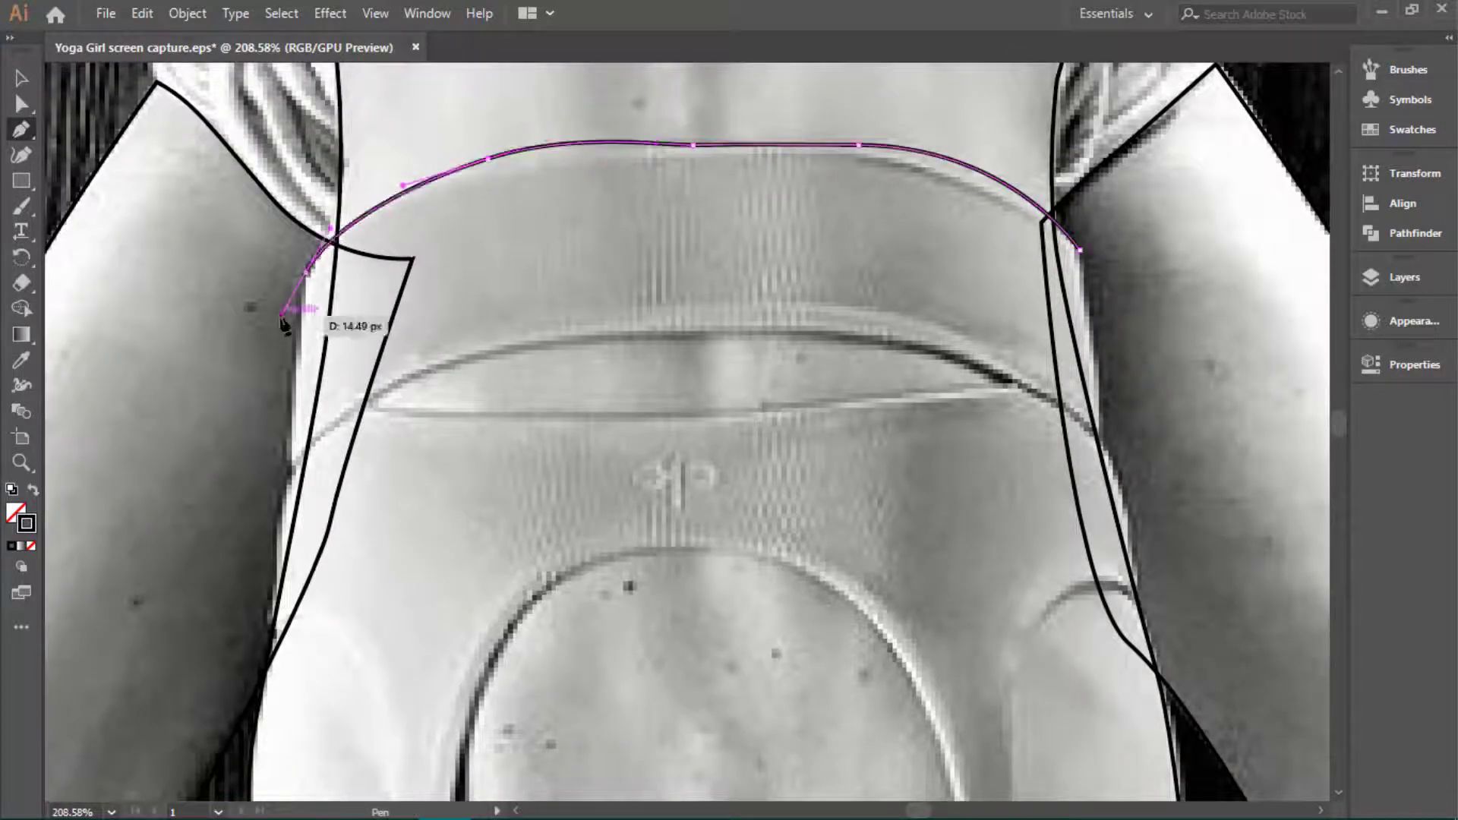
pyautogui.scroll(-2, 283, 323)
pyautogui.moveTo(282, 444); pyautogui.dragTo(282, 444)
pyautogui.moveTo(532, 291); pyautogui.dragTo(775, 283)
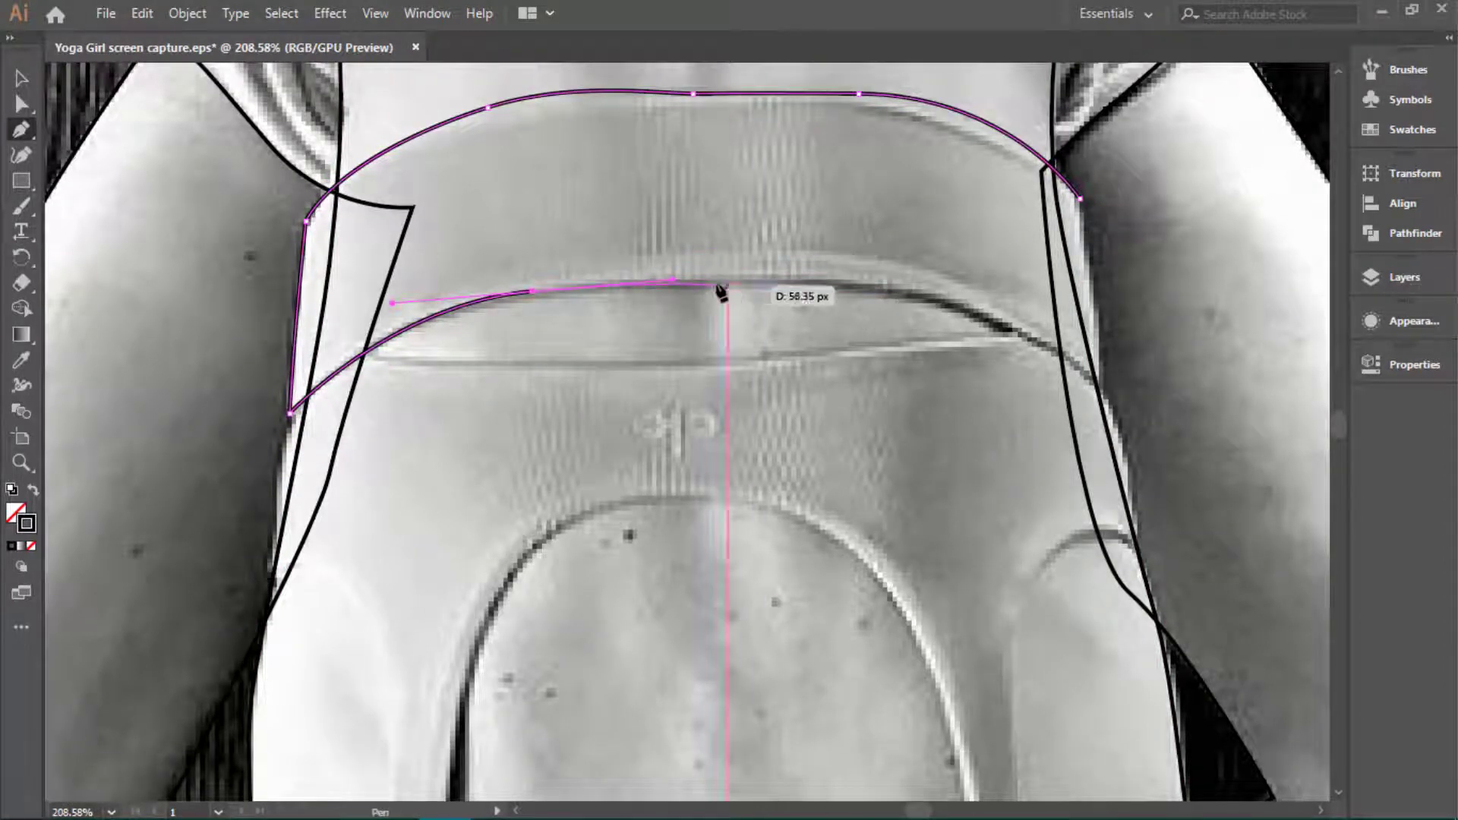
pyautogui.moveTo(921, 296); pyautogui.dragTo(979, 323)
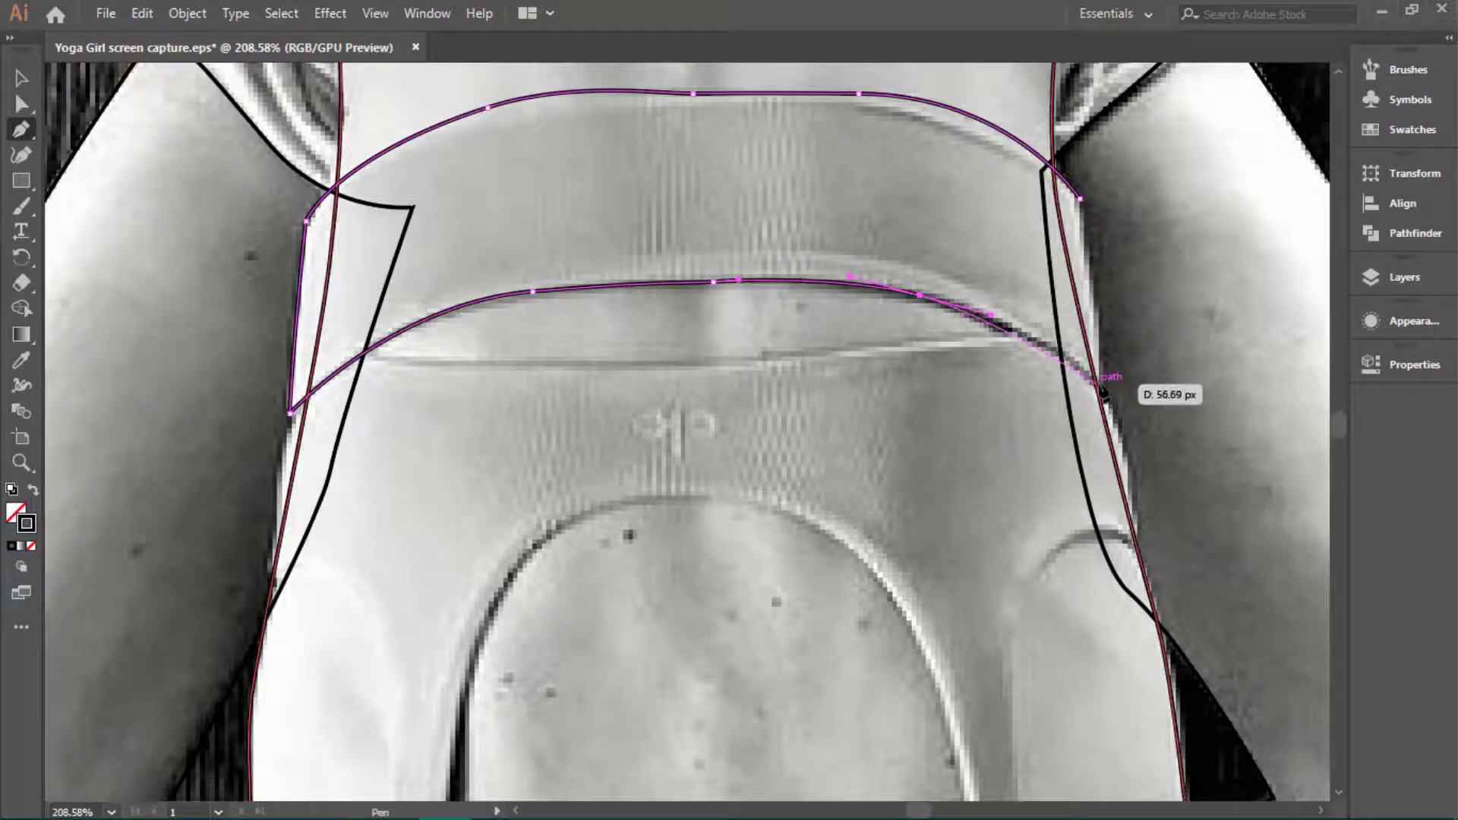
pyautogui.moveTo(1096, 383); pyautogui.dragTo(1105, 389)
pyautogui.moveTo(1079, 199); pyautogui.dragTo(1065, 158)
# Step: Start the shorts outline at the left waistline and trace down the left hip, undoing a misplaced anchor
pyautogui.scroll(-1, 1065, 158)
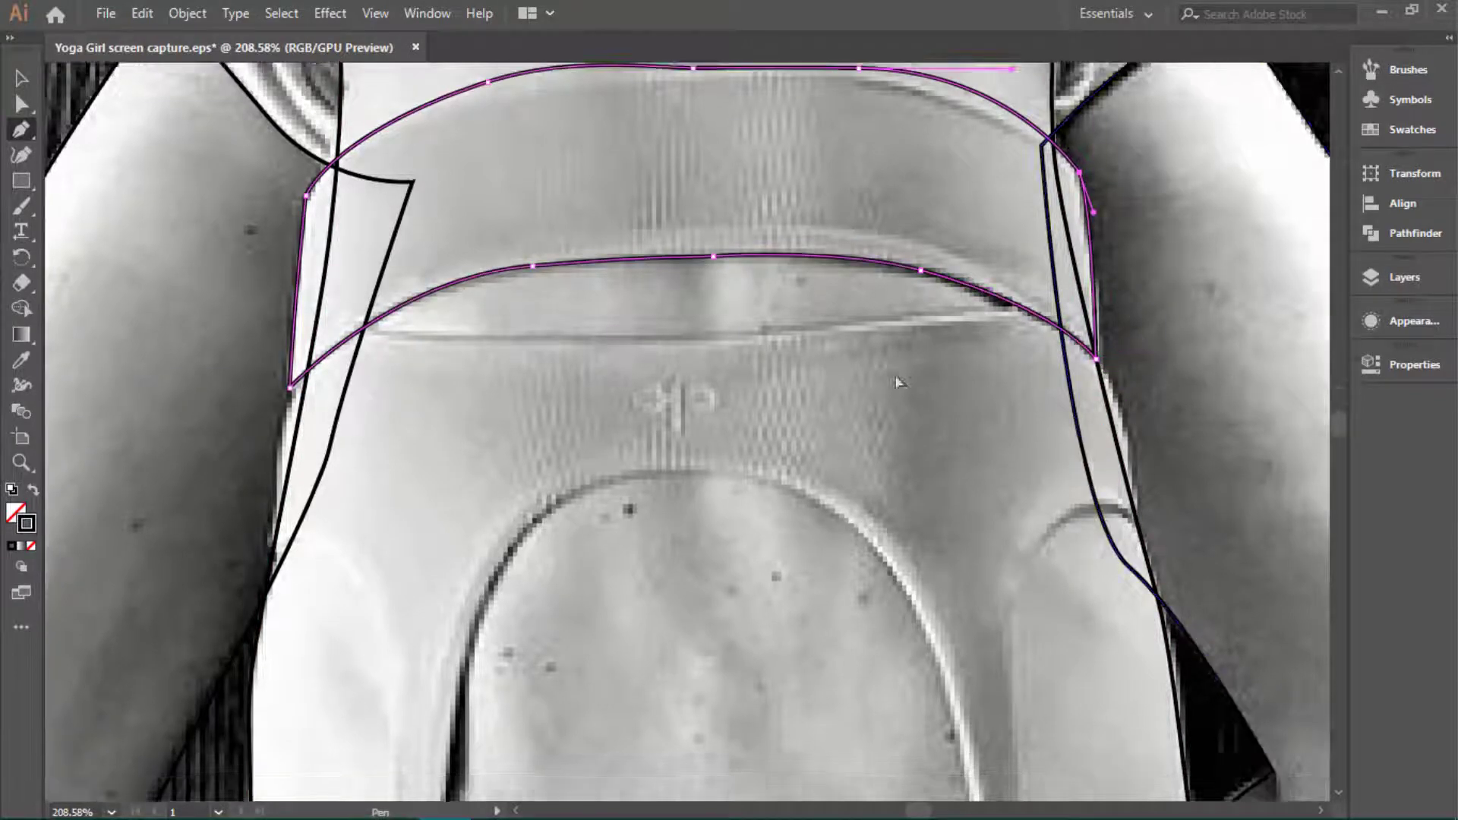
pyautogui.scroll(-1, 964, 466)
pyautogui.scroll(2, 1094, 258)
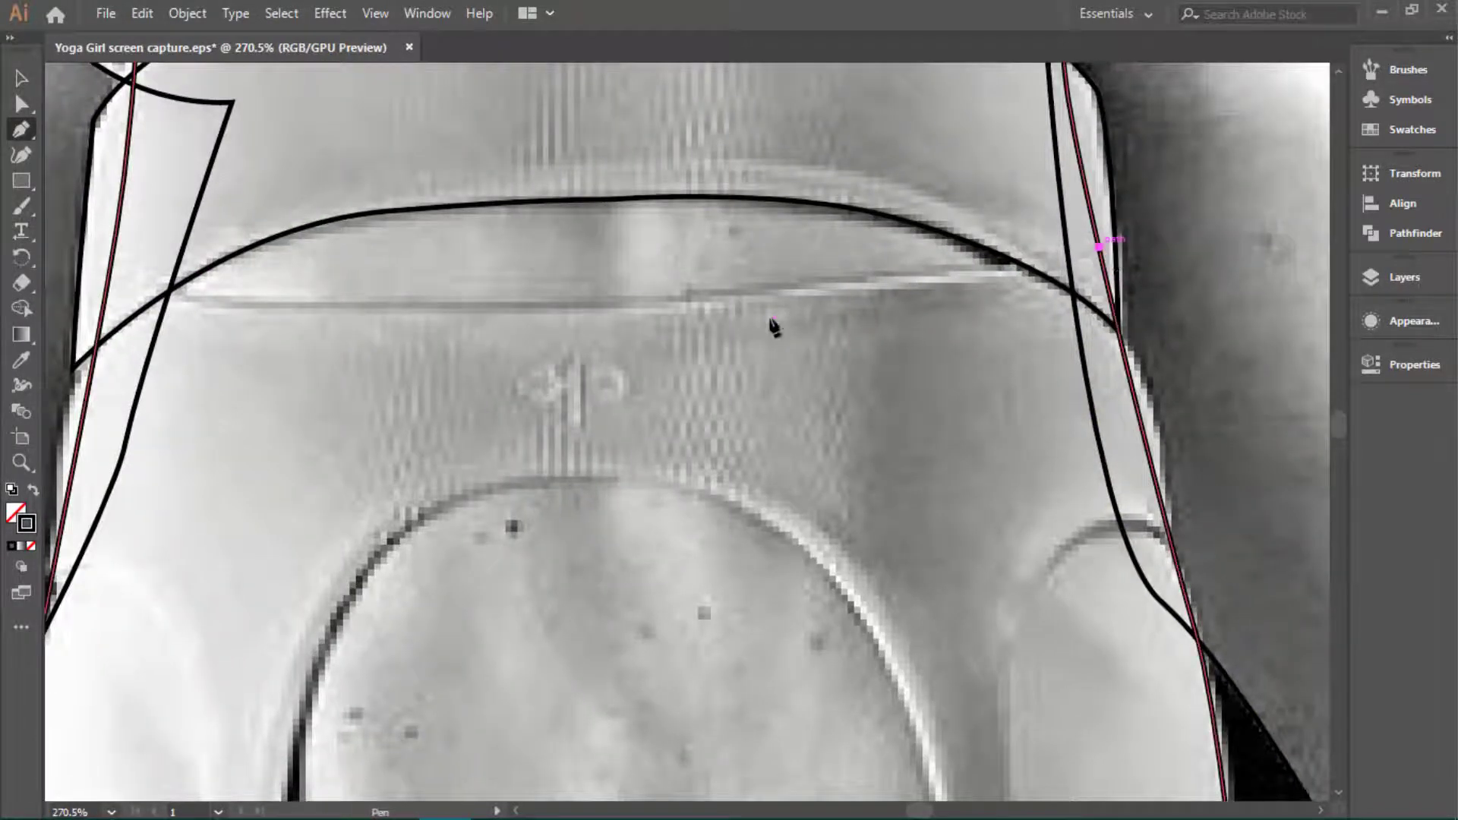
pyautogui.scroll(-1, 854, 319)
pyautogui.moveTo(281, 302); pyautogui.dragTo(251, 291)
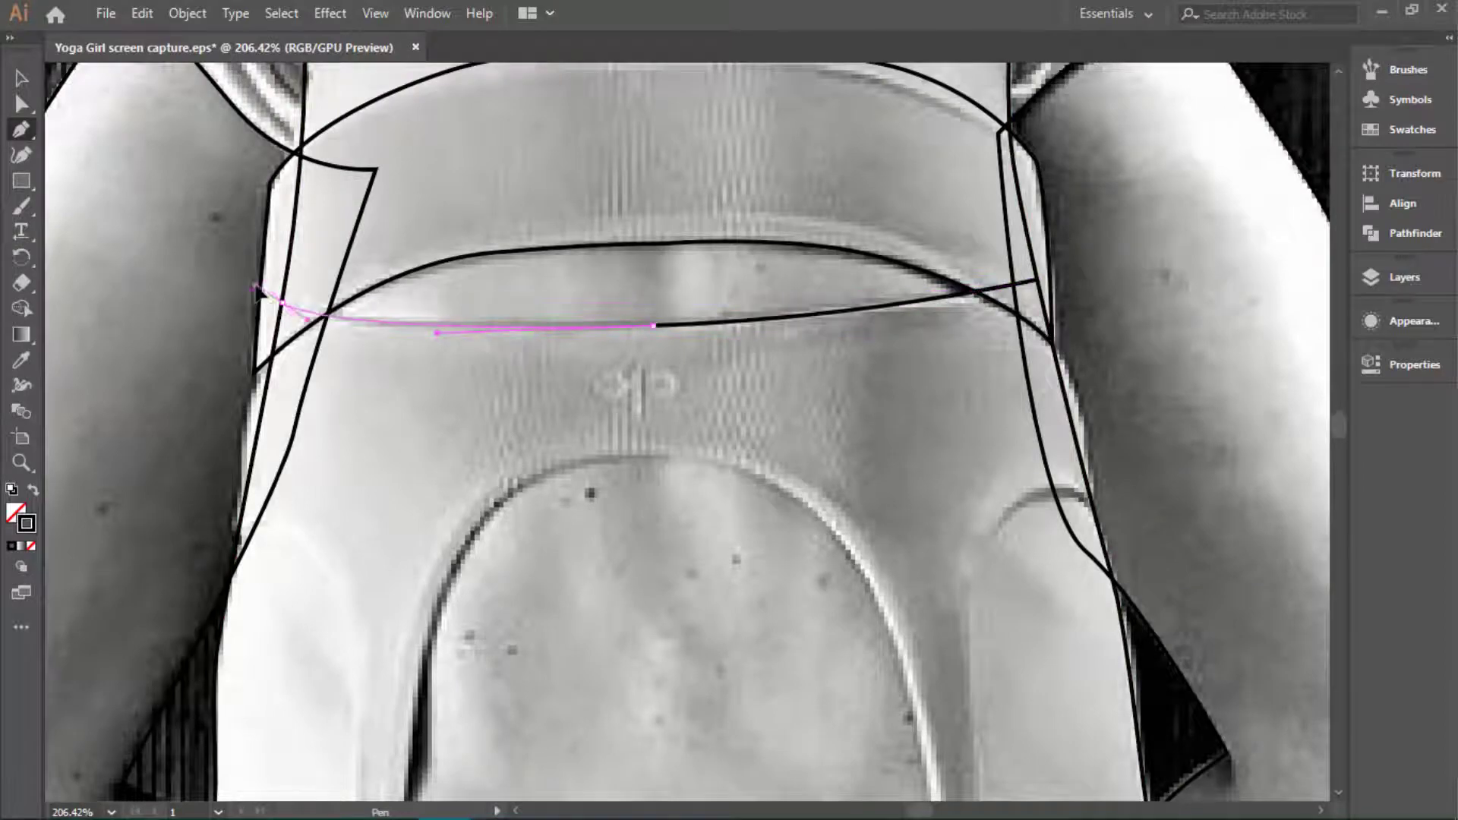
pyautogui.moveTo(244, 579); pyautogui.dragTo(244, 667)
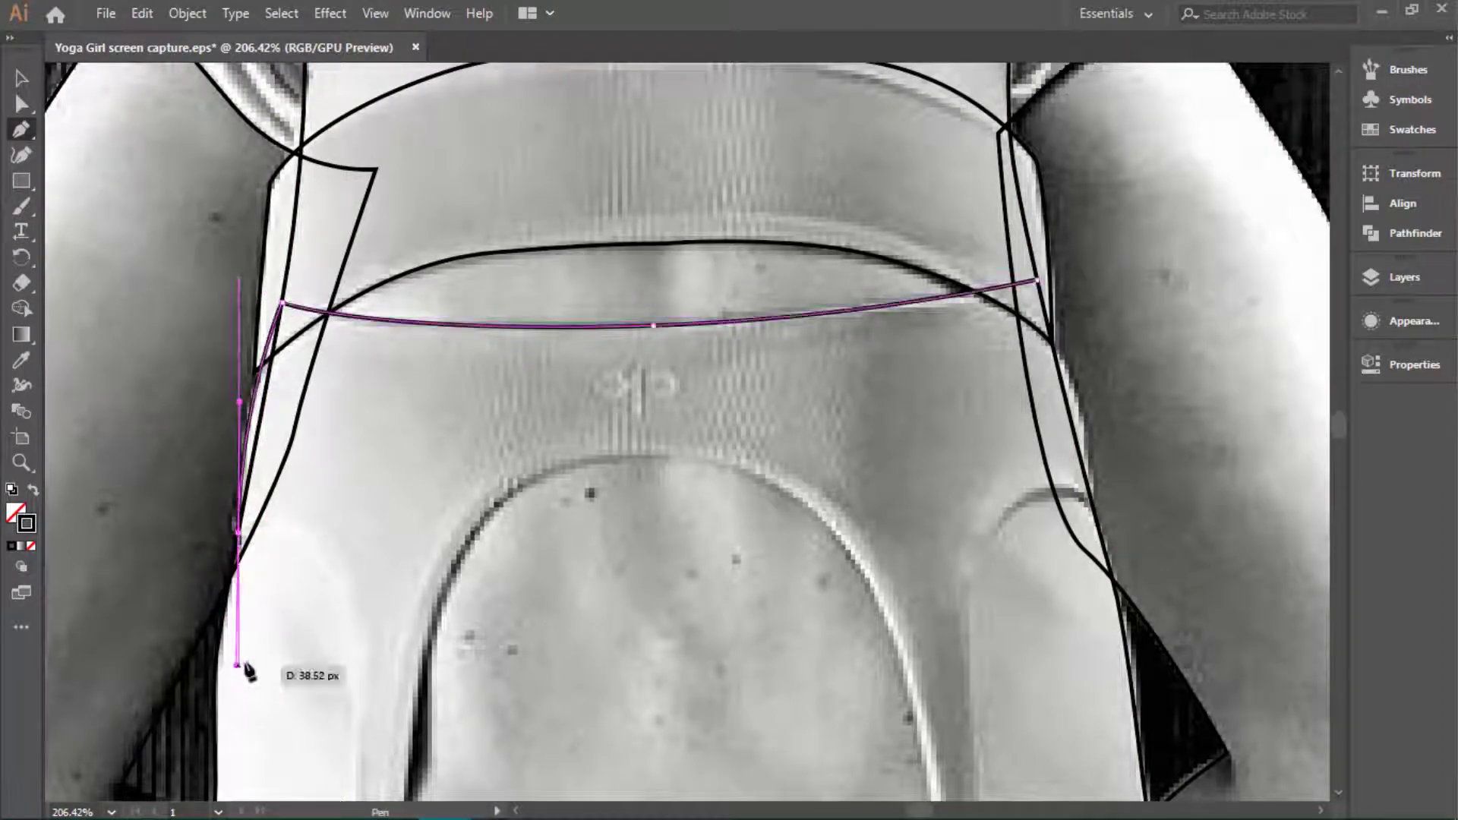
pyautogui.scroll(-1, 244, 667)
pyautogui.moveTo(352, 454); pyautogui.dragTo(375, 519)
pyautogui.scroll(2, 376, 519)
pyautogui.scroll(2, 367, 598)
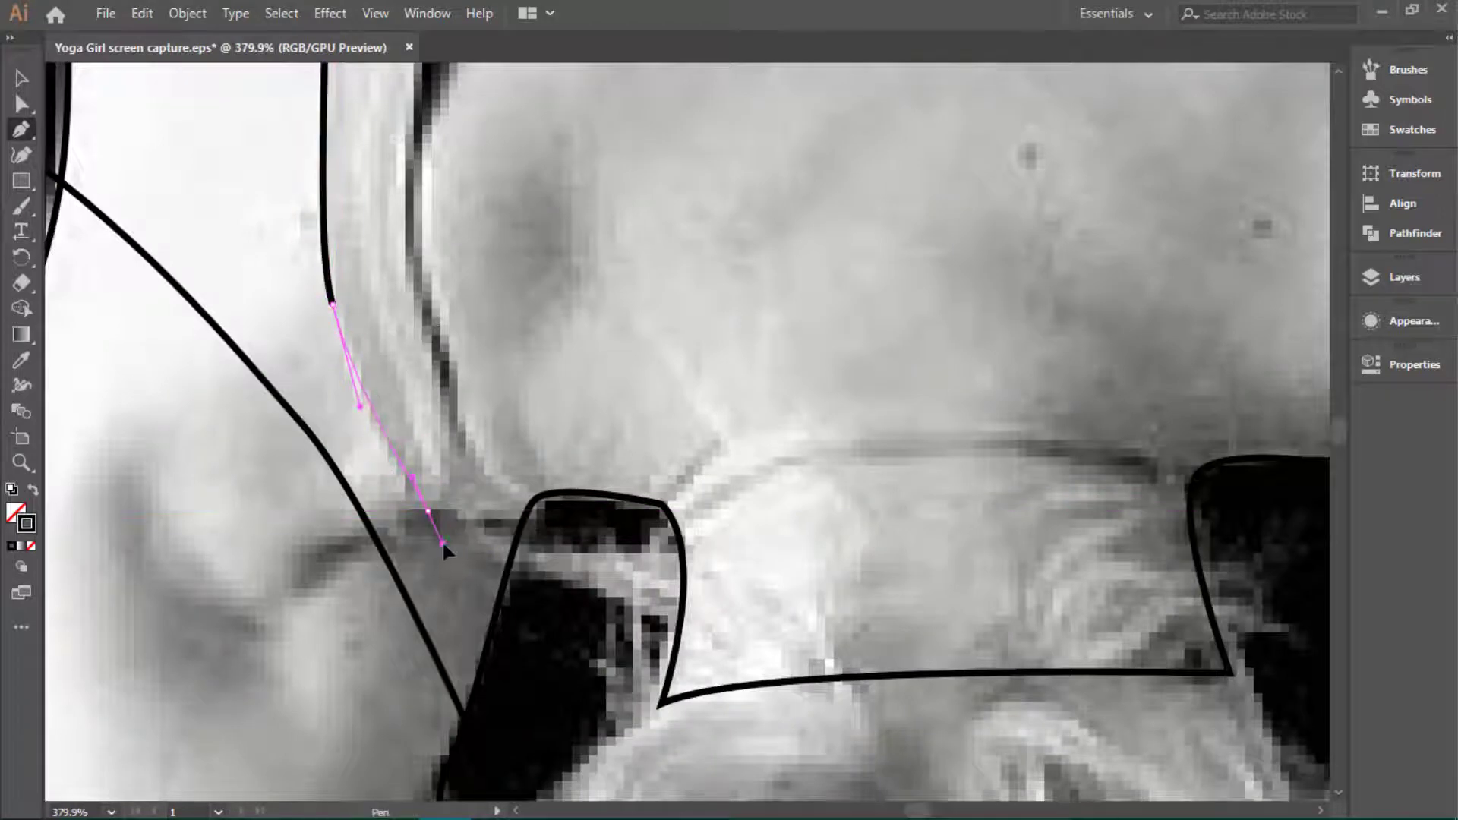
pyautogui.scroll(-1, 600, 508)
pyautogui.moveTo(549, 526)
pyautogui.mouseDown()
pyautogui.moveTo(592, 515)
pyautogui.moveTo(563, 497)
pyautogui.mouseUp()
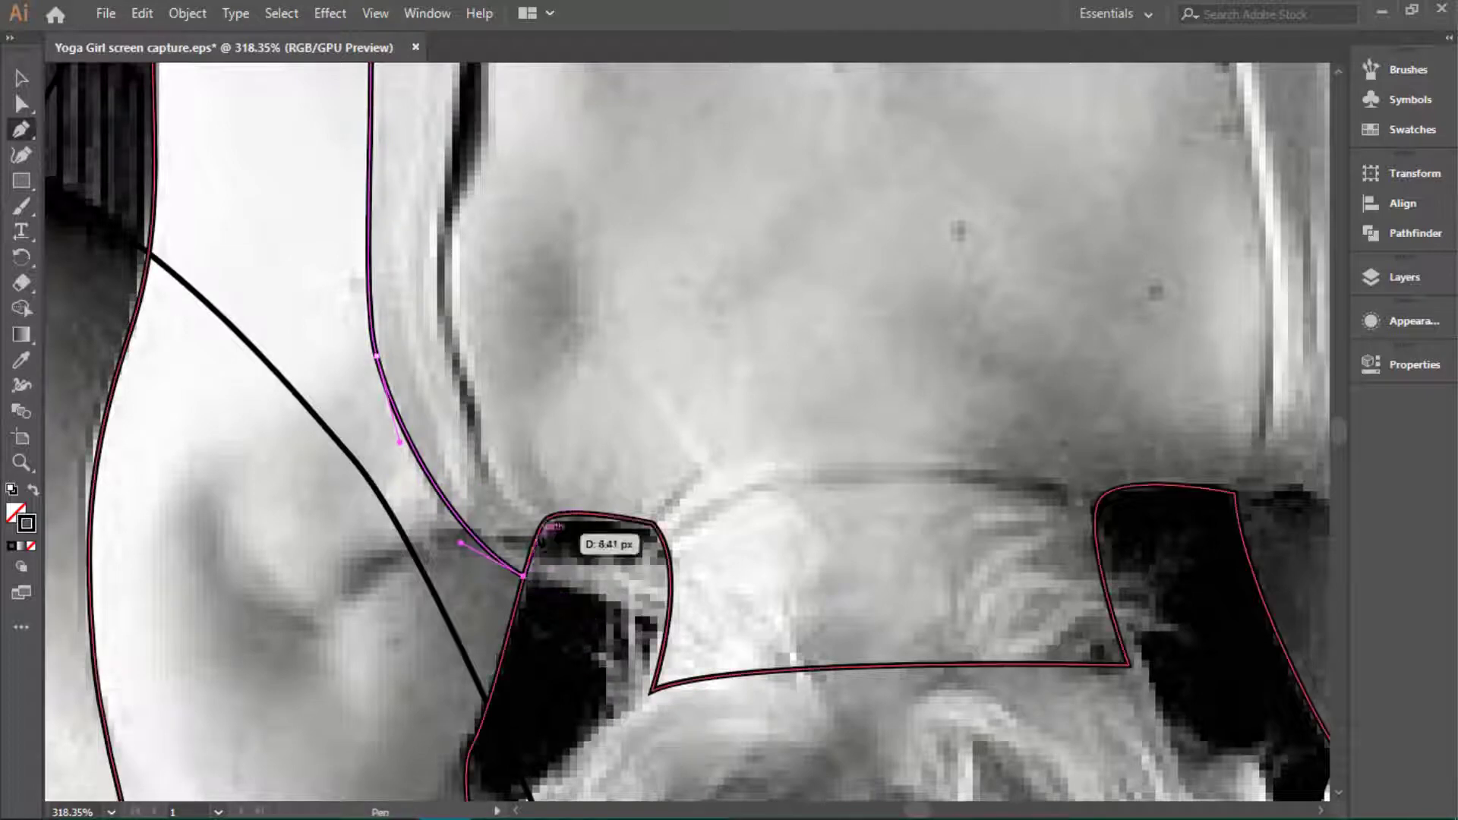
pyautogui.scroll(-2, 546, 665)
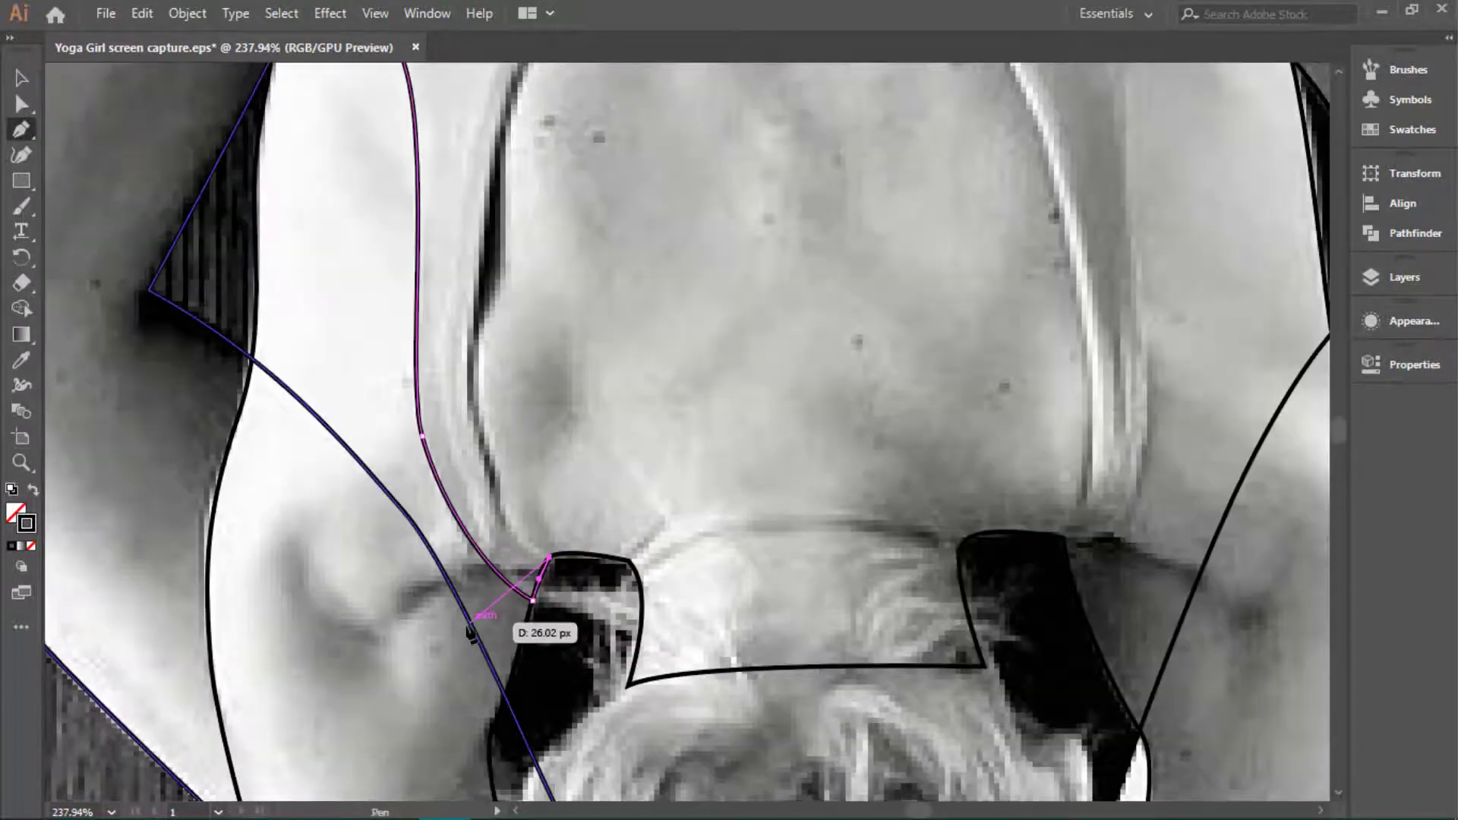
pyautogui.hotkey('ctrl', 'z')
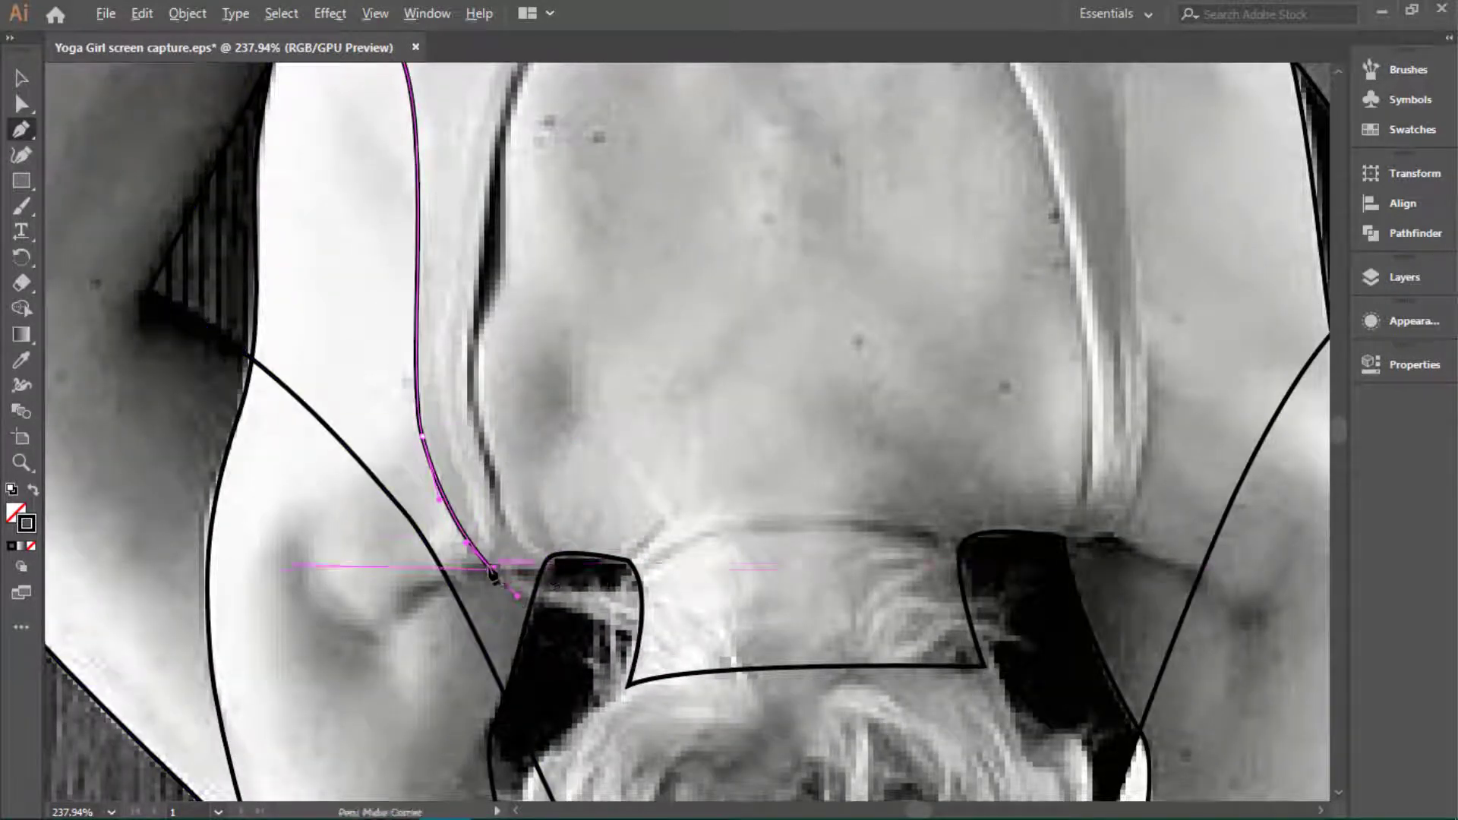
# Step: Outline the left leg opening's arch with a corner anchor and curves across the crotch
pyautogui.click(549, 570)
pyautogui.scroll(2, 474, 486)
pyautogui.moveTo(474, 484)
pyautogui.mouseDown()
pyautogui.moveTo(468, 408)
pyautogui.moveTo(536, 304)
pyautogui.mouseUp()
pyautogui.scroll(9, 494, 403)
pyautogui.scroll(1, 684, 266)
pyautogui.scroll(3, 722, 288)
pyautogui.moveTo(748, 296); pyautogui.dragTo(918, 294)
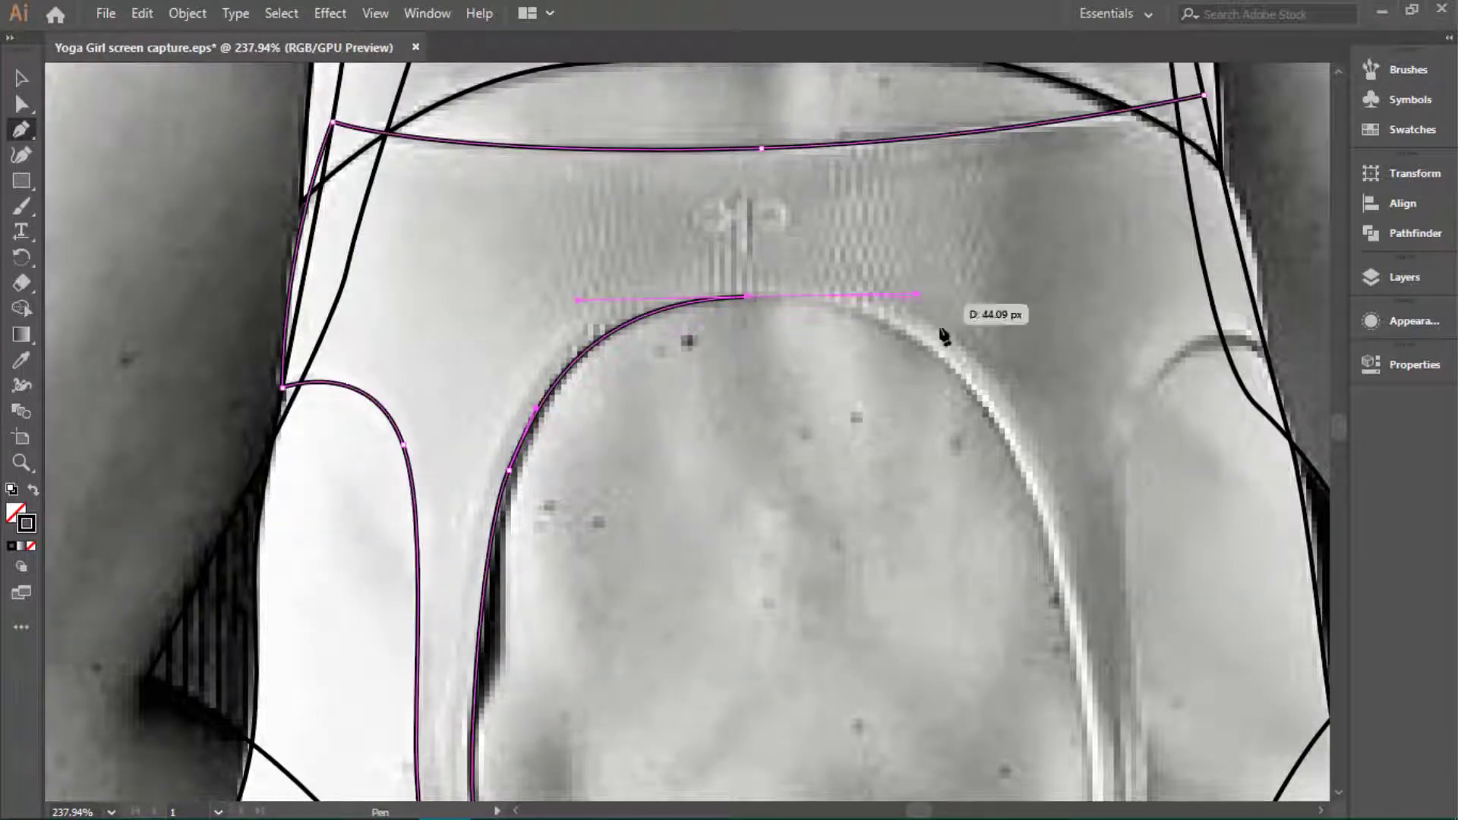
pyautogui.scroll(-1, 942, 341)
pyautogui.moveTo(950, 477); pyautogui.dragTo(974, 551)
pyautogui.scroll(-3, 980, 532)
pyautogui.moveTo(980, 448); pyautogui.dragTo(985, 510)
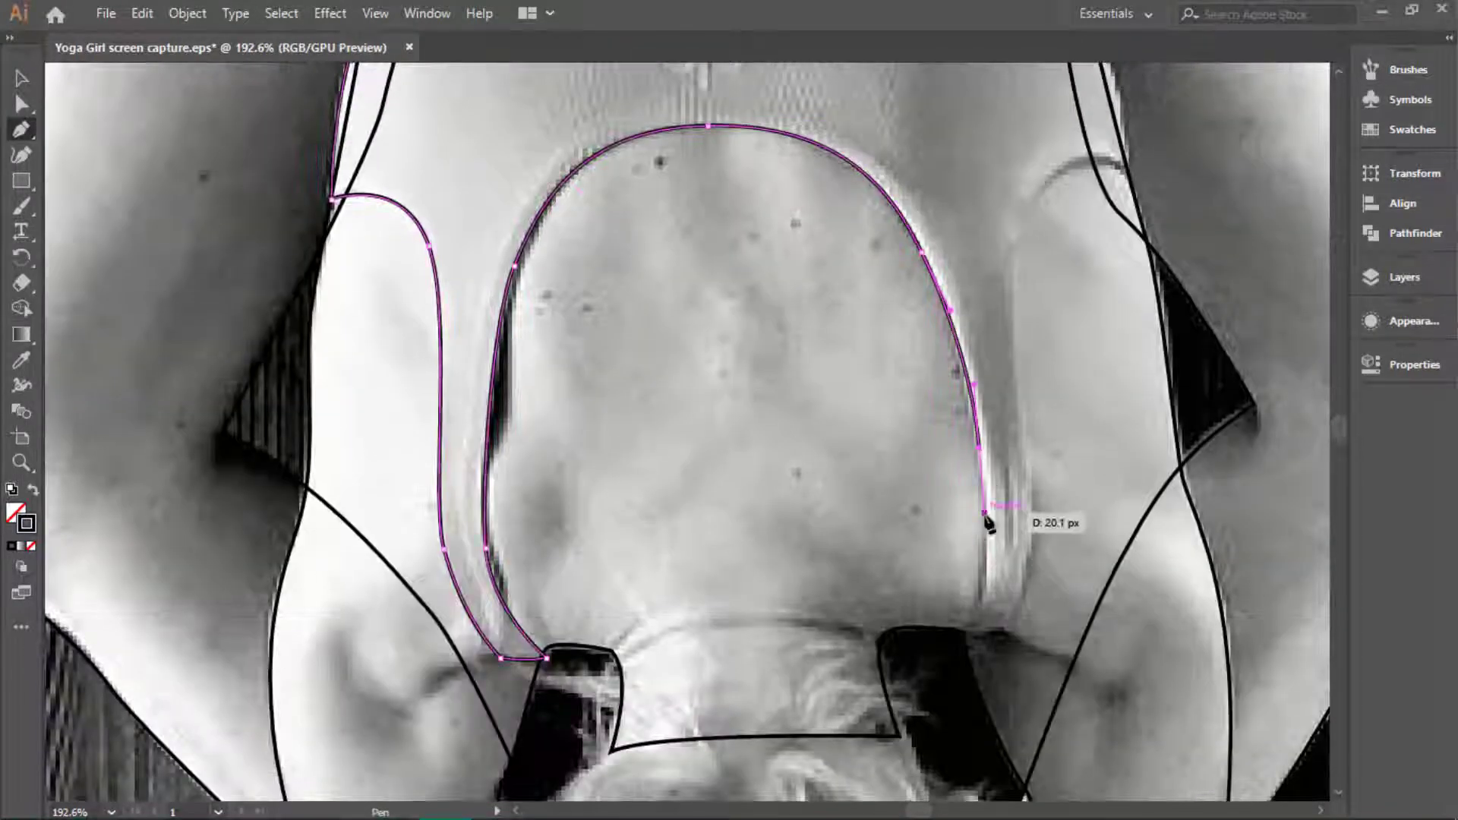
pyautogui.scroll(3, 987, 524)
# Step: Trace the right leg opening up to the hip and close the shorts outline at the waistband
pyautogui.moveTo(944, 585); pyautogui.dragTo(895, 641)
pyautogui.scroll(2, 911, 607)
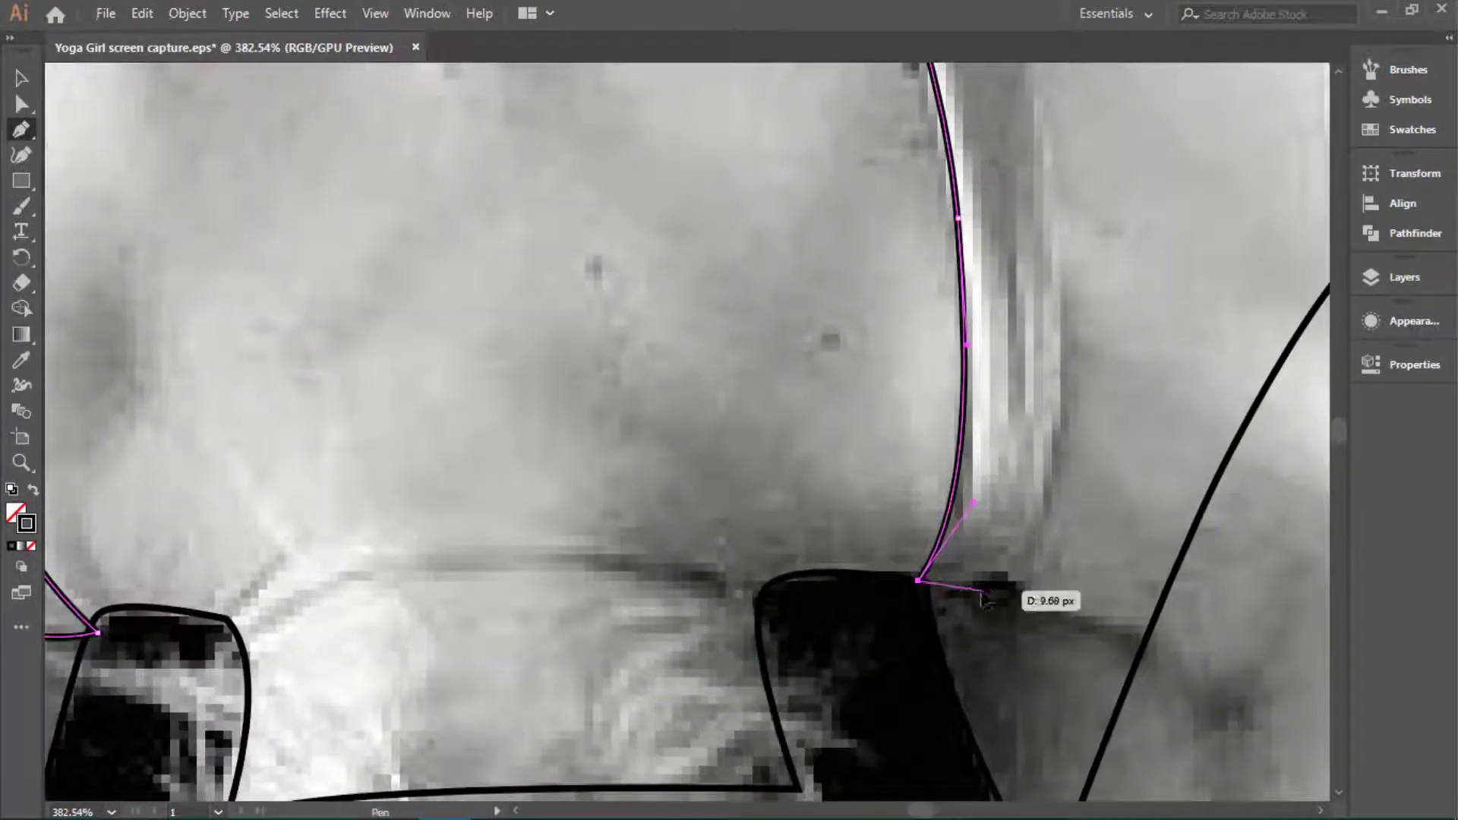
pyautogui.scroll(-2, 1060, 388)
pyautogui.scroll(6, 1003, 334)
pyautogui.moveTo(953, 367); pyautogui.dragTo(952, 312)
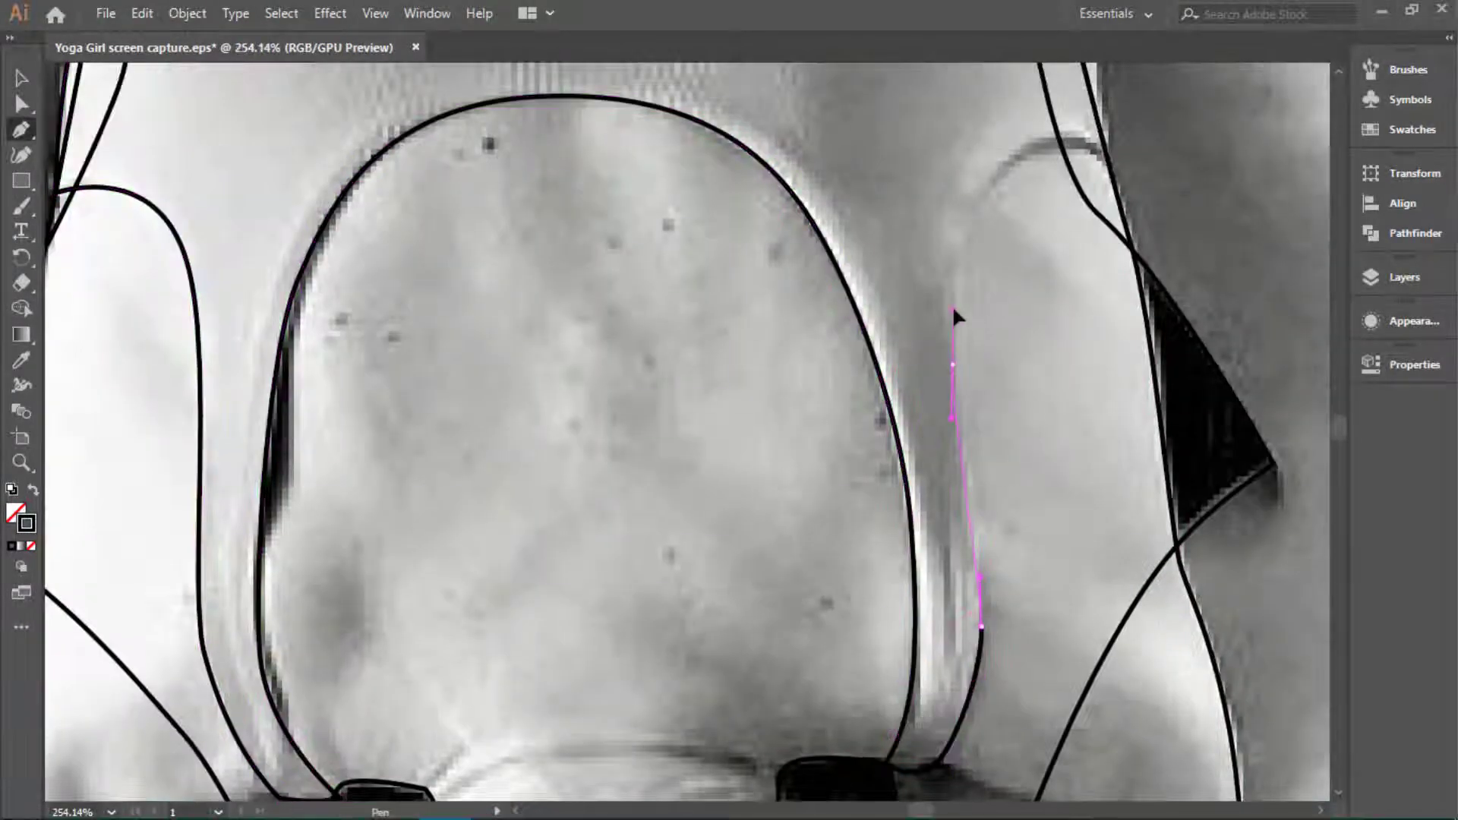
pyautogui.scroll(4, 1063, 319)
pyautogui.moveTo(1113, 320); pyautogui.dragTo(1252, 399)
pyautogui.scroll(5, 1079, 319)
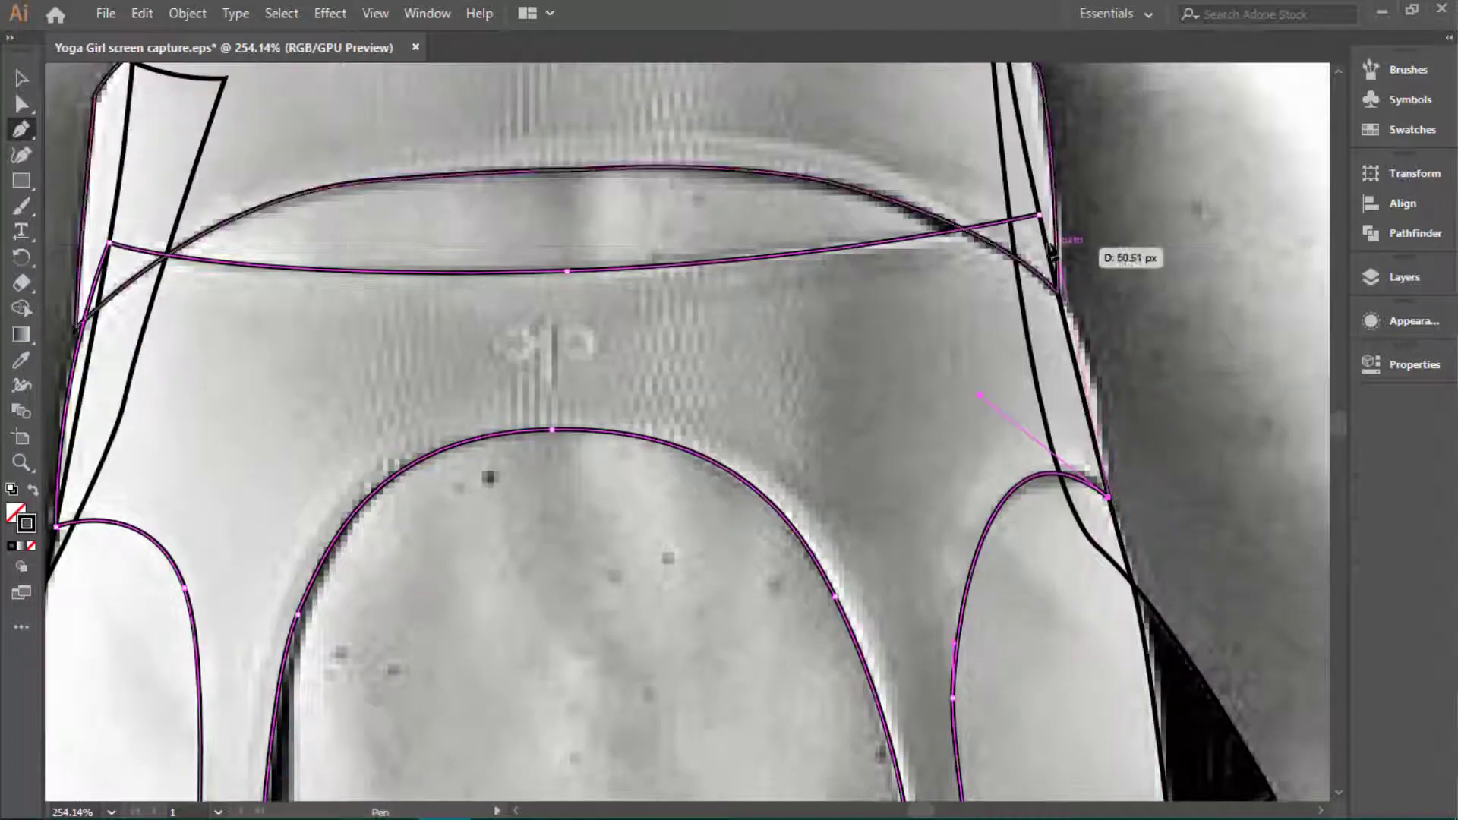
pyautogui.click(1039, 215)
pyautogui.keyDown('ctrl'); pyautogui.click(1012, 129); pyautogui.keyUp('ctrl')
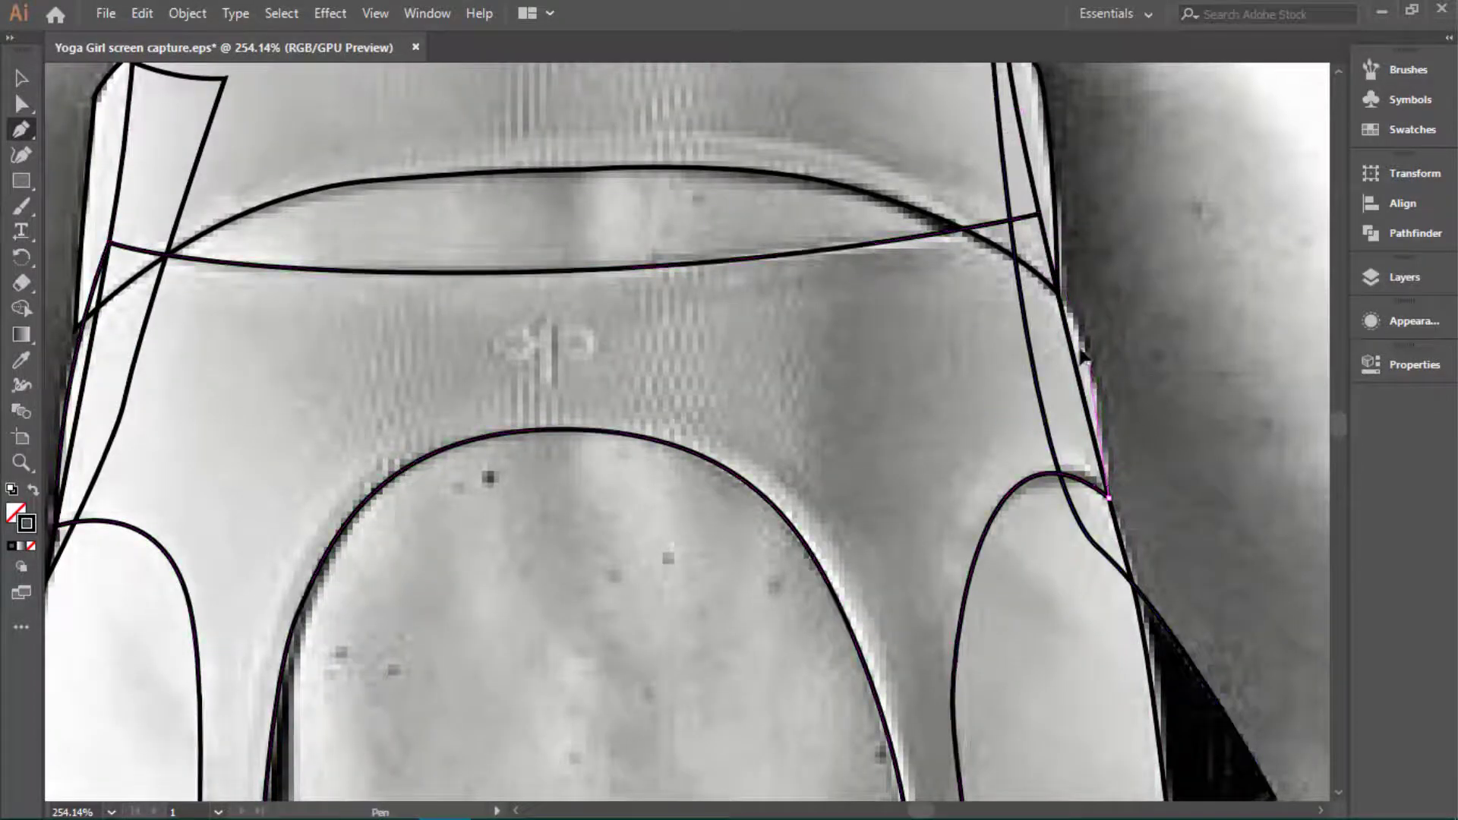
pyautogui.press('v')
pyautogui.scroll(-2, 881, 350)
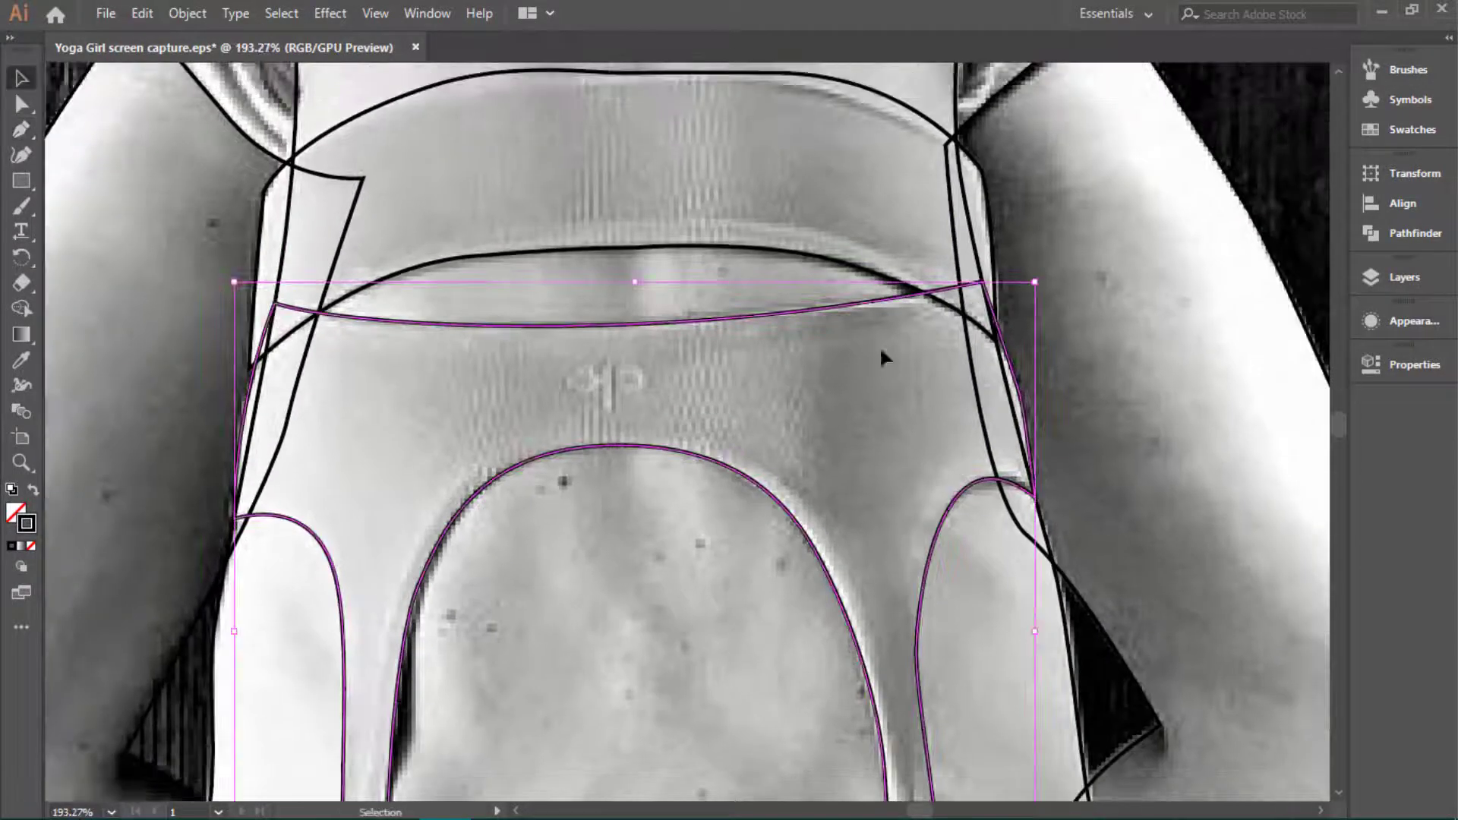
# Step: Add anchors along the outline's top edge, undoing the stray ones
pyautogui.scroll(-2, 777, 334)
pyautogui.scroll(2, 824, 433)
pyautogui.scroll(3, 826, 426)
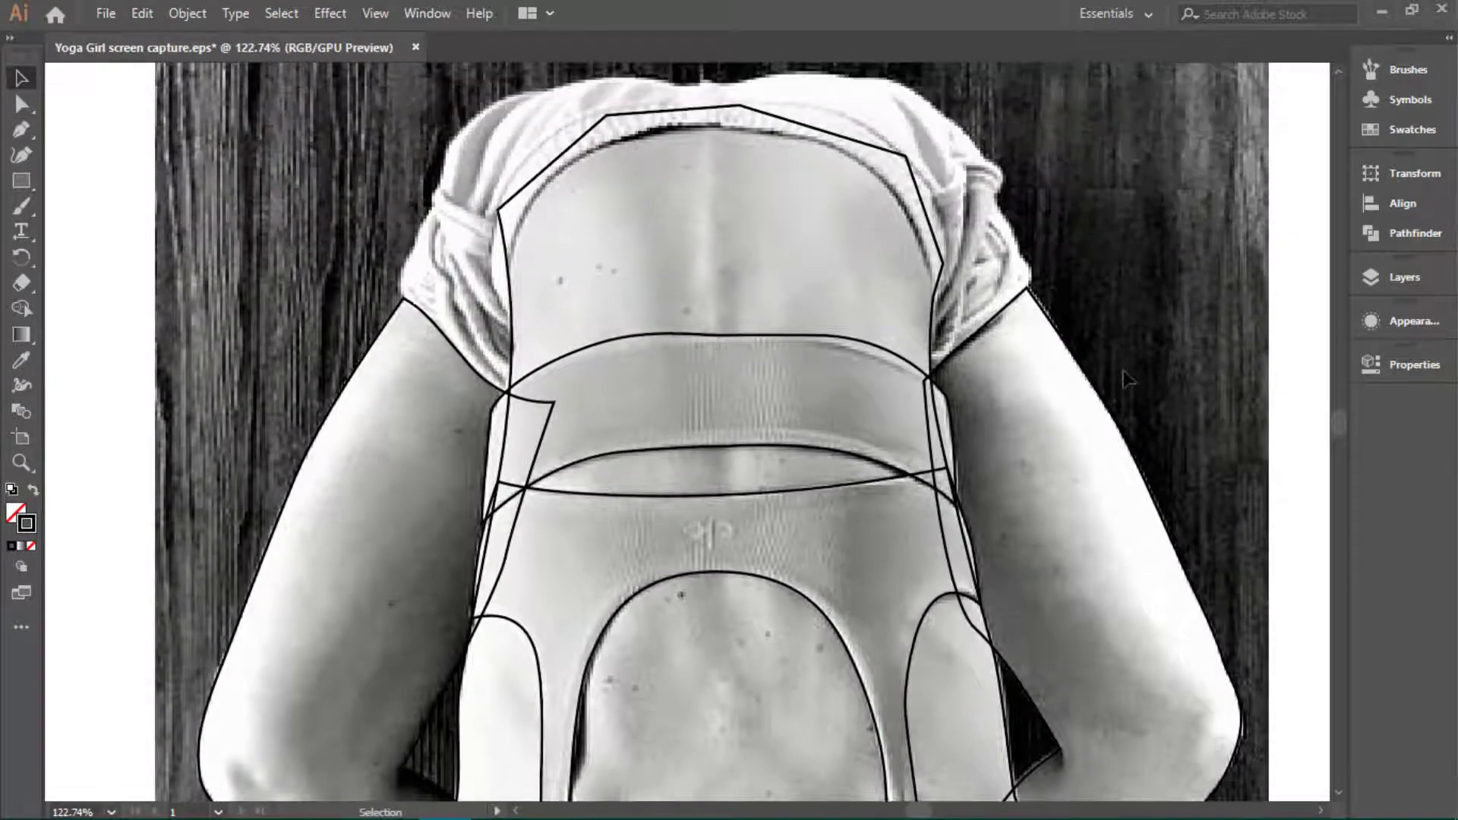
pyautogui.scroll(2, 1094, 300)
pyautogui.scroll(3, 1016, 334)
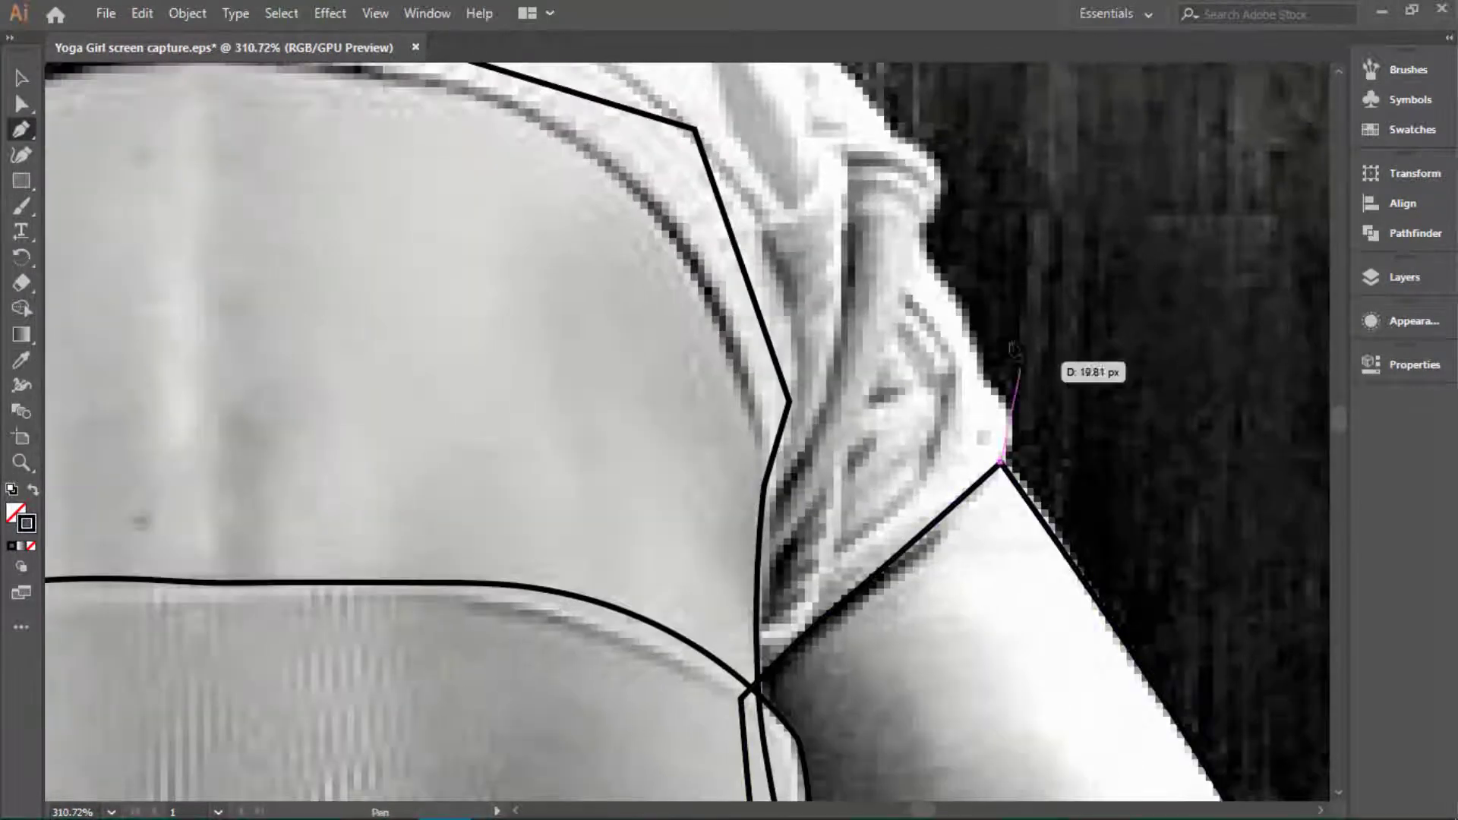
pyautogui.scroll(3, 941, 294)
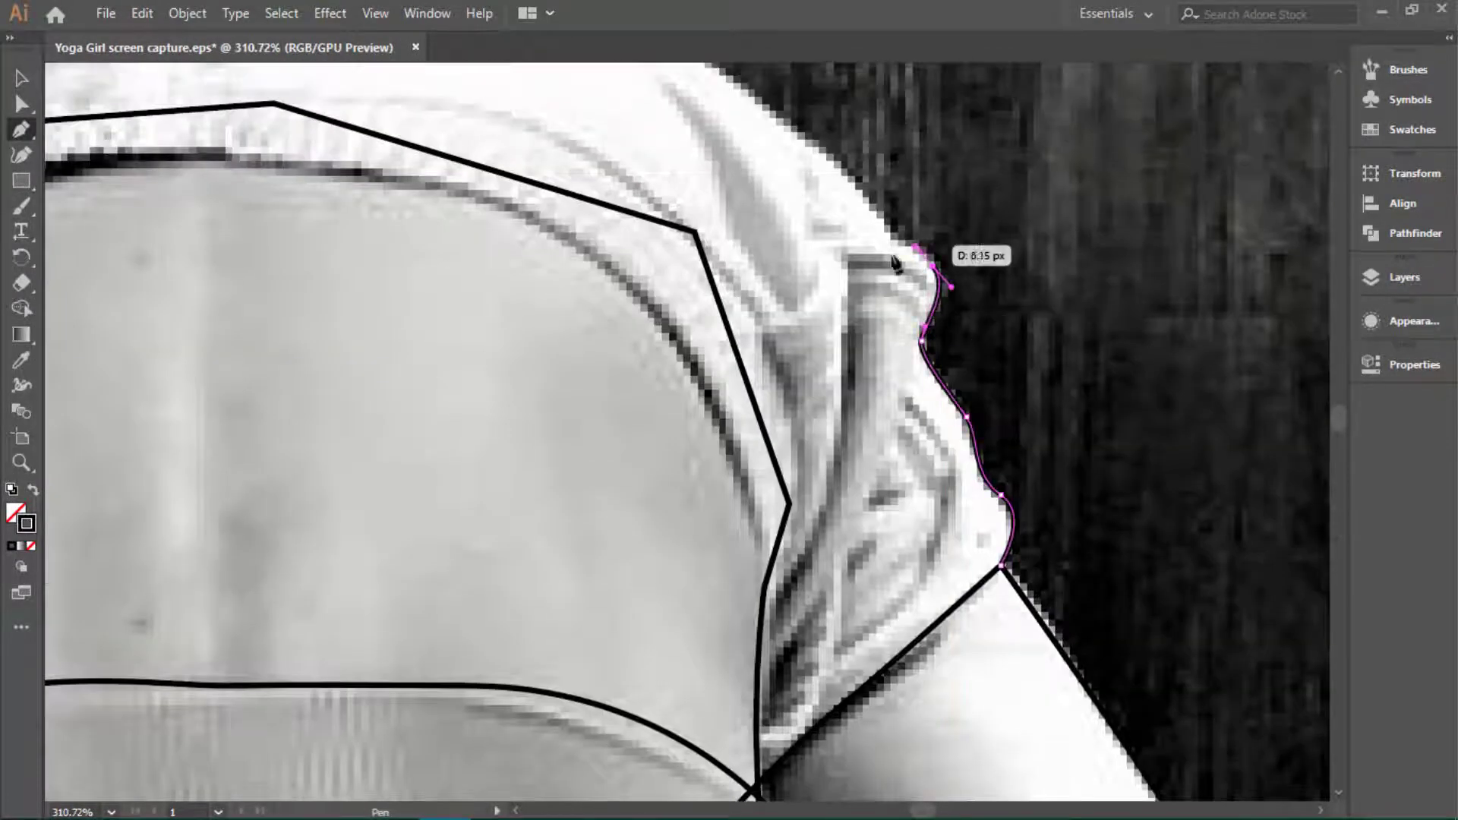
pyautogui.scroll(3, 895, 262)
pyautogui.scroll(-2, 700, 122)
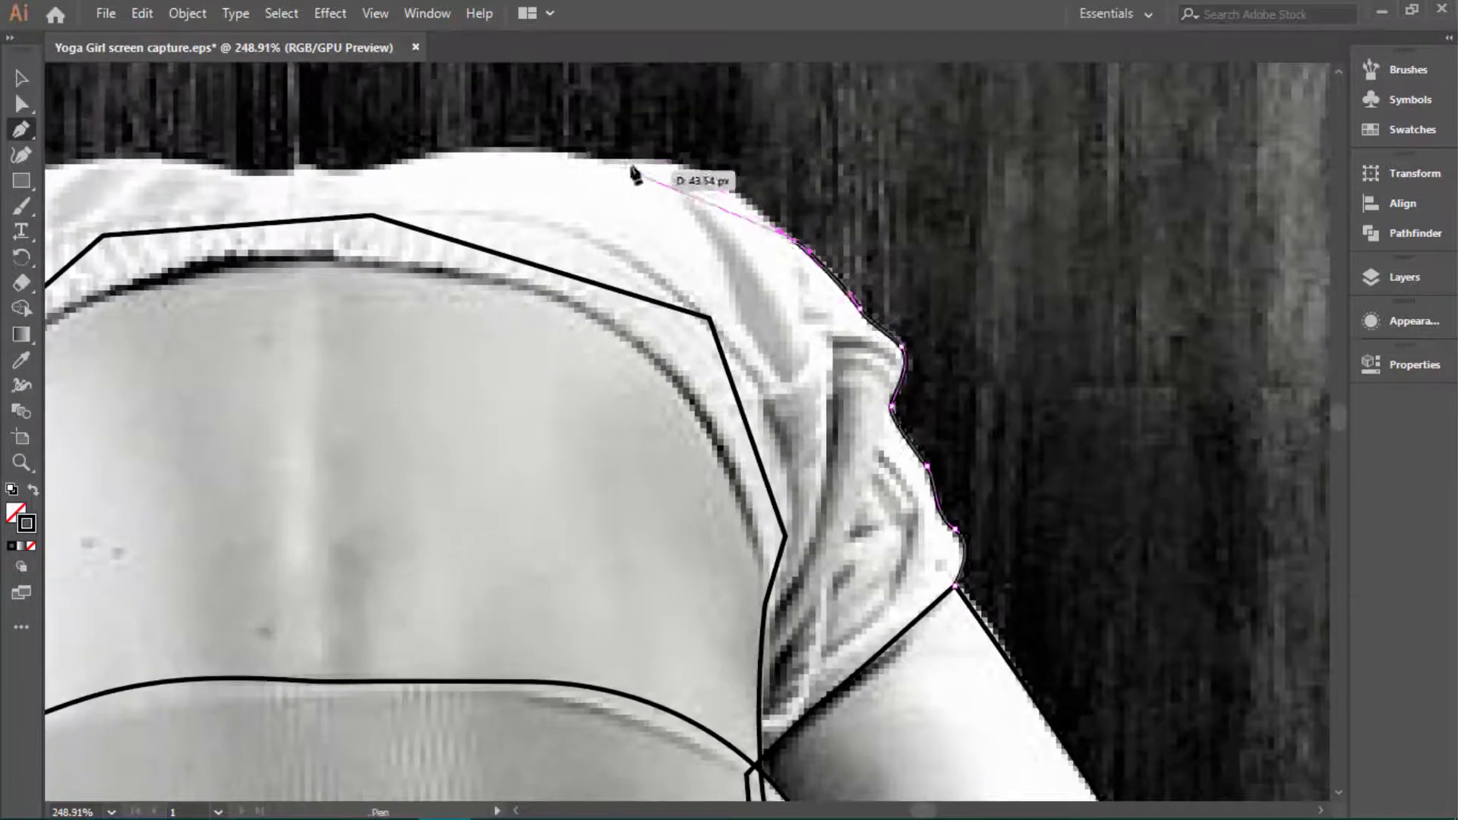
pyautogui.click(486, 171)
pyautogui.scroll(-1, 342, 185)
pyautogui.click(379, 173)
pyautogui.click(281, 178)
pyautogui.hotkey('ctrl', 'z')
pyautogui.hotkey('ctrl', 'z')
pyautogui.hotkey('ctrl', 'z')
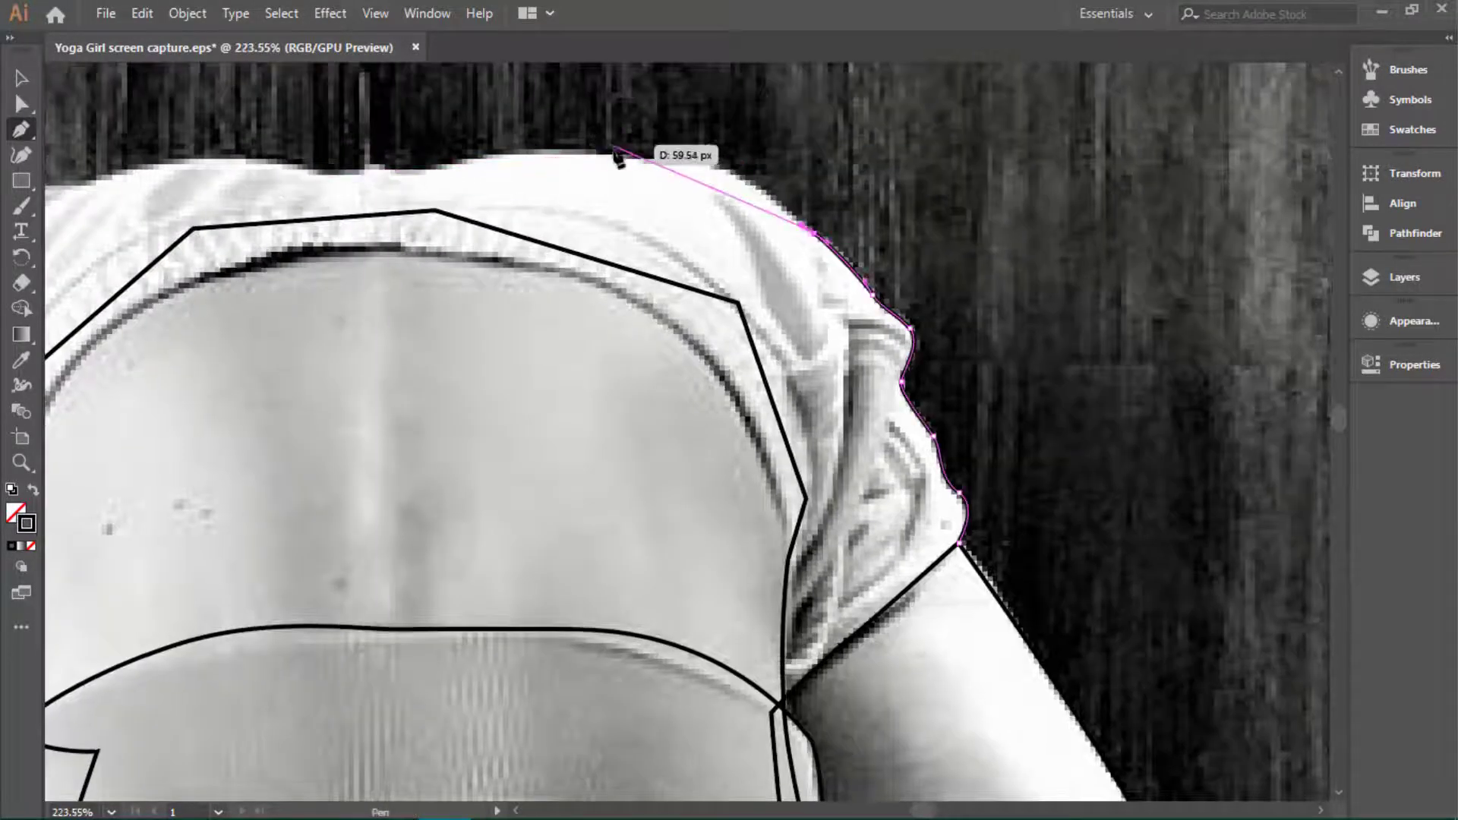
# Step: Trace the top-left edge and fix an anchor on the left side
pyautogui.hscroll(-3, 334, 182)
pyautogui.click(302, 157)
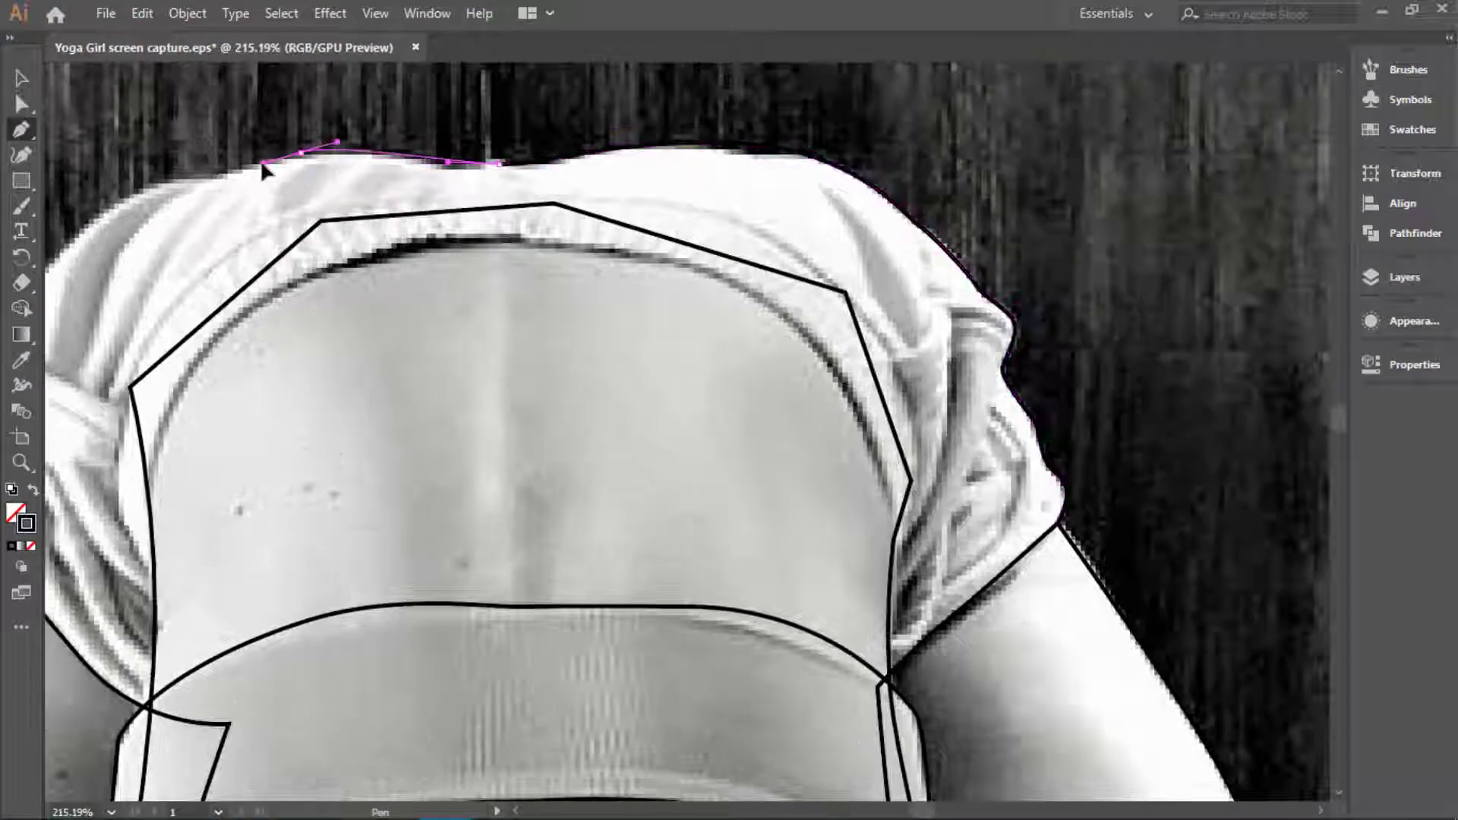
pyautogui.click(261, 169)
pyautogui.click(218, 183)
pyautogui.scroll(1, 140, 265)
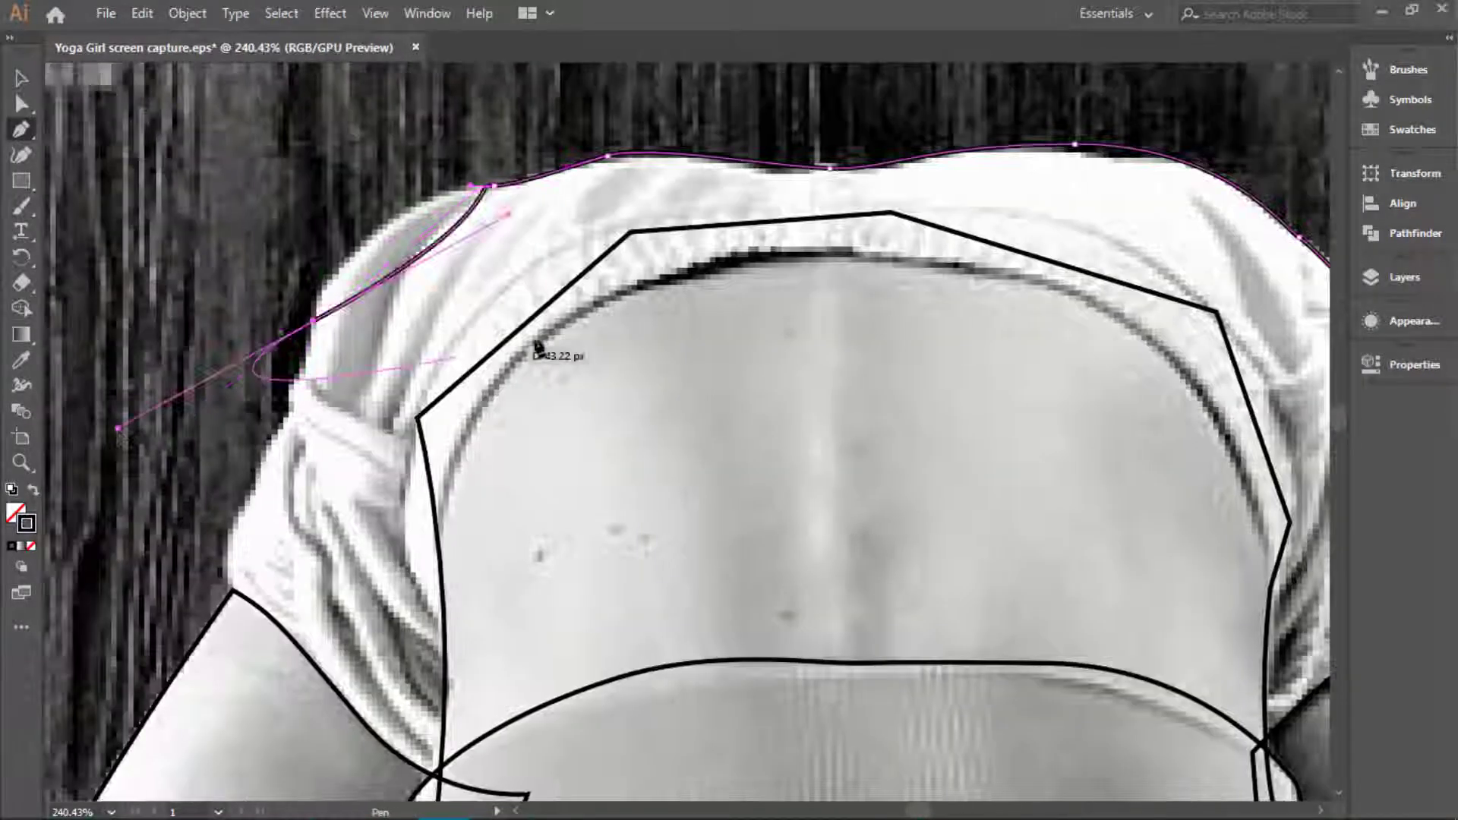
pyautogui.hscroll(-3, 227, 334)
pyautogui.click(319, 309)
# Step: Join the new segment to the existing outline and pull out a handle for the next curve
pyautogui.scroll(2, 303, 327)
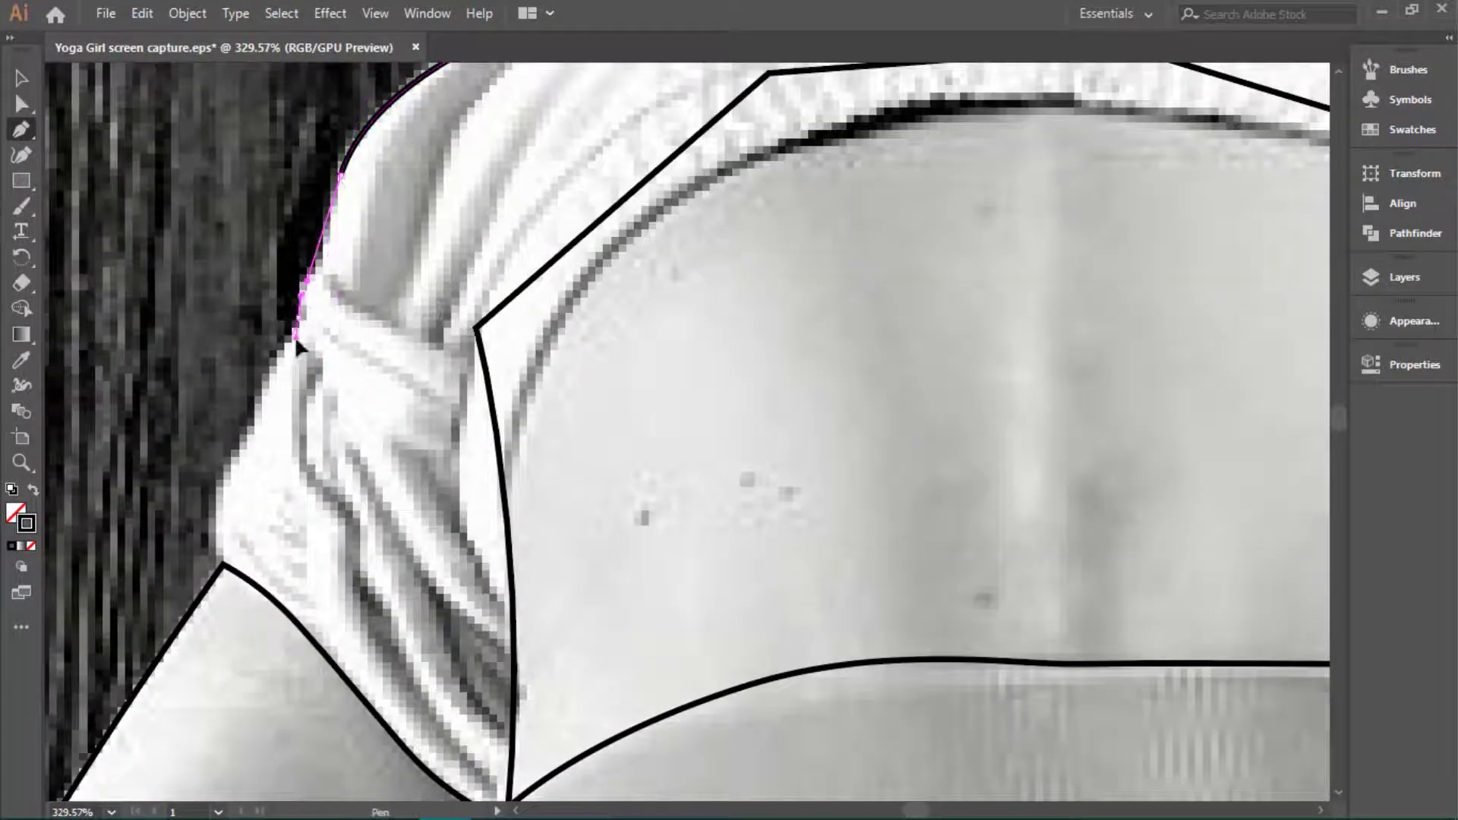
pyautogui.scroll(-1, 222, 566)
pyautogui.moveTo(224, 515); pyautogui.dragTo(228, 547)
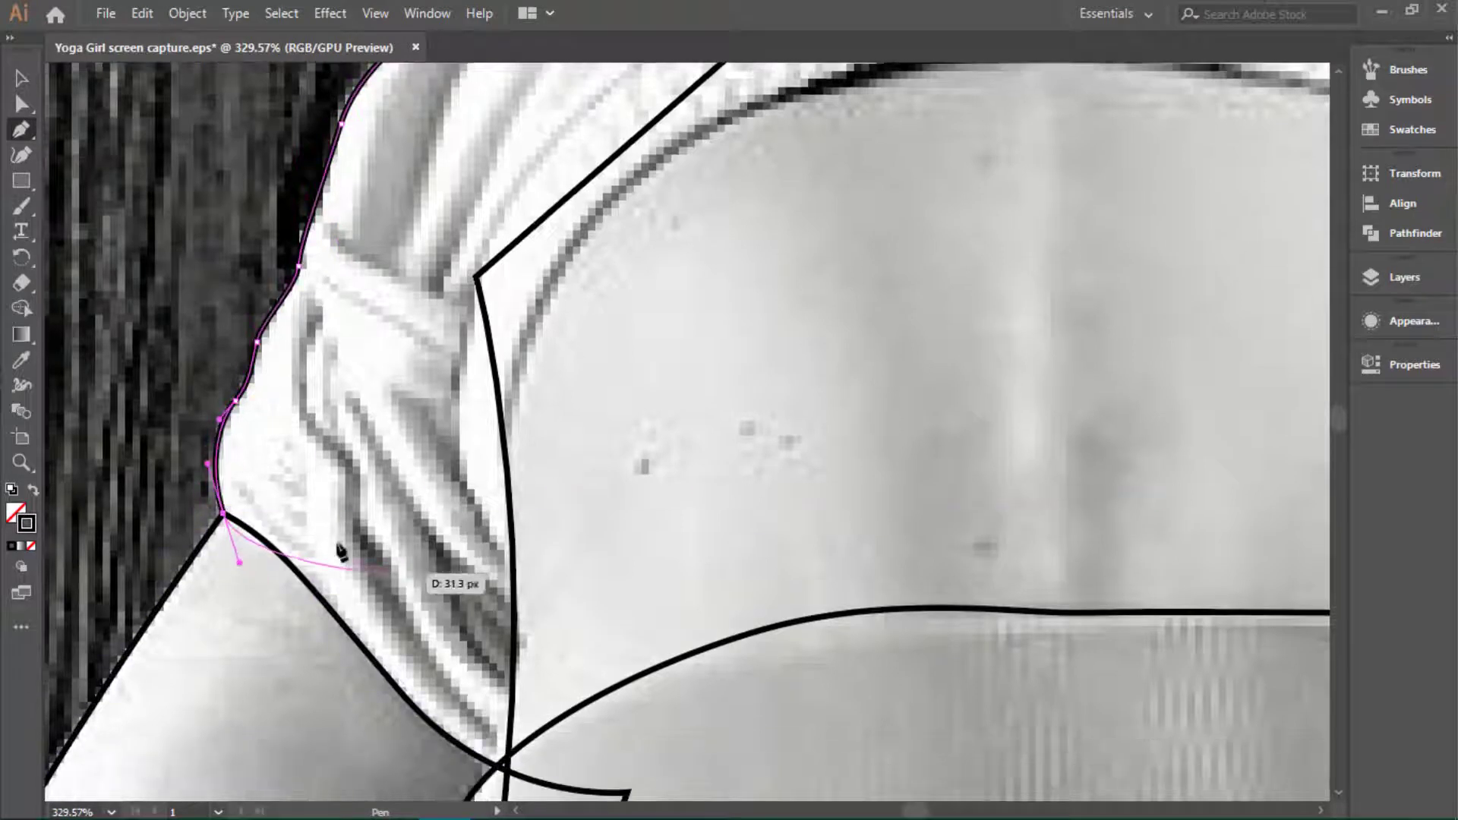
pyautogui.scroll(-2, 339, 551)
pyautogui.scroll(1, 236, 445)
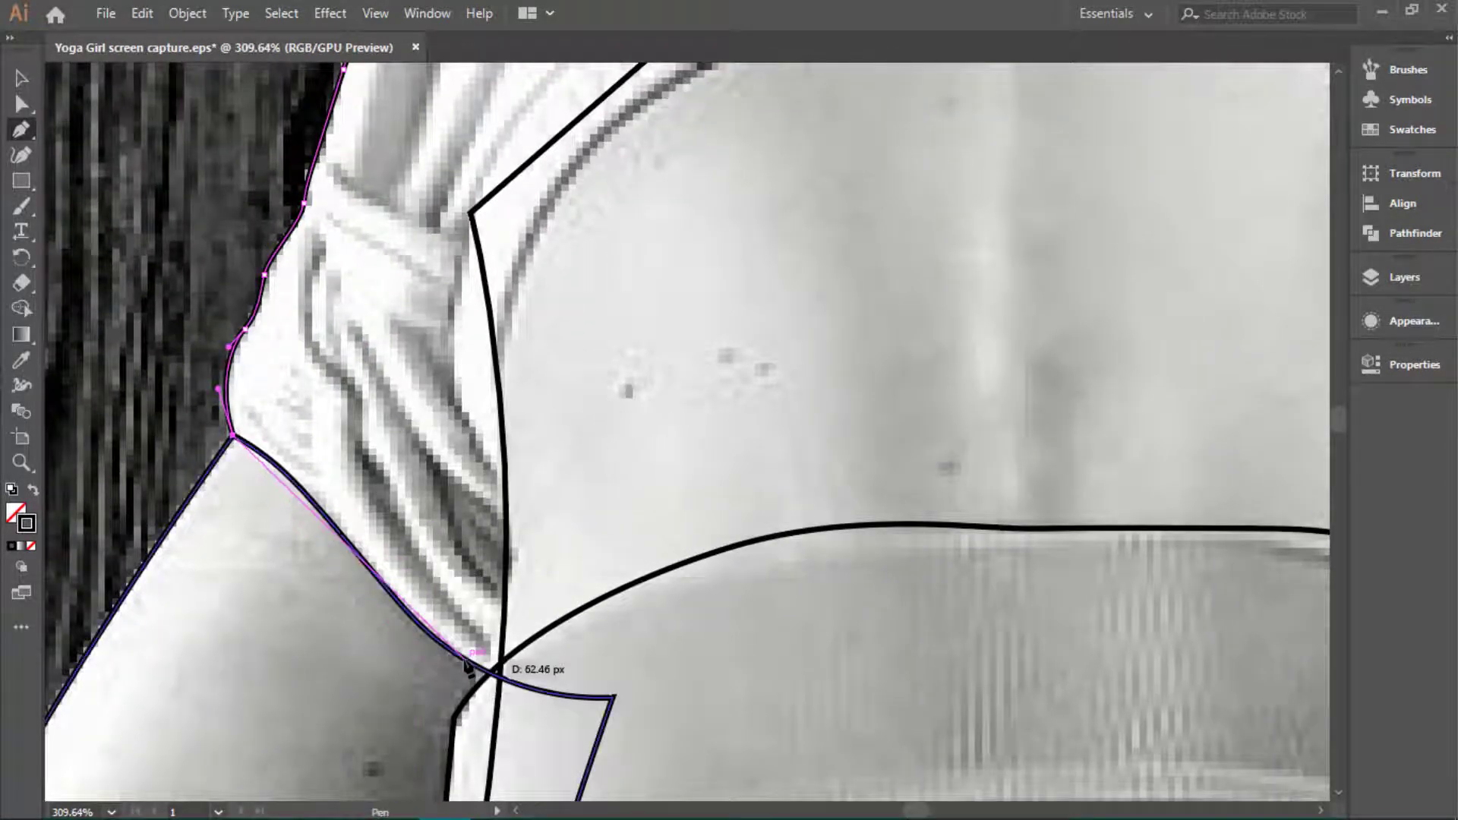
pyautogui.click(494, 668)
pyautogui.moveTo(465, 668); pyautogui.dragTo(503, 674)
# Step: Add curved anchors along the inner waistband curve, extending it toward the leg
pyautogui.scroll(3, 537, 537)
pyautogui.moveTo(492, 499); pyautogui.dragTo(494, 501)
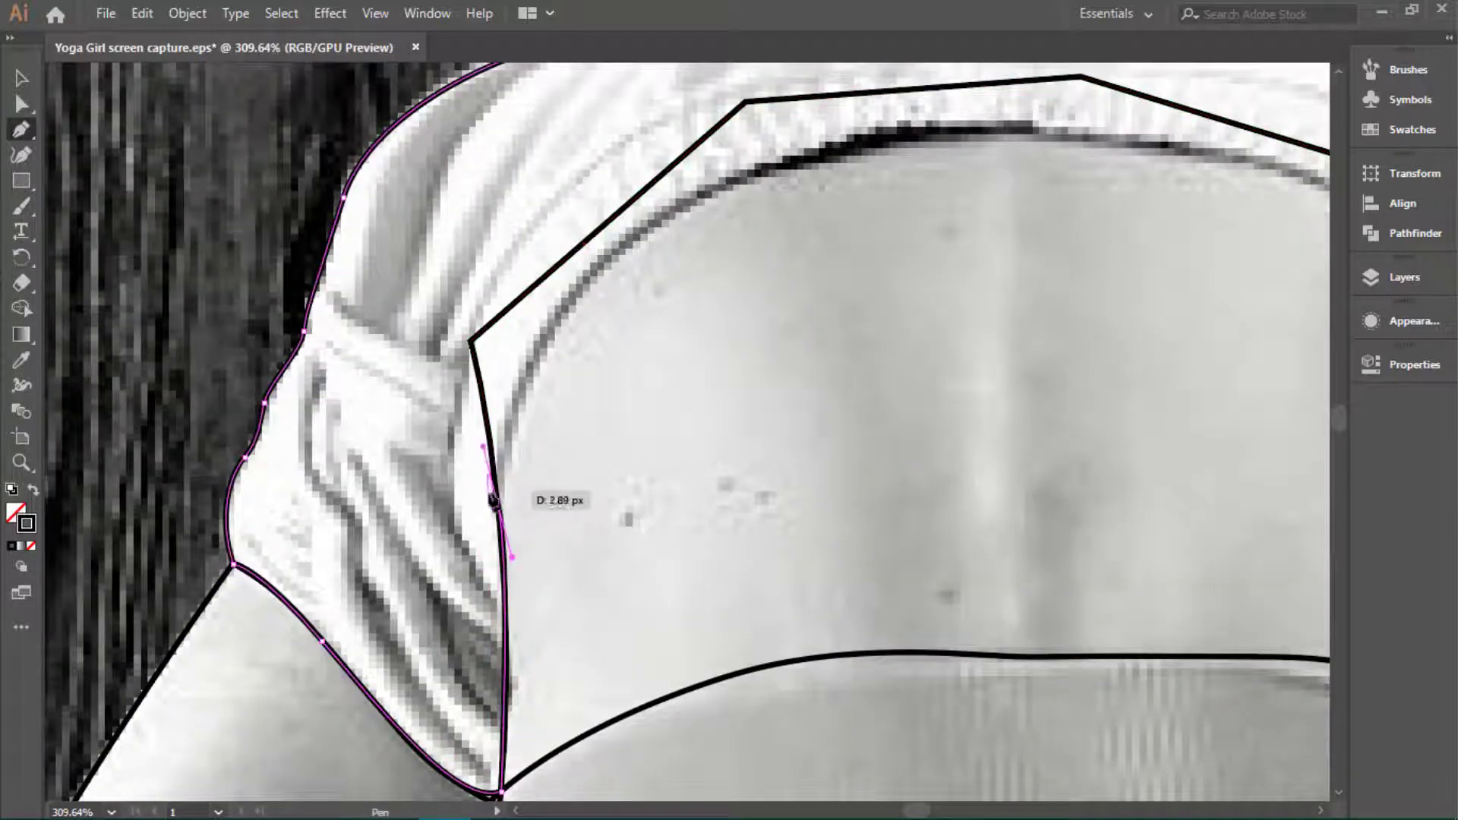
pyautogui.hotkey('ctrl', '-')
pyautogui.moveTo(715, 228); pyautogui.dragTo(721, 227)
pyautogui.moveTo(901, 206); pyautogui.dragTo(908, 205)
pyautogui.hotkey('ctrl', '+')
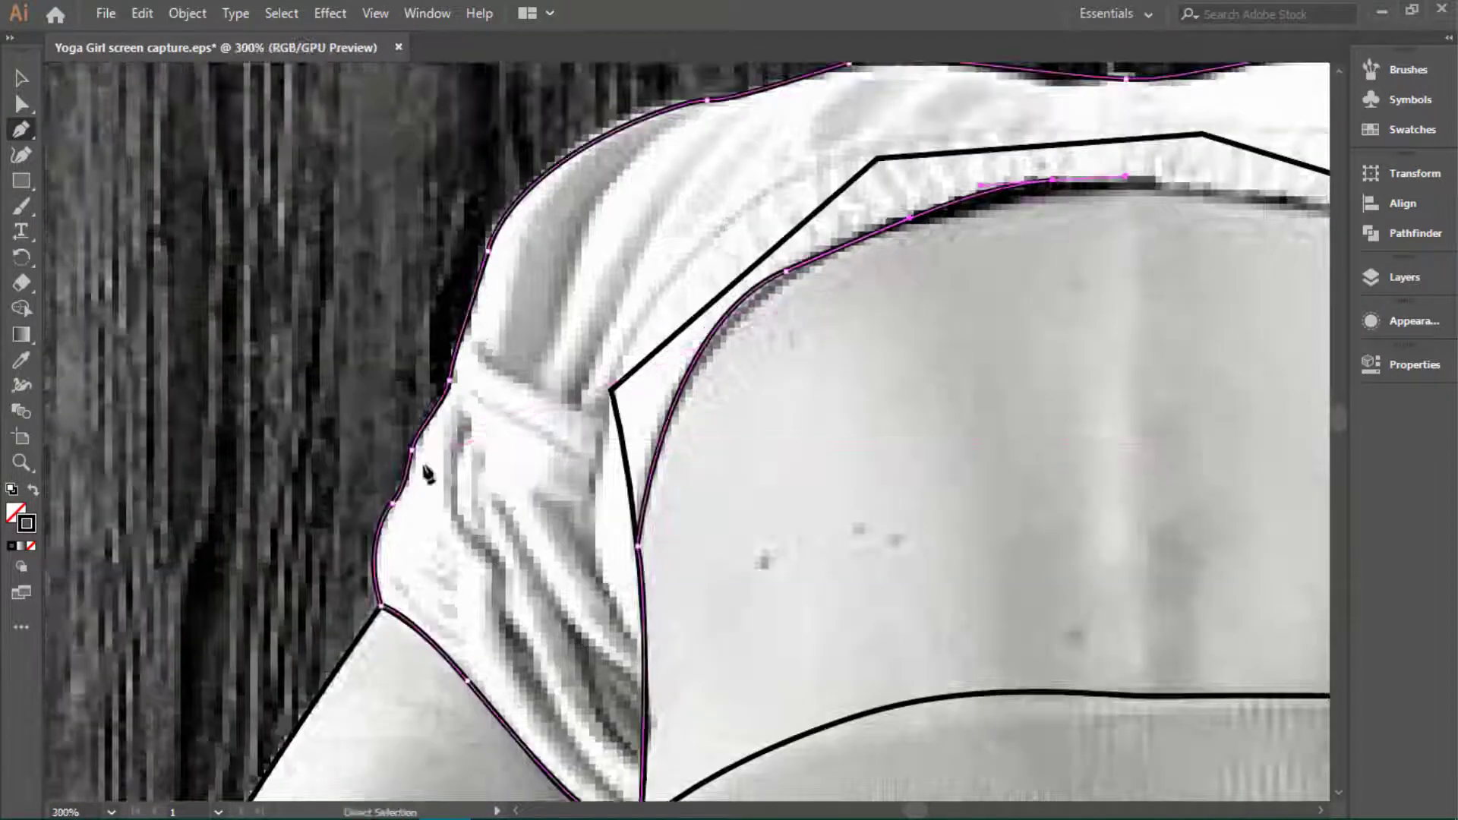
pyautogui.hscroll(10, 428, 474)
pyautogui.moveTo(895, 286); pyautogui.dragTo(922, 325)
pyautogui.scroll(-5, 921, 326)
pyautogui.moveTo(816, 493); pyautogui.dragTo(843, 493)
# Step: Close the shorts outline at the leg with a straight edge, then fit the artboard in the window
pyautogui.moveTo(954, 641); pyautogui.dragTo(956, 644)
pyautogui.click(951, 637)
pyautogui.click(1086, 513)
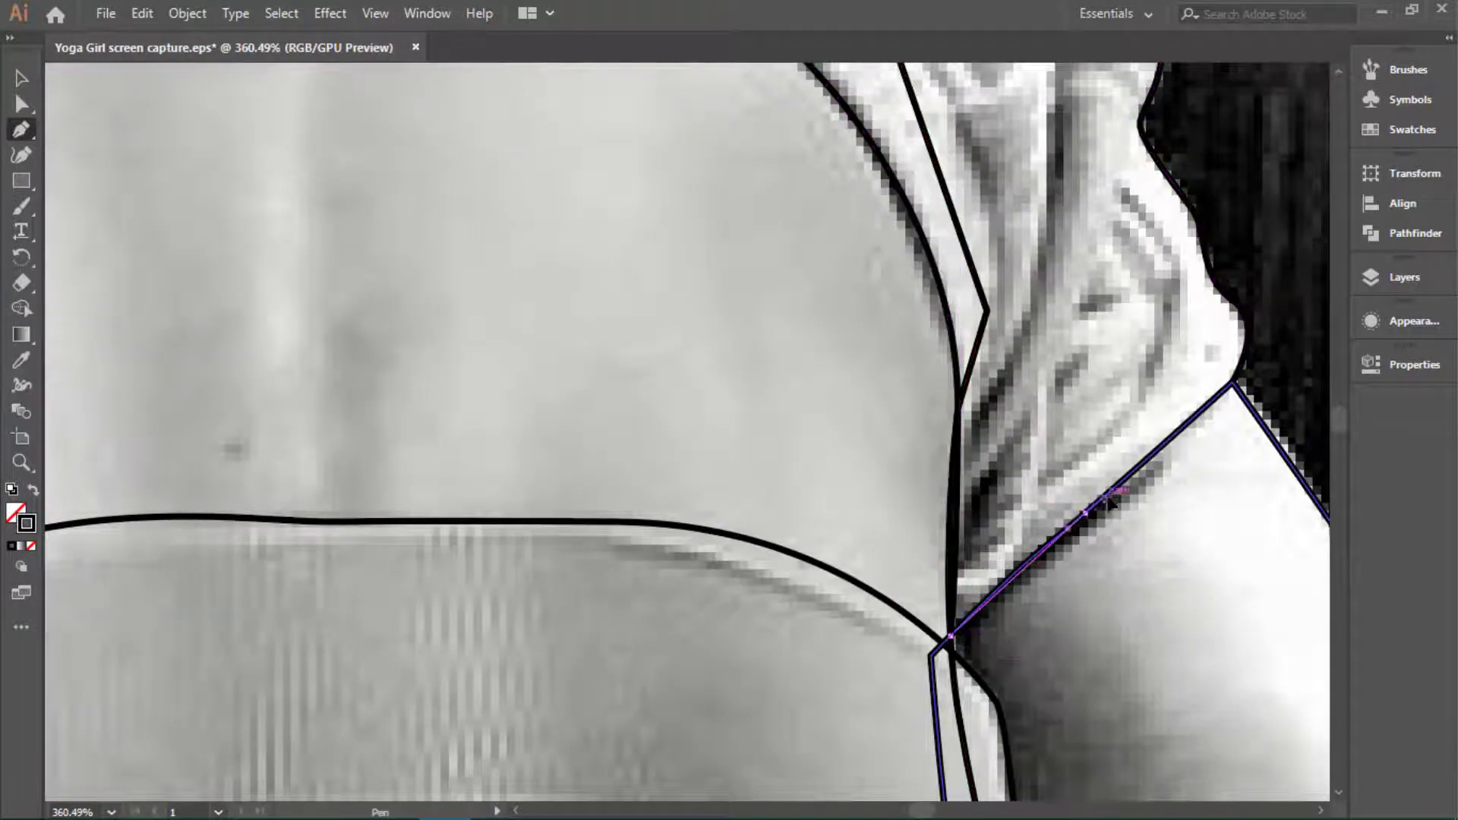
pyautogui.press('Escape')
pyautogui.scroll(-2, 1128, 488)
pyautogui.scroll(-2, 758, 416)
pyautogui.press('v')
pyautogui.scroll(-2, 697, 294)
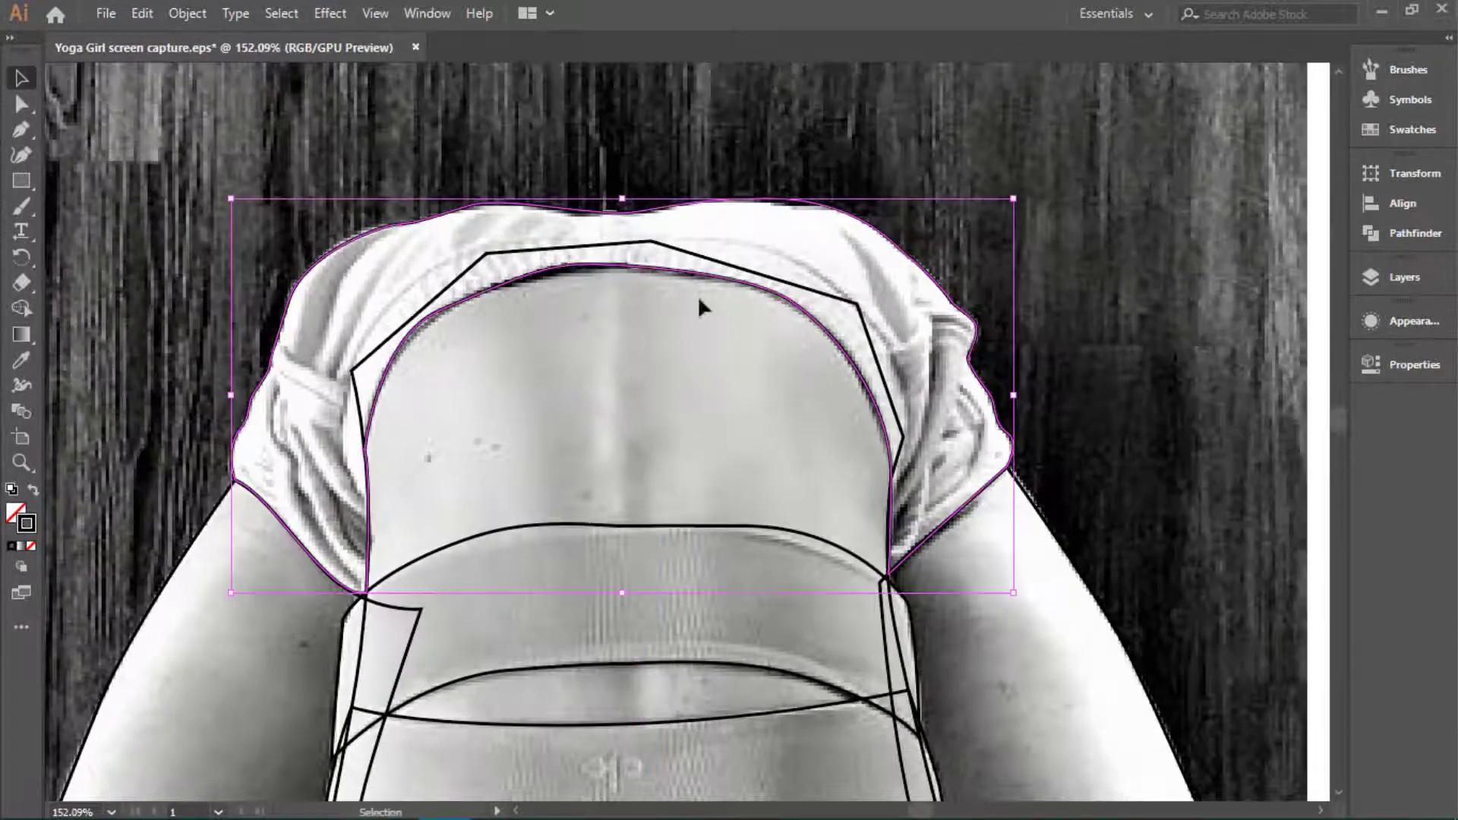
pyautogui.hotkey('ctrl', '0')
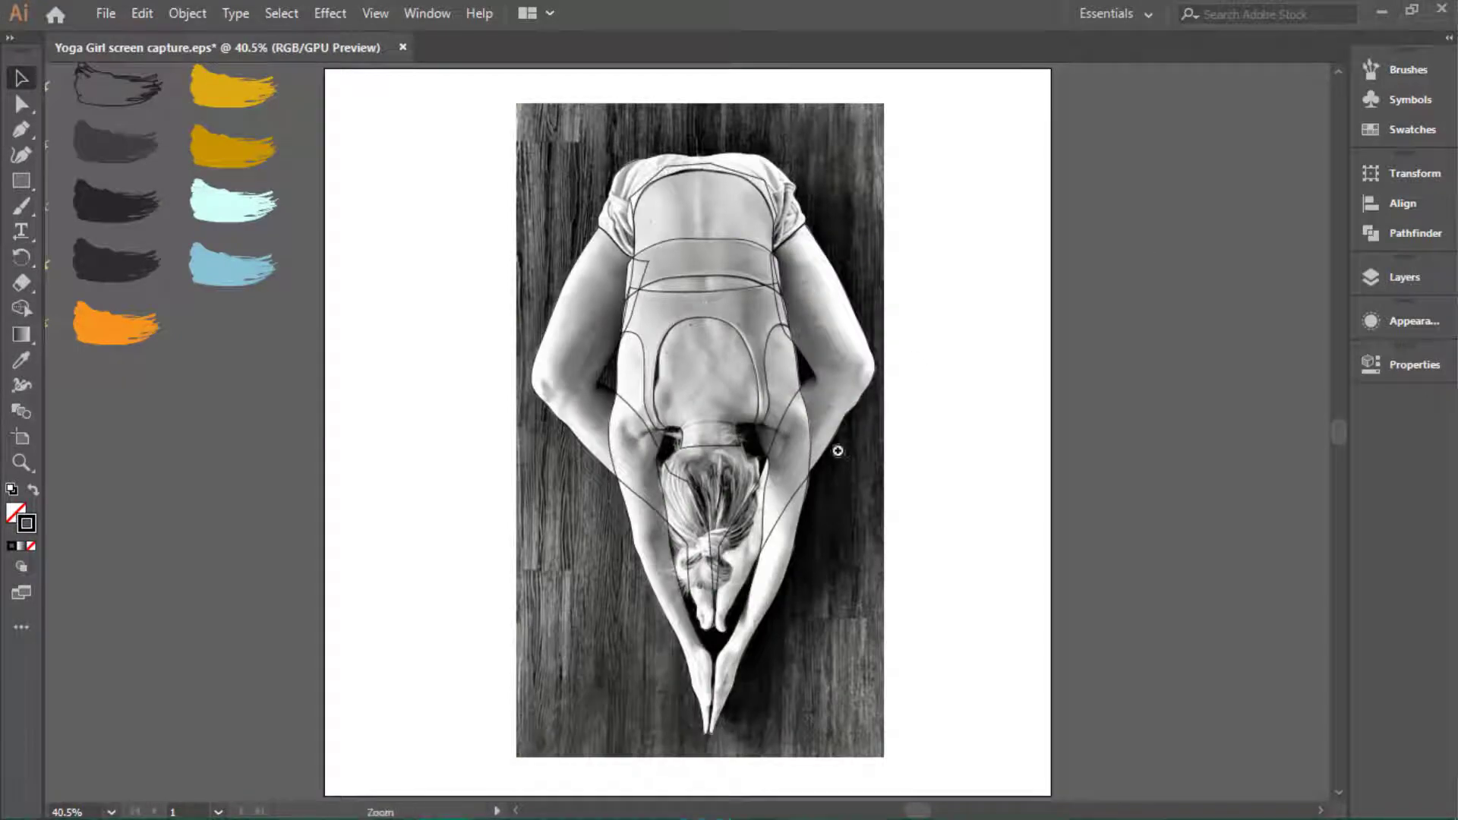
# Step: Hide the cloths and Legs layers in the Layers panel
pyautogui.scroll(2, 840, 448)
pyautogui.scroll(2, 954, 481)
pyautogui.click(1406, 277)
pyautogui.click(1050, 301)
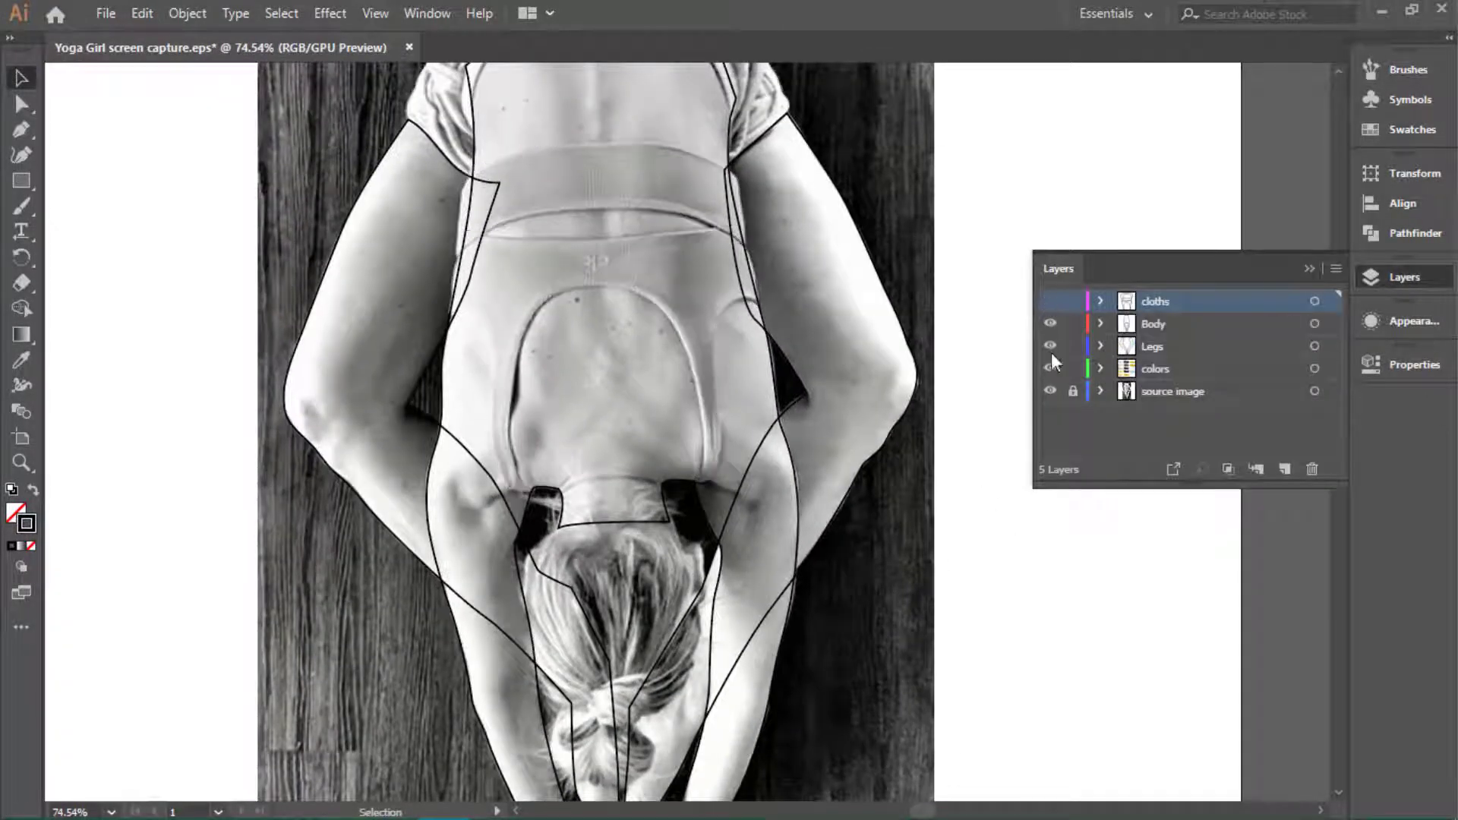
pyautogui.click(1051, 347)
pyautogui.click(1309, 269)
# Step: Cut the body outline at the fingertips with the Scissors tool
pyautogui.scroll(1, 742, 515)
pyautogui.scroll(2, 885, 436)
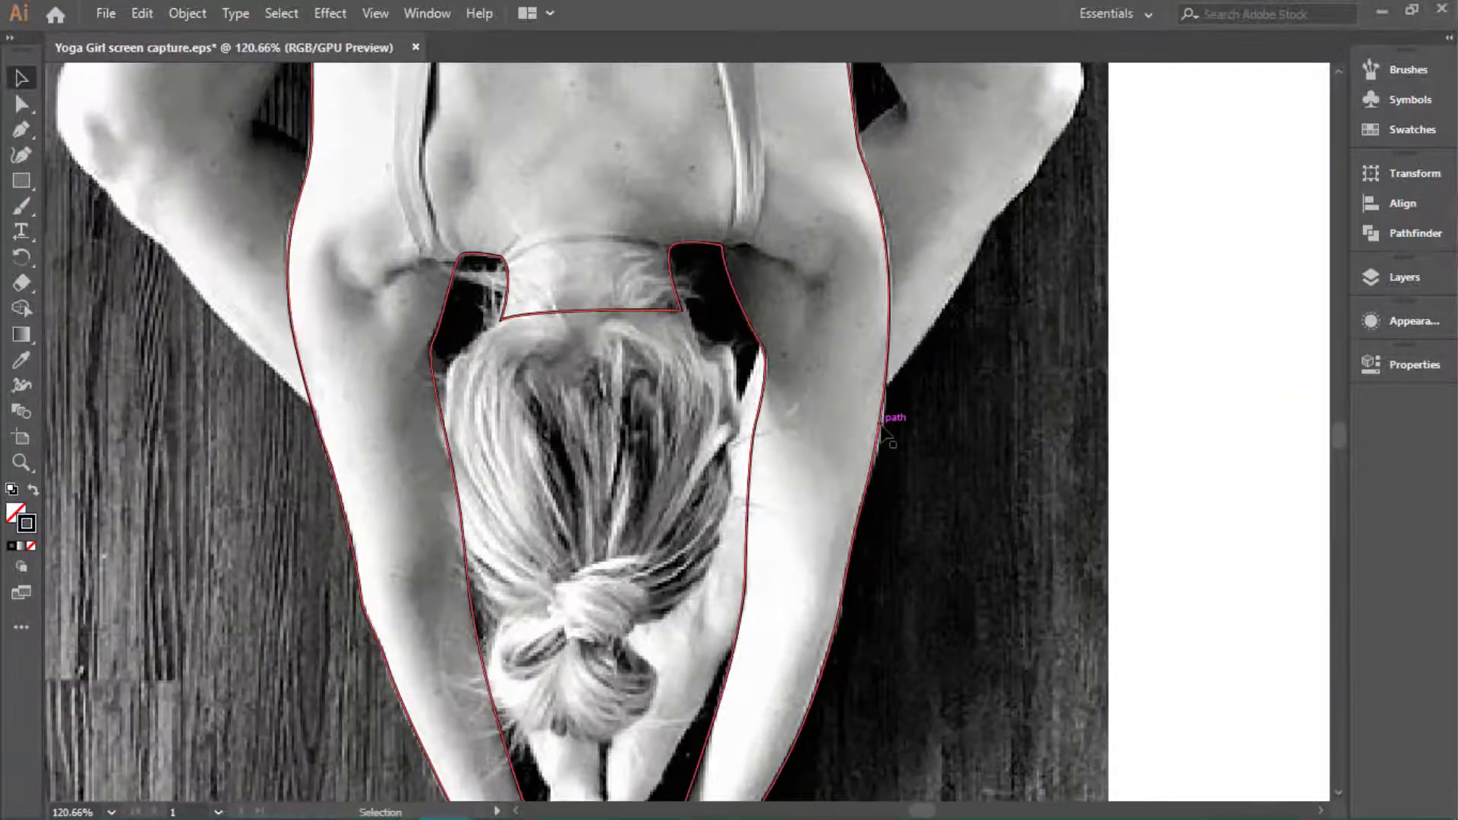
pyautogui.scroll(2, 814, 361)
pyautogui.press('c')
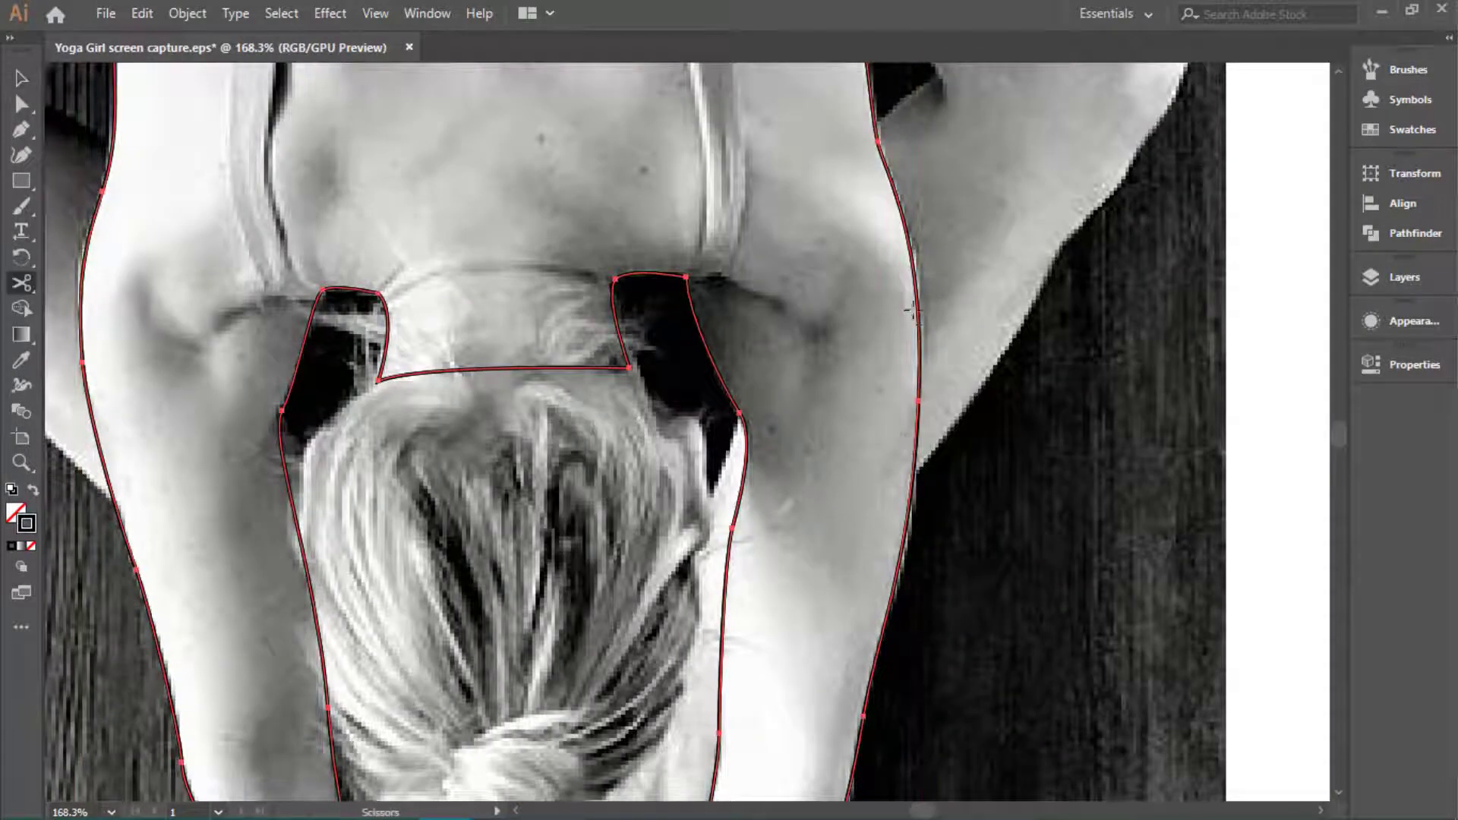
pyautogui.scroll(-1, 716, 390)
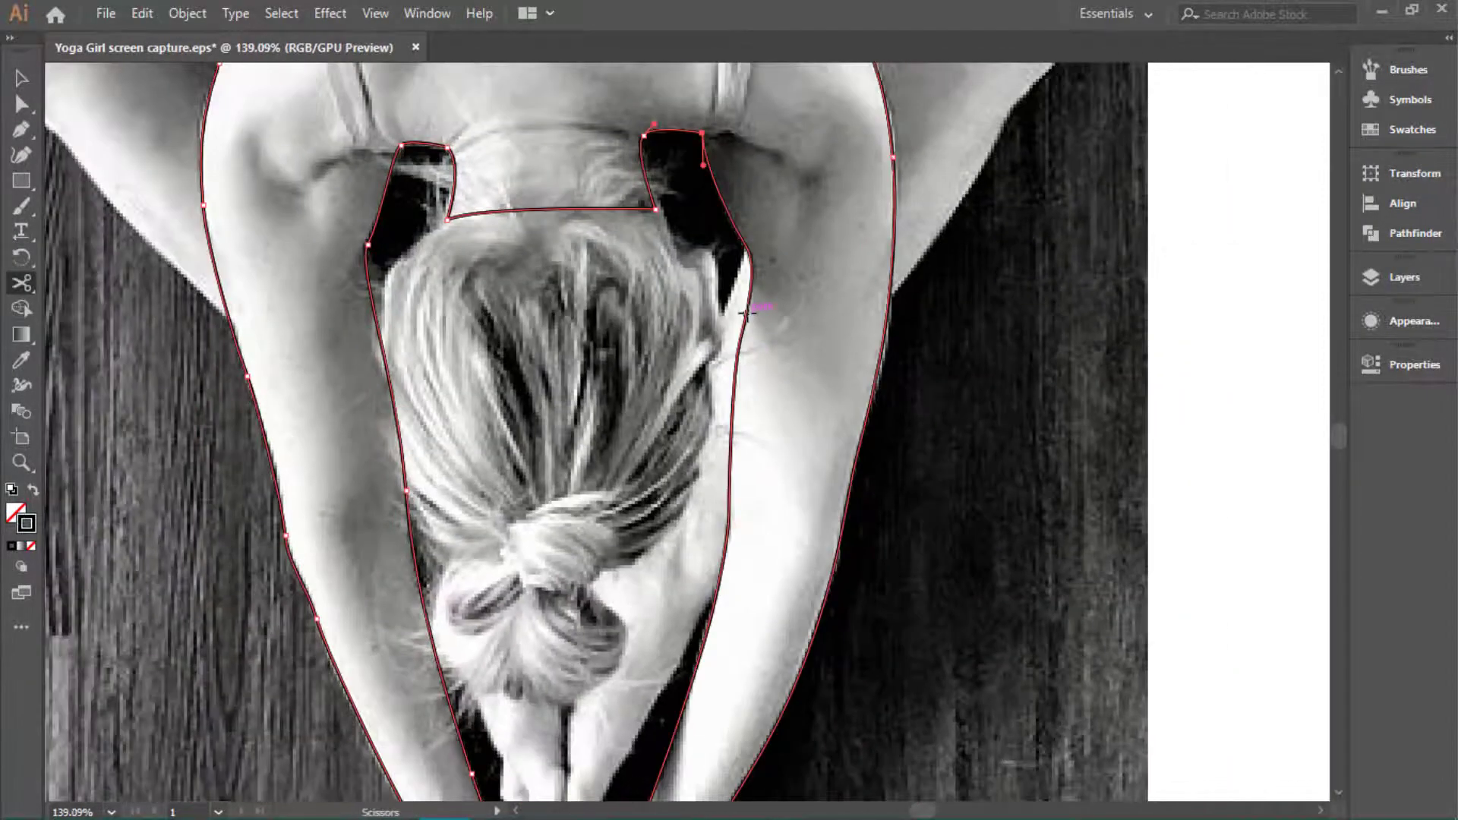
pyautogui.scroll(-3, 782, 473)
pyautogui.scroll(-2, 782, 474)
pyautogui.scroll(-1, 782, 475)
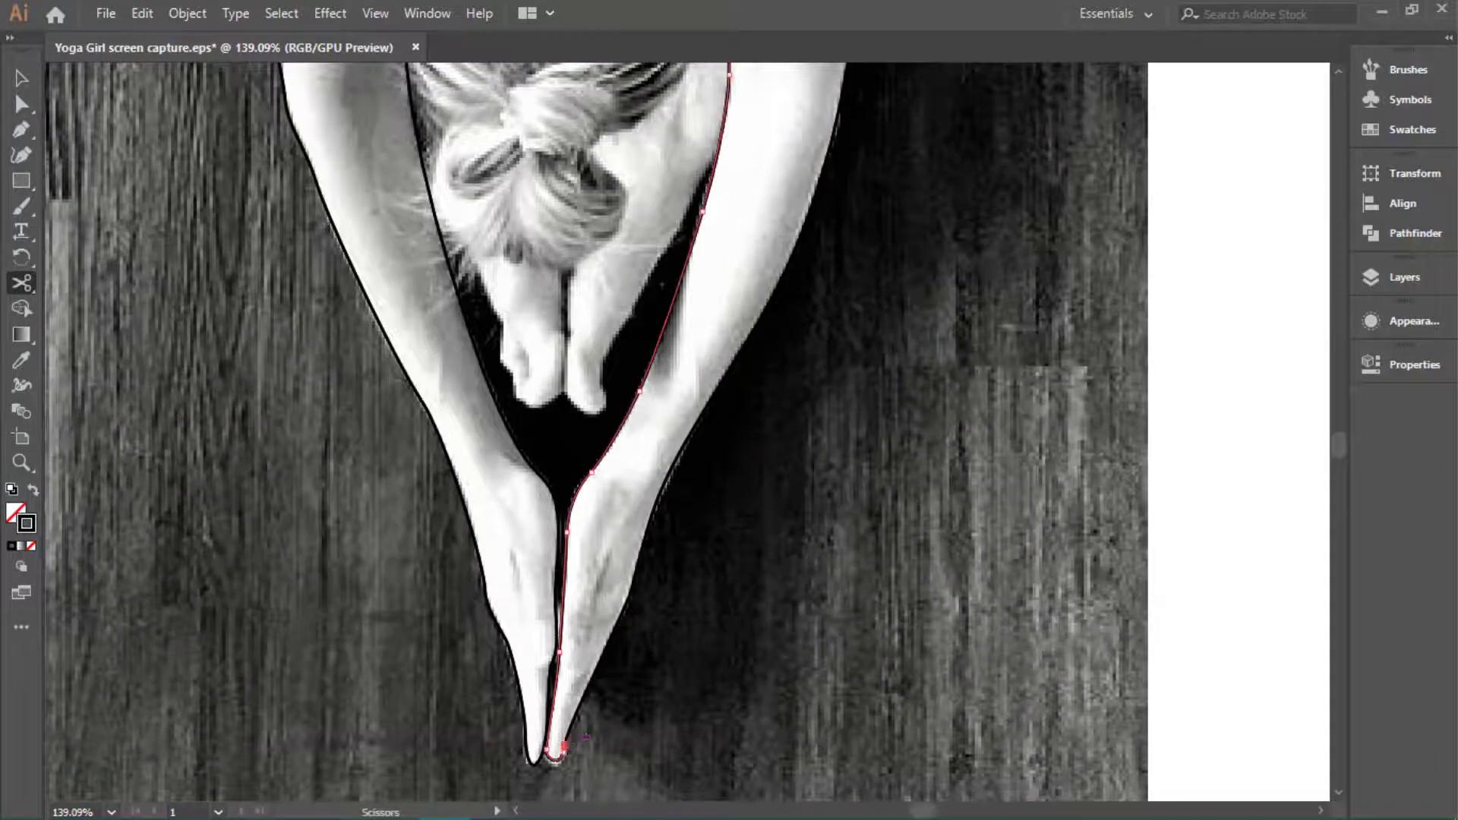
pyautogui.click(542, 756)
pyautogui.scroll(5, 739, 763)
pyautogui.scroll(5, 965, 399)
# Step: Continue the arm path from its endpoint near the shoulder
pyautogui.press('v')
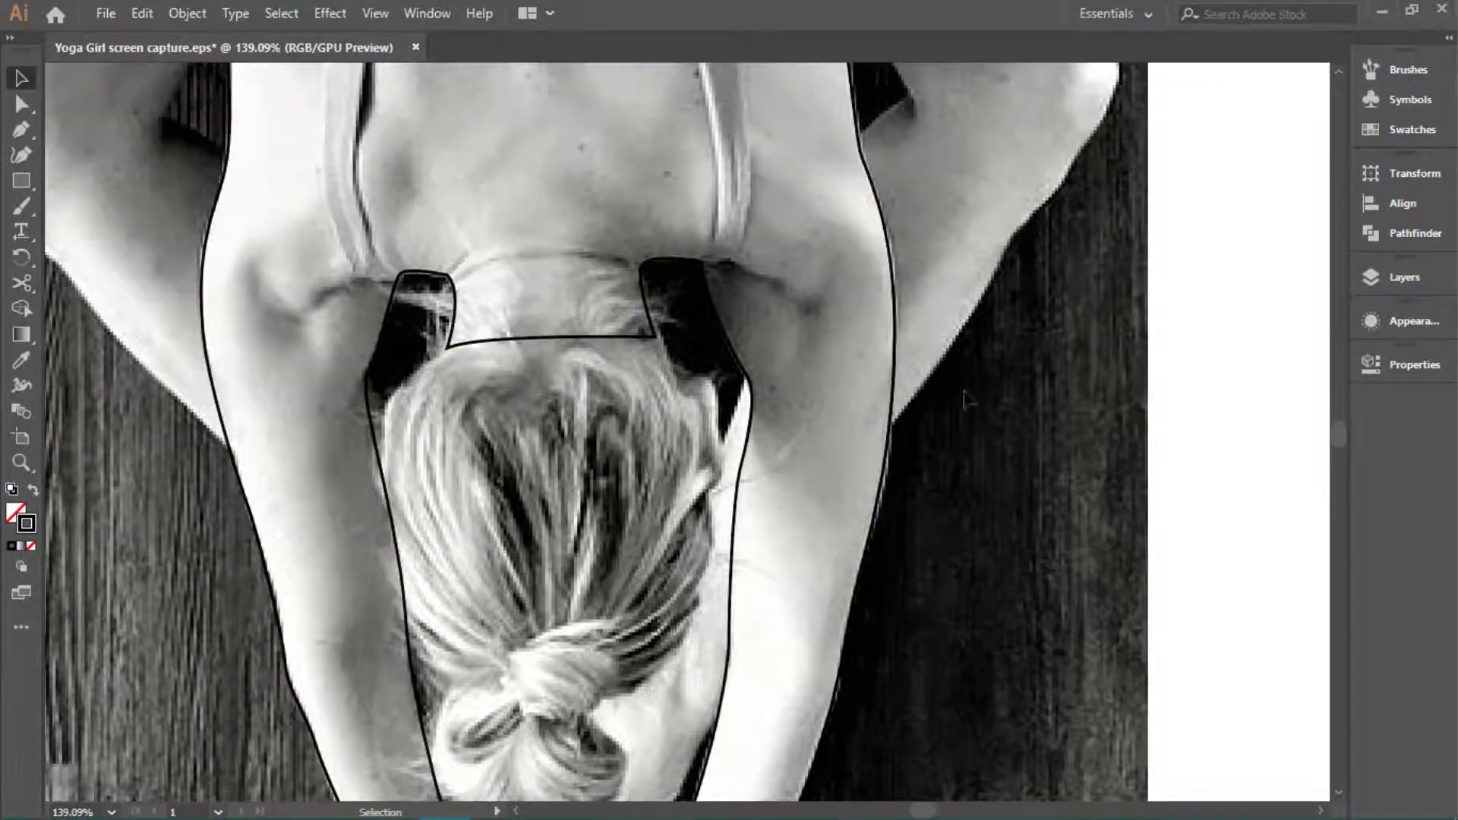
pyautogui.scroll(3, 822, 121)
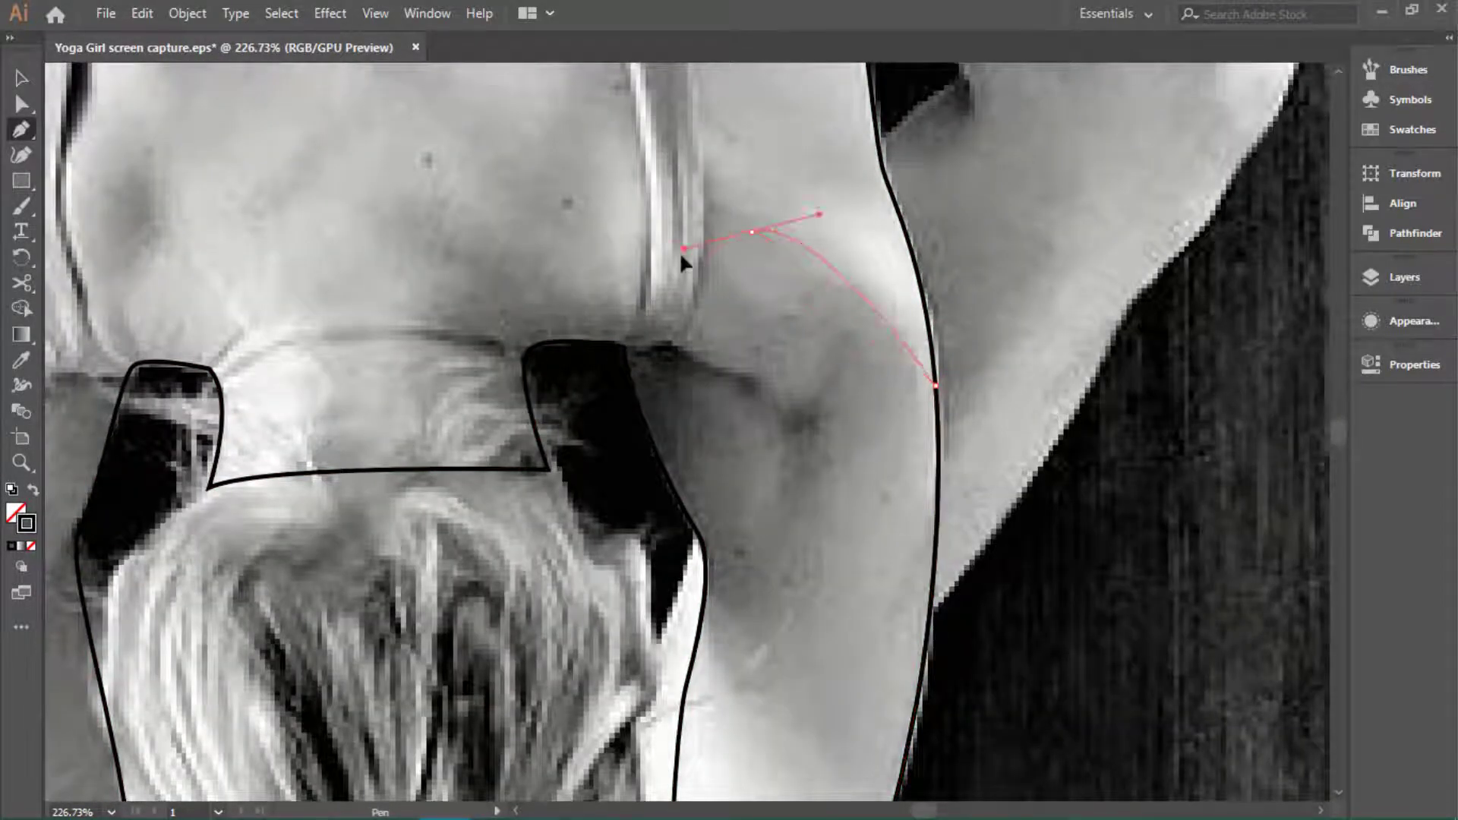
pyautogui.scroll(-1, 682, 256)
pyautogui.click(627, 297)
pyautogui.scroll(-5, 710, 456)
pyautogui.scroll(-2, 710, 456)
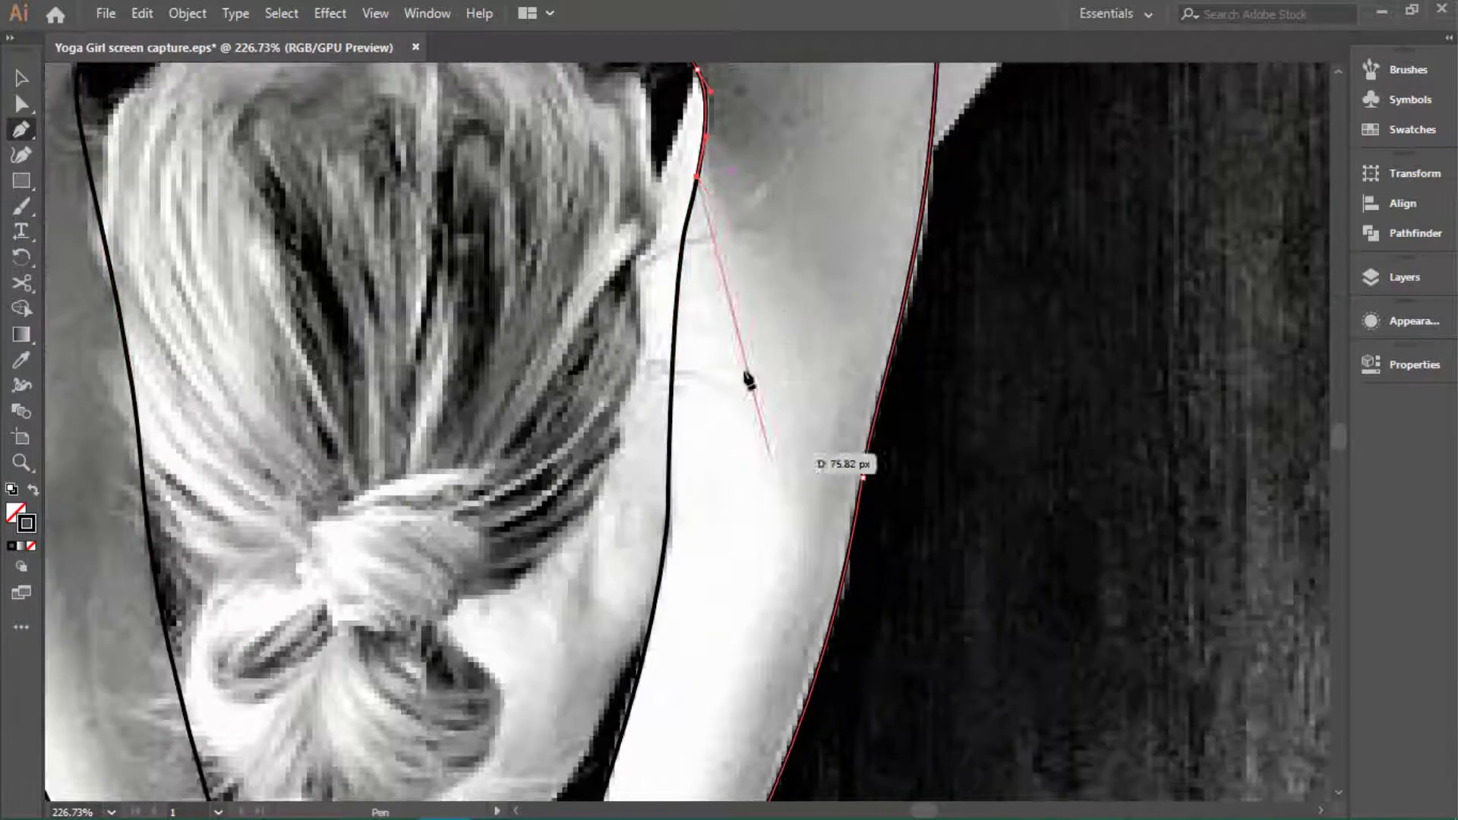
pyautogui.scroll(-2, 805, 334)
pyautogui.scroll(-1, 790, 395)
pyautogui.scroll(-2, 752, 577)
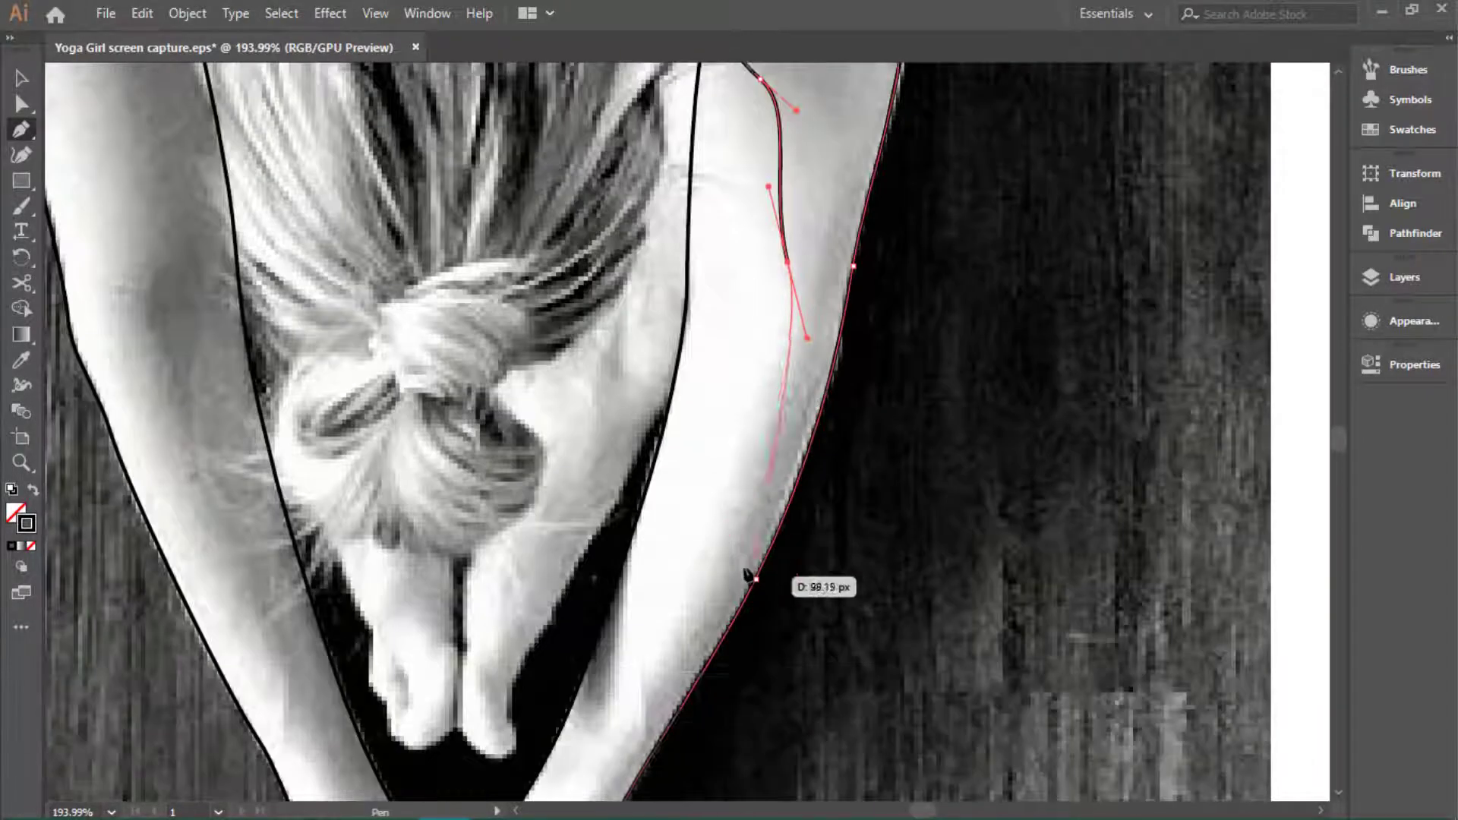
pyautogui.moveTo(723, 489); pyautogui.dragTo(696, 557)
# Step: Add anchors down the forearm and inner arm edge to the fingertips
pyautogui.scroll(-3, 696, 619)
pyautogui.scroll(-2, 593, 570)
pyautogui.click(560, 476)
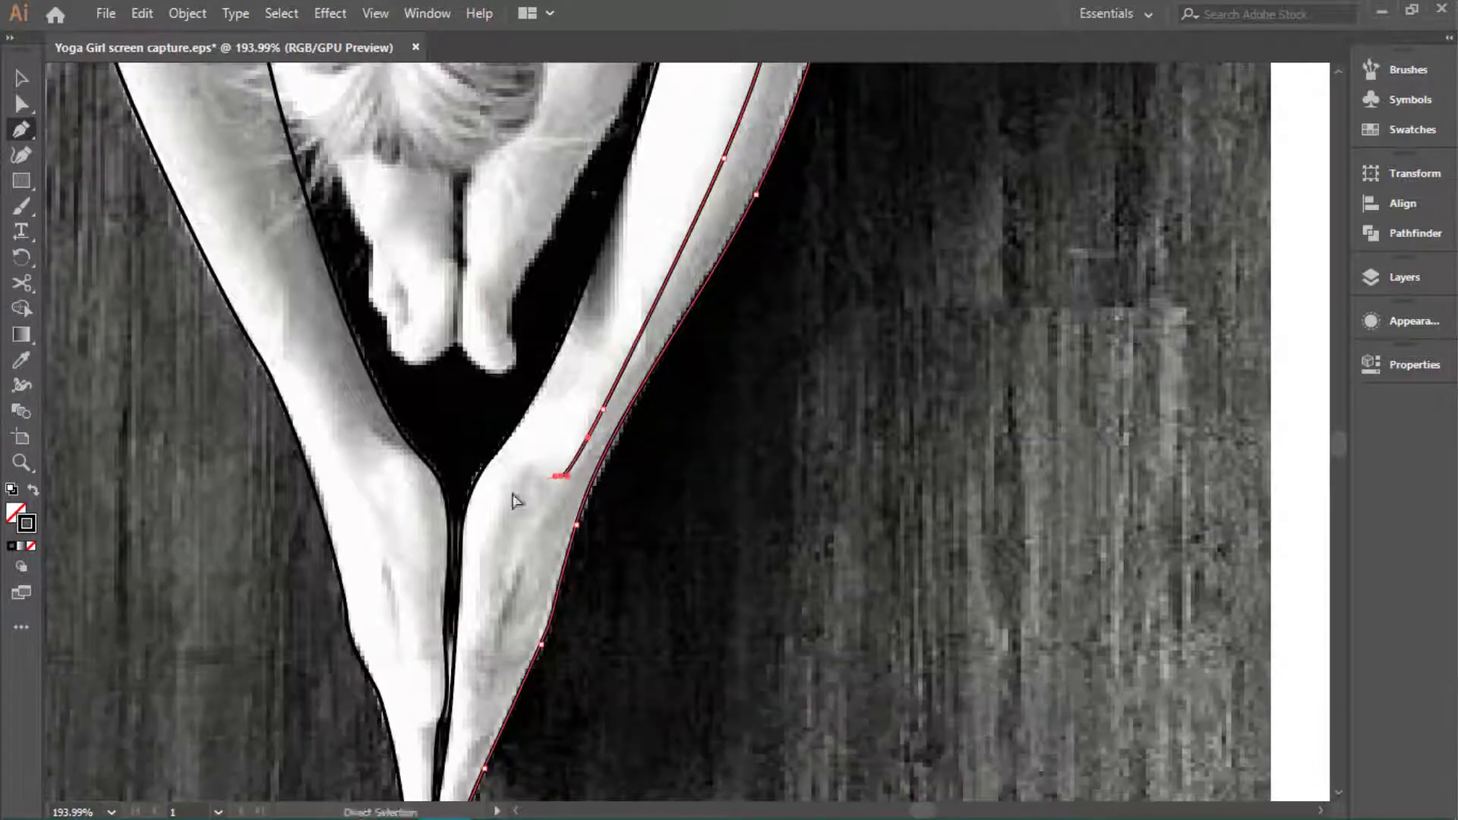
pyautogui.scroll(-2, 499, 552)
pyautogui.click(479, 468)
pyautogui.click(470, 513)
pyautogui.scroll(-1, 479, 531)
pyautogui.click(476, 544)
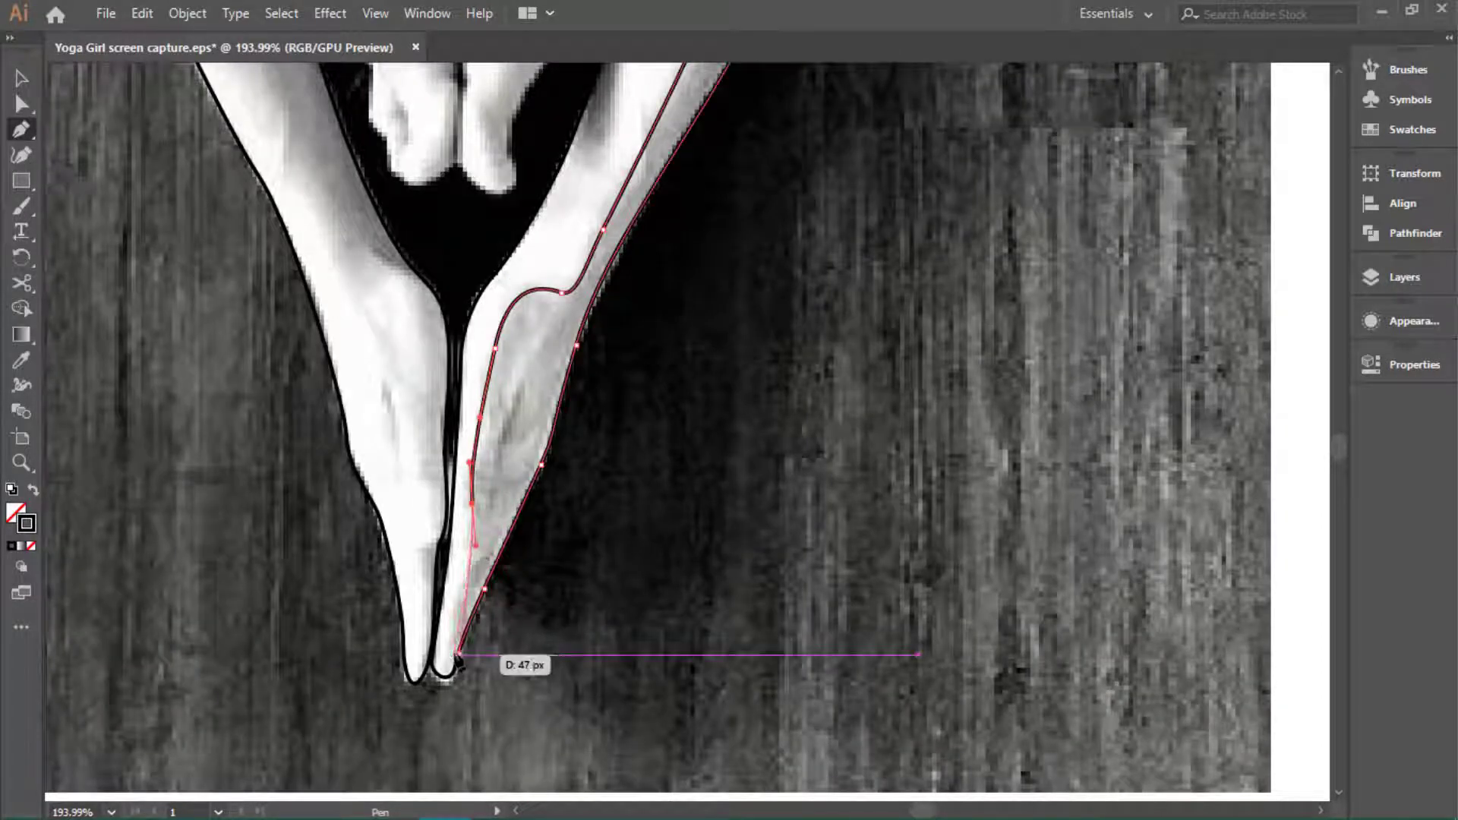
pyautogui.scroll(2, 461, 666)
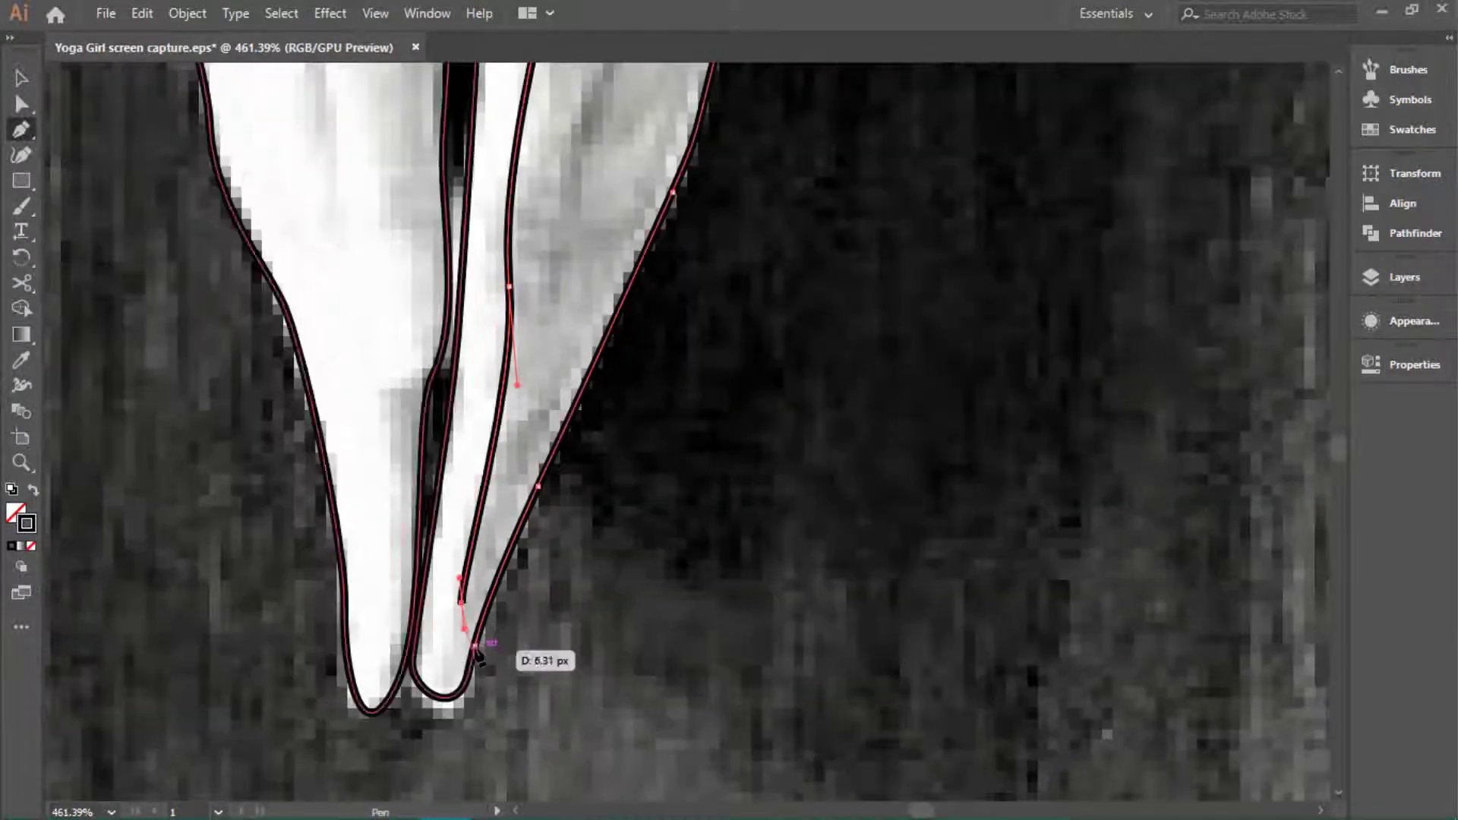
pyautogui.scroll(1, 563, 647)
pyautogui.scroll(-5, 566, 646)
pyautogui.scroll(2, 760, 380)
# Step: Draw a curved shadow shape at the right armpit
pyautogui.scroll(3, 1028, 390)
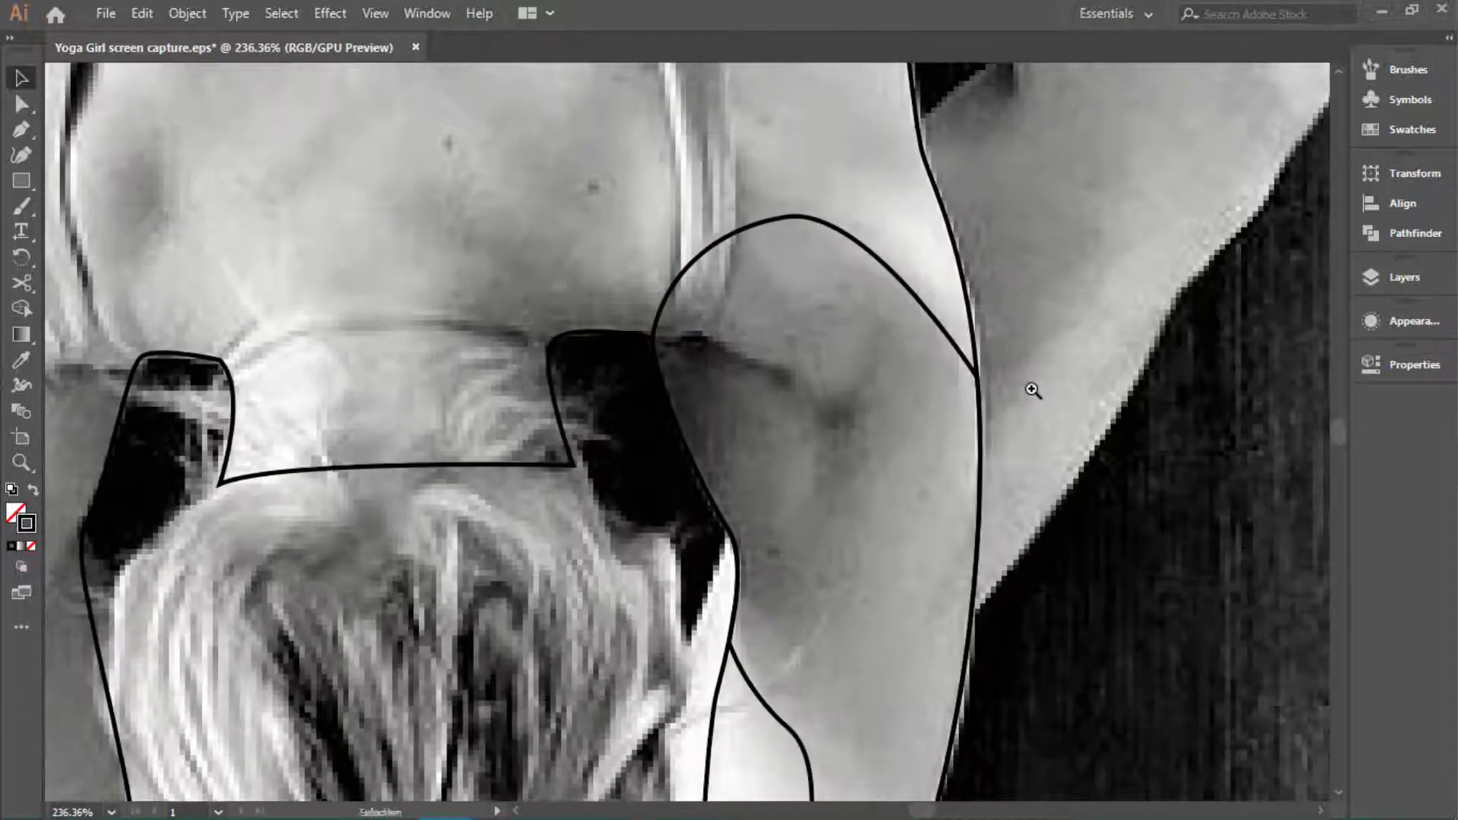
pyautogui.click(652, 337)
pyautogui.moveTo(698, 337); pyautogui.dragTo(718, 328)
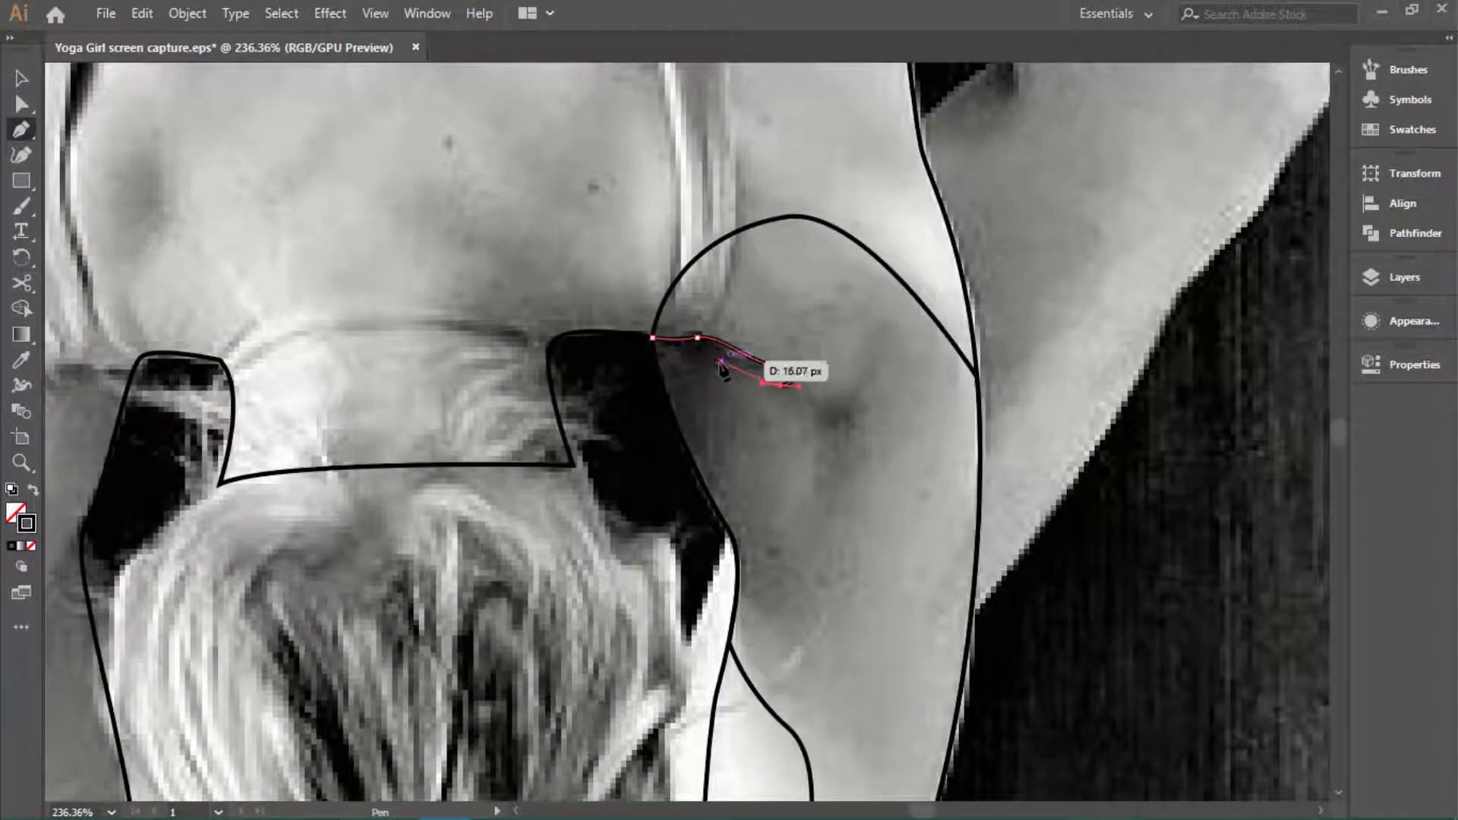
pyautogui.scroll(-2, 879, 483)
pyautogui.scroll(1, 841, 363)
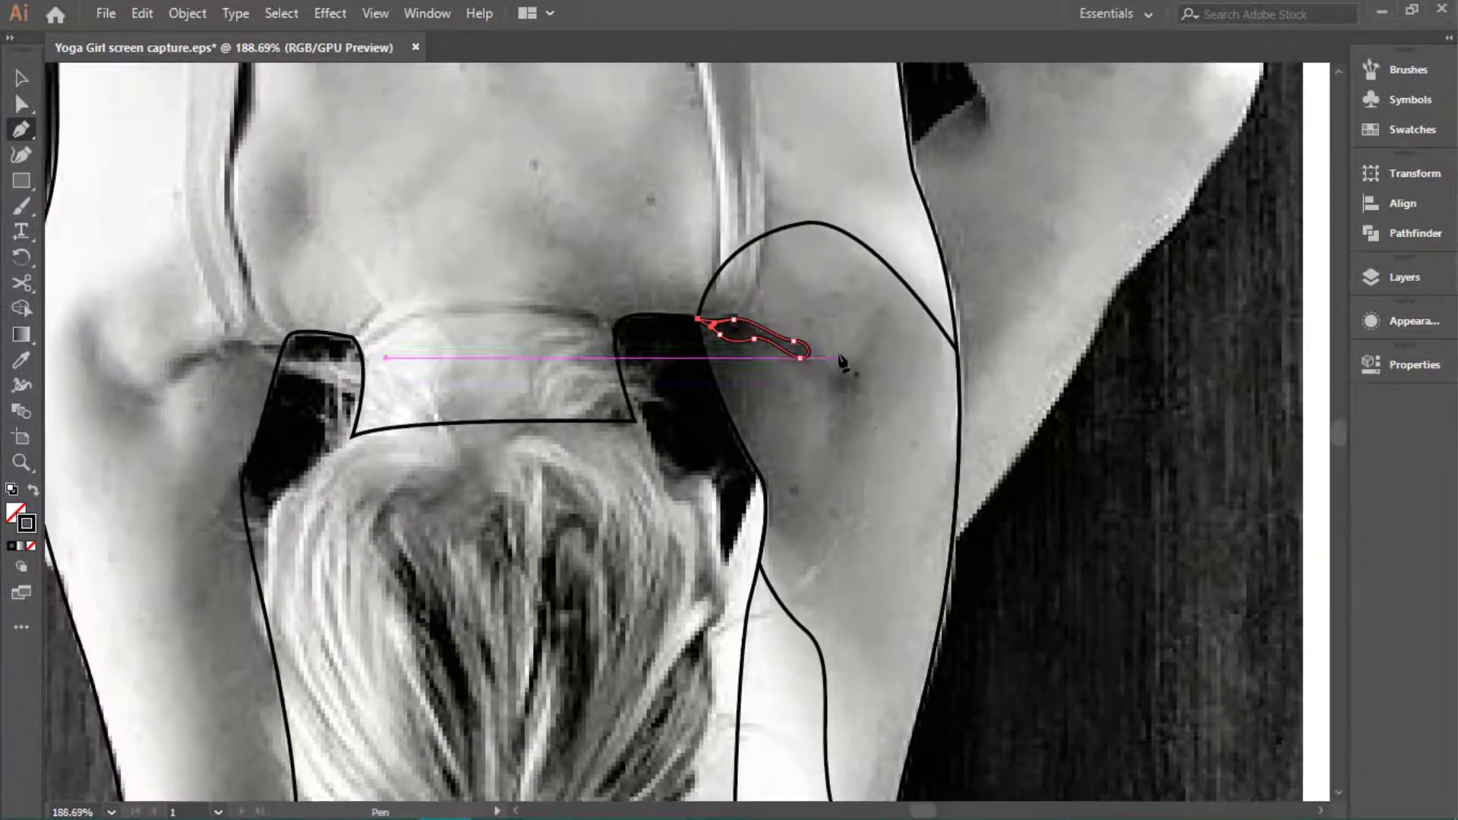
pyautogui.scroll(-2, 238, 368)
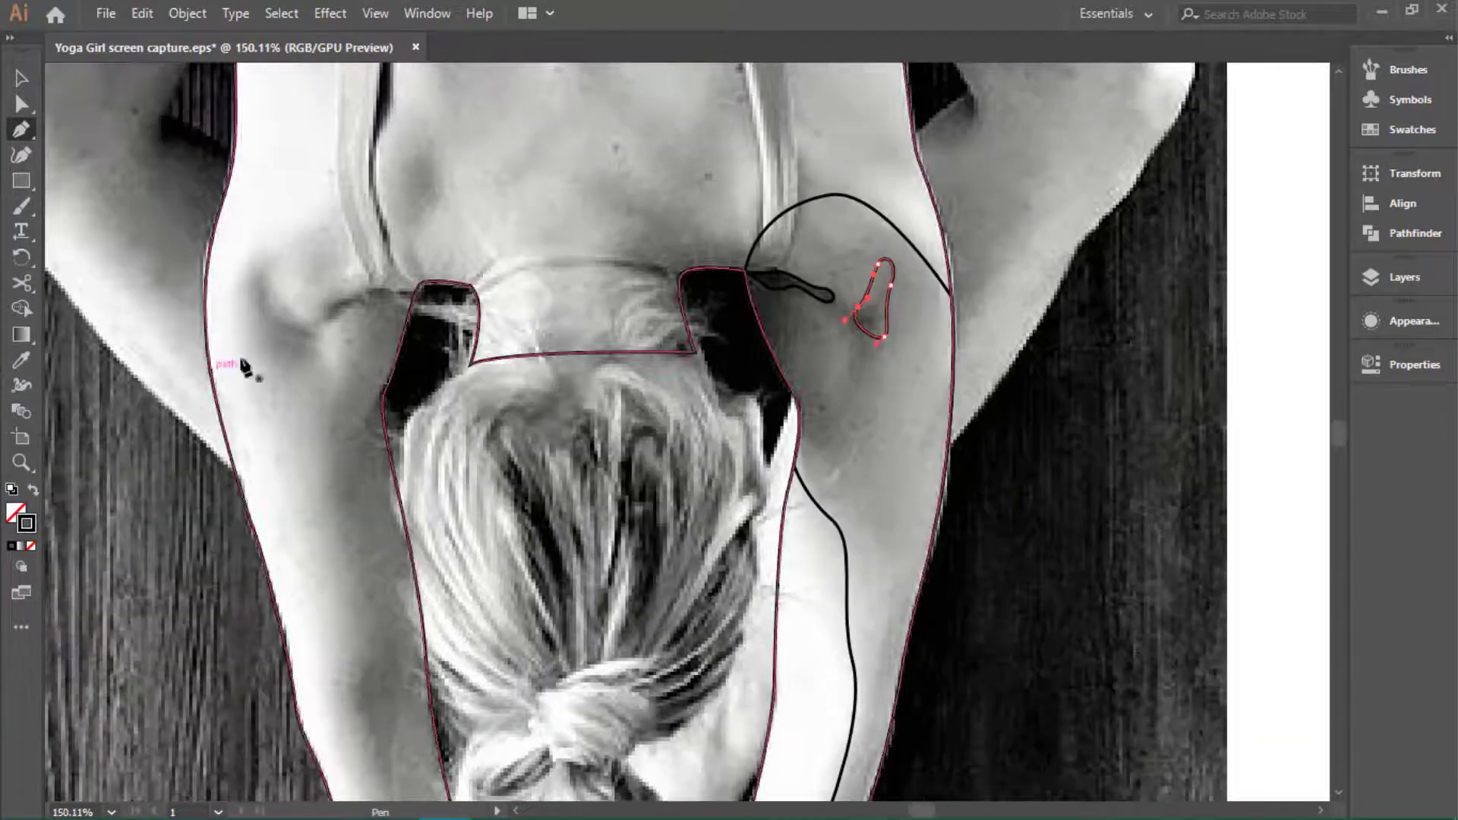
pyautogui.scroll(2, 287, 300)
# Step: Draw a curved crescent on the left shoulder and deselect it
pyautogui.moveTo(290, 268); pyautogui.dragTo(287, 300)
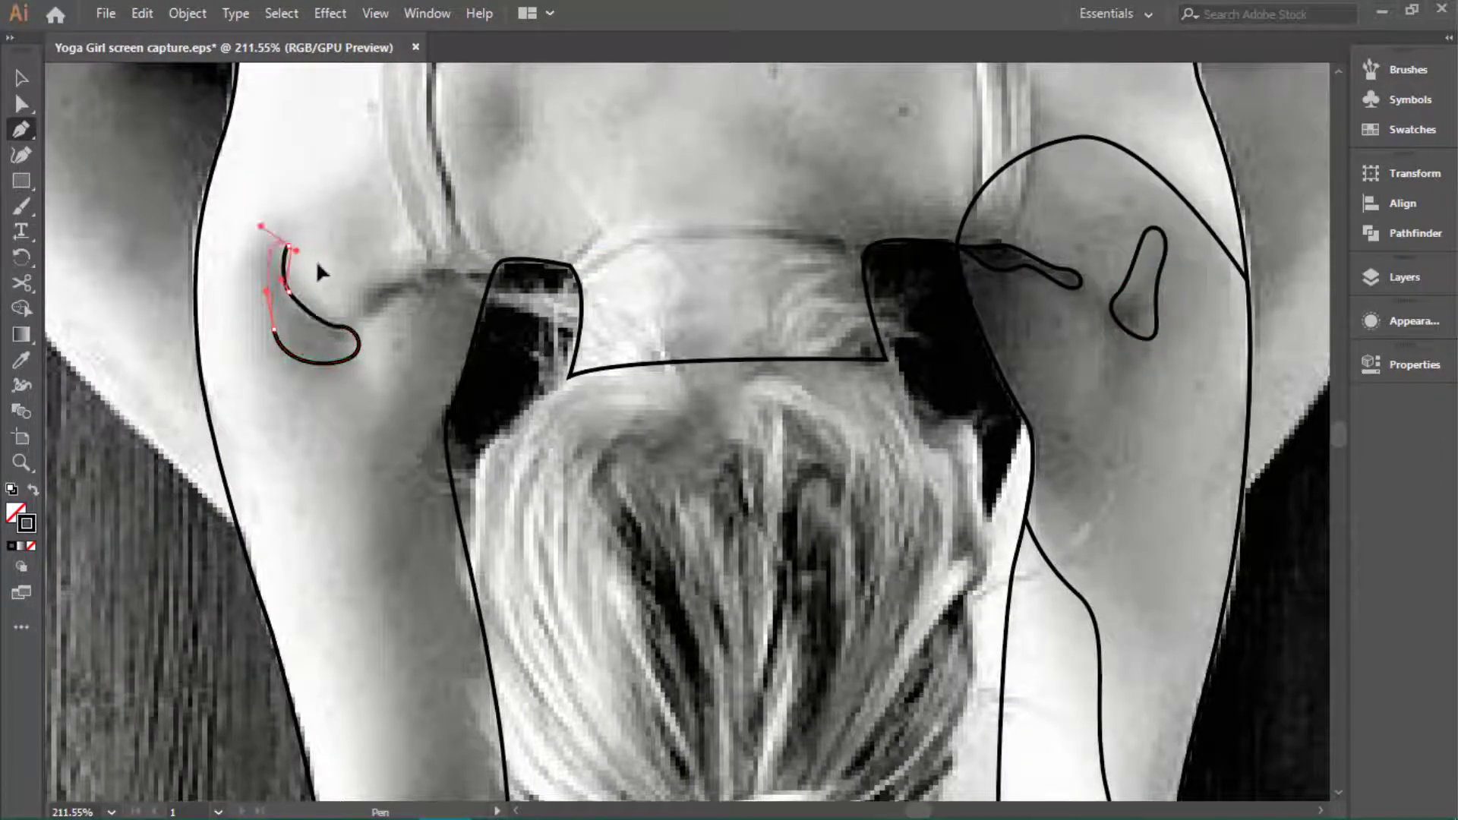
pyautogui.scroll(-3, 317, 265)
pyautogui.scroll(2, 335, 252)
pyautogui.press('a')
pyautogui.click(372, 307)
pyautogui.scroll(1, 372, 307)
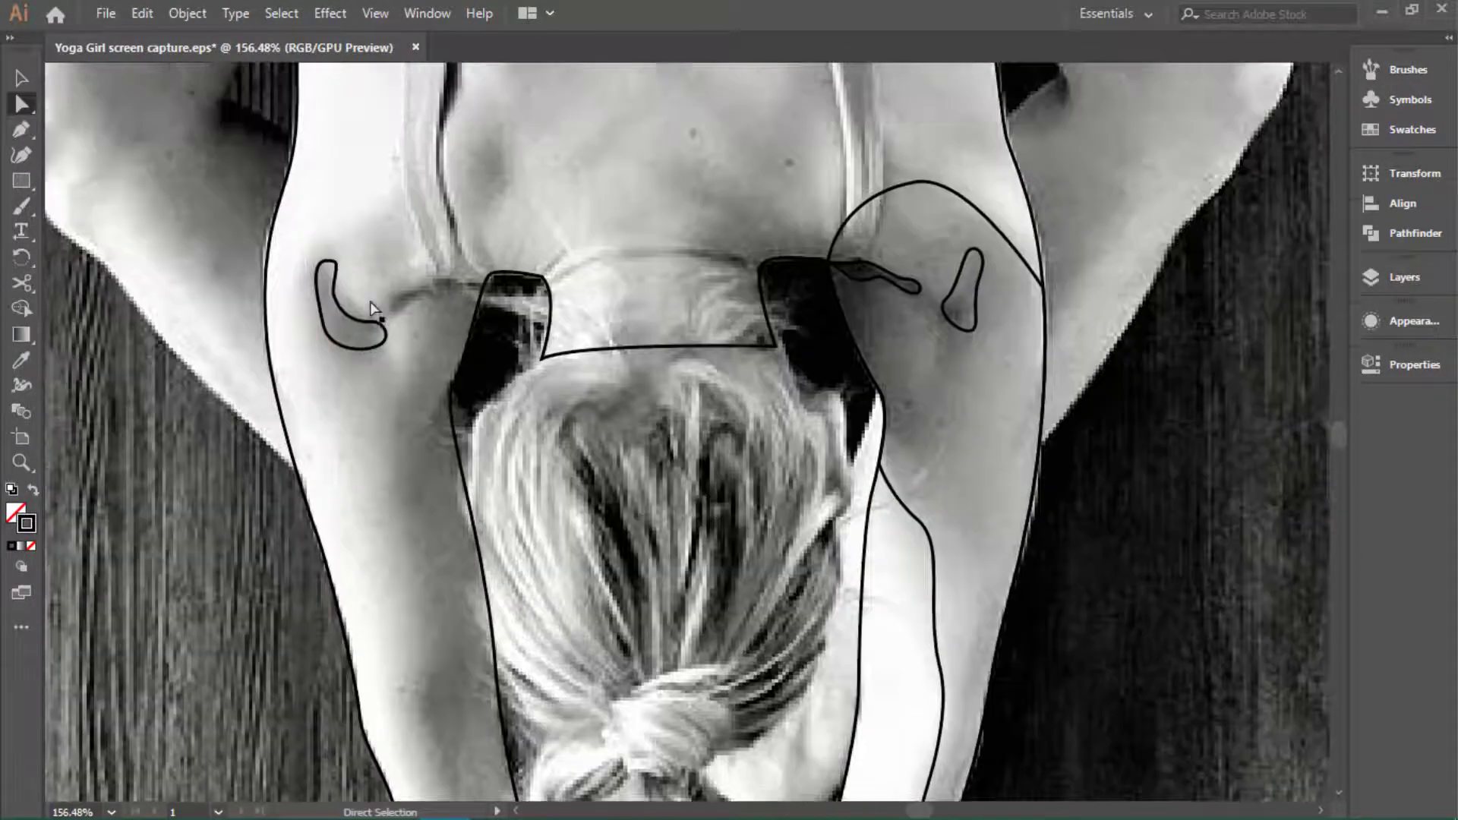
# Step: Draw a curved crease toward the neck, then select the body outline and return to the Pen tool
pyautogui.moveTo(483, 292); pyautogui.dragTo(438, 299)
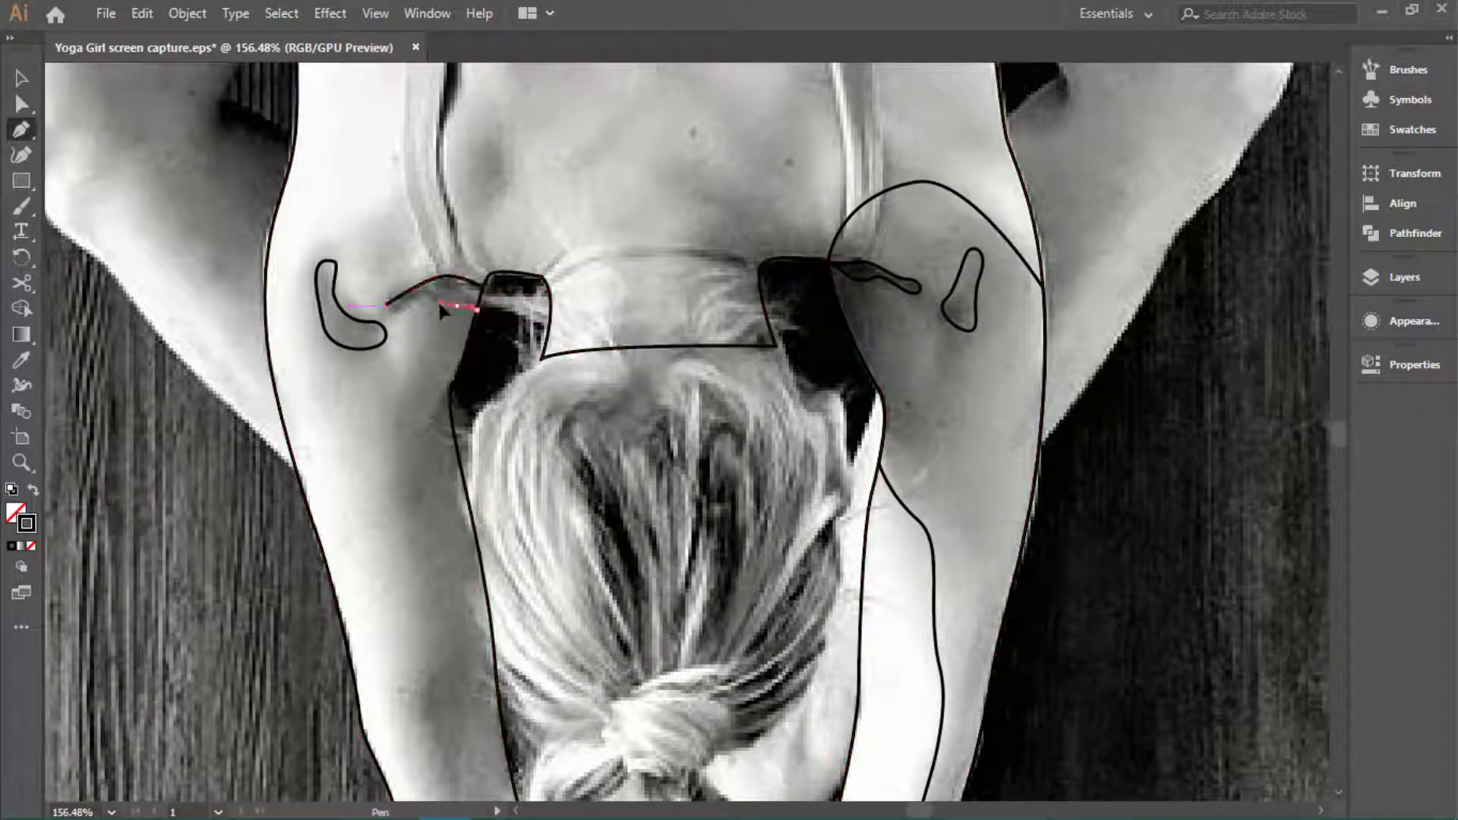
pyautogui.scroll(-2, 406, 303)
pyautogui.scroll(-1, 456, 342)
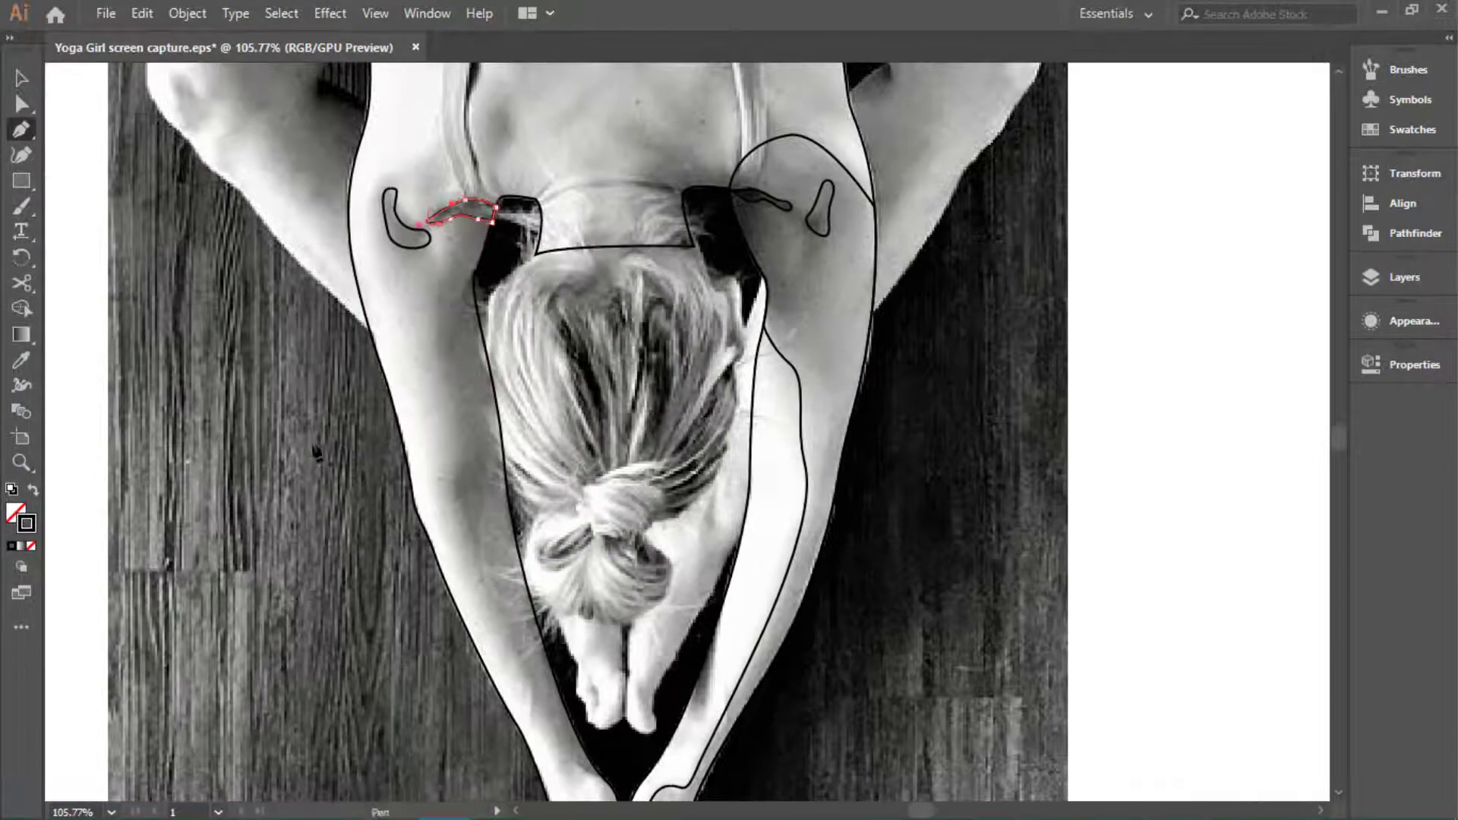
pyautogui.press('v')
pyautogui.click(494, 391)
pyautogui.scroll(2, 412, 207)
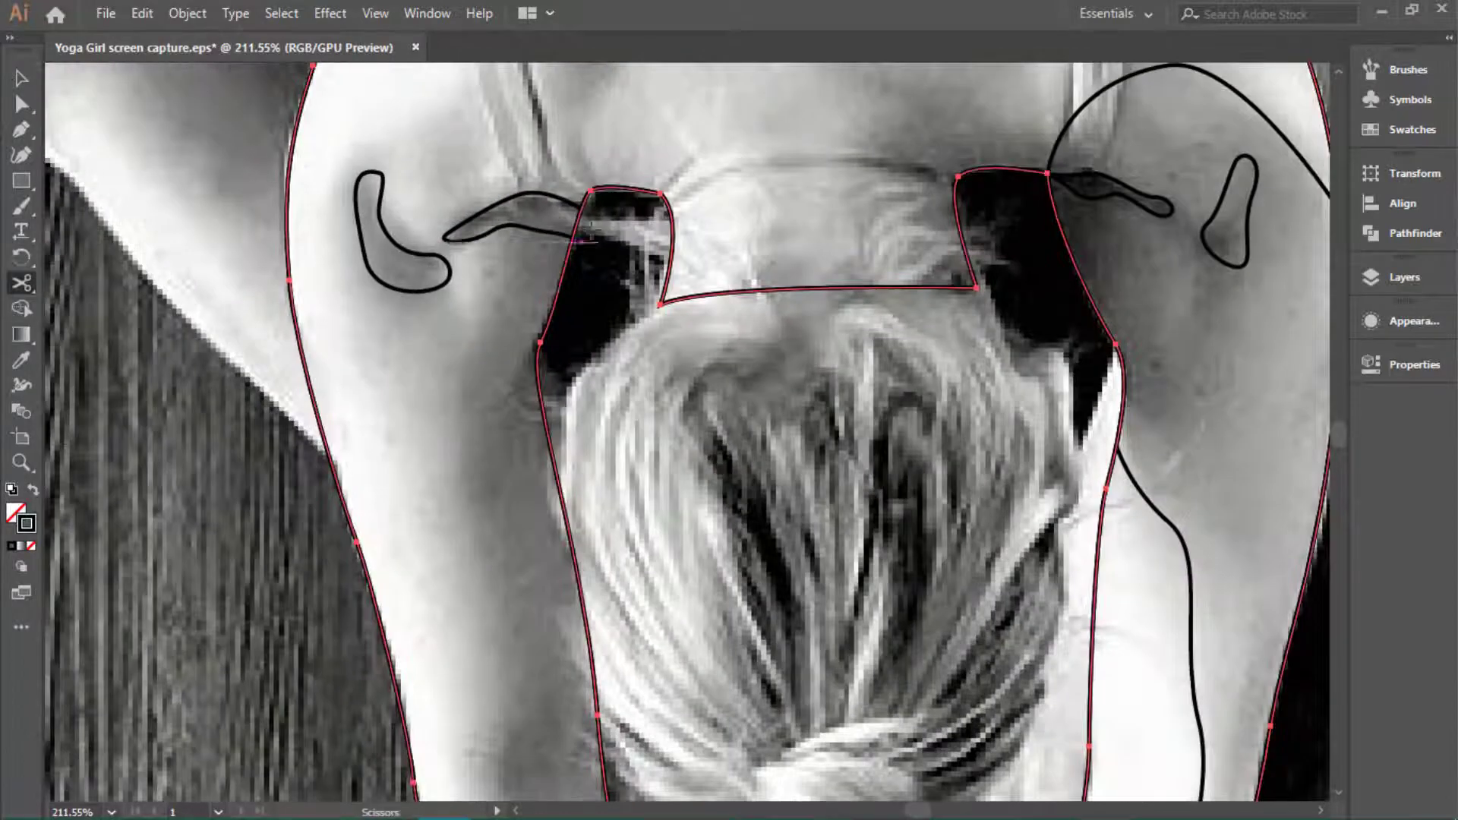
pyautogui.scroll(-2, 536, 495)
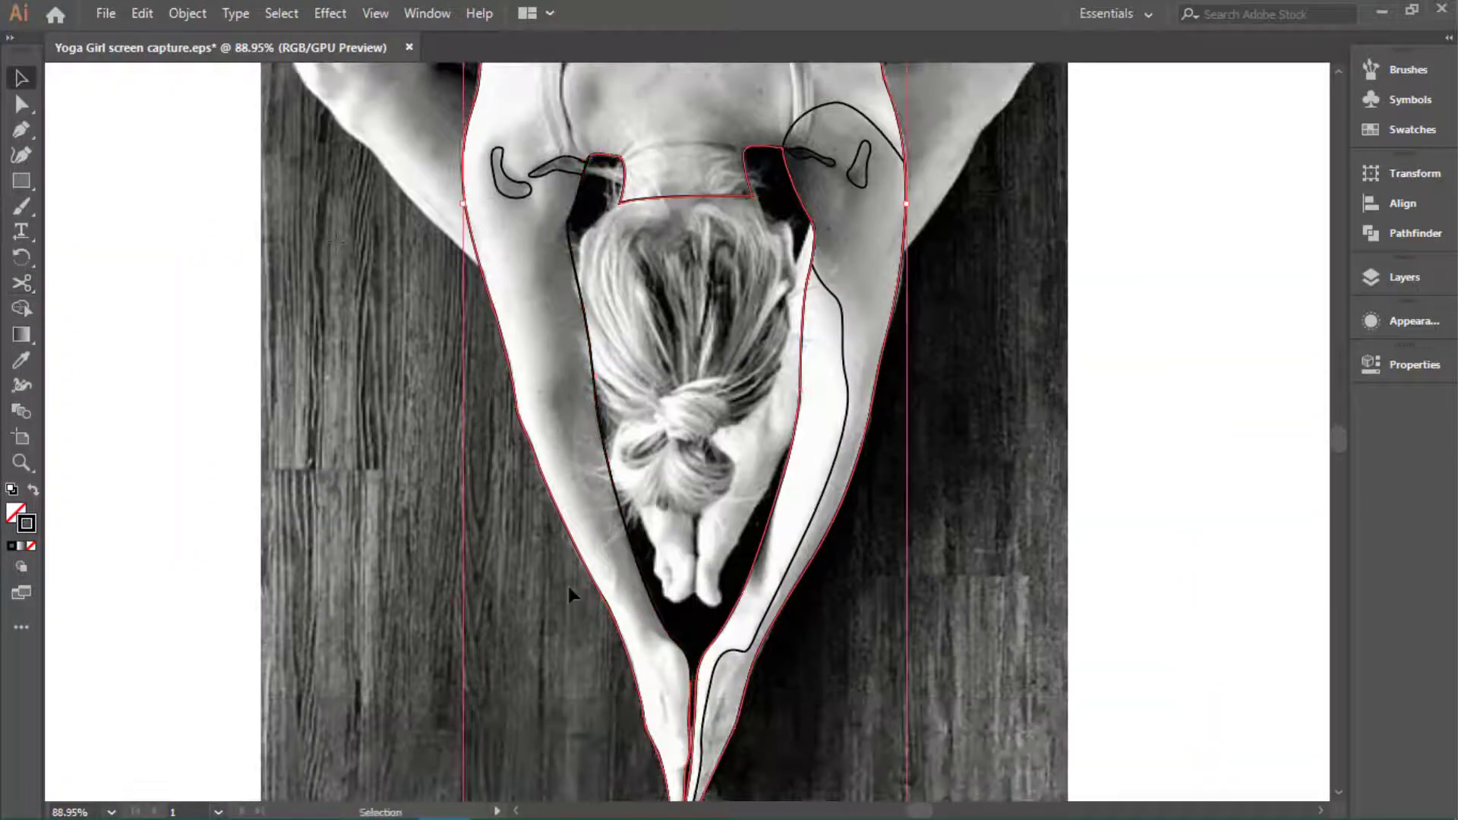
pyautogui.press('p')
pyautogui.scroll(1, 474, 132)
# Step: Trace the inner left arm line from its top down toward the hands and close it
pyautogui.click(597, 220)
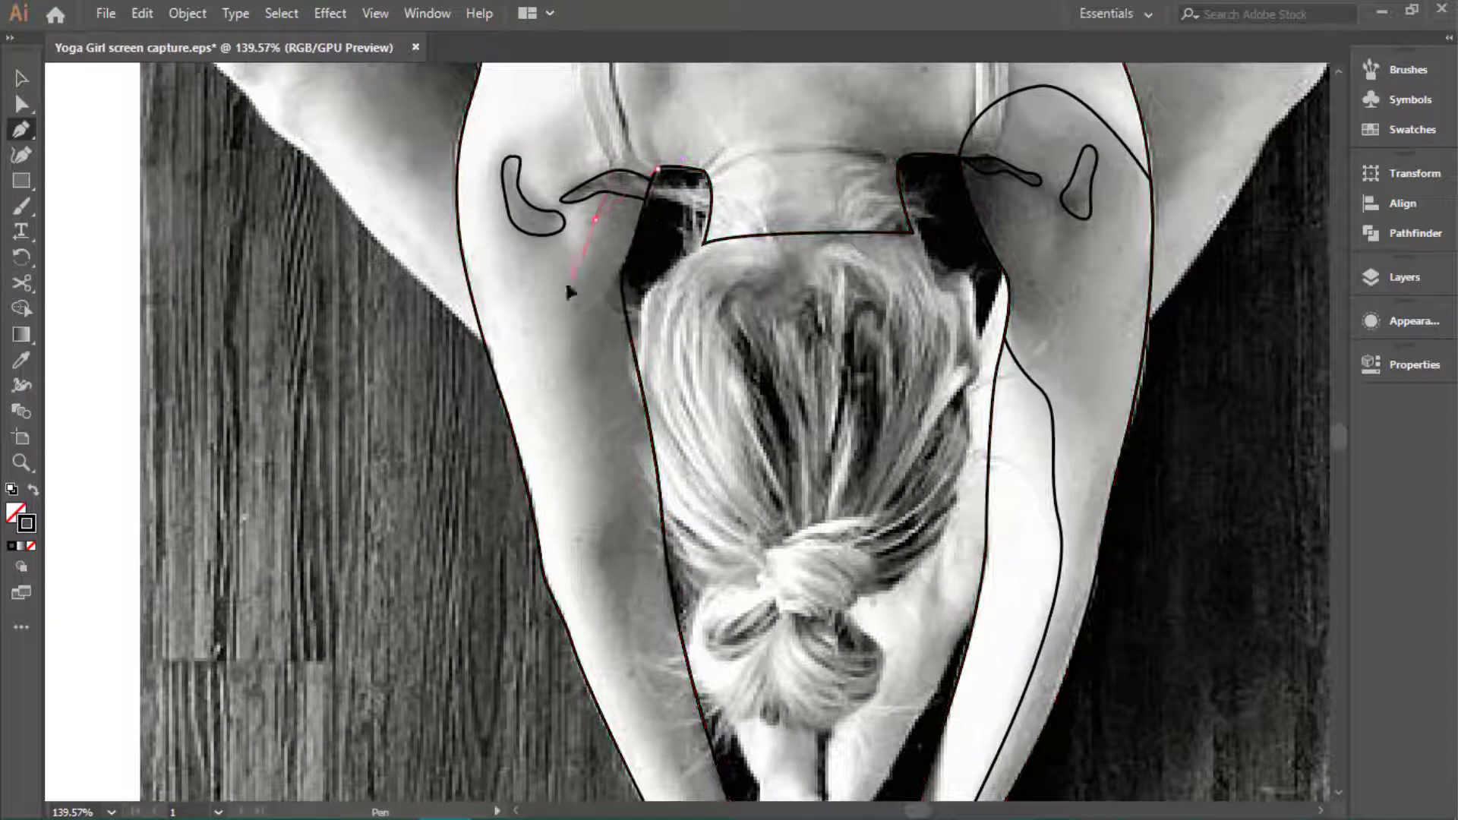
pyautogui.scroll(-3, 605, 579)
pyautogui.scroll(-1, 651, 537)
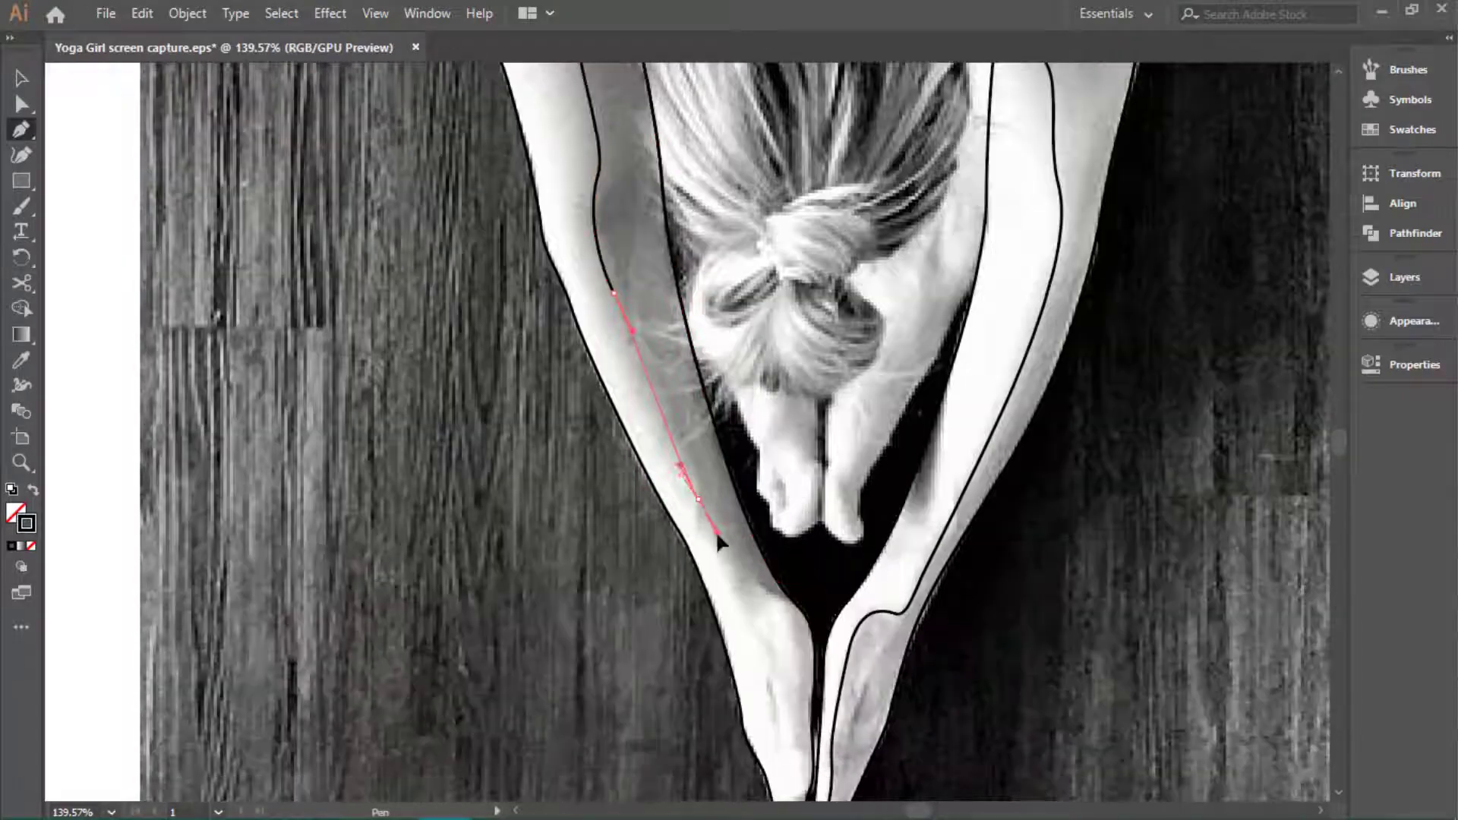
pyautogui.click(717, 534)
pyautogui.click(790, 596)
pyautogui.scroll(-3, 824, 611)
pyautogui.click(797, 576)
pyautogui.scroll(-2, 504, 589)
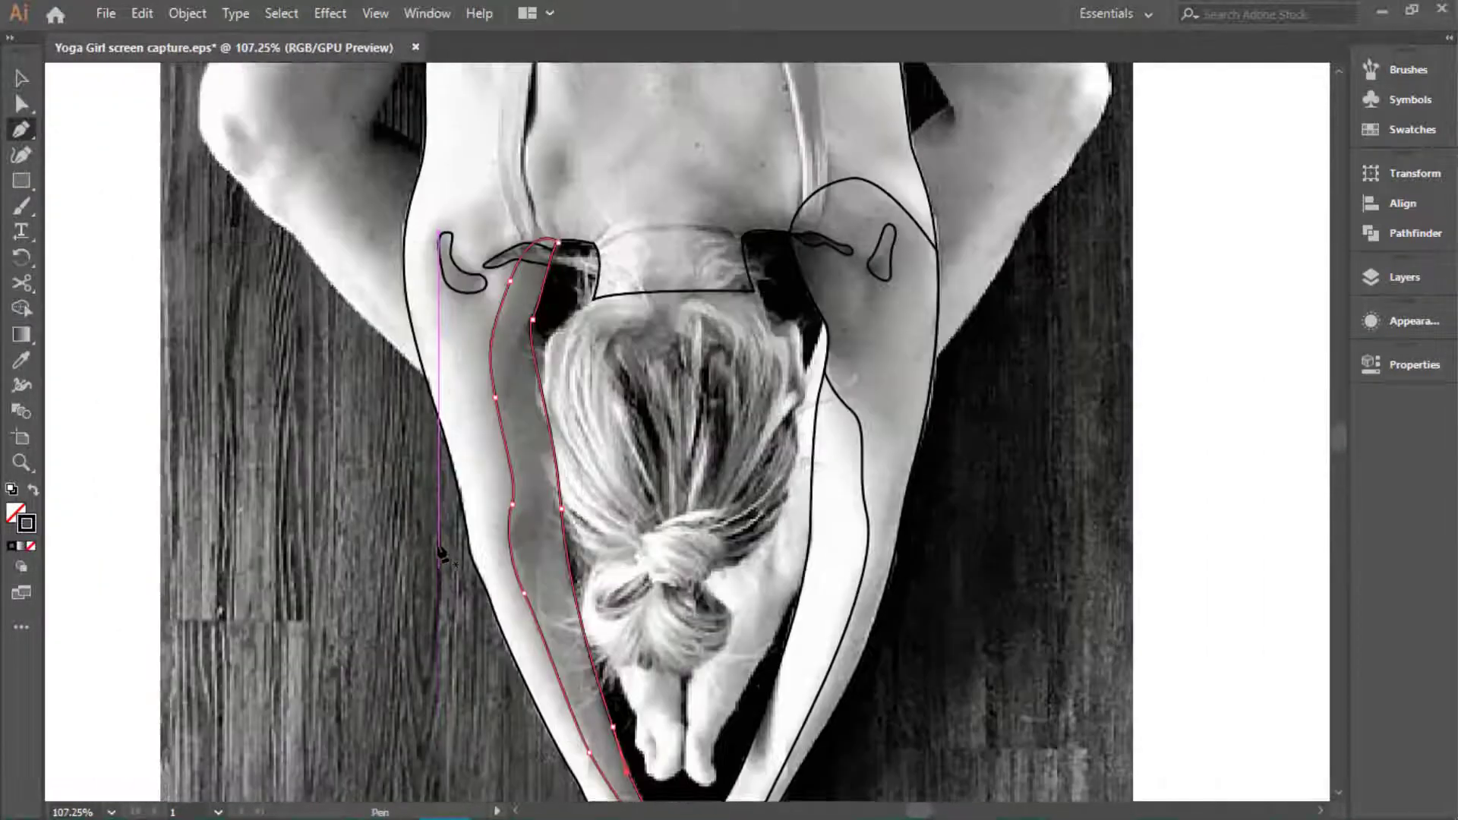
pyautogui.scroll(2, 618, 414)
pyautogui.scroll(3, 617, 414)
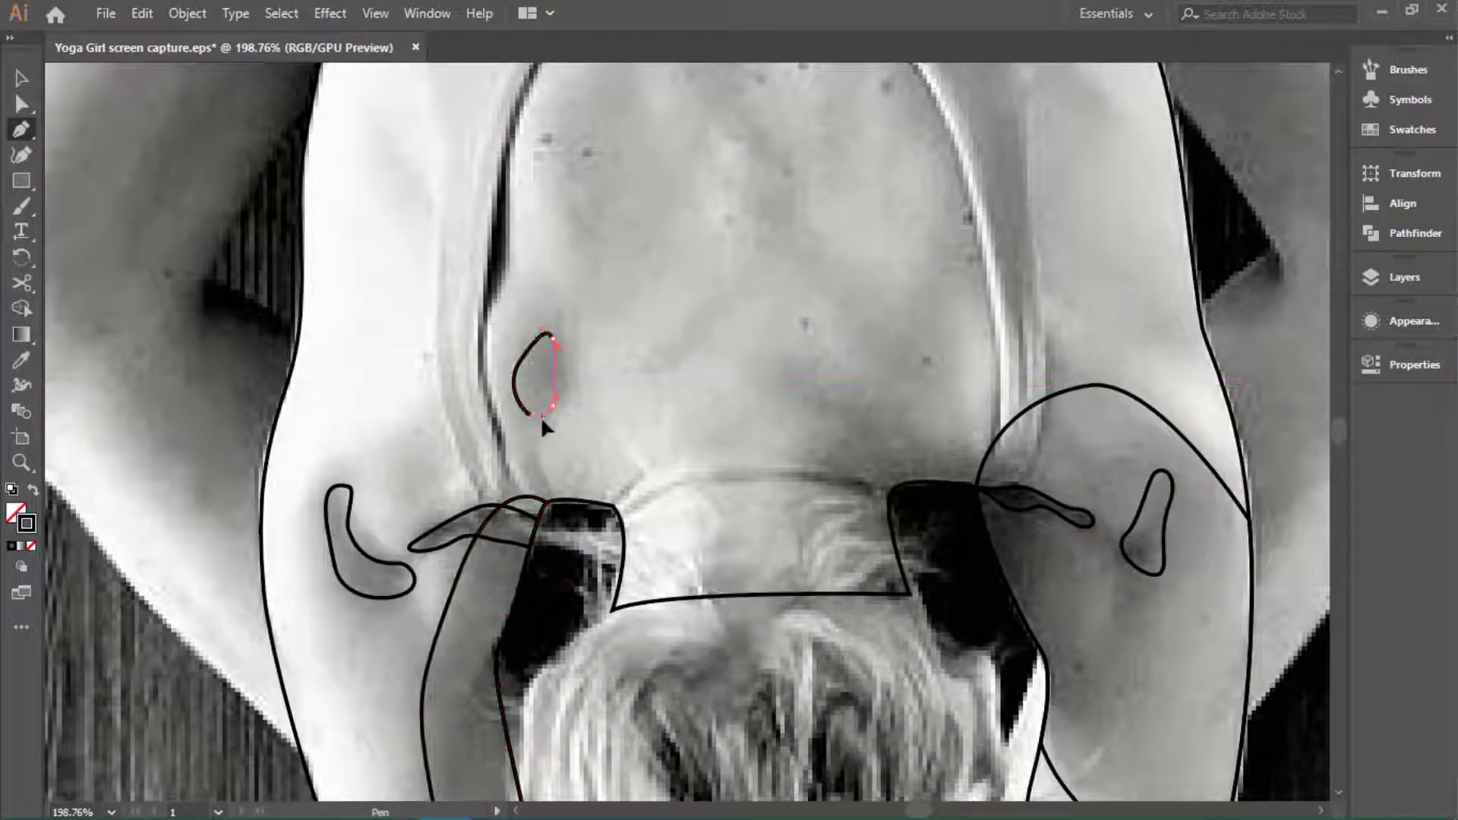
pyautogui.scroll(1, 950, 427)
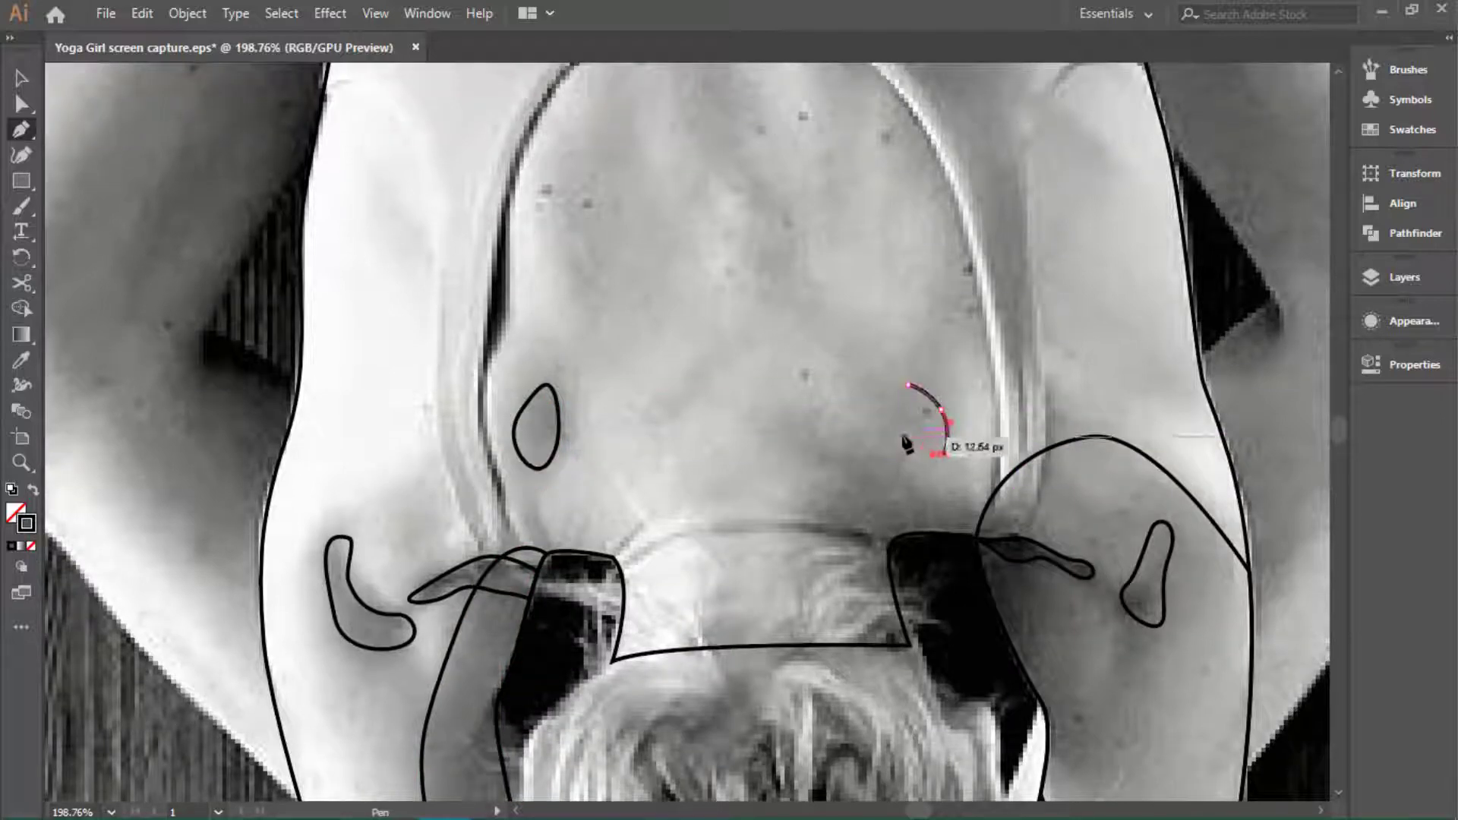
pyautogui.scroll(-1, 714, 462)
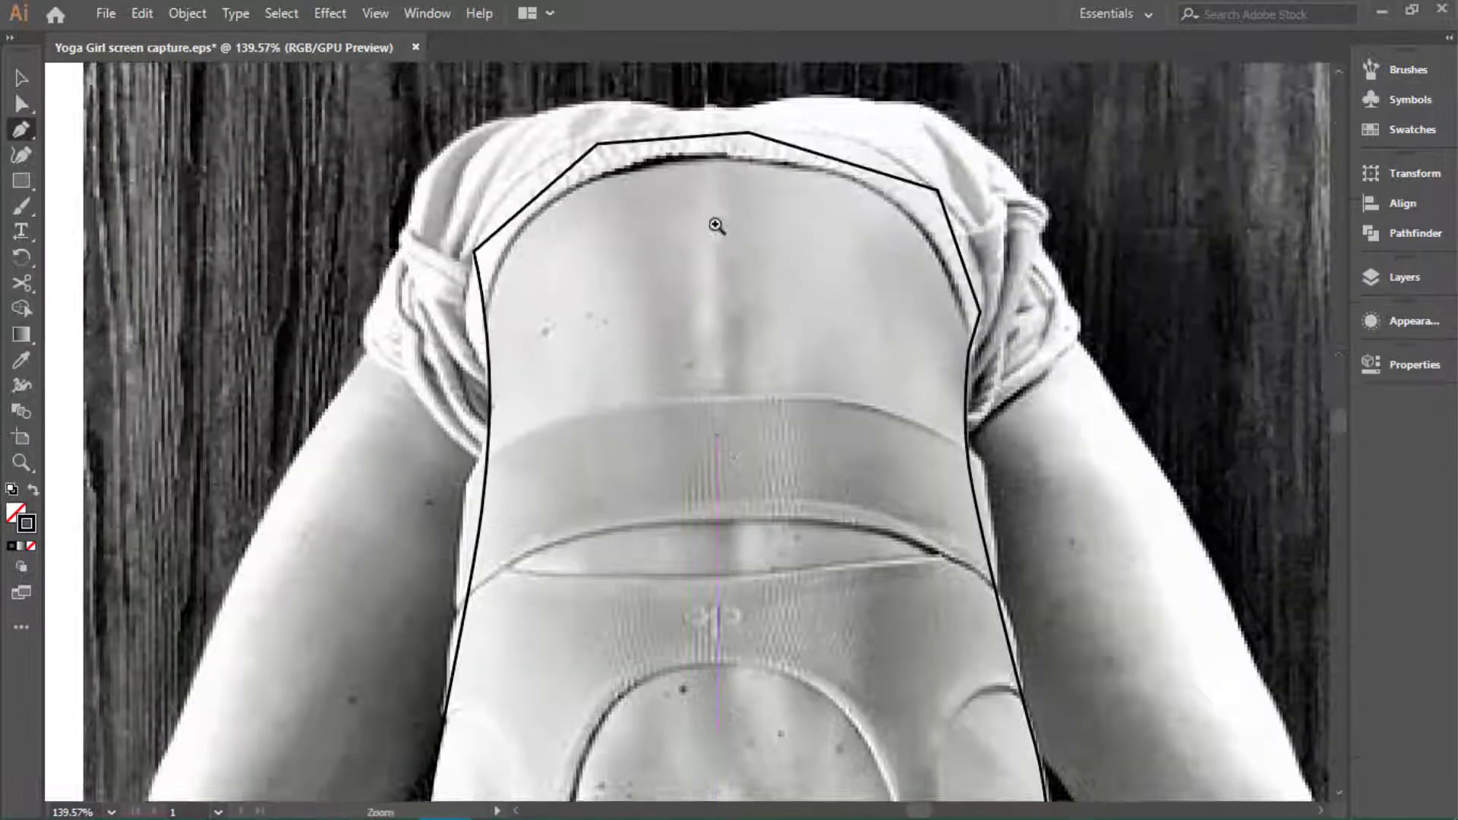
# Step: Trace a closed V-shaped fold and a narrow vertical fold on the shorts with the Pen tool
pyautogui.click(537, 158)
pyautogui.click(583, 253)
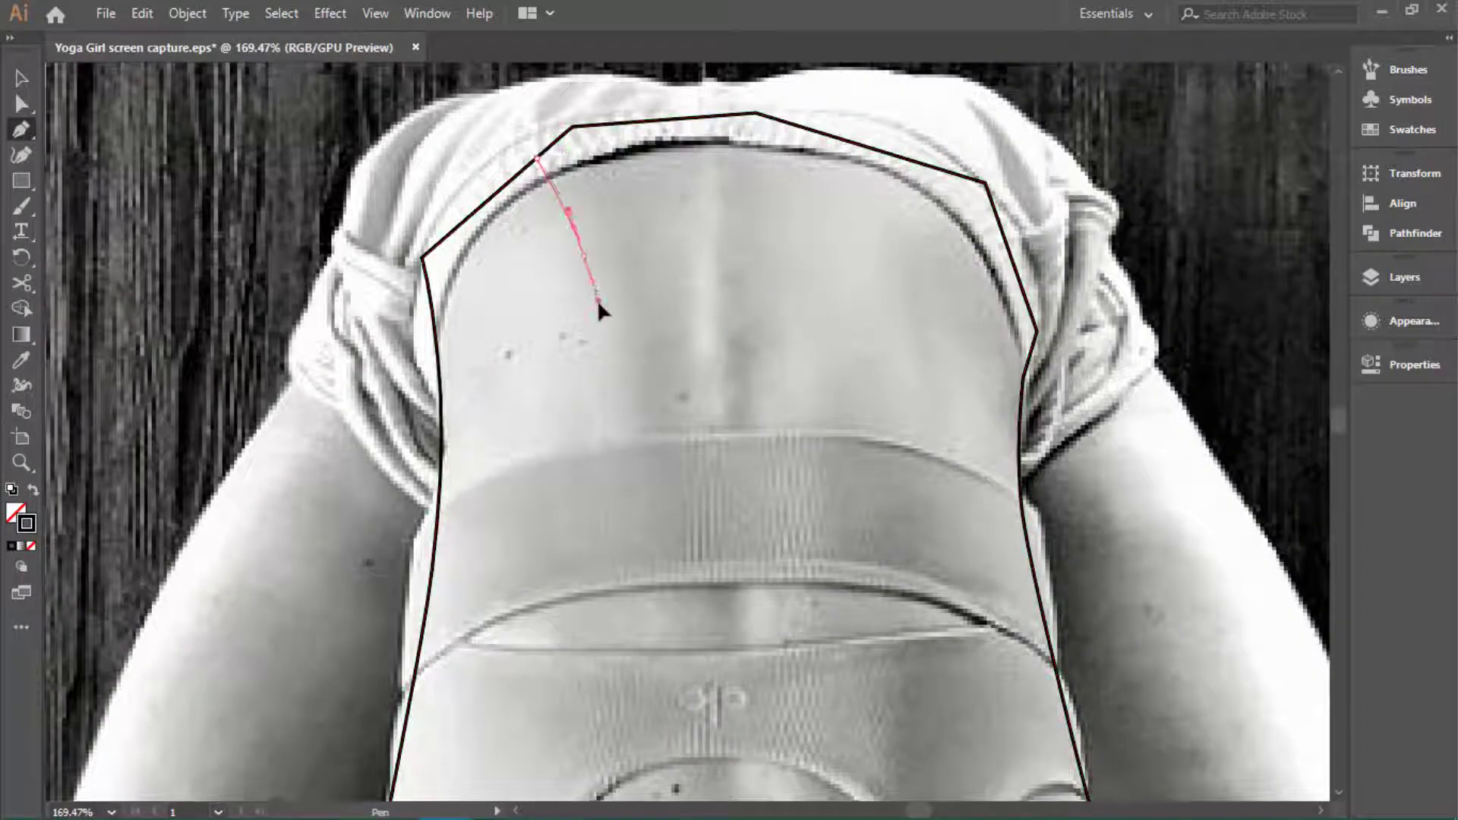
pyautogui.click(598, 307)
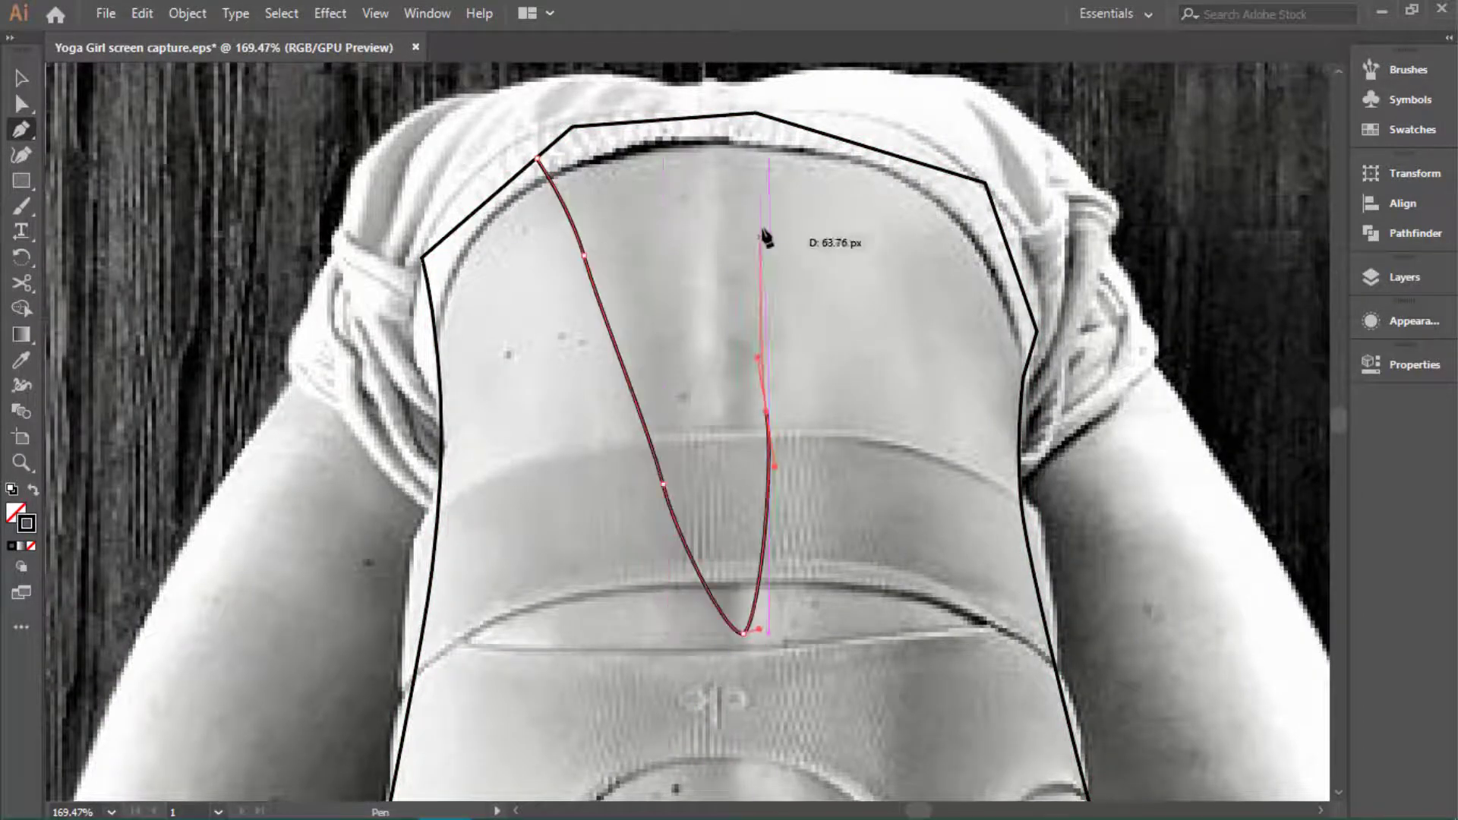
pyautogui.click(771, 117)
pyautogui.click(537, 276)
pyautogui.scroll(2, 771, 223)
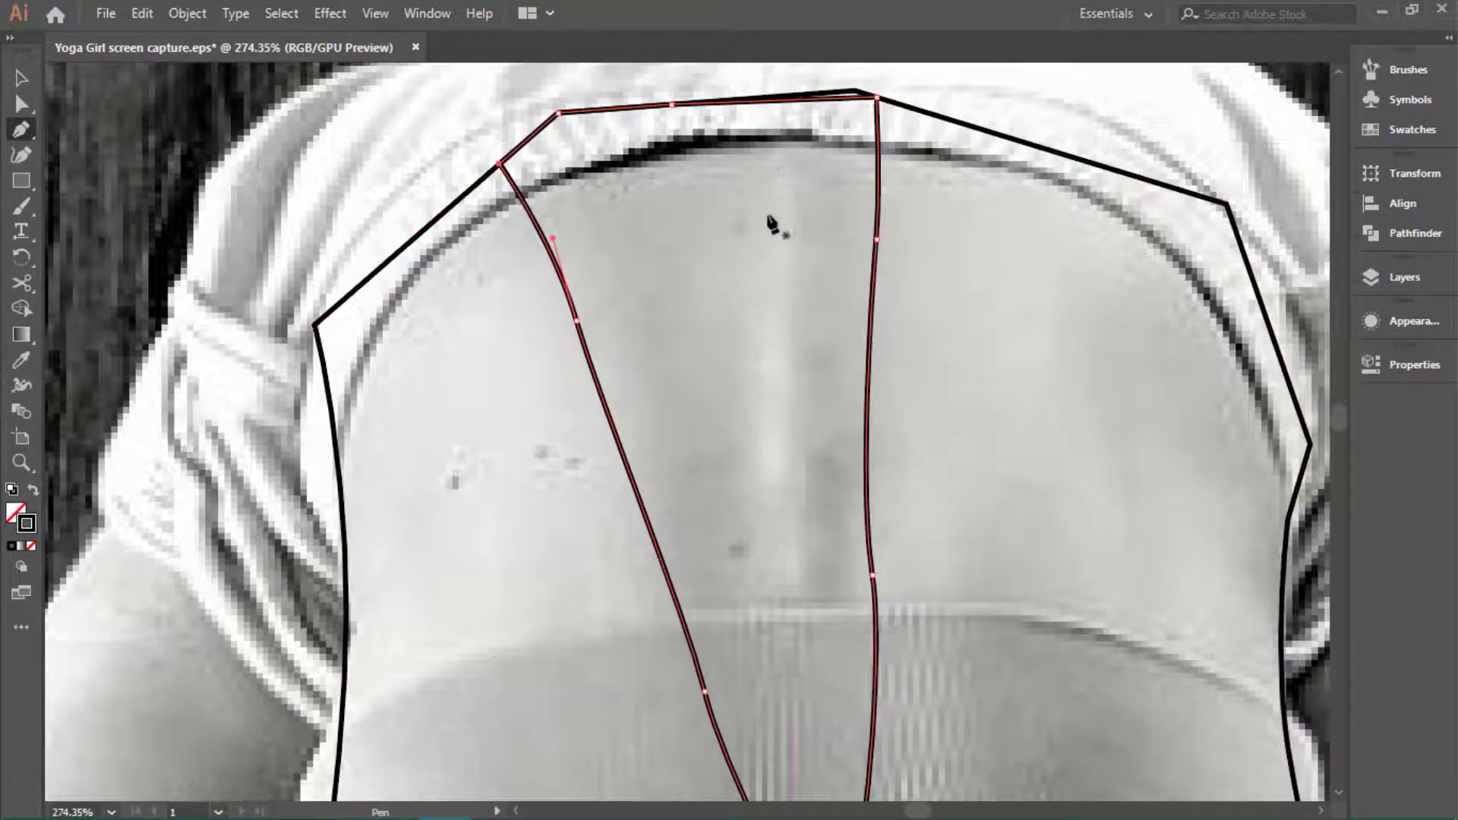
pyautogui.click(795, 152)
pyautogui.click(797, 316)
pyautogui.scroll(-2, 805, 426)
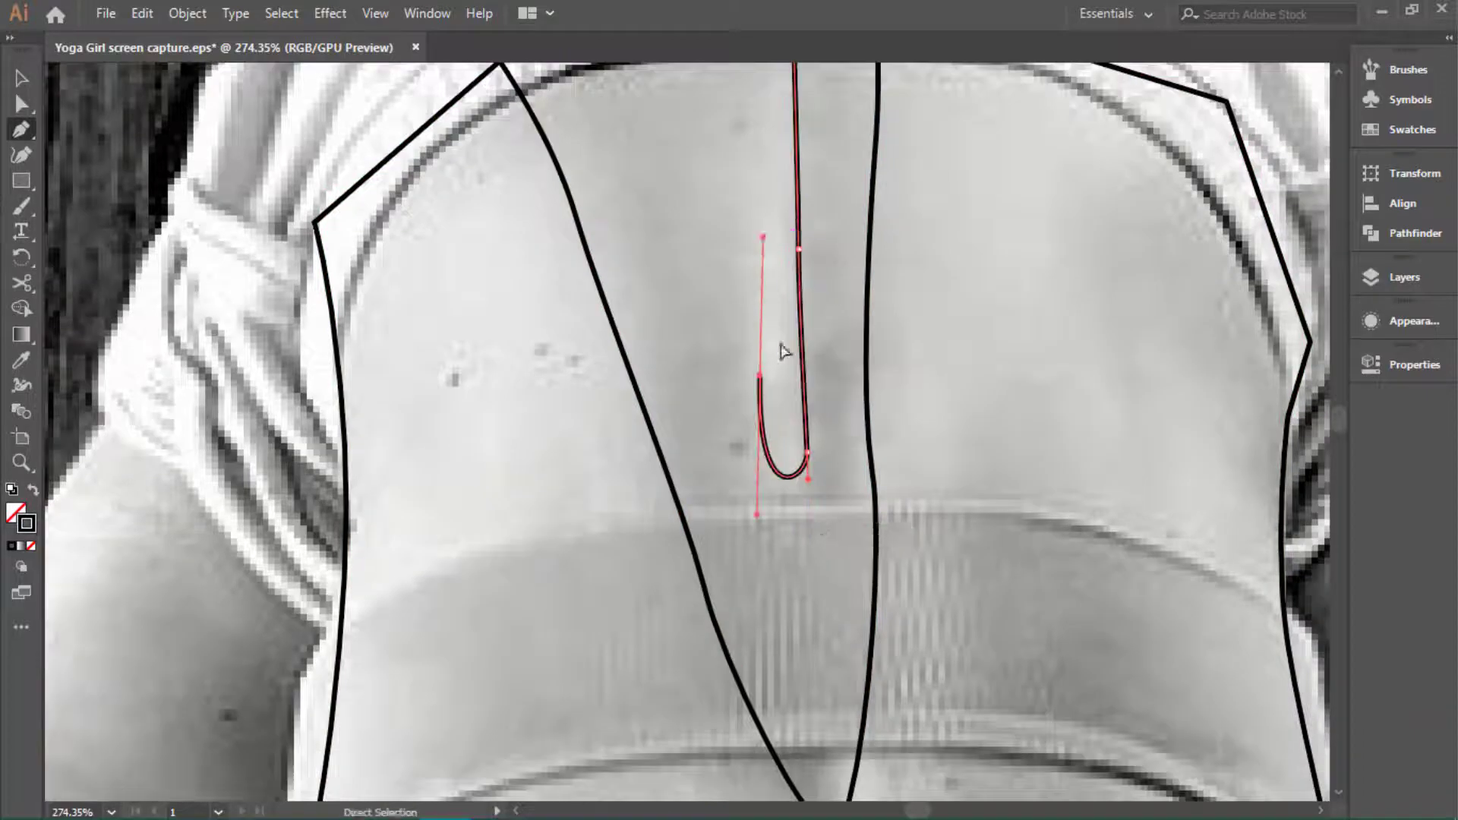
pyautogui.scroll(2, 771, 312)
pyautogui.scroll(2, 759, 254)
pyautogui.moveTo(782, 237); pyautogui.dragTo(854, 289)
pyautogui.scroll(-5, 549, 379)
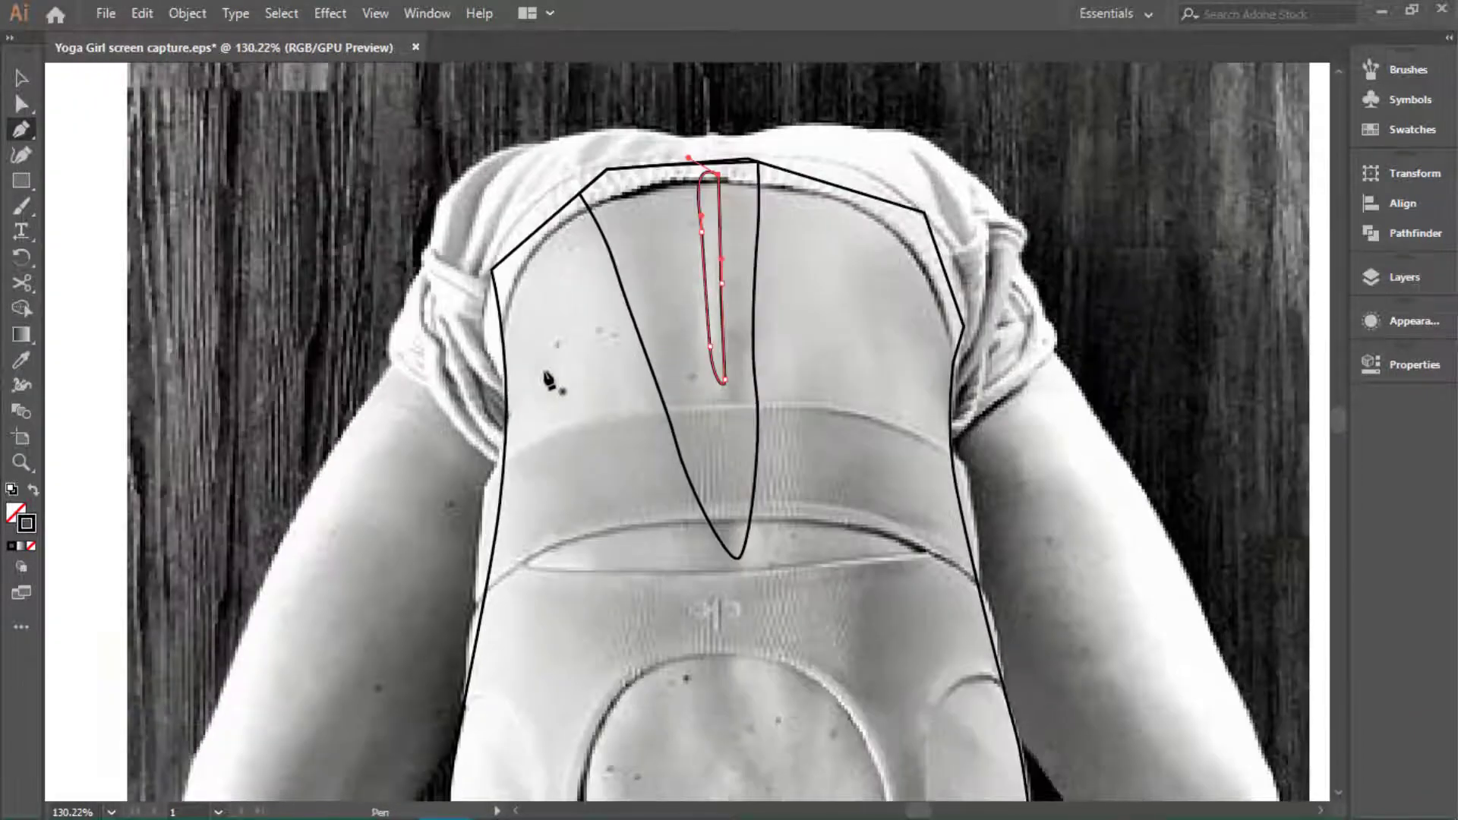
pyautogui.scroll(4, 954, 281)
# Step: Trace a closed fold shape along the right side of the shorts
pyautogui.click(948, 499)
pyautogui.click(953, 425)
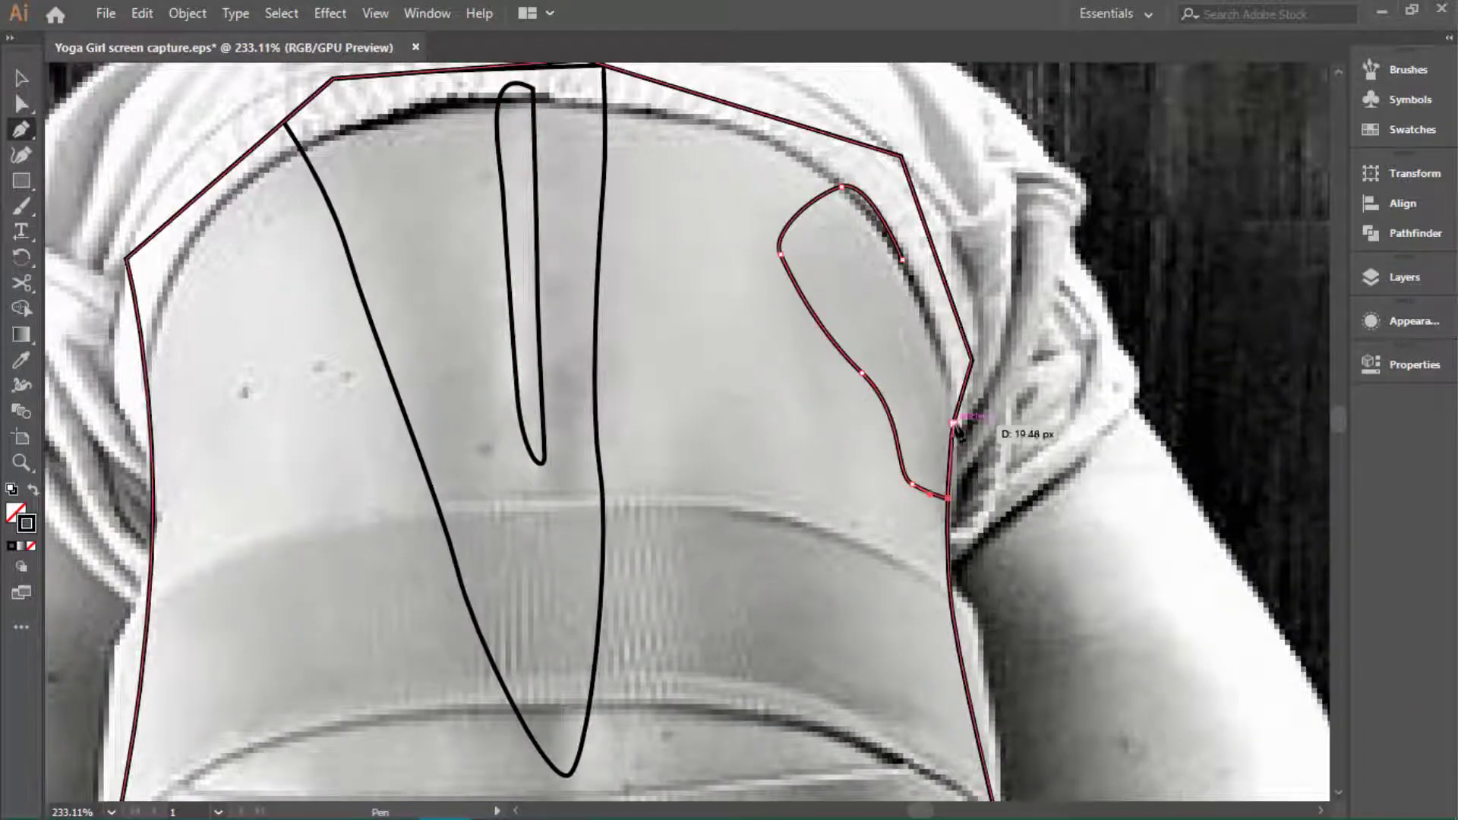
pyautogui.click(972, 359)
pyautogui.click(903, 259)
pyautogui.scroll(-3, 558, 256)
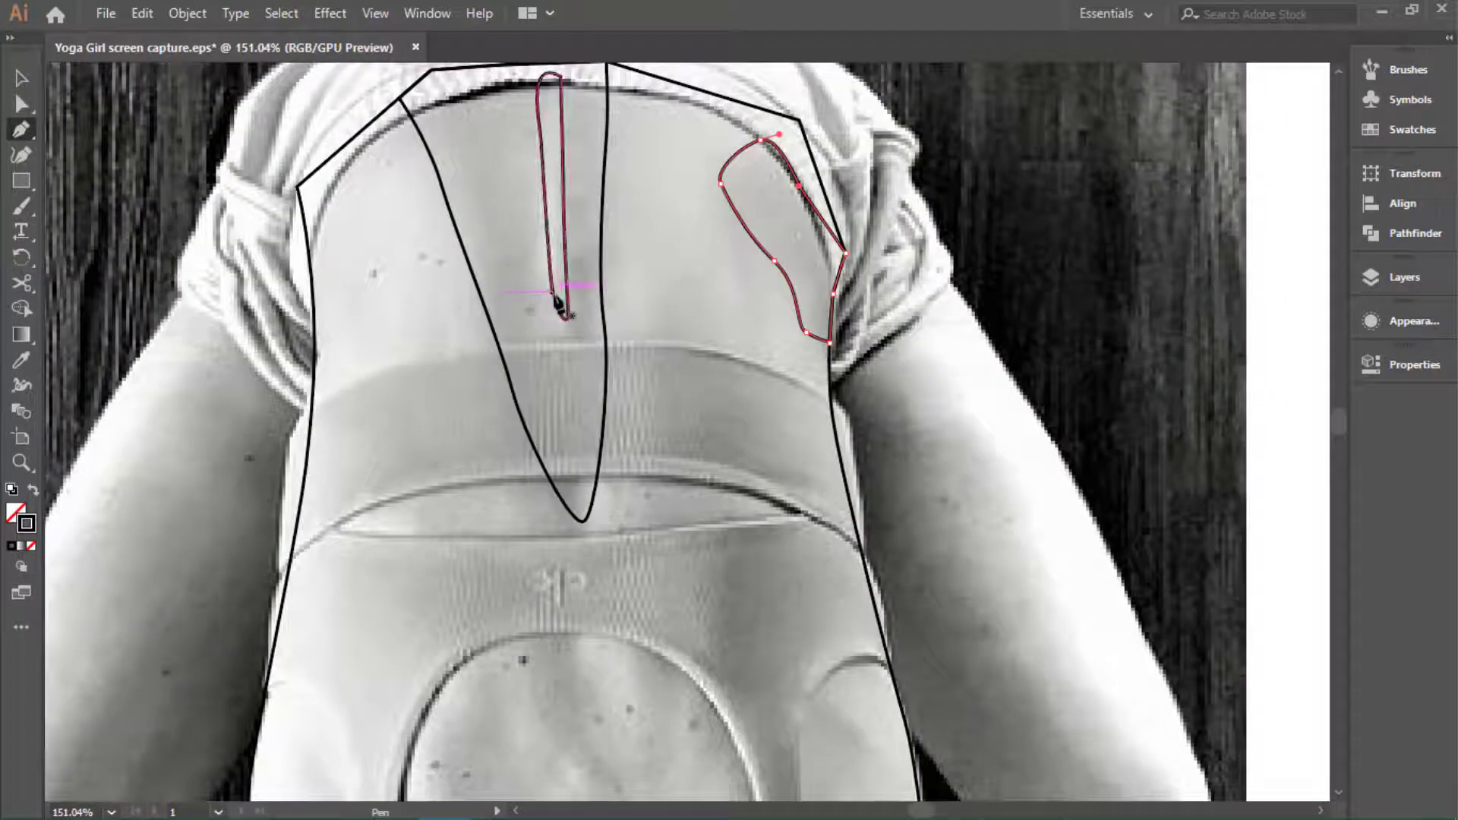
pyautogui.scroll(-5, 562, 308)
pyautogui.scroll(3, 562, 307)
pyautogui.hscroll(3, 684, 380)
# Step: Draw a small closed teardrop shadow shape on the back beside the strap
pyautogui.click(737, 331)
pyautogui.moveTo(767, 377); pyautogui.dragTo(790, 399)
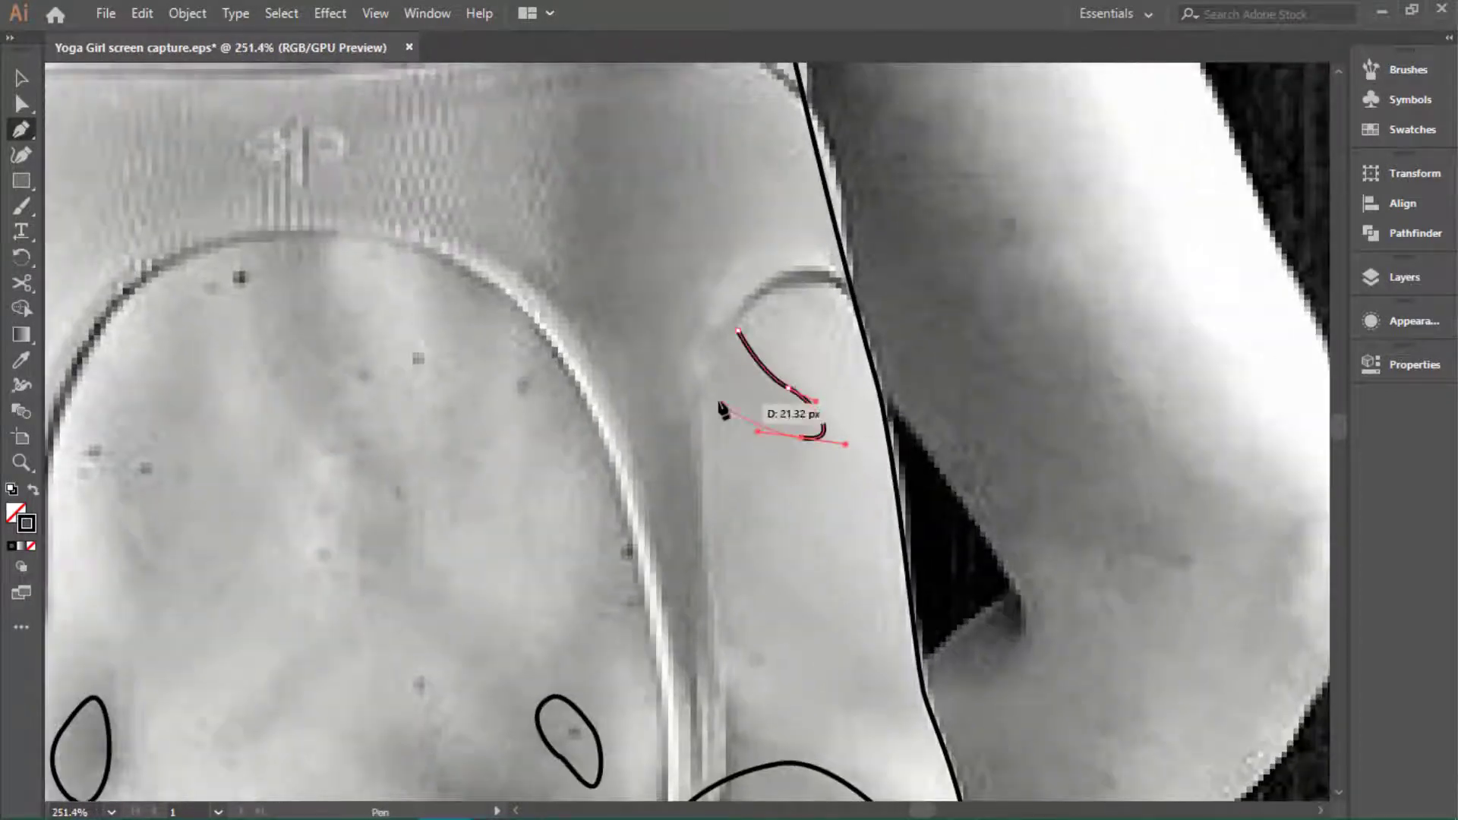
pyautogui.scroll(-2, 818, 531)
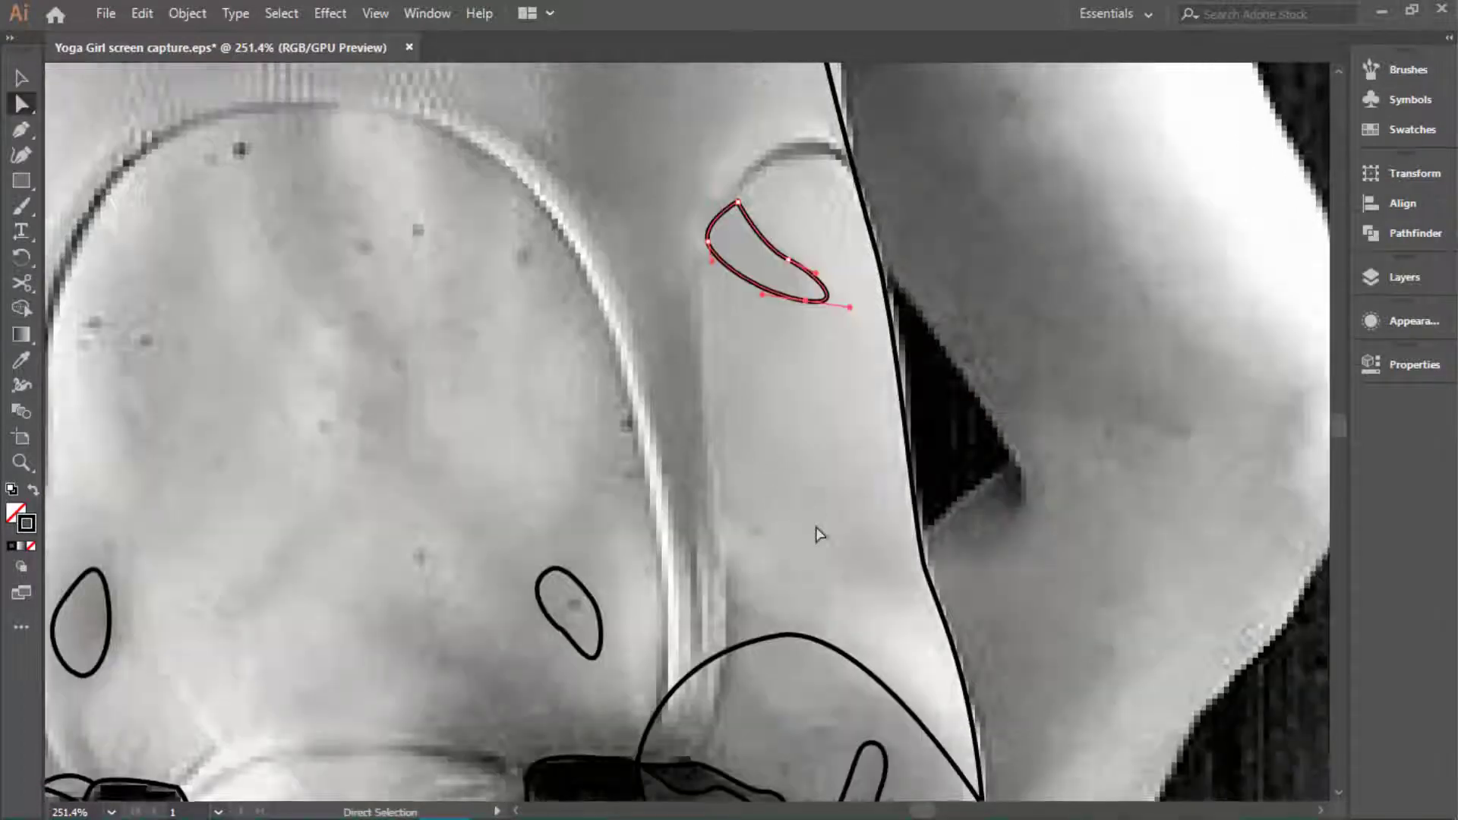
pyautogui.scroll(-3, 873, 539)
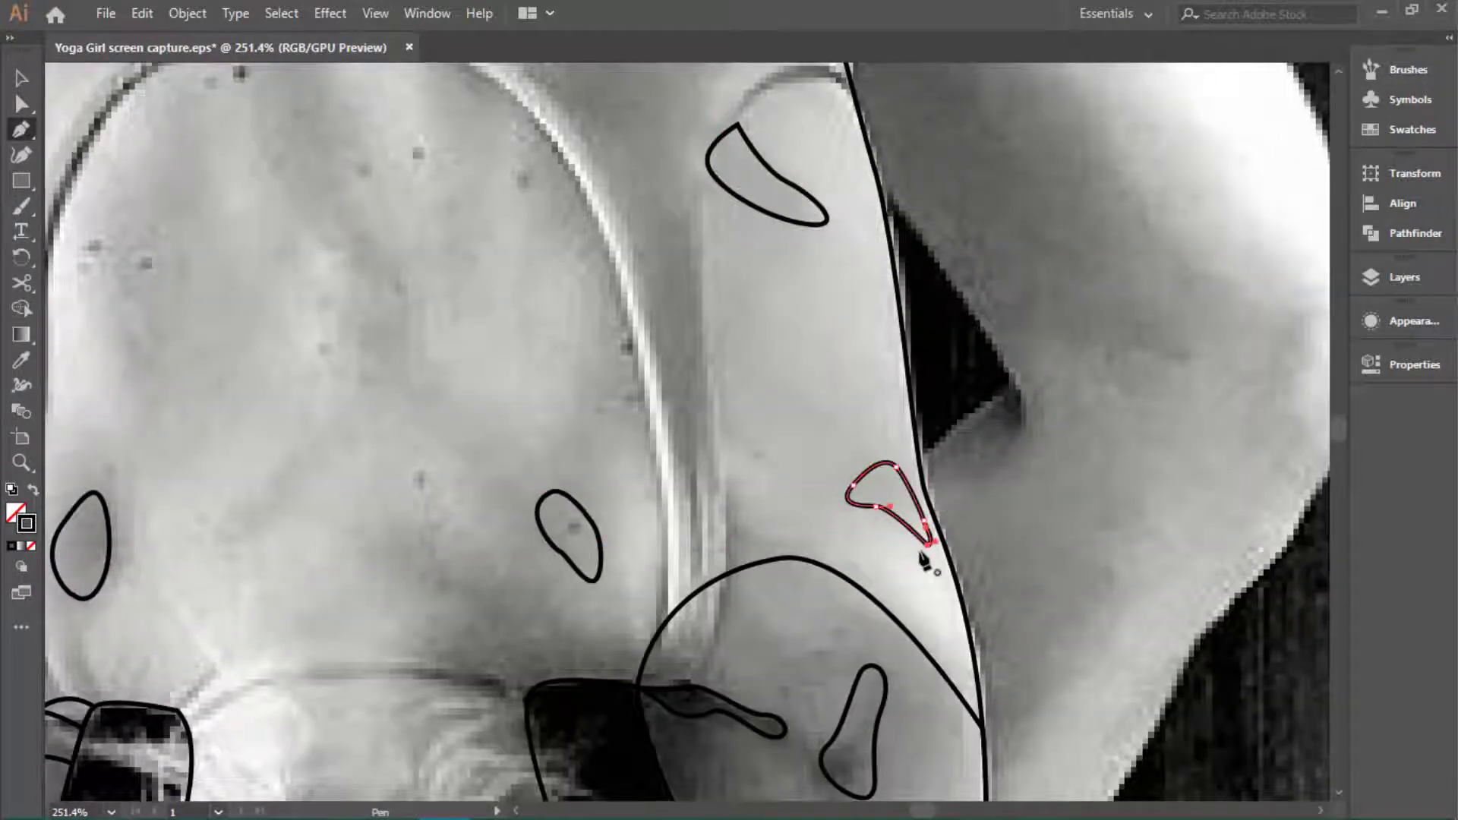
pyautogui.scroll(-1, 1005, 526)
pyautogui.scroll(-1, 1014, 486)
pyautogui.scroll(-1, 1013, 494)
pyautogui.scroll(-2, 1016, 503)
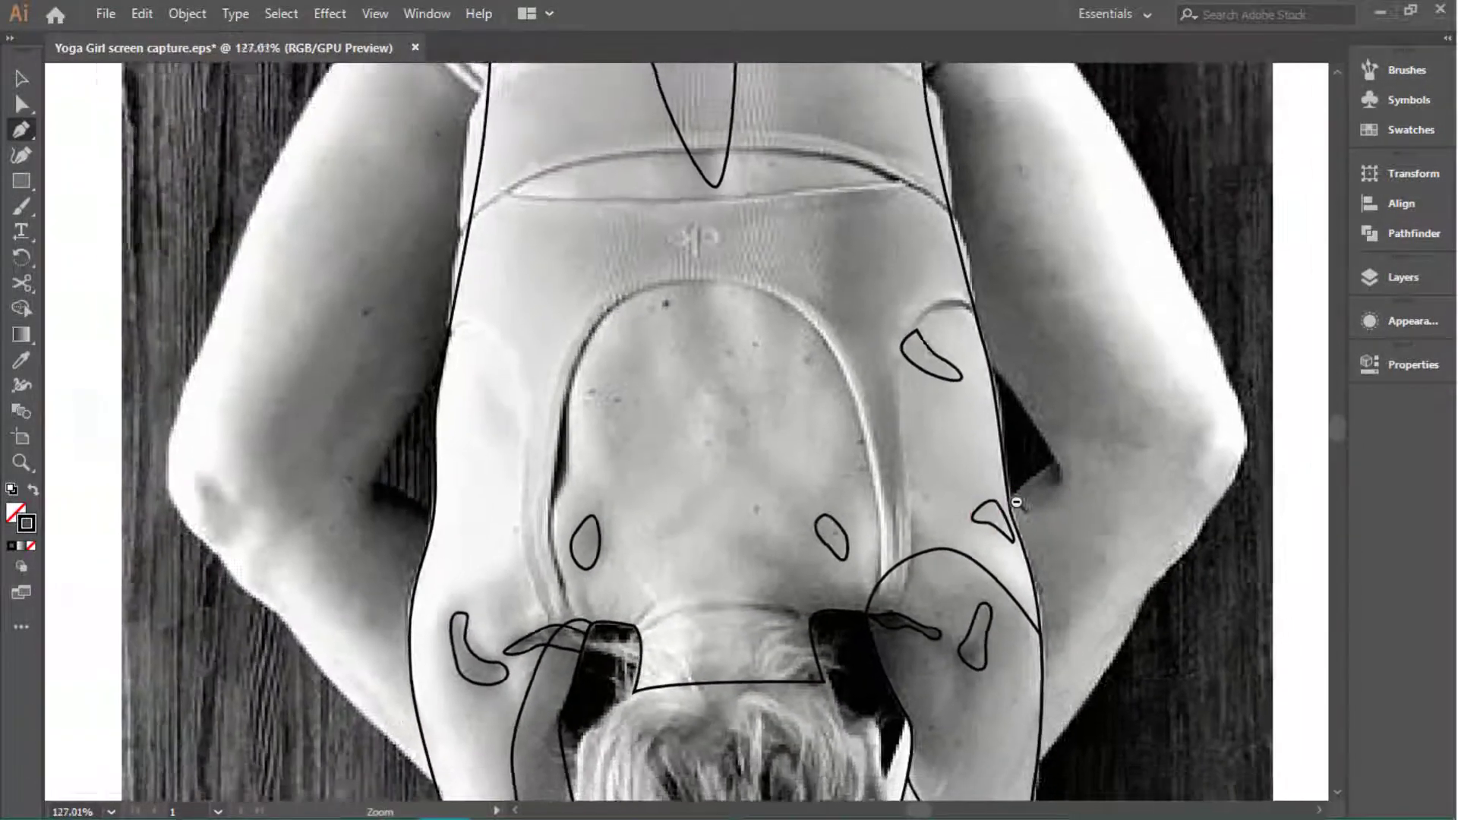
pyautogui.scroll(2, 524, 441)
pyautogui.scroll(2, 486, 433)
pyautogui.scroll(1, 531, 410)
pyautogui.click(574, 384)
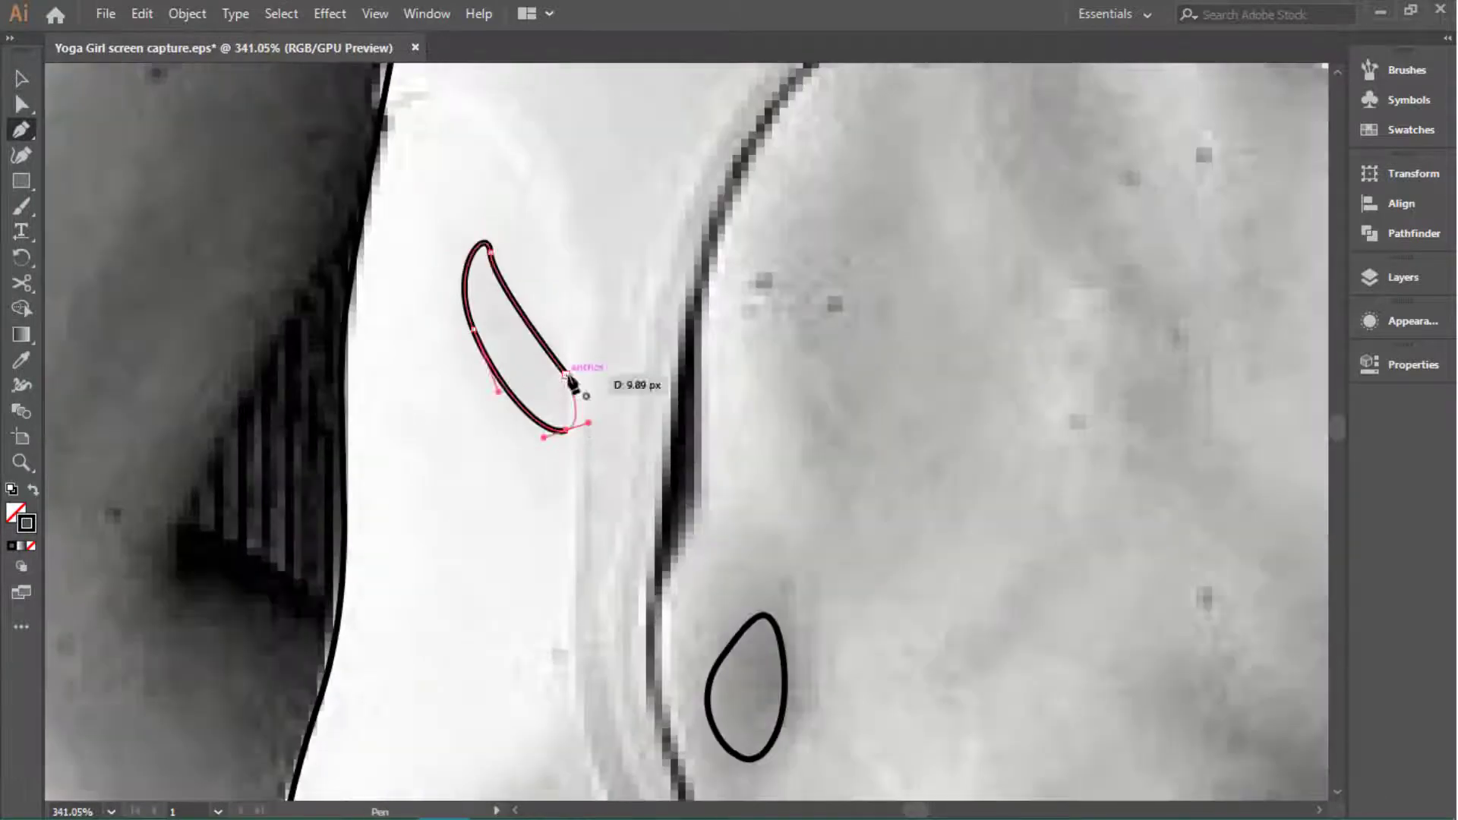
pyautogui.scroll(-4, 683, 456)
pyautogui.scroll(1, 971, 560)
pyautogui.scroll(5, 972, 560)
# Step: Draw a curve above the neckline following the collar
pyautogui.click(661, 510)
pyautogui.moveTo(1078, 478); pyautogui.dragTo(1319, 585)
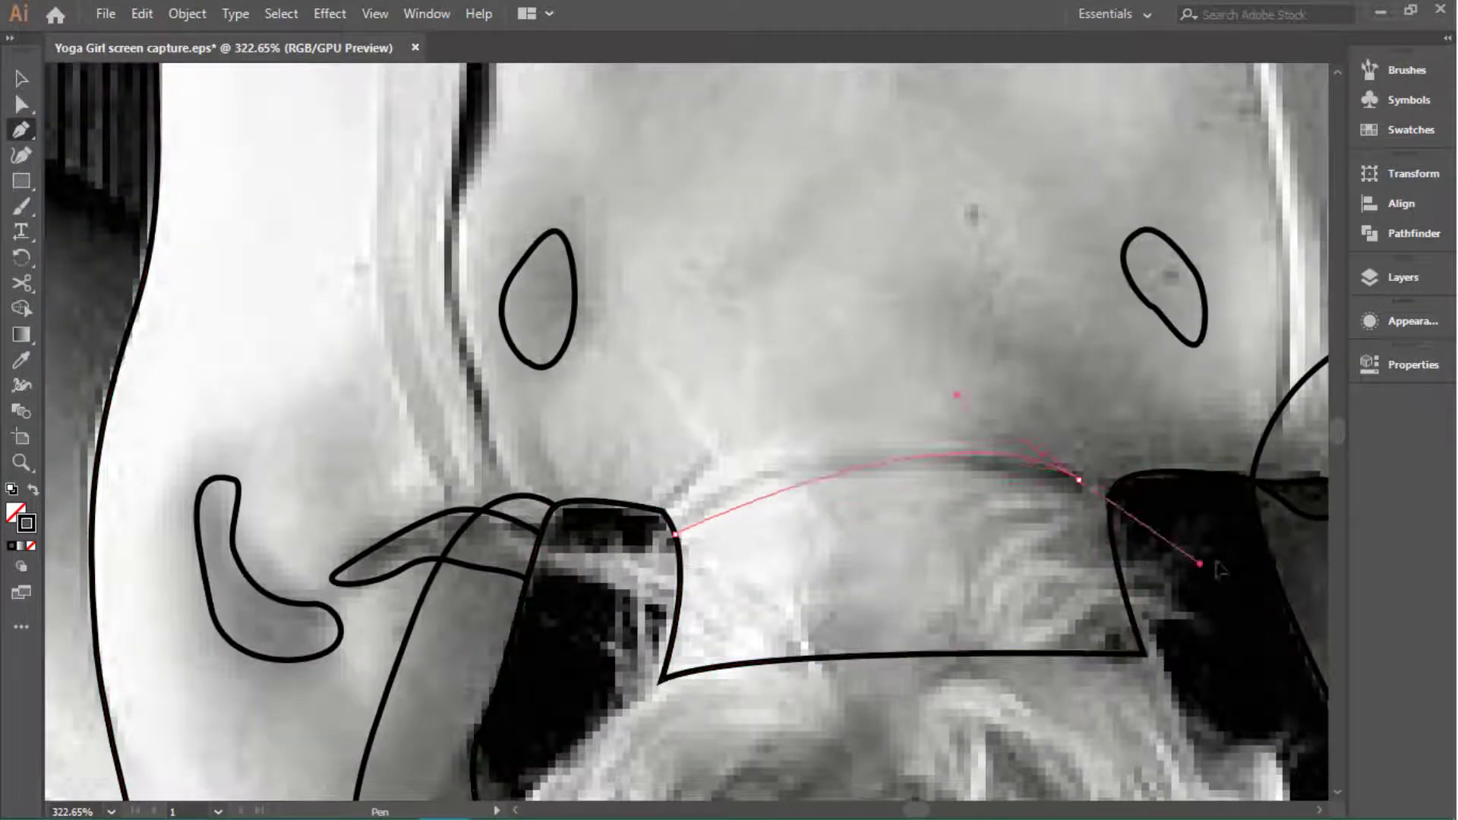
pyautogui.scroll(-3, 707, 468)
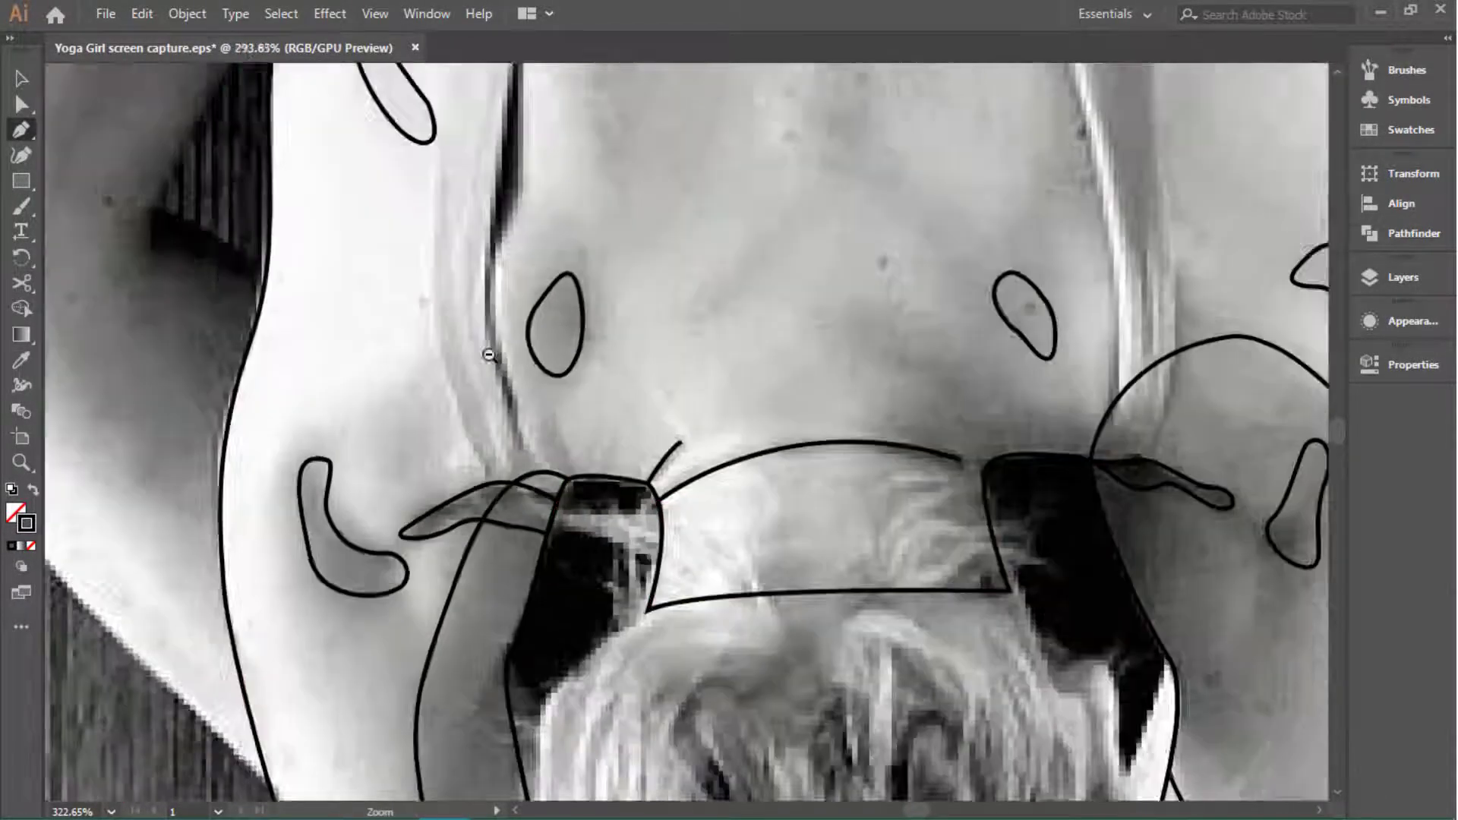
pyautogui.scroll(-3, 488, 348)
pyautogui.scroll(-2, 325, 367)
pyautogui.scroll(-2, 639, 697)
pyautogui.scroll(7, 639, 697)
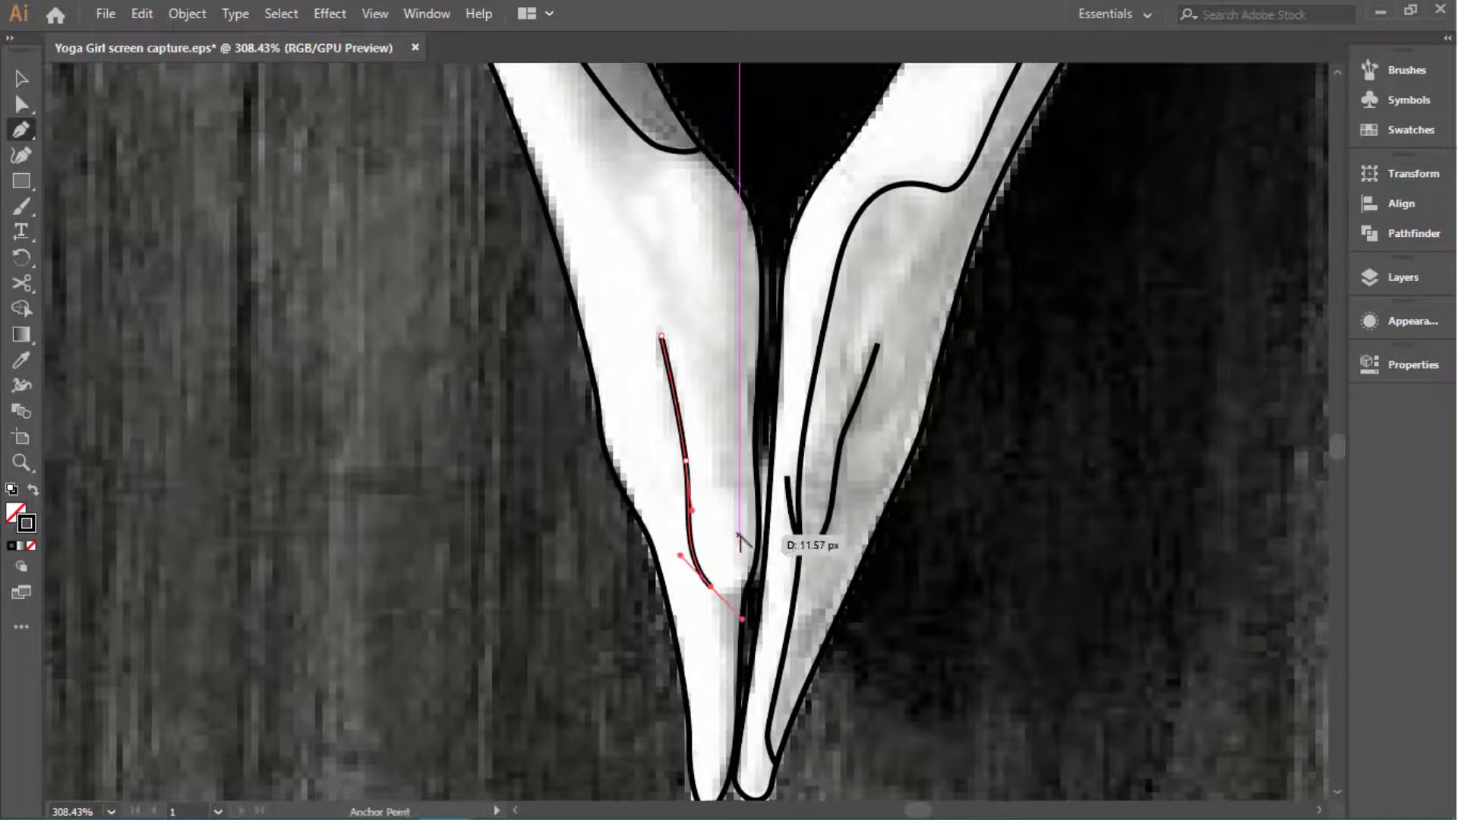
pyautogui.scroll(-4, 741, 541)
pyautogui.scroll(3, 521, 554)
pyautogui.scroll(-2, 521, 417)
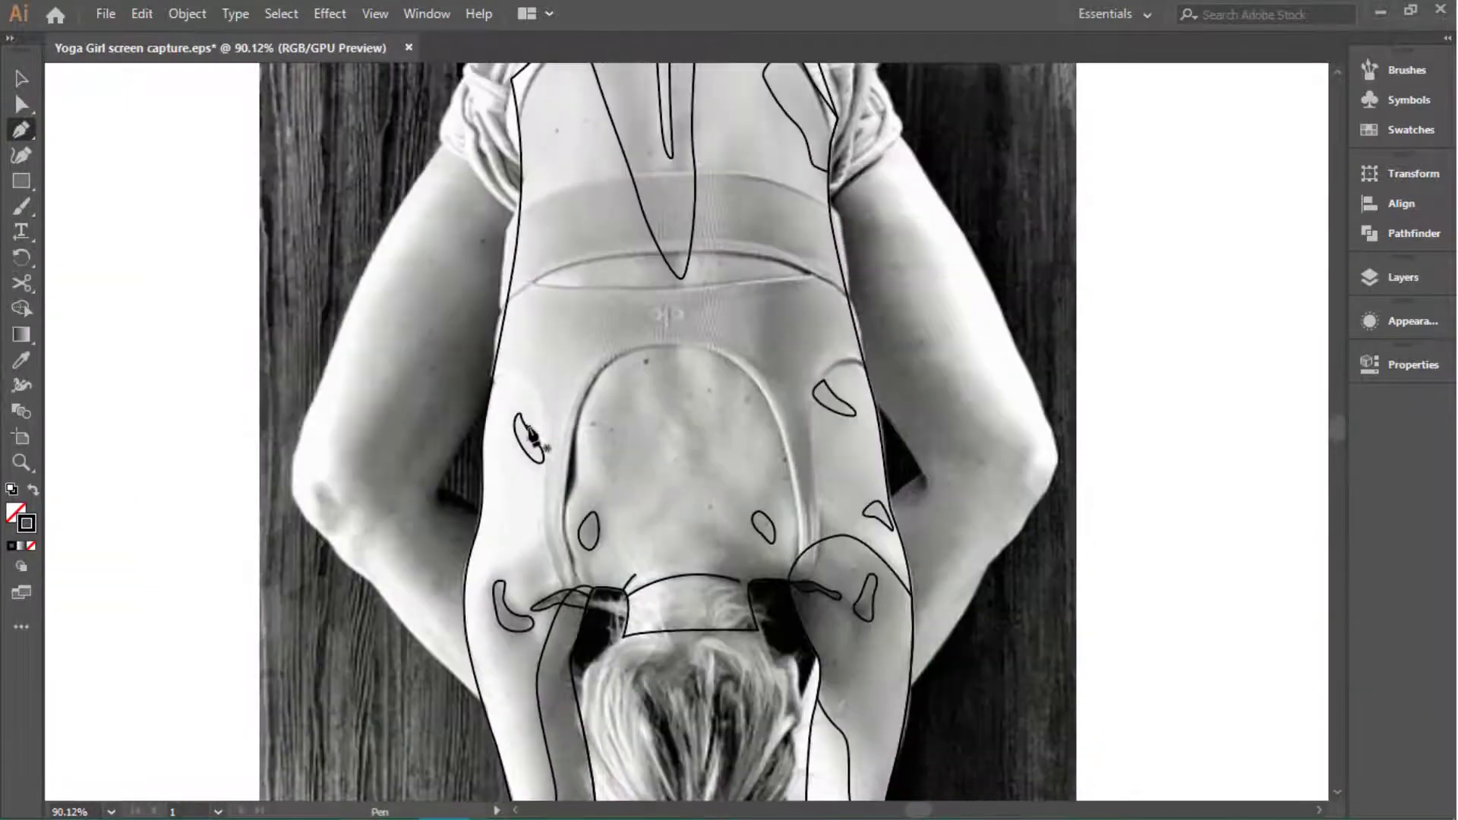
# Step: Make the body layer's outlines visible in the Layers panel
pyautogui.click(1402, 280)
pyautogui.click(1048, 358)
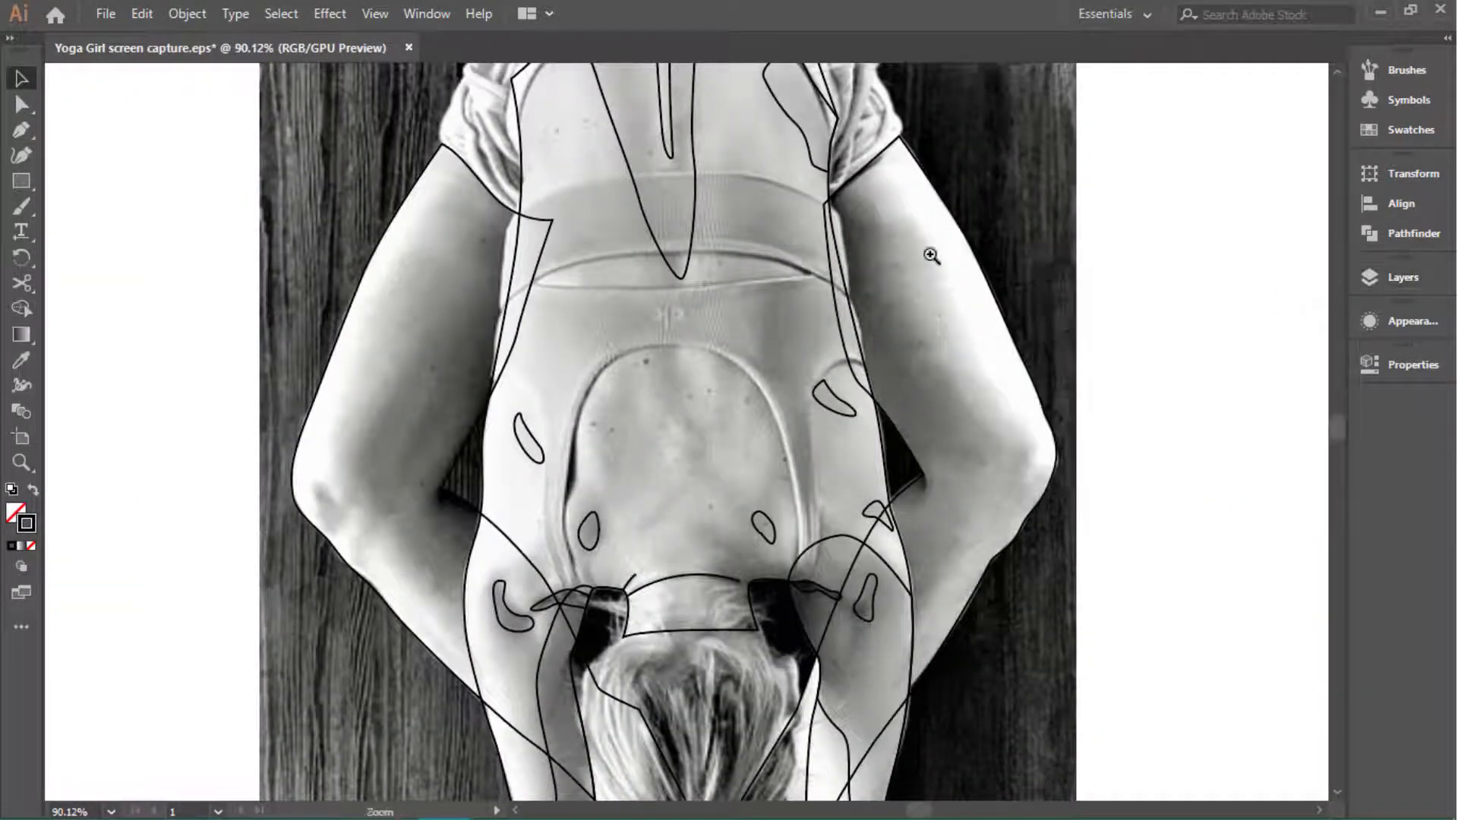
pyautogui.scroll(2, 896, 465)
pyautogui.scroll(-2, 896, 465)
pyautogui.scroll(-1, 874, 328)
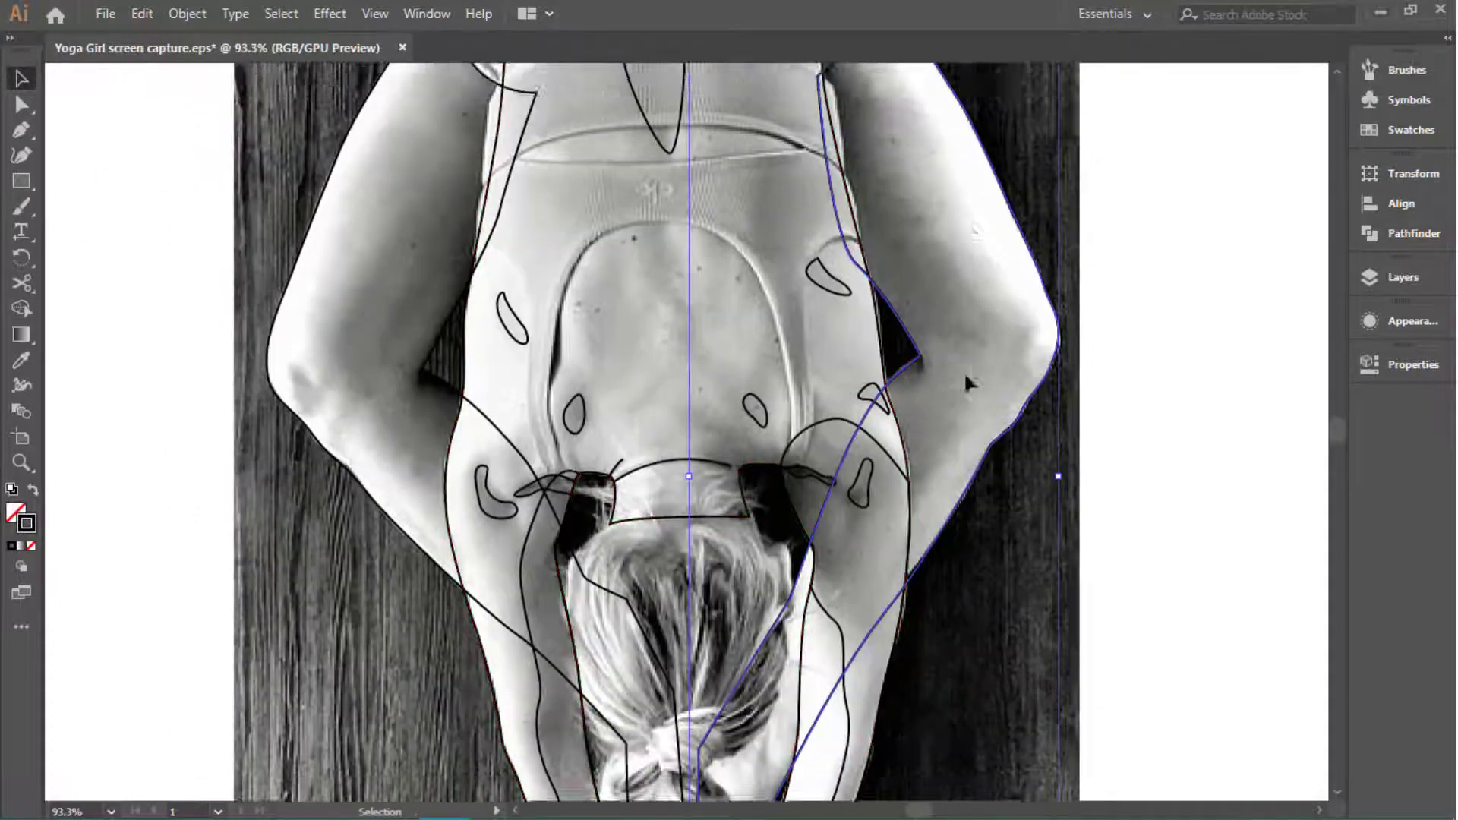
# Step: Cut the arm outline path apart with the Scissors tool, then return to the Pen
pyautogui.press('c')
pyautogui.click(895, 161)
pyautogui.scroll(-3, 993, 417)
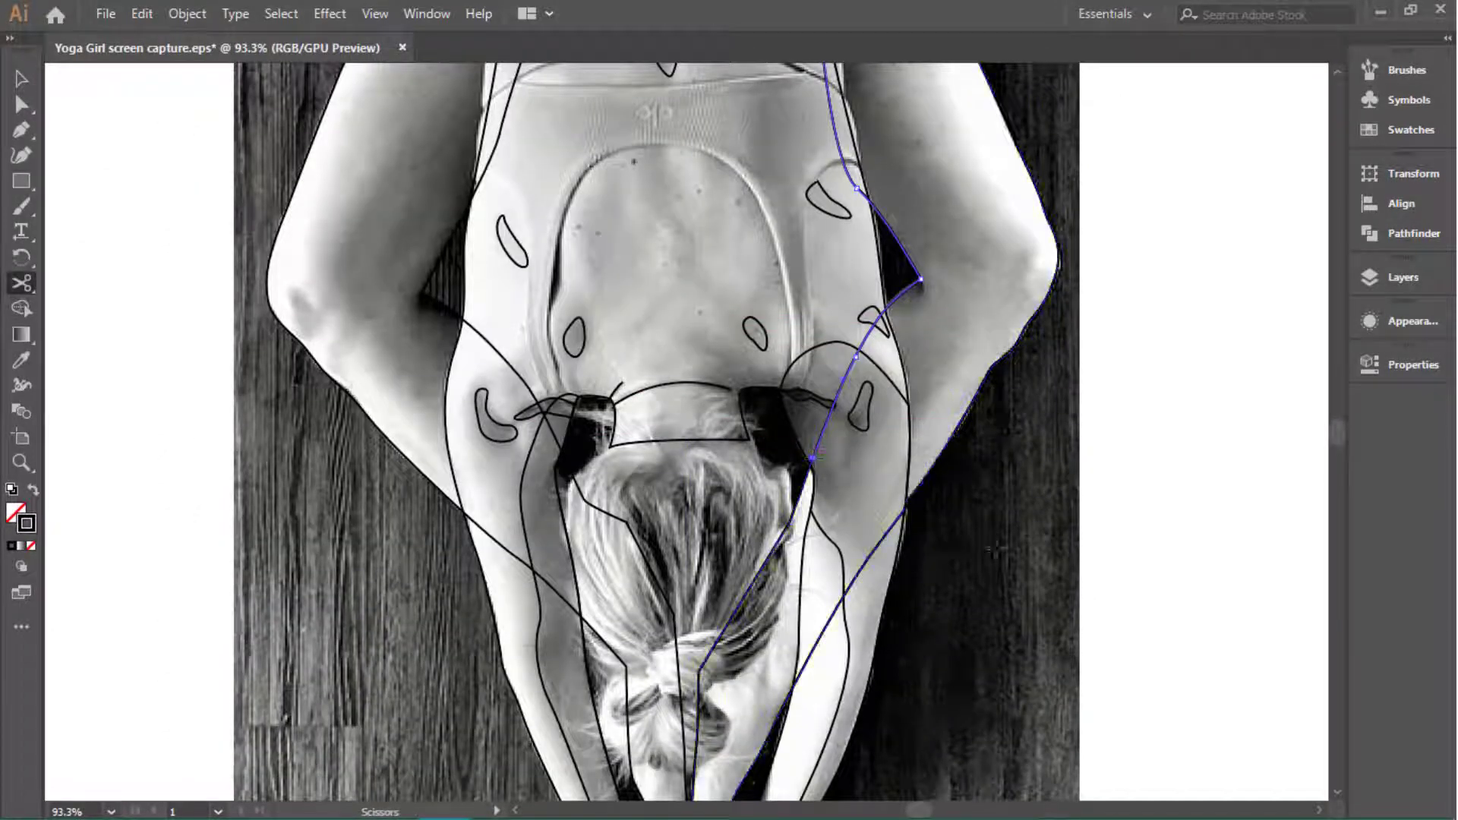
pyautogui.scroll(3, 941, 357)
pyautogui.press('p')
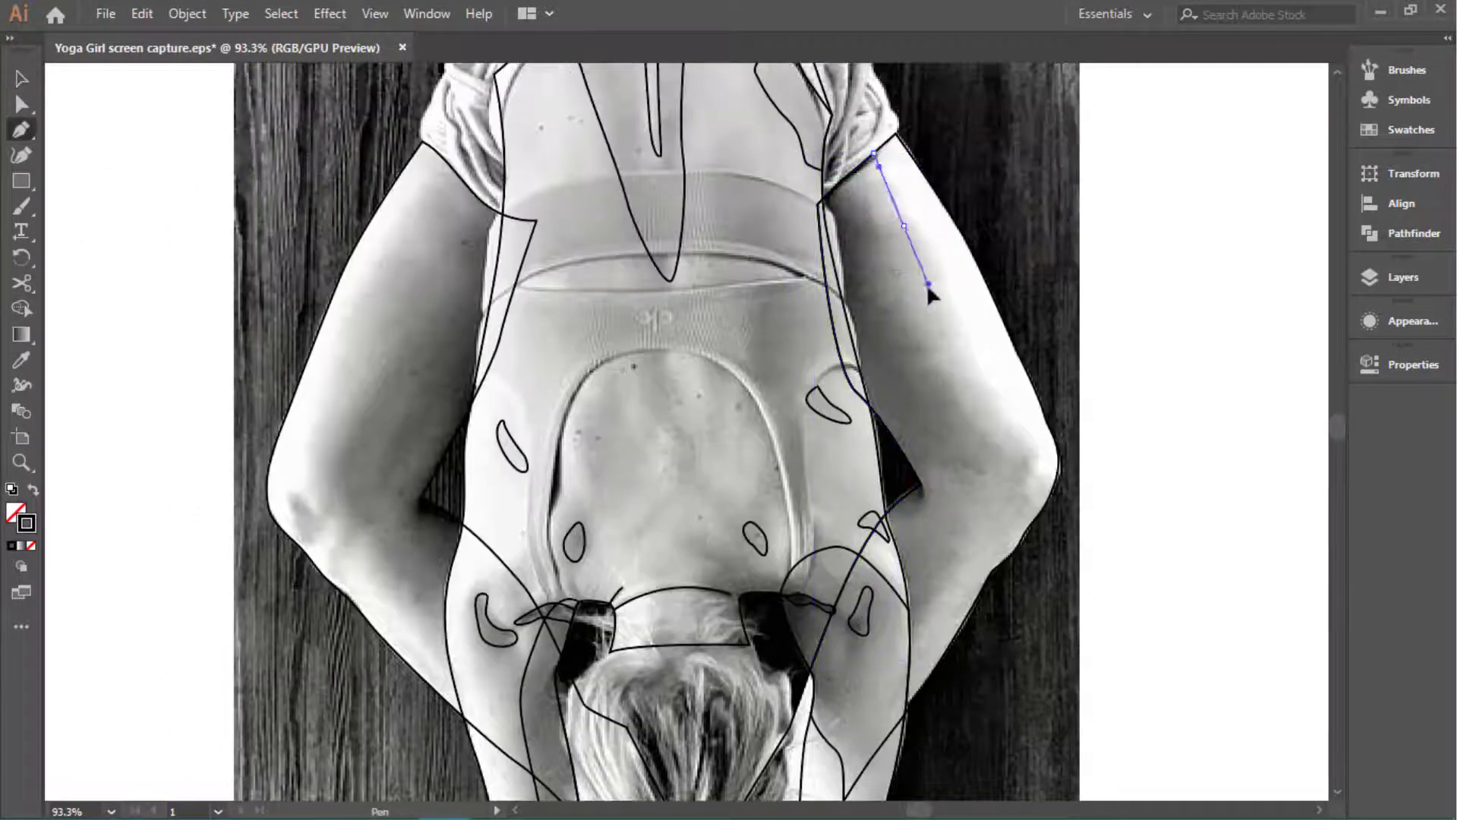
pyautogui.scroll(2, 988, 402)
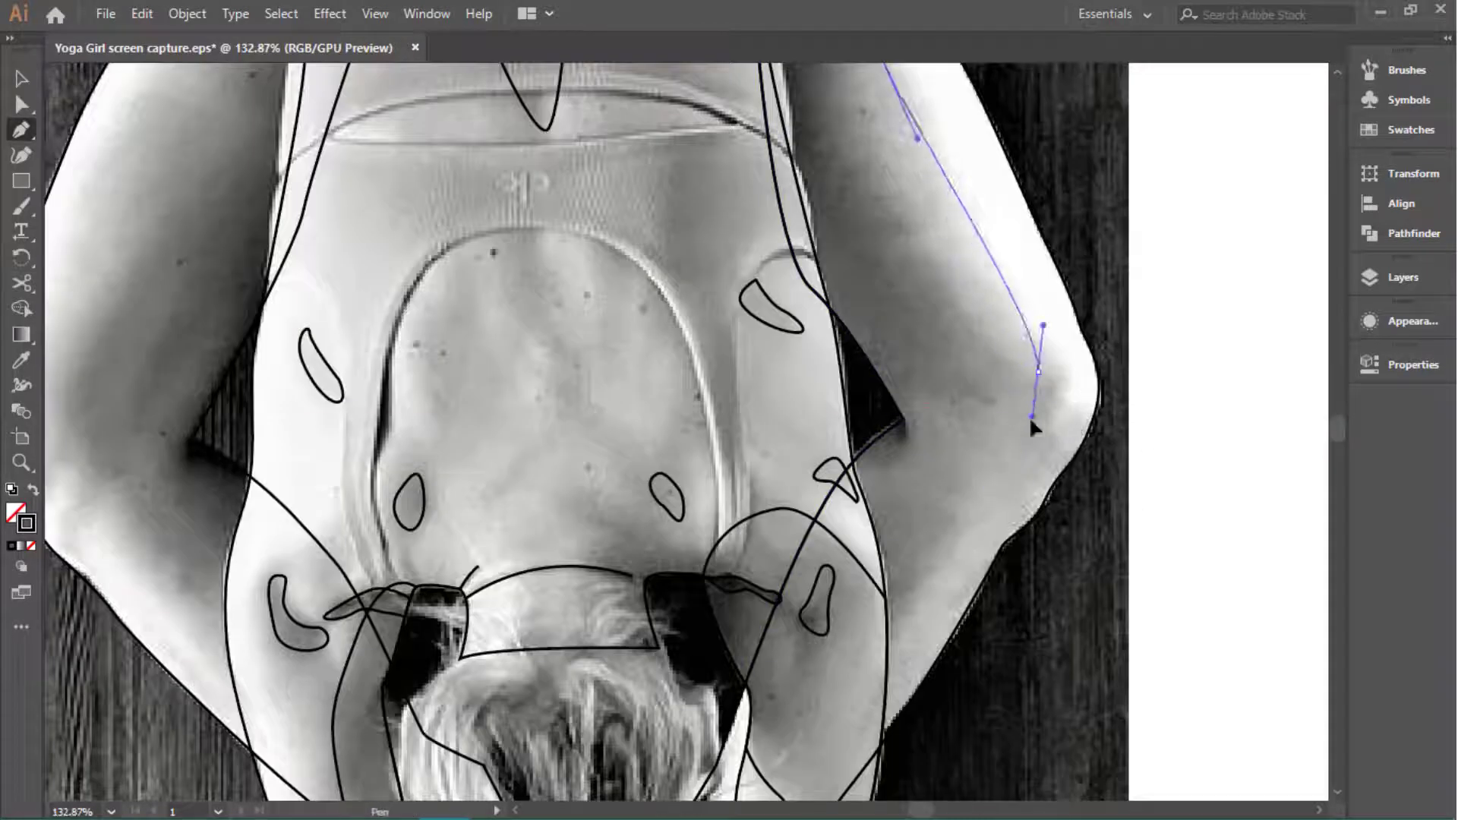
# Step: Draw a curved segment down the right arm
pyautogui.moveTo(976, 521); pyautogui.dragTo(936, 558)
pyautogui.scroll(-2, 874, 551)
pyautogui.scroll(-2, 814, 549)
pyautogui.scroll(2, 684, 380)
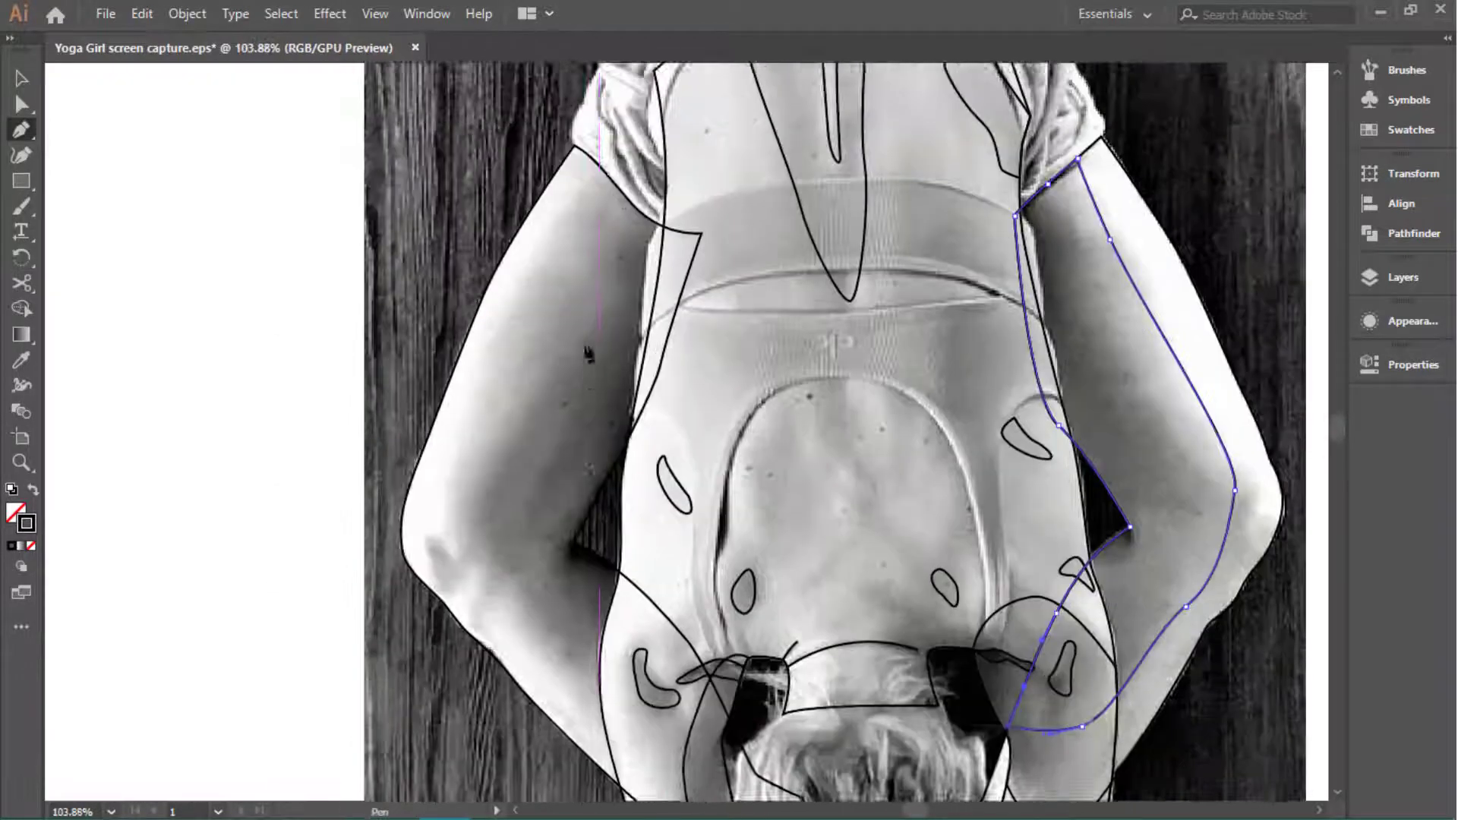
pyautogui.hscroll(-3, 614, 245)
# Step: Trace a new path down the left arm with several anchors and a smooth curve point
pyautogui.click(521, 386)
pyautogui.click(504, 439)
pyautogui.scroll(-1, 501, 436)
pyautogui.click(483, 467)
pyautogui.click(461, 523)
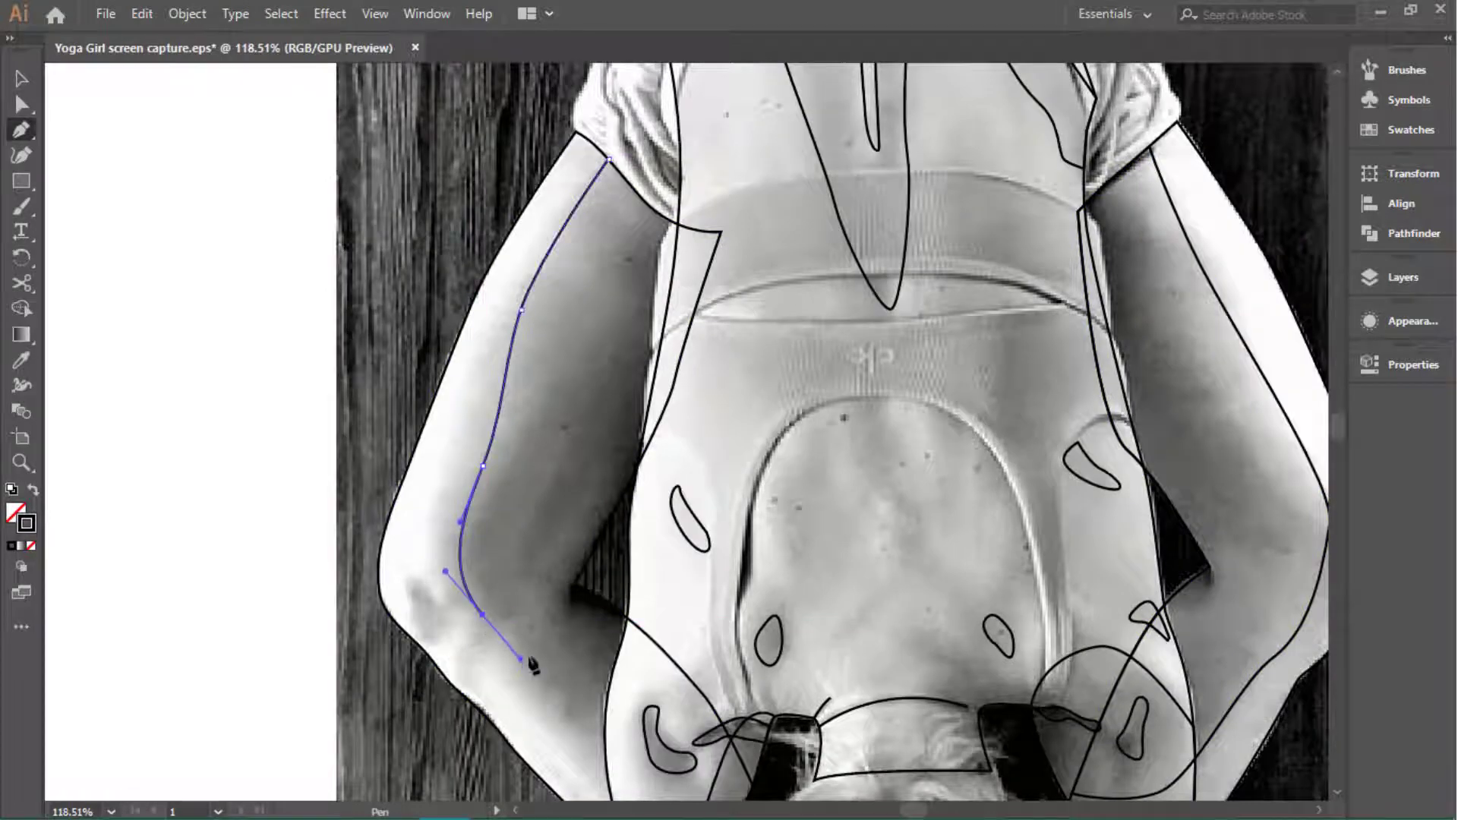
pyautogui.scroll(-3, 532, 666)
pyautogui.scroll(-3, 668, 646)
pyautogui.moveTo(661, 646); pyautogui.dragTo(683, 661)
pyautogui.scroll(-2, 695, 418)
pyautogui.scroll(4, 782, 501)
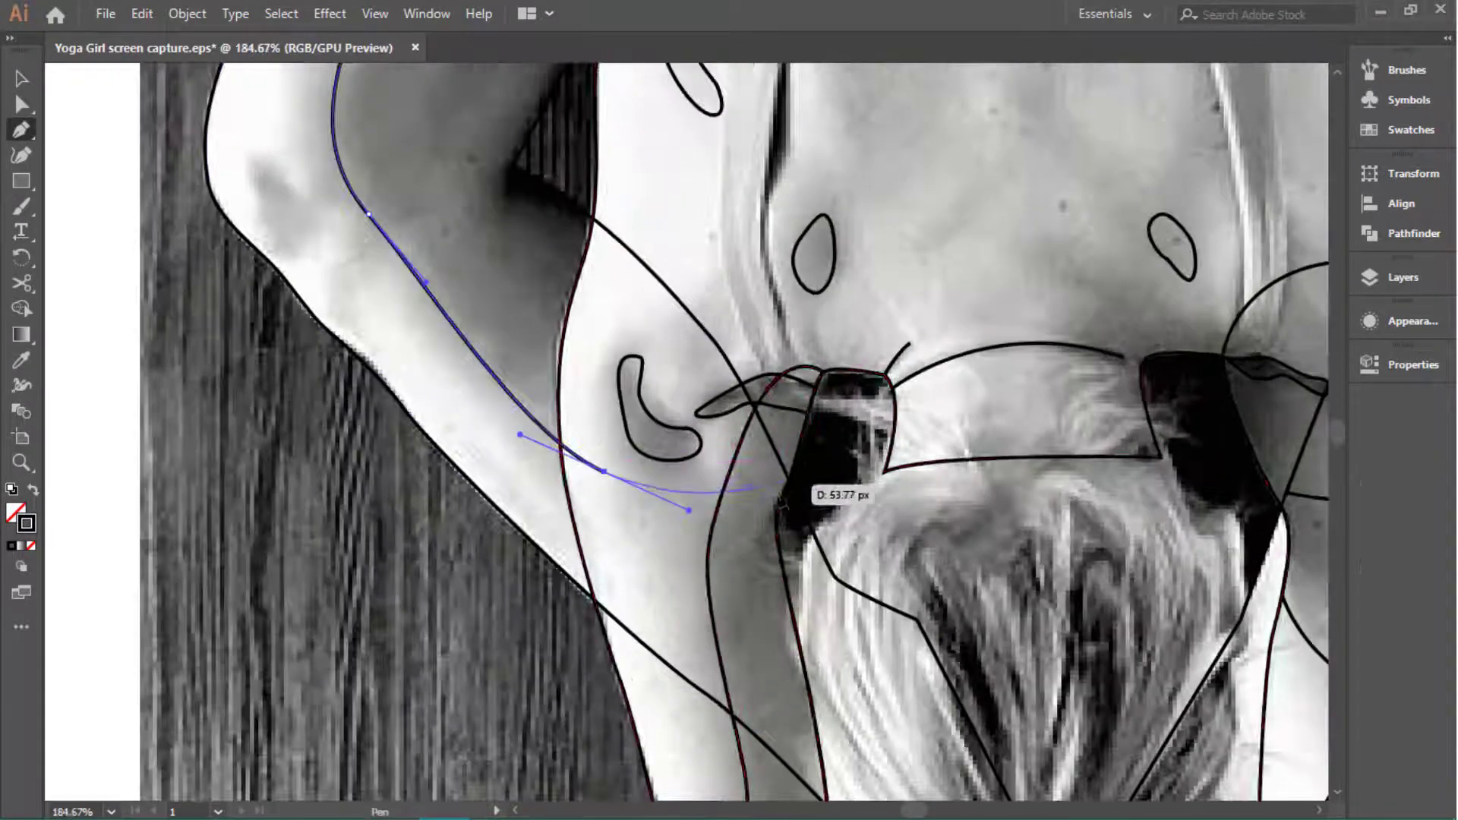
# Step: Continue the left arm path upward and close it at its start point
pyautogui.click(786, 494)
pyautogui.scroll(2, 783, 503)
pyautogui.moveTo(613, 363); pyautogui.dragTo(513, 293)
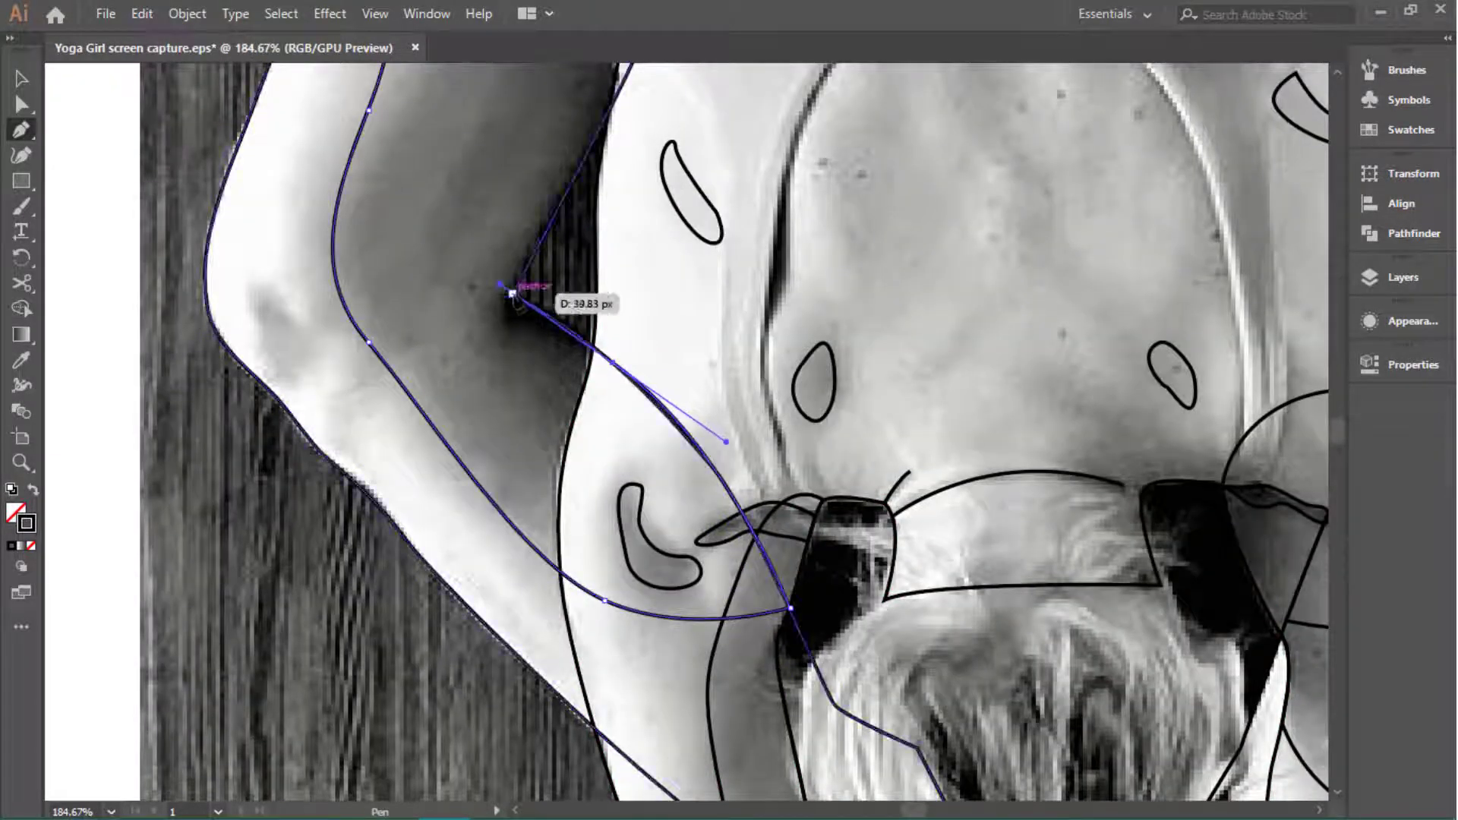
pyautogui.scroll(4, 625, 357)
pyautogui.scroll(1, 673, 380)
pyautogui.scroll(1, 683, 228)
pyautogui.scroll(3, 616, 284)
pyautogui.moveTo(617, 284); pyautogui.dragTo(563, 202)
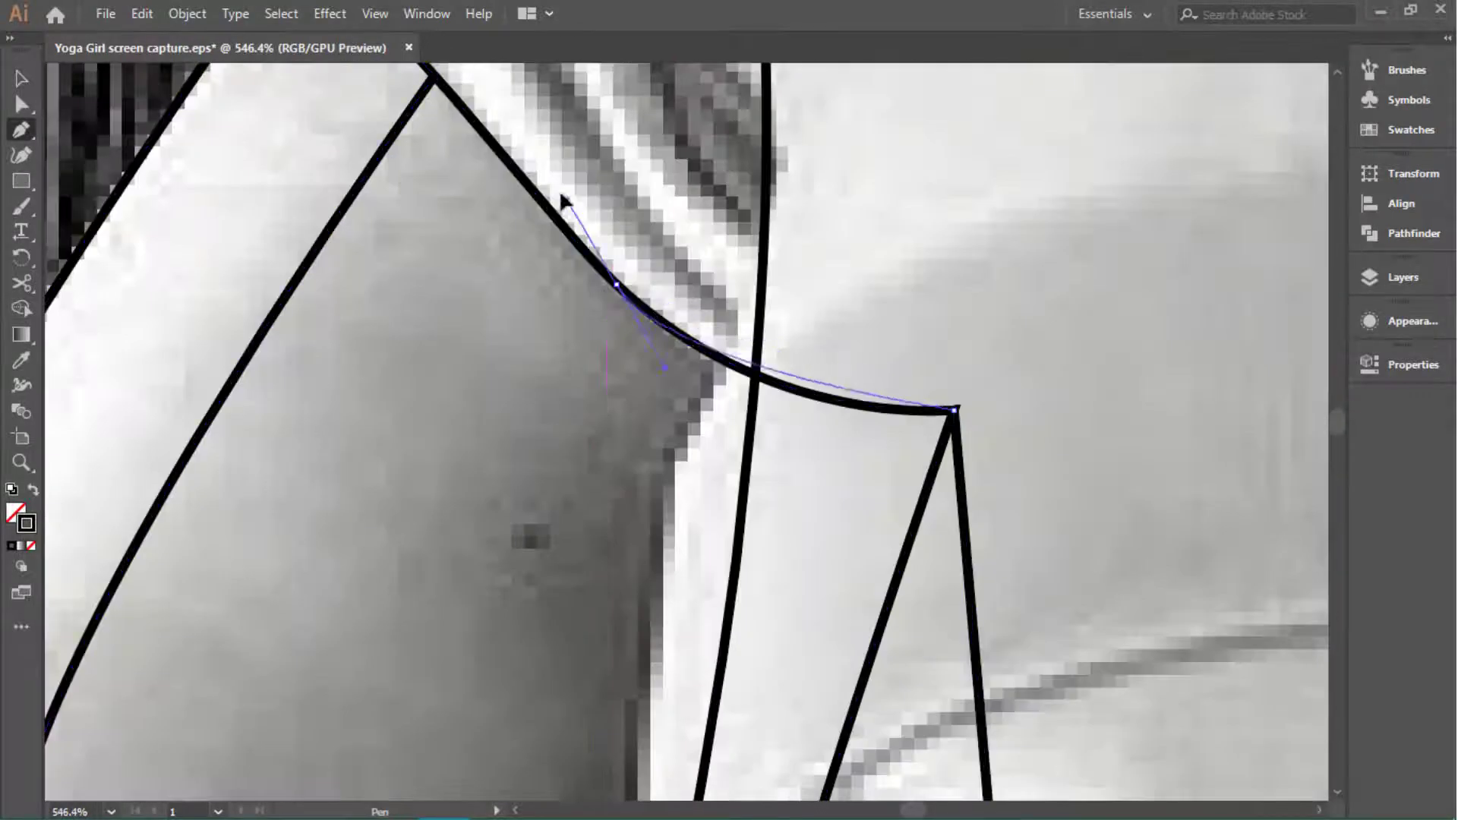
pyautogui.scroll(2, 564, 201)
pyautogui.moveTo(437, 204); pyautogui.dragTo(441, 216)
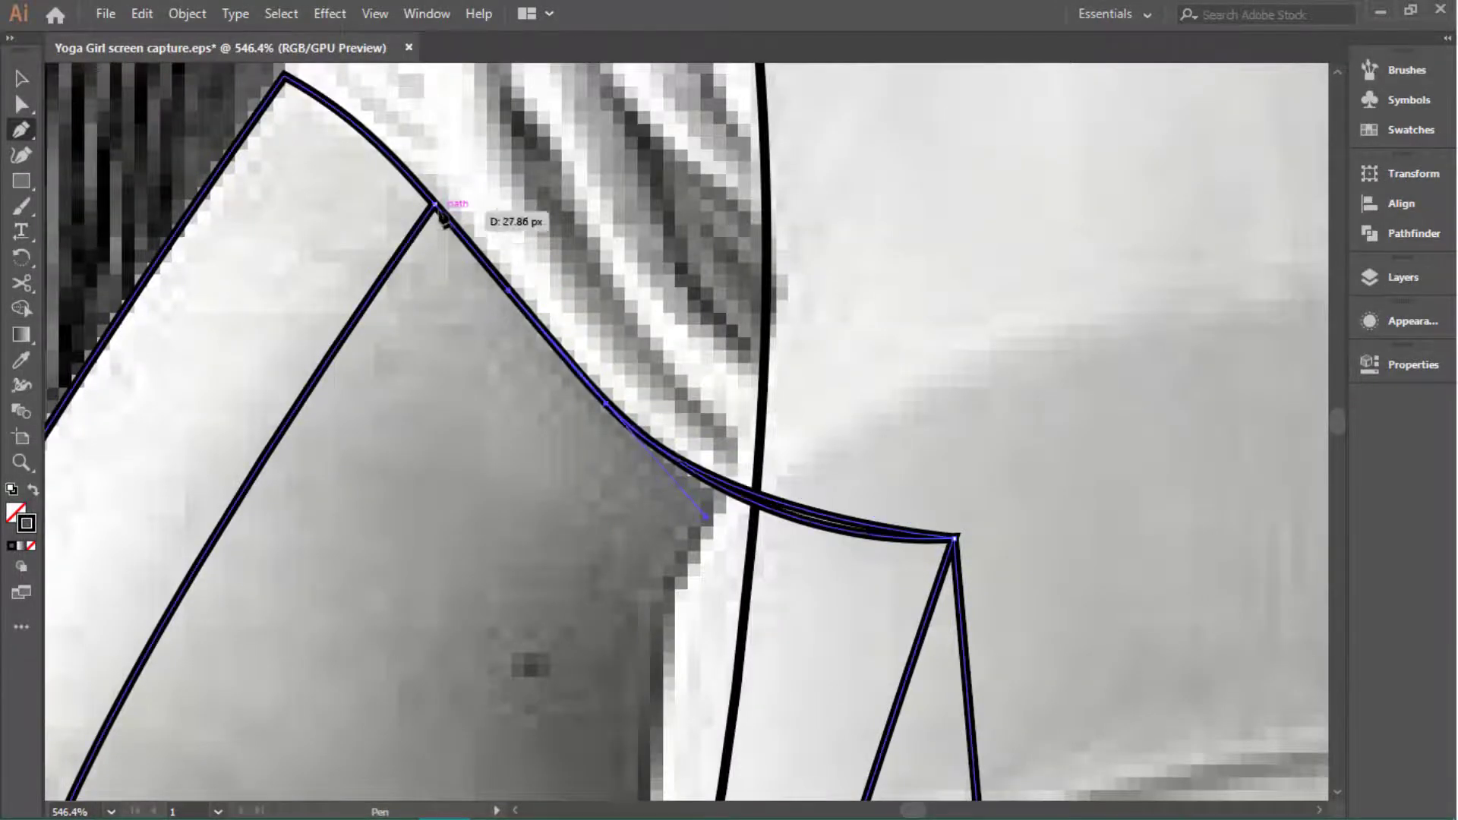
pyautogui.scroll(-5, 442, 217)
pyautogui.scroll(2, 456, 380)
# Step: Draw a closed curved shading shape on the knee
pyautogui.click(379, 404)
pyautogui.moveTo(434, 454); pyautogui.dragTo(445, 523)
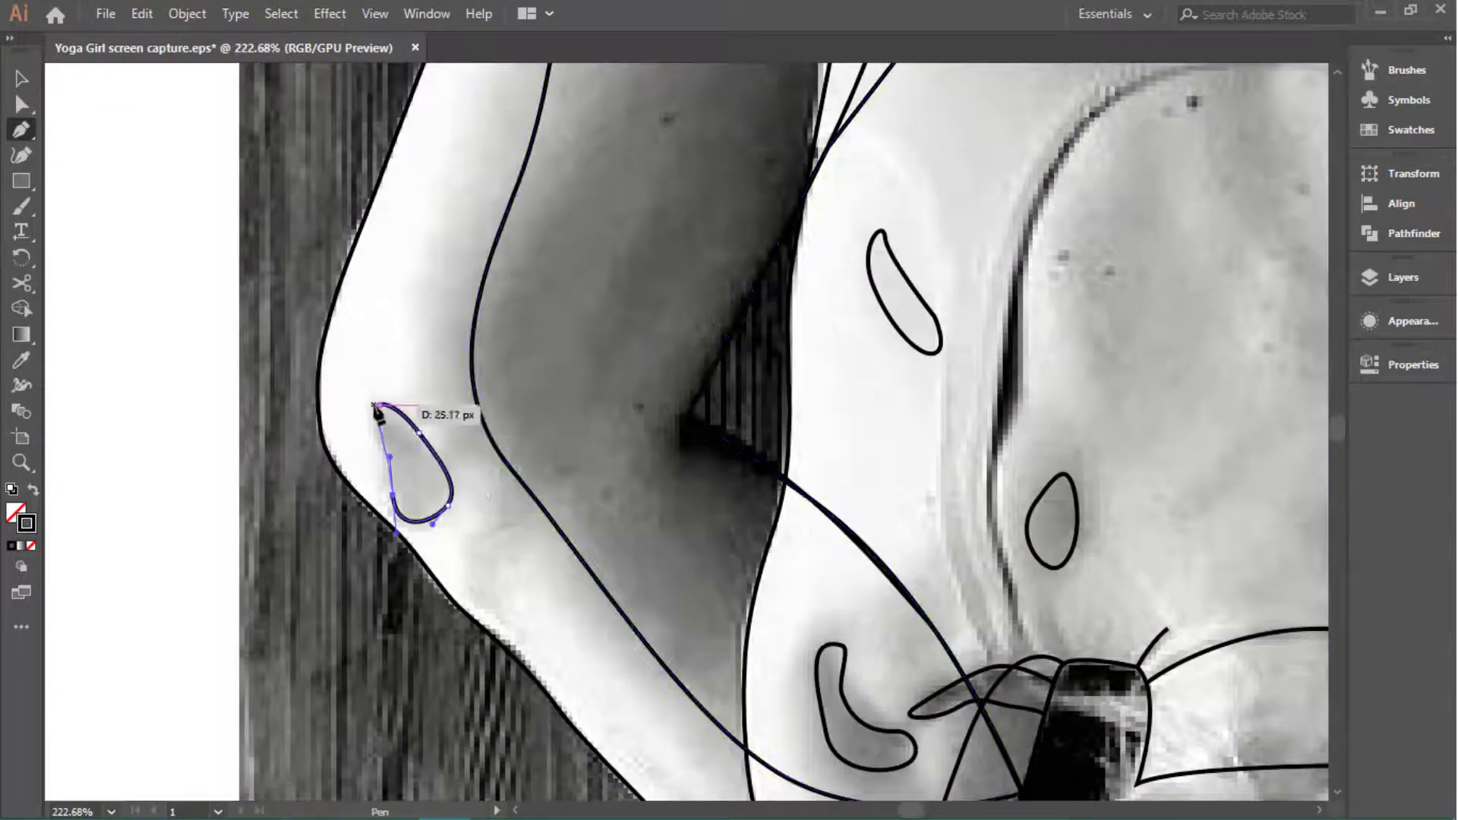
pyautogui.moveTo(378, 410); pyautogui.dragTo(379, 413)
pyautogui.scroll(-4, 238, 433)
pyautogui.scroll(4, 1243, 390)
pyautogui.scroll(1, 836, 471)
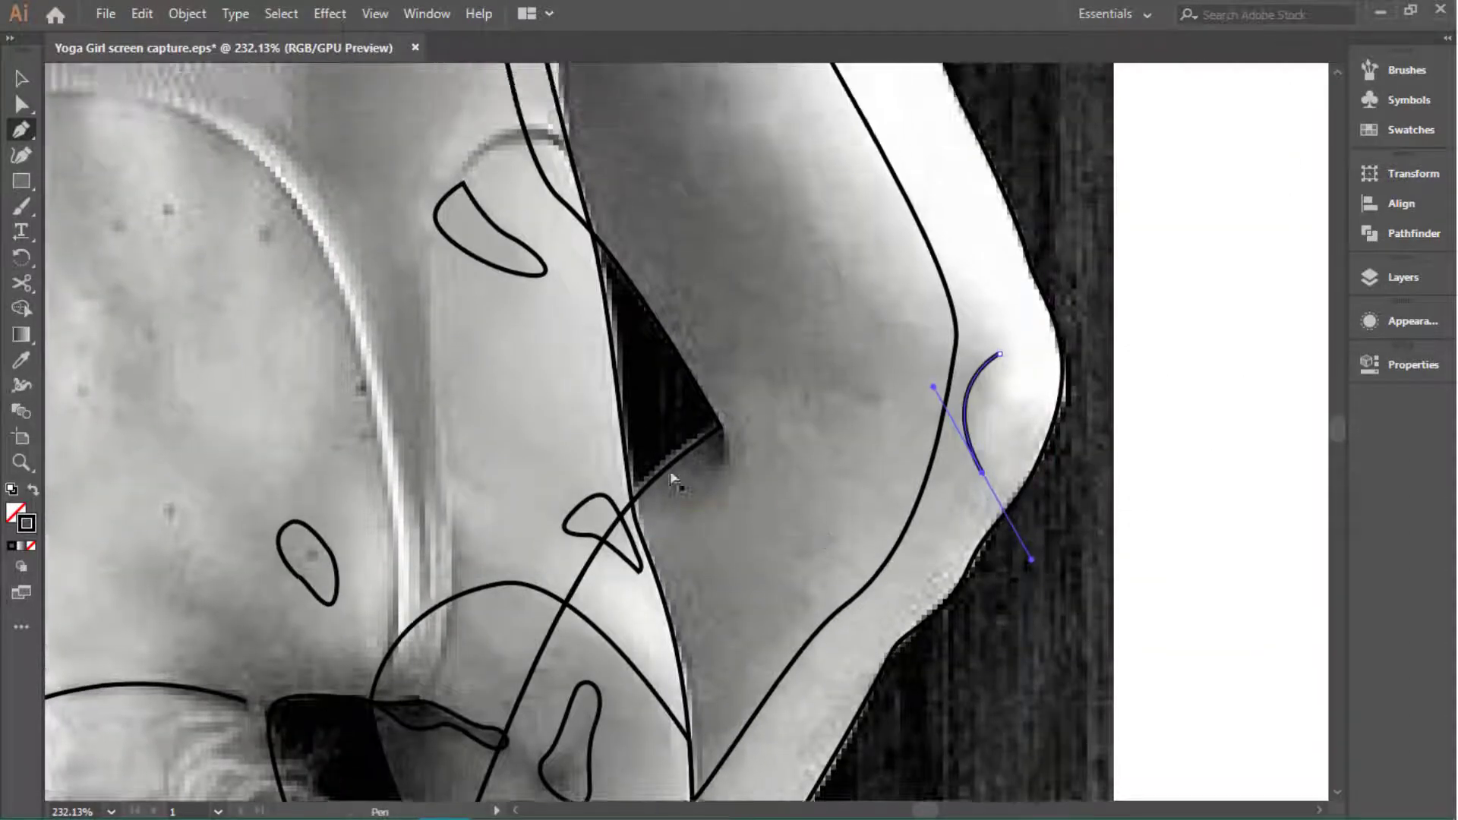
pyautogui.scroll(2, 669, 473)
# Step: Draw a closed shading shape near the dark triangle's tip under the arm
pyautogui.moveTo(748, 405); pyautogui.dragTo(740, 433)
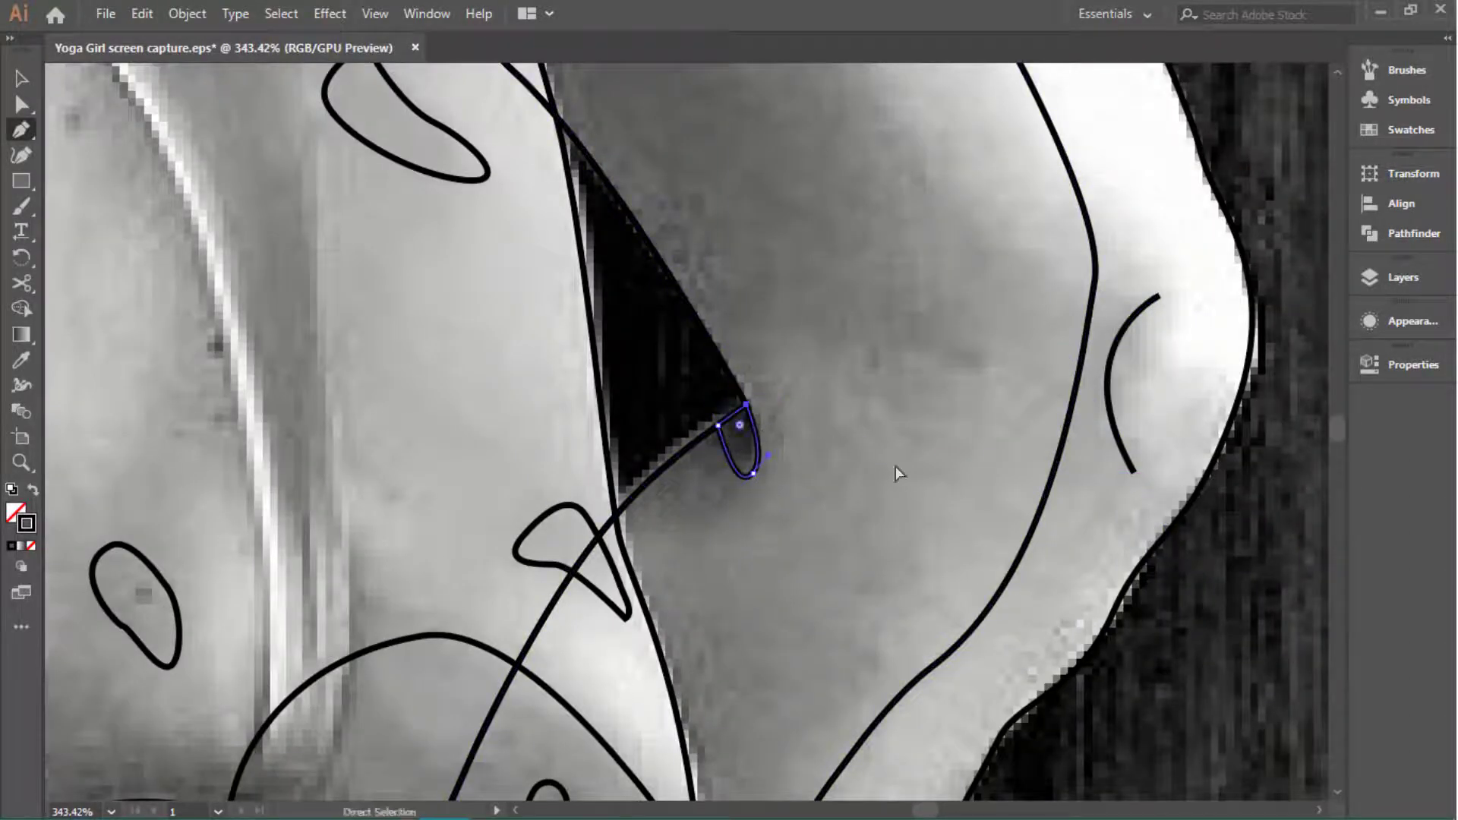
pyautogui.scroll(-4, 897, 473)
pyautogui.scroll(3, 456, 379)
pyautogui.click(456, 384)
pyautogui.scroll(1, 644, 430)
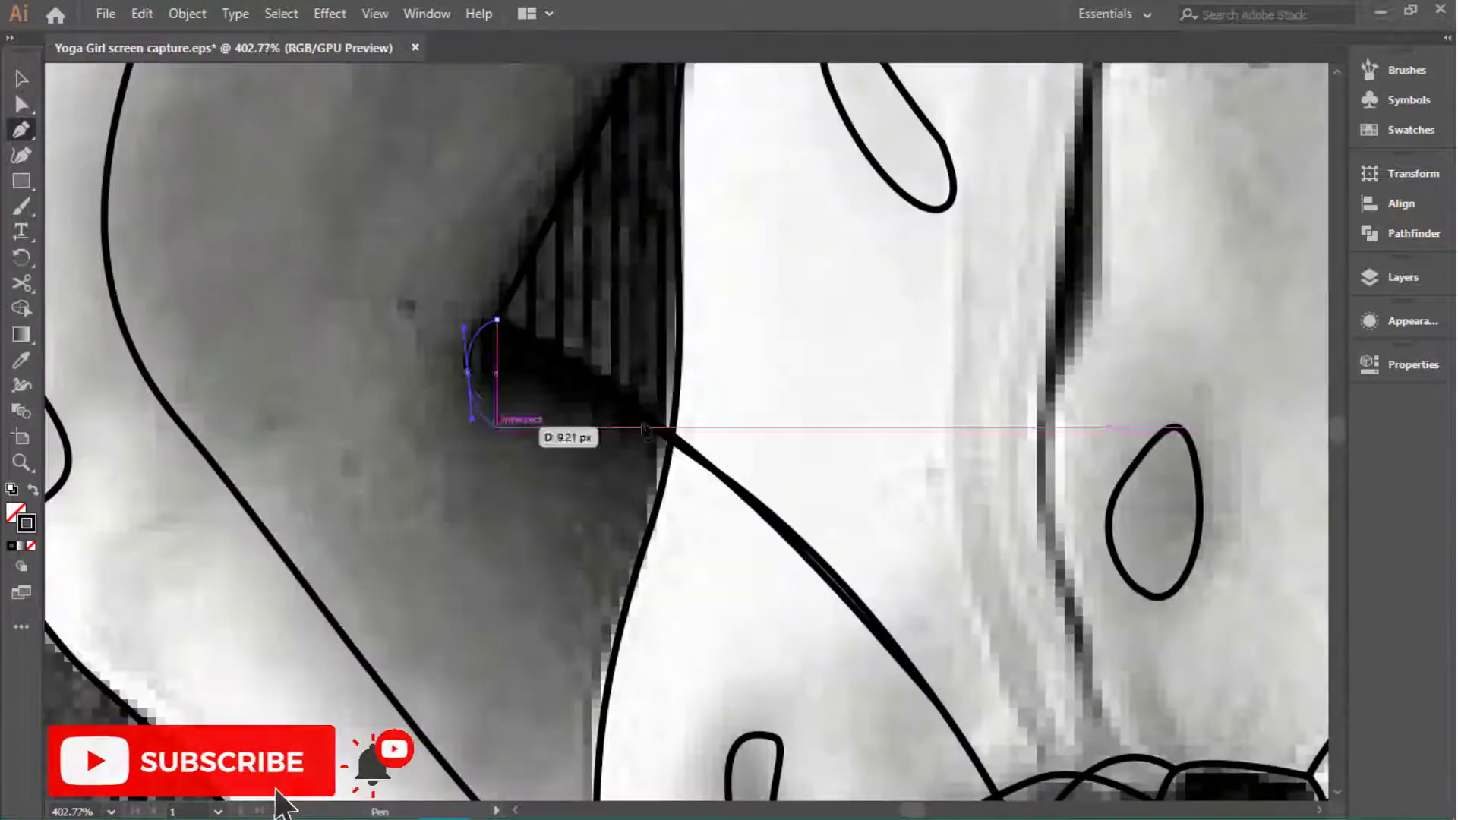
pyautogui.click(644, 431)
pyautogui.click(497, 319)
pyautogui.scroll(-4, 498, 319)
# Step: Trace a curved shading shape around the hand and fingertips beside the feet
pyautogui.scroll(-2, 363, 445)
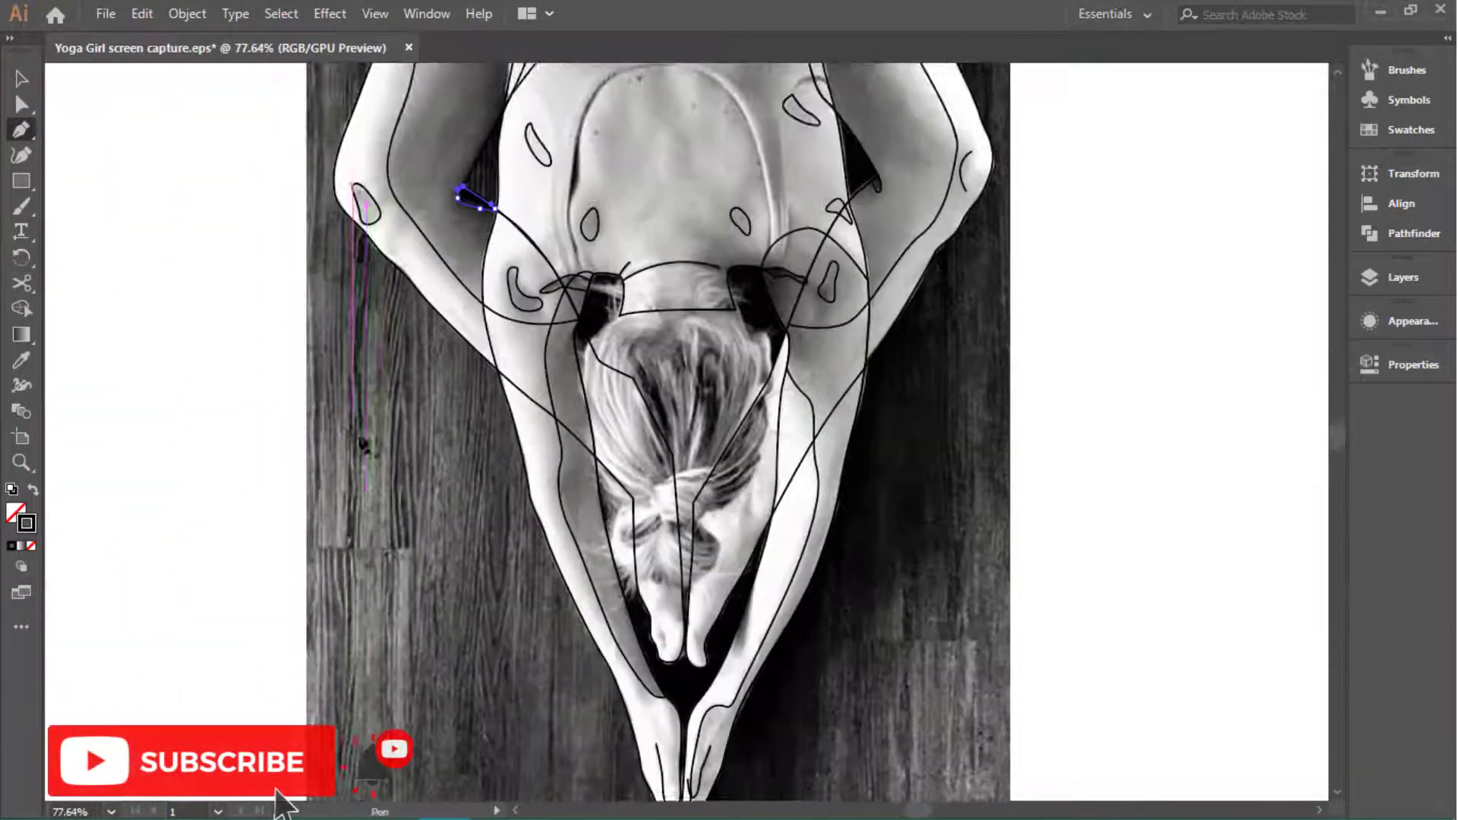
pyautogui.scroll(2, 726, 570)
pyautogui.scroll(1, 886, 458)
pyautogui.click(848, 414)
pyautogui.moveTo(783, 344); pyautogui.dragTo(775, 368)
pyautogui.scroll(-2, 782, 455)
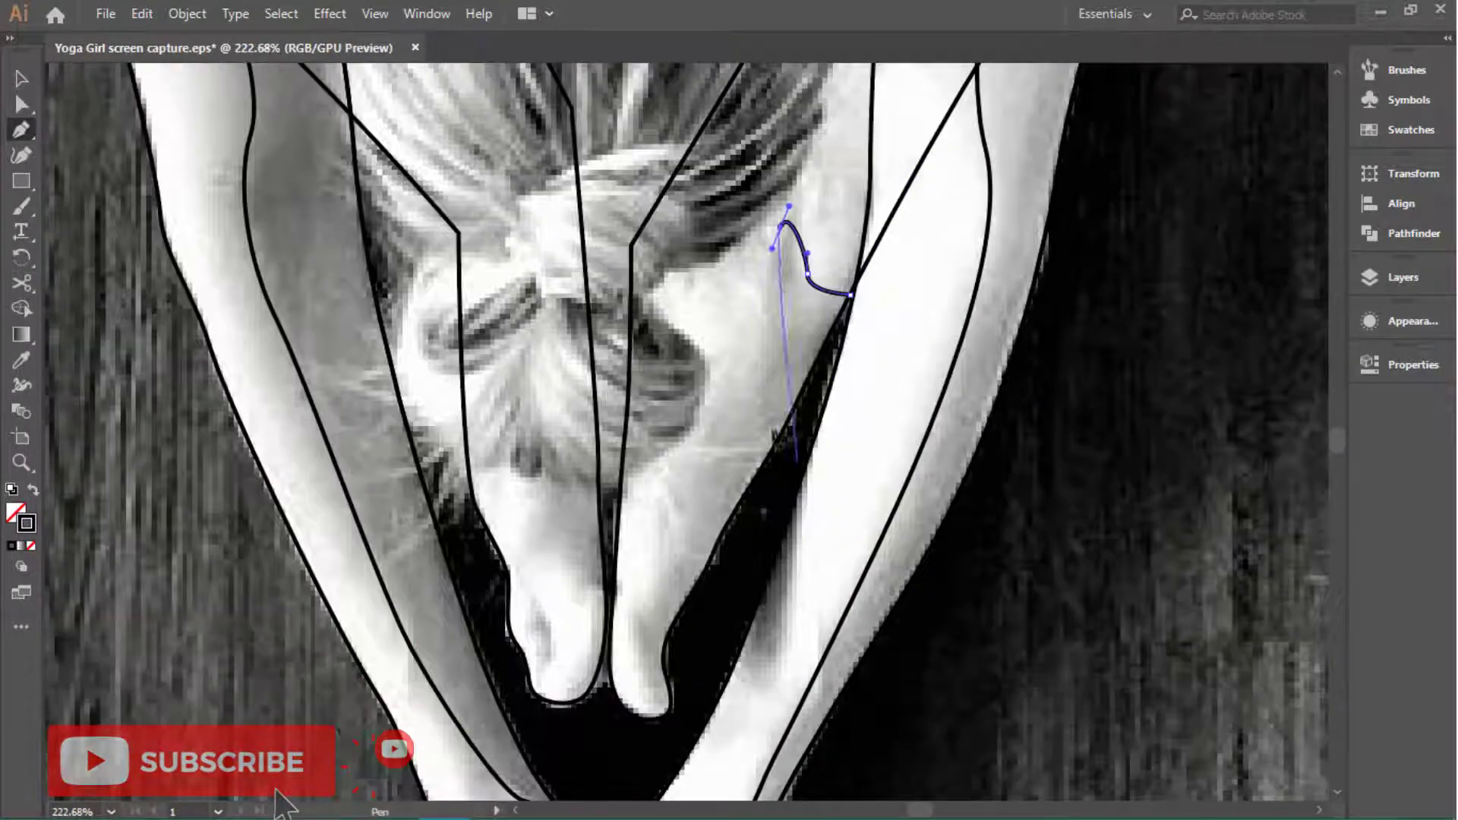
pyautogui.scroll(-1, 681, 457)
pyautogui.scroll(1, 653, 493)
pyautogui.click(629, 499)
pyautogui.moveTo(674, 581); pyautogui.dragTo(701, 570)
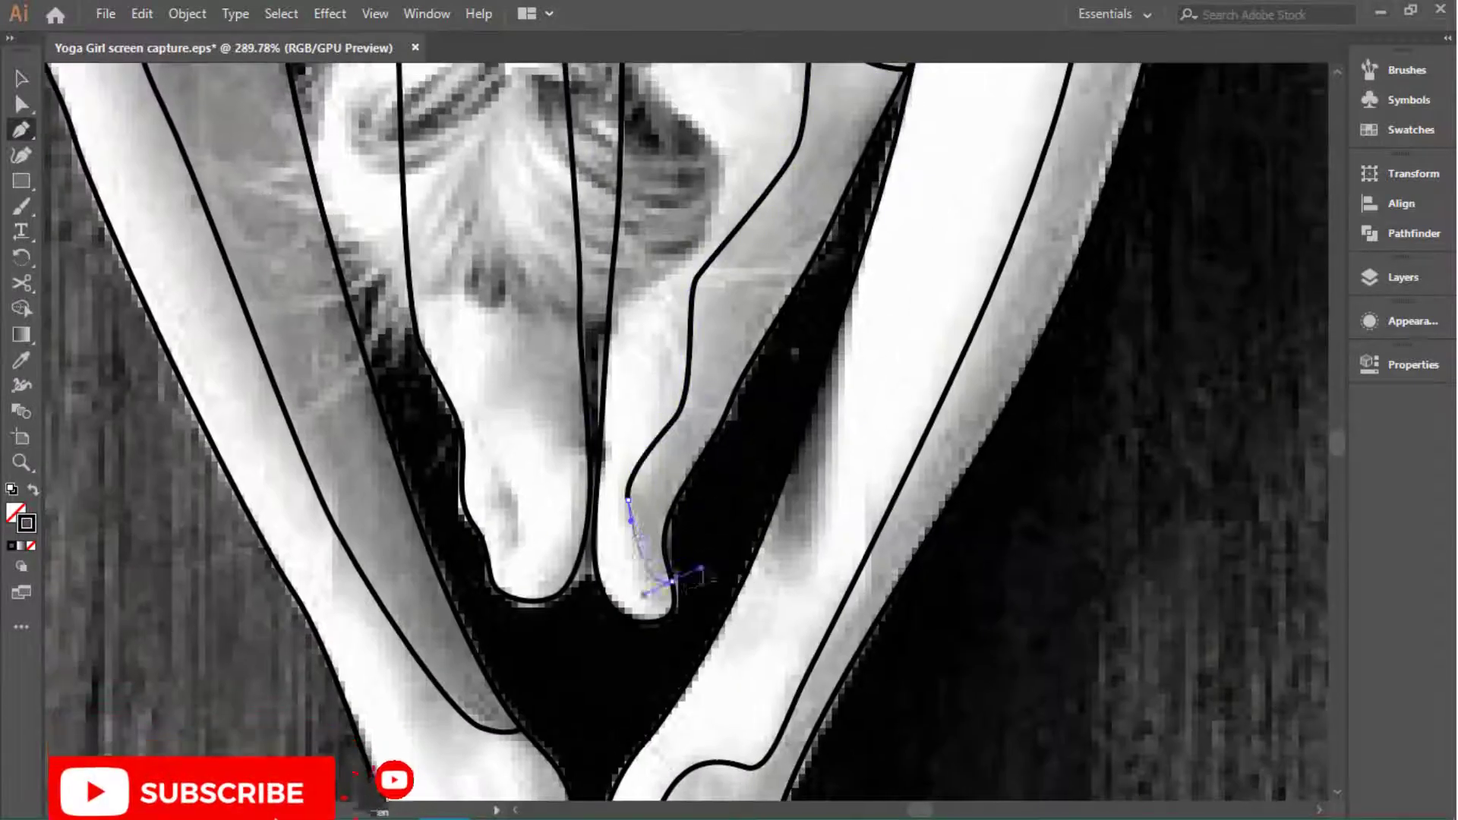
pyautogui.click(674, 581)
pyautogui.scroll(1, 700, 460)
pyautogui.moveTo(737, 448); pyautogui.dragTo(919, 300)
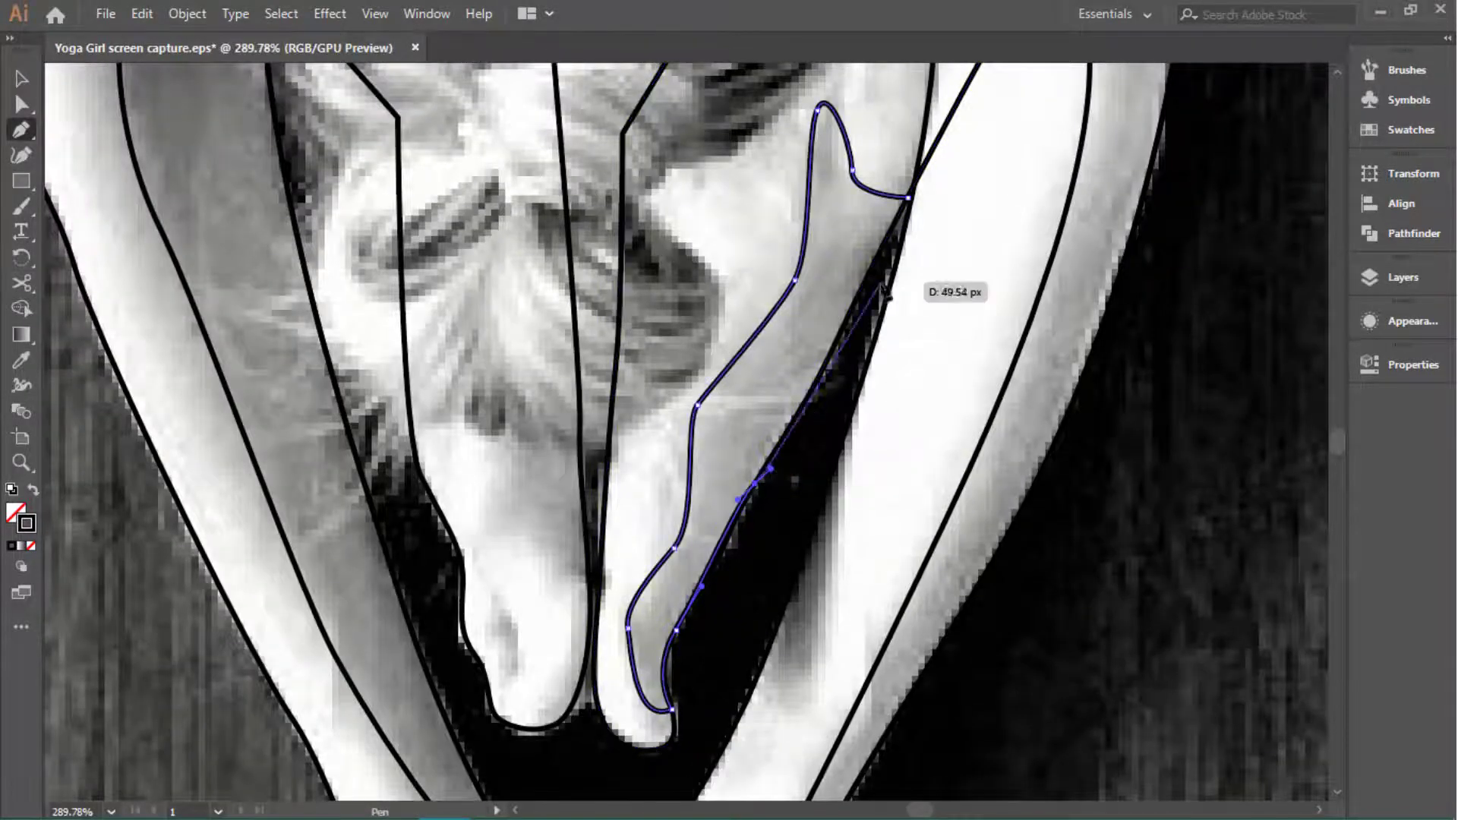
pyautogui.scroll(-1, 709, 325)
pyautogui.scroll(2, 595, 510)
# Step: Start a curved path along the hair edge and undo its misplaced lower points
pyautogui.moveTo(599, 521); pyautogui.dragTo(623, 590)
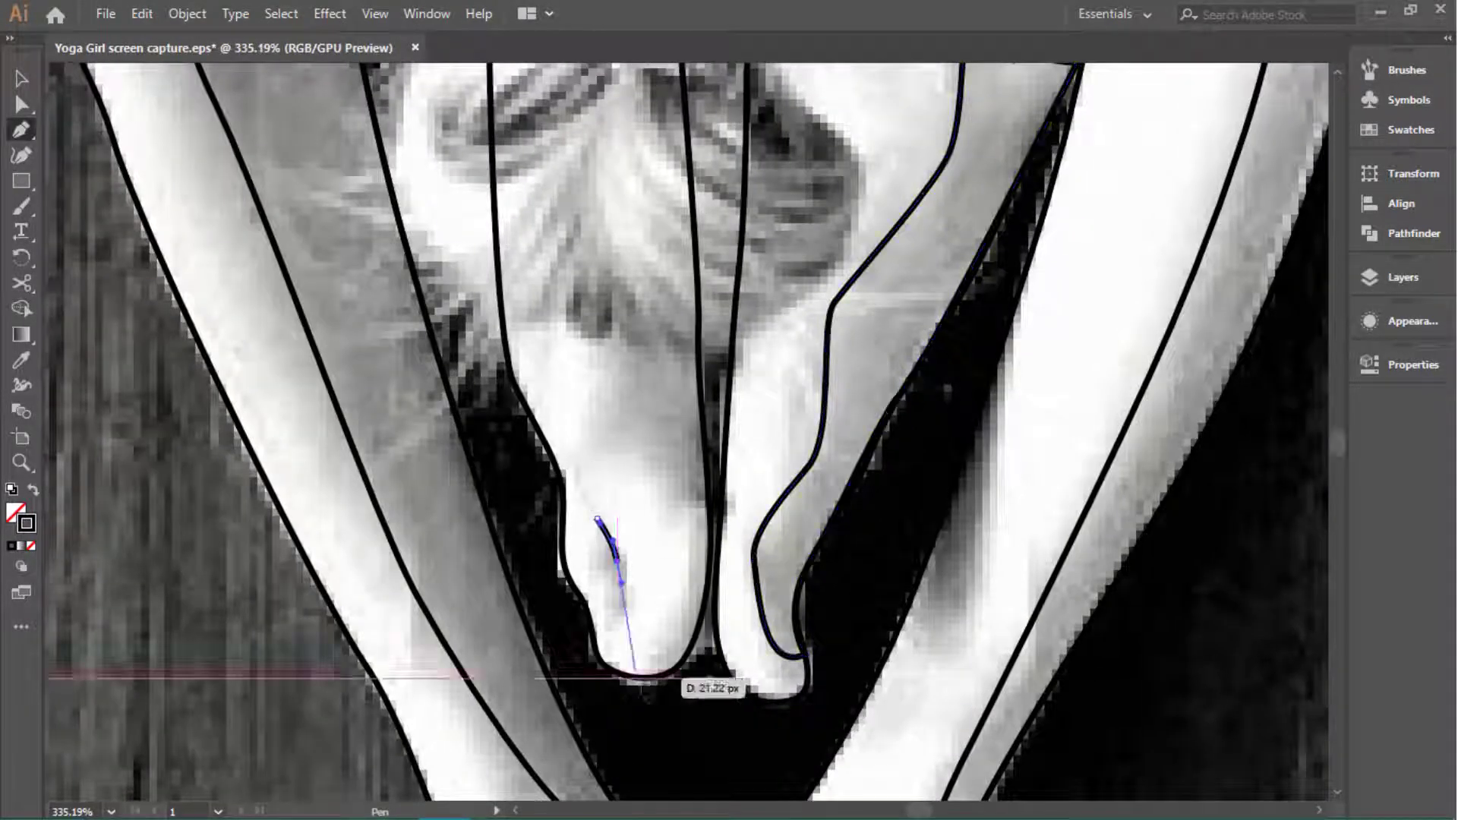
pyautogui.scroll(-3, 691, 605)
pyautogui.scroll(2, 644, 501)
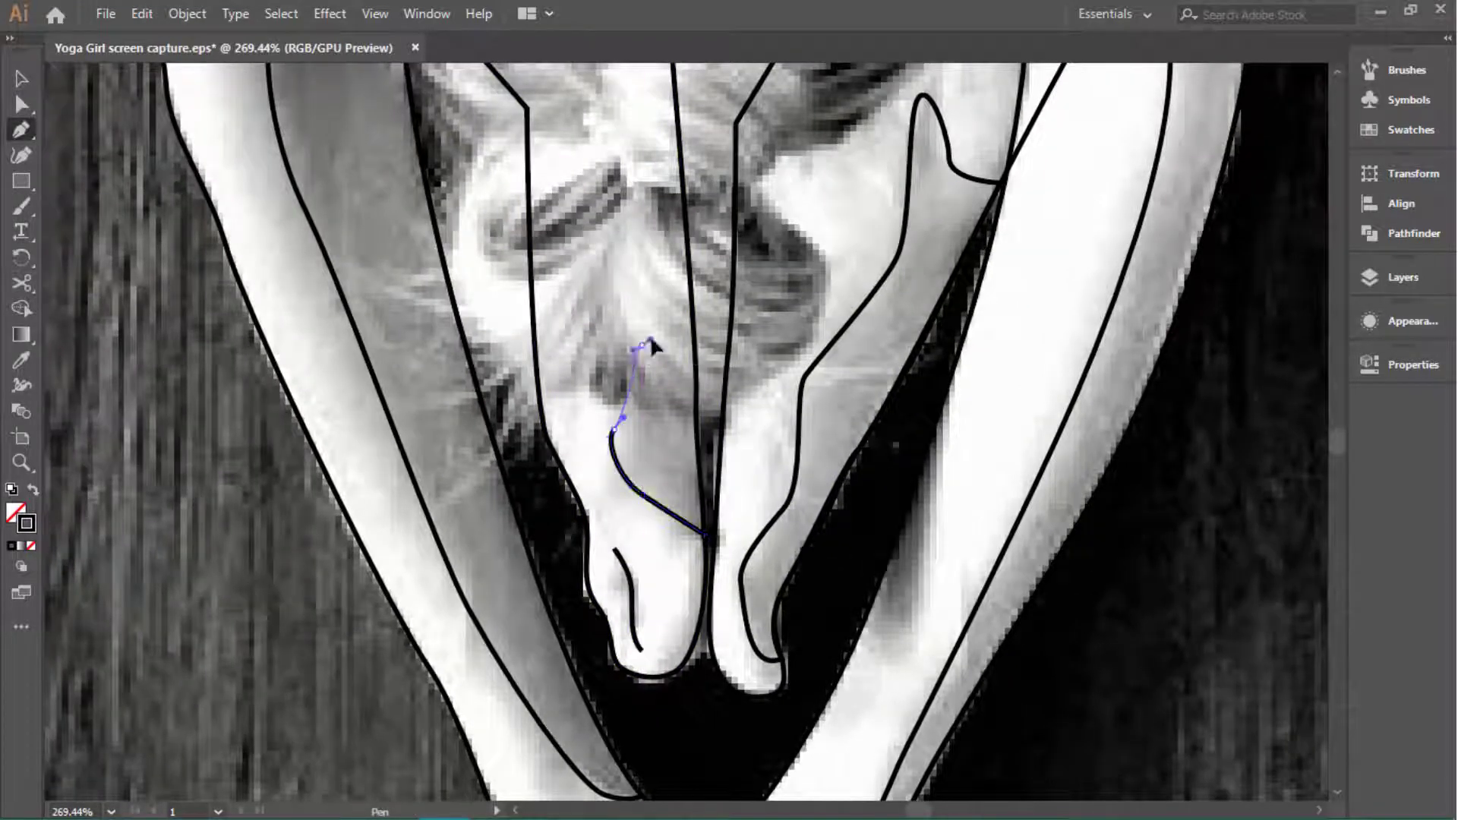
pyautogui.scroll(-5, 630, 640)
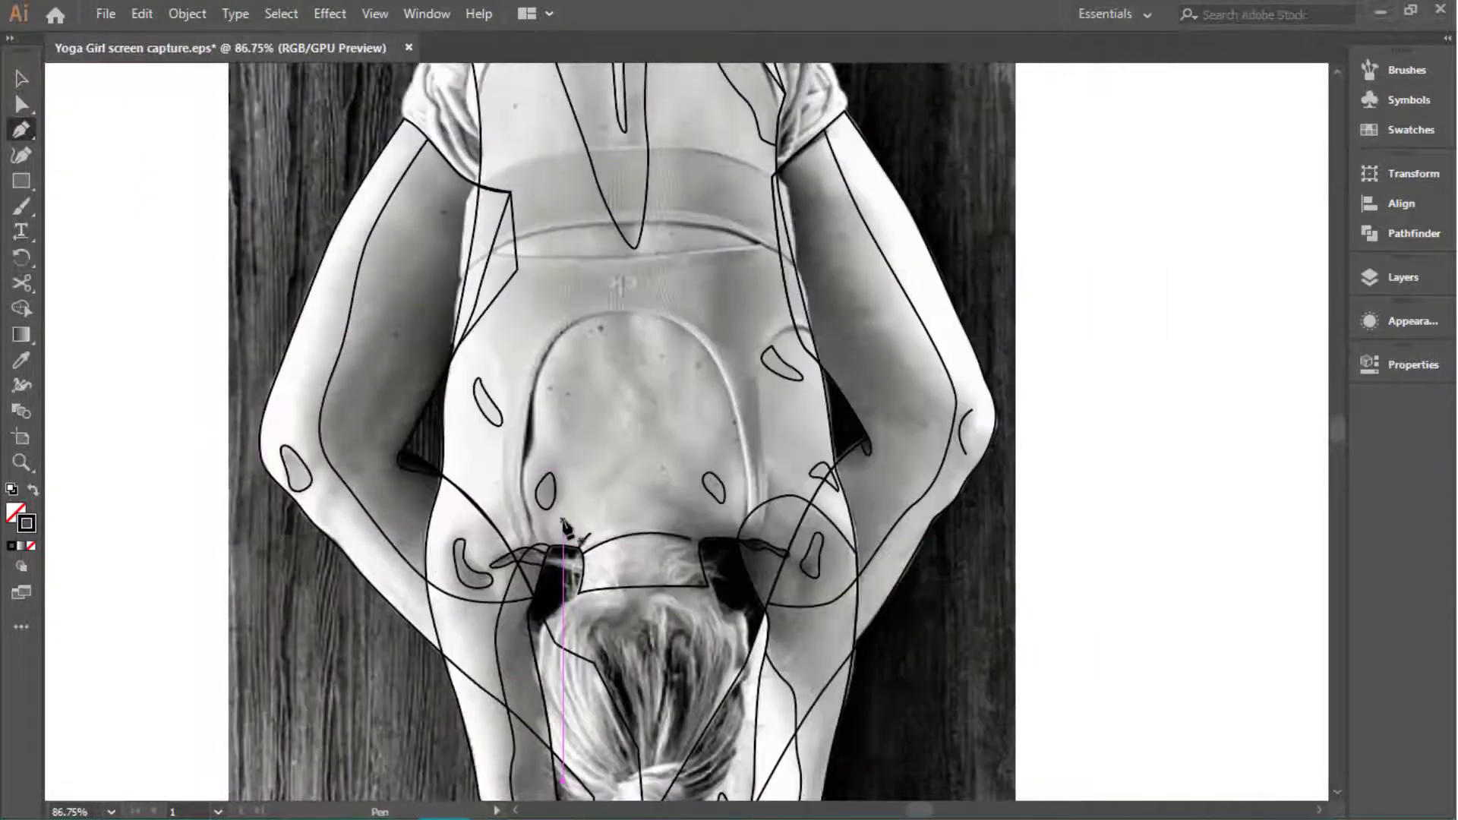
pyautogui.scroll(-1, 949, 802)
pyautogui.scroll(5, 1009, 635)
pyautogui.scroll(2, 836, 532)
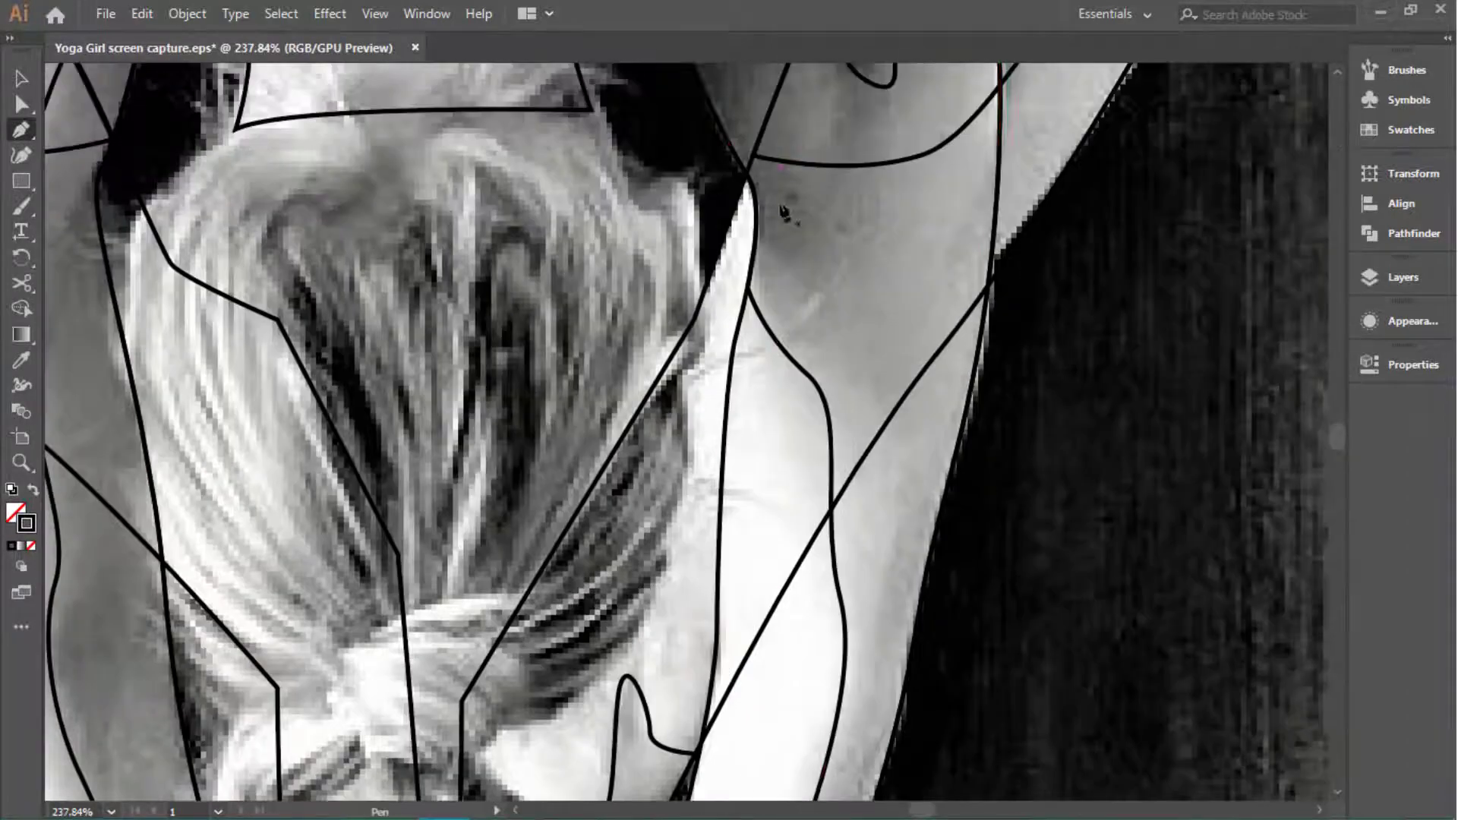
pyautogui.moveTo(734, 293); pyautogui.dragTo(725, 318)
pyautogui.scroll(-1, 697, 455)
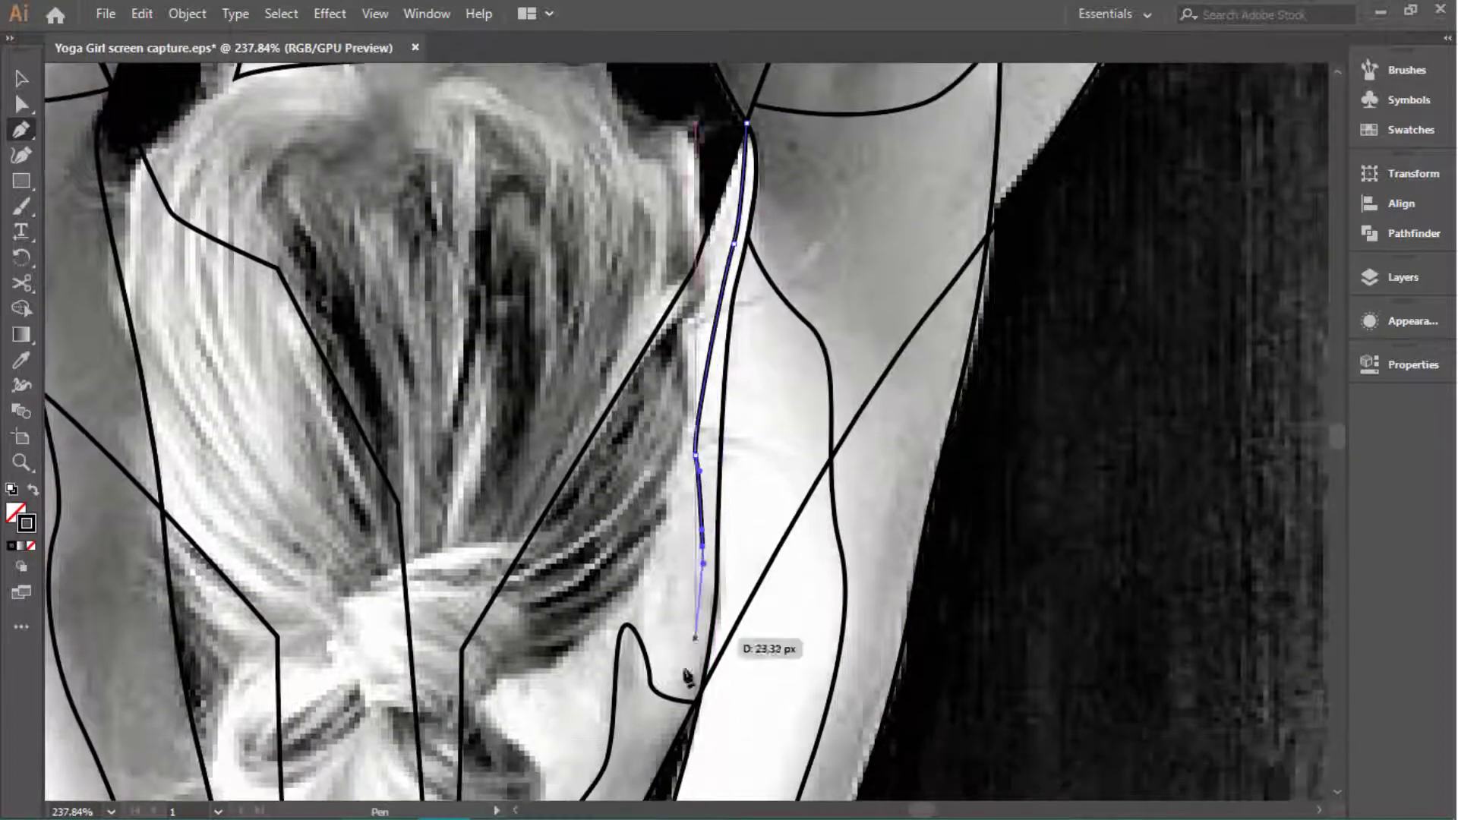
pyautogui.hotkey('ctrl', 'z')
pyautogui.hotkey('ctrl', 'z')
pyautogui.hotkey('ctrl', 'z')
pyautogui.scroll(1, 729, 455)
pyautogui.scroll(1, 748, 372)
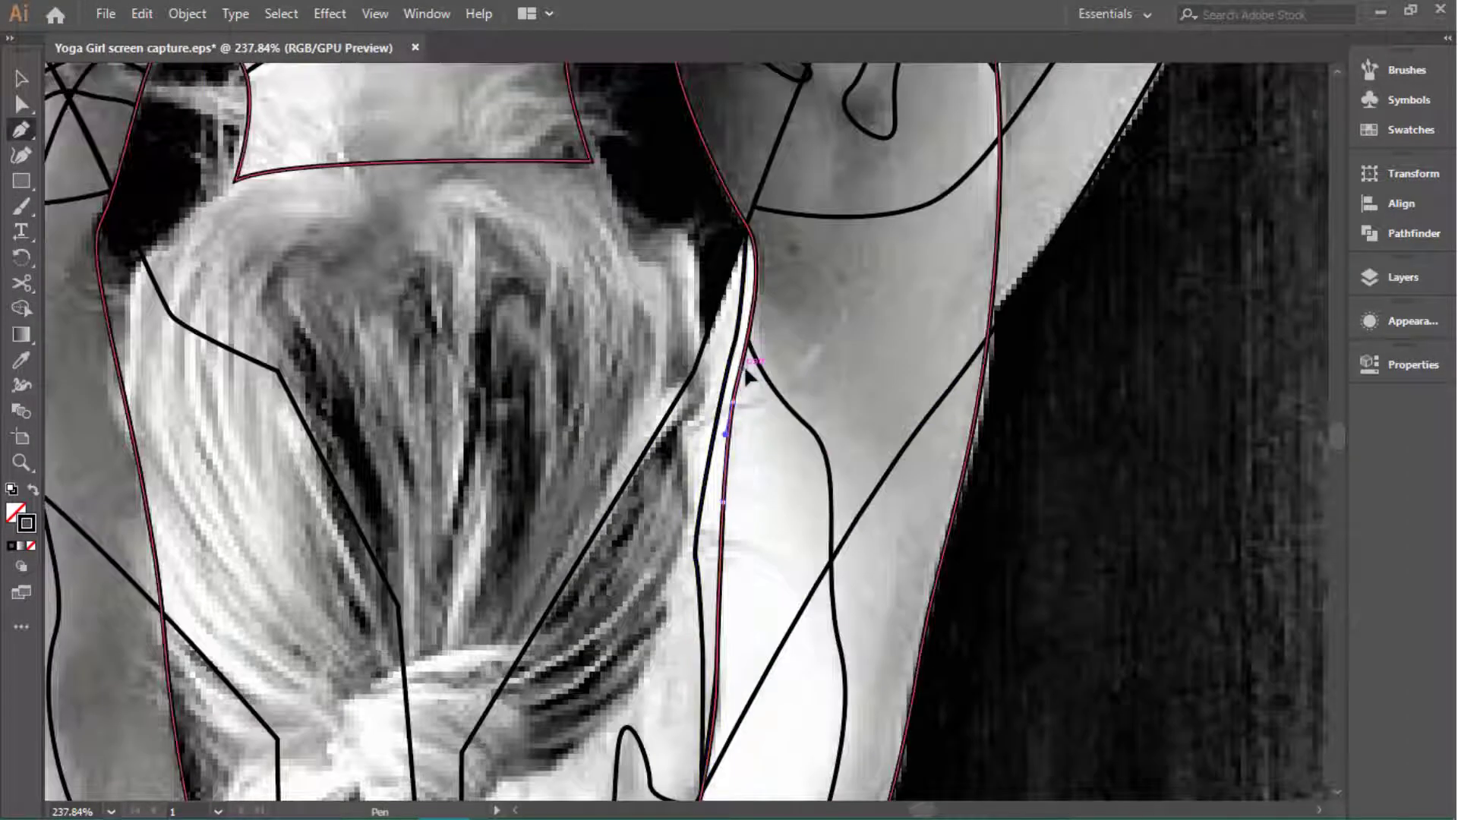
pyautogui.scroll(-6, 748, 372)
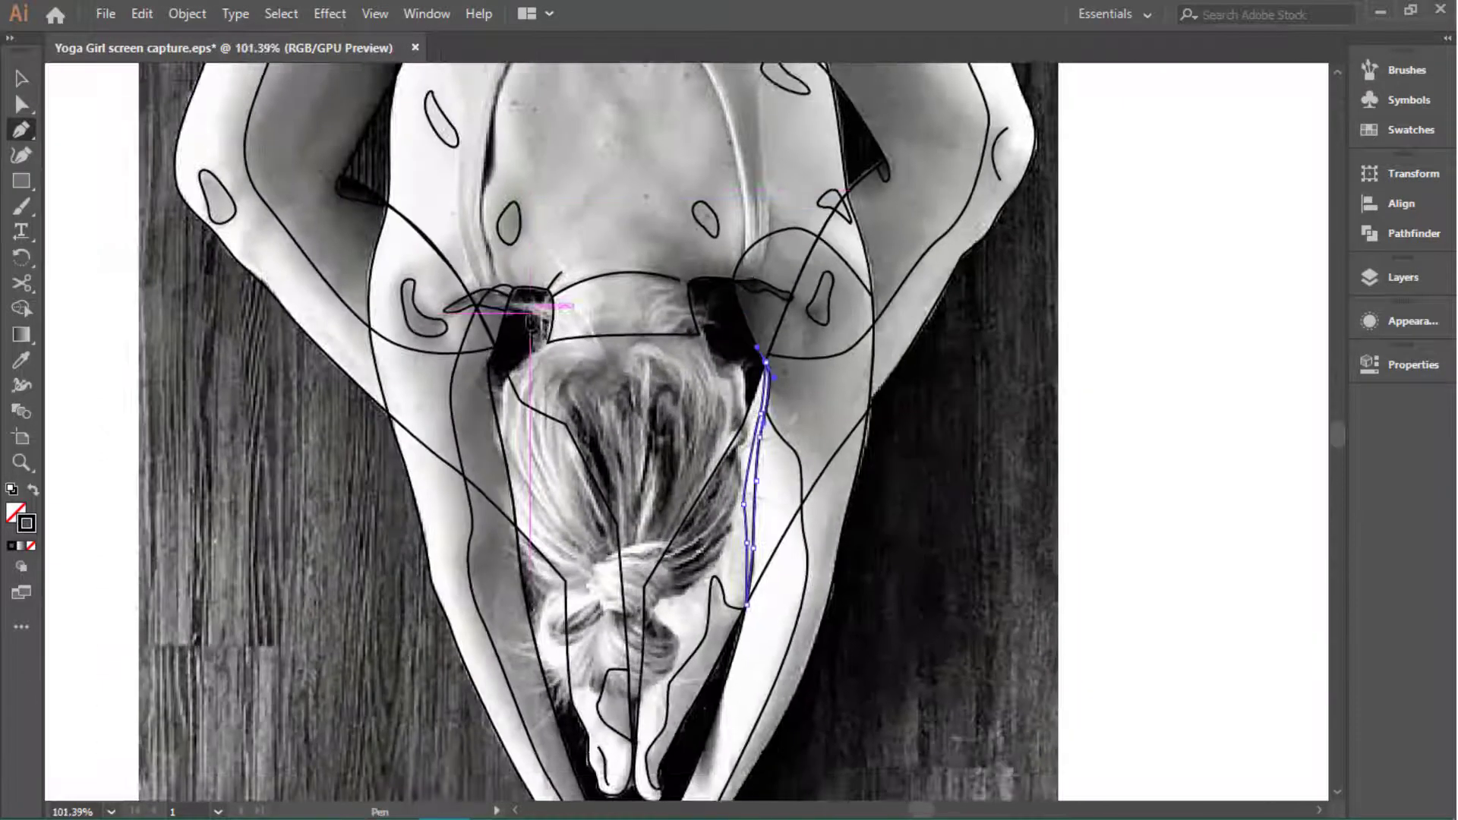
pyautogui.scroll(5, 529, 319)
# Step: Select the leg and shoulder skin shapes together with the Selection tool for beige filling
pyautogui.press('v')
pyautogui.click(1077, 509)
pyautogui.scroll(-5, 1034, 295)
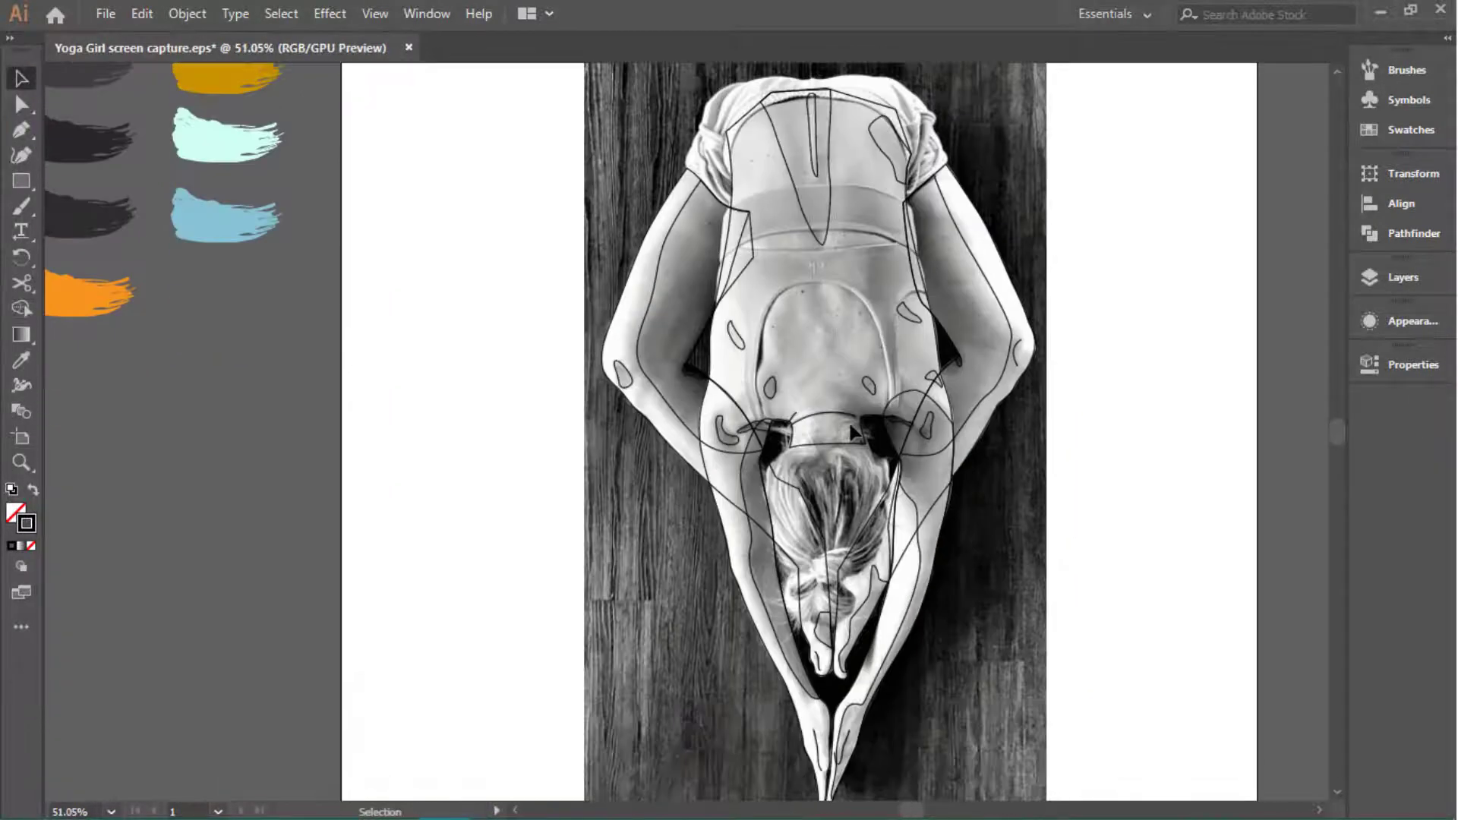
pyautogui.hscroll(5, 1018, 573)
pyautogui.hscroll(-5, 589, 445)
pyautogui.scroll(1, 589, 446)
pyautogui.click(589, 445)
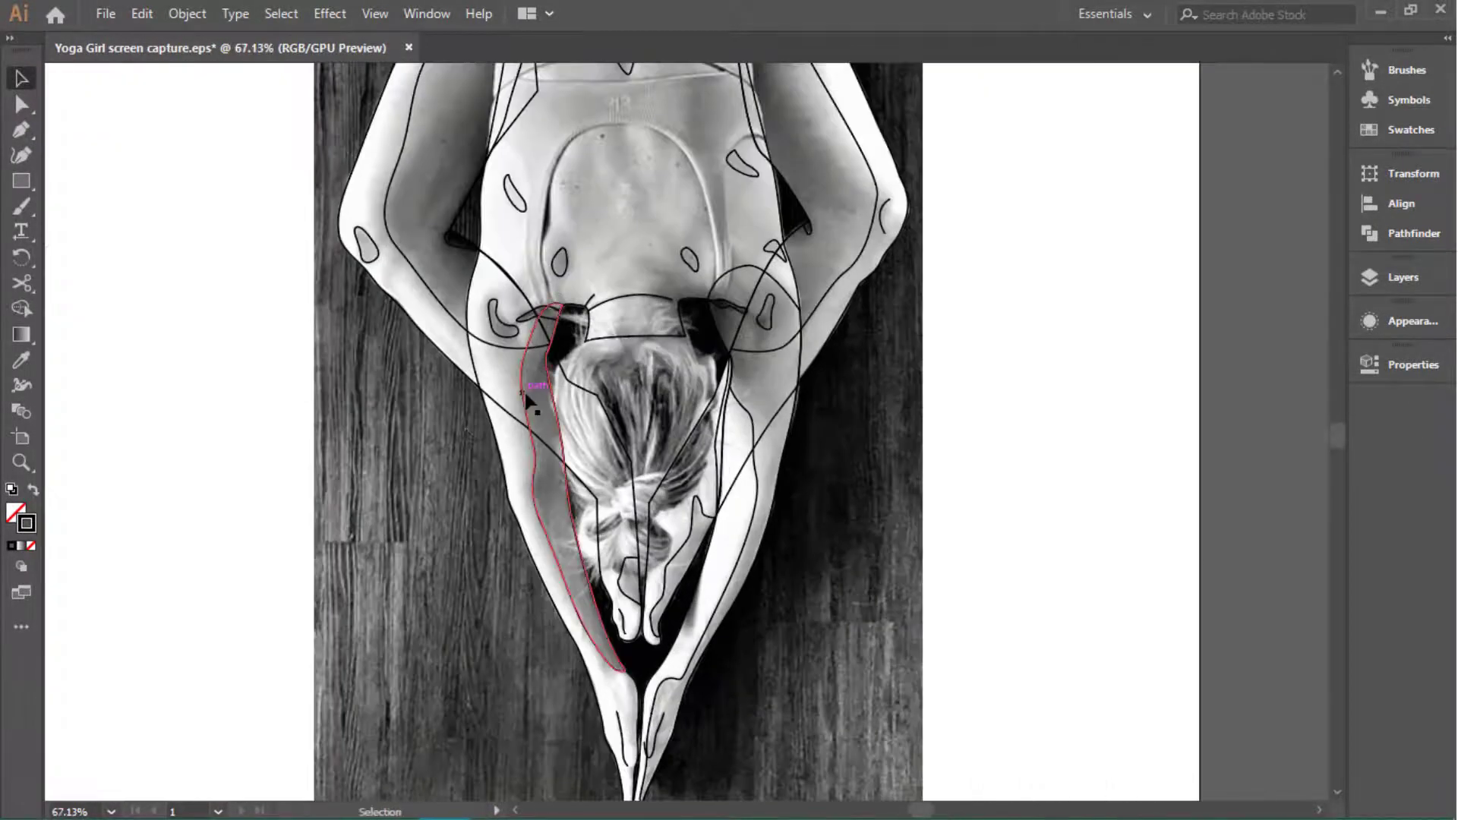
pyautogui.scroll(1, 591, 445)
pyautogui.keyDown('shift'); pyautogui.click(495, 366); pyautogui.keyUp('shift')
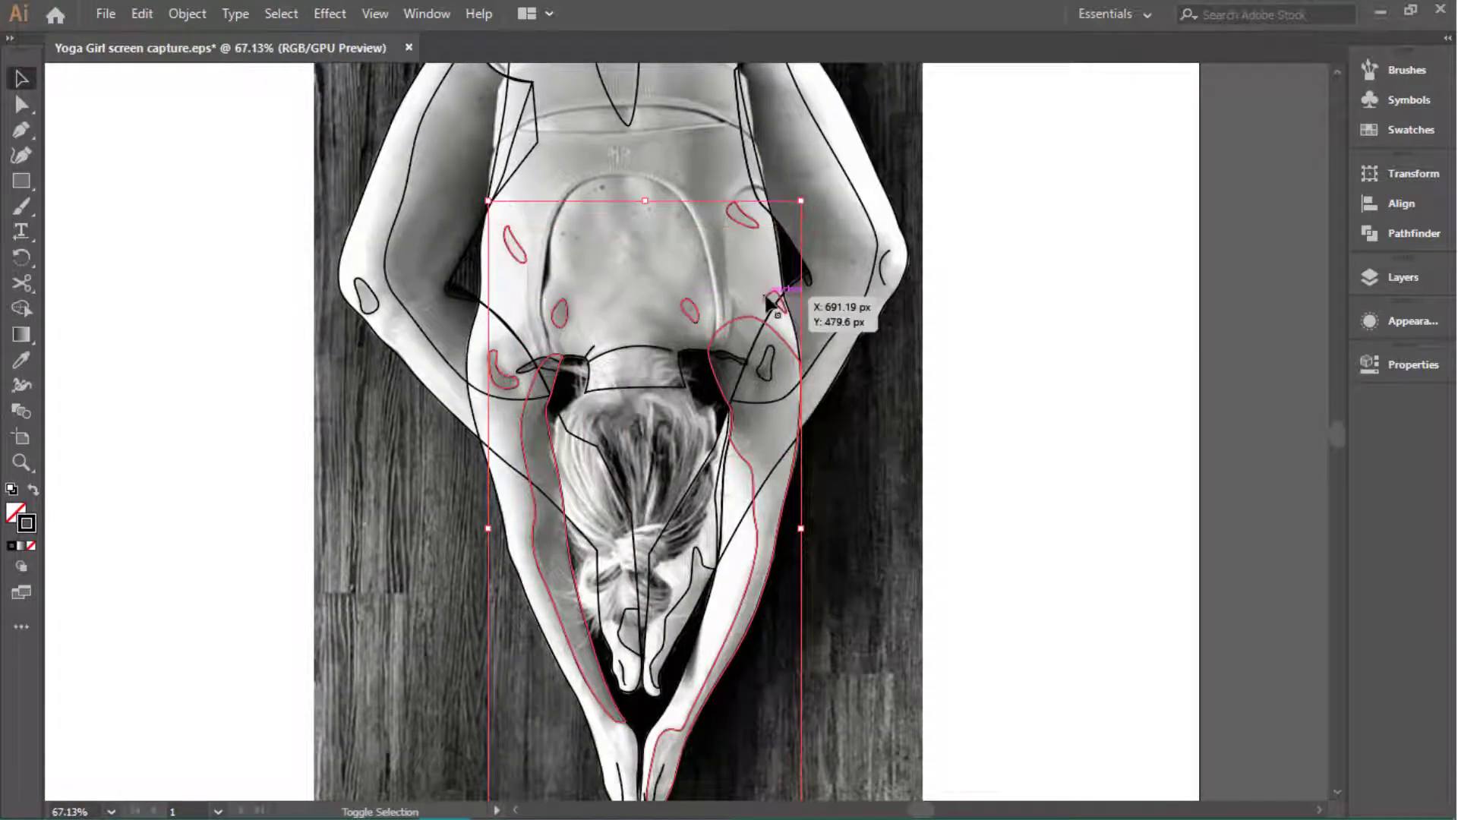
pyautogui.scroll(-2, 786, 503)
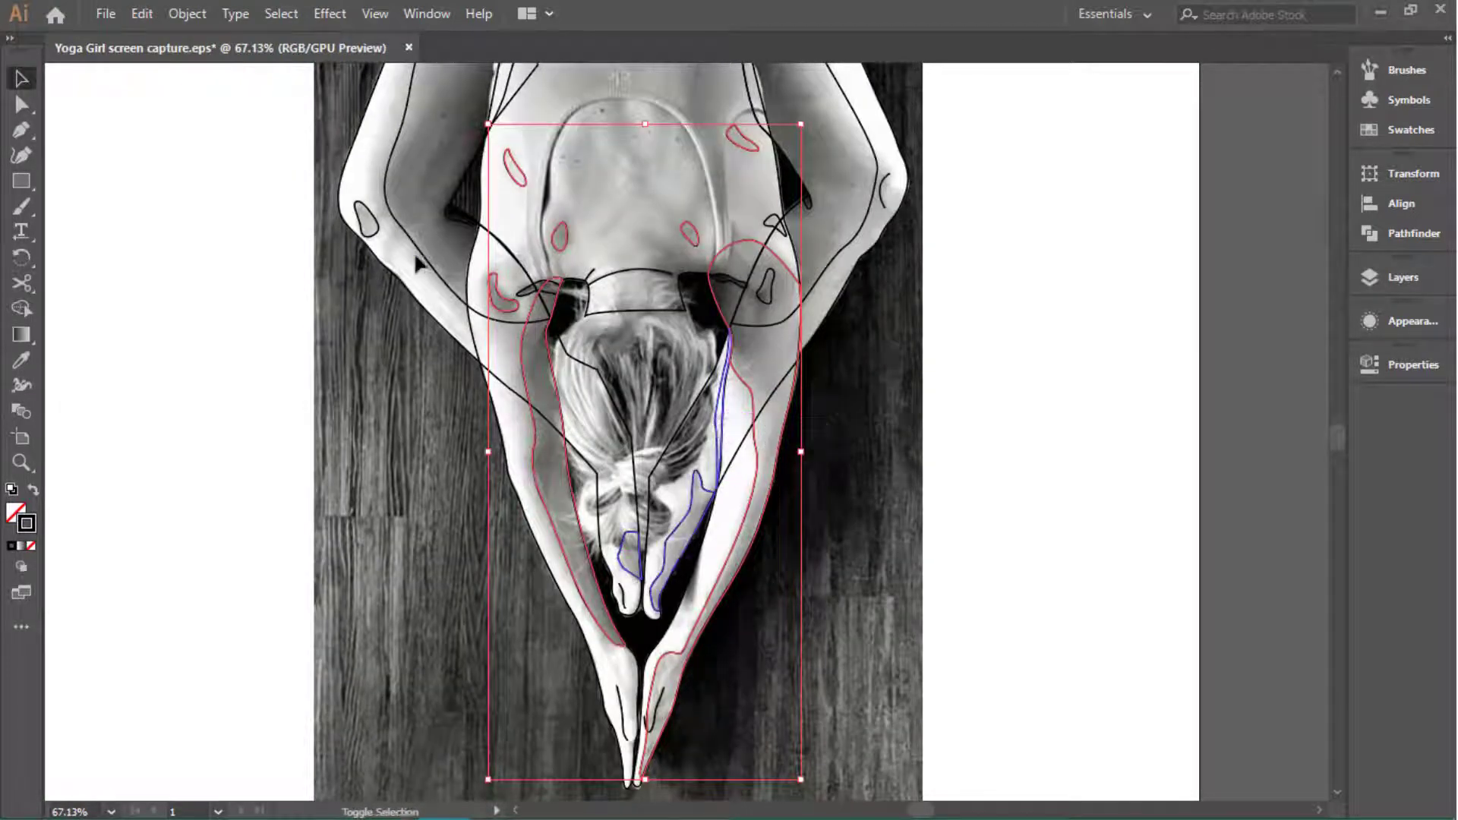
pyautogui.scroll(3, 575, 206)
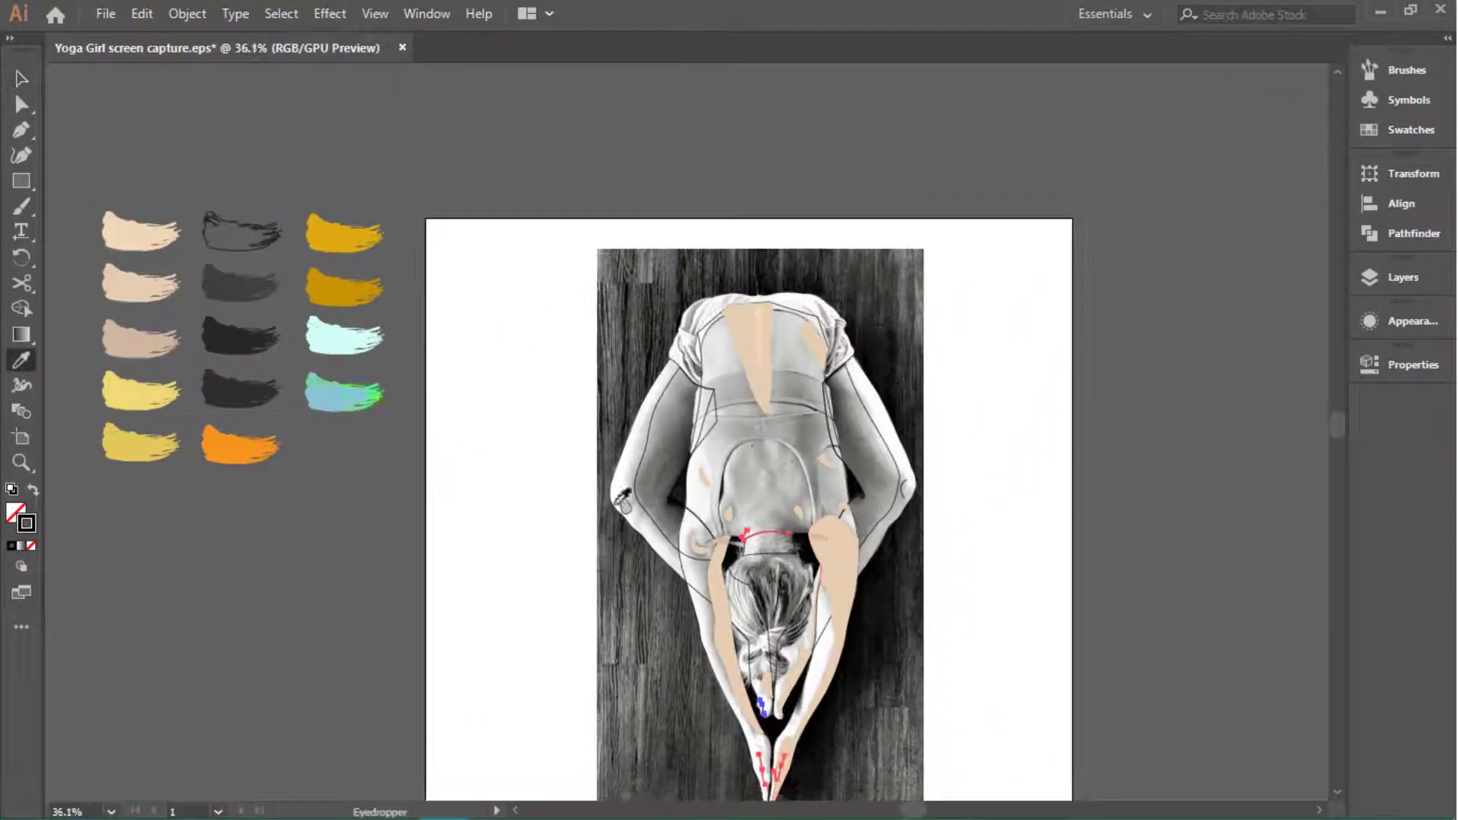
# Step: Check the selected arm shape's beige fill values in the Properties panel
pyautogui.click(841, 559)
pyautogui.click(28, 536)
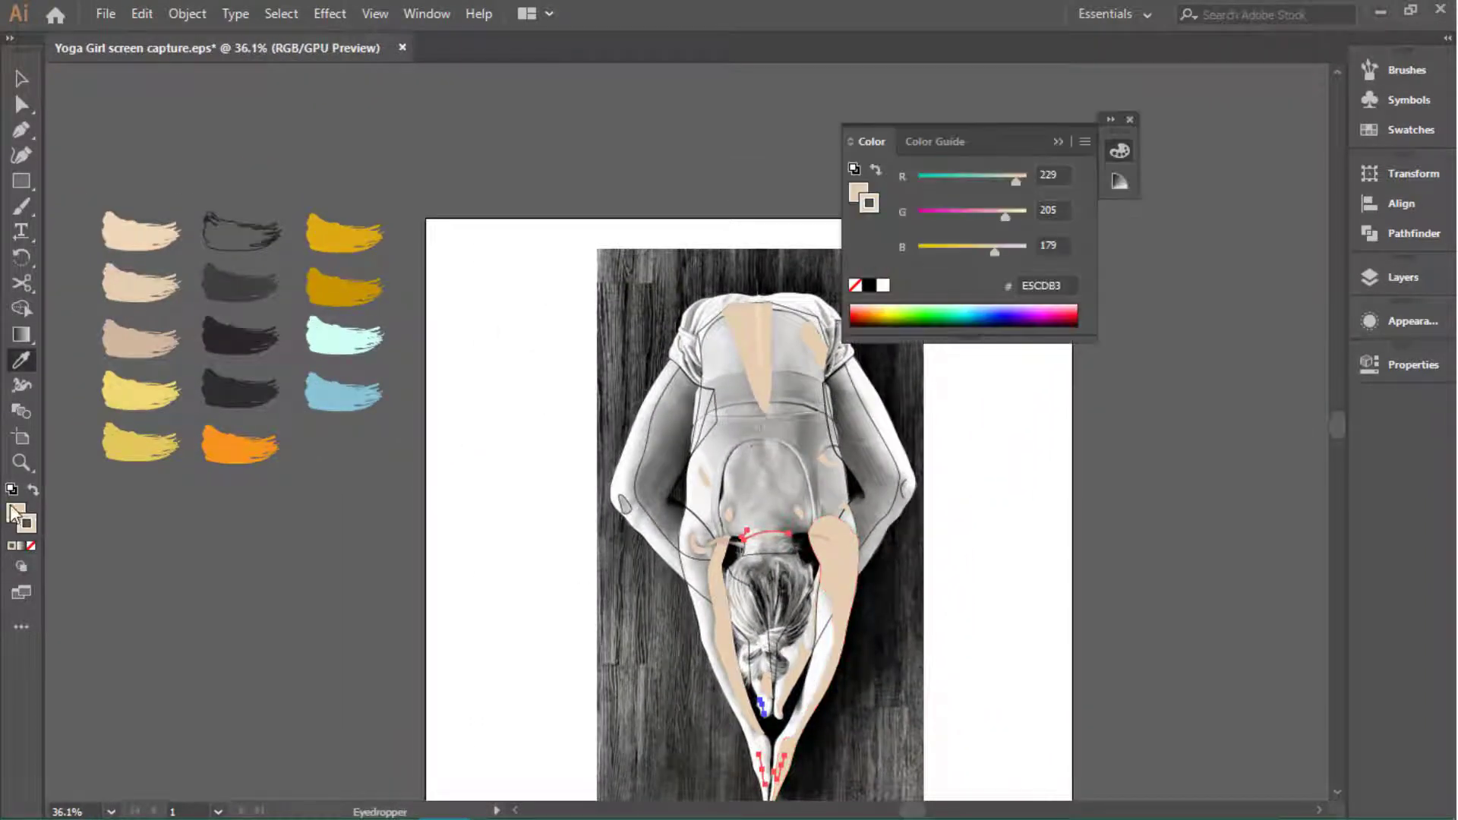
pyautogui.click(1411, 365)
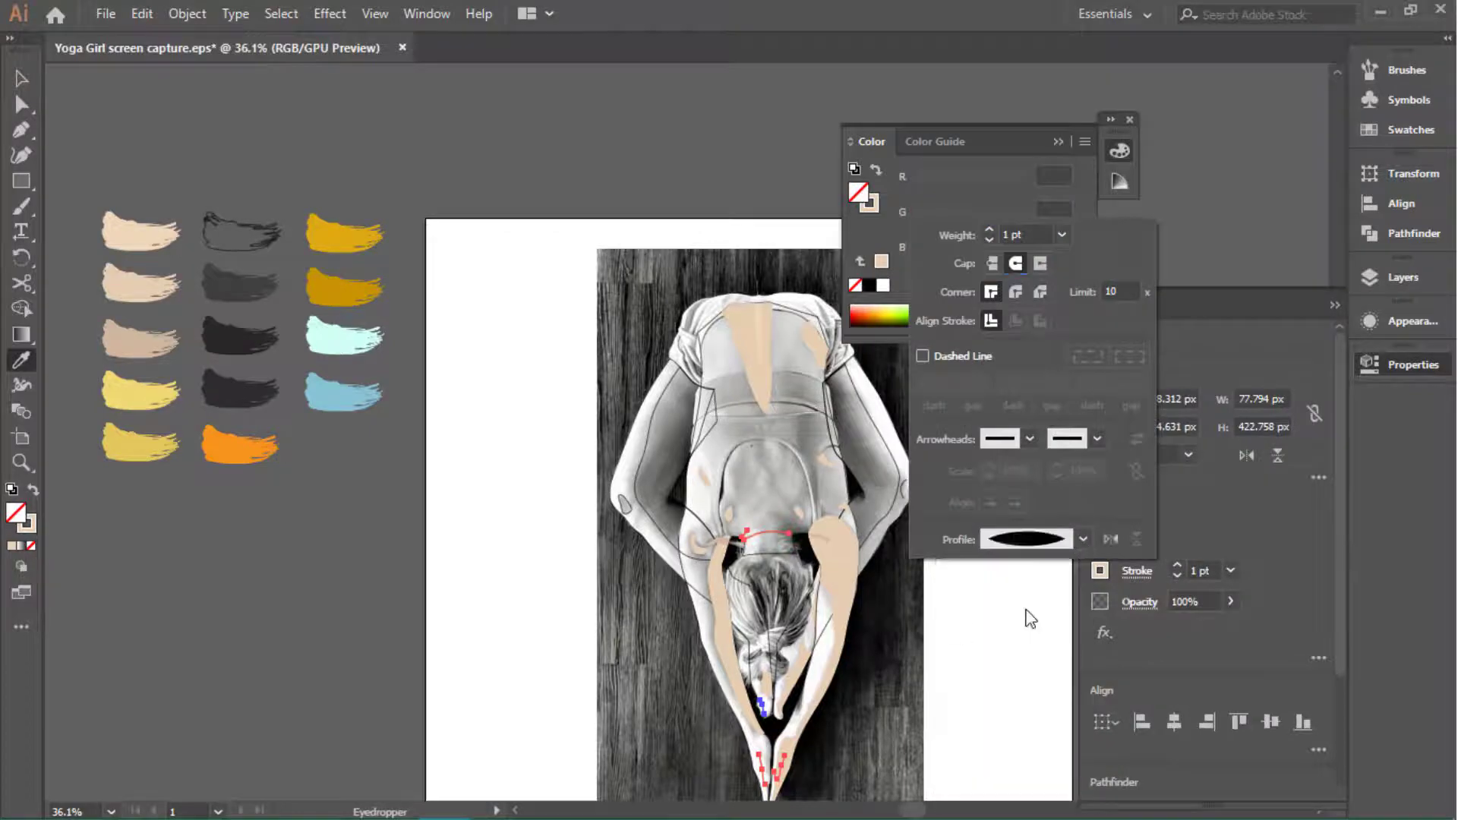
pyautogui.scroll(5, 759, 532)
pyautogui.scroll(-3, 644, 640)
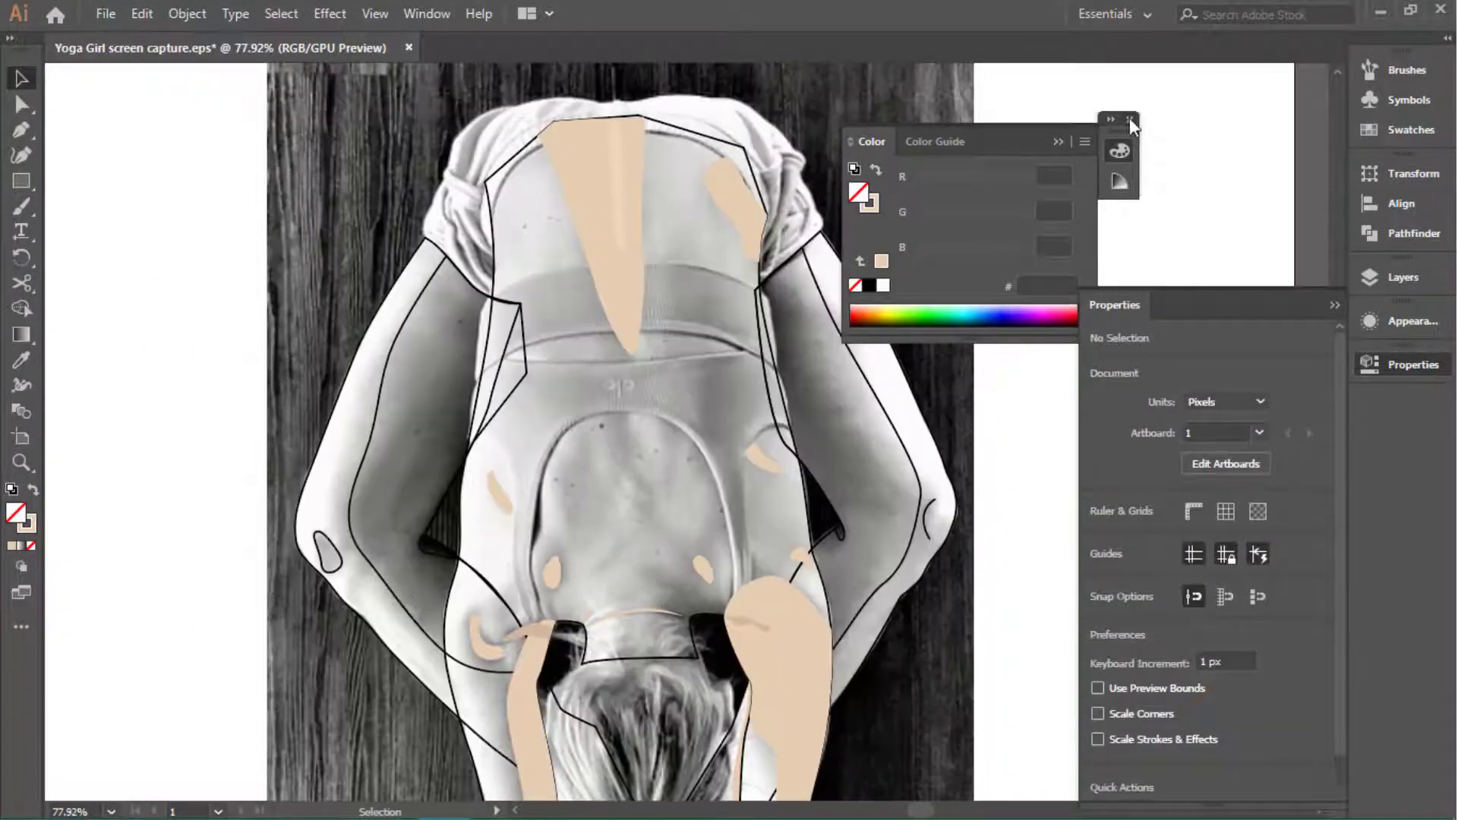
pyautogui.click(1130, 120)
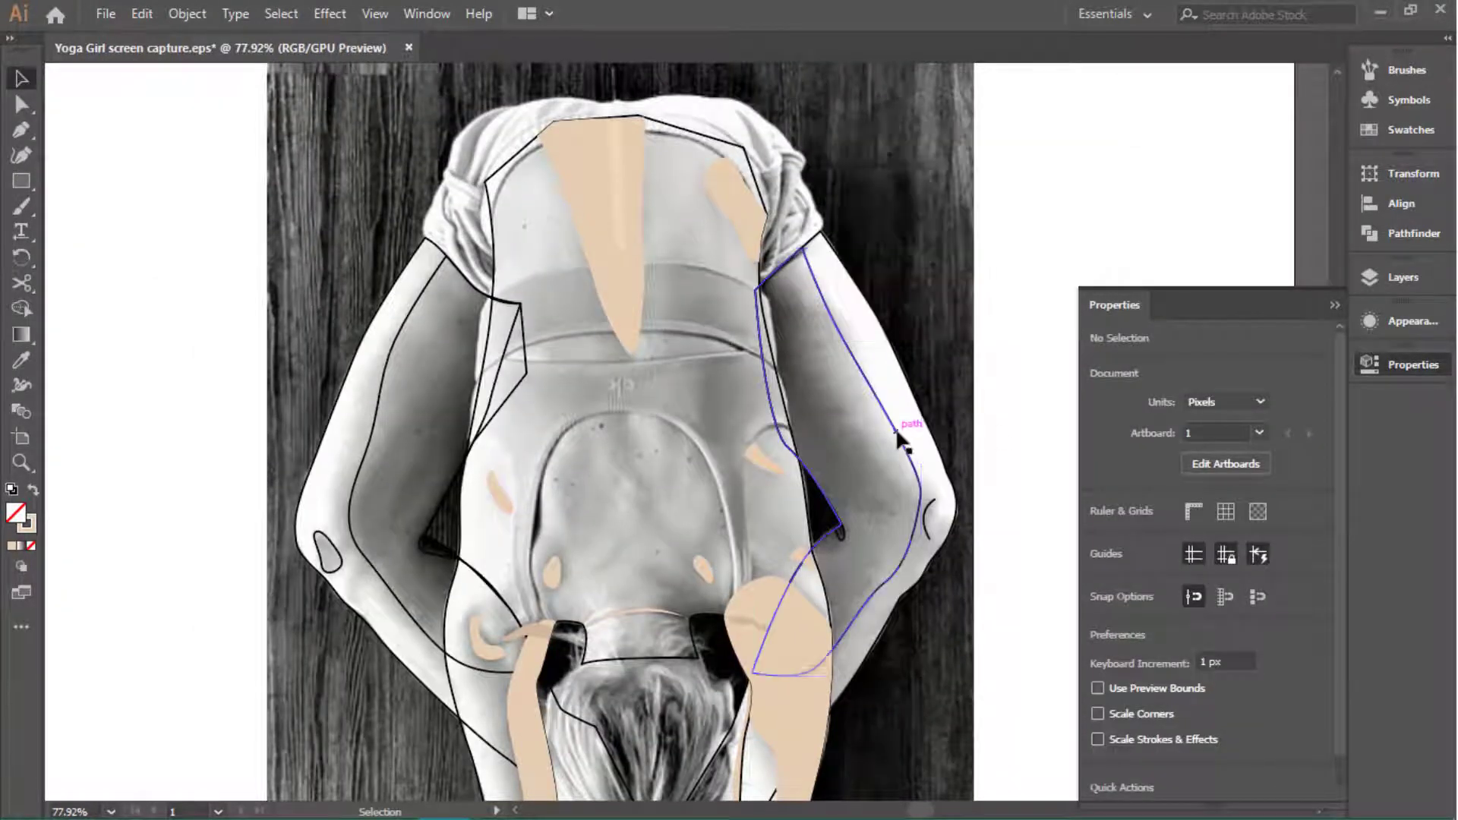
# Step: Fill the arm outline shape with the beige skin tone using the Eyedropper
pyautogui.click(896, 427)
pyautogui.click(384, 360)
pyautogui.scroll(-2, 386, 359)
pyautogui.scroll(-3, 683, 447)
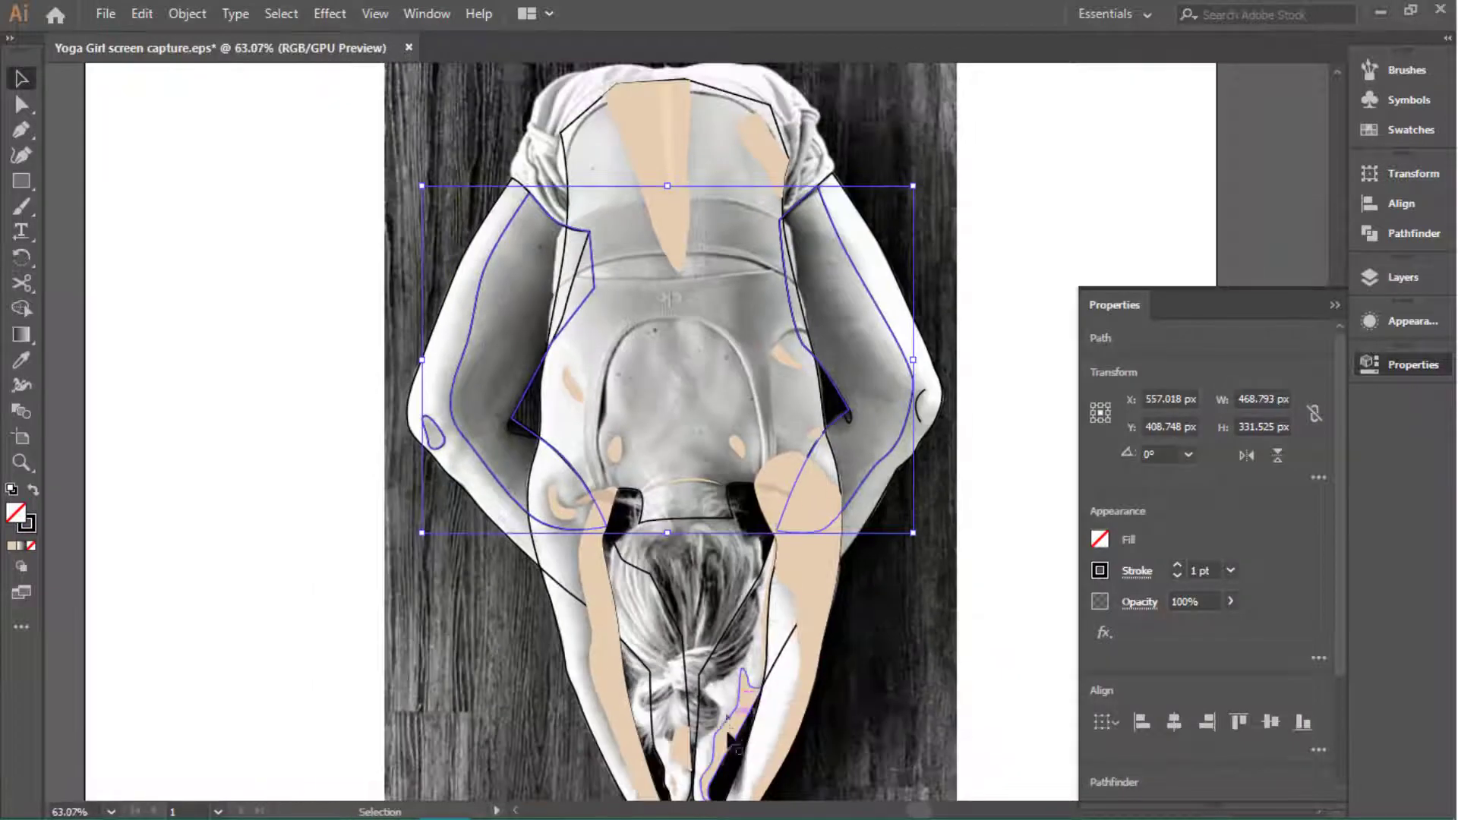
pyautogui.scroll(-2, 684, 446)
pyautogui.press('i')
pyautogui.click(710, 539)
pyautogui.press('v')
pyautogui.click(926, 475)
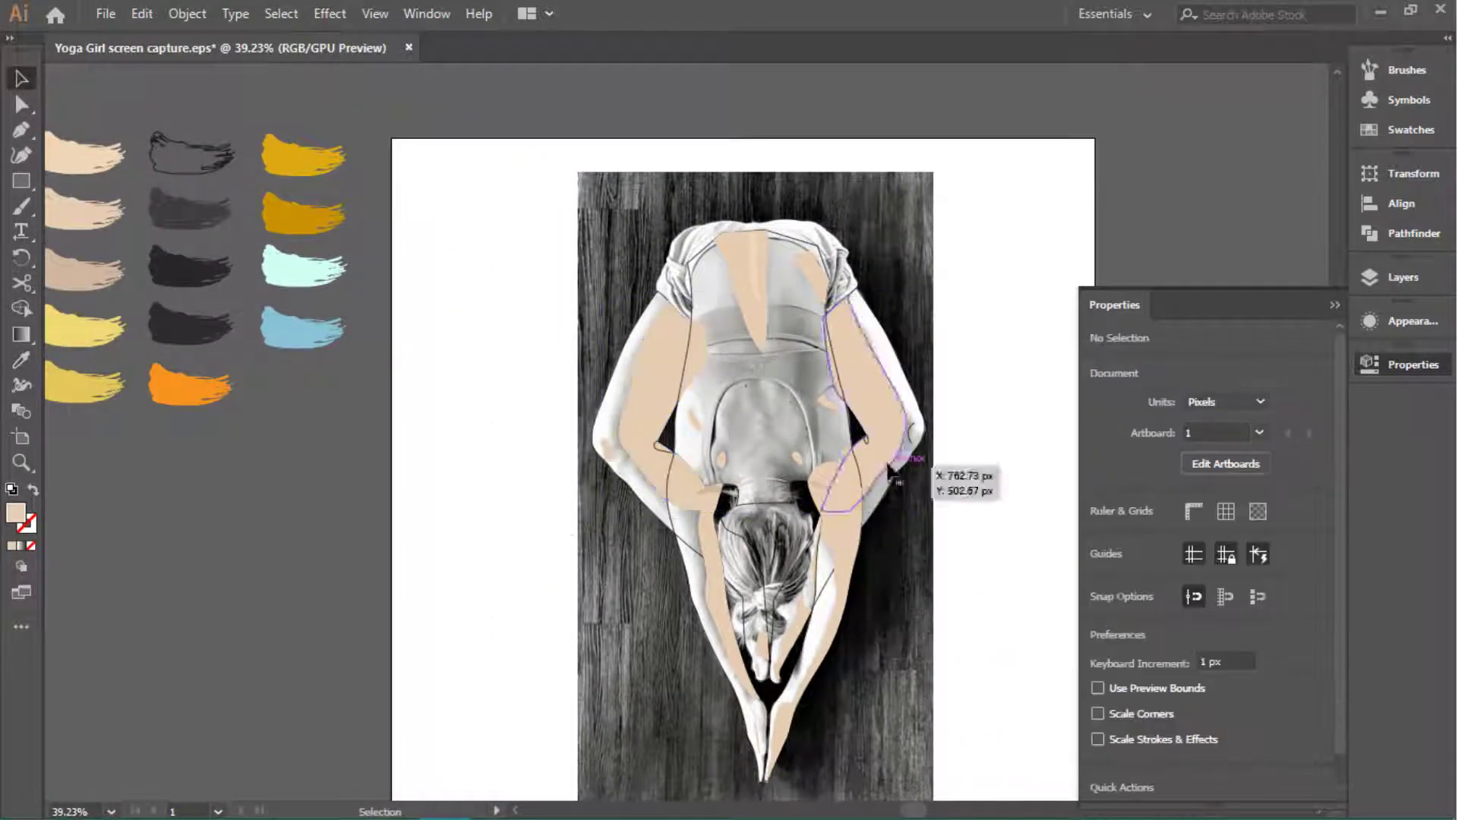
# Step: Give the small path beside the arm a 2 pt stroke weight
pyautogui.click(912, 433)
pyautogui.click(1137, 570)
pyautogui.click(1094, 537)
pyautogui.click(1018, 577)
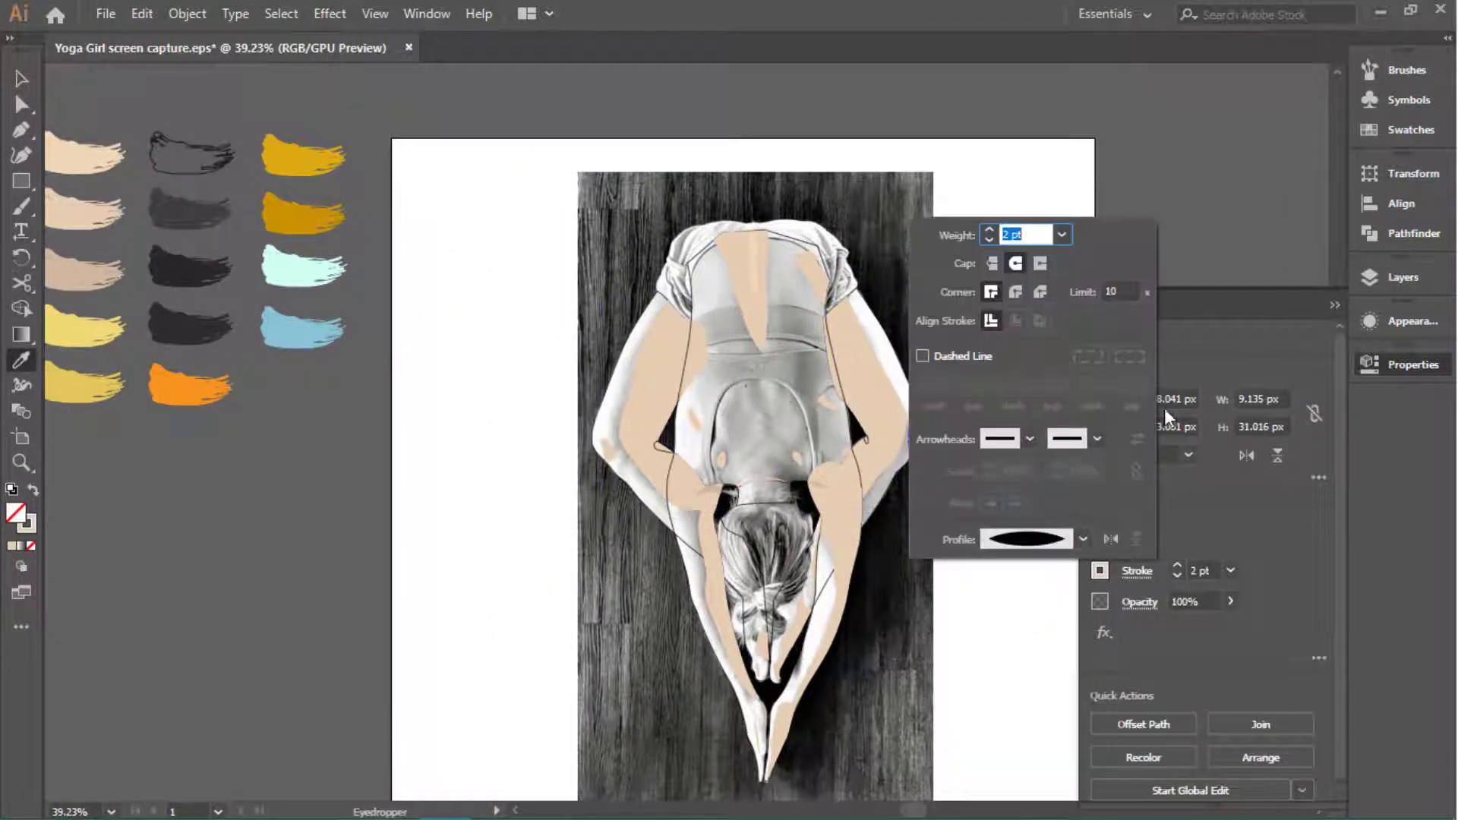
pyautogui.click(939, 558)
pyautogui.moveTo(663, 454); pyautogui.dragTo(870, 450)
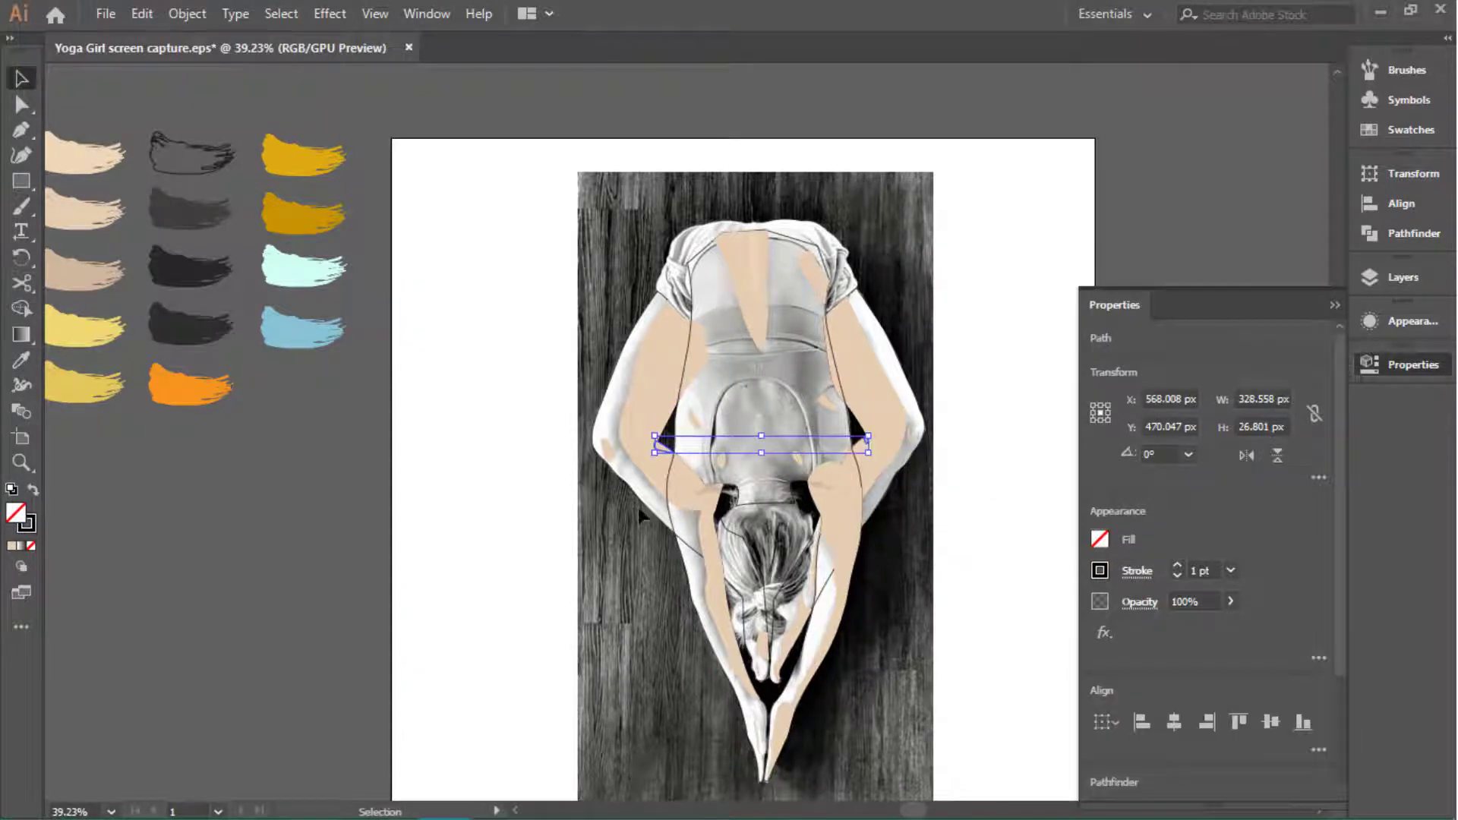
pyautogui.click(352, 560)
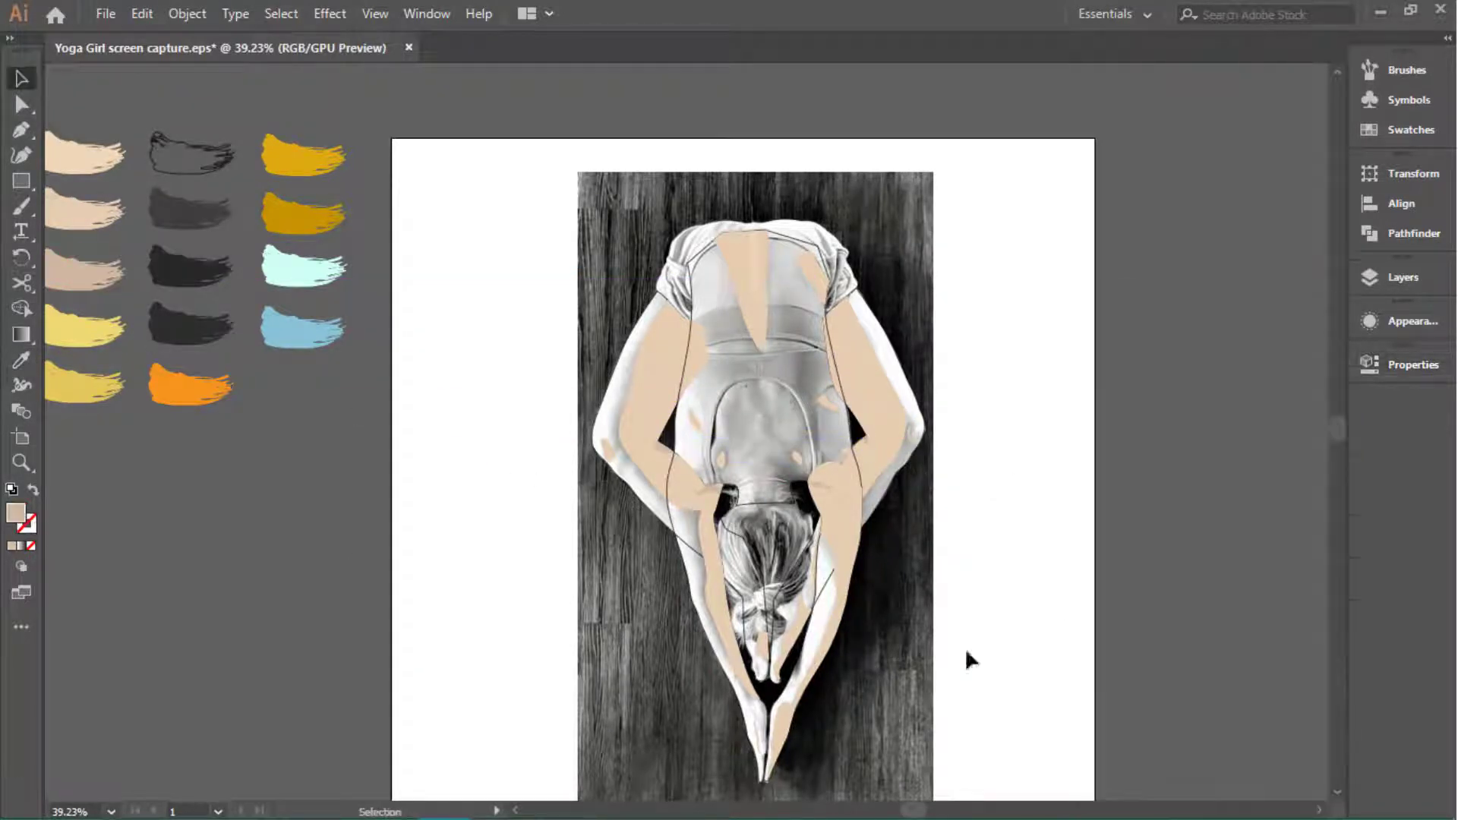
# Step: Fill the torso outline shape with the beige skin colour
pyautogui.scroll(3, 970, 659)
pyautogui.scroll(2, 768, 391)
pyautogui.click(767, 391)
pyautogui.scroll(-2, 767, 391)
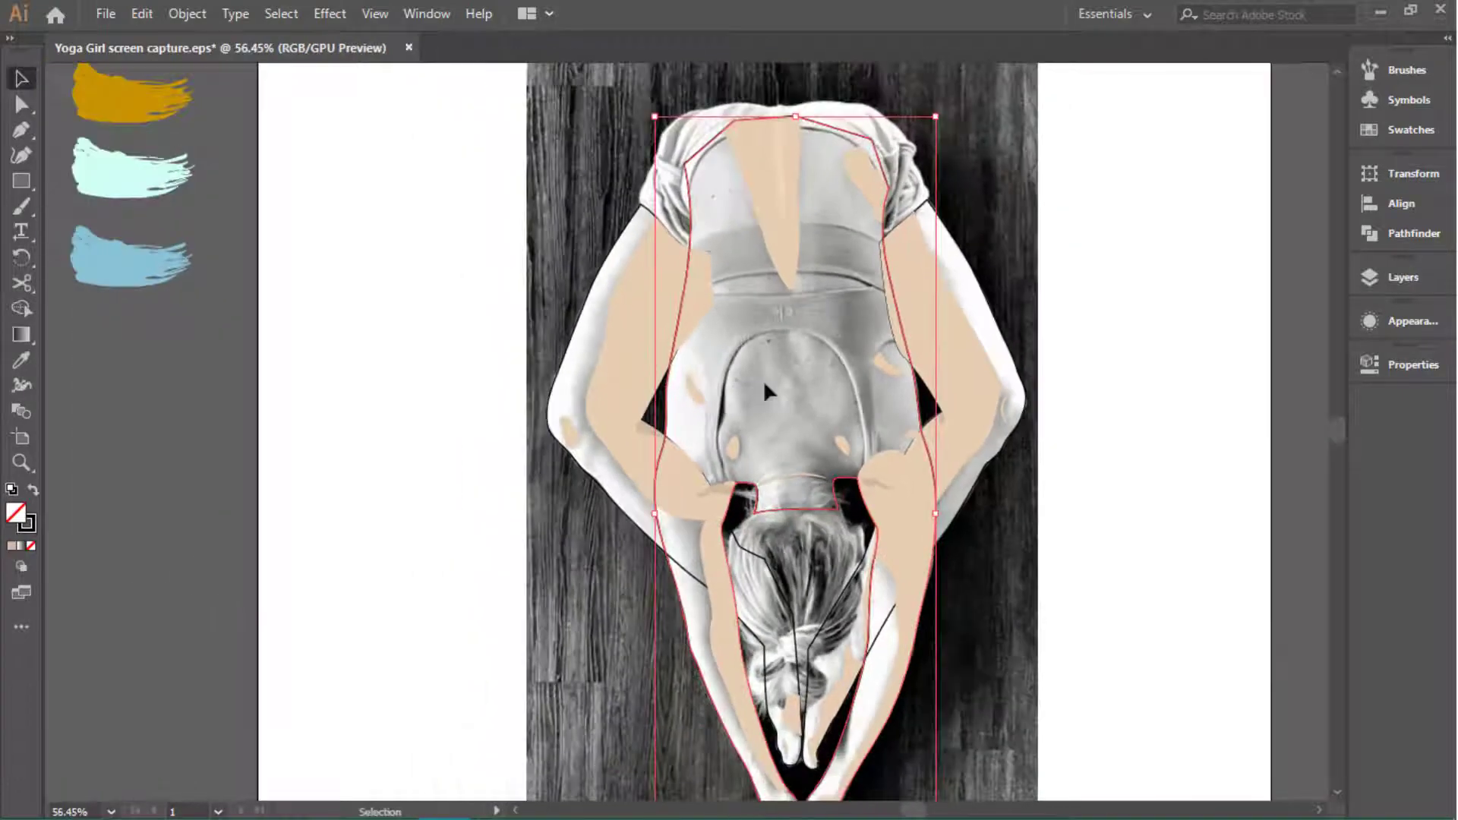
pyautogui.scroll(-2, 767, 391)
pyautogui.press('i')
pyautogui.click(760, 425)
pyautogui.press('v')
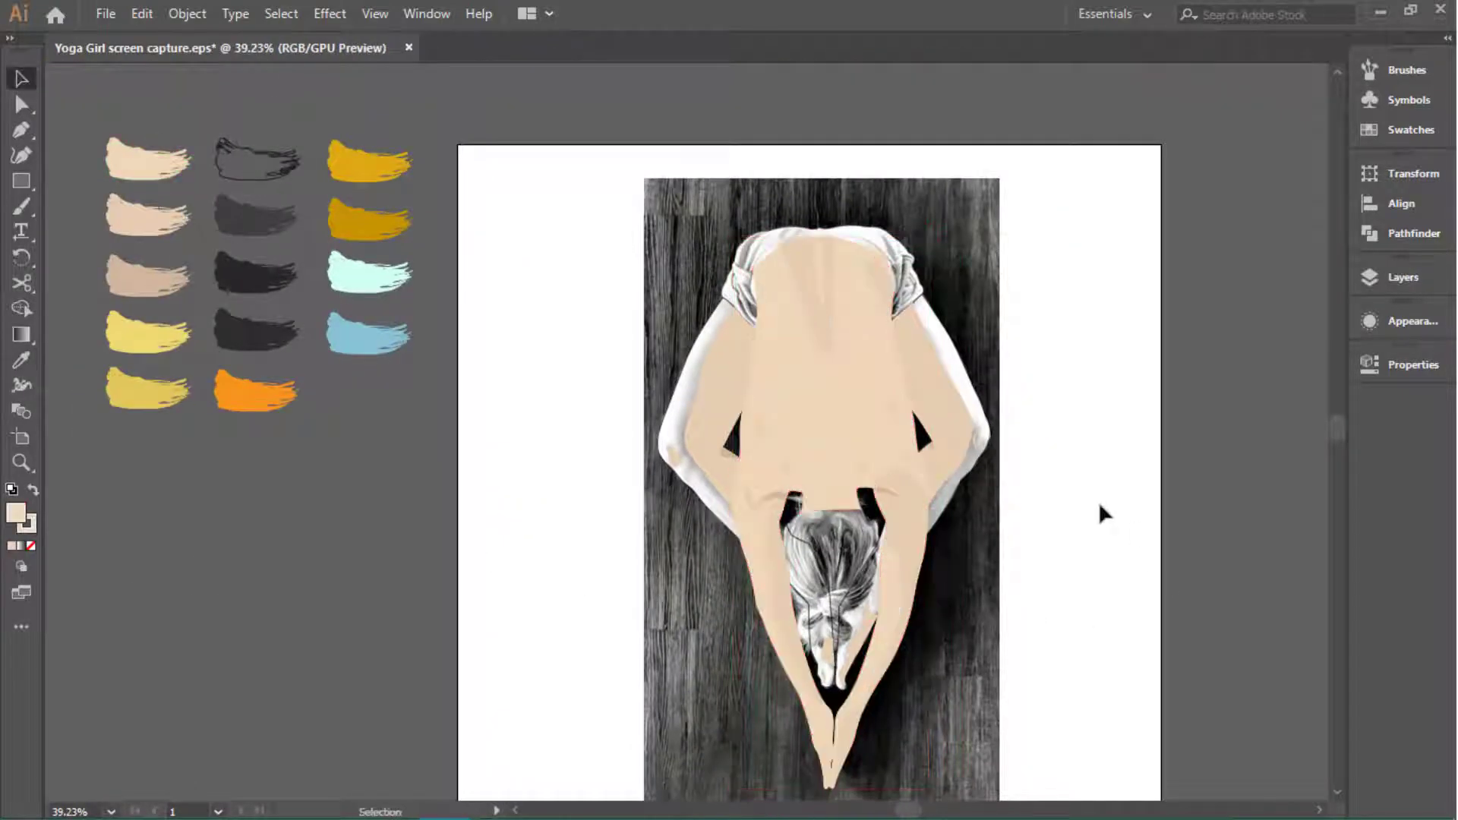
# Step: Fill both arm shapes with the beige skin colour
pyautogui.click(965, 380)
pyautogui.keyDown('shift'); pyautogui.click(668, 426); pyautogui.keyUp('shift')
pyautogui.press('i')
pyautogui.click(821, 342)
pyautogui.press('v')
pyautogui.scroll(-1, 1049, 672)
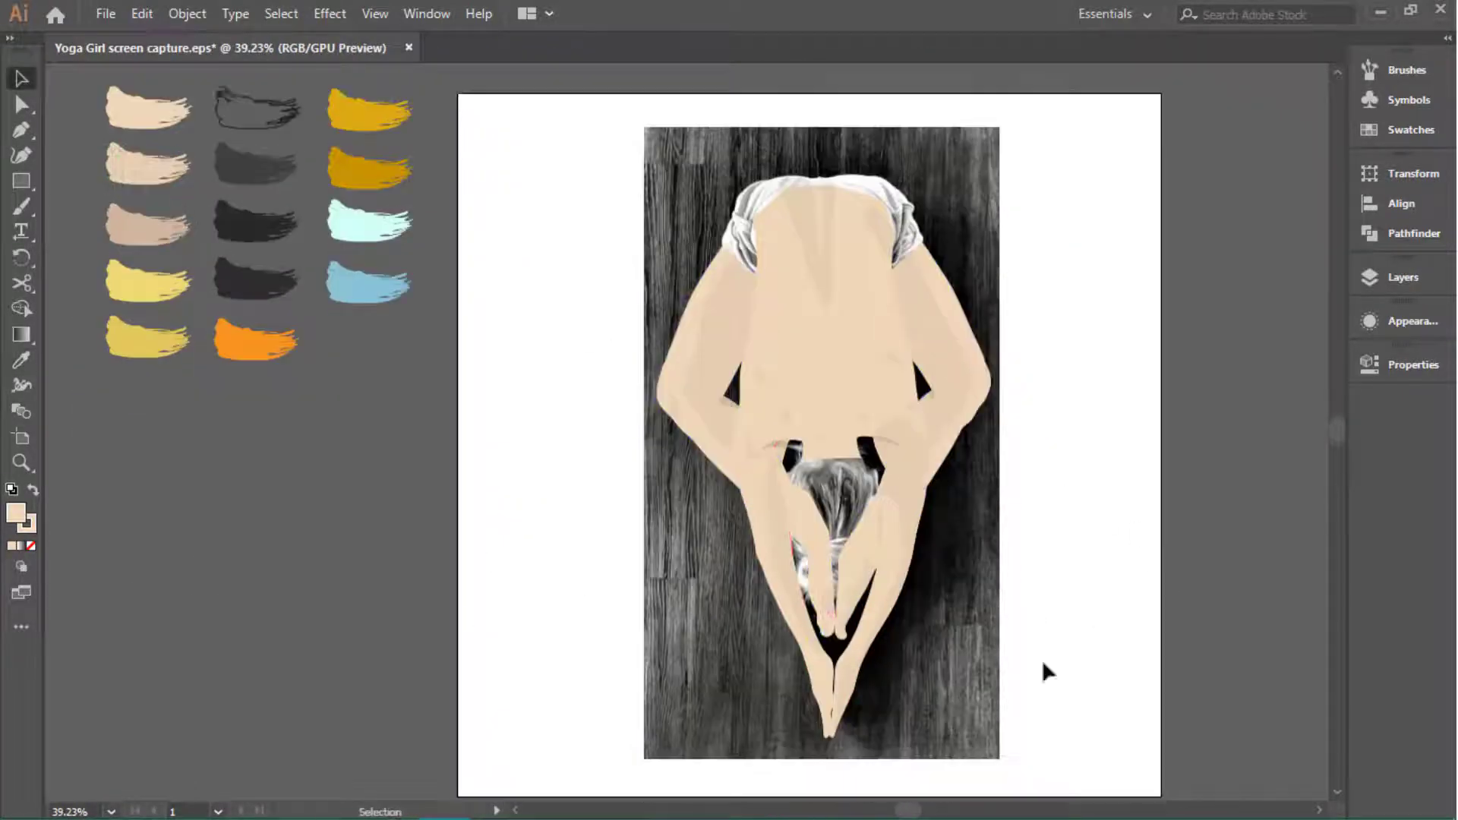
pyautogui.scroll(-1, 1049, 672)
pyautogui.scroll(3, 909, 612)
pyautogui.scroll(3, 811, 462)
pyautogui.scroll(1, 729, 556)
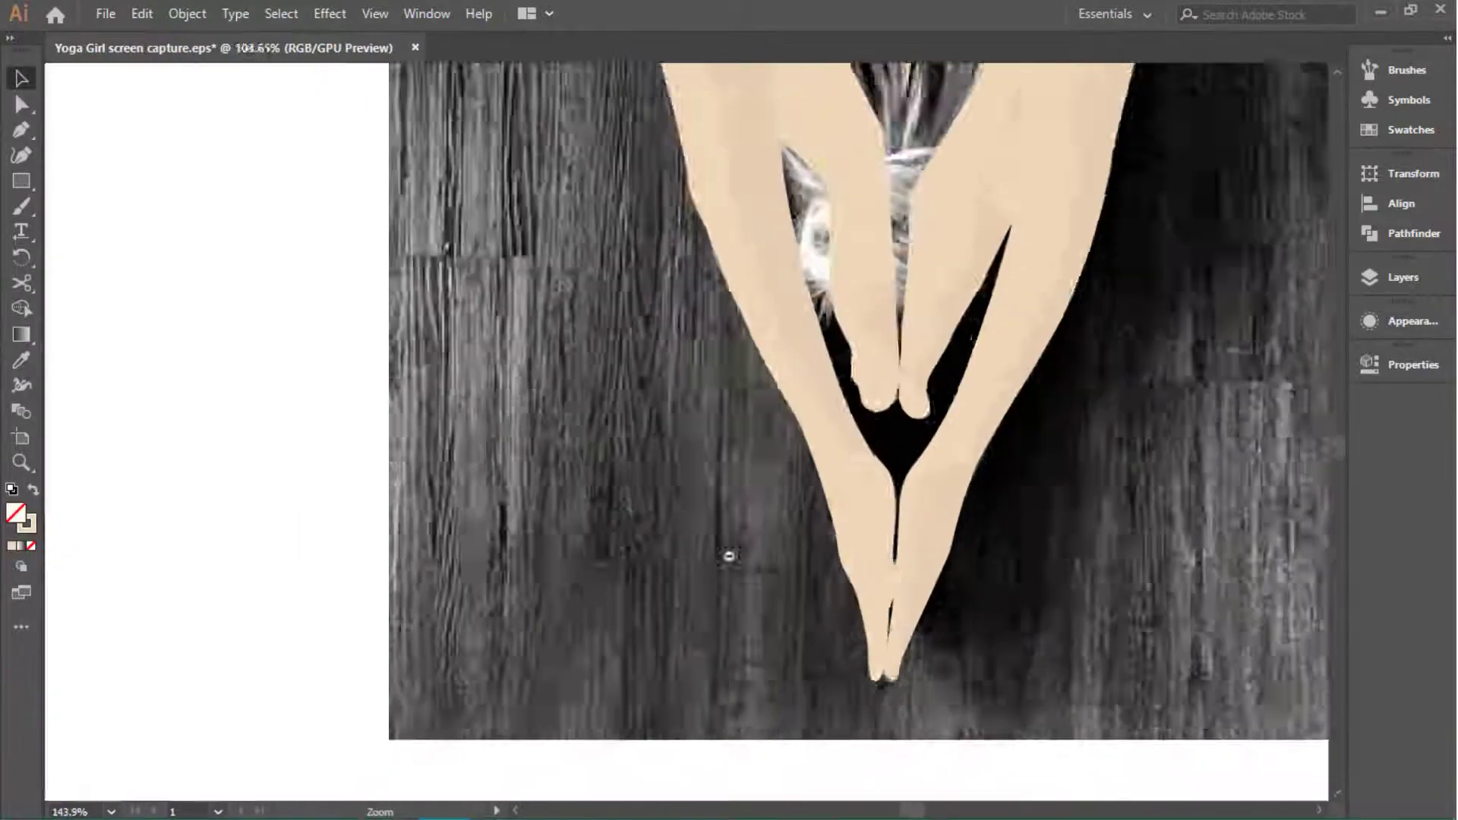
pyautogui.scroll(-5, 728, 556)
# Step: Give the small line near the feet a tapered stroke width profile
pyautogui.press('i')
pyautogui.click(1431, 368)
pyautogui.click(17, 523)
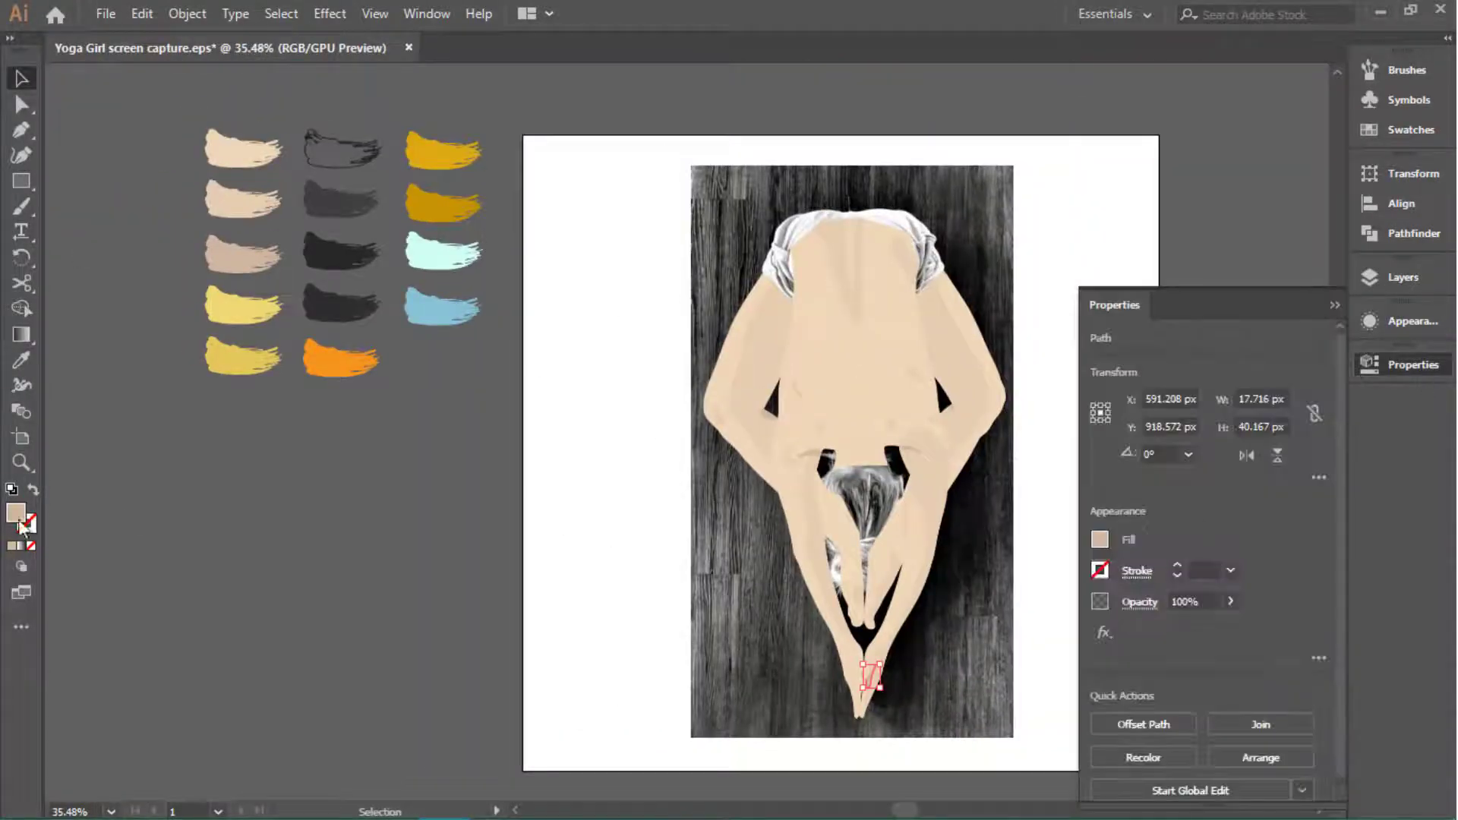
pyautogui.click(1137, 571)
pyautogui.click(1078, 530)
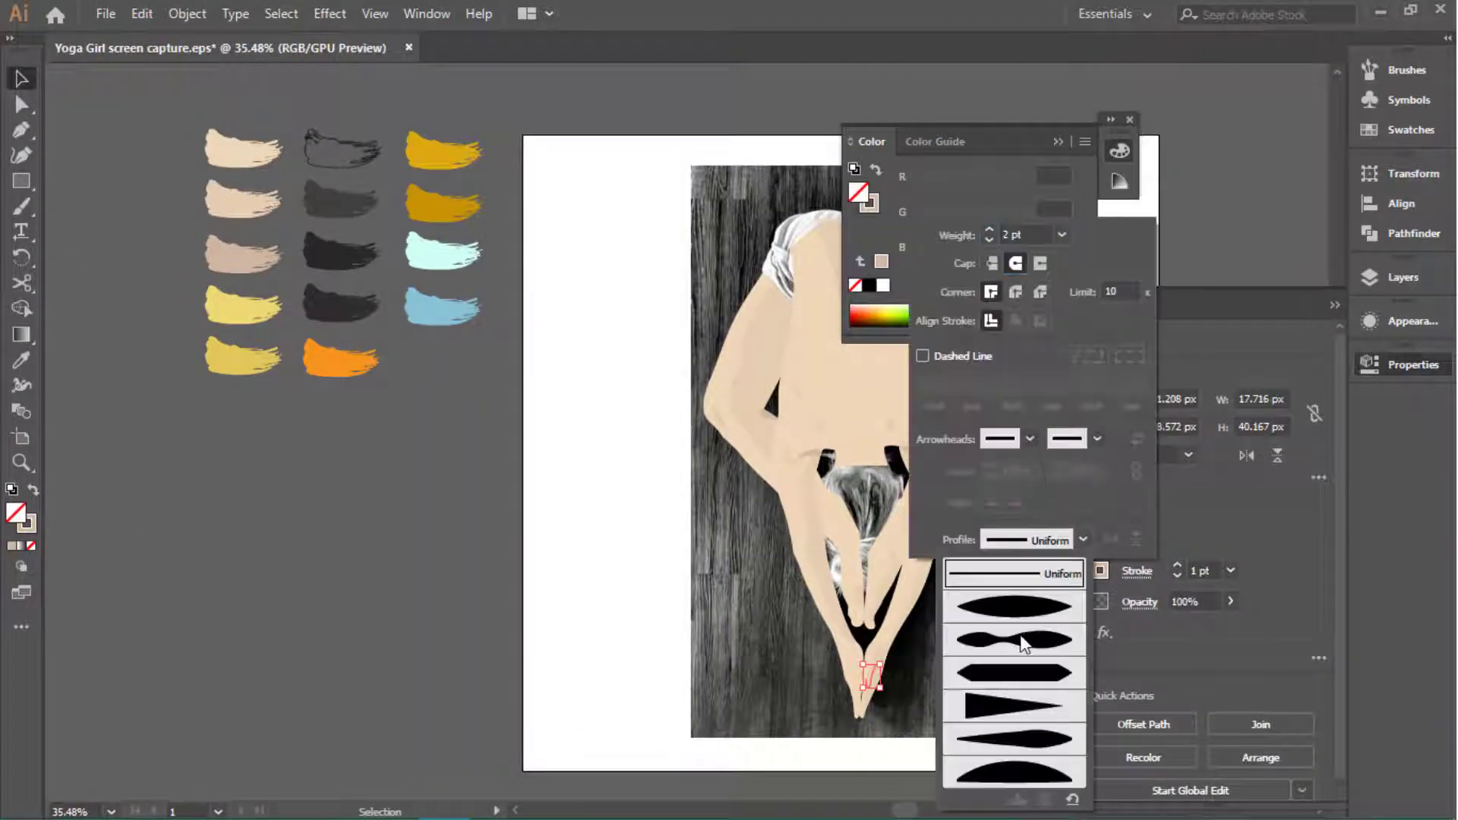
pyautogui.click(1041, 616)
pyautogui.click(1132, 122)
pyautogui.scroll(2, 1048, 498)
pyautogui.scroll(2, 830, 417)
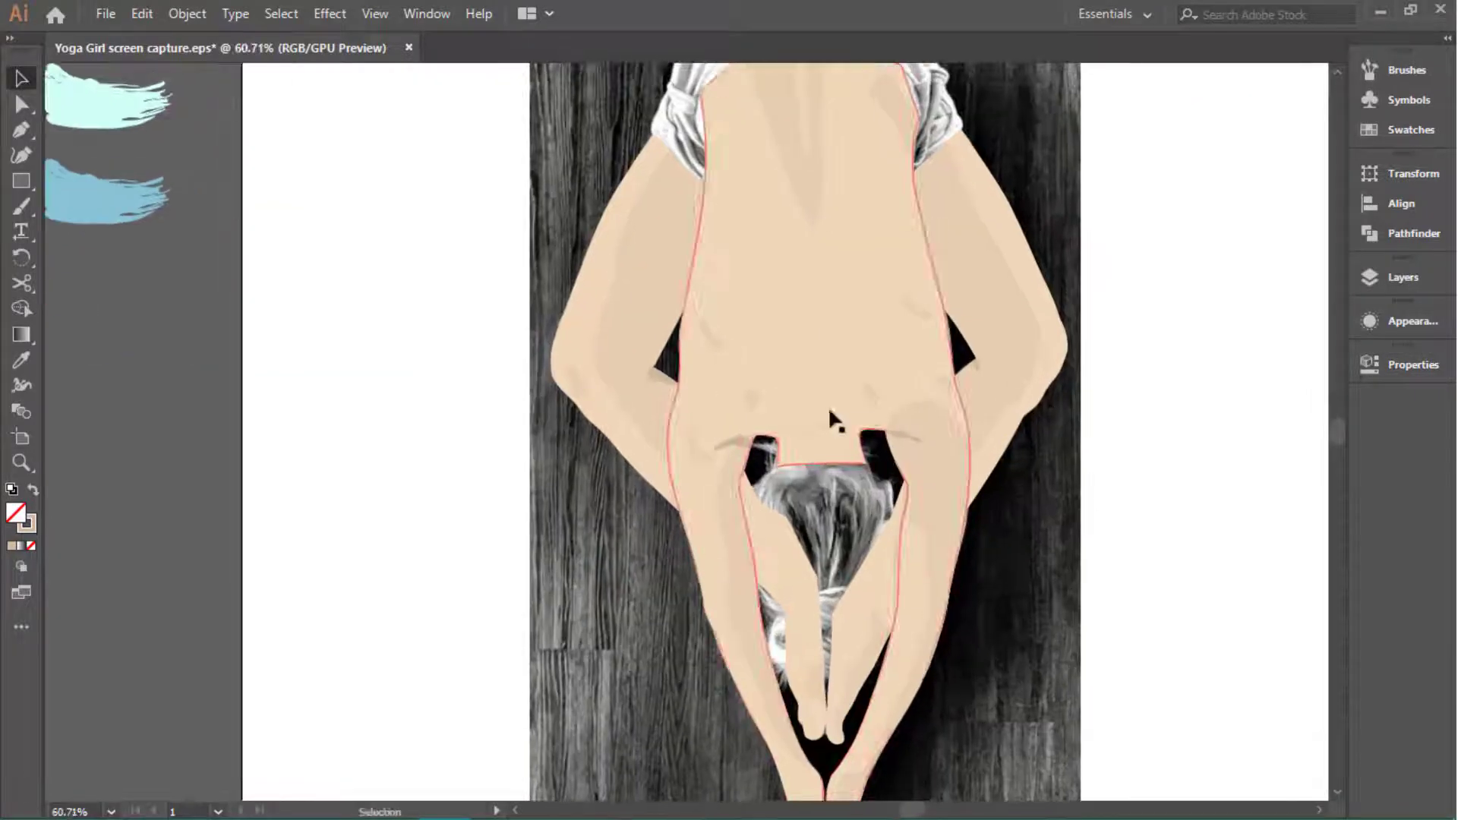
pyautogui.scroll(-1, 830, 417)
# Step: Hide the Body and Legs layers and select the cloths layer contents
pyautogui.click(1401, 277)
pyautogui.moveTo(1050, 325); pyautogui.dragTo(1049, 346)
pyautogui.keyDown('ctrl'); pyautogui.click(1049, 302); pyautogui.keyUp('ctrl')
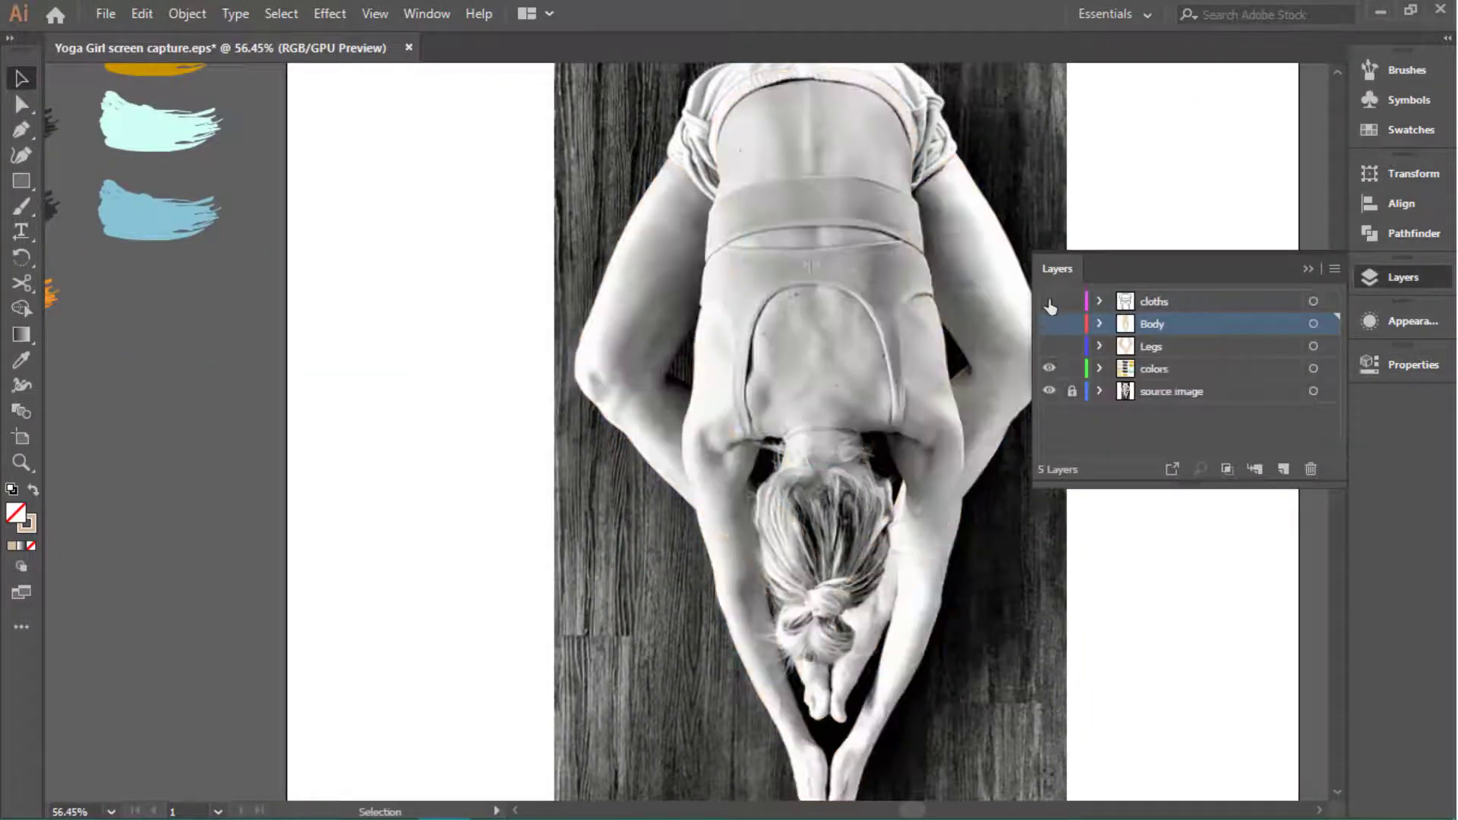
pyautogui.click(1154, 301)
pyautogui.scroll(2, 1106, 304)
pyautogui.scroll(2, 1109, 311)
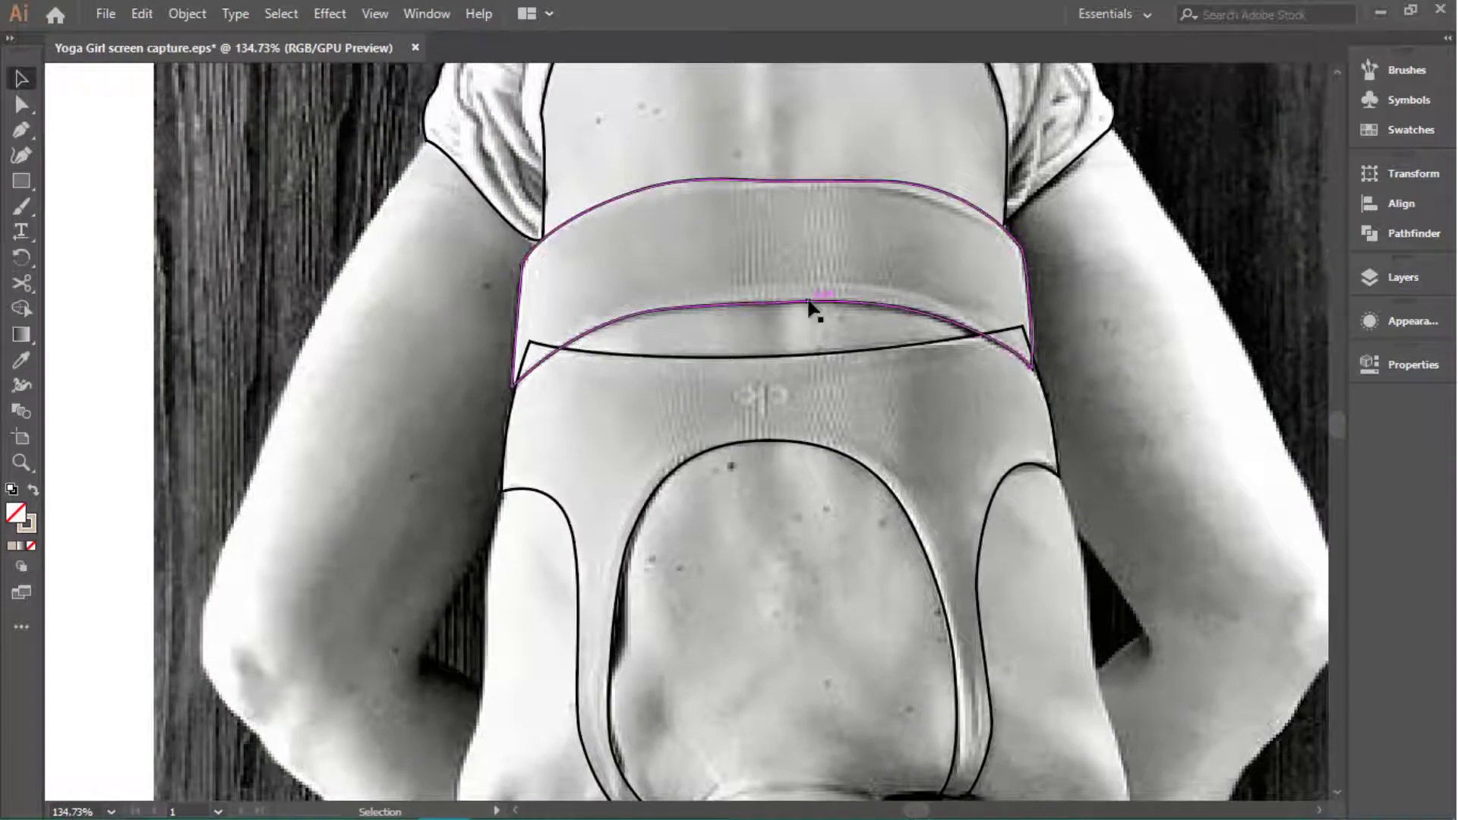
# Step: Fill the top band and lower part of the sports top with yellow
pyautogui.press('i')
pyautogui.hotkey('ctrl', 'y')
pyautogui.scroll(-3, 699, 384)
pyautogui.scroll(-1, 700, 384)
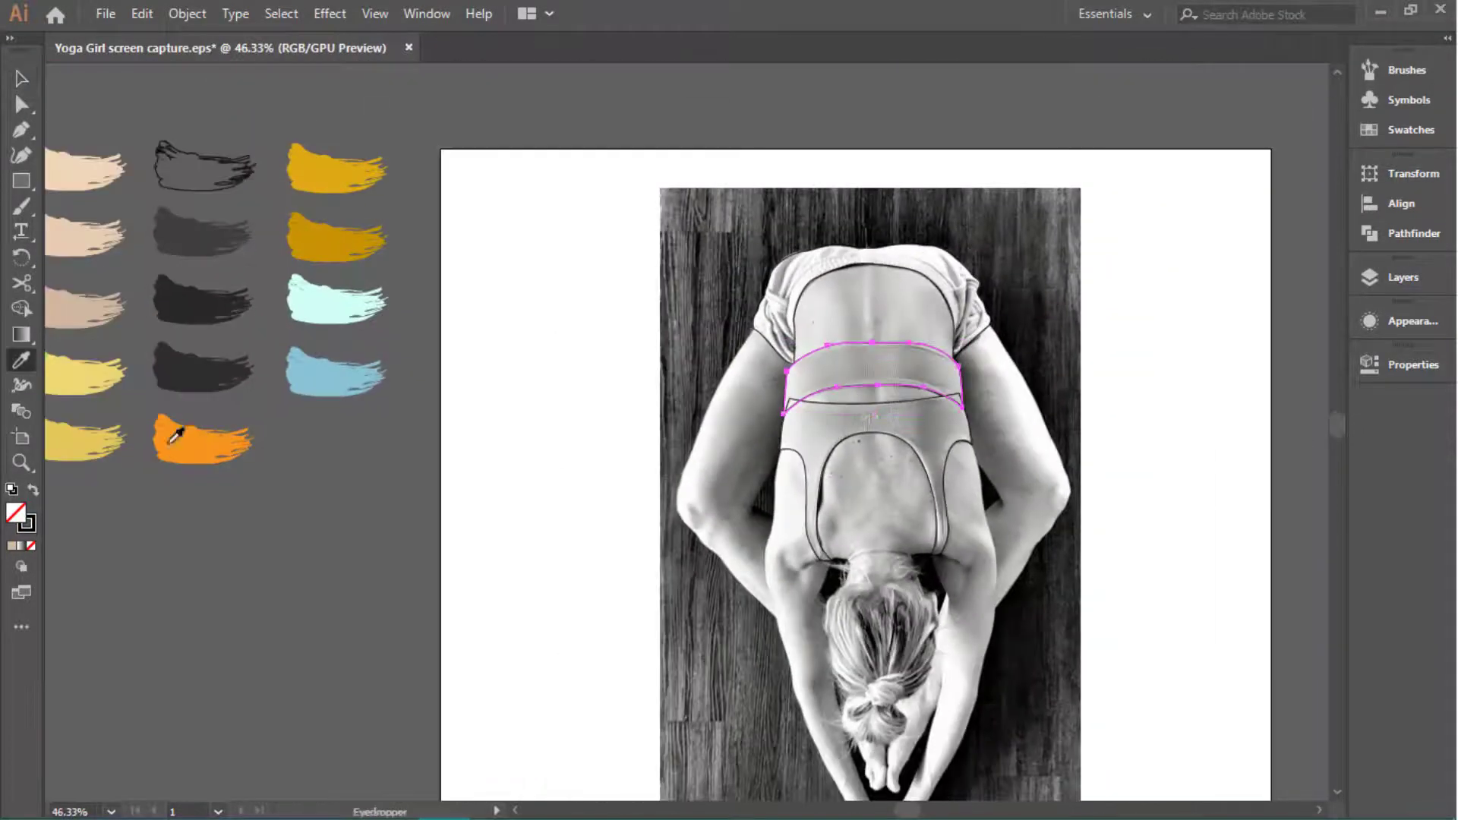
pyautogui.click(83, 372)
pyautogui.press('v')
pyautogui.click(857, 430)
pyautogui.press('i')
pyautogui.click(88, 372)
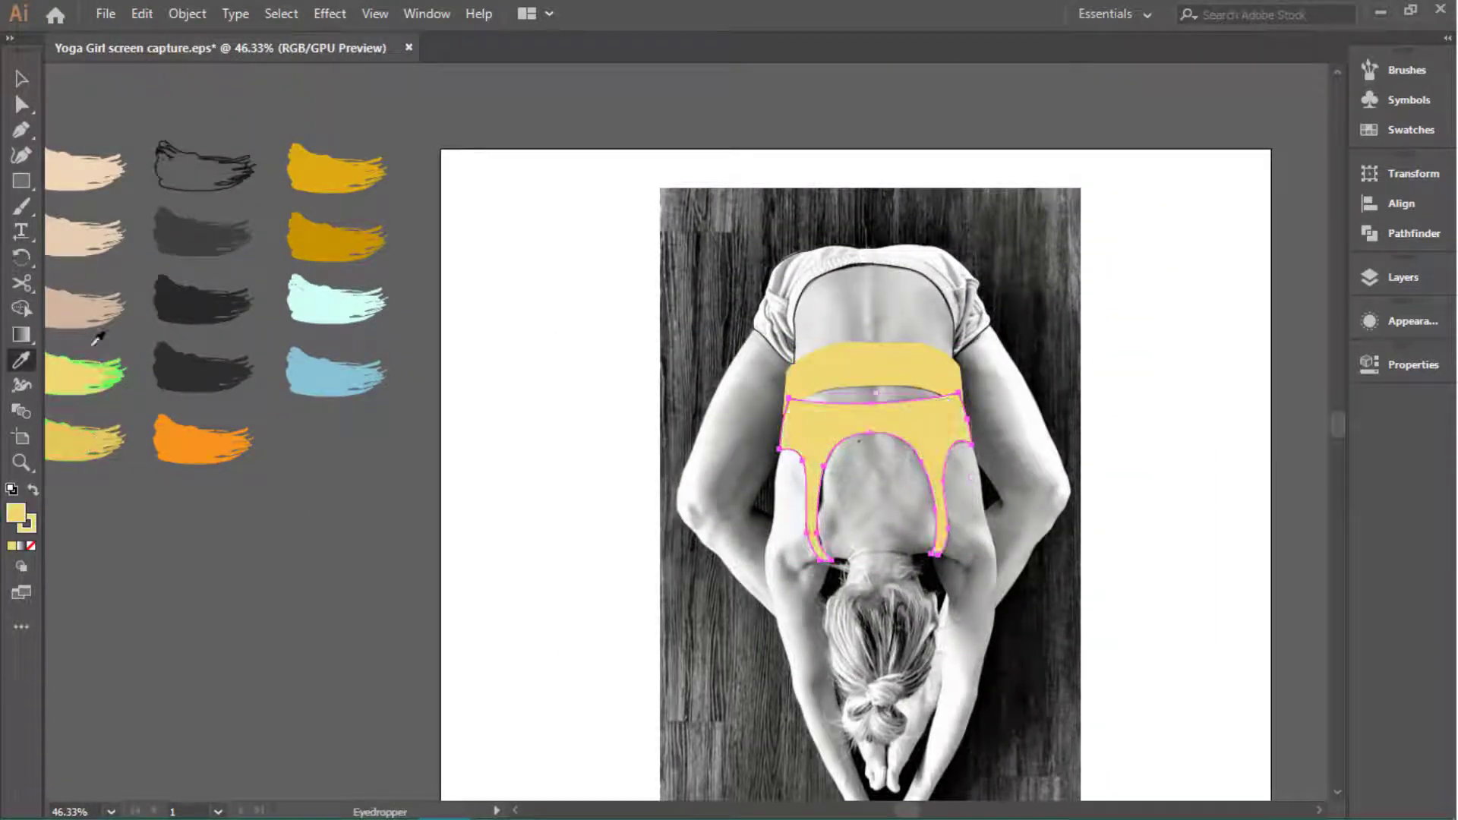
# Step: Place a copy of the sports top beside the artboard
pyautogui.scroll(2, 1034, 470)
pyautogui.scroll(3, 1191, 446)
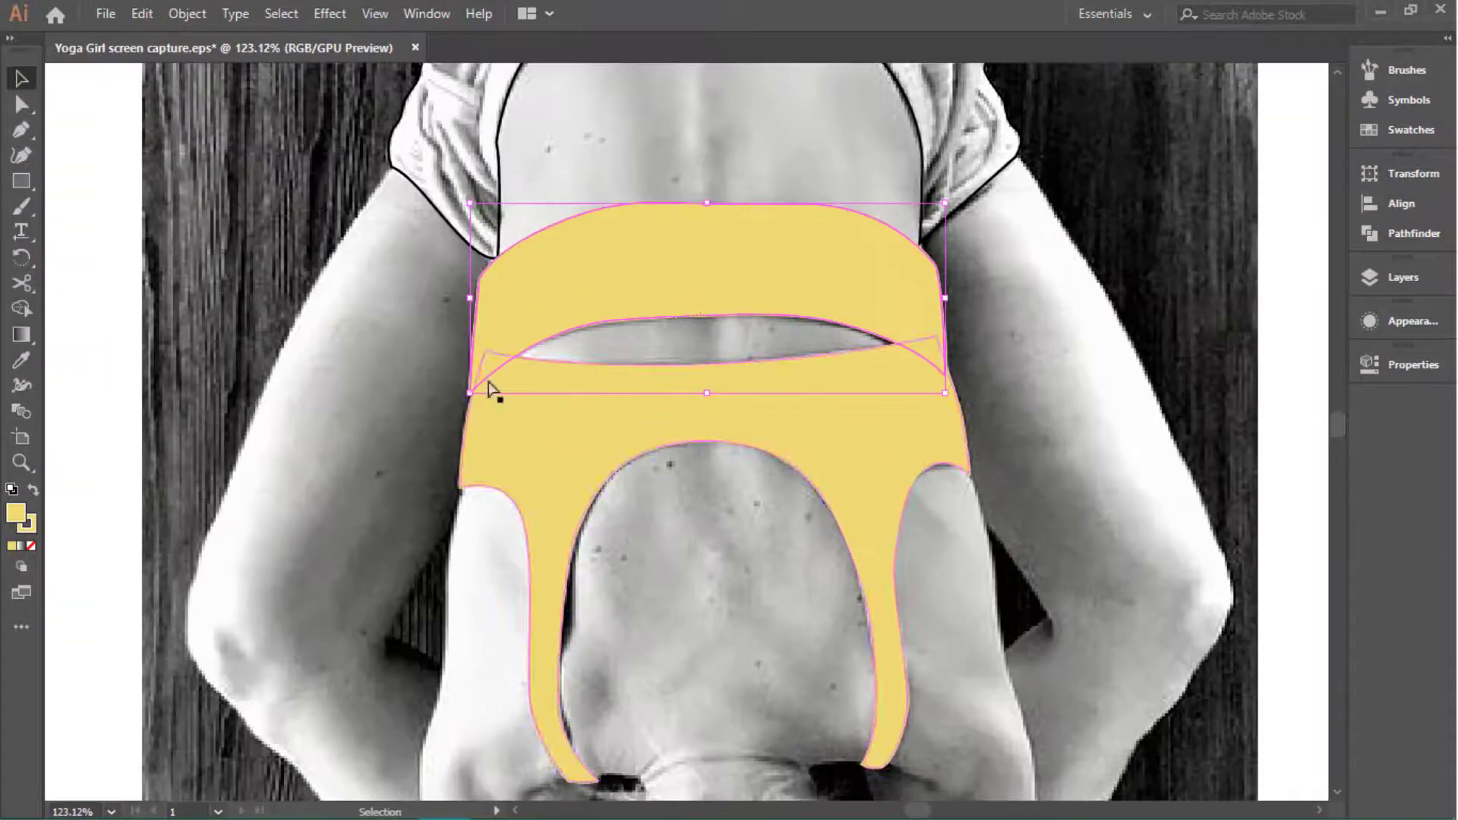
pyautogui.scroll(-4, 489, 391)
pyautogui.keyDown('shift'); pyautogui.click(674, 433); pyautogui.keyUp('shift')
pyautogui.moveTo(674, 433); pyautogui.dragTo(1042, 367)
pyautogui.scroll(4, 1162, 380)
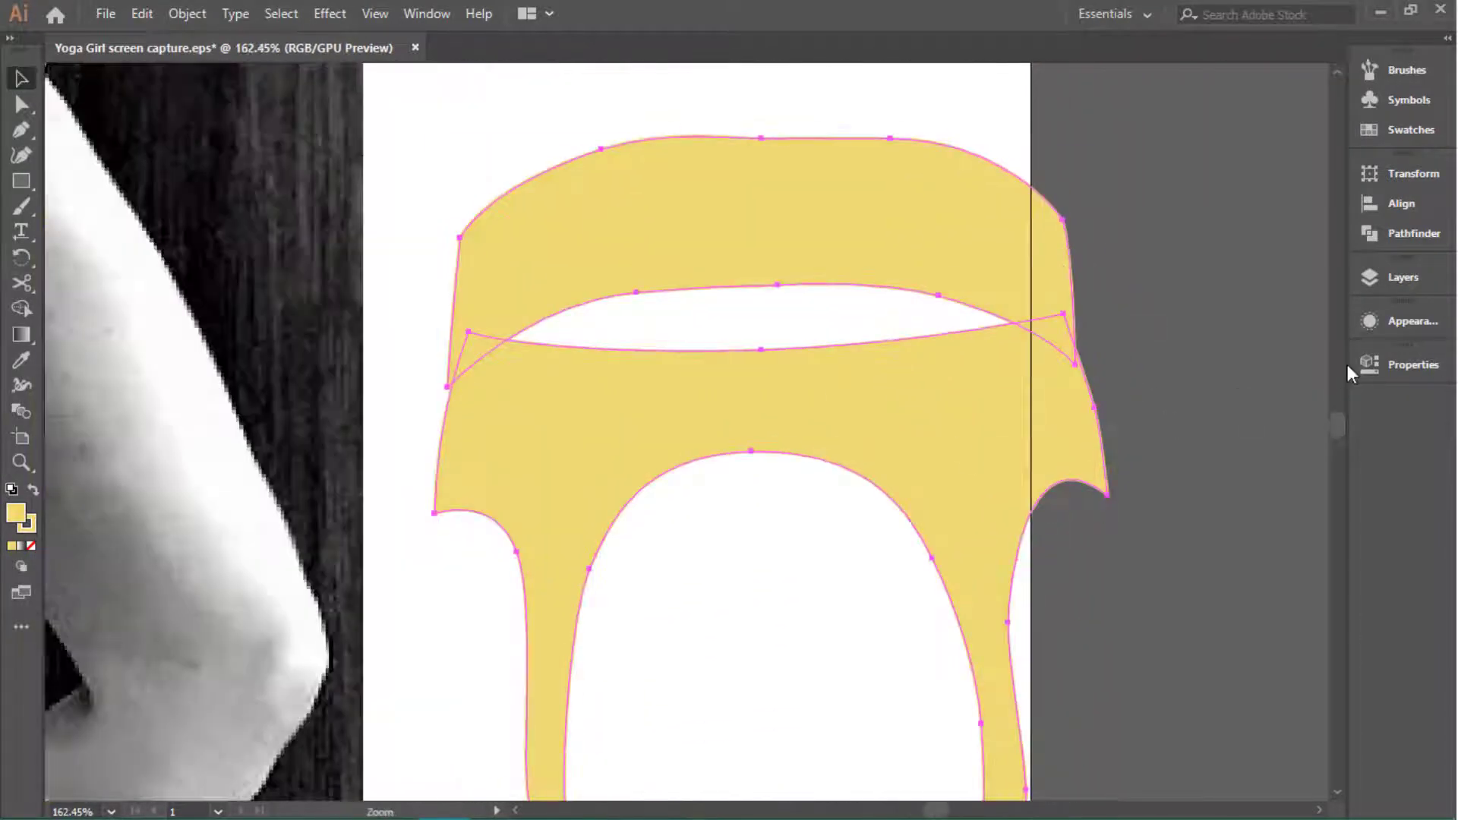
# Step: Cut the copy's outline apart at four points with Scissors
pyautogui.click(1076, 368)
pyautogui.click(447, 386)
pyautogui.click(459, 237)
pyautogui.click(1061, 220)
pyautogui.scroll(-3, 1065, 211)
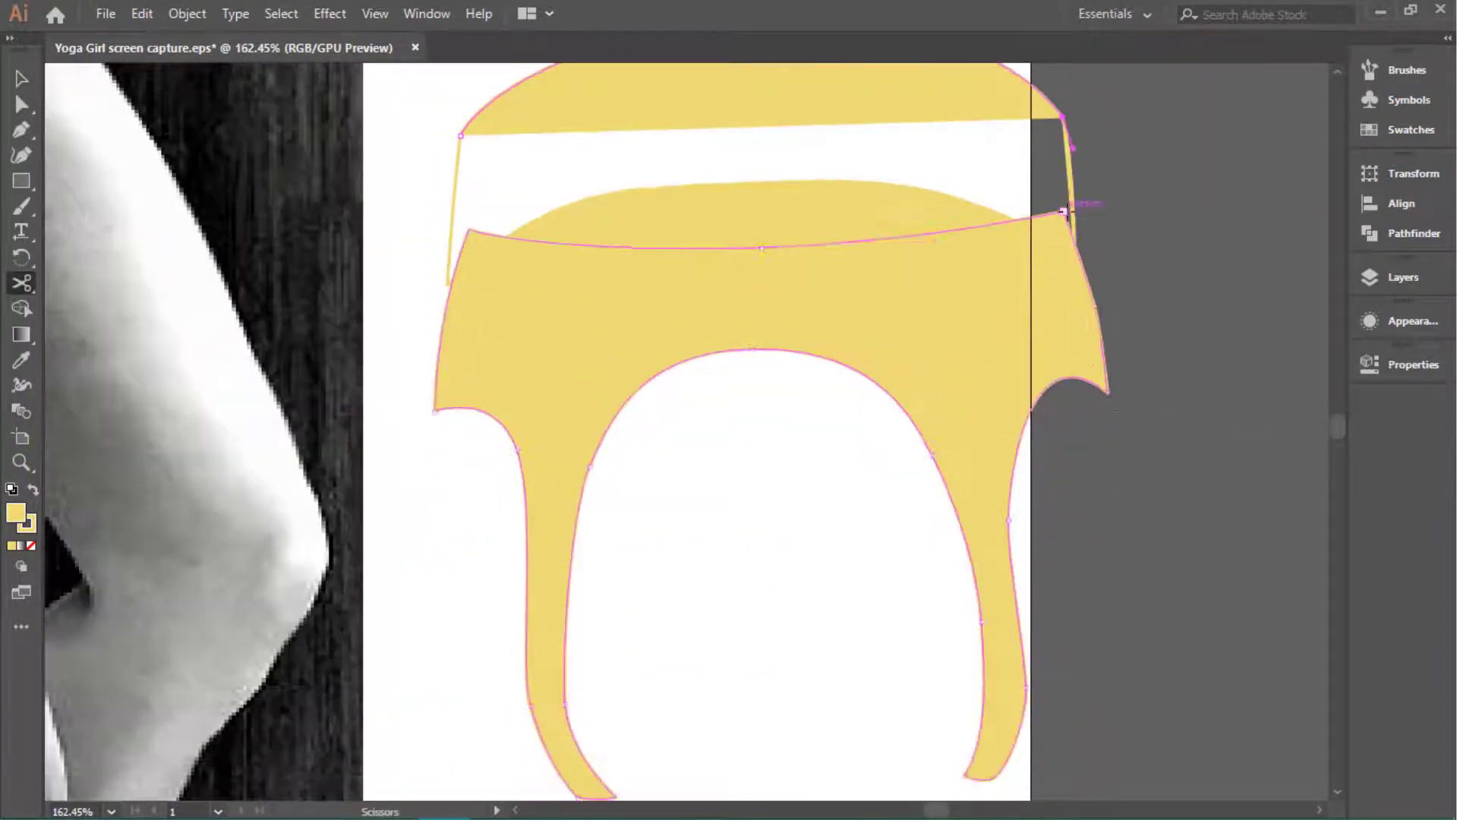
# Step: Delete the middle waistband piece and both thin side strips
pyautogui.press('v')
pyautogui.click(460, 358)
pyautogui.press('Delete')
pyautogui.click(448, 319)
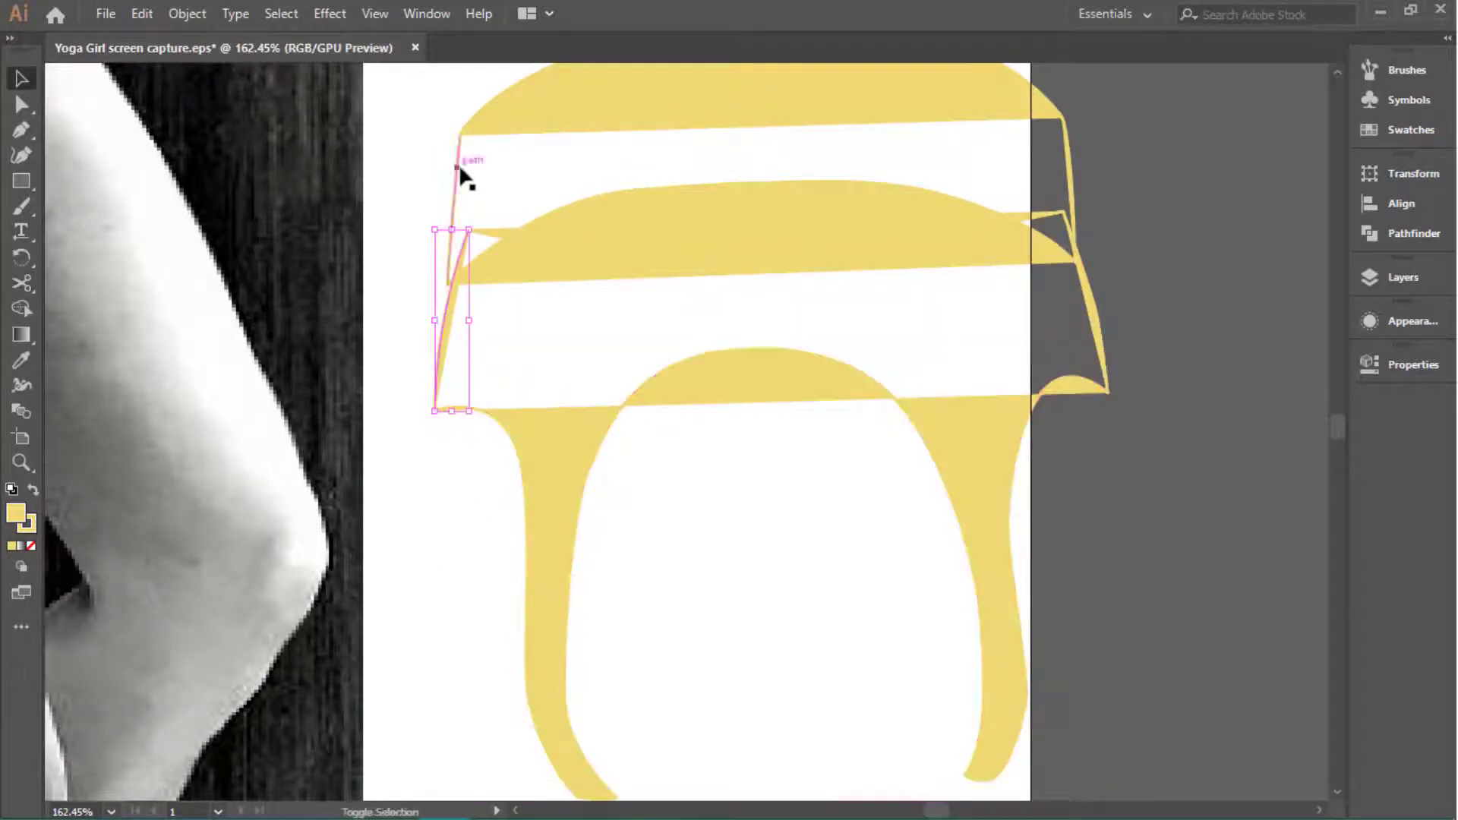
pyautogui.keyDown('shift'); pyautogui.click(1093, 317); pyautogui.keyUp('shift')
pyautogui.press('Delete')
# Step: Remove the fill from the remaining cut pieces
pyautogui.scroll(-2, 667, 661)
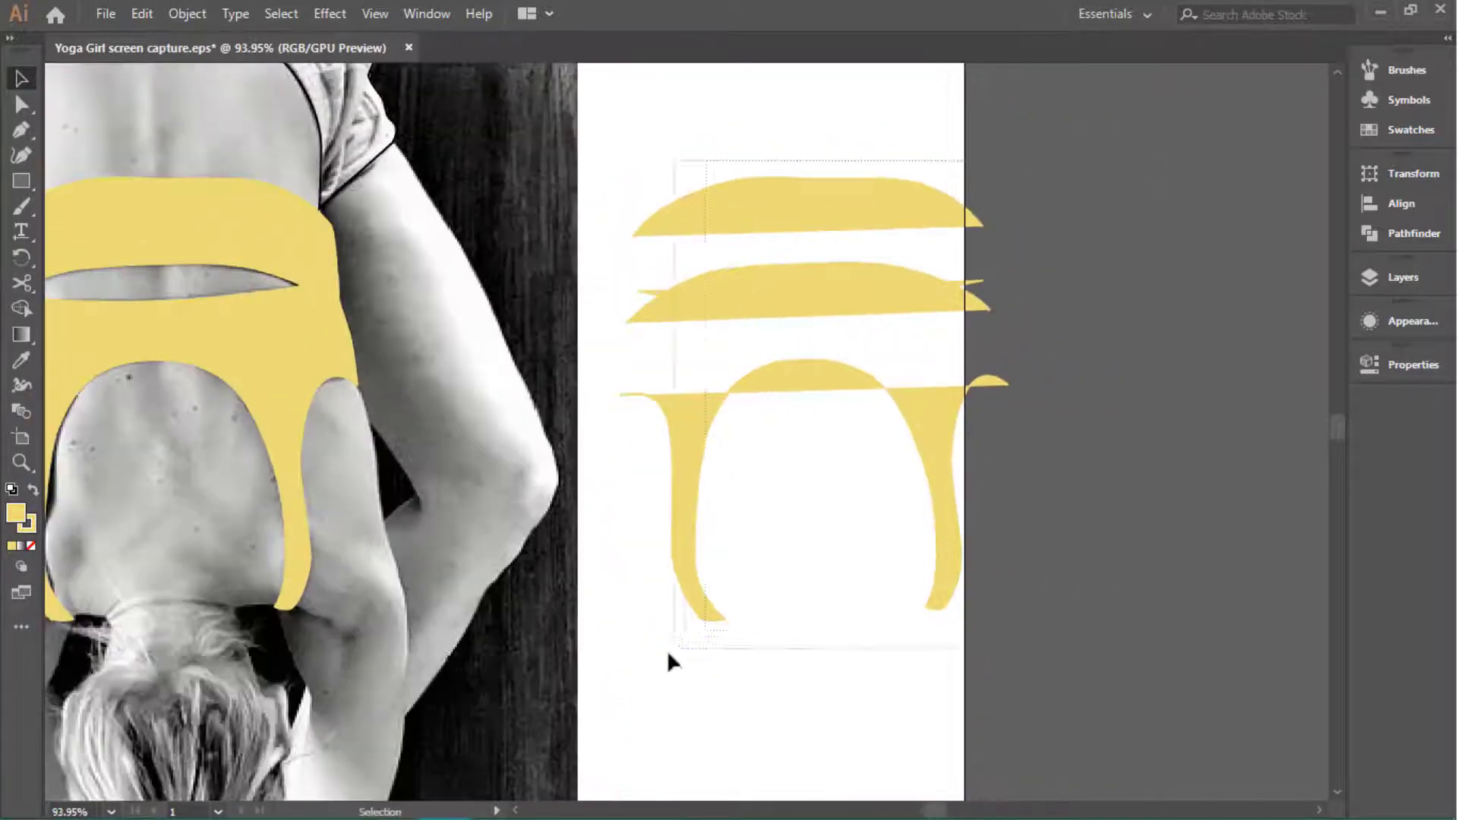
pyautogui.scroll(-4, 604, 585)
pyautogui.press('i')
pyautogui.click(14, 545)
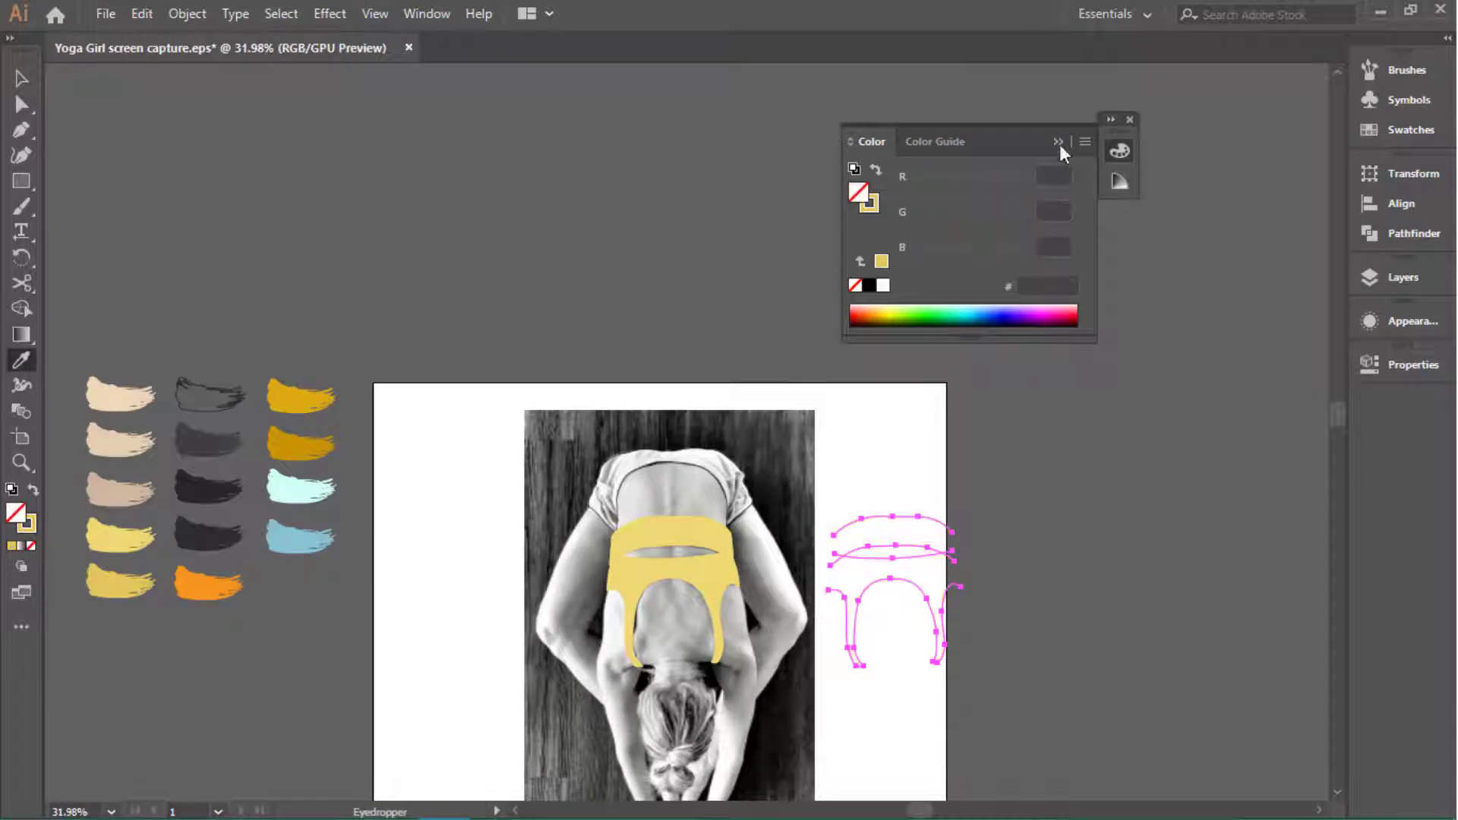
# Step: Give the cut pieces a yellow stroke with a tapered width profile
pyautogui.click(1086, 139)
pyautogui.click(908, 739)
pyautogui.click(1402, 278)
pyautogui.click(1402, 368)
pyautogui.click(1137, 570)
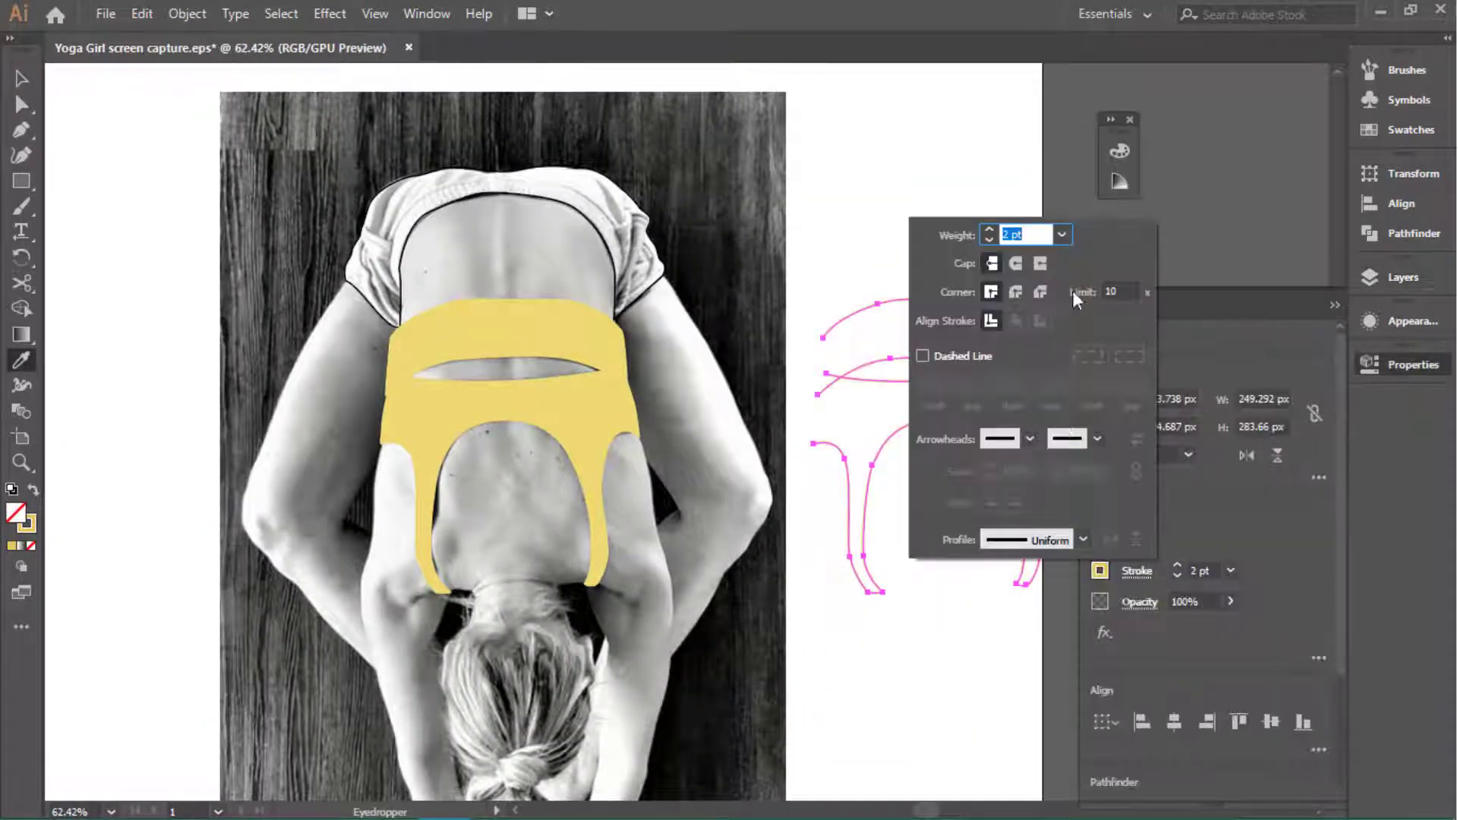
pyautogui.click(1083, 539)
pyautogui.click(1052, 623)
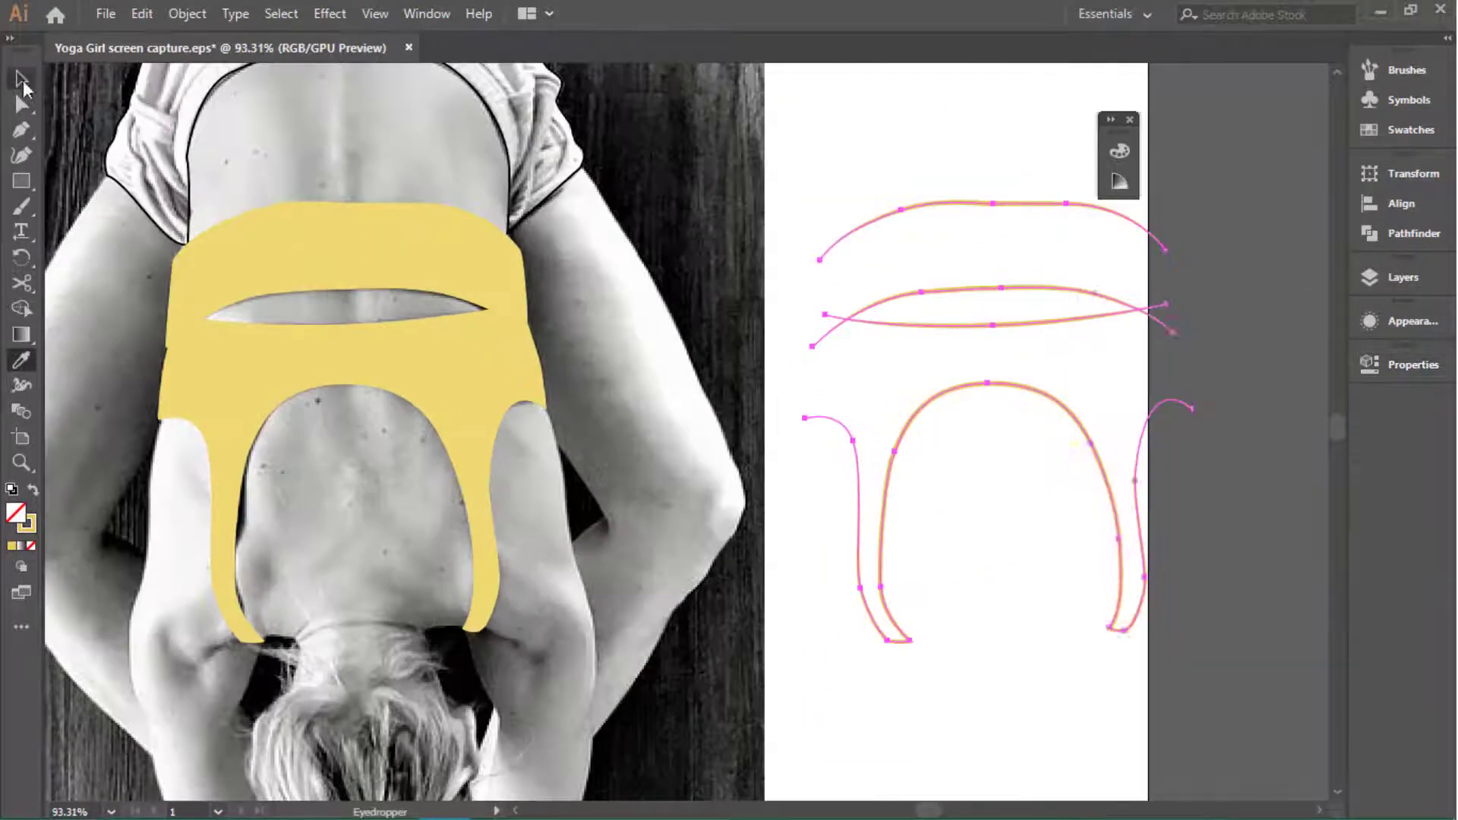
# Step: Move the stroked pieces straight onto the sports top and show the Body layer again
pyautogui.press('v')
pyautogui.moveTo(884, 226); pyautogui.dragTo(238, 227)
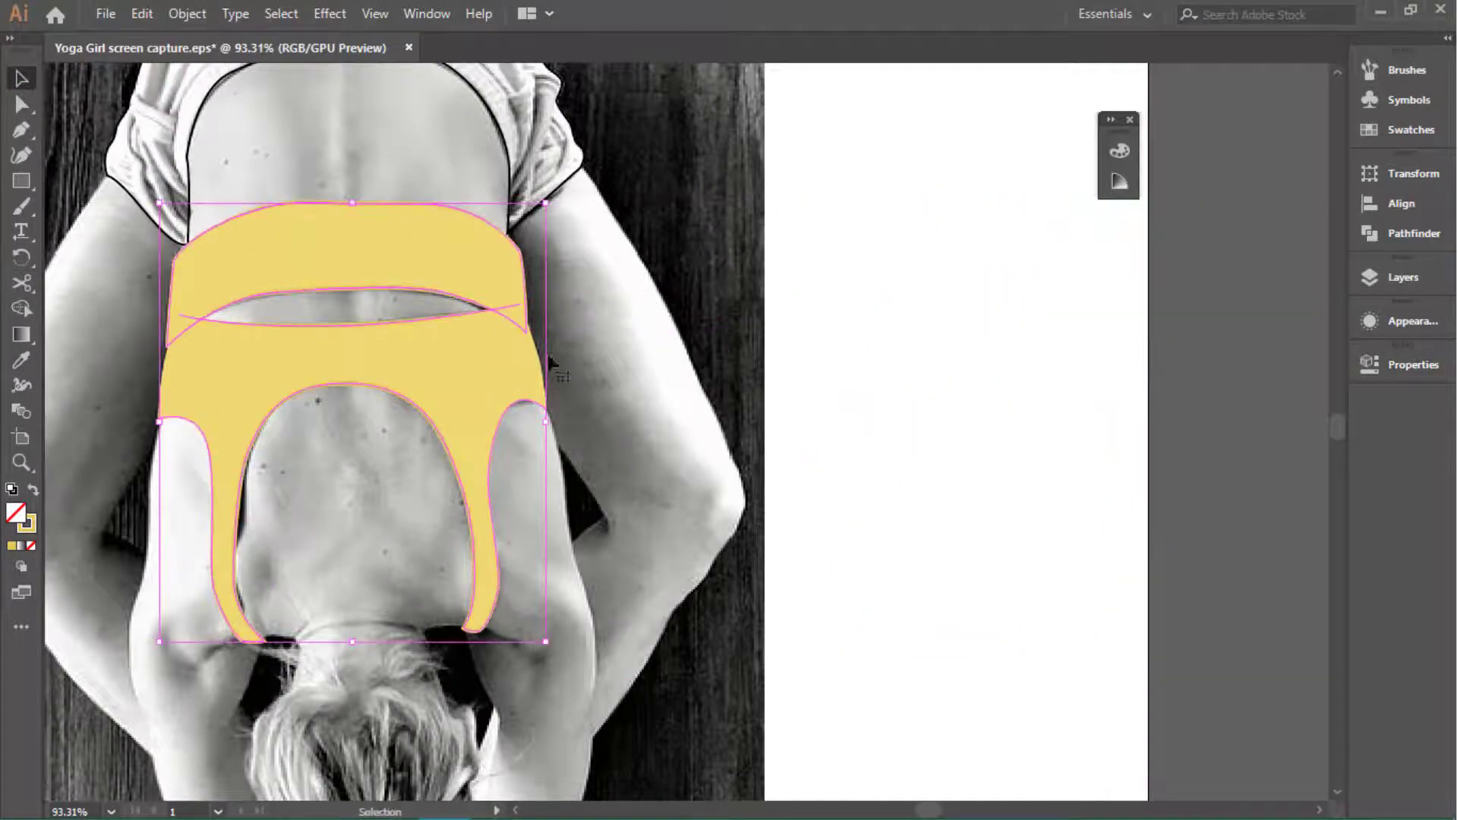
pyautogui.scroll(4, 163, 315)
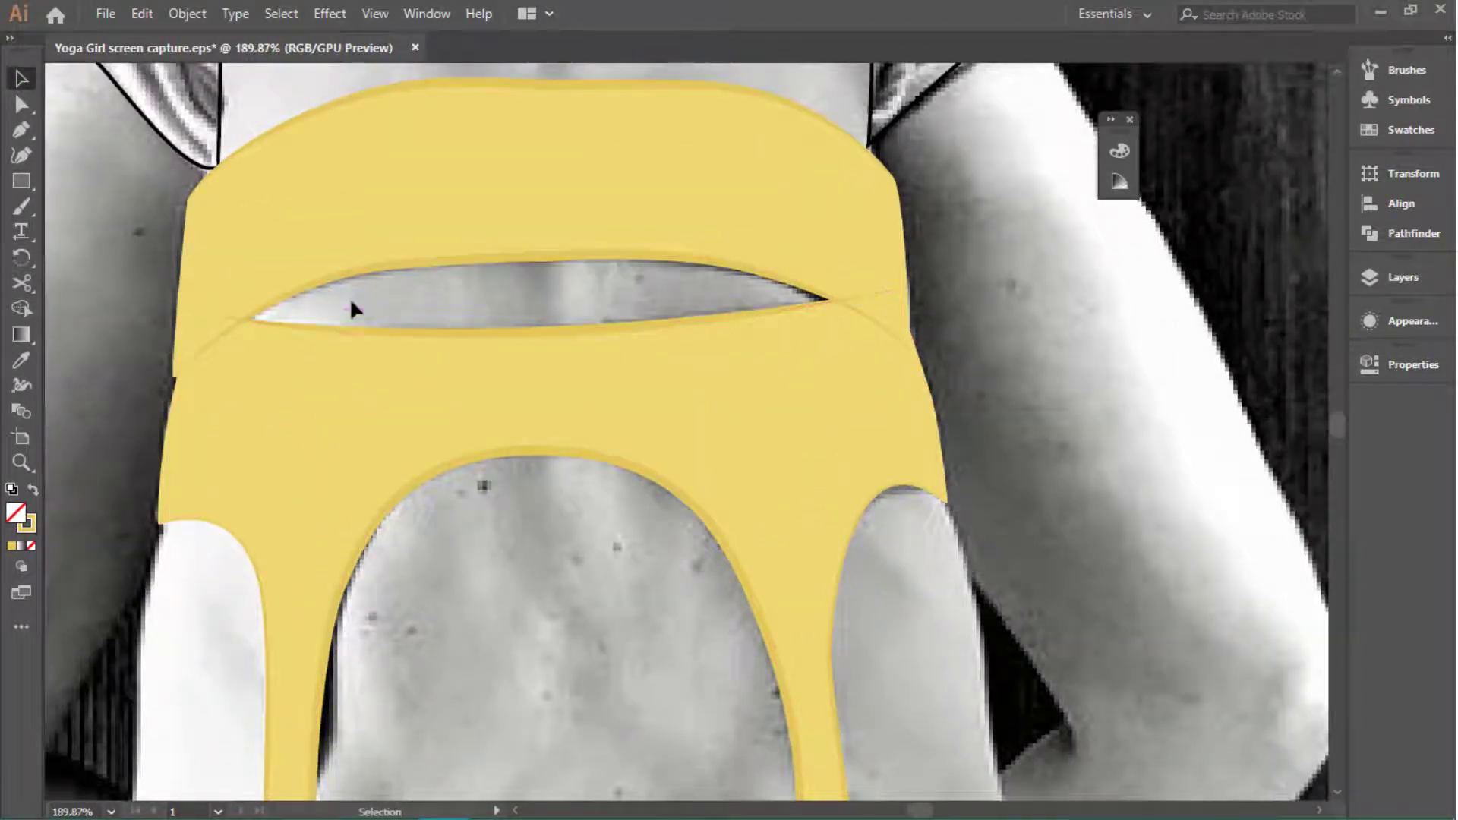
pyautogui.scroll(3, 349, 298)
pyautogui.click(463, 413)
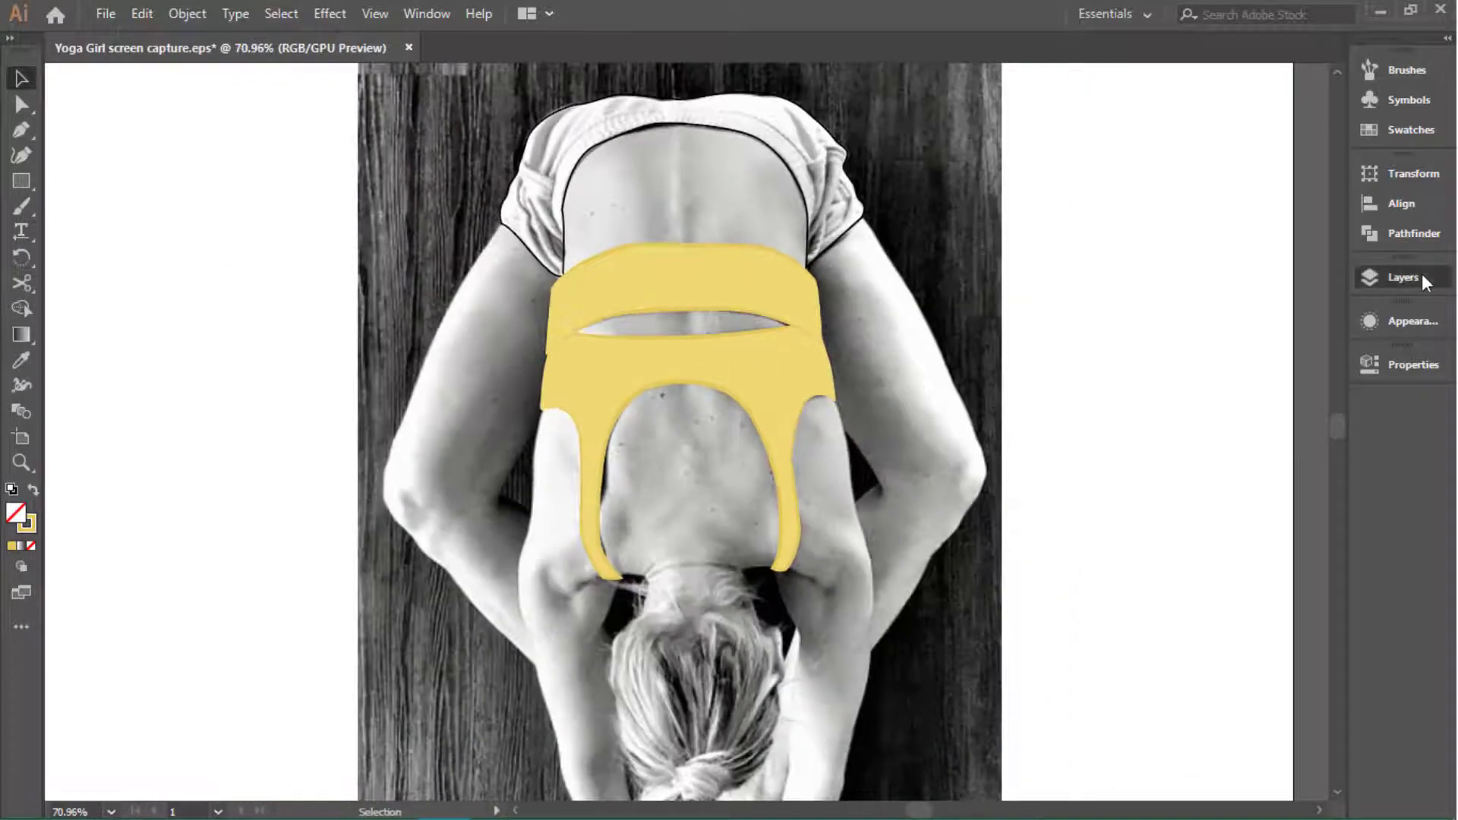
pyautogui.click(1403, 277)
pyautogui.click(1049, 331)
# Step: Show the Legs layer again and zoom in on the shorts' left corner
pyautogui.click(1050, 357)
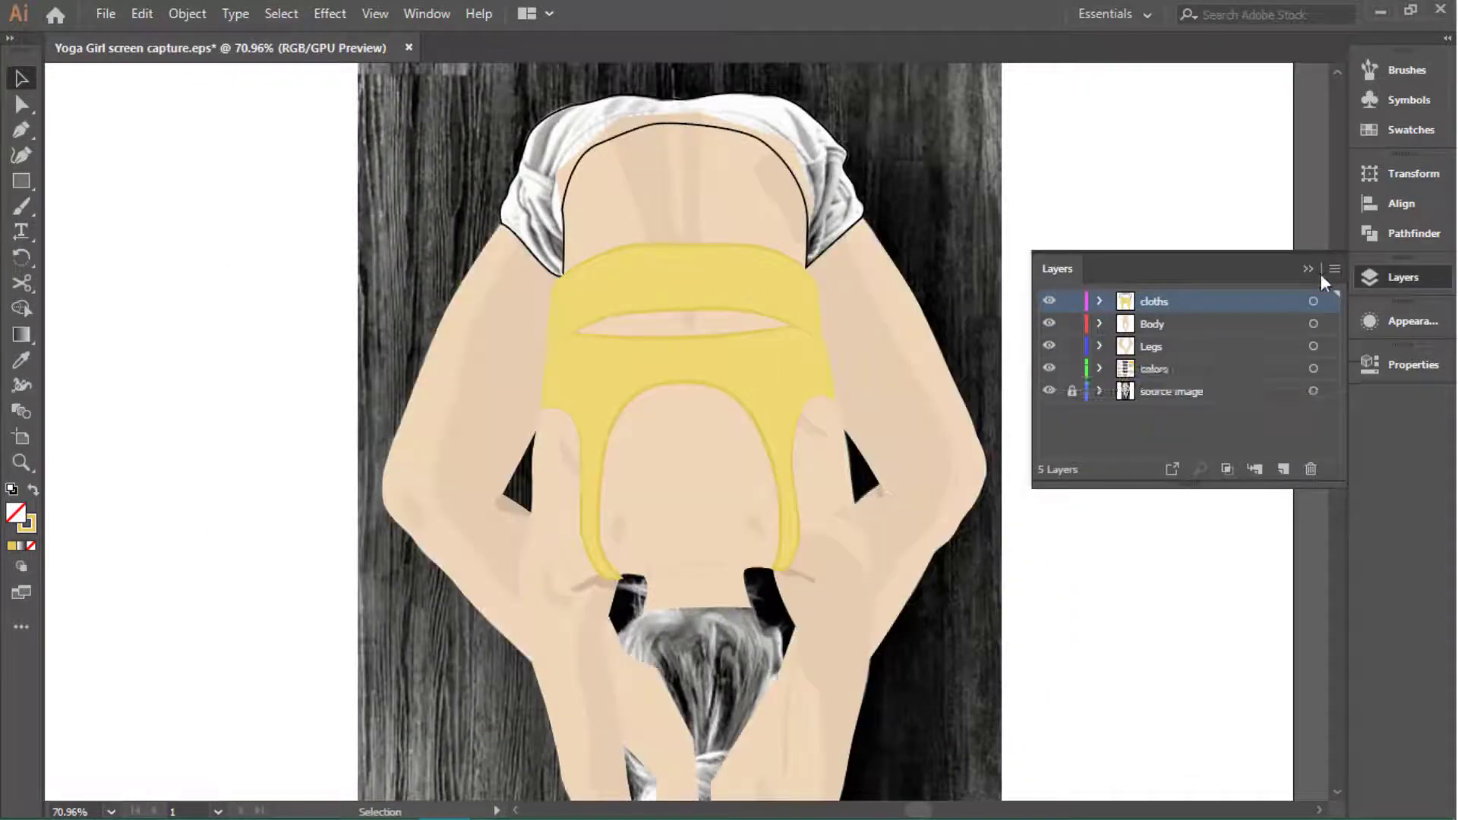
pyautogui.click(1404, 278)
pyautogui.press('z')
pyautogui.keyDown('alt'); pyautogui.click(643, 262); pyautogui.keyUp('alt')
pyautogui.scroll(-2, 643, 261)
pyautogui.scroll(2, 954, 354)
pyautogui.scroll(4, 921, 309)
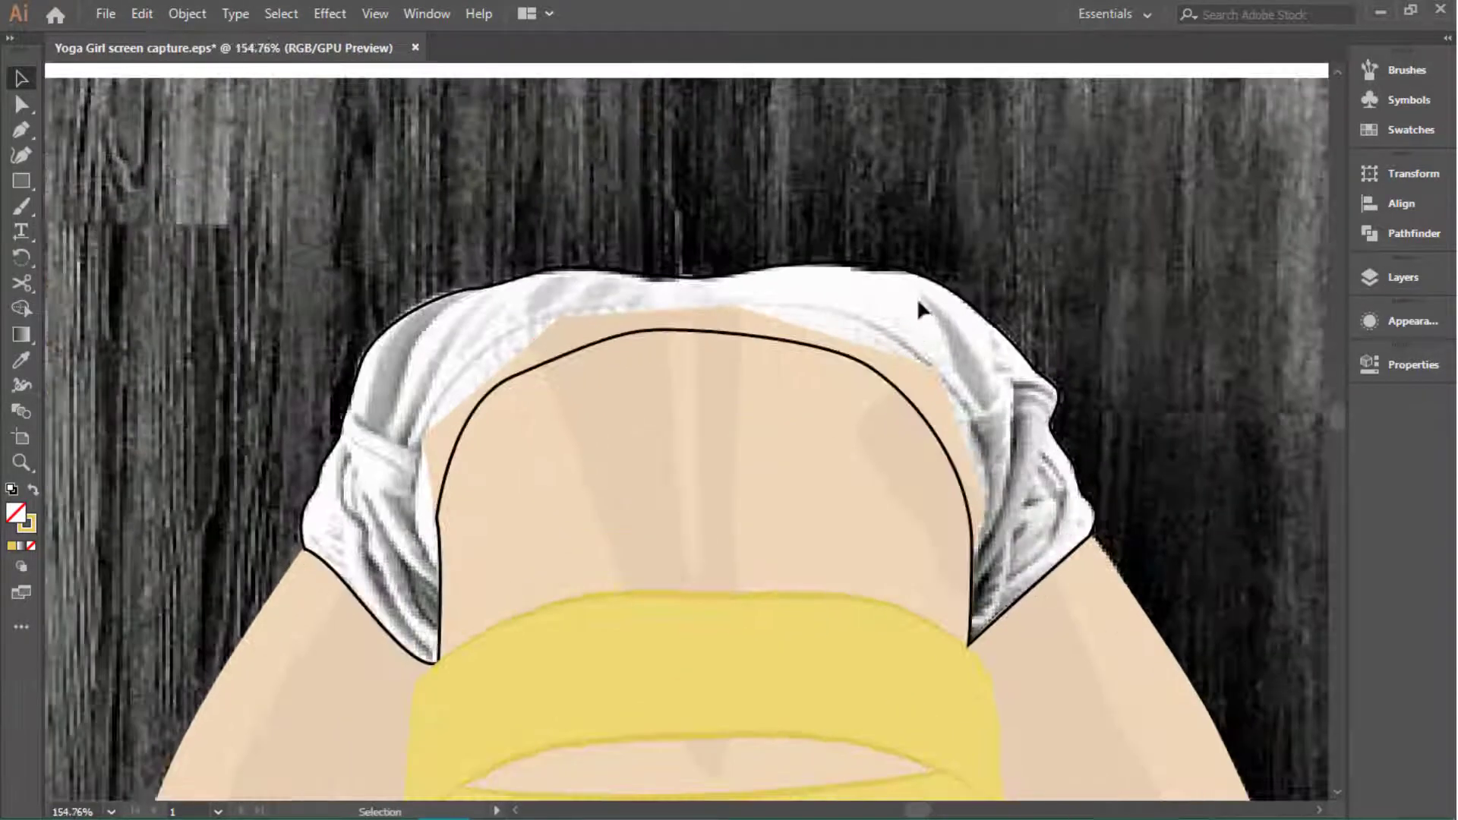
pyautogui.click(433, 650)
# Step: Trace the first fold shape at the shorts' bottom-left corner with the Pen tool
pyautogui.press('p')
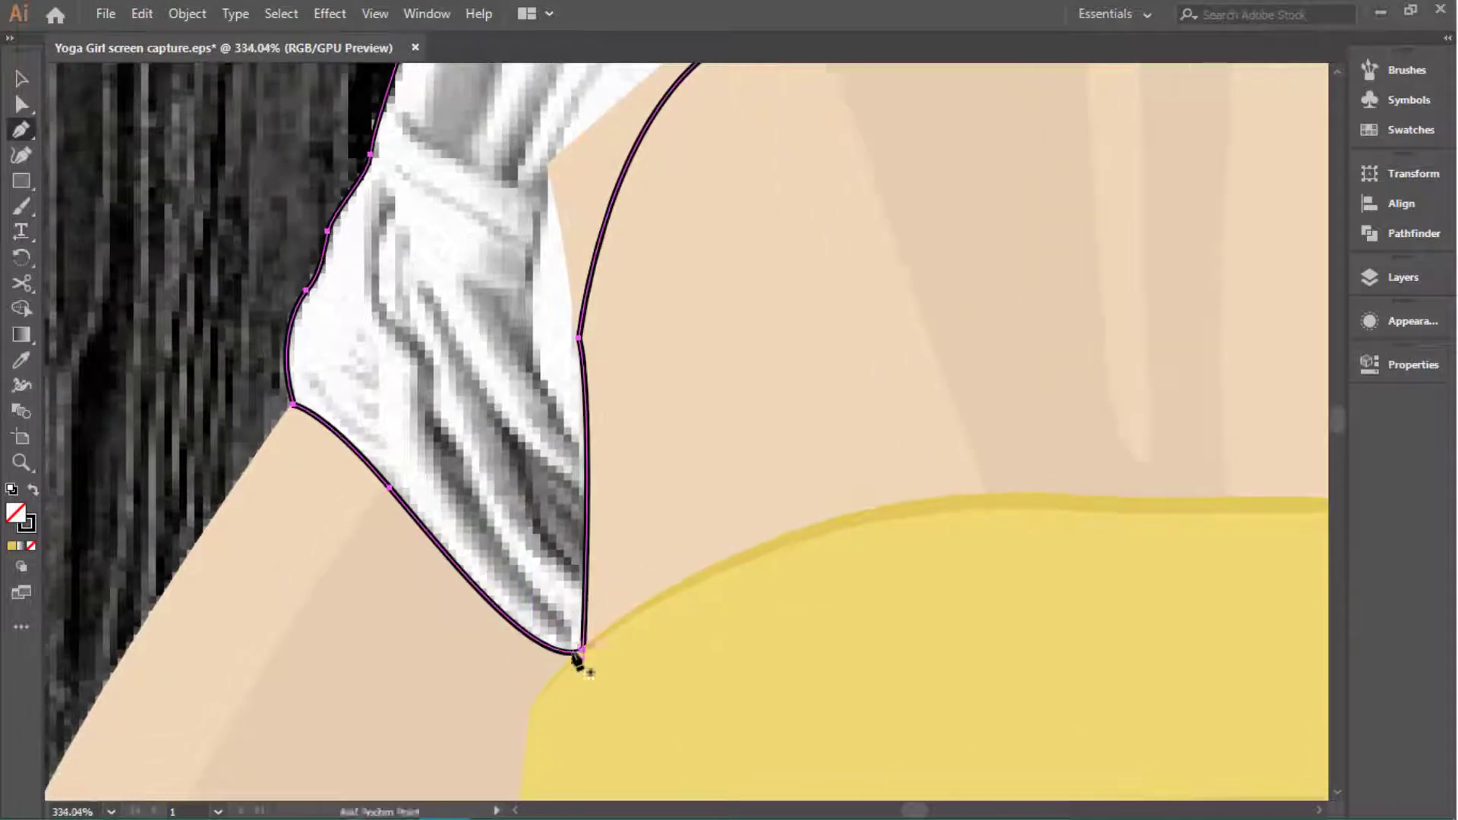
pyautogui.moveTo(575, 645); pyautogui.dragTo(437, 502)
pyautogui.scroll(2, 372, 317)
pyautogui.moveTo(380, 270); pyautogui.dragTo(406, 251)
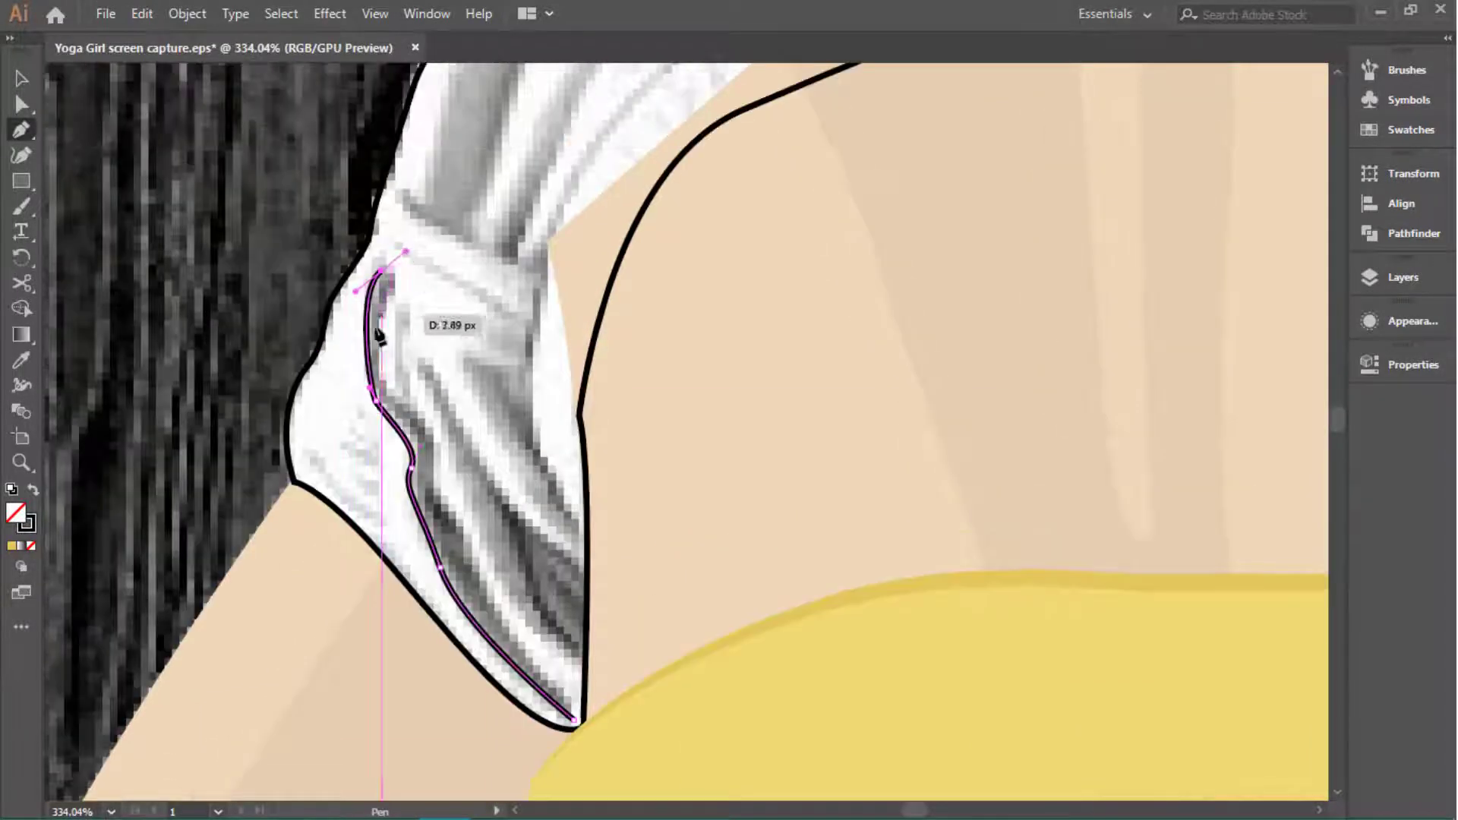
pyautogui.scroll(-2, 465, 530)
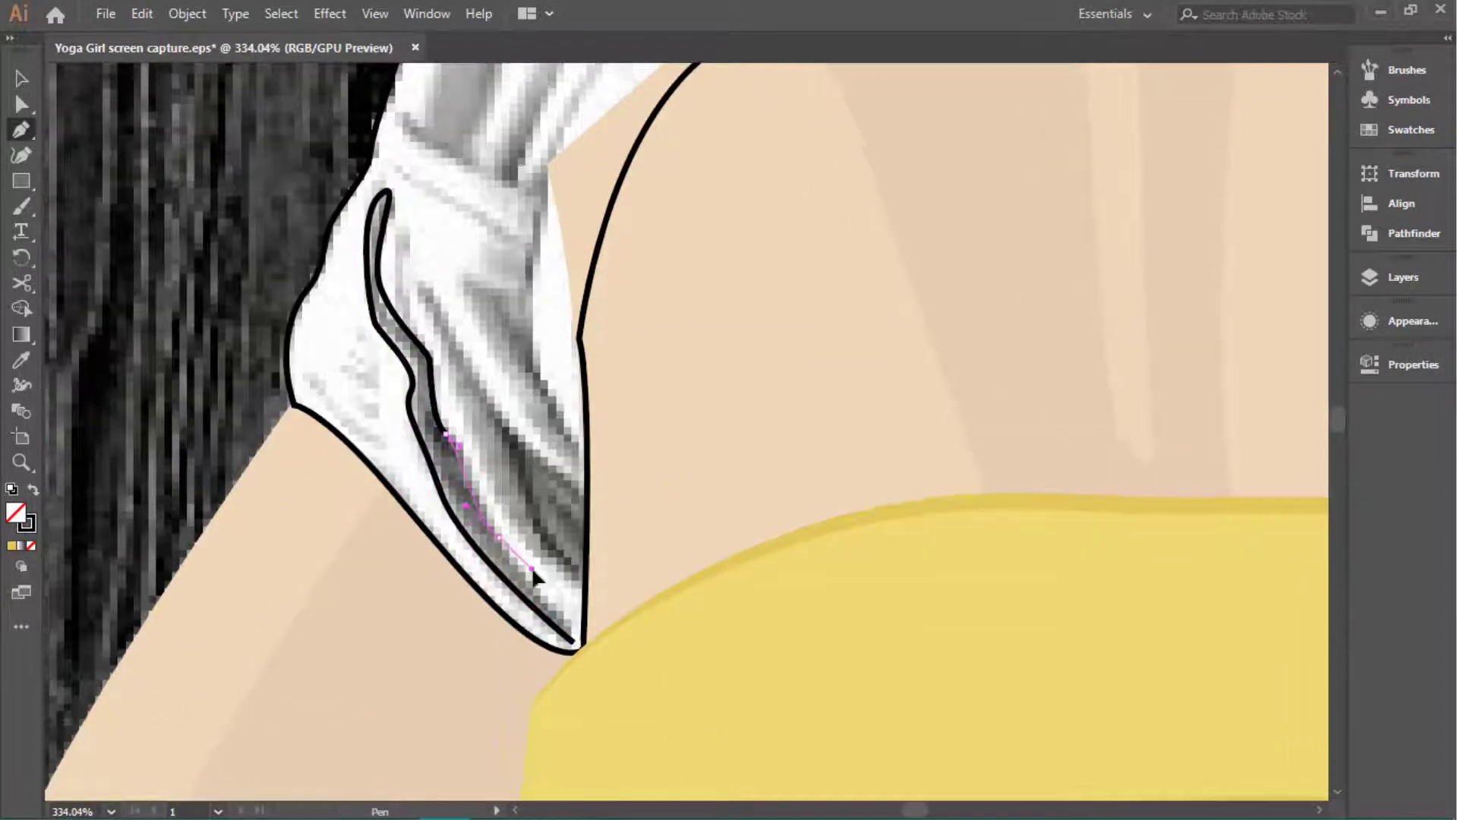
pyautogui.click(578, 652)
# Step: Trace the second and third fold shapes along the shorts' left edge
pyautogui.scroll(1, 578, 652)
pyautogui.click(588, 543)
pyautogui.scroll(-1, 531, 562)
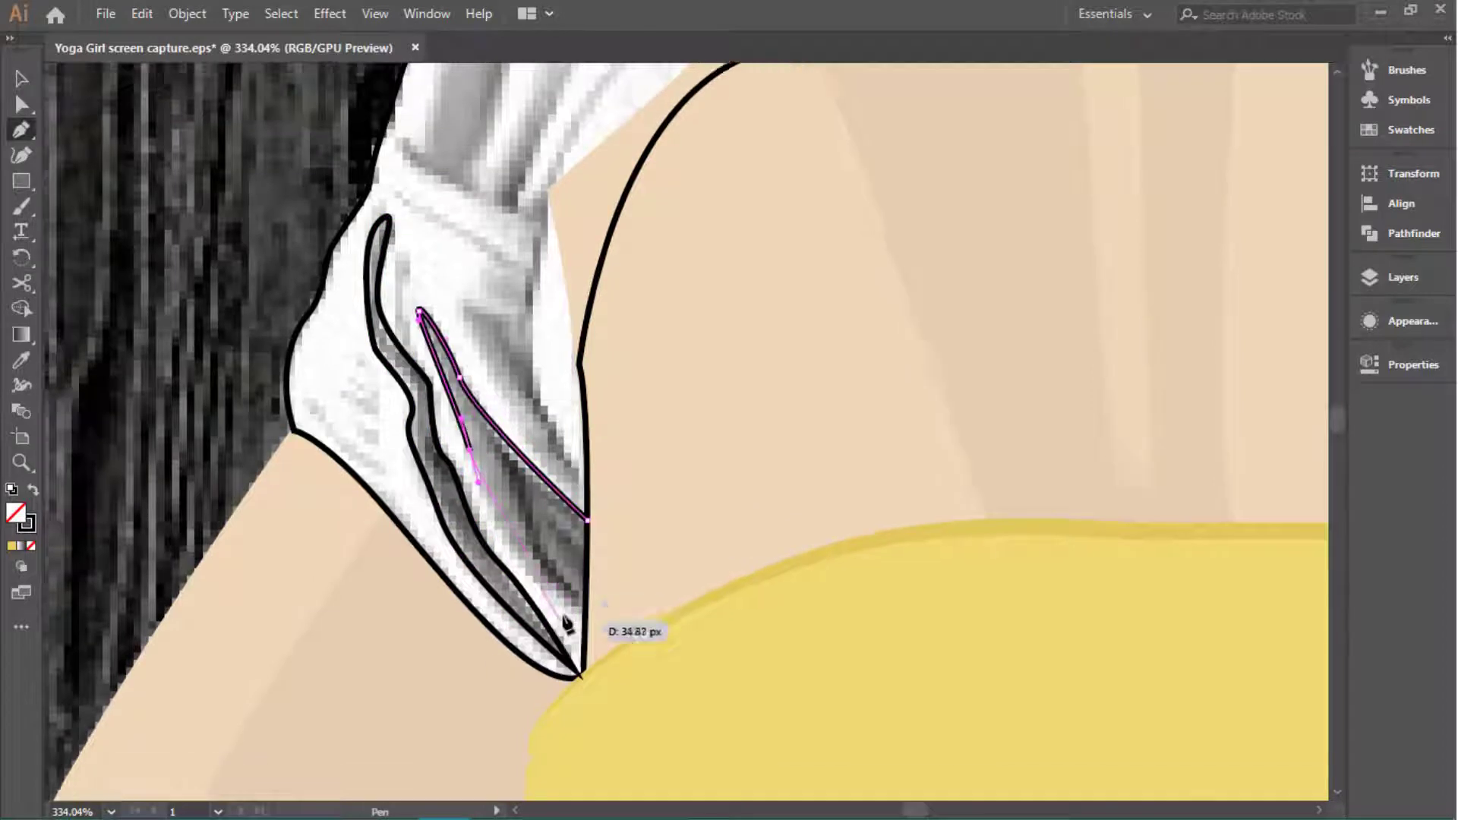
pyautogui.moveTo(587, 589); pyautogui.dragTo(632, 595)
pyautogui.click(587, 495)
pyautogui.scroll(3, 590, 502)
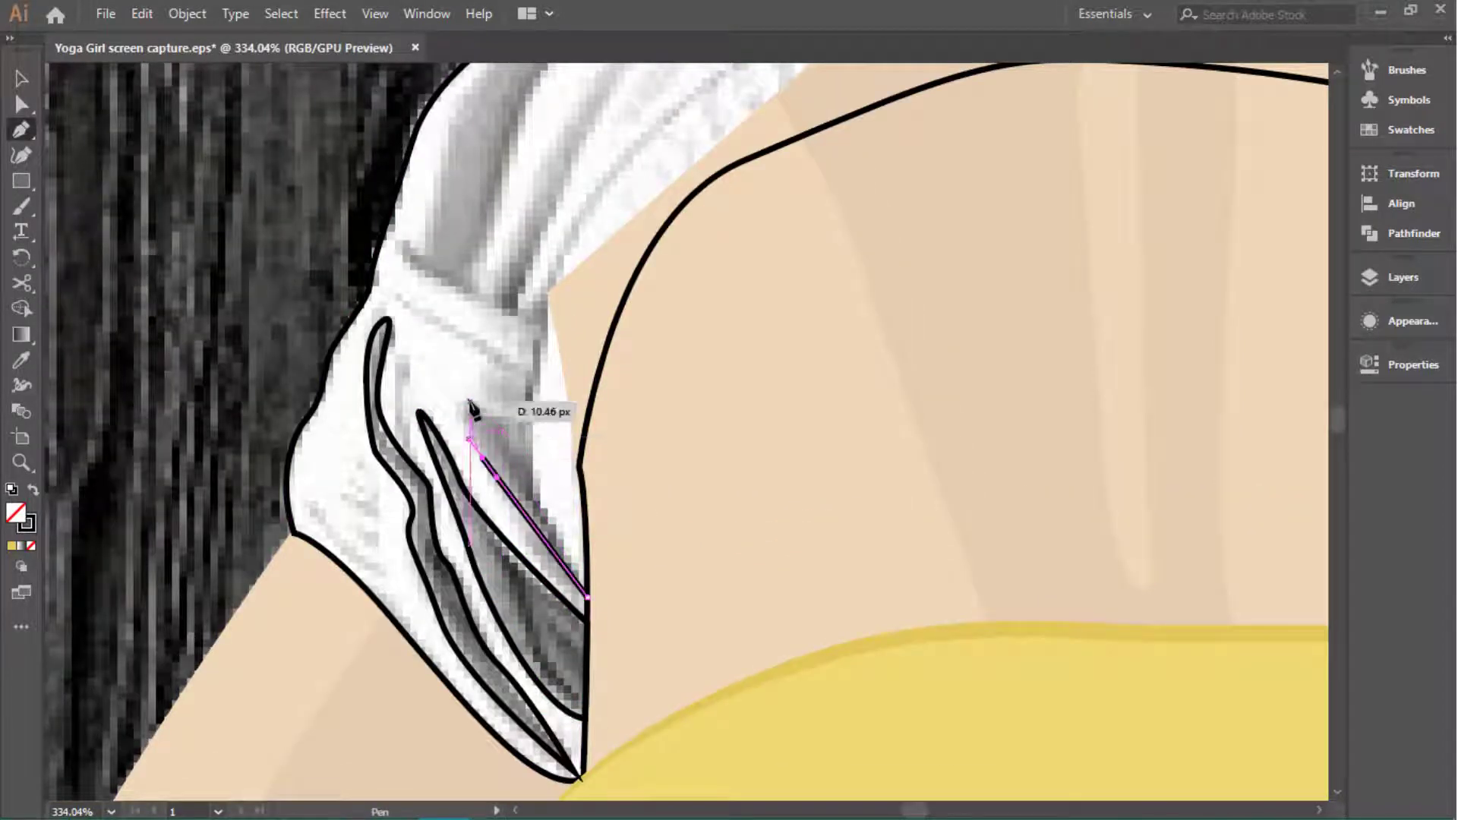
pyautogui.moveTo(472, 410); pyautogui.dragTo(511, 460)
pyautogui.scroll(1, 511, 459)
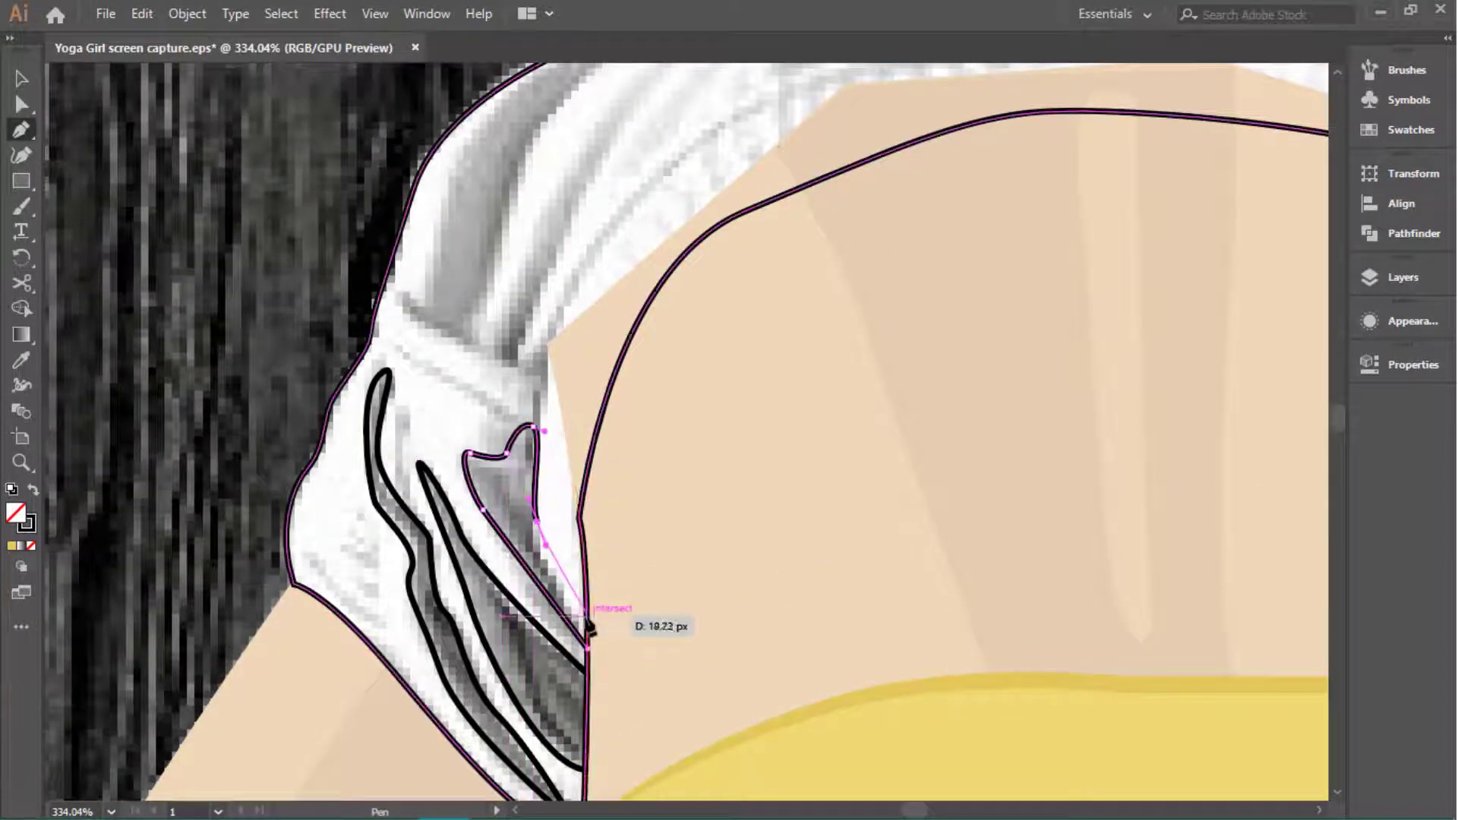
pyautogui.click(592, 650)
# Step: Draw a fold curve across the upper part of the shorts
pyautogui.scroll(3, 495, 365)
pyautogui.scroll(1, 495, 365)
pyautogui.click(644, 201)
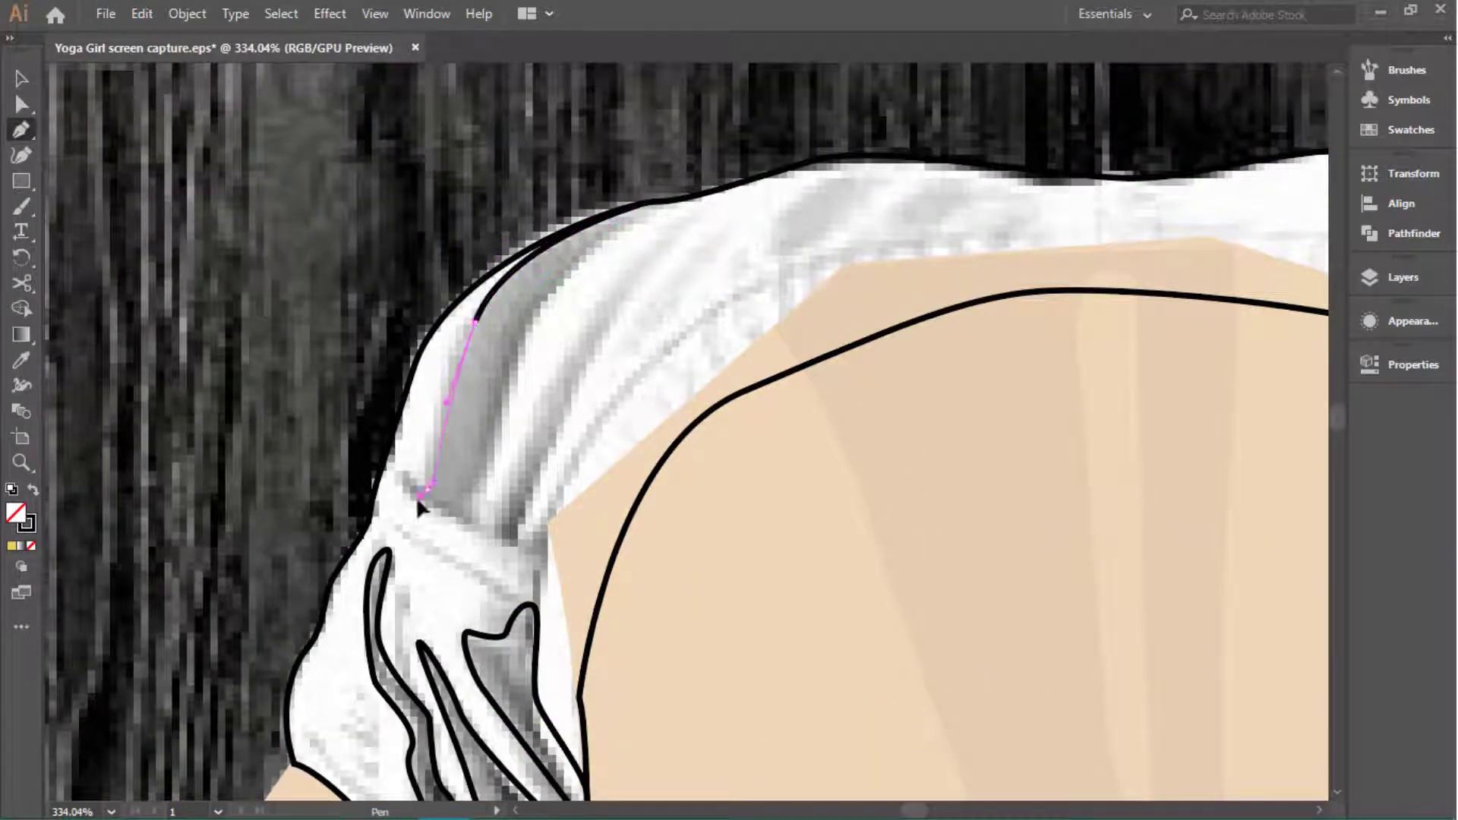
pyautogui.scroll(-3, 868, 358)
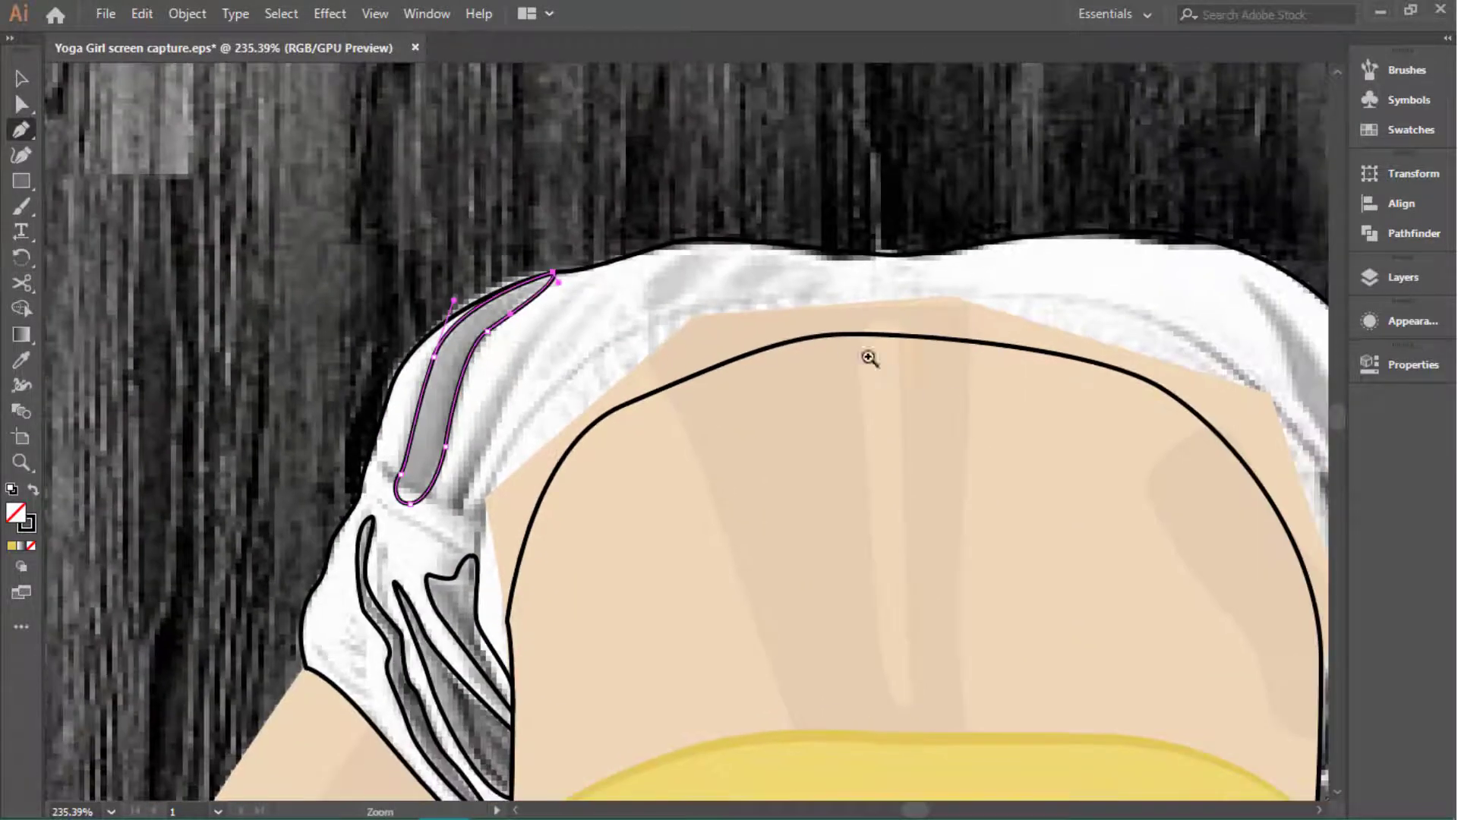
pyautogui.scroll(2, 505, 319)
pyautogui.click(373, 536)
pyautogui.scroll(-1, 416, 566)
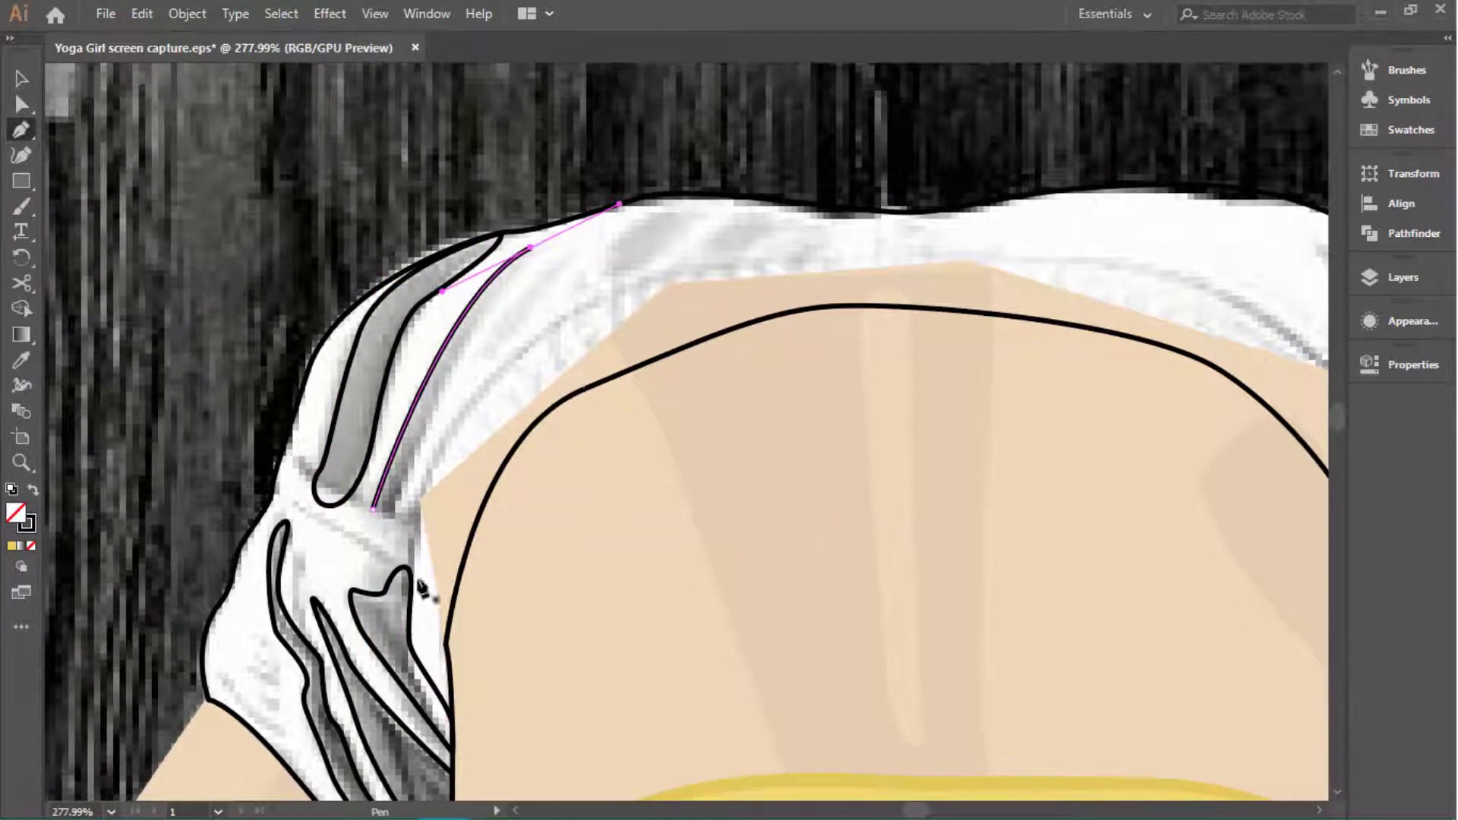
pyautogui.scroll(-2, 598, 314)
pyautogui.scroll(1, 598, 314)
# Step: Trace a fold curve along the waistband and down the shorts' right side
pyautogui.moveTo(590, 321); pyautogui.dragTo(685, 314)
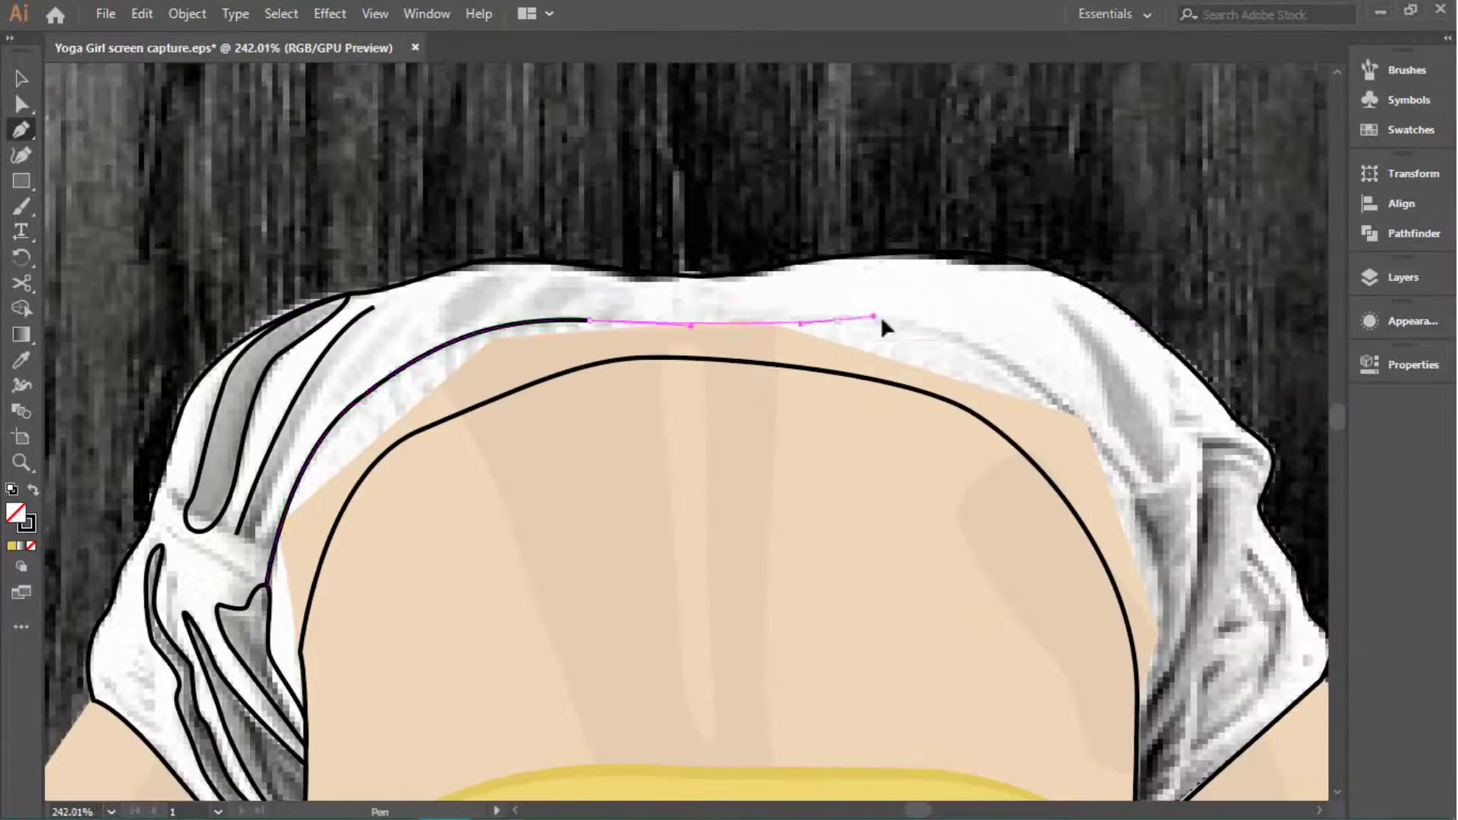
pyautogui.scroll(2, 1114, 454)
pyautogui.moveTo(944, 385); pyautogui.dragTo(969, 479)
pyautogui.moveTo(902, 603); pyautogui.dragTo(974, 642)
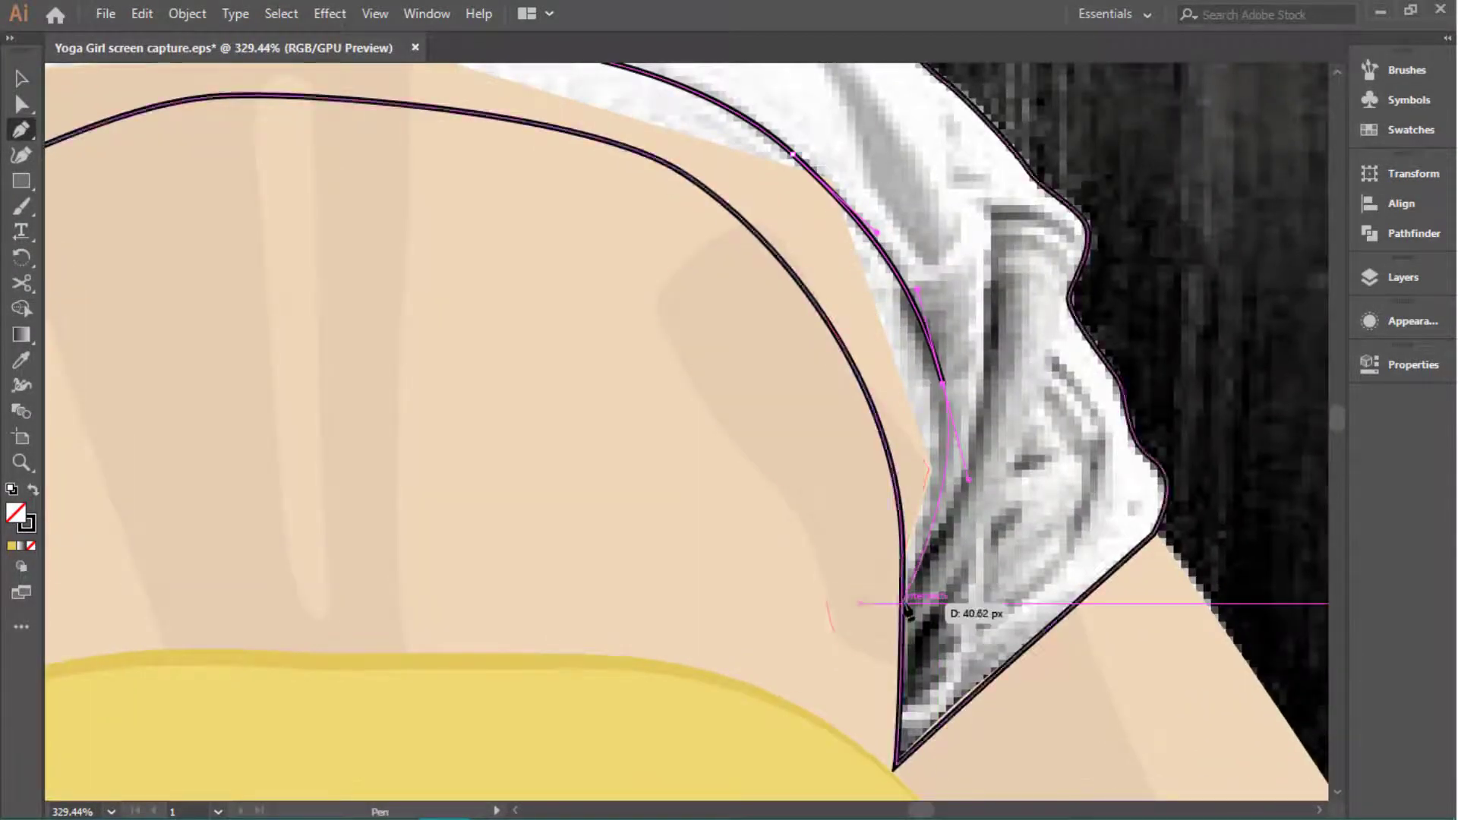
pyautogui.scroll(-1, 1094, 513)
pyautogui.scroll(-1, 980, 585)
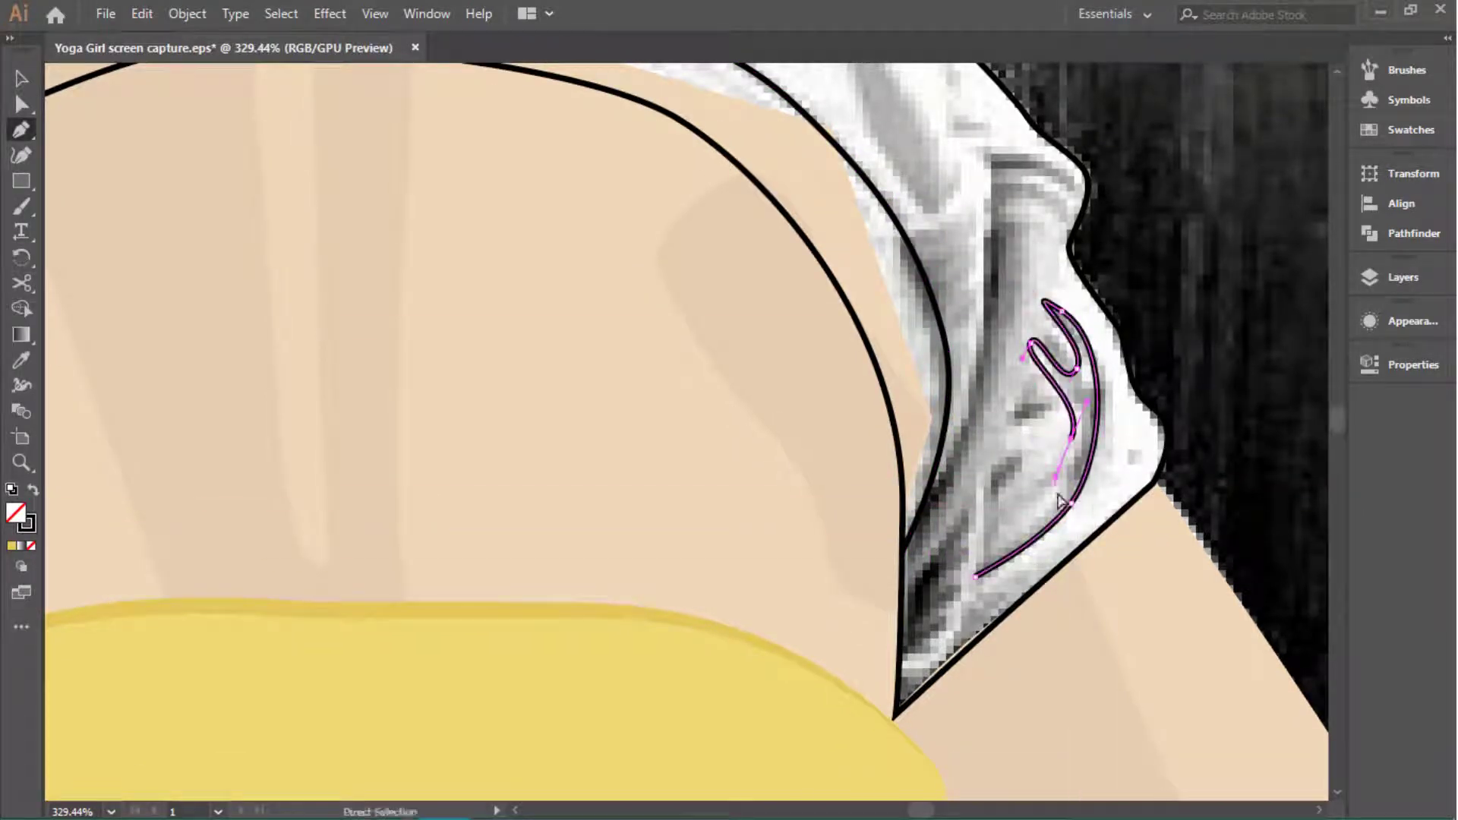
pyautogui.scroll(-1, 1041, 472)
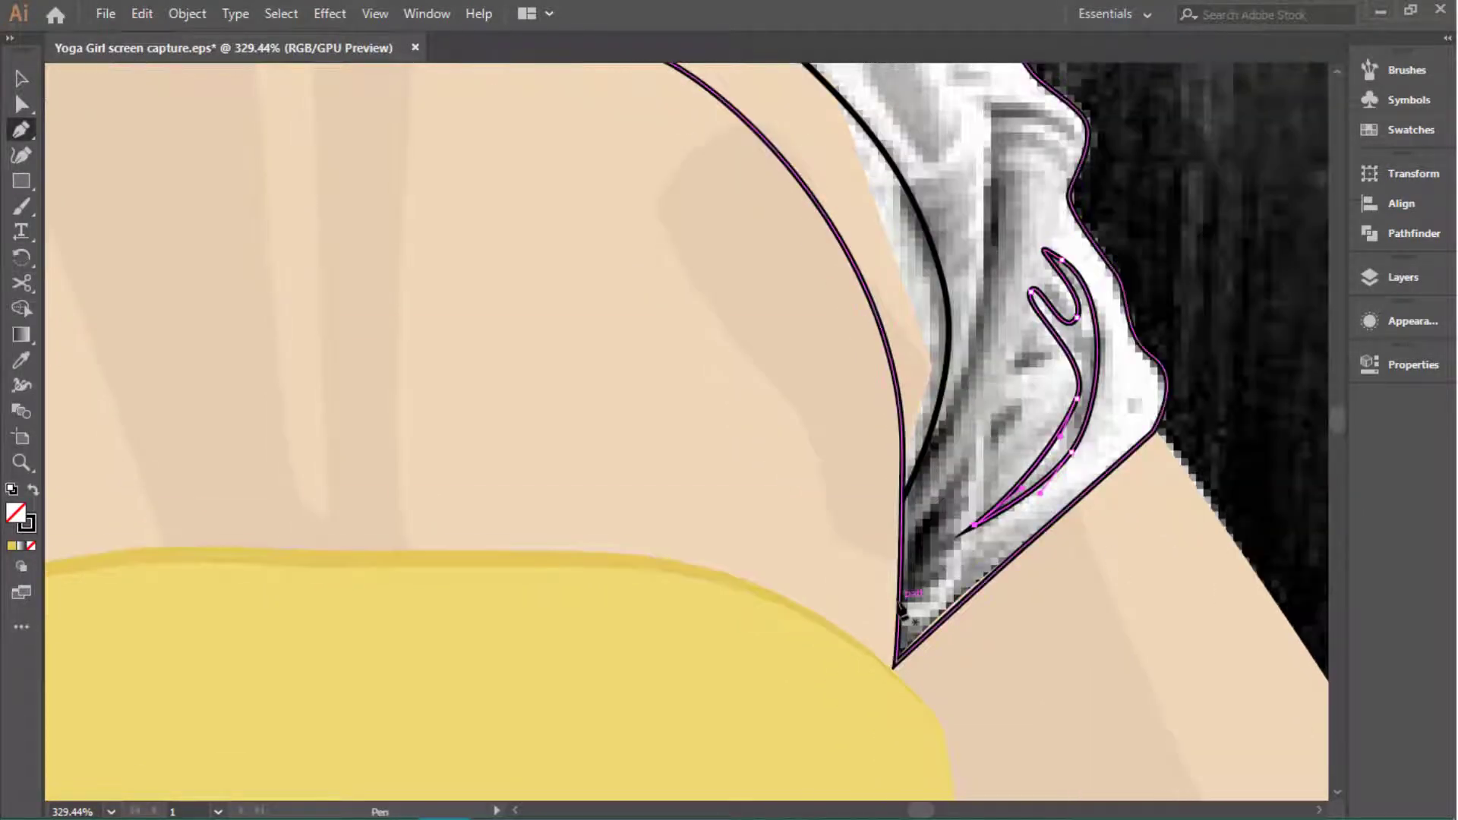
pyautogui.scroll(2, 1071, 452)
# Step: Draw a small triangular fold shape on the right side of the shorts
pyautogui.moveTo(1036, 475); pyautogui.dragTo(1062, 489)
pyautogui.scroll(2, 1037, 474)
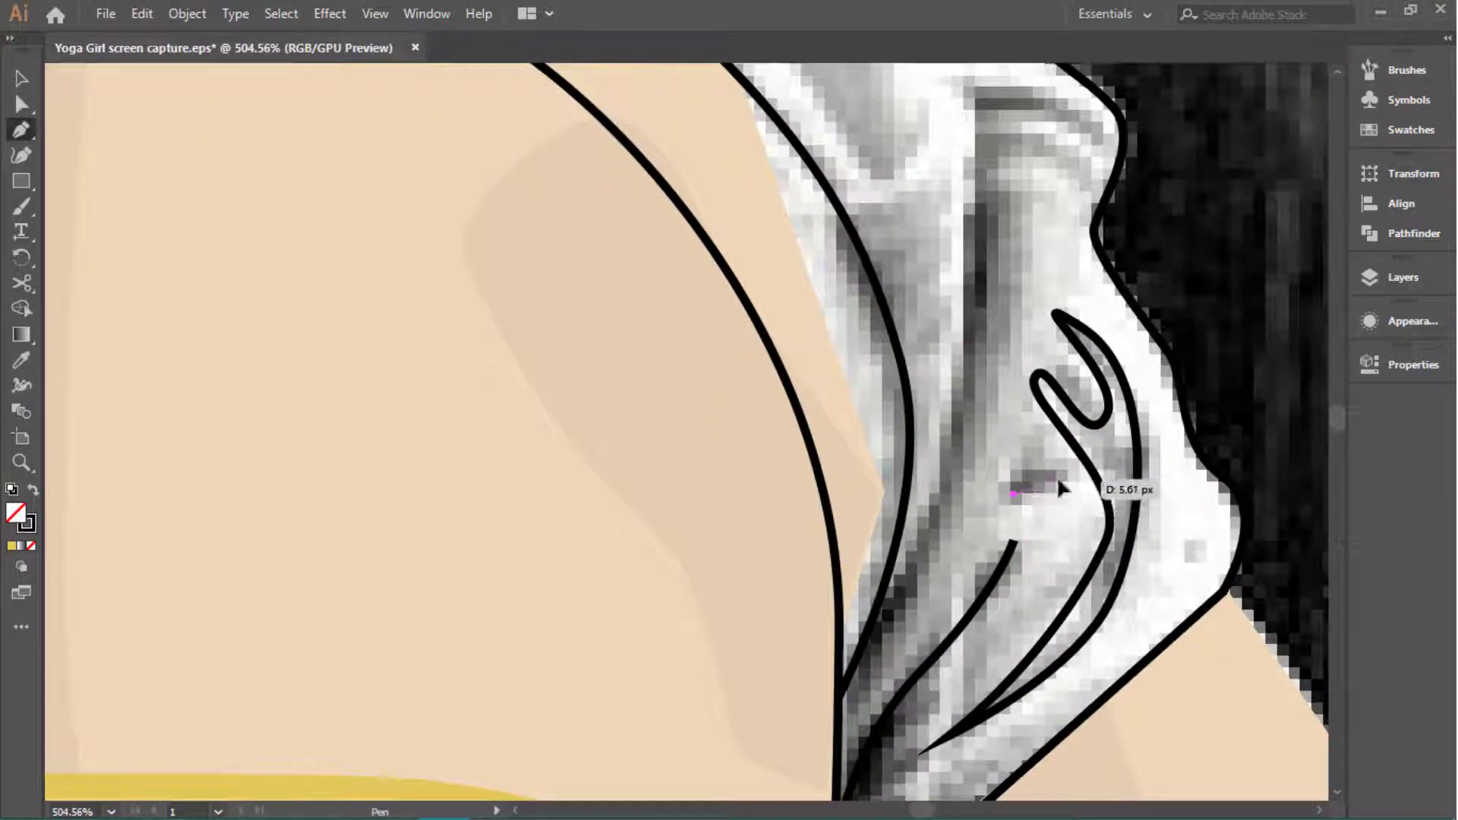
pyautogui.click(1016, 498)
pyautogui.scroll(-3, 1016, 498)
pyautogui.scroll(1, 1016, 343)
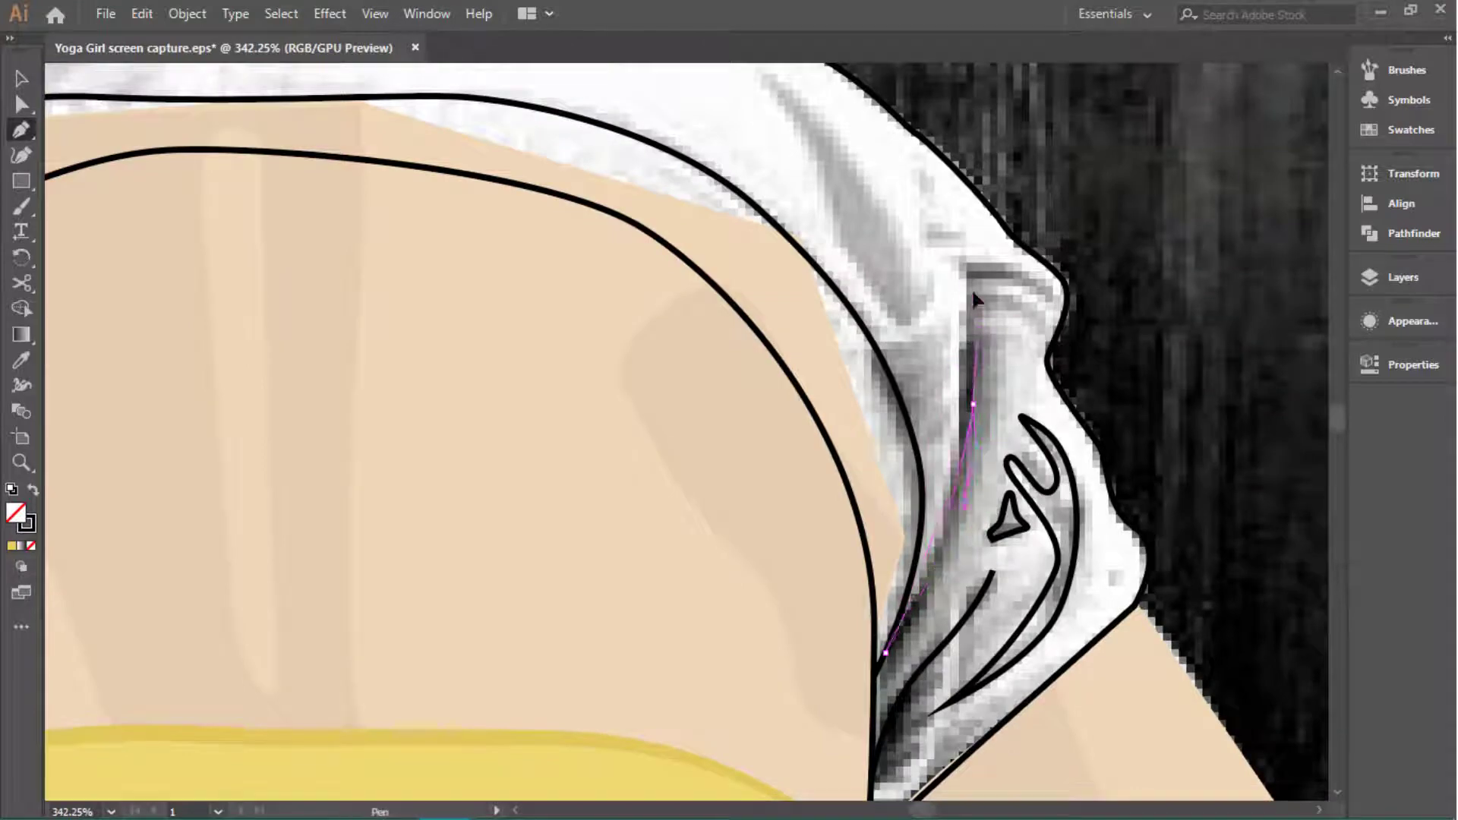
pyautogui.scroll(-3, 980, 368)
pyautogui.scroll(4, 1084, 360)
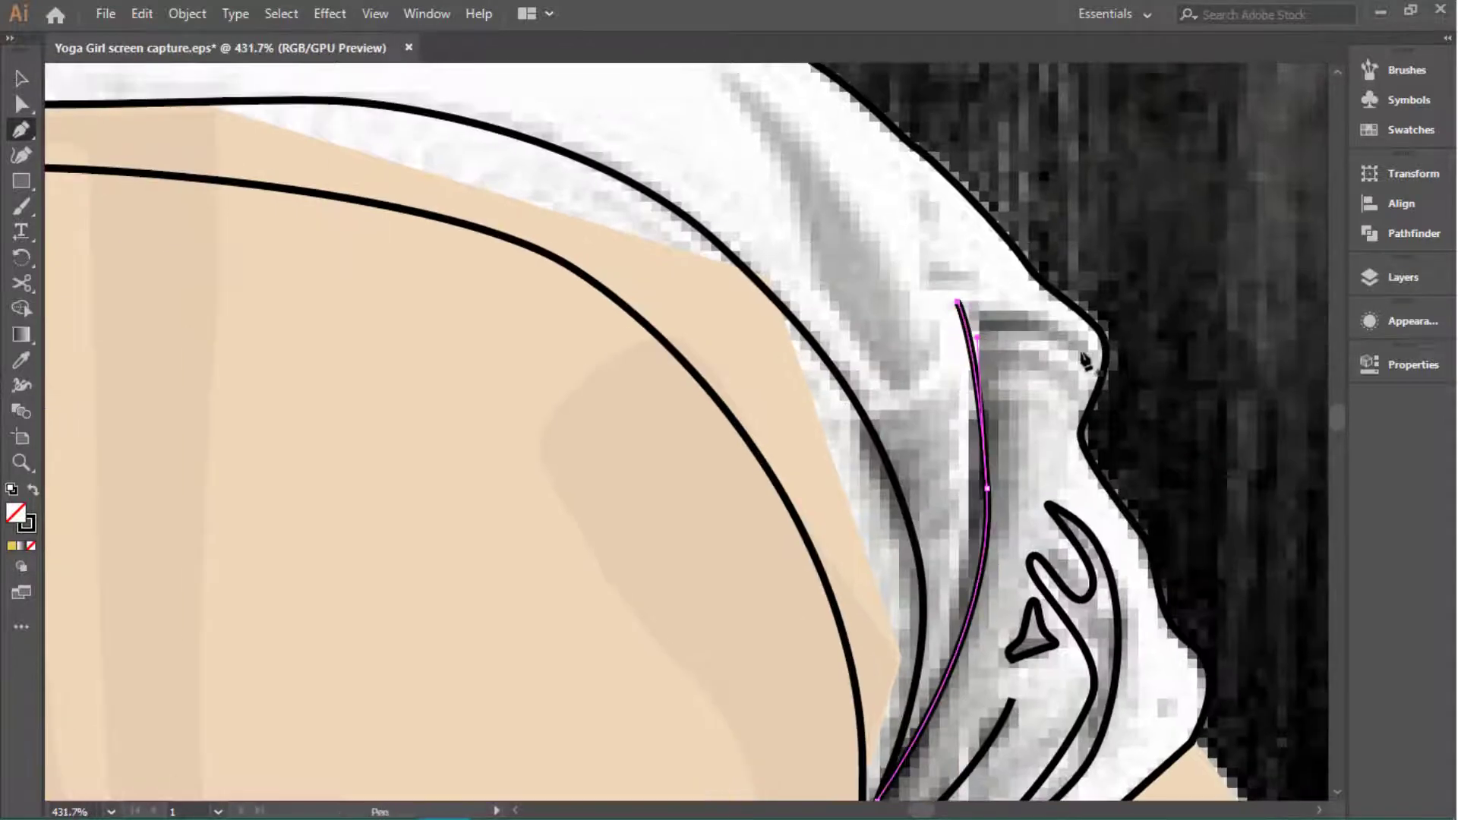
pyautogui.scroll(-2, 1185, 463)
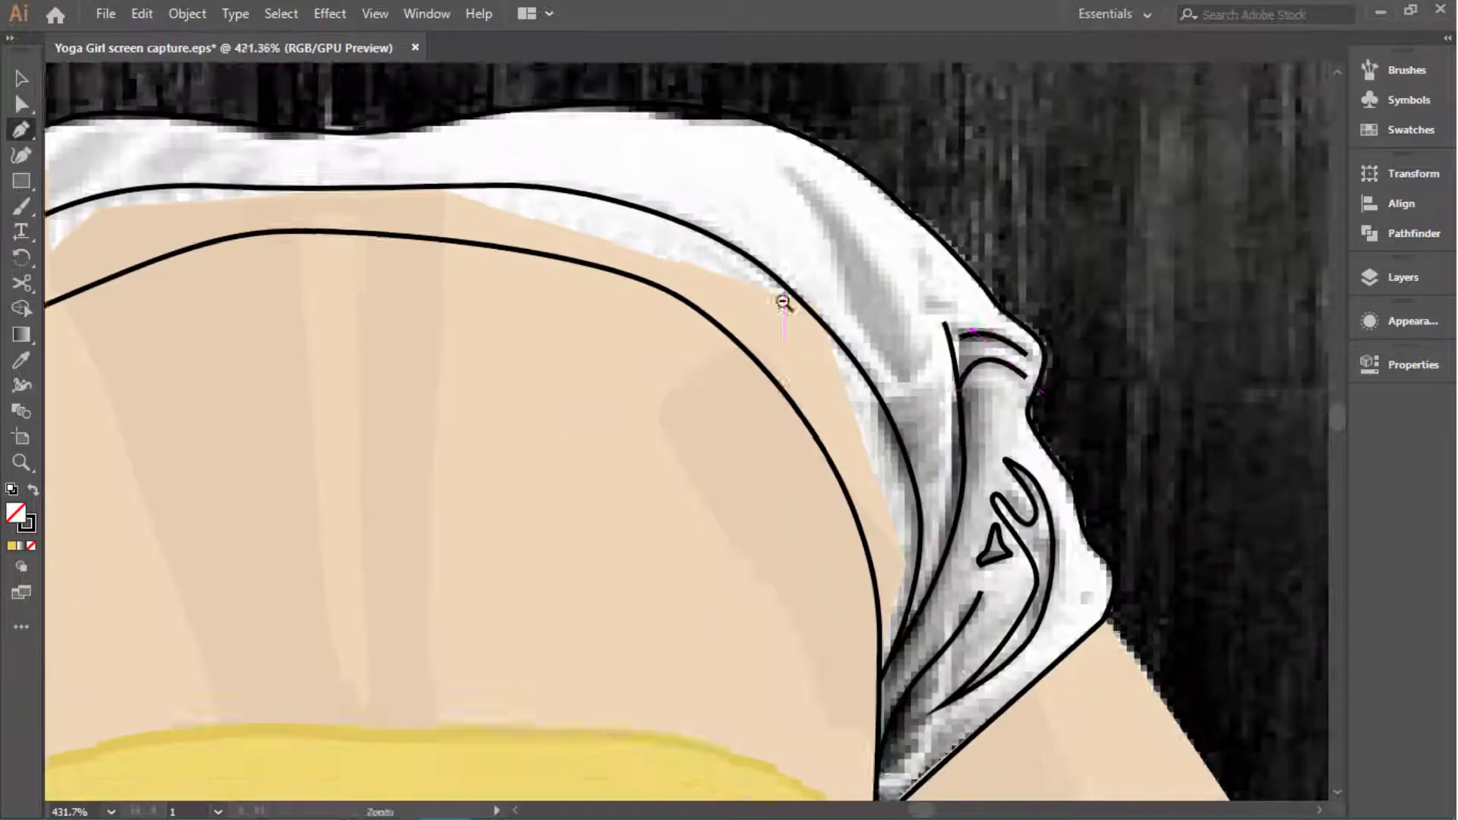
# Step: Draw a bending fold line on the shorts' right side
pyautogui.click(792, 222)
pyautogui.moveTo(911, 418); pyautogui.dragTo(852, 379)
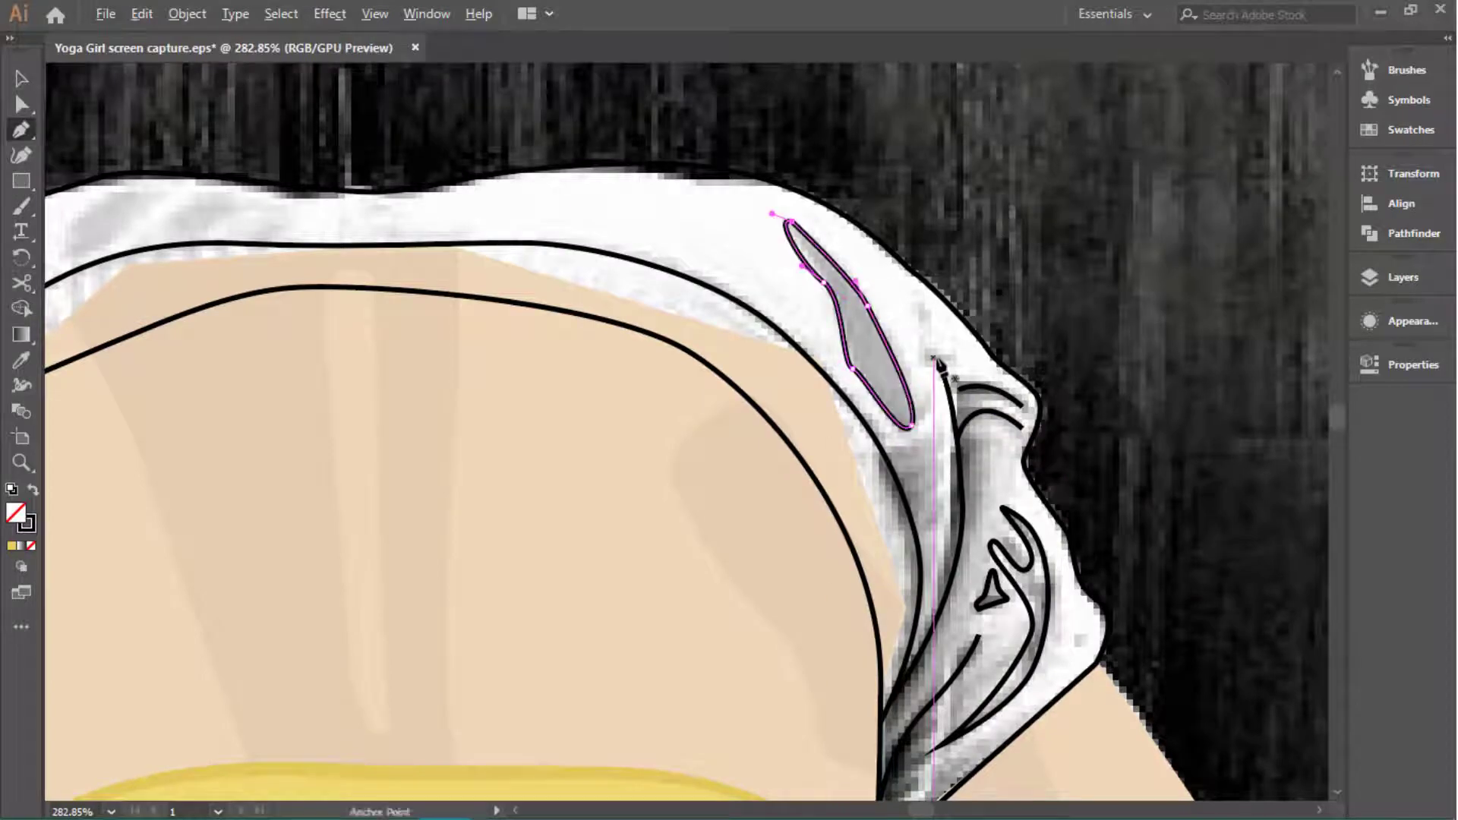
pyautogui.scroll(1, 1190, 352)
pyautogui.hscroll(-5, 416, 317)
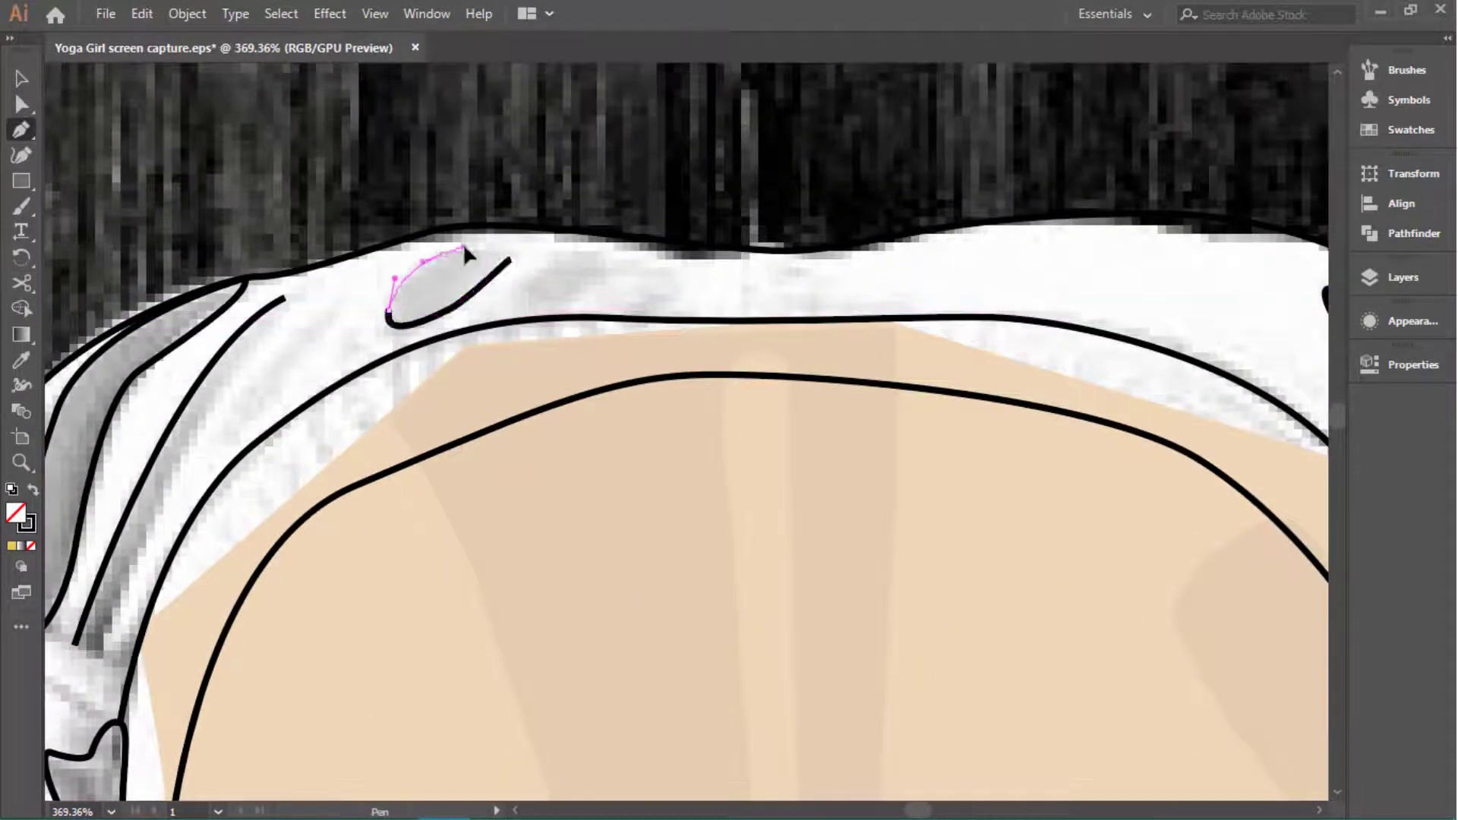
pyautogui.scroll(-5, 621, 296)
pyautogui.scroll(-1, 677, 449)
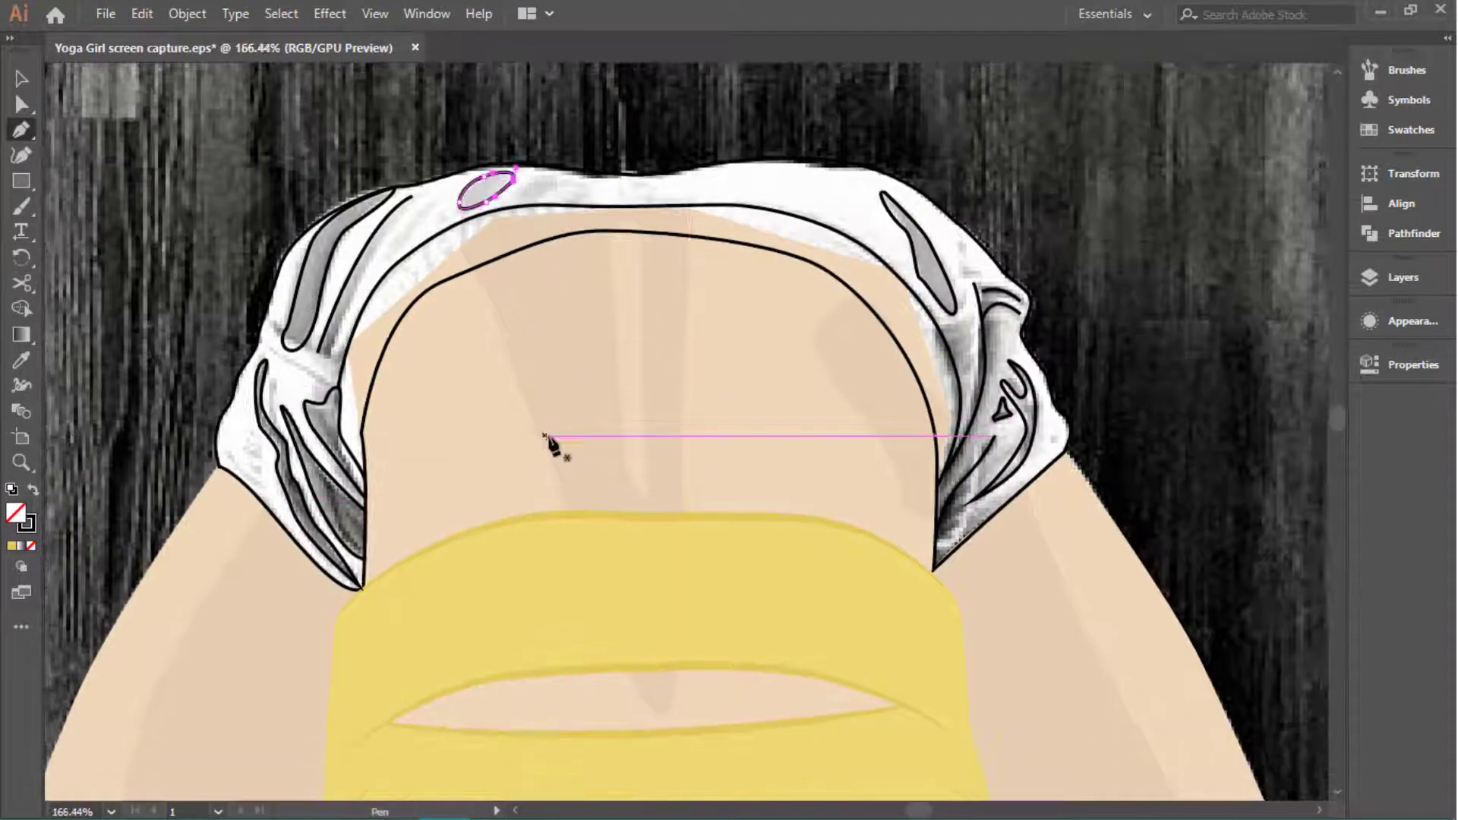
pyautogui.hscroll(-3, 554, 439)
# Step: Select the left side's fold paths and add a last fold stroke at the left tip
pyautogui.press('v')
pyautogui.keyDown('shift'); pyautogui.click(534, 379); pyautogui.keyUp('shift')
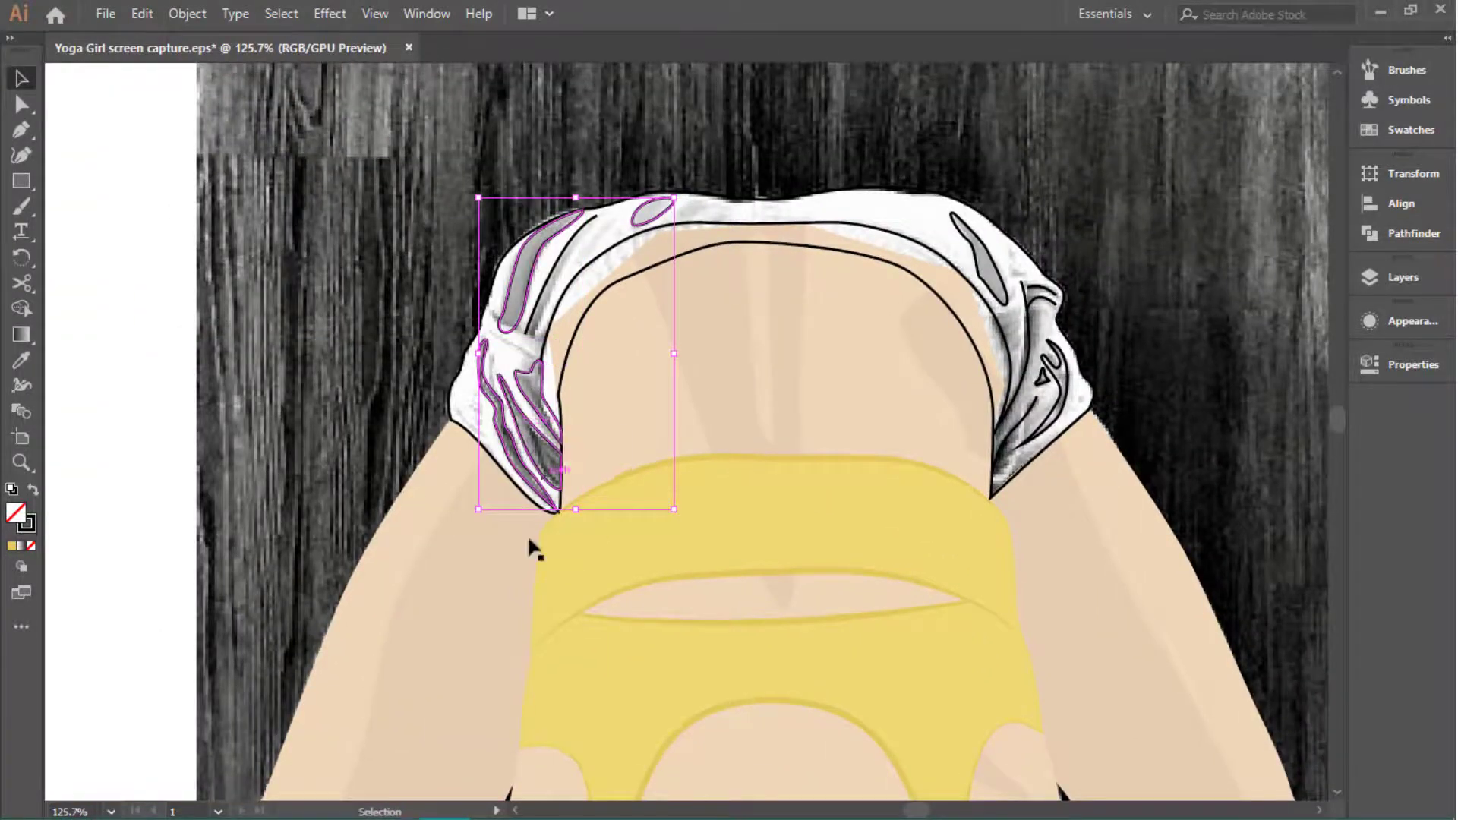
pyautogui.scroll(3, 494, 516)
pyautogui.press('p')
pyautogui.moveTo(607, 391); pyautogui.dragTo(570, 315)
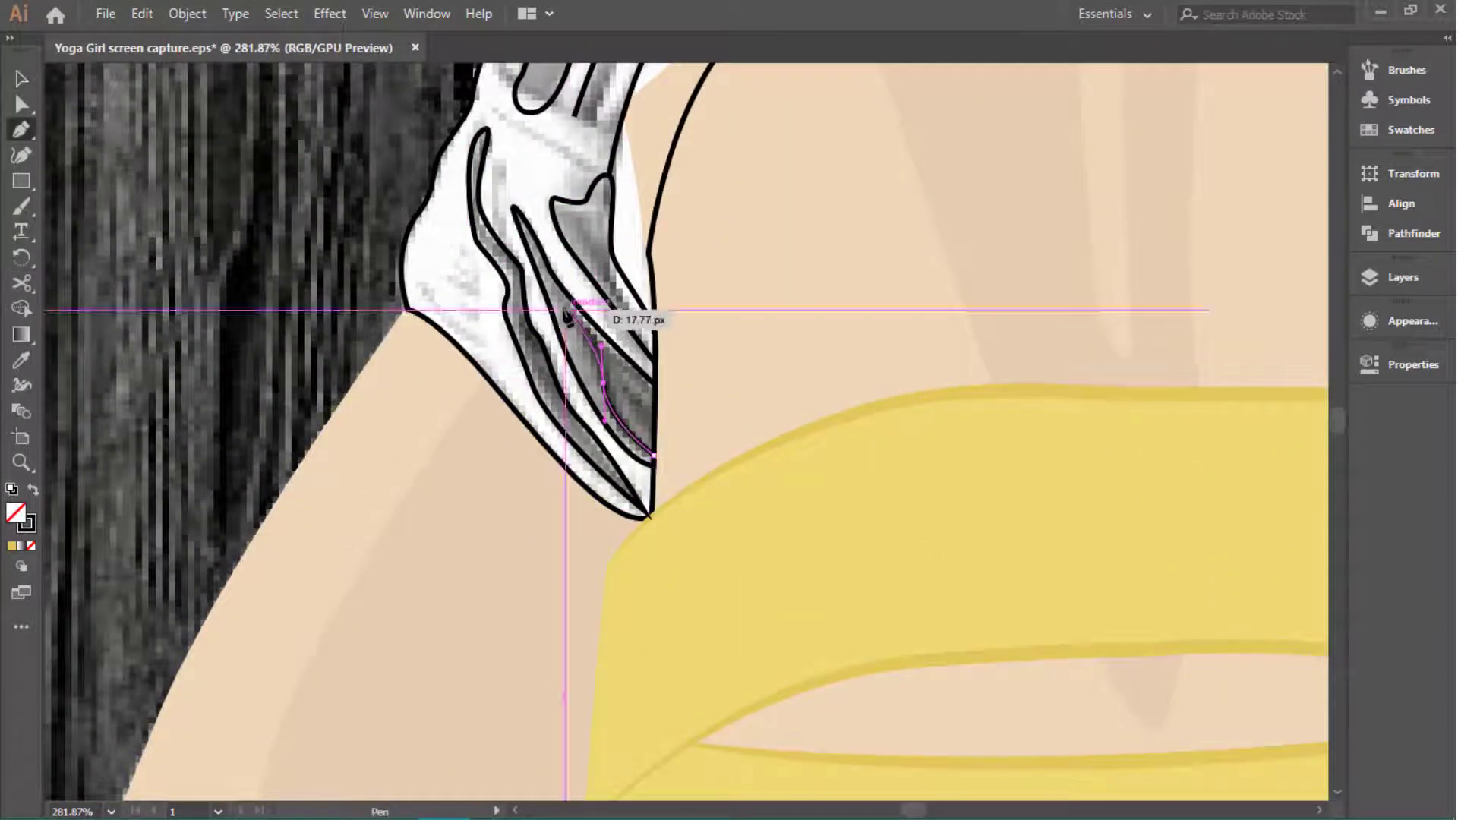
# Step: Select the fold paths on both sides and colour them with the dark grey swatch
pyautogui.press('v')
pyautogui.scroll(-3, 542, 110)
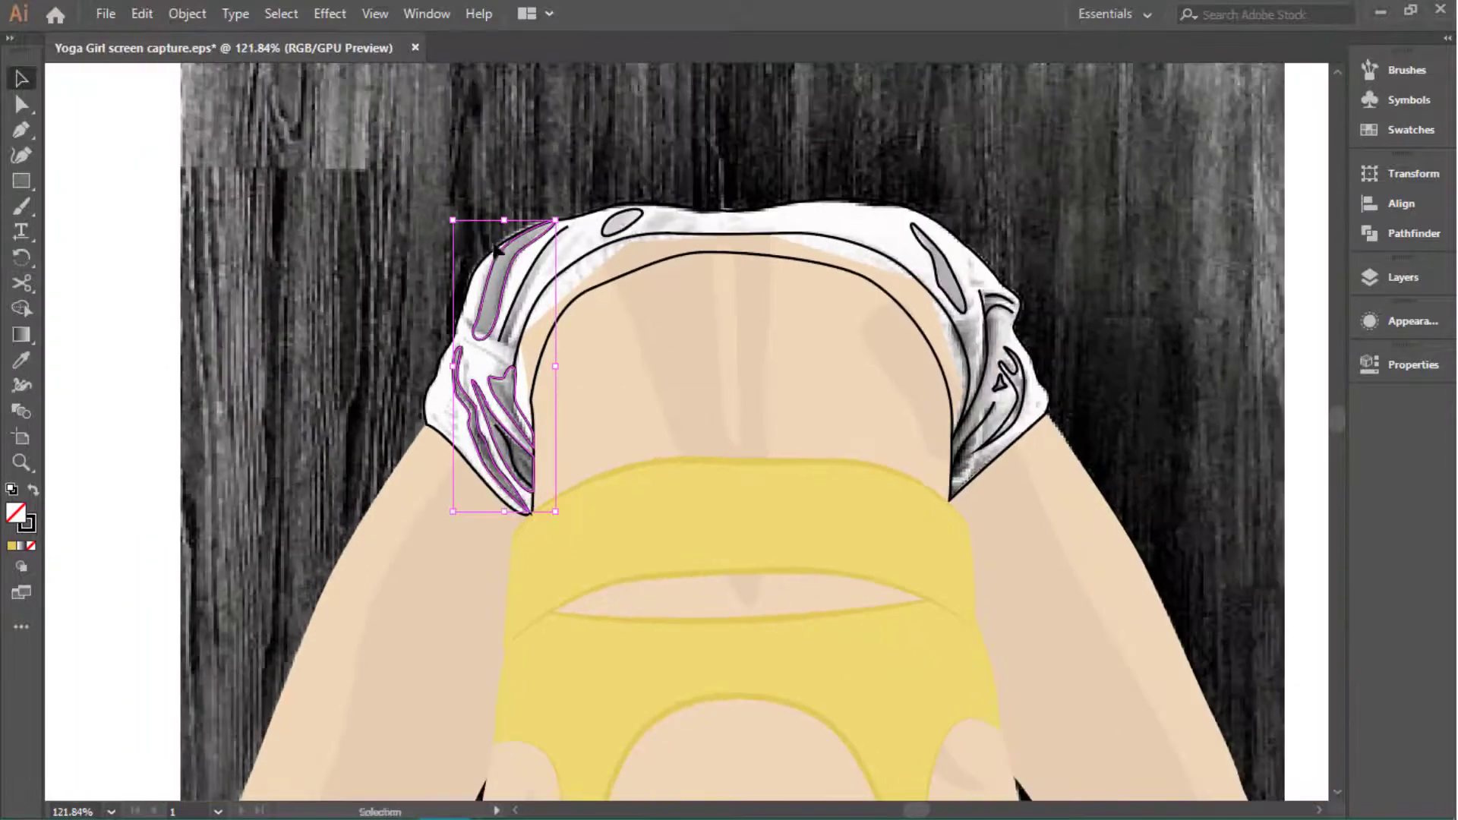
pyautogui.keyDown('shift'); pyautogui.click(958, 282); pyautogui.keyUp('shift')
pyautogui.scroll(-3, 790, 293)
pyautogui.scroll(-3, 595, 244)
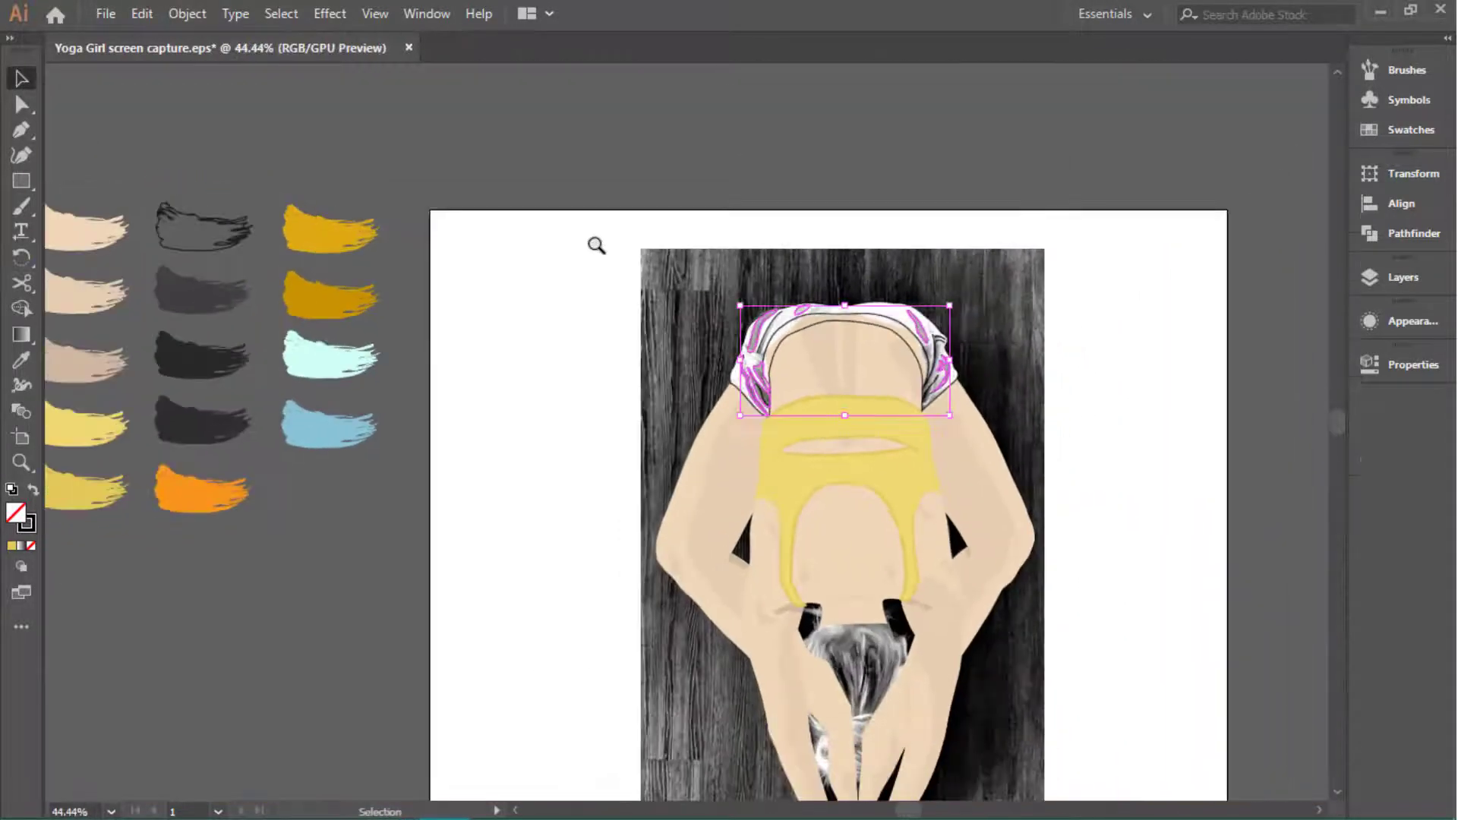
pyautogui.press('i')
pyautogui.click(161, 302)
pyautogui.press('v')
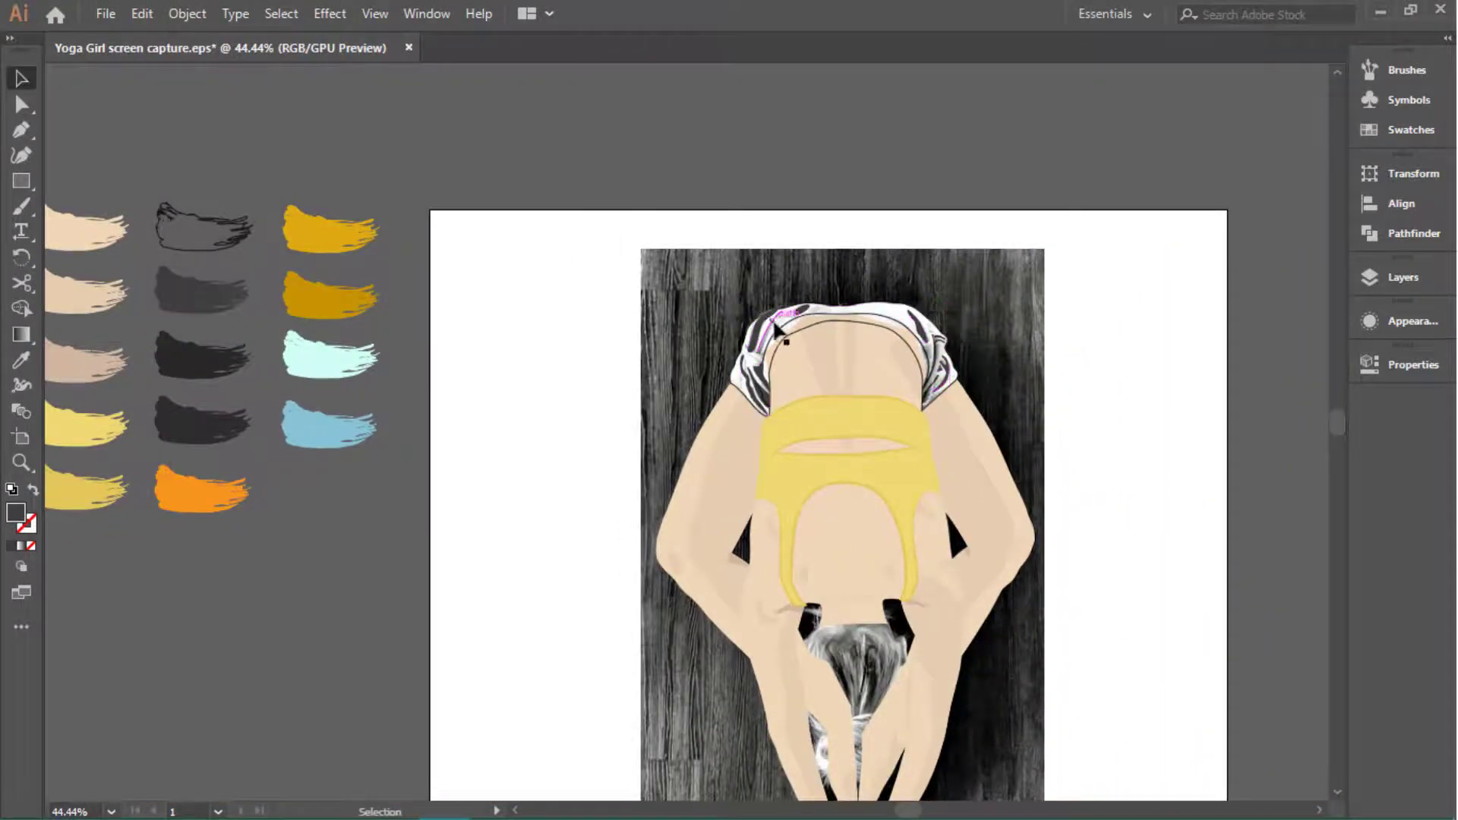
# Step: Give the selected fold strokes a tapered stroke width profile
pyautogui.scroll(3, 854, 440)
pyautogui.scroll(1, 1131, 458)
pyautogui.scroll(-2, 896, 524)
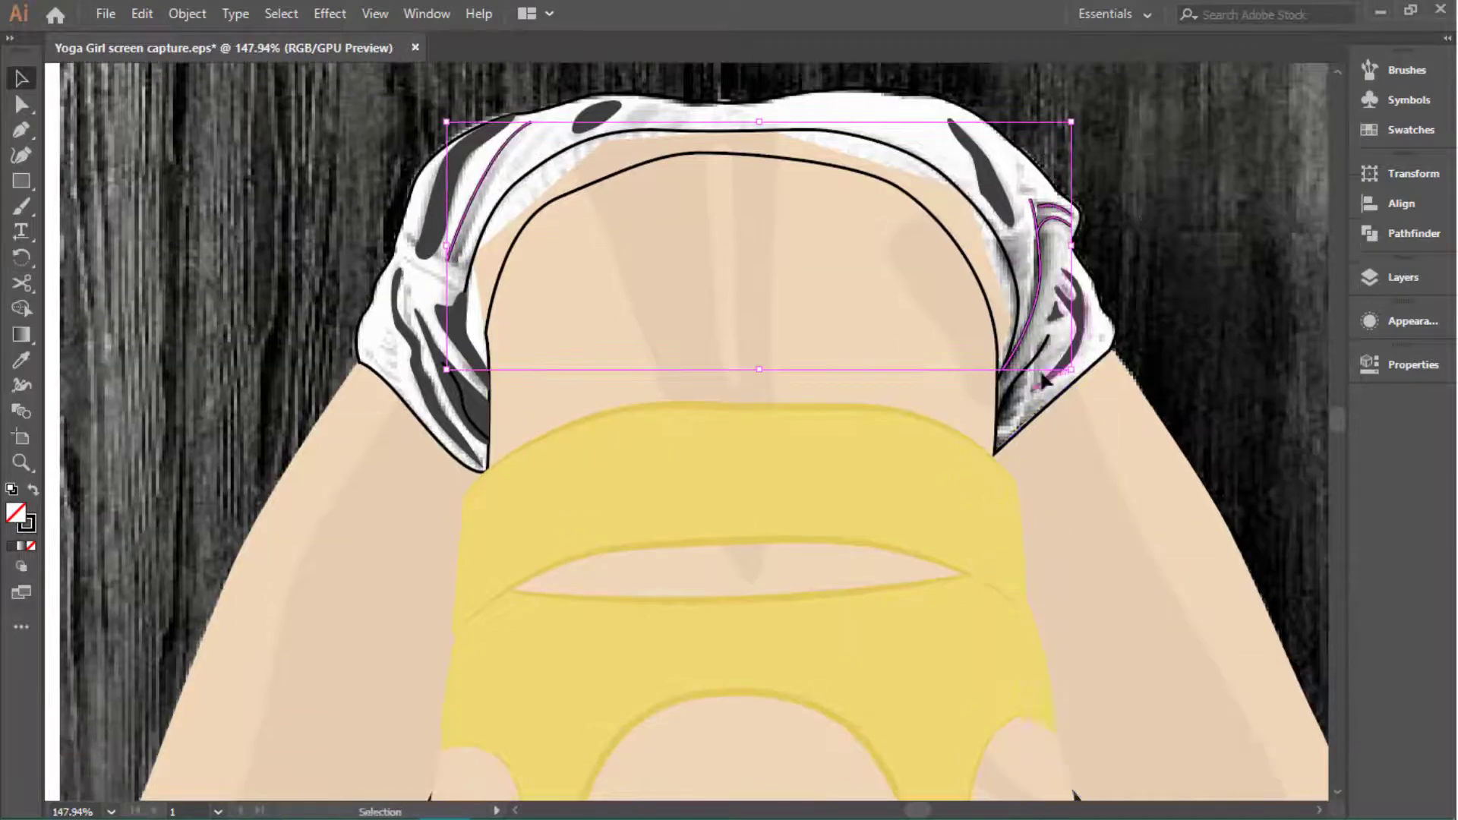
pyautogui.keyDown('shift'); pyautogui.click(896, 524); pyautogui.keyUp('shift')
pyautogui.scroll(-3, 898, 524)
pyautogui.scroll(-1, 898, 524)
pyautogui.press('i')
pyautogui.press('F6')
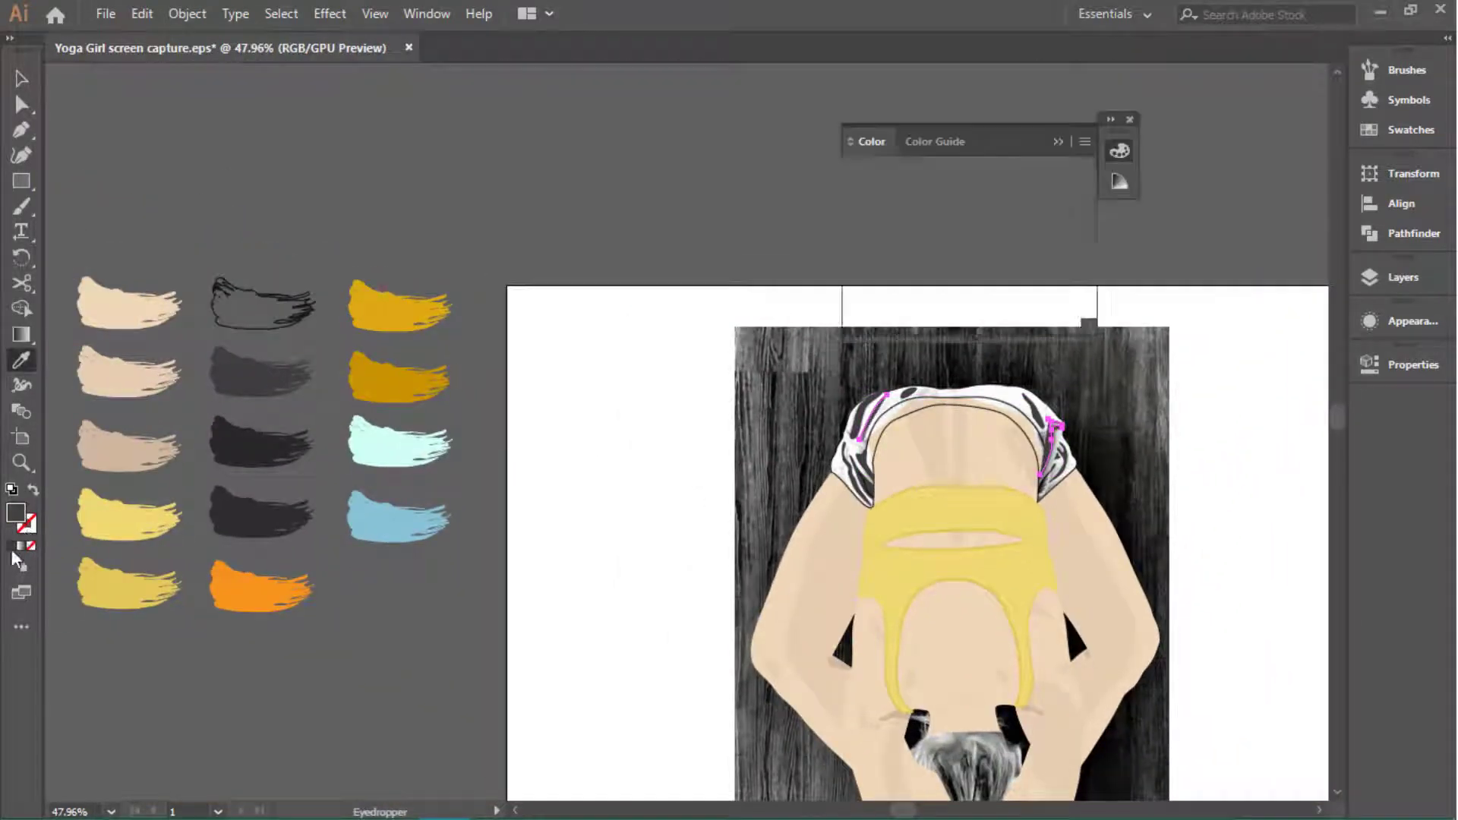
pyautogui.click(1413, 364)
pyautogui.click(1137, 570)
pyautogui.click(1083, 539)
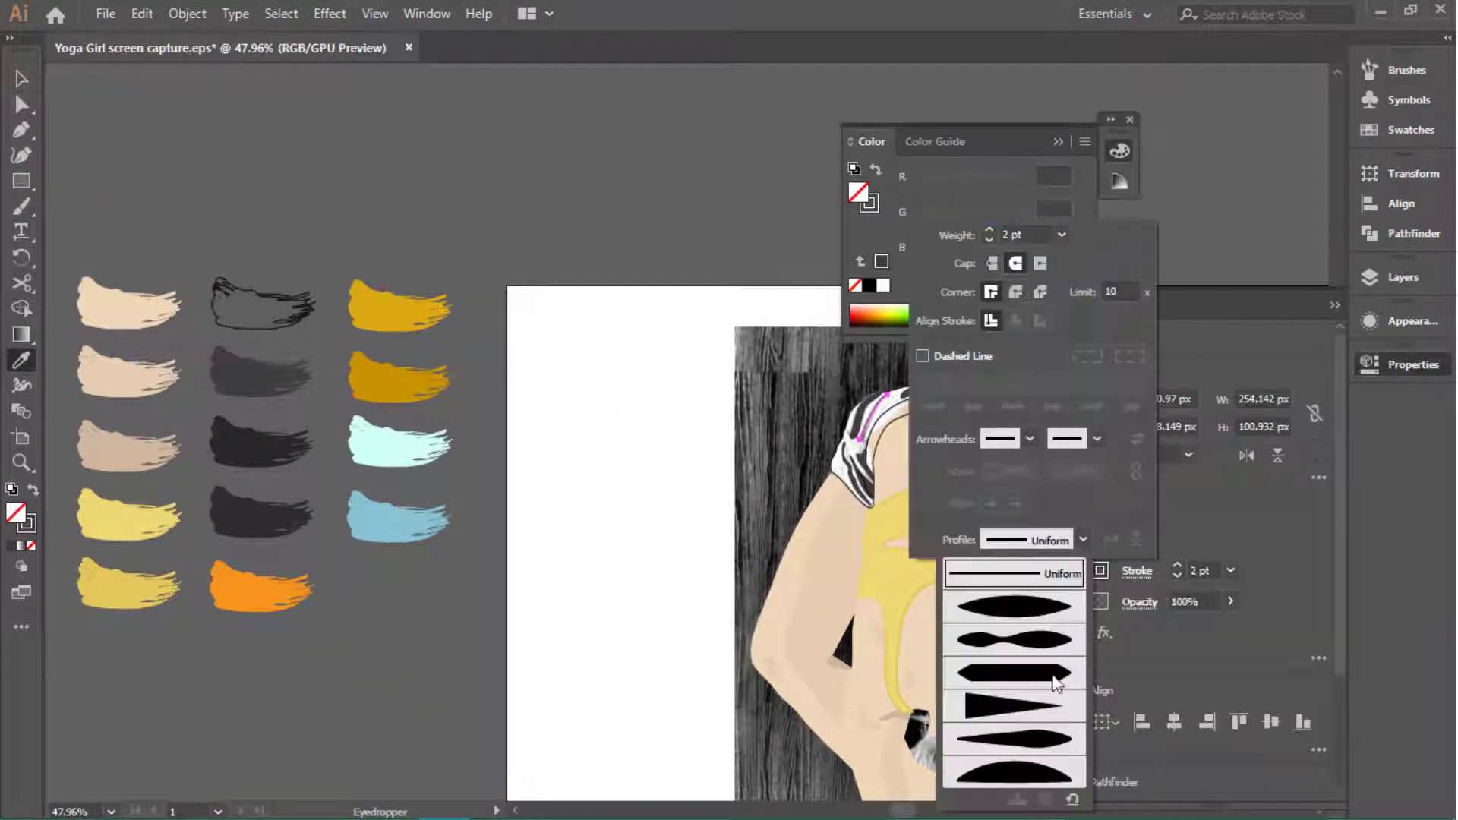
pyautogui.click(1016, 602)
pyautogui.click(1129, 120)
# Step: Apply the same tapered width profile to the shorts' waistband line
pyautogui.press('v')
pyautogui.scroll(3, 1124, 498)
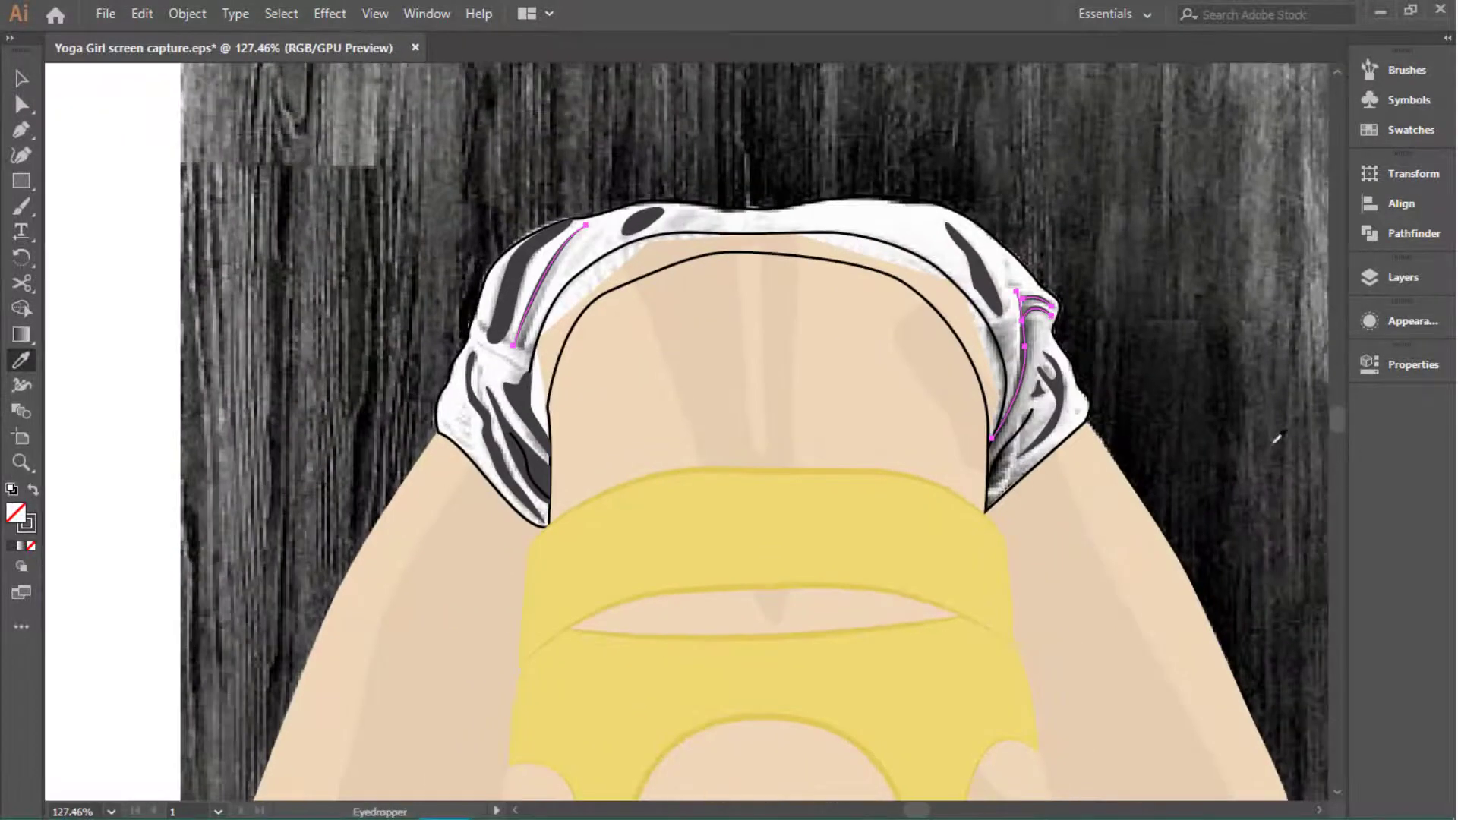
pyautogui.click(921, 262)
pyautogui.scroll(1, 874, 206)
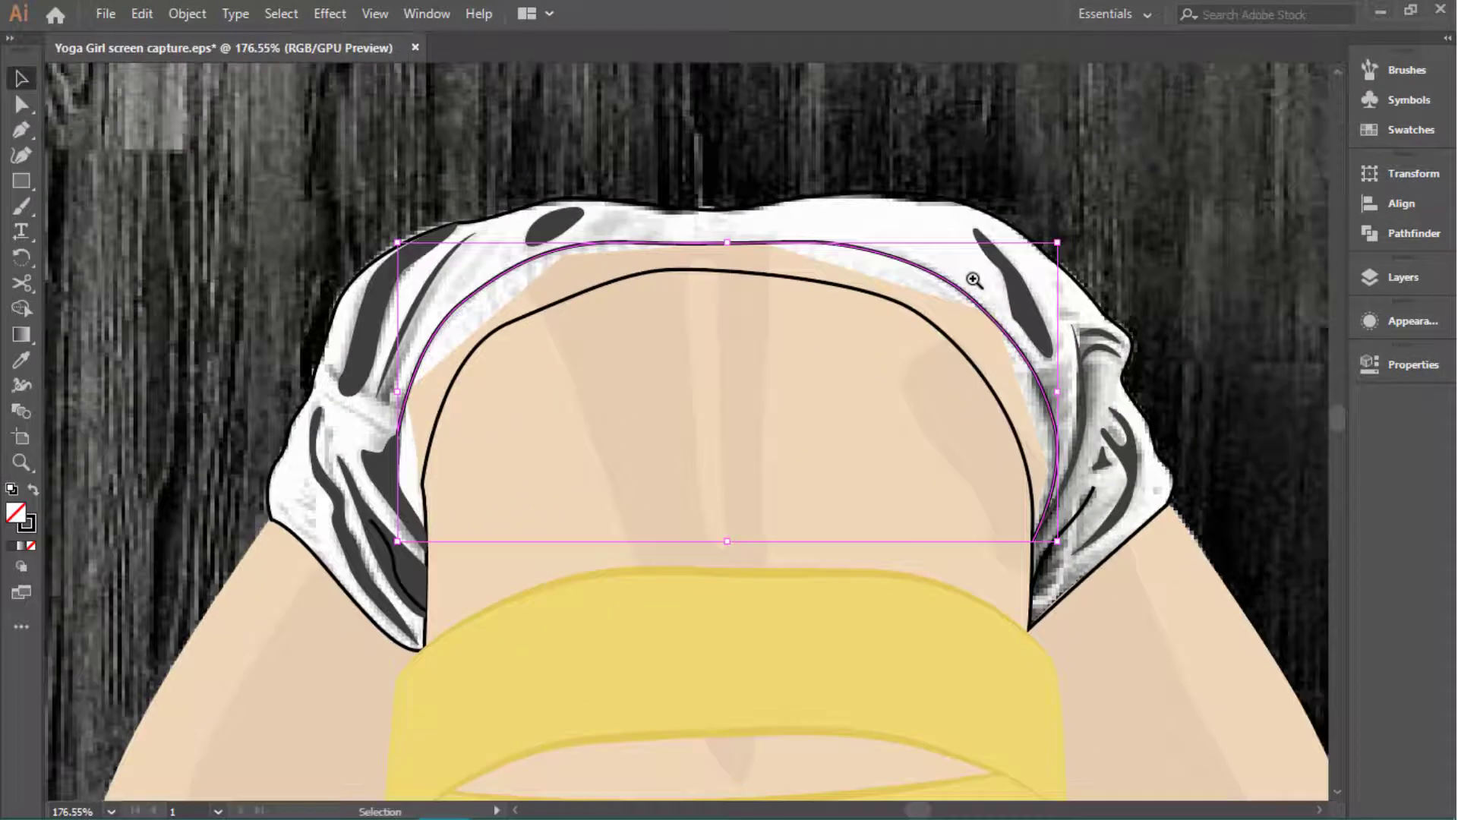
pyautogui.click(1412, 365)
pyautogui.click(1137, 570)
pyautogui.click(1083, 539)
pyautogui.click(1017, 603)
pyautogui.click(1413, 365)
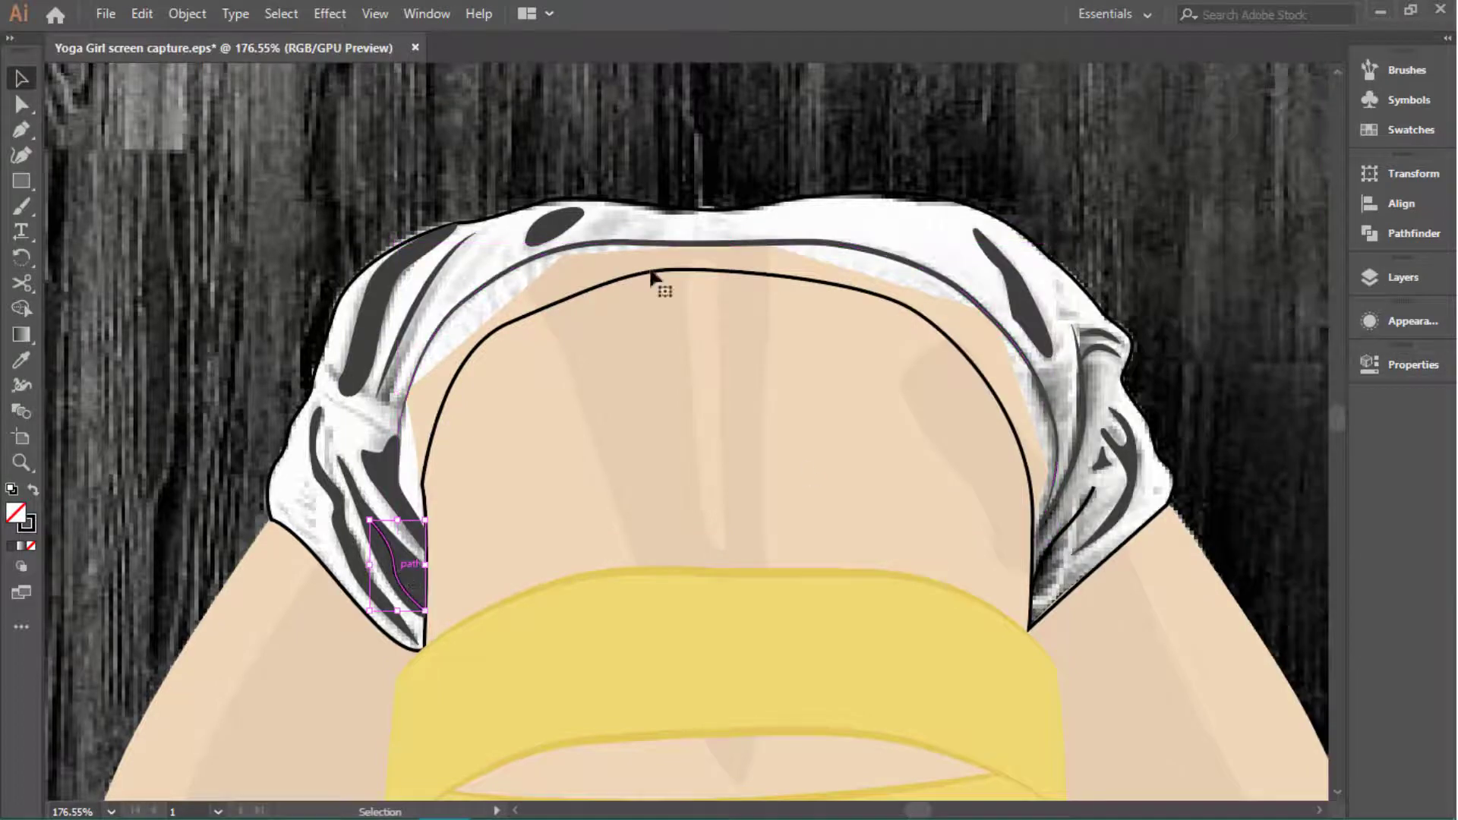
# Step: Give the small lower-left fold path a dark grey stroke
pyautogui.click(1067, 540)
pyautogui.scroll(-5, 1067, 541)
pyautogui.press('i')
pyautogui.click(293, 498)
pyautogui.scroll(-1, 293, 497)
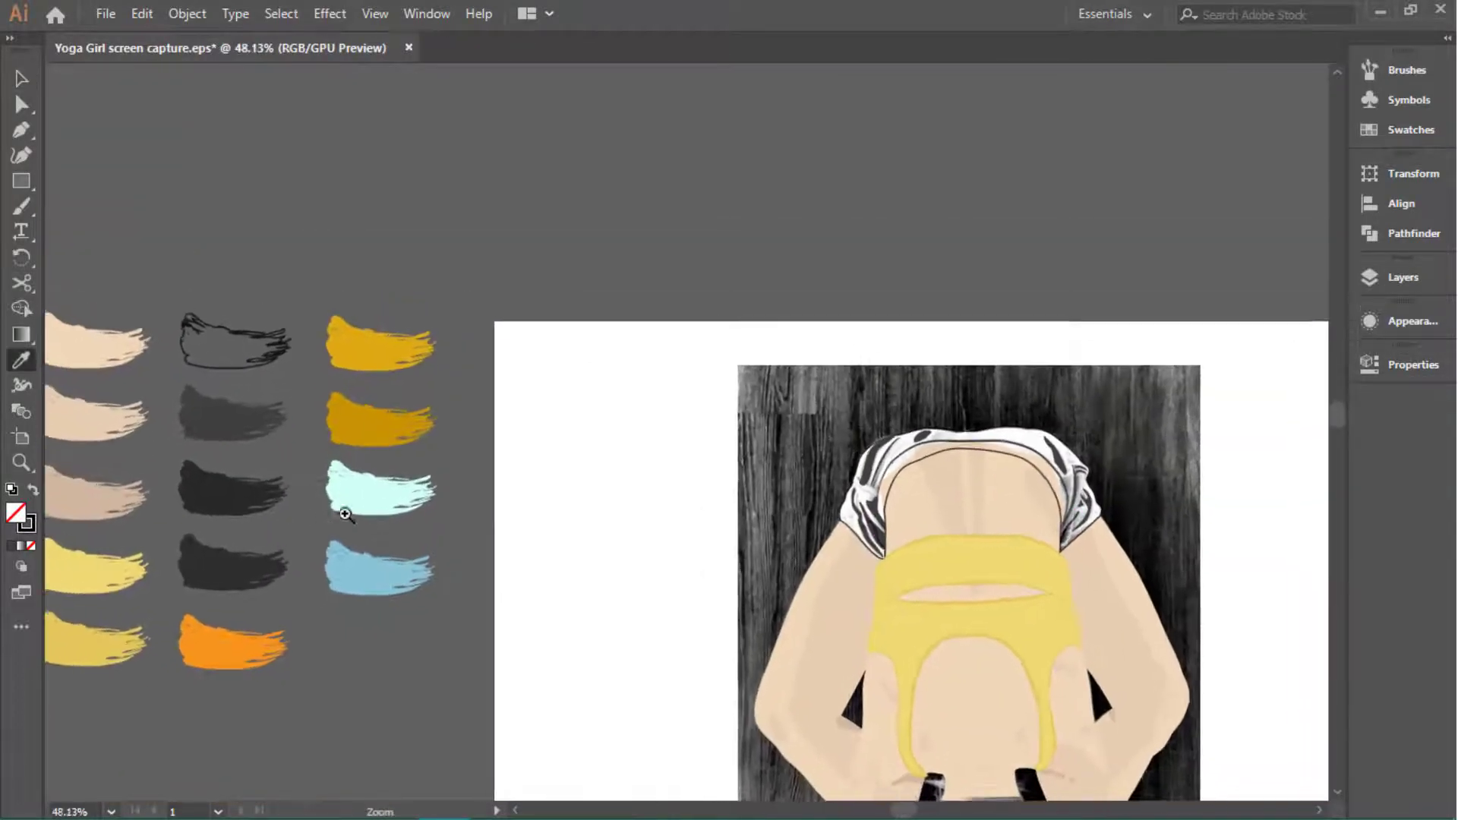
pyautogui.click(29, 524)
pyautogui.click(1413, 365)
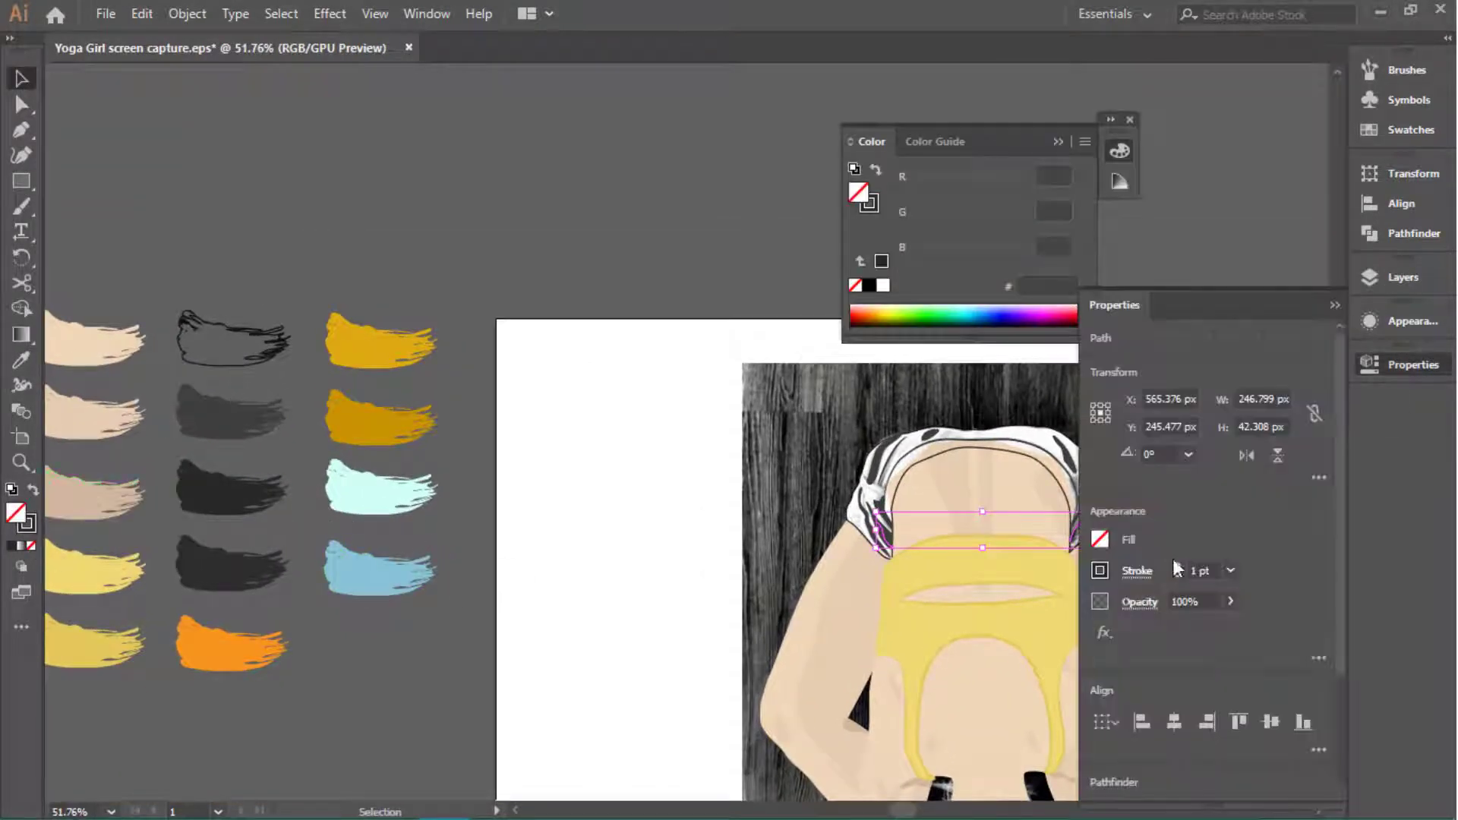
pyautogui.click(1137, 570)
pyautogui.scroll(2, 1240, 580)
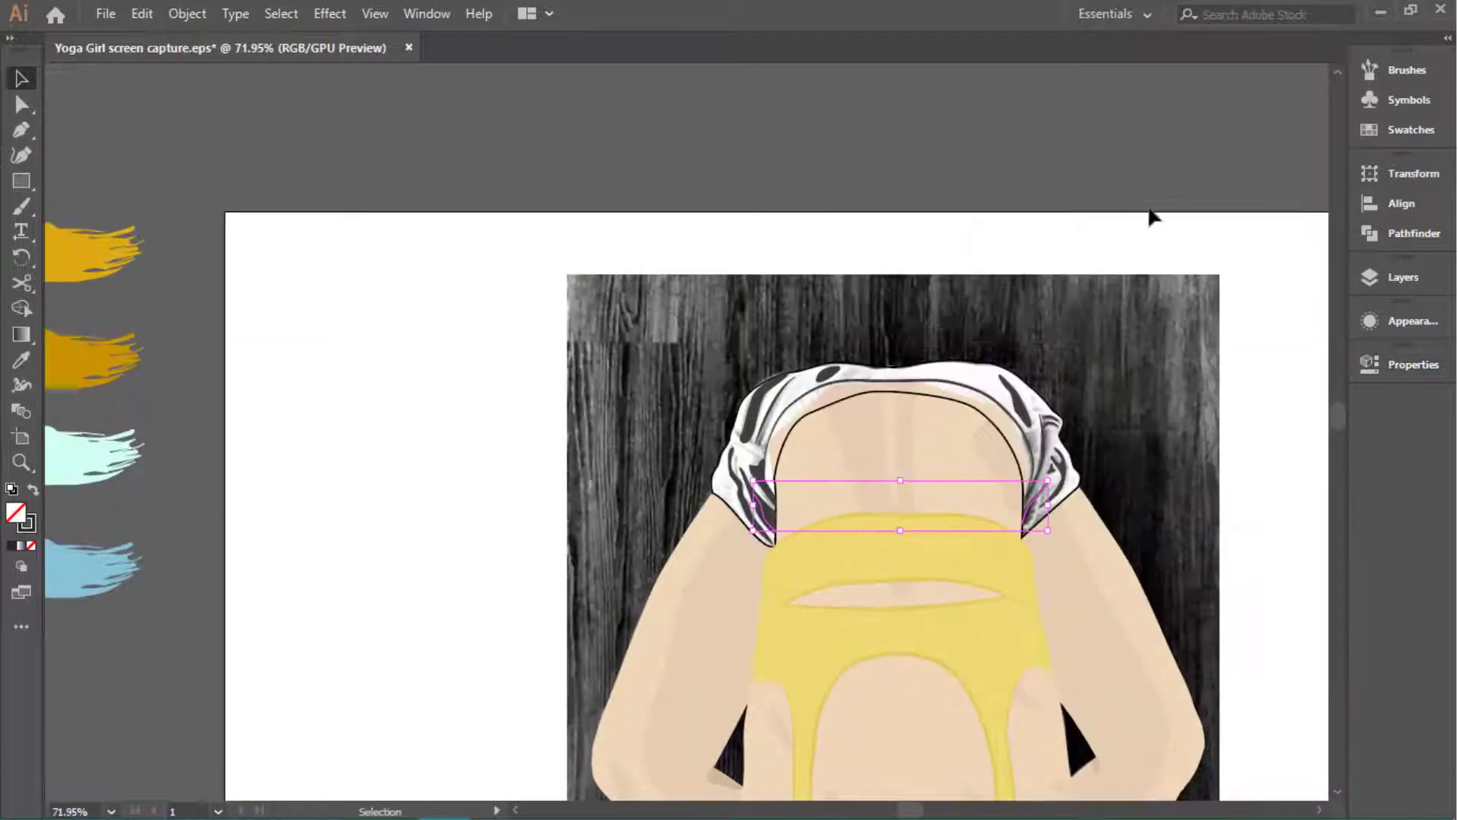
# Step: Fill the whole shorts shape with the dark grey swatch colour
pyautogui.scroll(-2, 979, 374)
pyautogui.click(980, 389)
pyautogui.press('i')
pyautogui.click(352, 311)
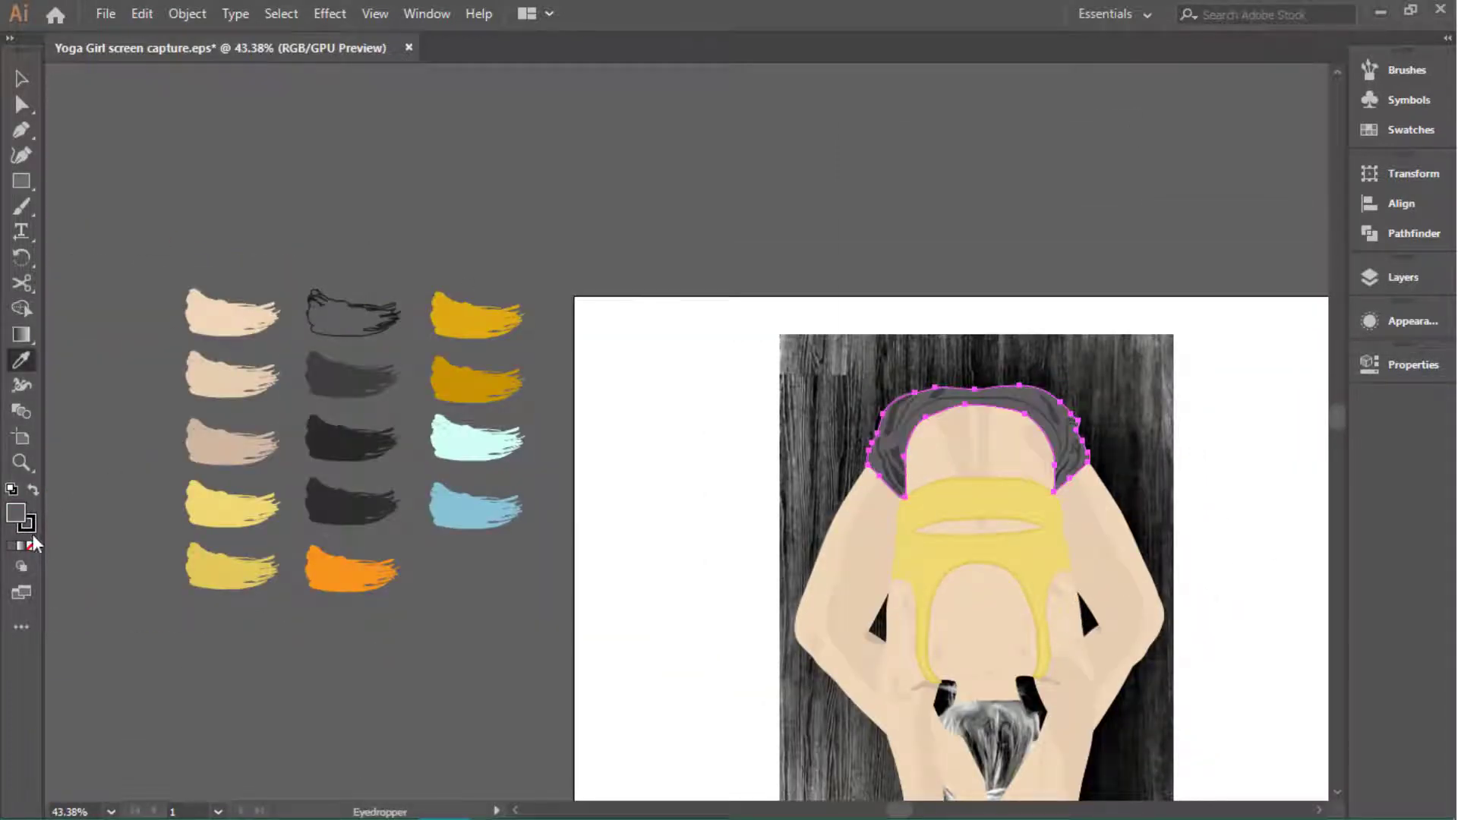
pyautogui.click(28, 524)
pyautogui.click(1058, 142)
# Step: Review two small fold paths' stroke options, then select the inner waistband curve
pyautogui.scroll(2, 1230, 452)
pyautogui.scroll(3, 977, 498)
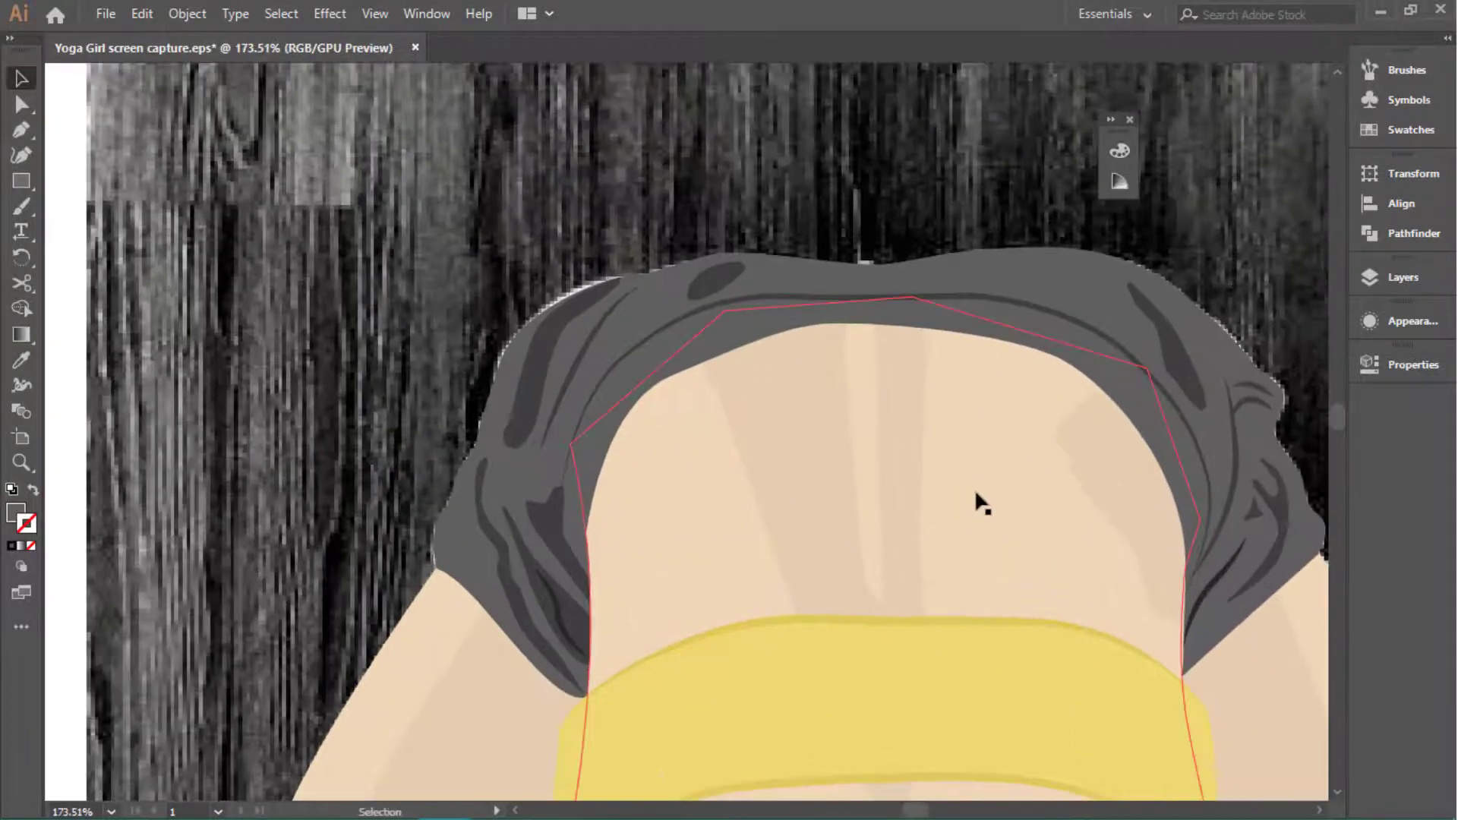
pyautogui.click(570, 554)
pyautogui.keyDown('shift'); pyautogui.click(1261, 532); pyautogui.keyUp('shift')
pyautogui.click(1413, 364)
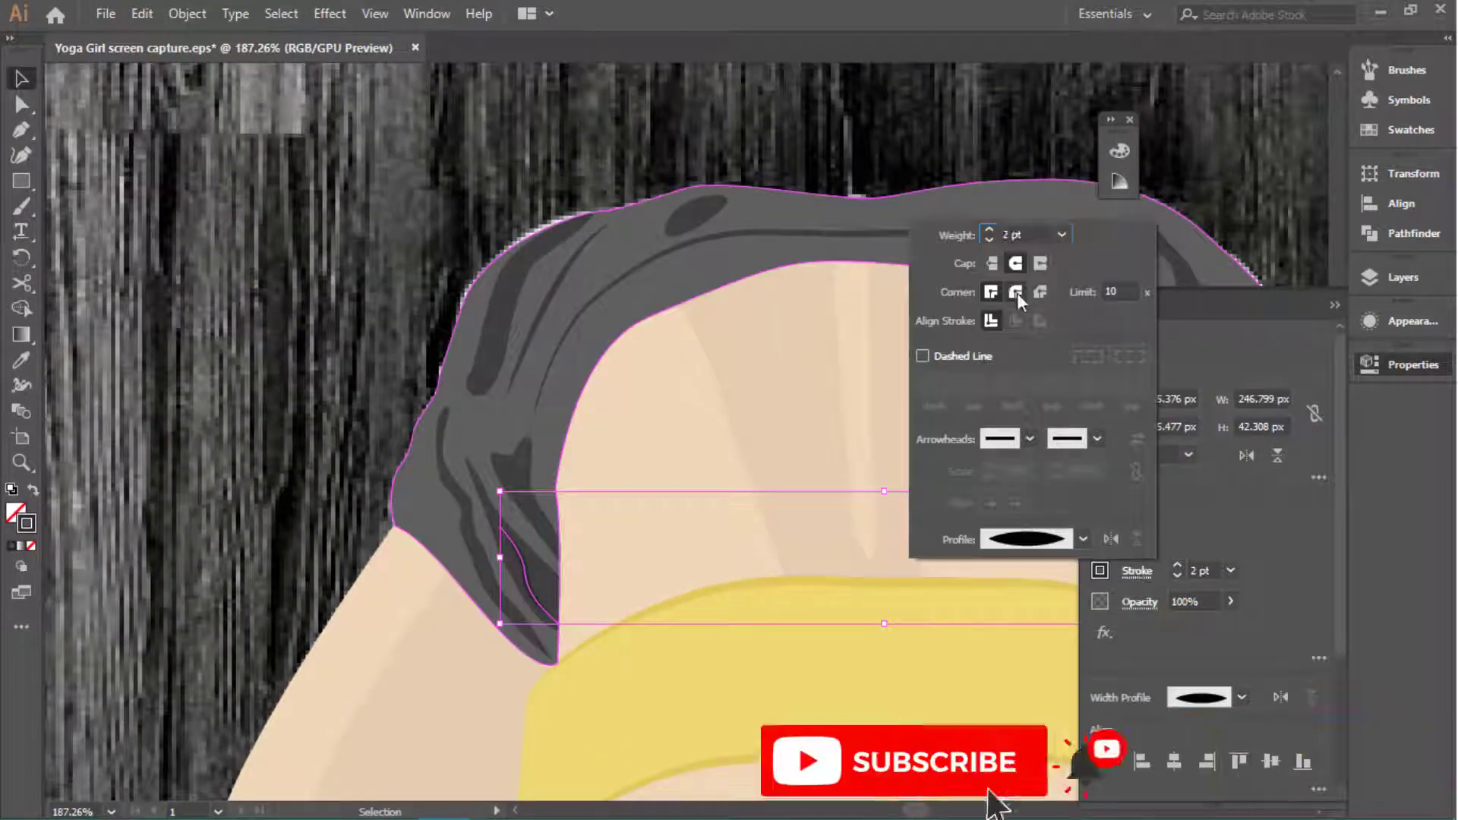
pyautogui.click(1203, 299)
pyautogui.scroll(1, 562, 394)
pyautogui.click(607, 281)
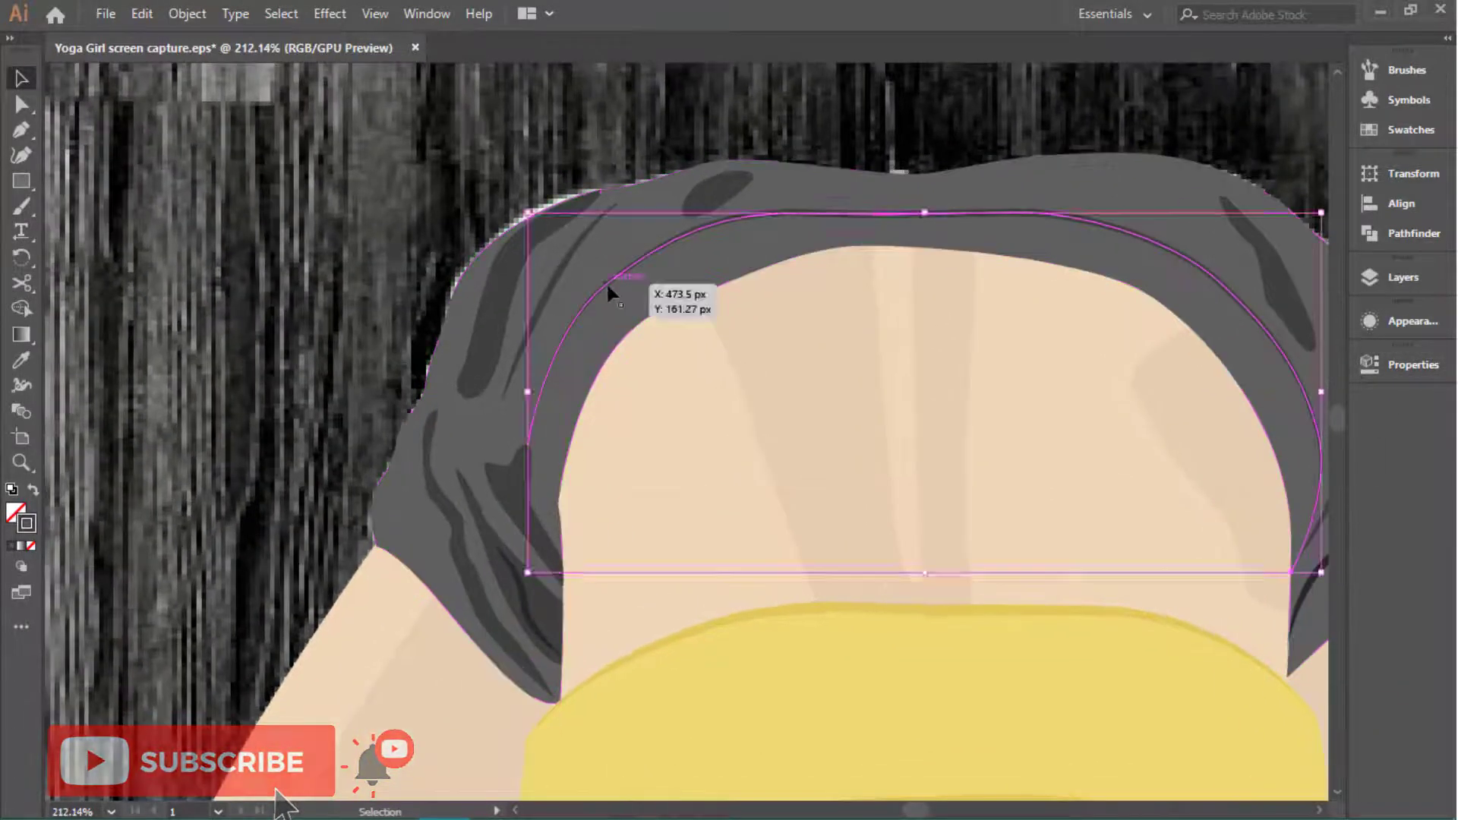
# Step: Draw seven short stitch marks along the curved waistband, then select the shorts shape
pyautogui.press('p')
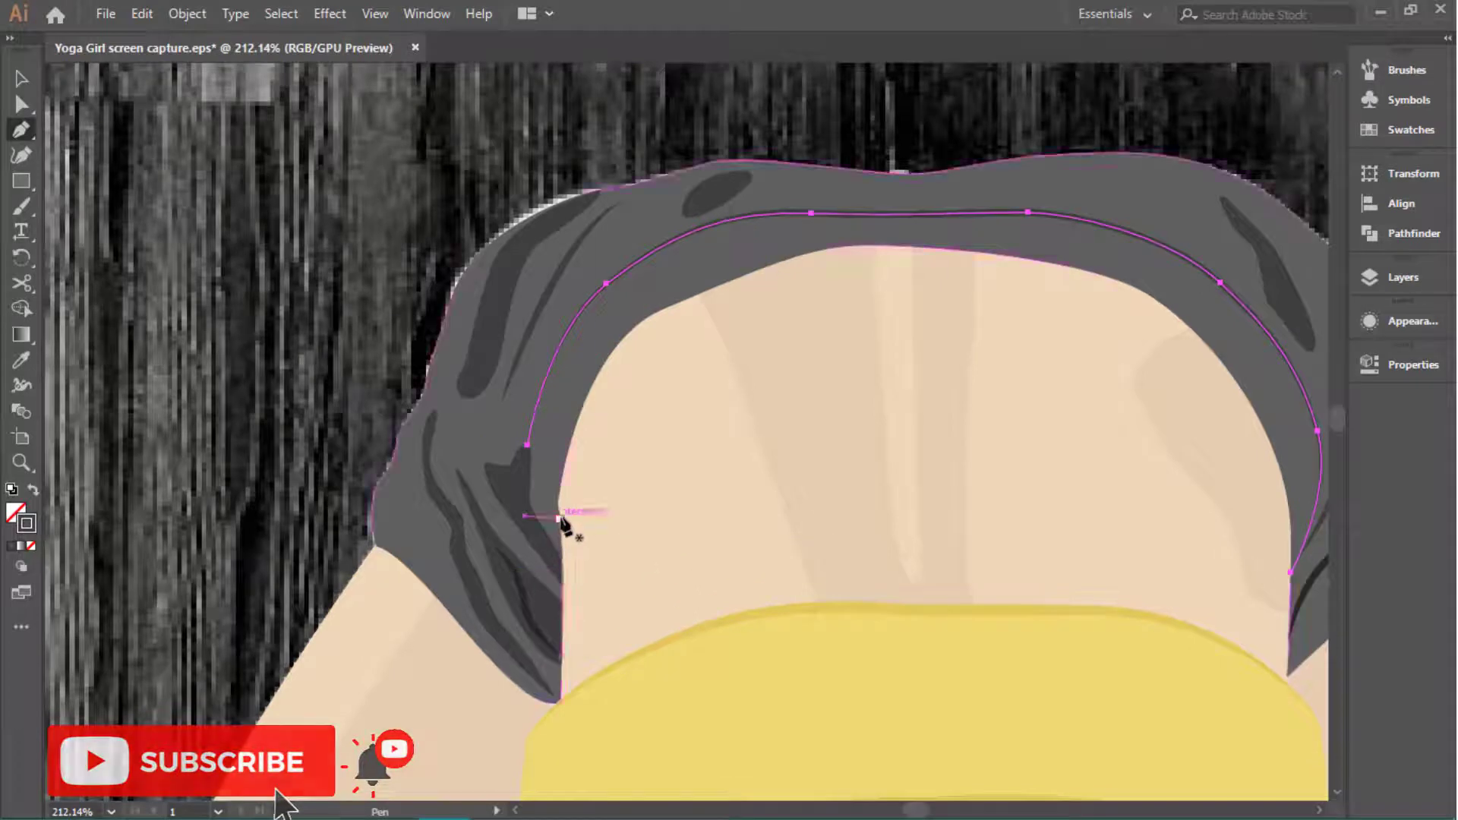
pyautogui.moveTo(561, 518); pyautogui.dragTo(527, 501)
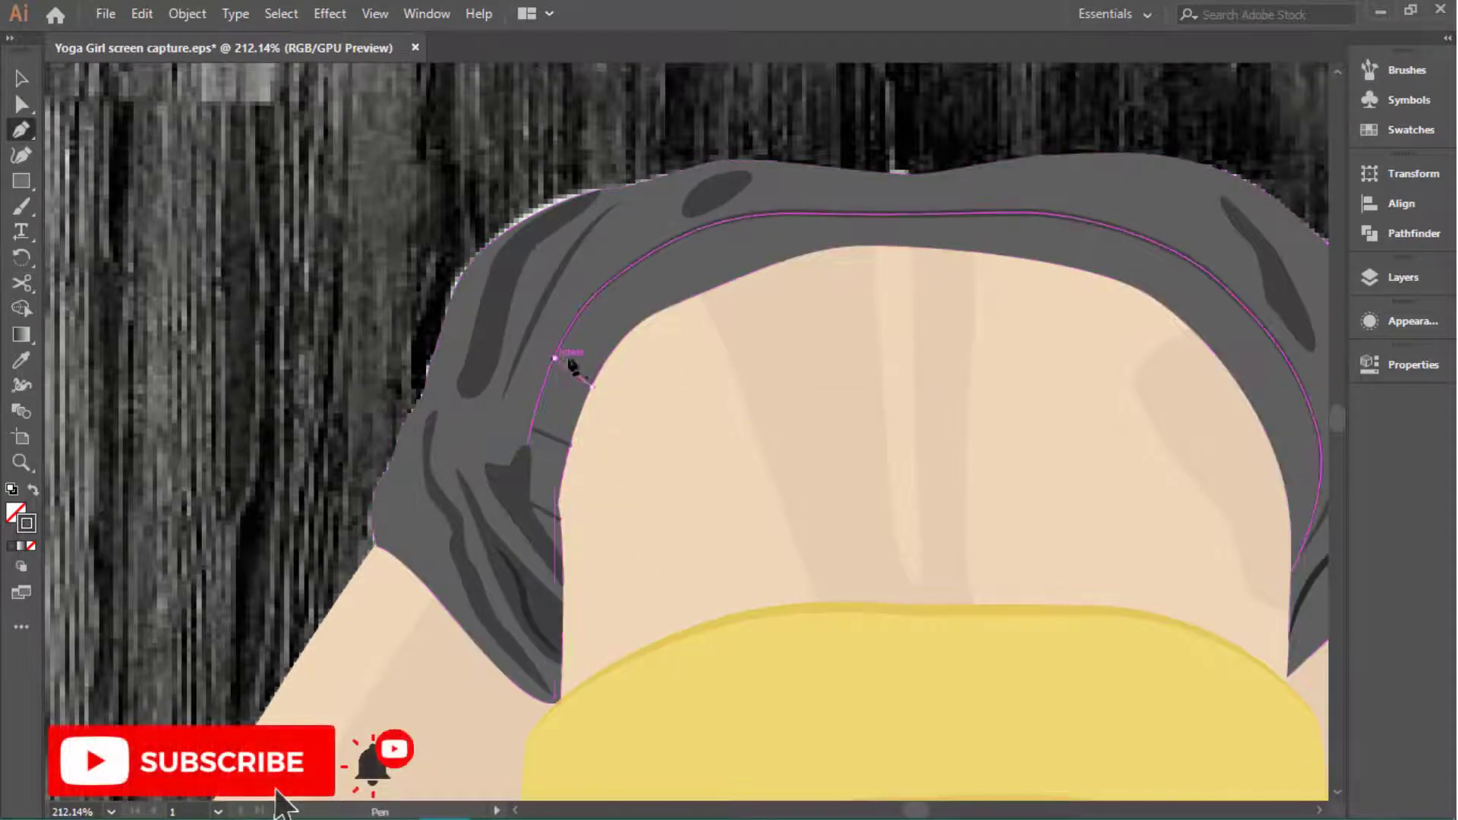
pyautogui.moveTo(634, 327); pyautogui.dragTo(600, 293)
pyautogui.moveTo(752, 271); pyautogui.dragTo(738, 218)
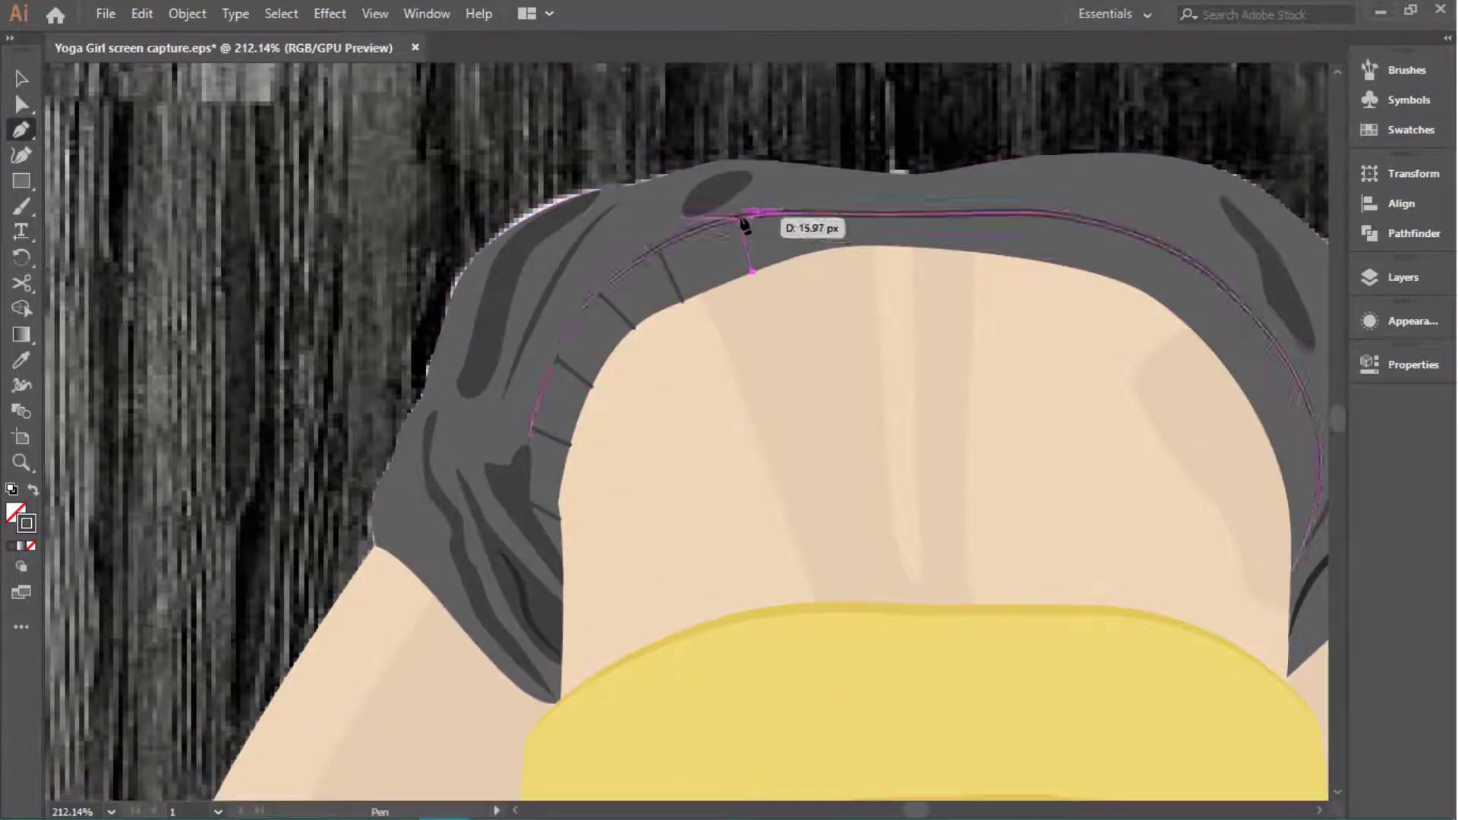
pyautogui.moveTo(898, 245); pyautogui.dragTo(902, 221)
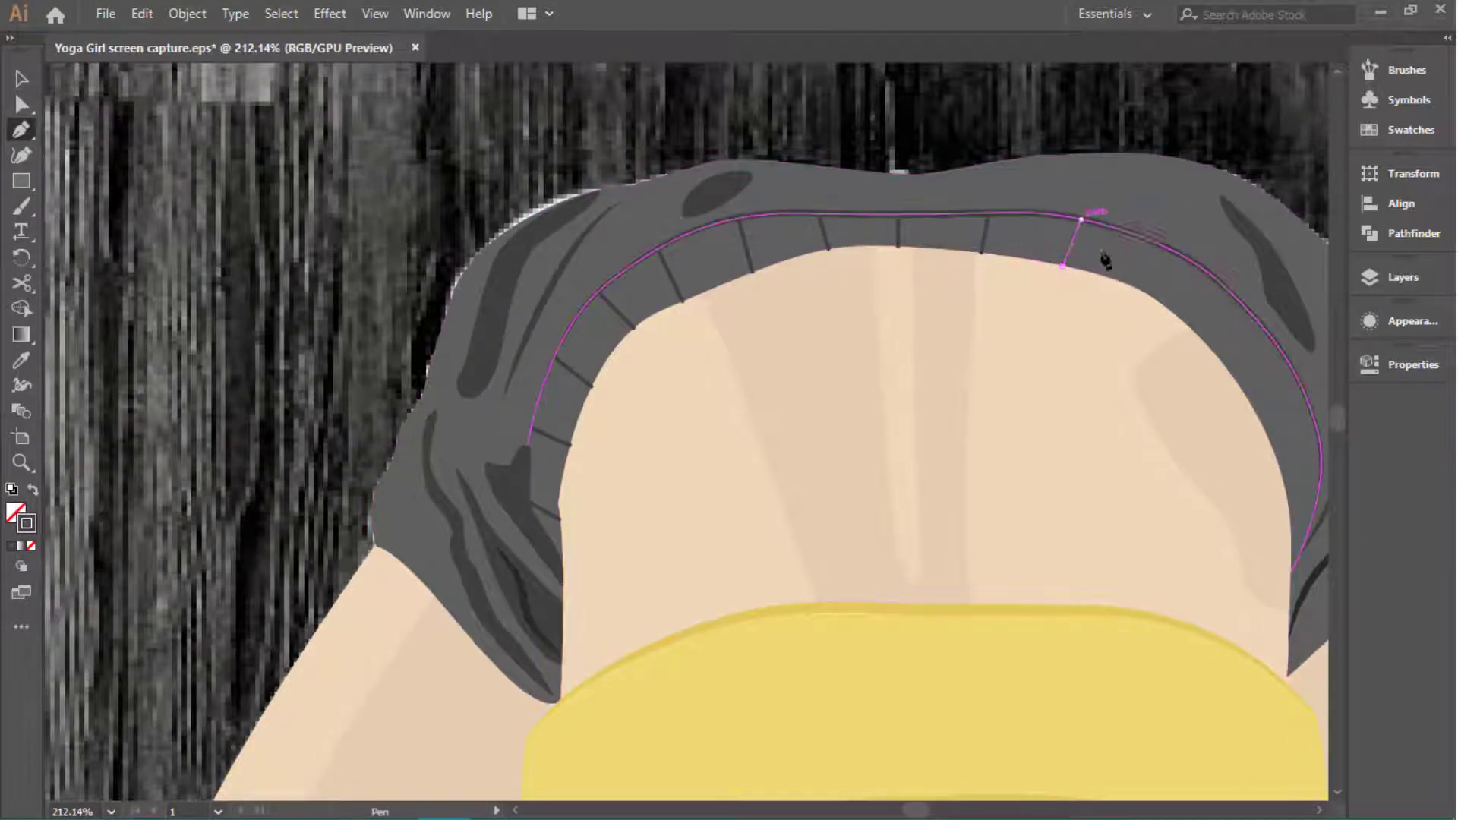
pyautogui.moveTo(1162, 247)
pyautogui.mouseDown()
pyautogui.moveTo(1089, 450)
pyautogui.moveTo(1124, 448)
pyautogui.mouseUp()
pyautogui.moveTo(1035, 282); pyautogui.dragTo(1058, 281)
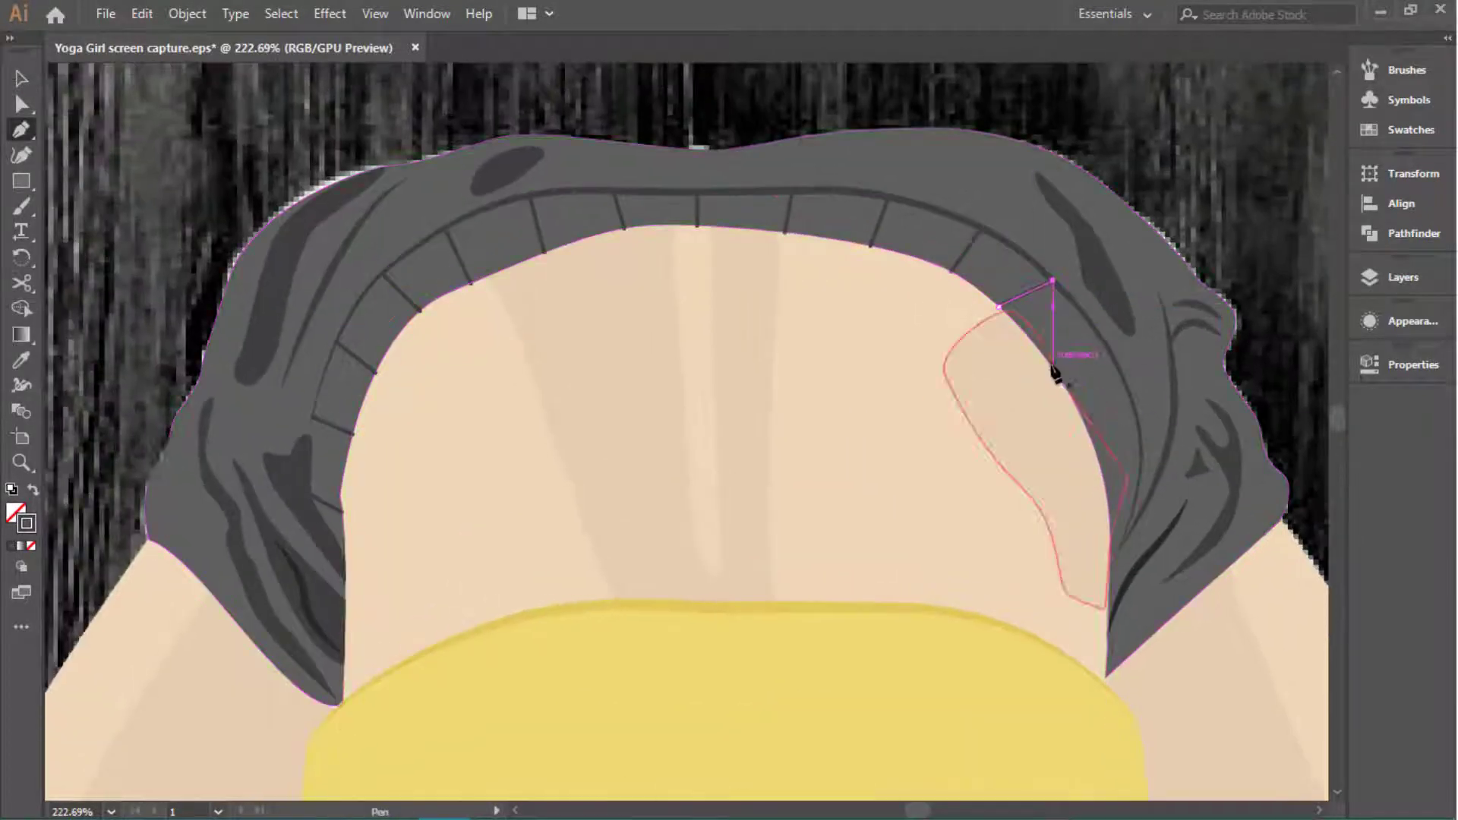
pyautogui.moveTo(1127, 478); pyautogui.dragTo(1134, 486)
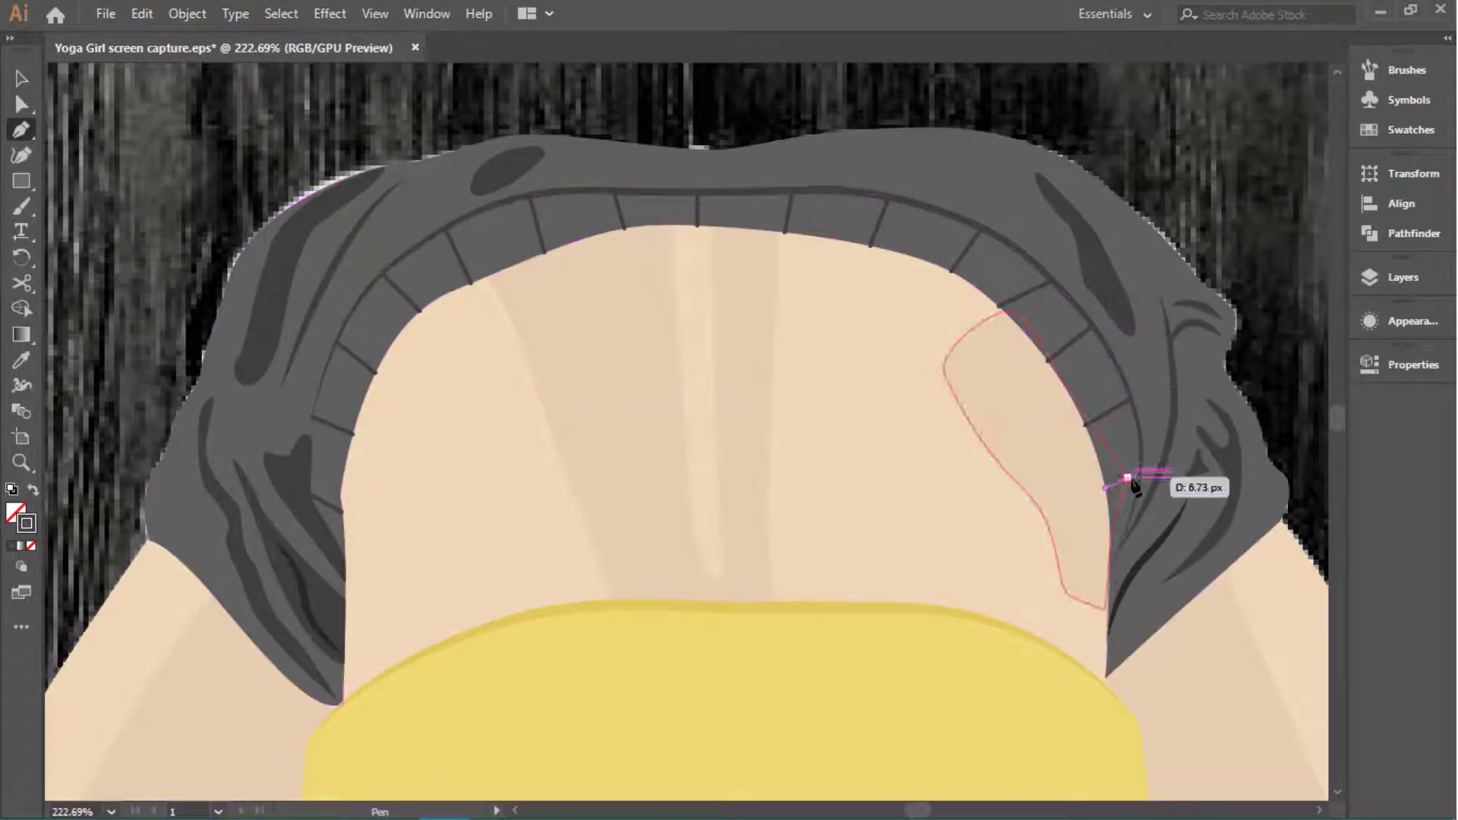
pyautogui.press('v')
pyautogui.click(891, 248)
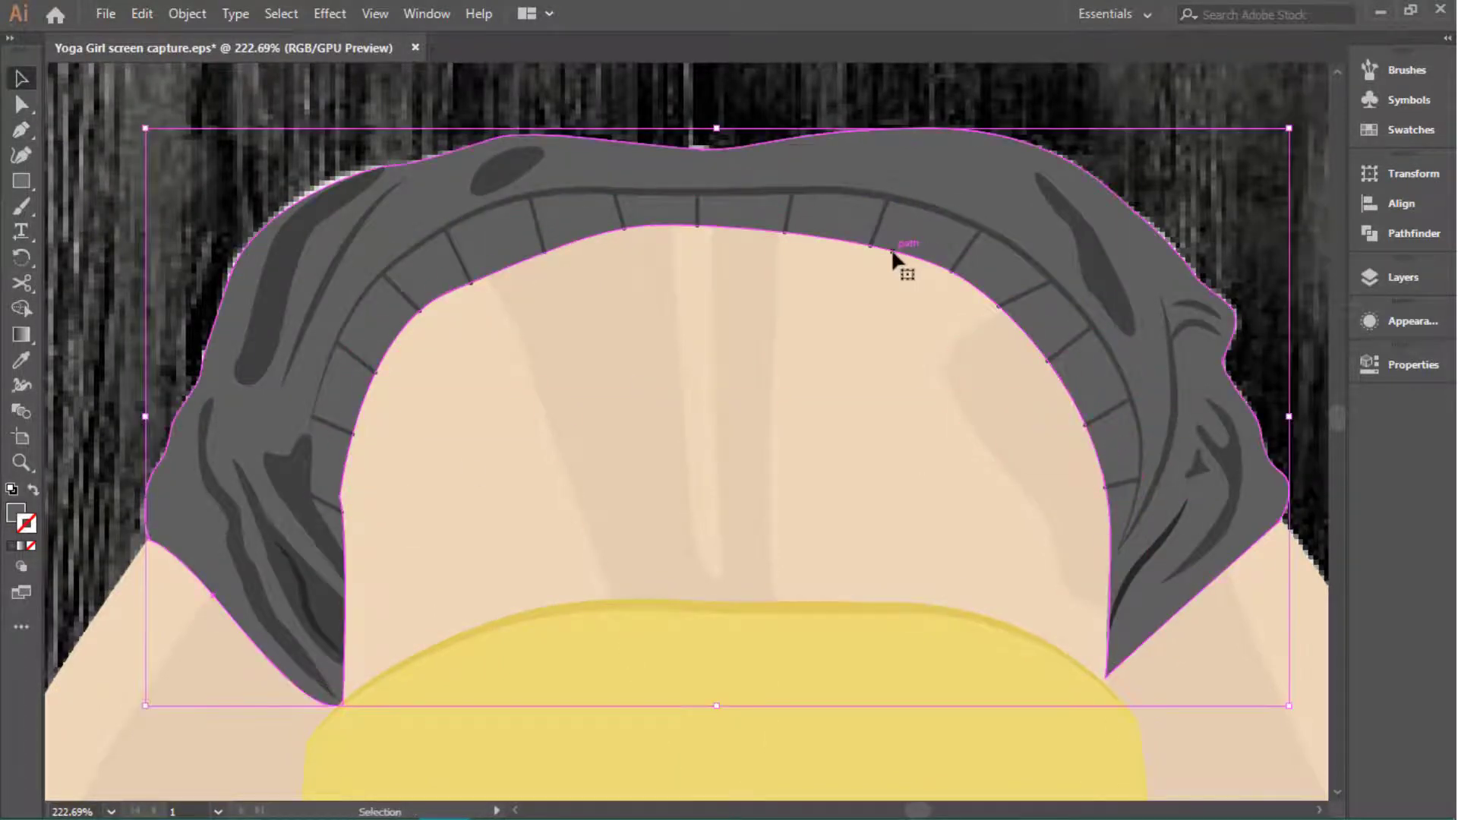
# Step: Cut the shorts outline at its inner corner with Scissors and inspect the cut-off piece's colour
pyautogui.press('c')
pyautogui.click(1107, 560)
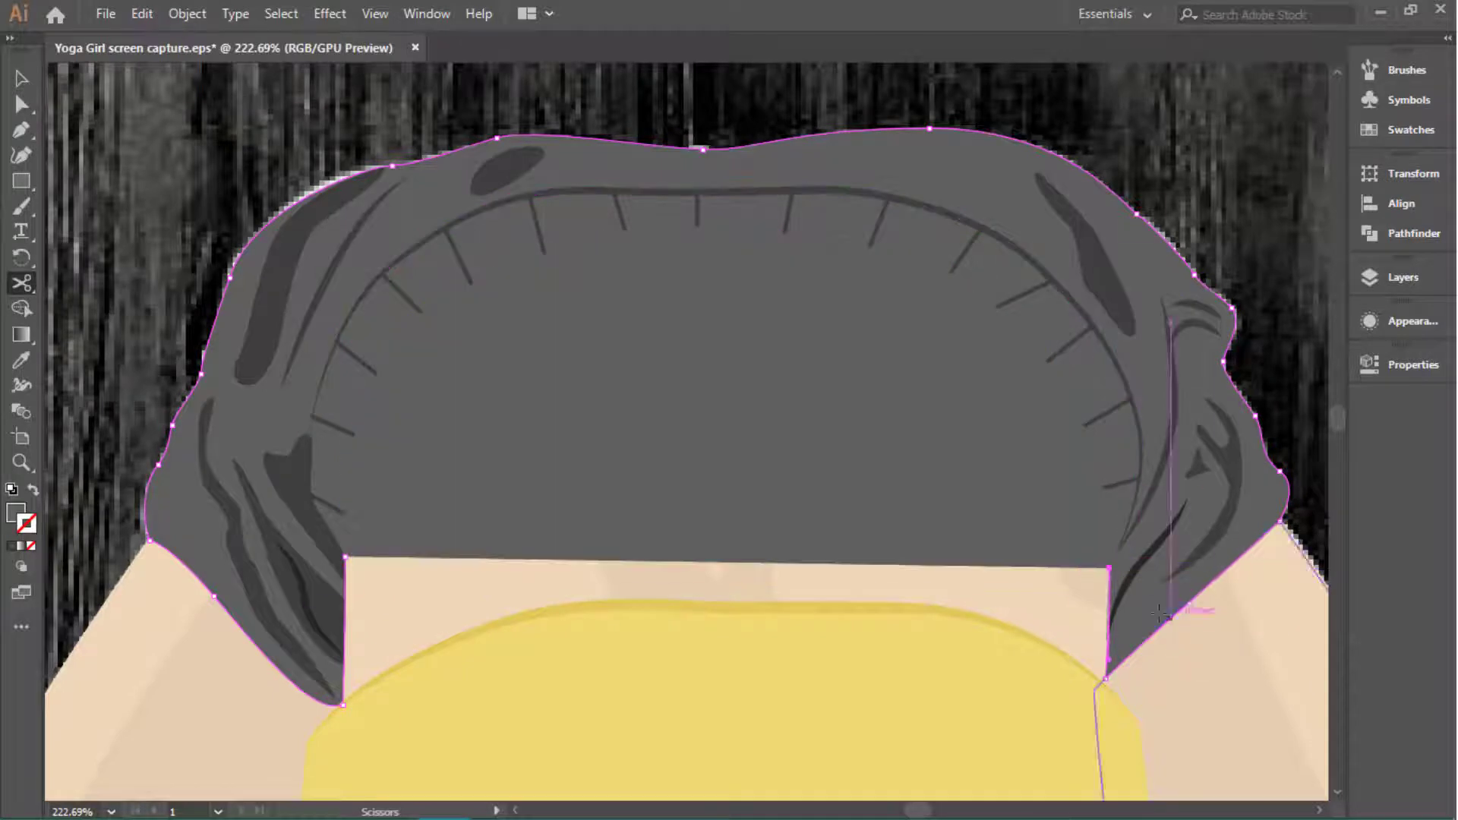
pyautogui.press('v')
pyautogui.click(725, 455)
pyautogui.click(11, 519)
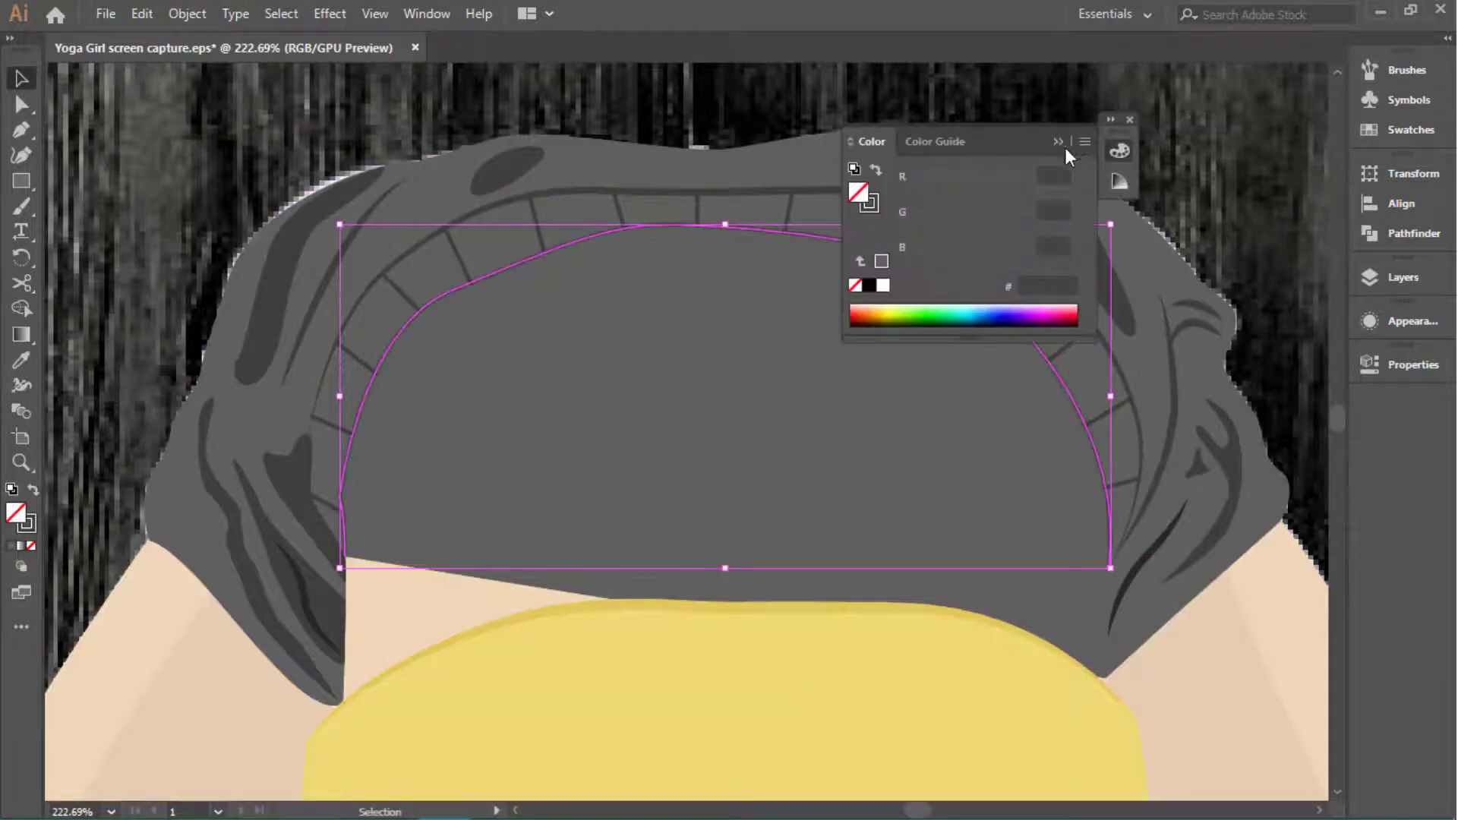
pyautogui.click(886, 400)
# Step: Undo the trial cut and restore the uncut grey shorts outline
pyautogui.scroll(-1, 866, 387)
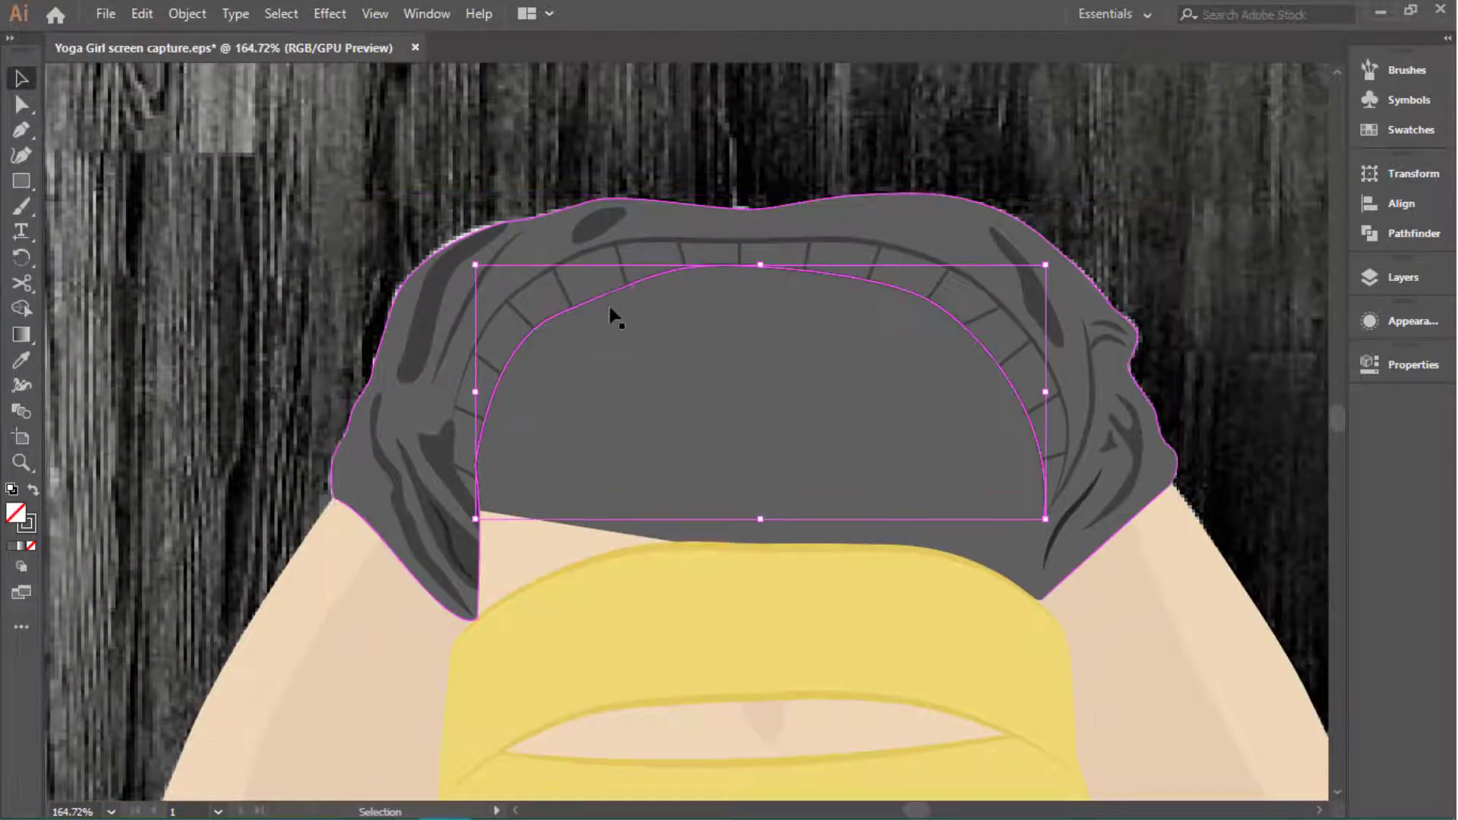
pyautogui.moveTo(606, 310); pyautogui.dragTo(220, 334)
pyautogui.hotkey('ctrl', 'z')
pyautogui.press('a')
pyautogui.hotkey('ctrl', 'z')
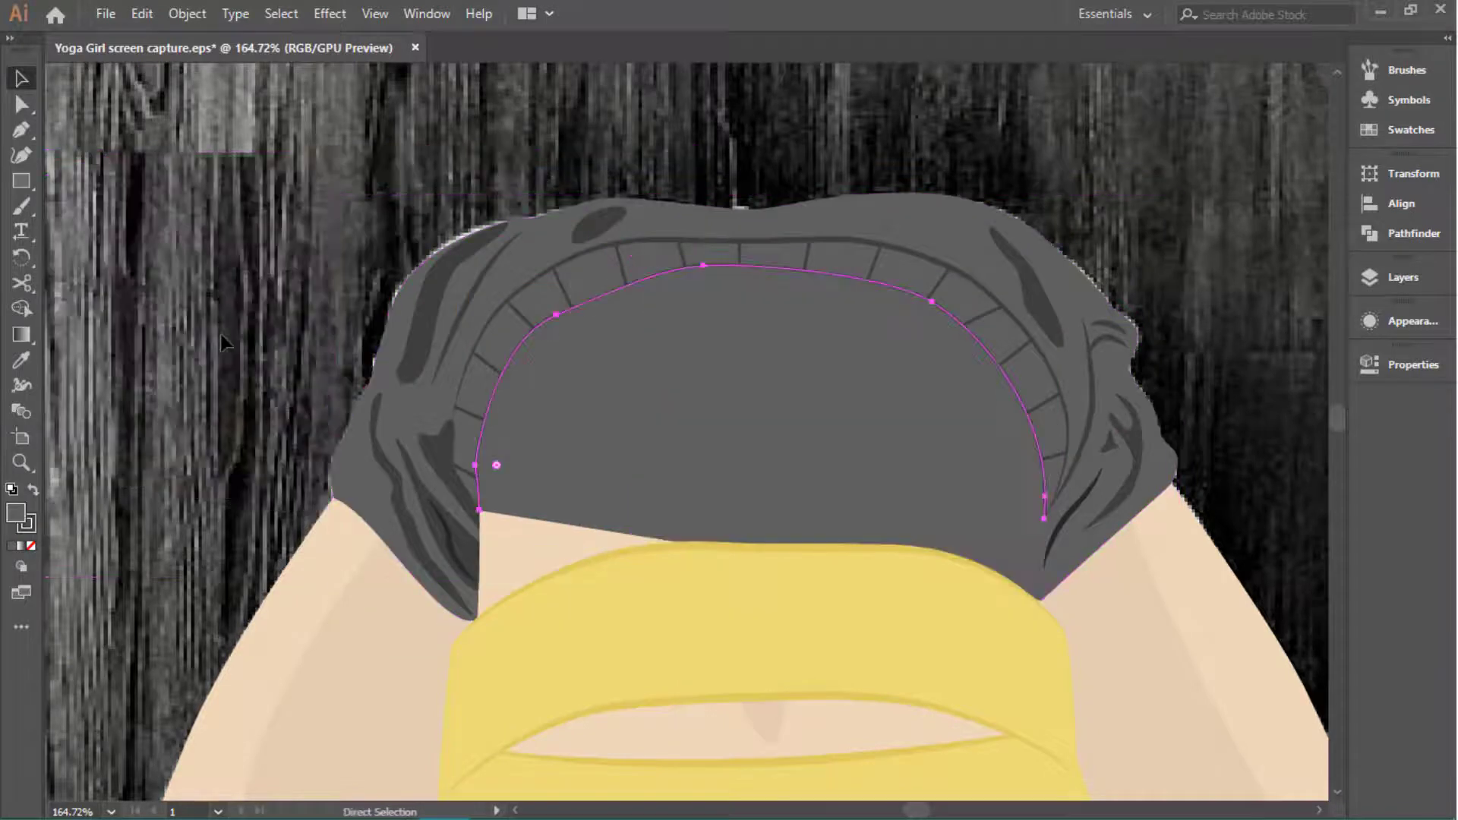
pyautogui.hotkey('ctrl', 'z')
pyautogui.click(220, 334)
pyautogui.press('v')
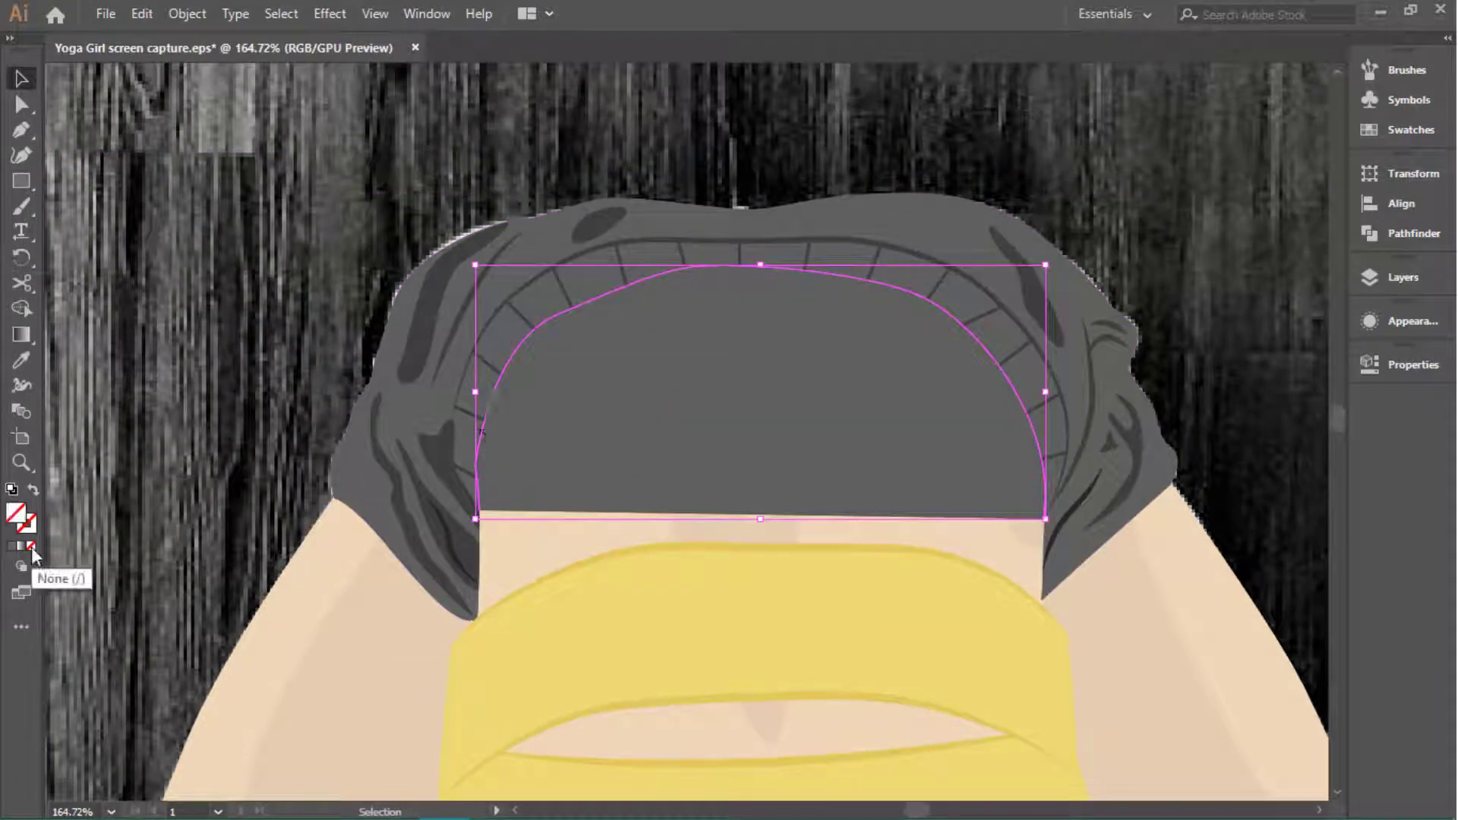
pyautogui.click(735, 432)
pyautogui.hotkey('ctrl', '[')
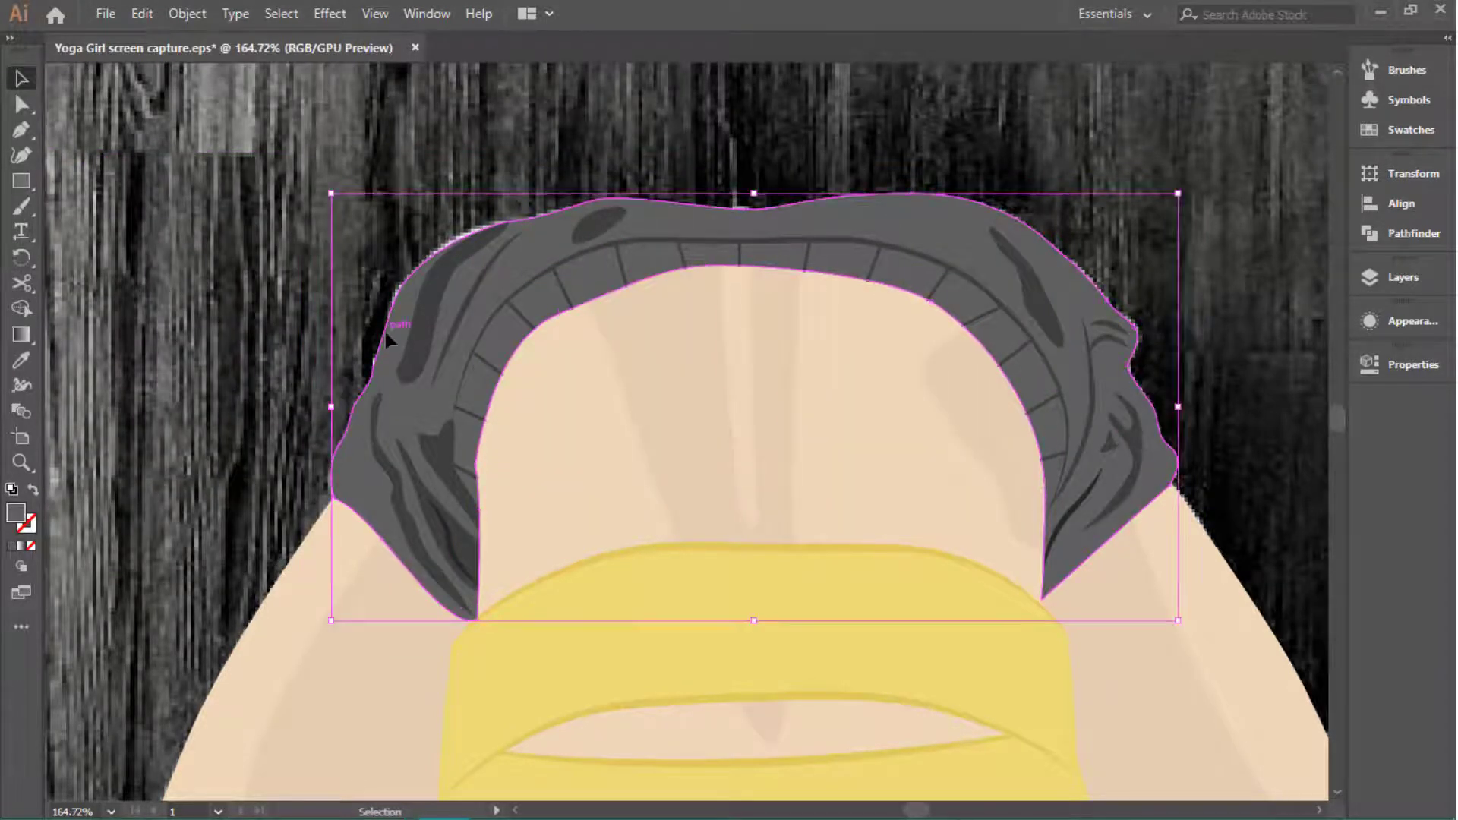
# Step: Cut the shorts' inner edge at its right corner and select the cut-off piece
pyautogui.press('c')
pyautogui.click(479, 510)
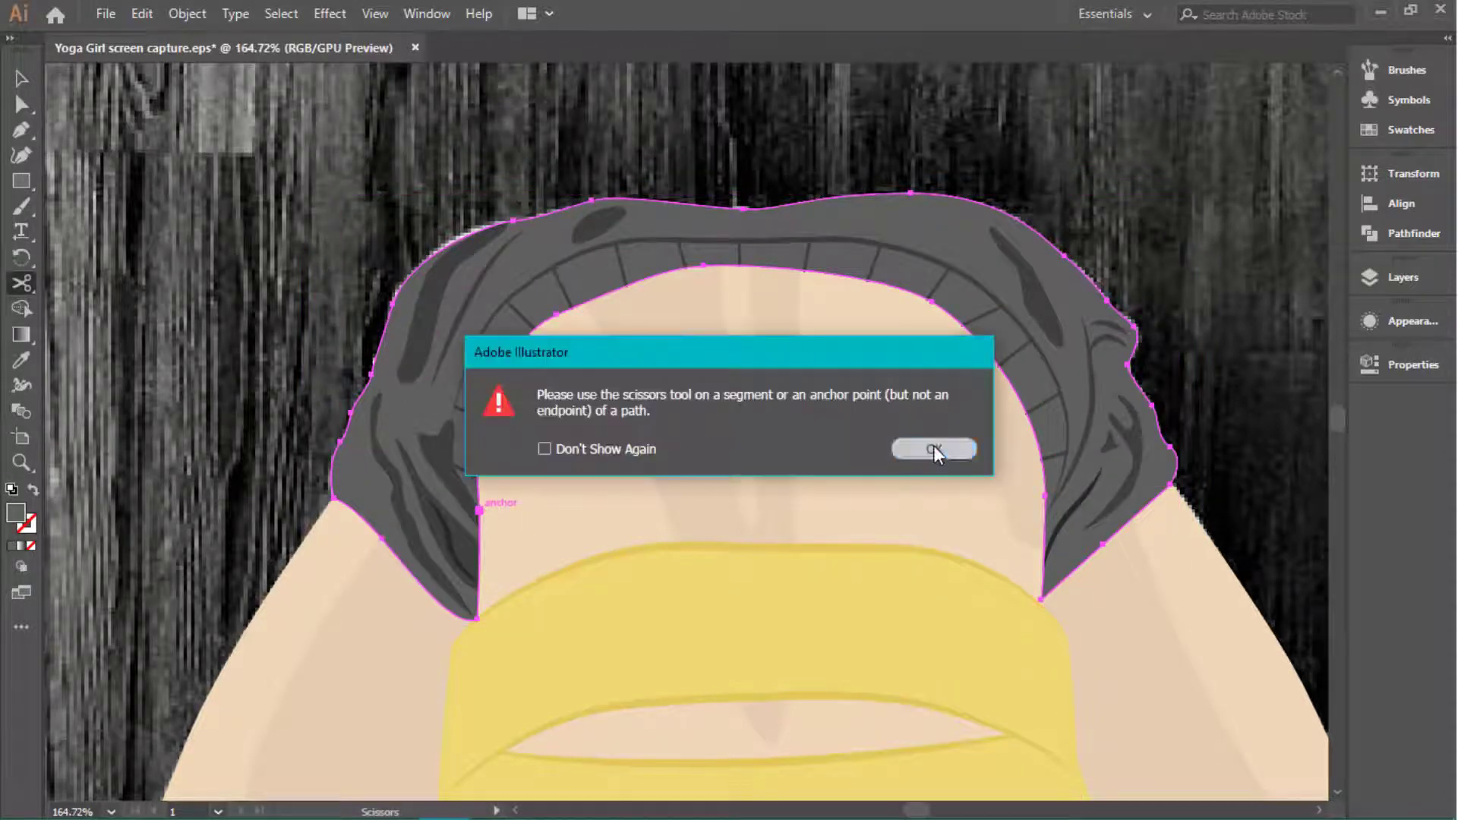
pyautogui.click(933, 448)
pyautogui.click(1045, 519)
pyautogui.press('v')
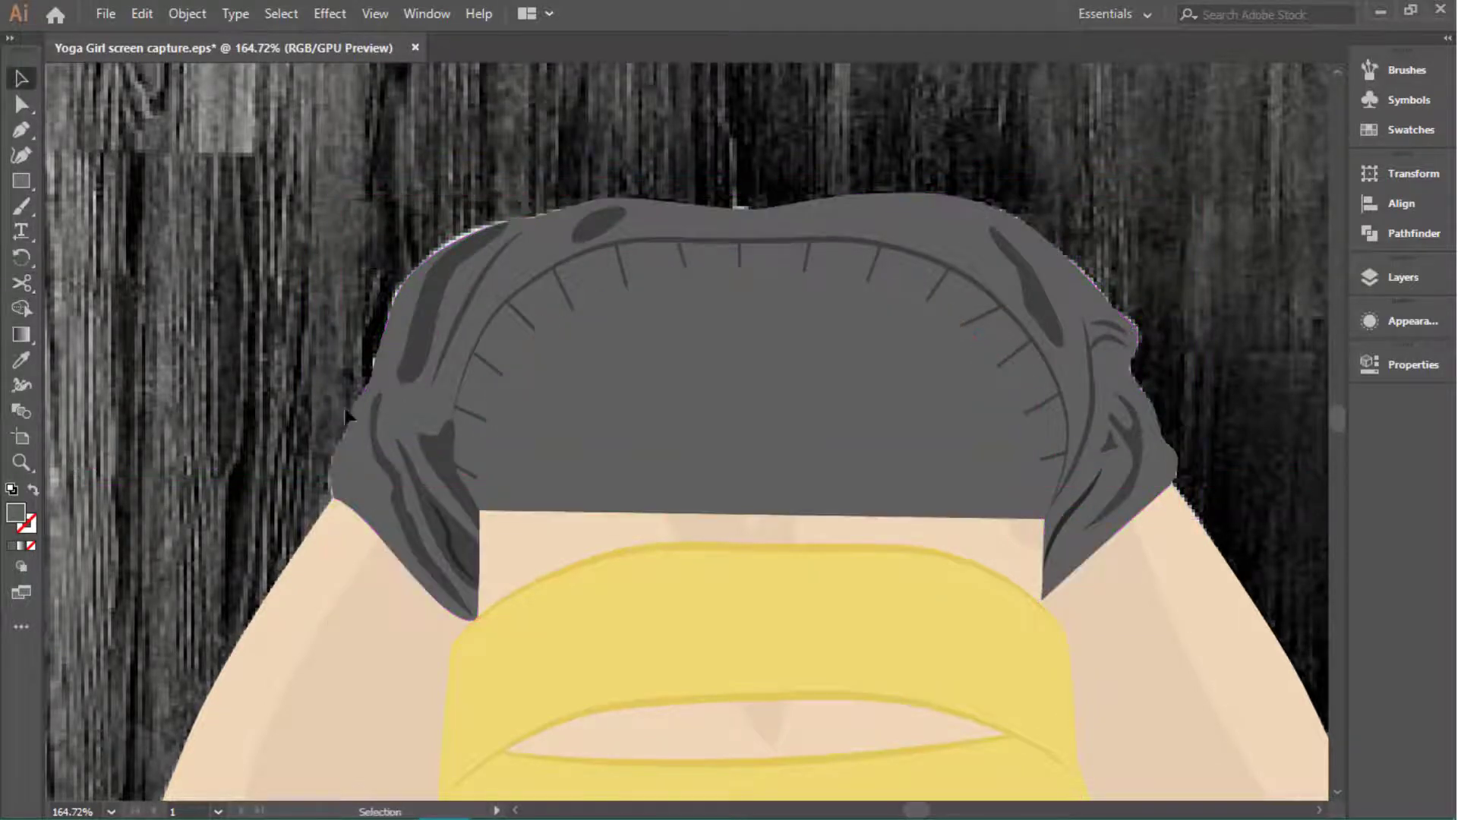
pyautogui.click(580, 511)
pyautogui.click(28, 526)
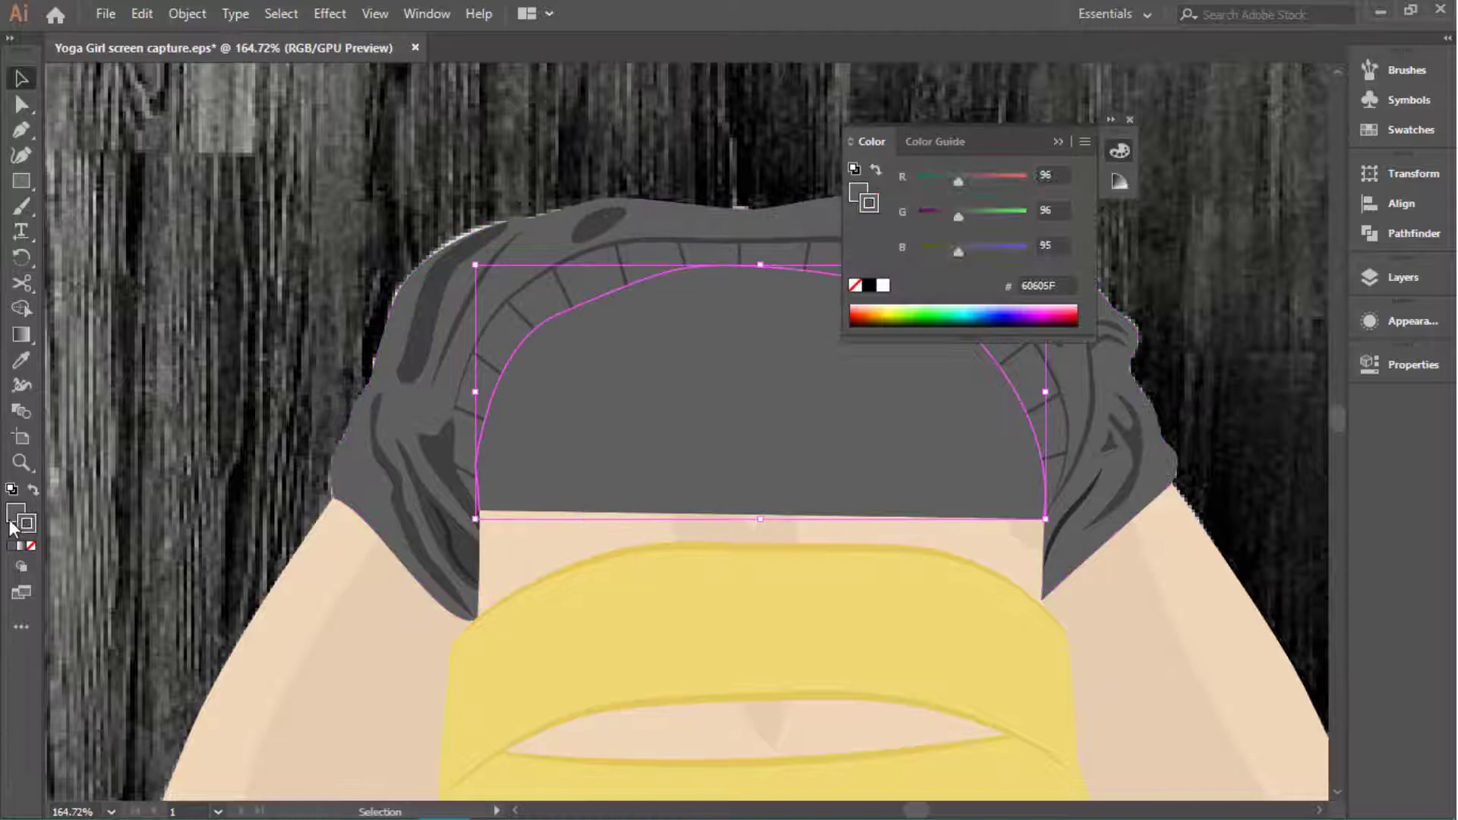
pyautogui.click(1058, 143)
# Step: Delete the grey inner piece and give the edge line the waistband's dark 2 pt stroke
pyautogui.click(519, 522)
pyautogui.press('Delete')
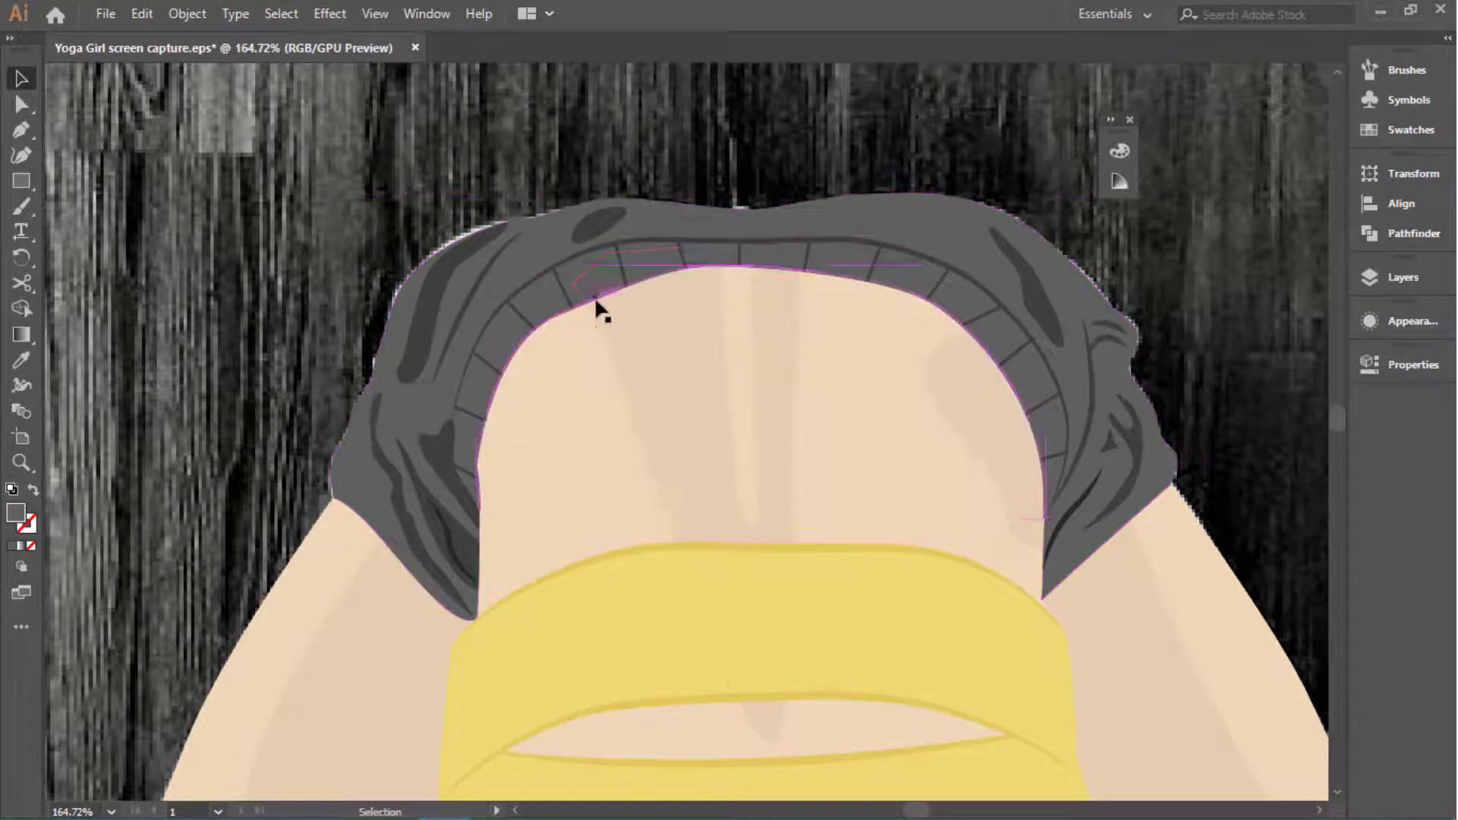
pyautogui.press('i')
pyautogui.click(596, 306)
pyautogui.click(1413, 365)
pyautogui.click(1137, 570)
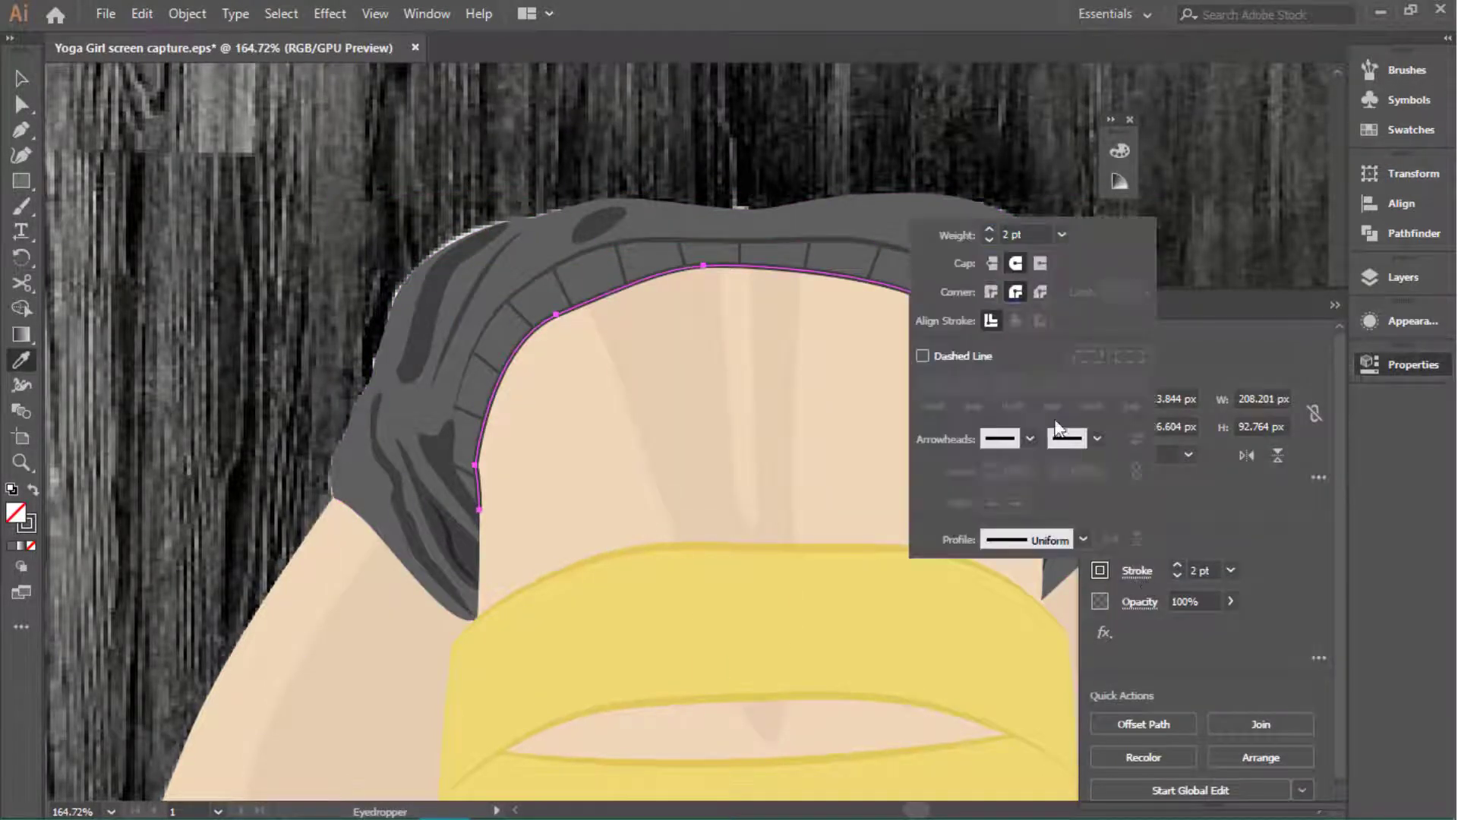
pyautogui.press('v')
pyautogui.hotkey('ctrl', 'shift', 'a')
pyautogui.hotkey('ctrl', '0')
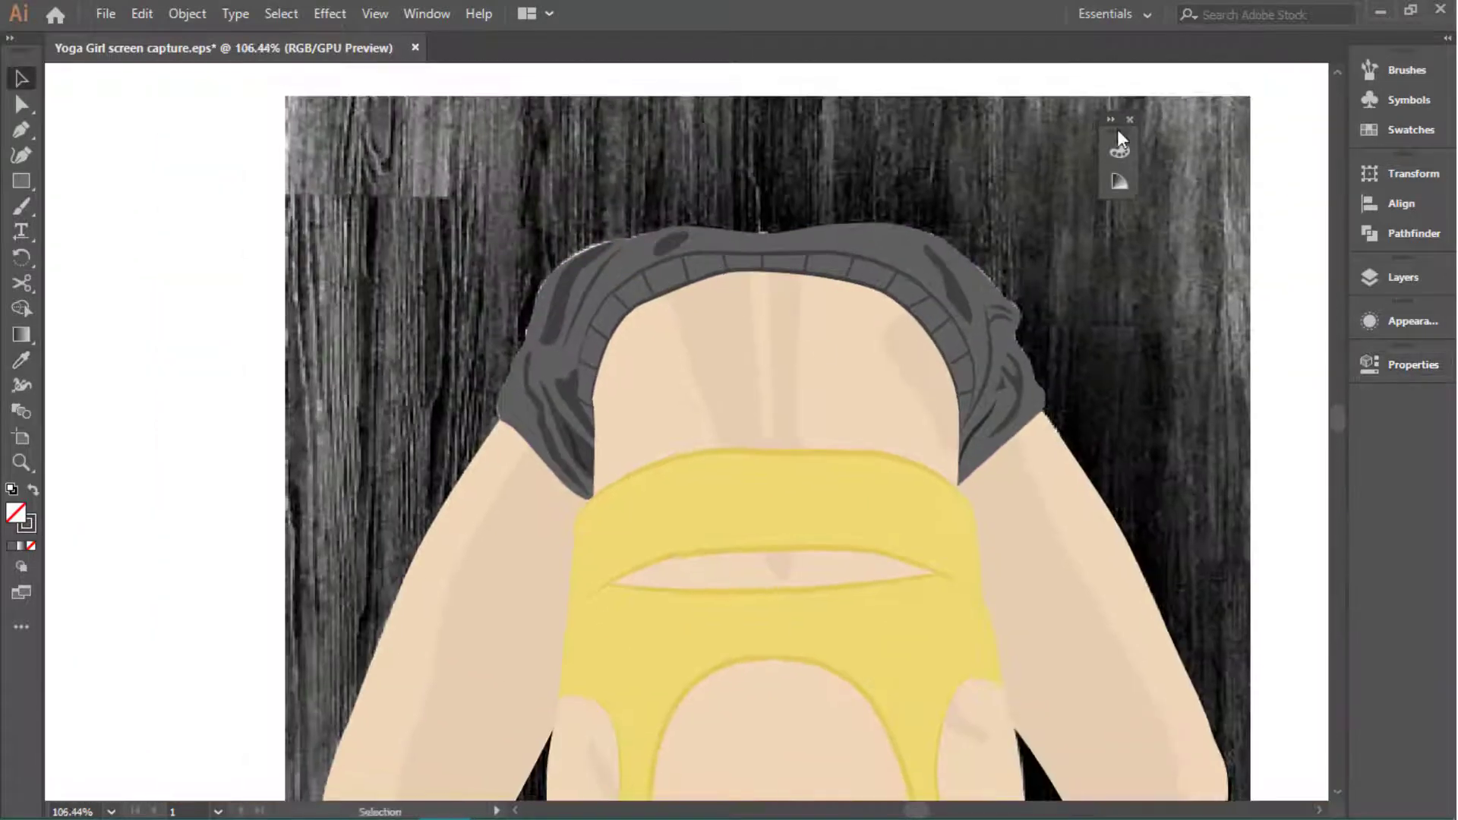
# Step: Trace a skin patch along the yellow top's left strap edge and arch top
pyautogui.scroll(-3, 1215, 456)
pyautogui.scroll(4, 1018, 577)
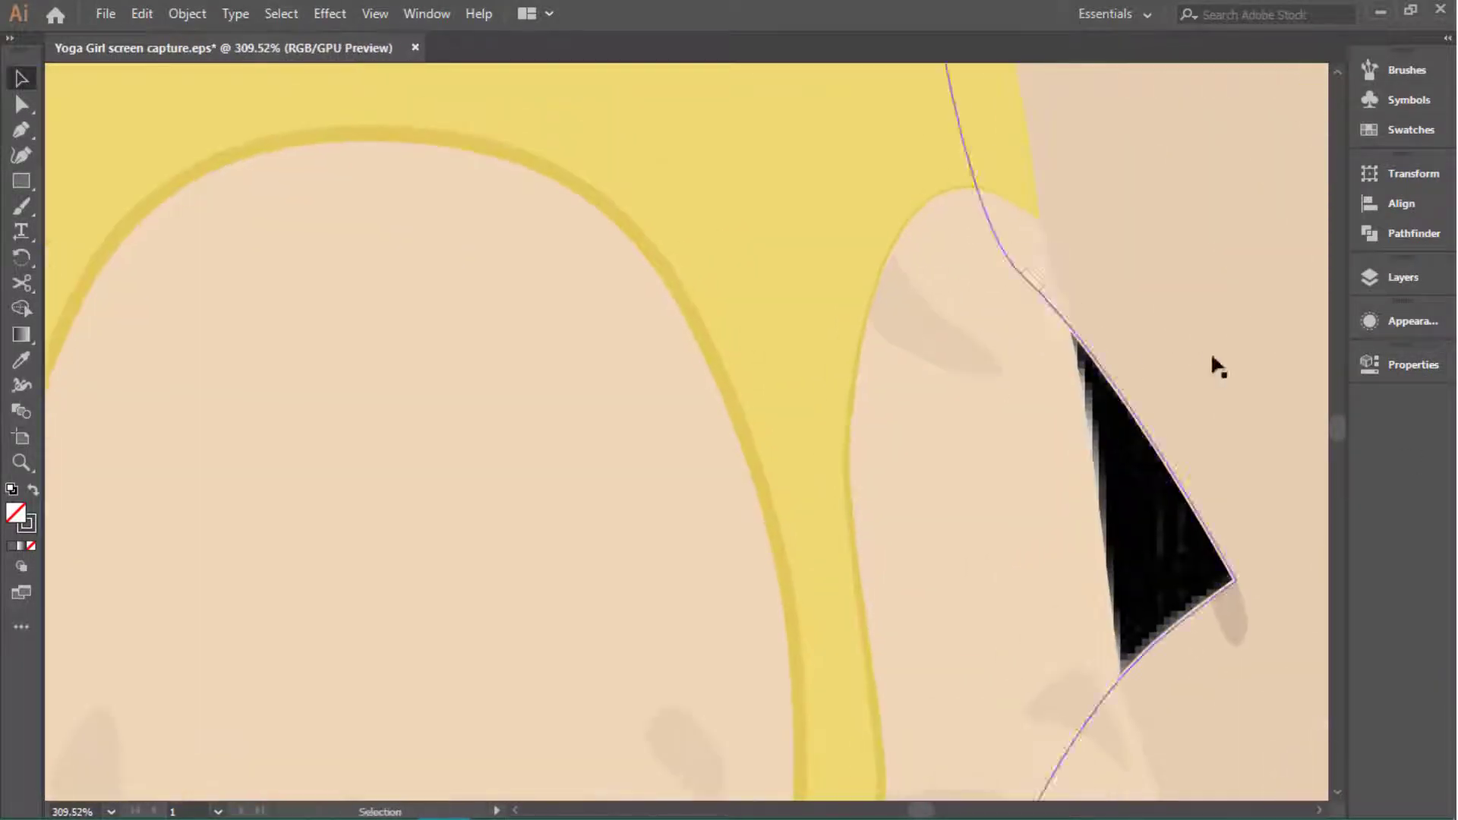
pyautogui.click(979, 302)
pyautogui.press('p')
pyautogui.scroll(1, 953, 182)
pyautogui.click(1041, 215)
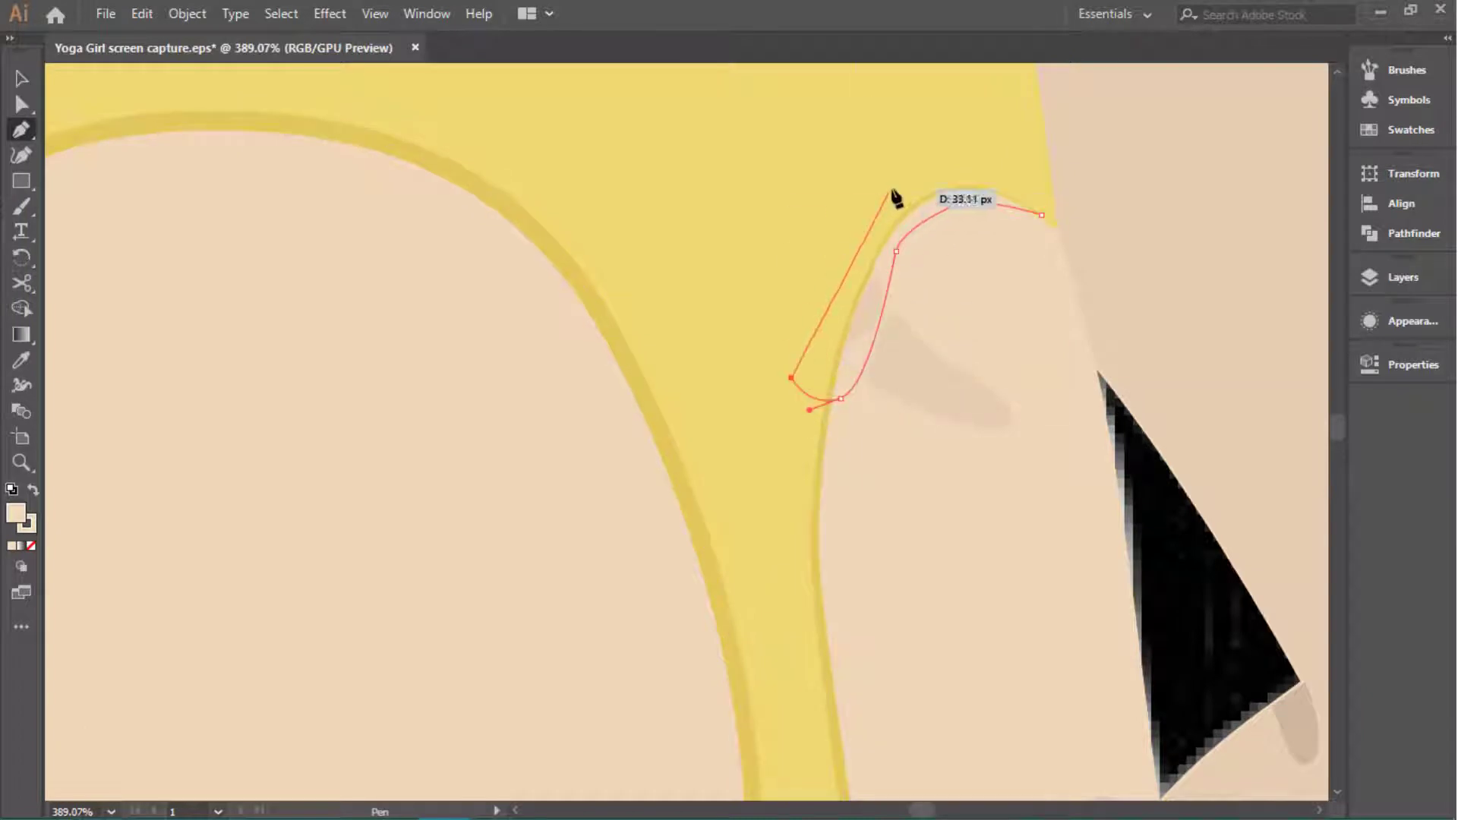
pyautogui.scroll(-3, 1004, 319)
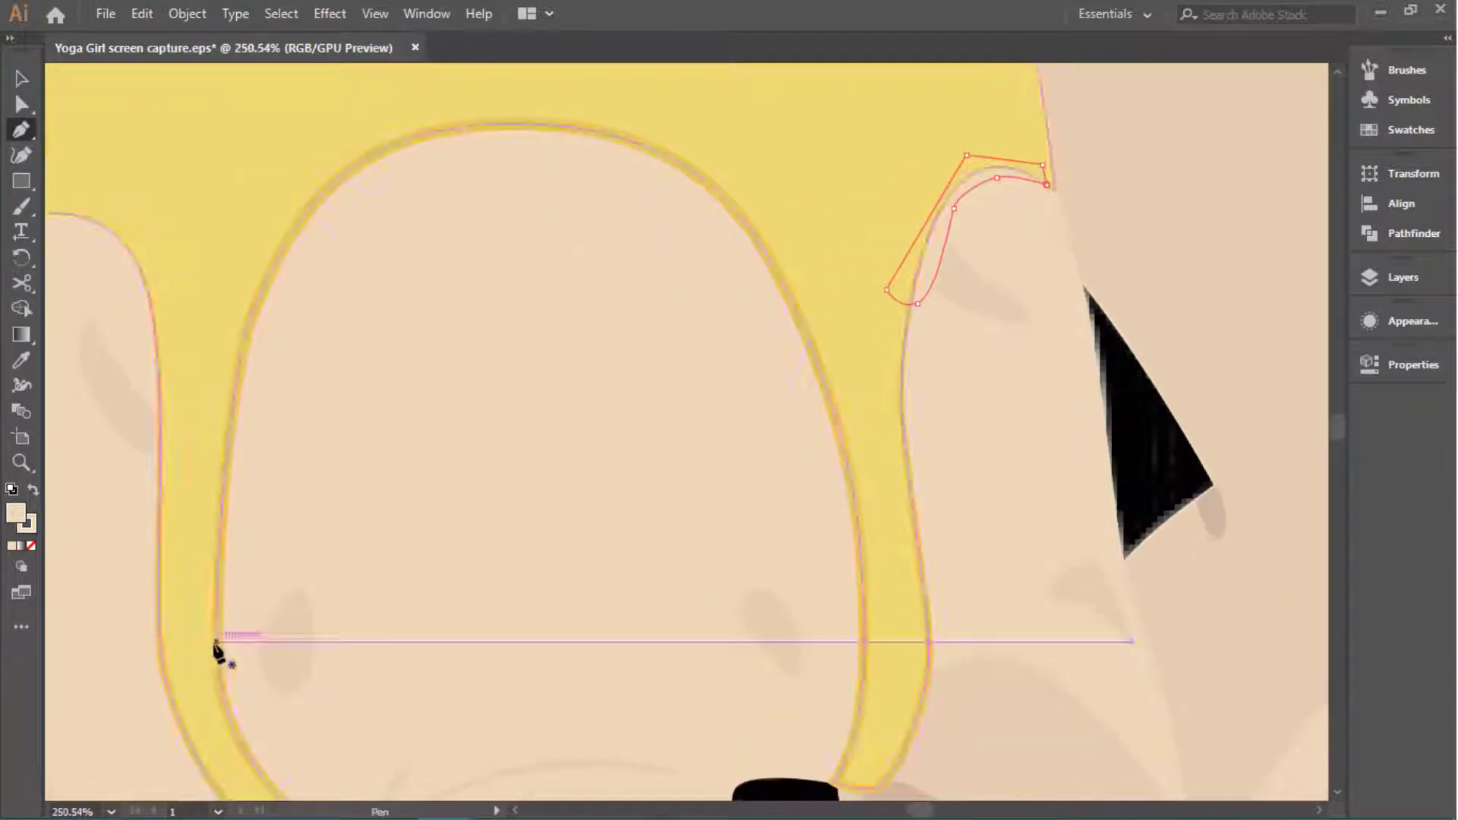
pyautogui.moveTo(216, 641); pyautogui.dragTo(243, 575)
pyautogui.moveTo(267, 335); pyautogui.dragTo(452, 215)
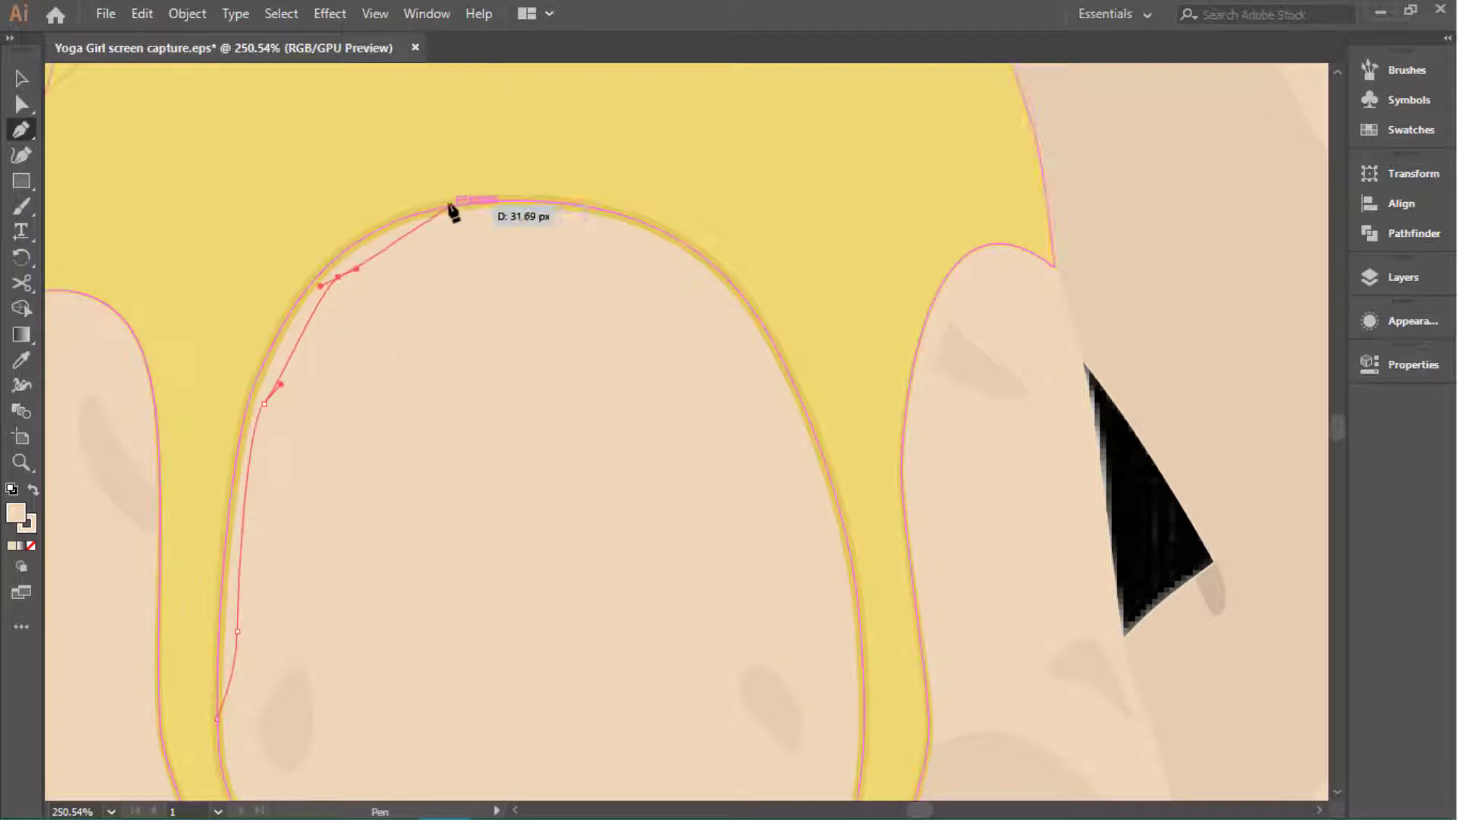
# Step: Trace a skin shape over the top's front slit from its tip upward
pyautogui.scroll(-2, 716, 396)
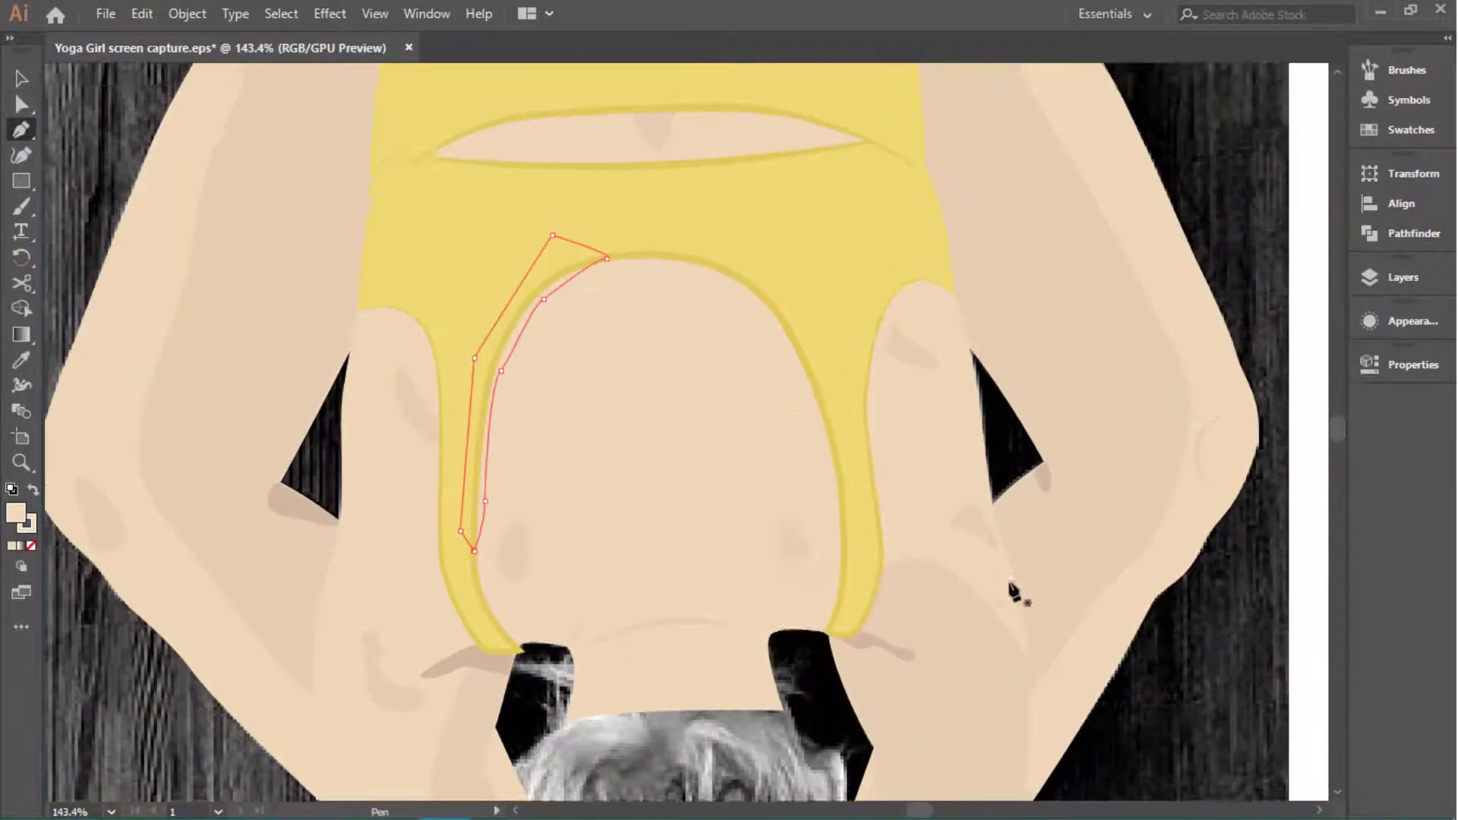
pyautogui.scroll(1, 836, 494)
pyautogui.scroll(1, 570, 433)
pyautogui.click(423, 407)
pyautogui.scroll(3, 569, 404)
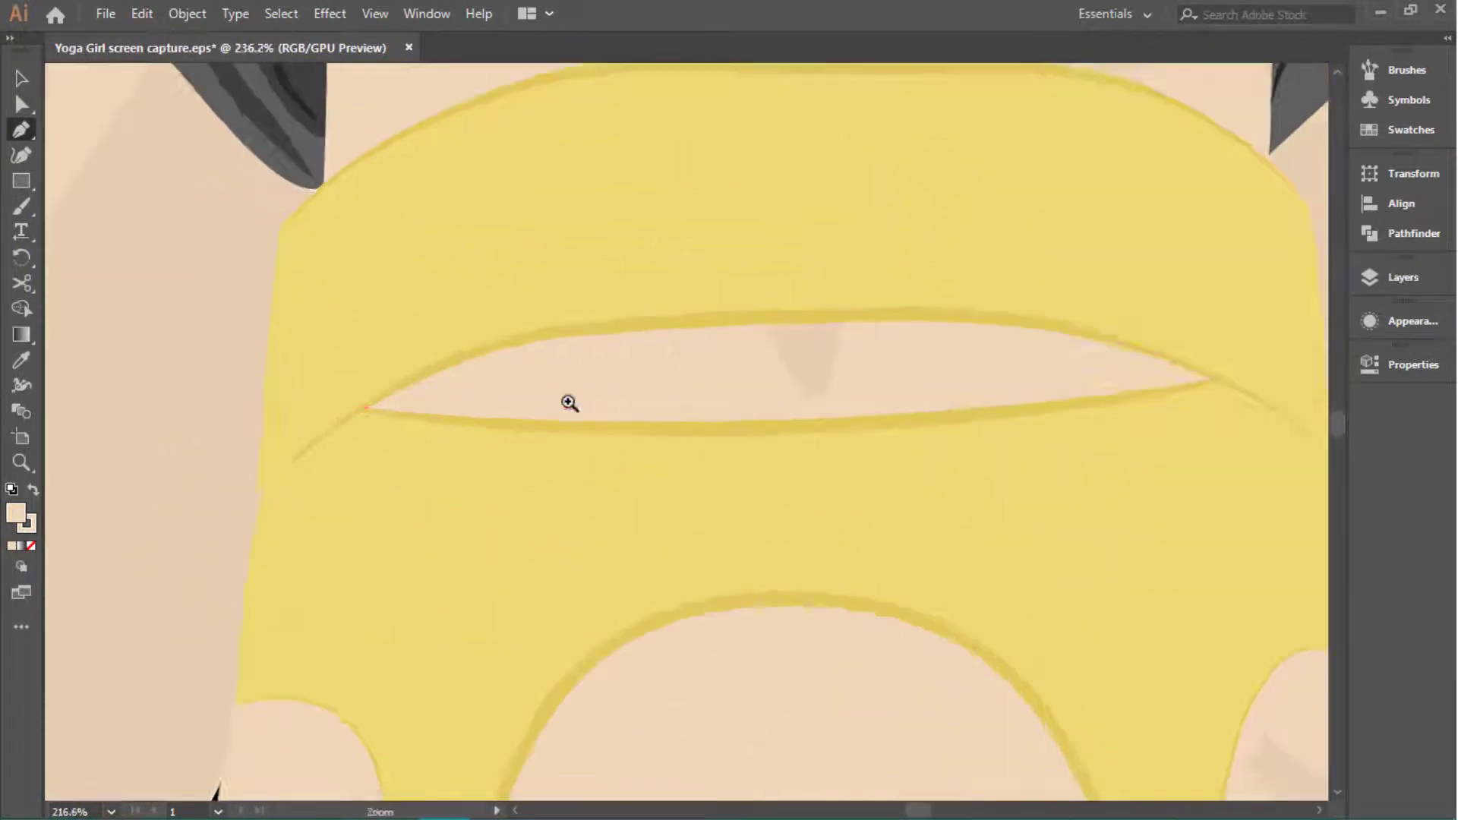
pyautogui.moveTo(524, 353); pyautogui.dragTo(553, 349)
pyautogui.scroll(-3, 169, 410)
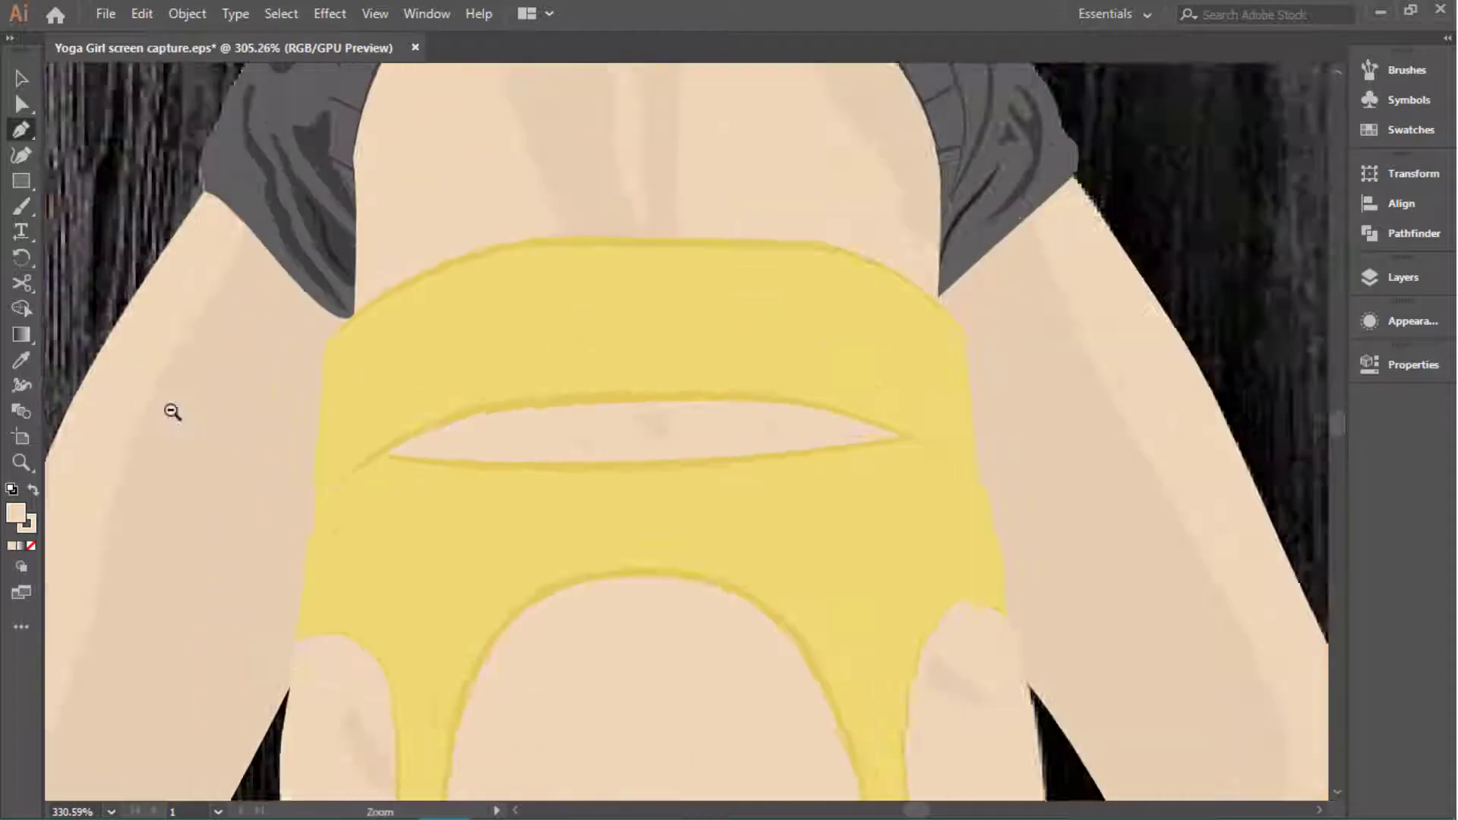
pyautogui.moveTo(488, 287); pyautogui.dragTo(488, 281)
pyautogui.scroll(2, 382, 177)
# Step: Trace a skin shape along the shorts' inner waistband edge and back along its outer edge
pyautogui.moveTo(343, 410); pyautogui.dragTo(353, 395)
pyautogui.moveTo(380, 318); pyautogui.dragTo(392, 307)
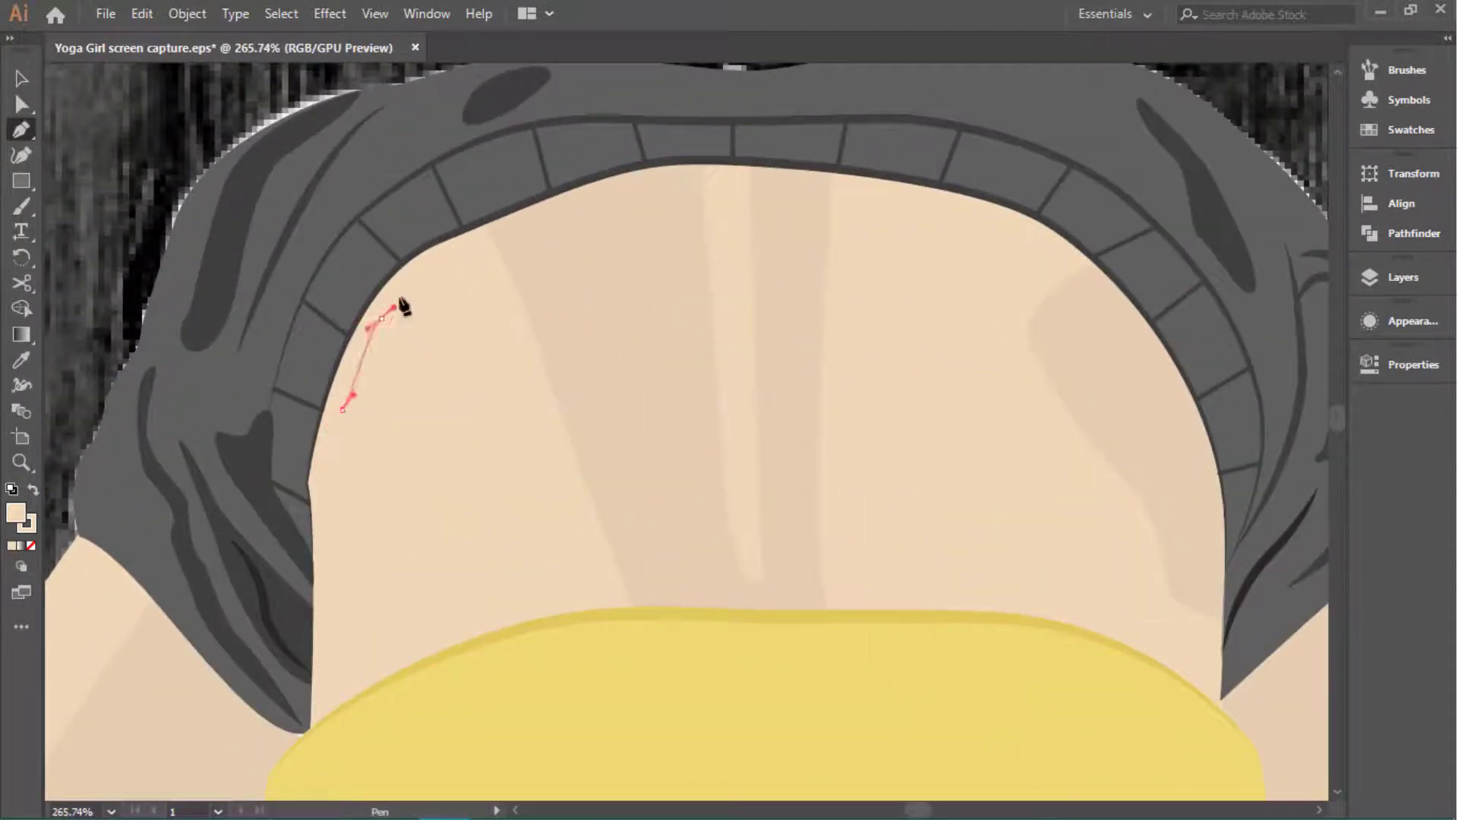
pyautogui.click(740, 174)
pyautogui.click(868, 190)
pyautogui.click(967, 186)
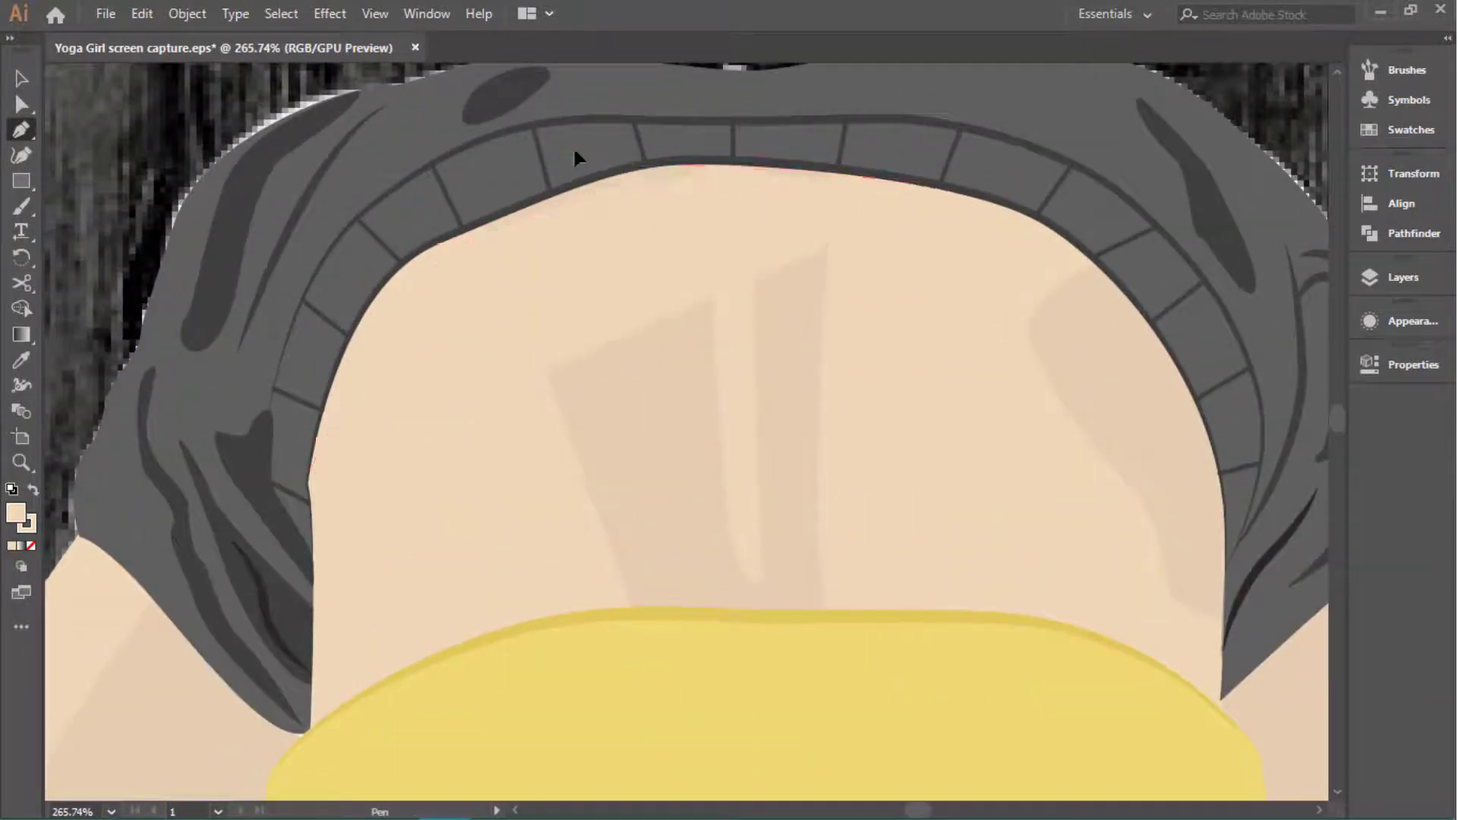
pyautogui.click(574, 151)
pyautogui.click(414, 207)
pyautogui.click(309, 351)
pyautogui.scroll(-5, 357, 505)
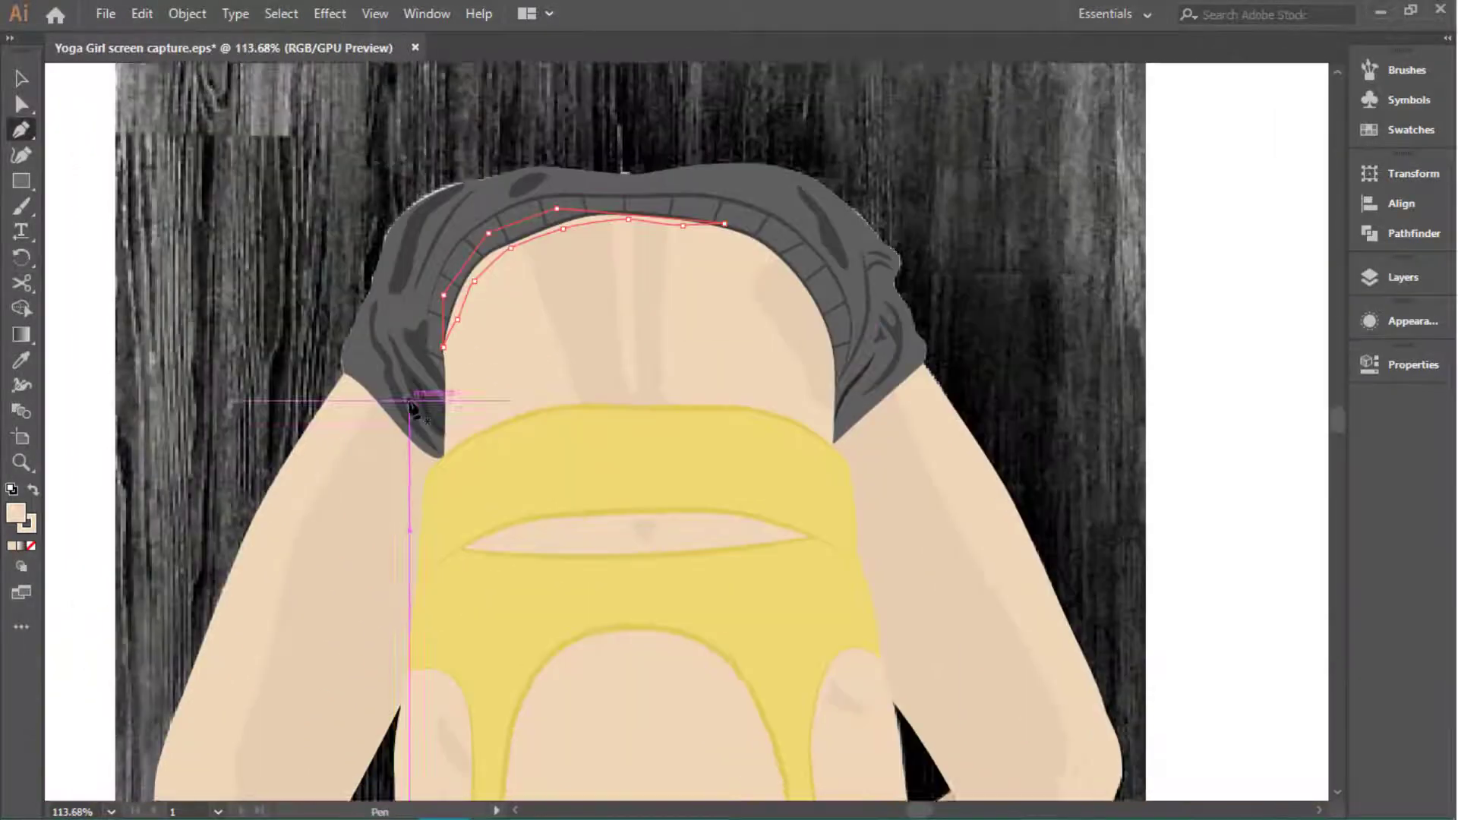
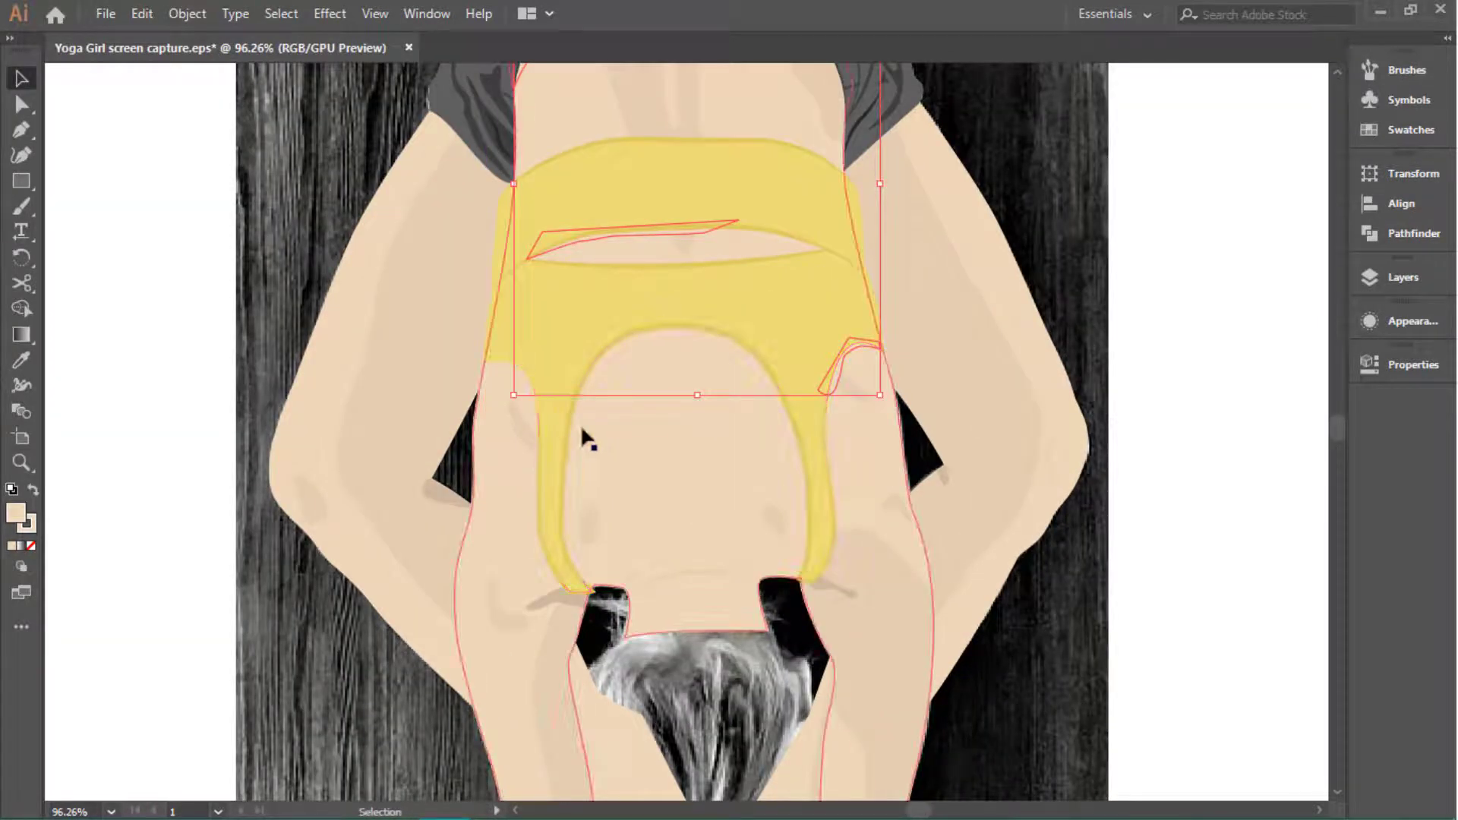
# Step: Deselect the skin shapes and hide the Body and Legs layers to reveal the photo
pyautogui.keyDown('shift'); pyautogui.click(577, 422); pyautogui.keyUp('shift')
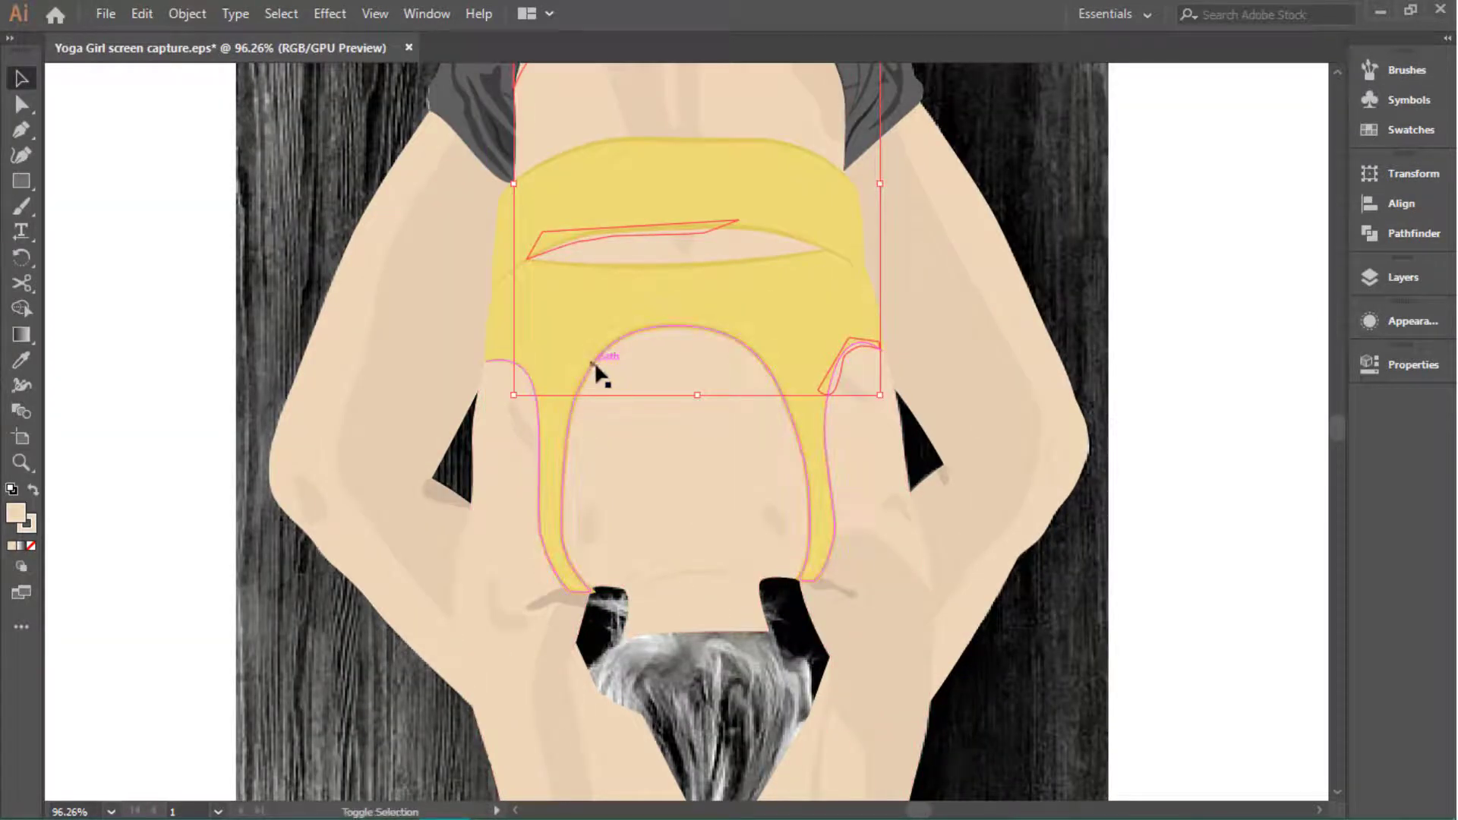
pyautogui.scroll(-2, 783, 479)
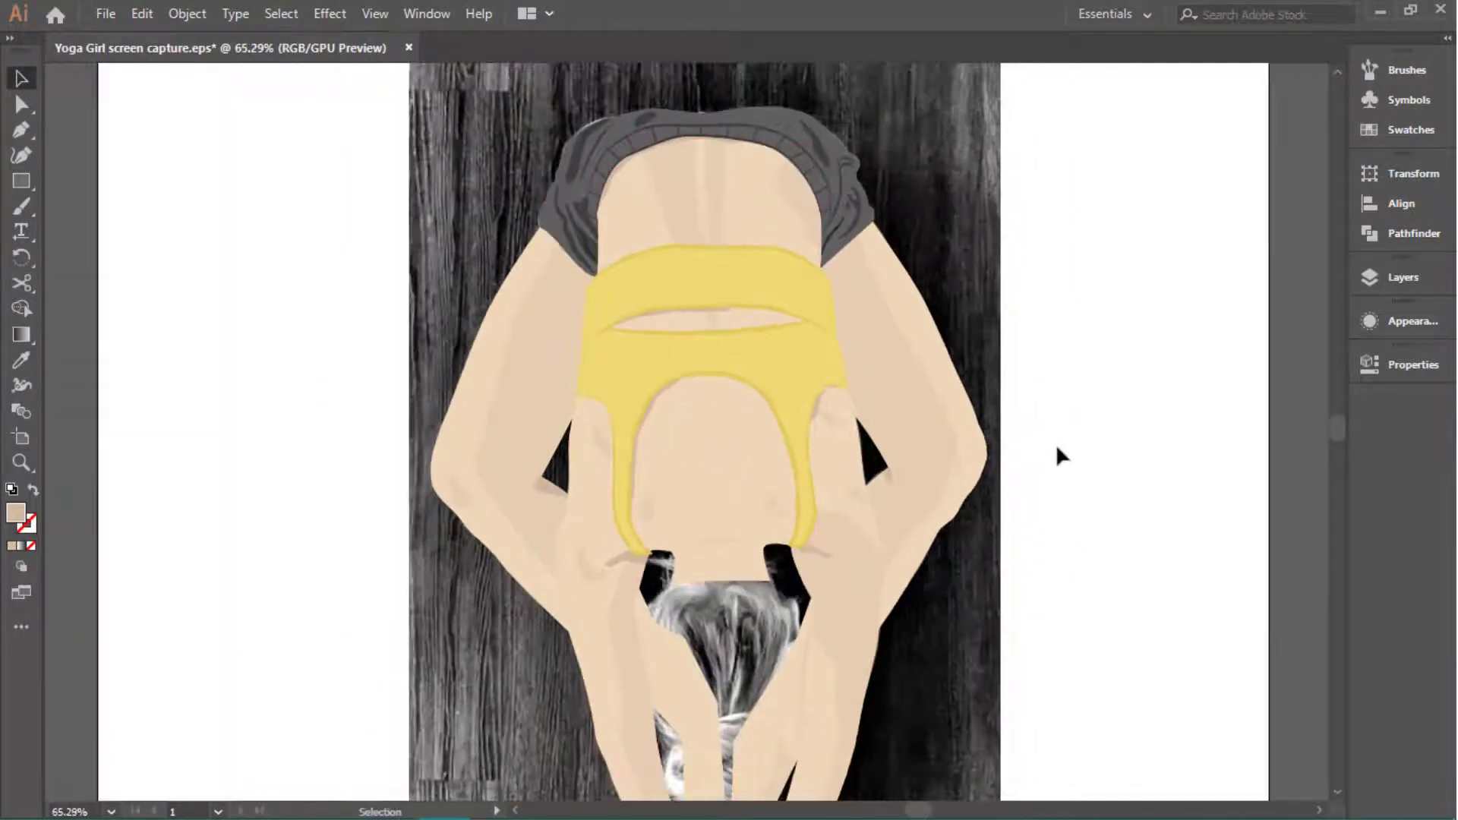
pyautogui.scroll(-3, 1059, 444)
pyautogui.scroll(-2, 1045, 440)
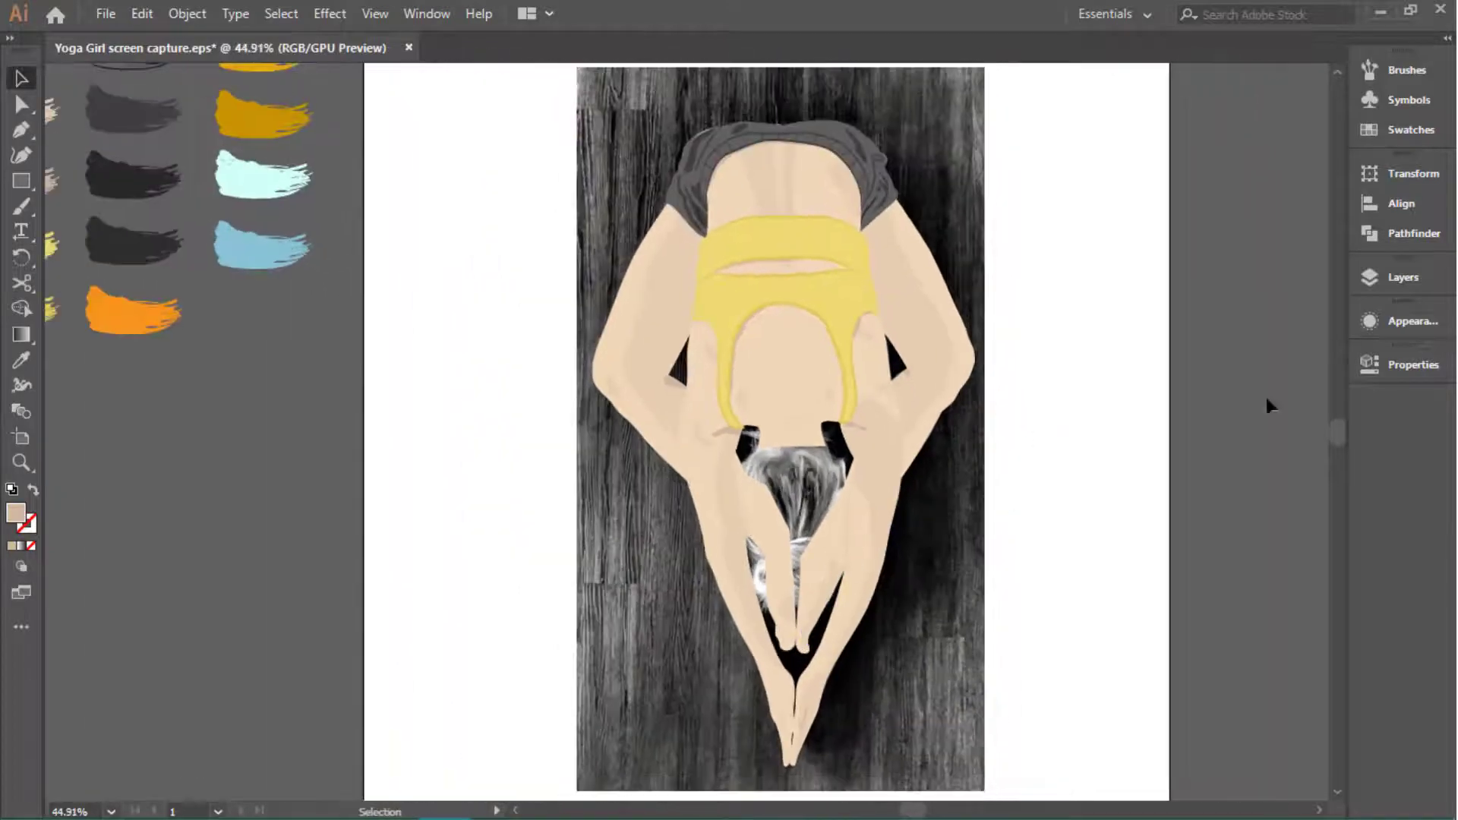
pyautogui.scroll(1, 828, 628)
pyautogui.click(1403, 280)
pyautogui.click(1049, 351)
pyautogui.click(1048, 319)
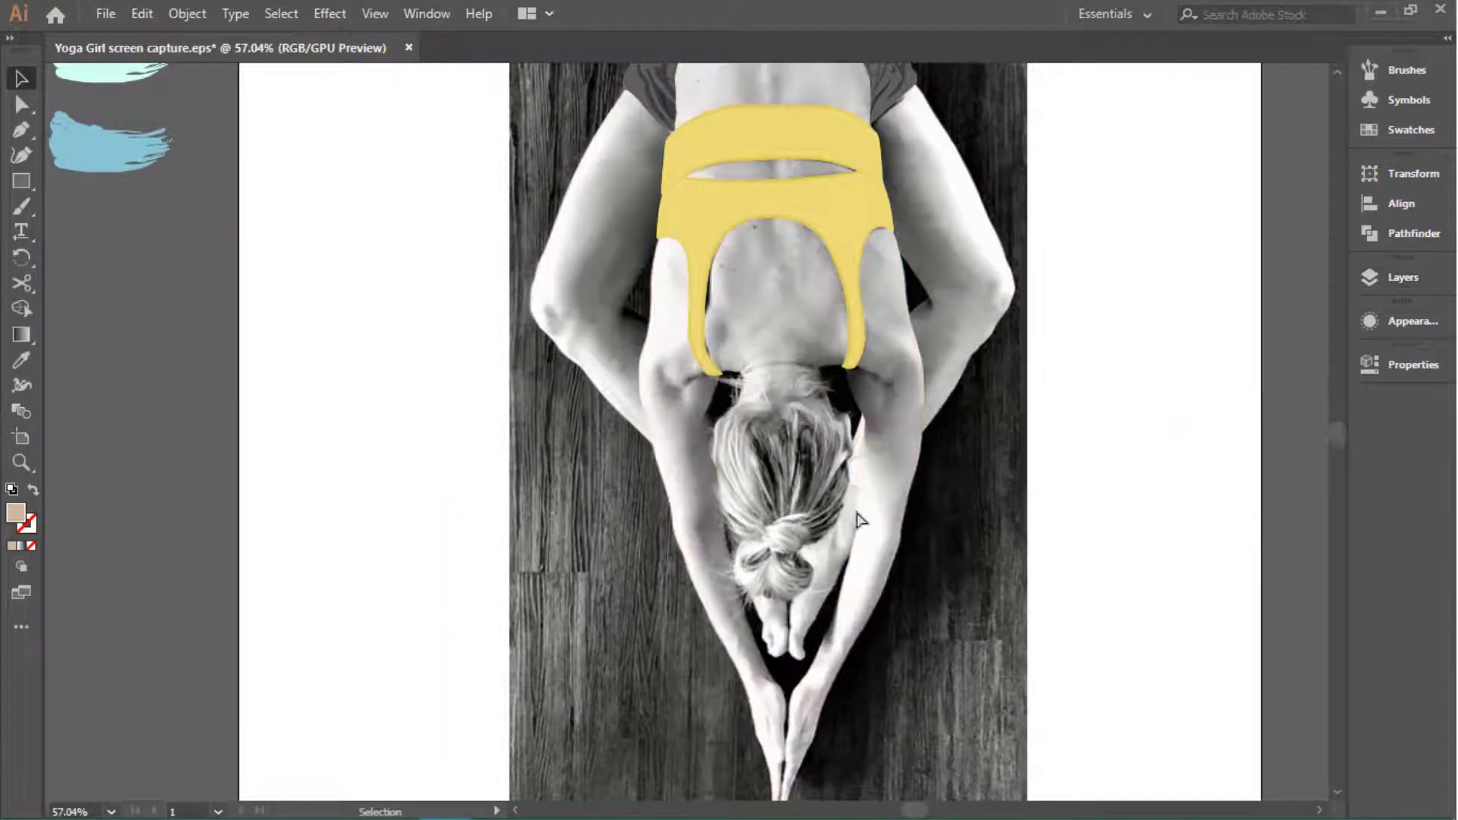
pyautogui.scroll(1, 858, 520)
# Step: Add a new layer on top and rename it Hair
pyautogui.scroll(1, 858, 520)
pyautogui.press('p')
pyautogui.click(1402, 277)
pyautogui.click(1284, 468)
pyautogui.doubleClick(1159, 303)
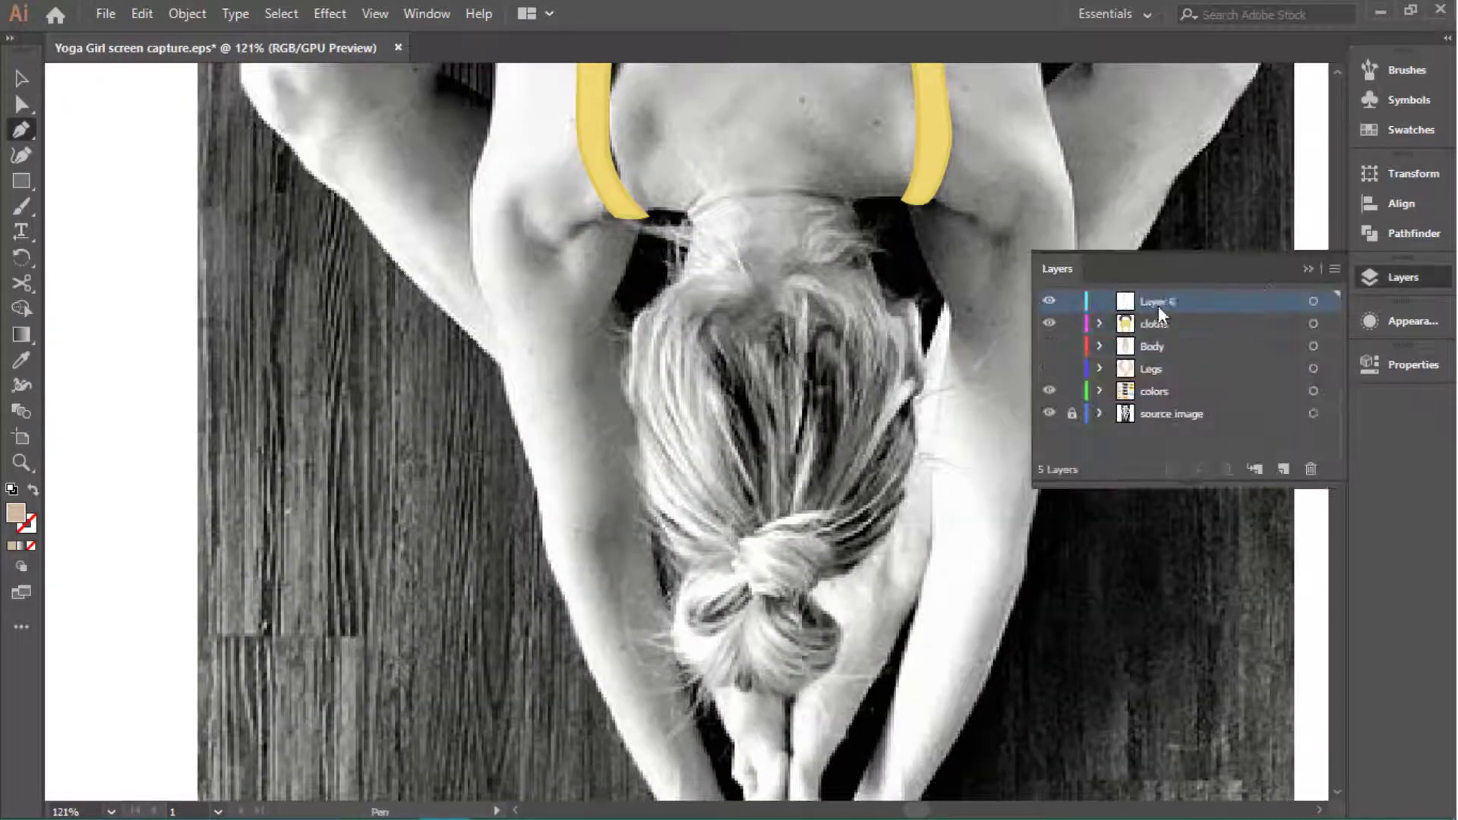
pyautogui.click(1308, 269)
# Step: Pen-trace the head outline and fill it with the dark grey swatch
pyautogui.scroll(1, 633, 311)
pyautogui.moveTo(832, 265); pyautogui.dragTo(858, 275)
pyautogui.moveTo(904, 307); pyautogui.dragTo(919, 342)
pyautogui.moveTo(911, 501); pyautogui.dragTo(903, 532)
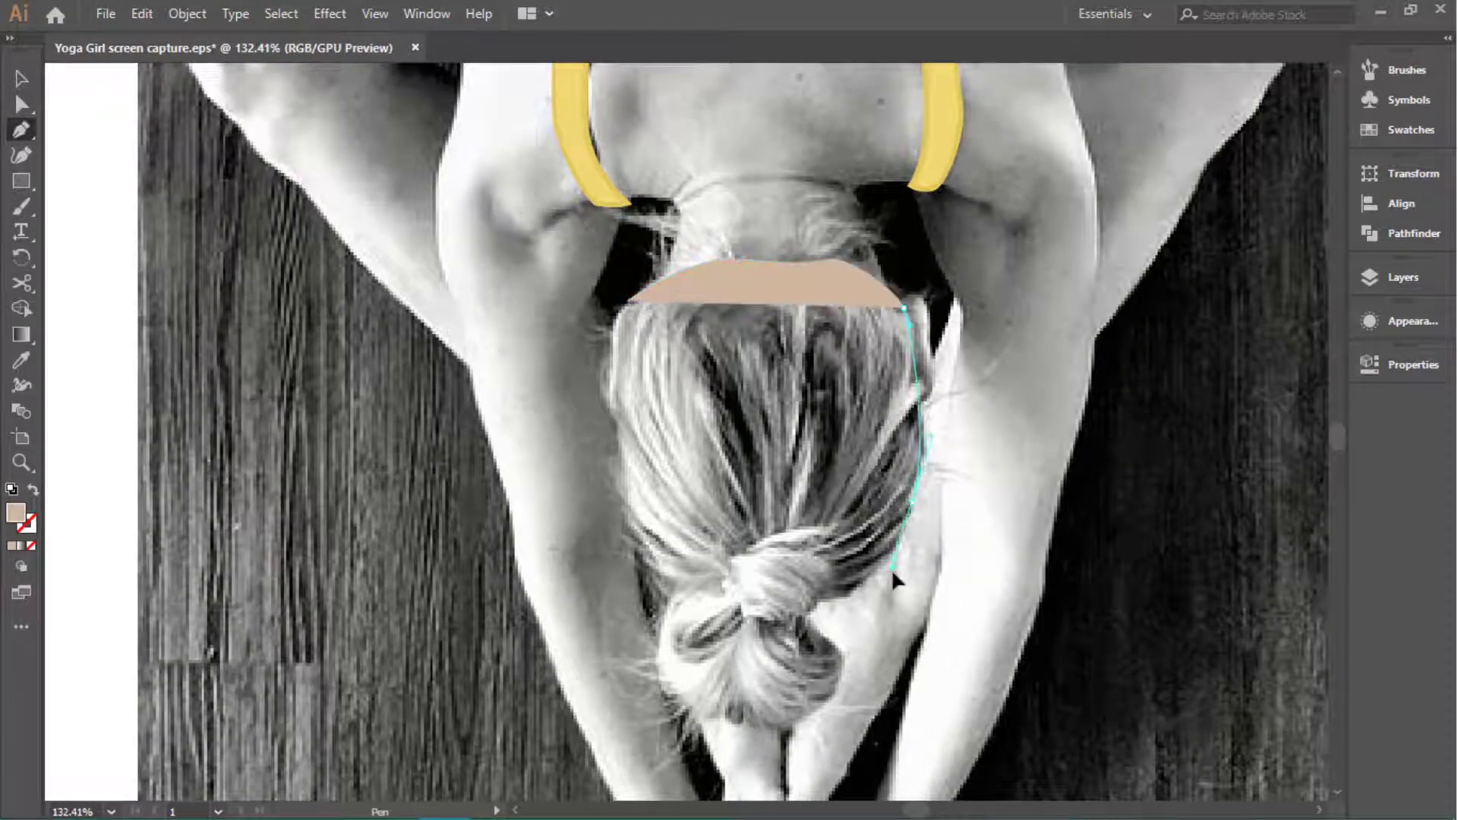
pyautogui.moveTo(885, 581)
pyautogui.mouseDown()
pyautogui.moveTo(866, 596)
pyautogui.moveTo(667, 583)
pyautogui.mouseUp()
pyautogui.moveTo(614, 420); pyautogui.dragTo(614, 456)
pyautogui.moveTo(627, 302); pyautogui.dragTo(623, 315)
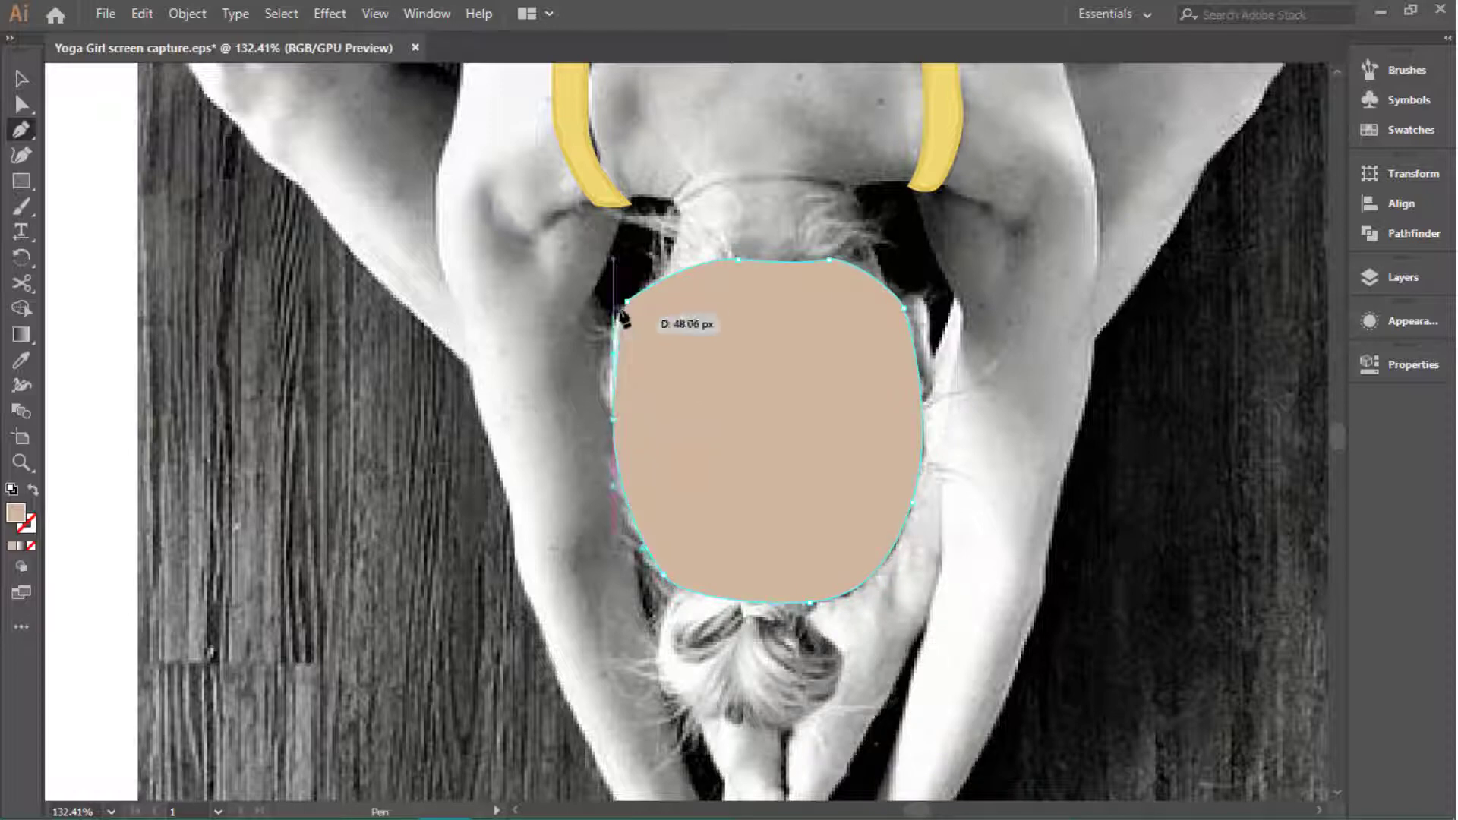
pyautogui.scroll(-1, 628, 302)
pyautogui.scroll(-4, 372, 351)
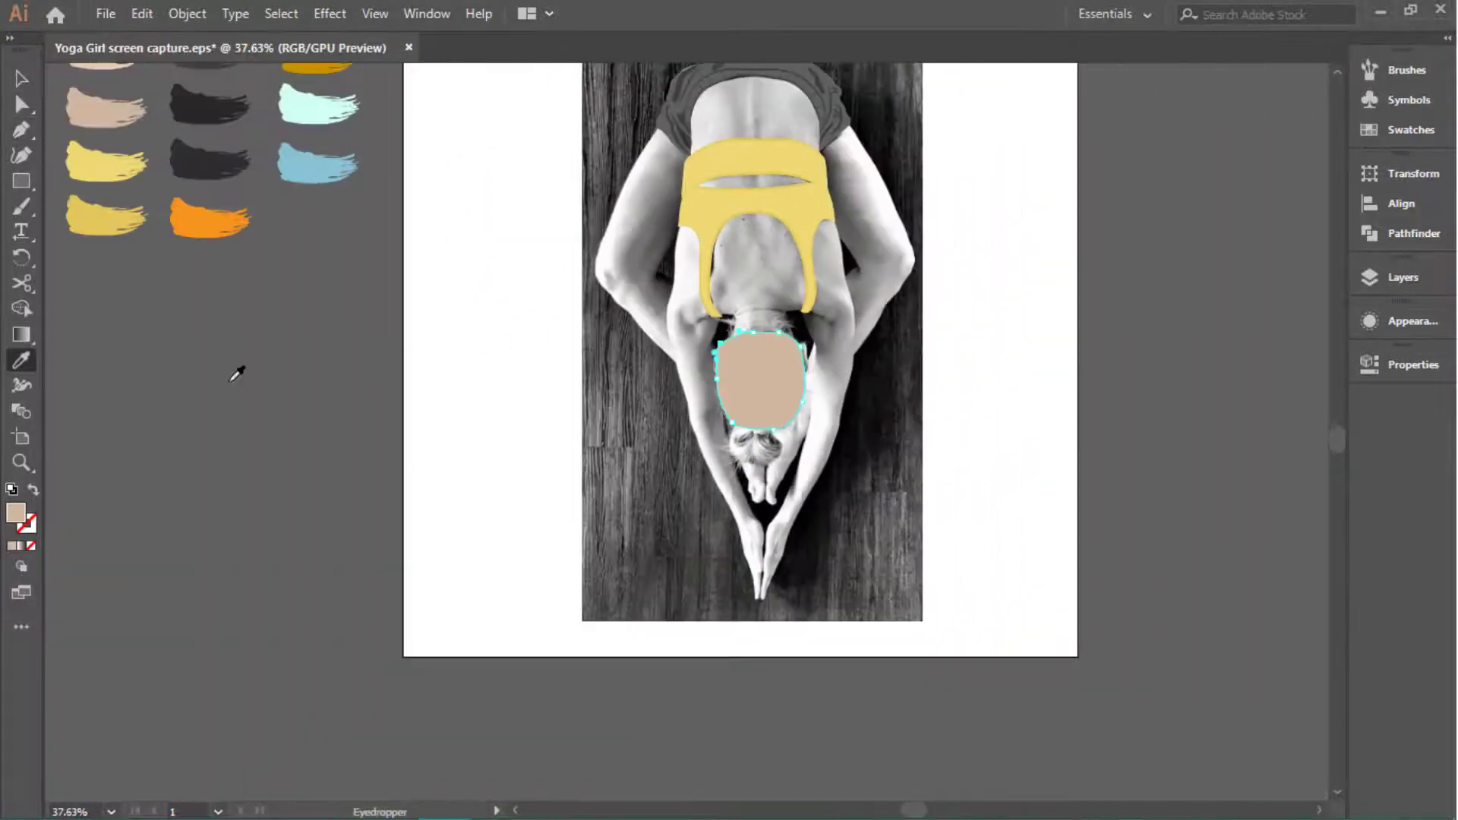
pyautogui.click(209, 288)
pyautogui.scroll(4, 819, 553)
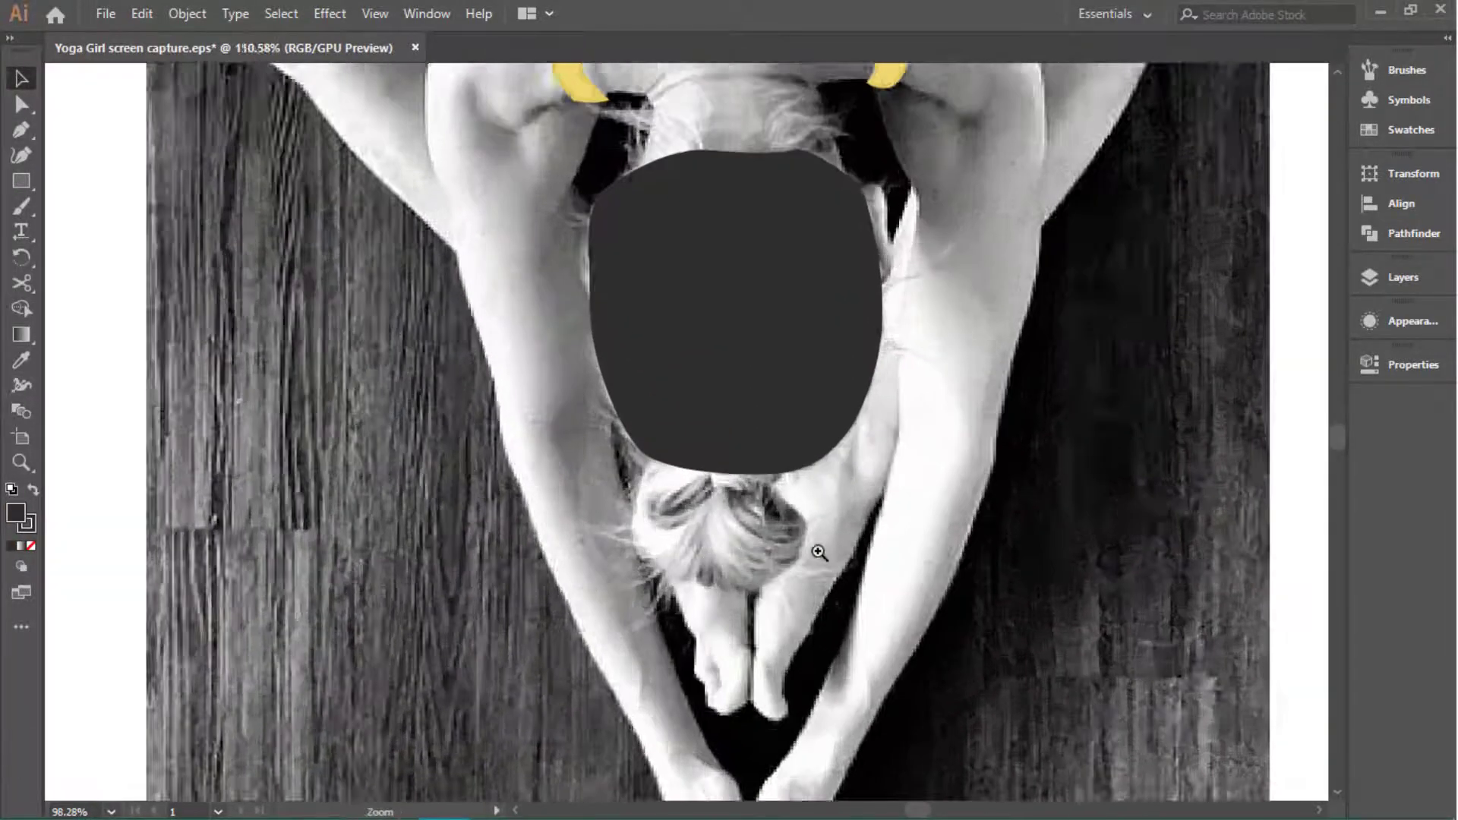
pyautogui.scroll(2, 818, 553)
# Step: Pen-trace the bun below the head as a second dark shape
pyautogui.press('p')
pyautogui.moveTo(812, 434); pyautogui.dragTo(826, 487)
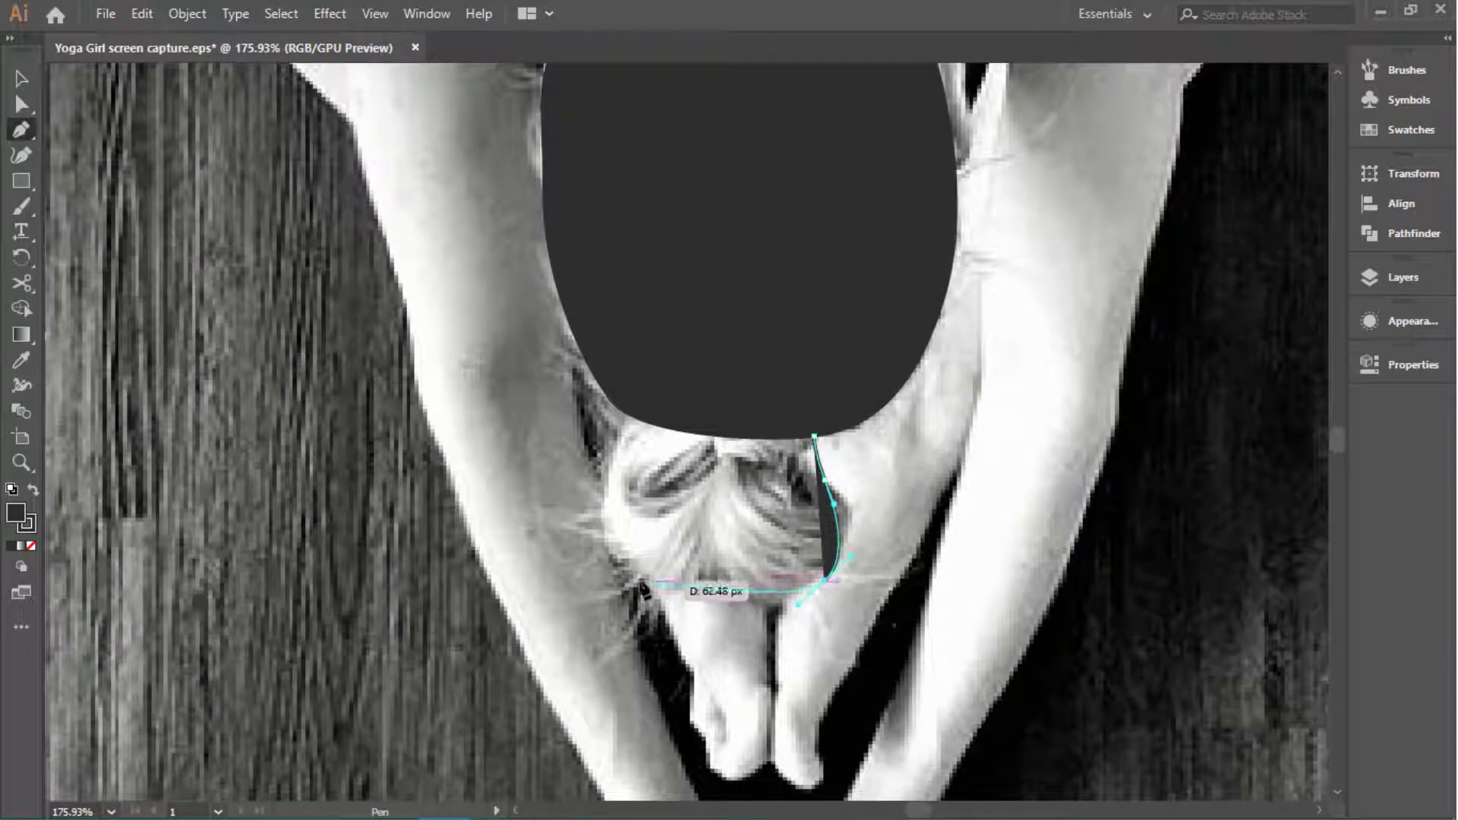
pyautogui.click(641, 583)
pyautogui.click(621, 549)
pyautogui.moveTo(646, 420); pyautogui.dragTo(716, 329)
pyautogui.scroll(-1, 835, 464)
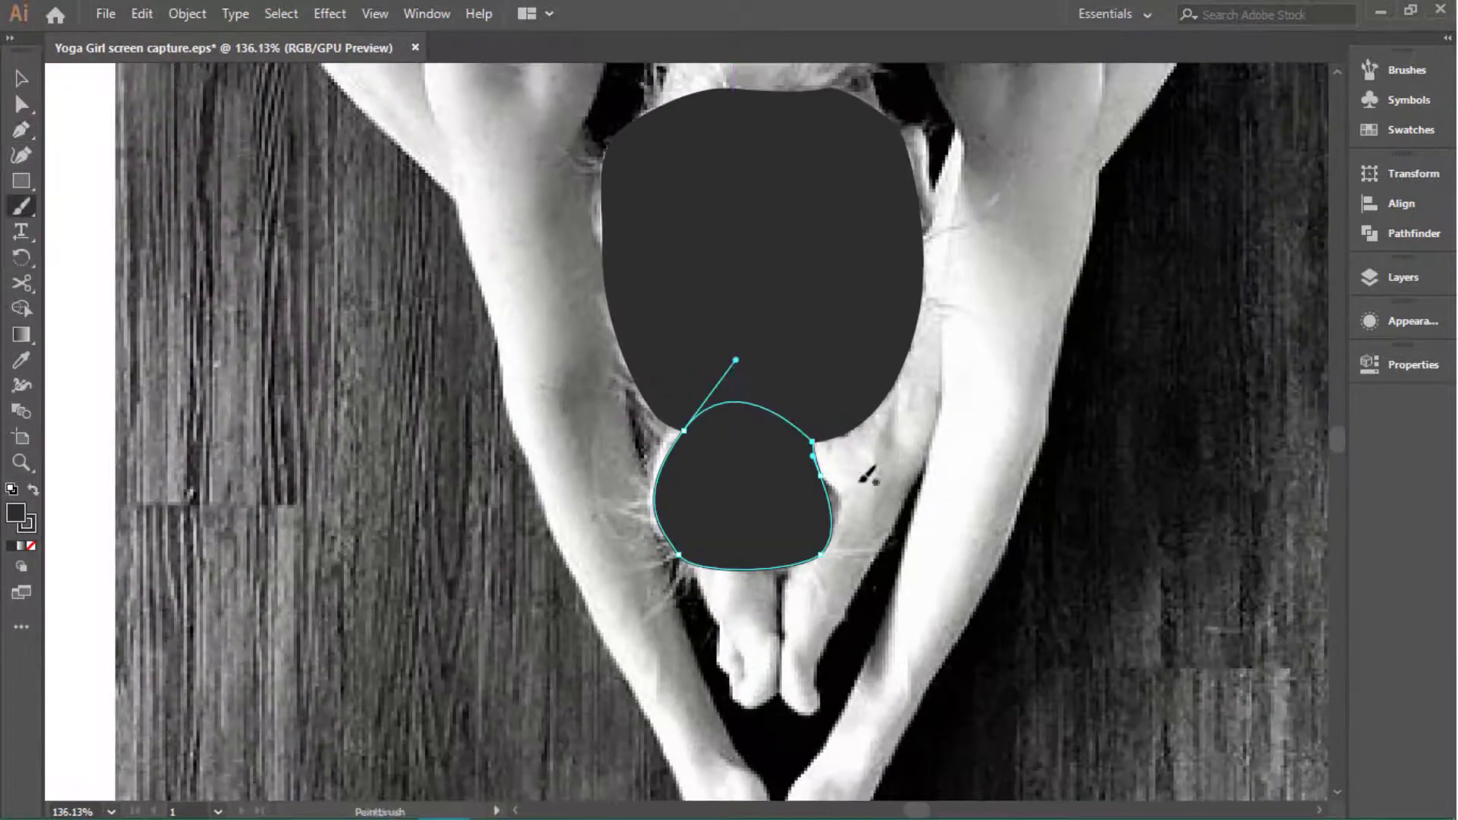
# Step: Deselect the bun and make the Body and other skin layers visible again
pyautogui.press('v')
pyautogui.click(866, 476)
pyautogui.click(1403, 278)
pyautogui.moveTo(1048, 346); pyautogui.dragTo(1050, 395)
# Step: Hide the source photo layer and round off the head's top by dragging its anchors
pyautogui.click(1049, 413)
pyautogui.press('z')
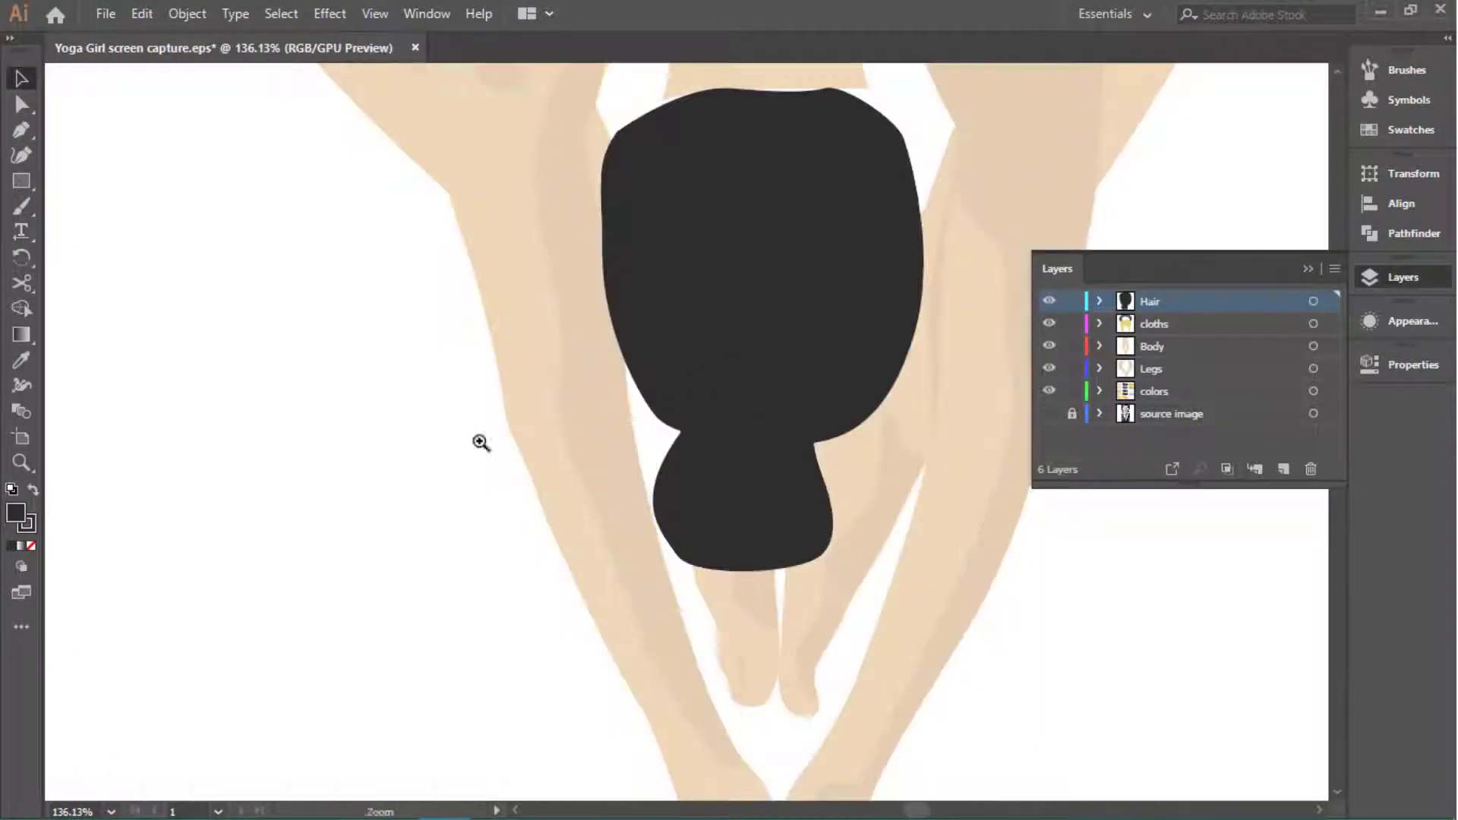
pyautogui.keyDown('alt'); pyautogui.click(482, 439); pyautogui.keyUp('alt')
pyautogui.click(1308, 269)
pyautogui.click(666, 493)
pyautogui.click(782, 304)
pyautogui.press('a')
pyautogui.moveTo(779, 214); pyautogui.dragTo(786, 203)
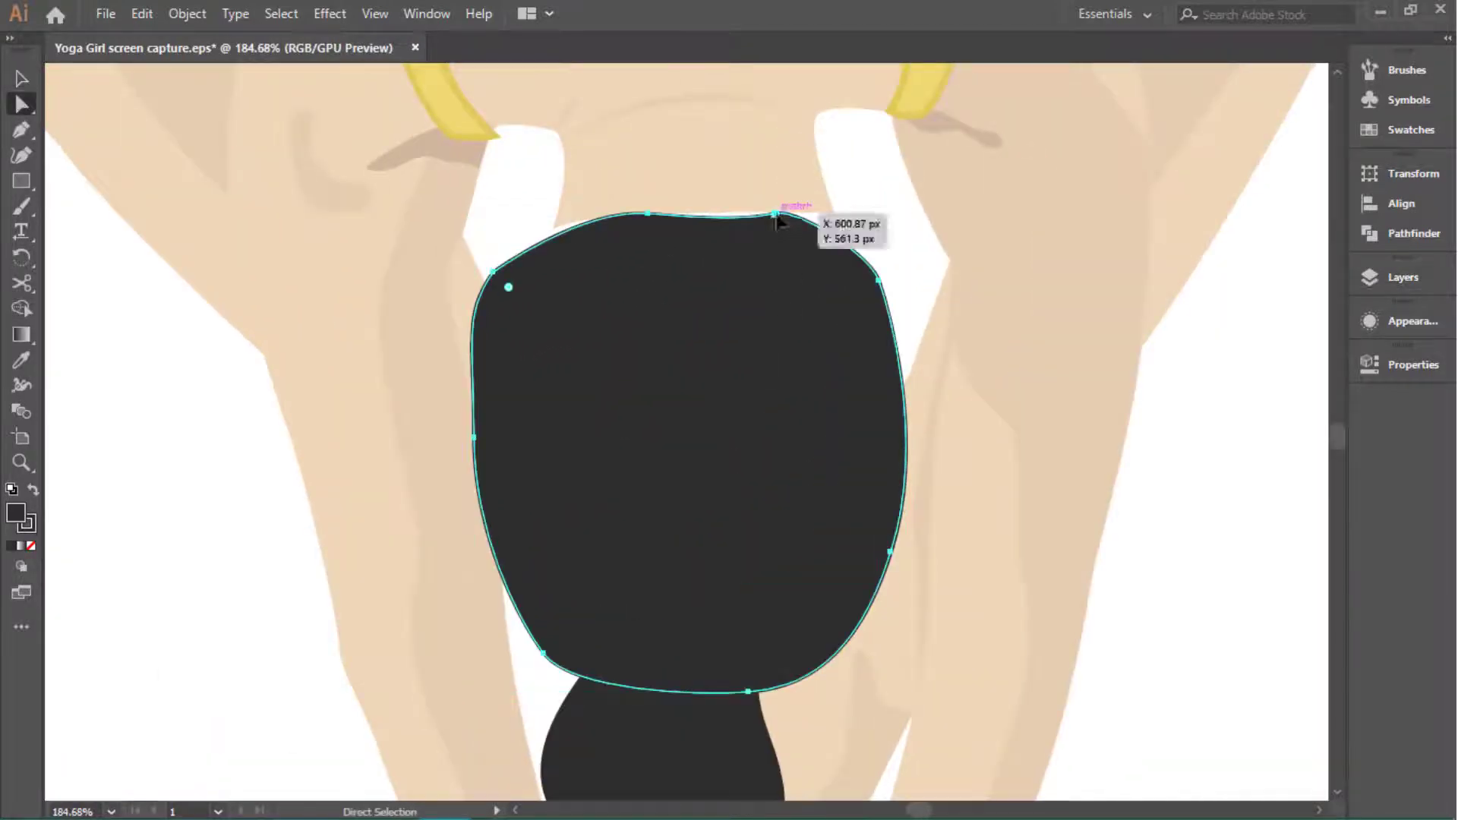
pyautogui.moveTo(642, 214); pyautogui.dragTo(638, 199)
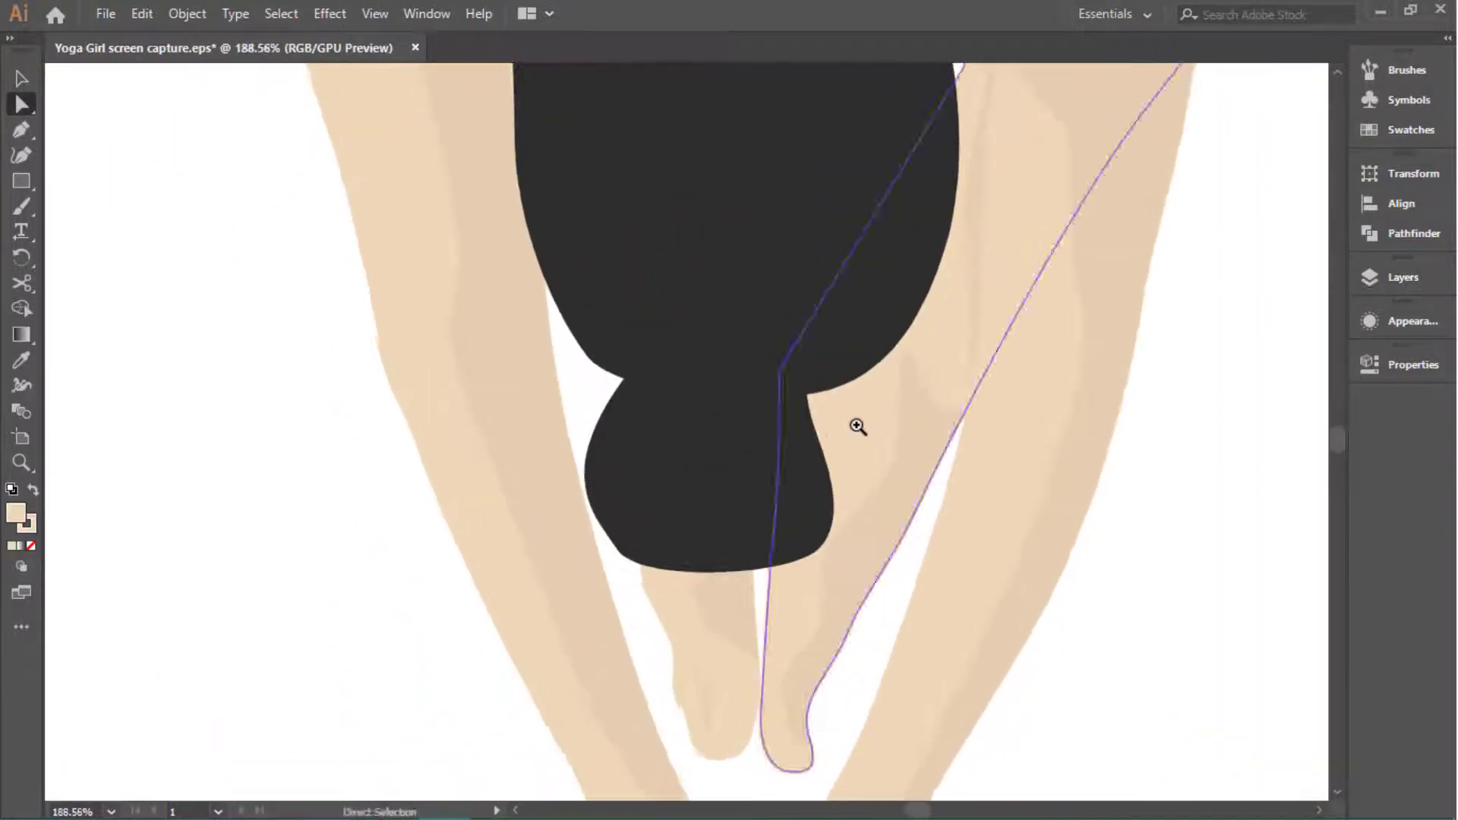
# Step: Draw a curved hair tie path across the bun's neck where it meets the head
pyautogui.press('p')
pyautogui.click(627, 378)
pyautogui.moveTo(805, 393); pyautogui.dragTo(856, 376)
pyautogui.hotkey('ctrl', '0')
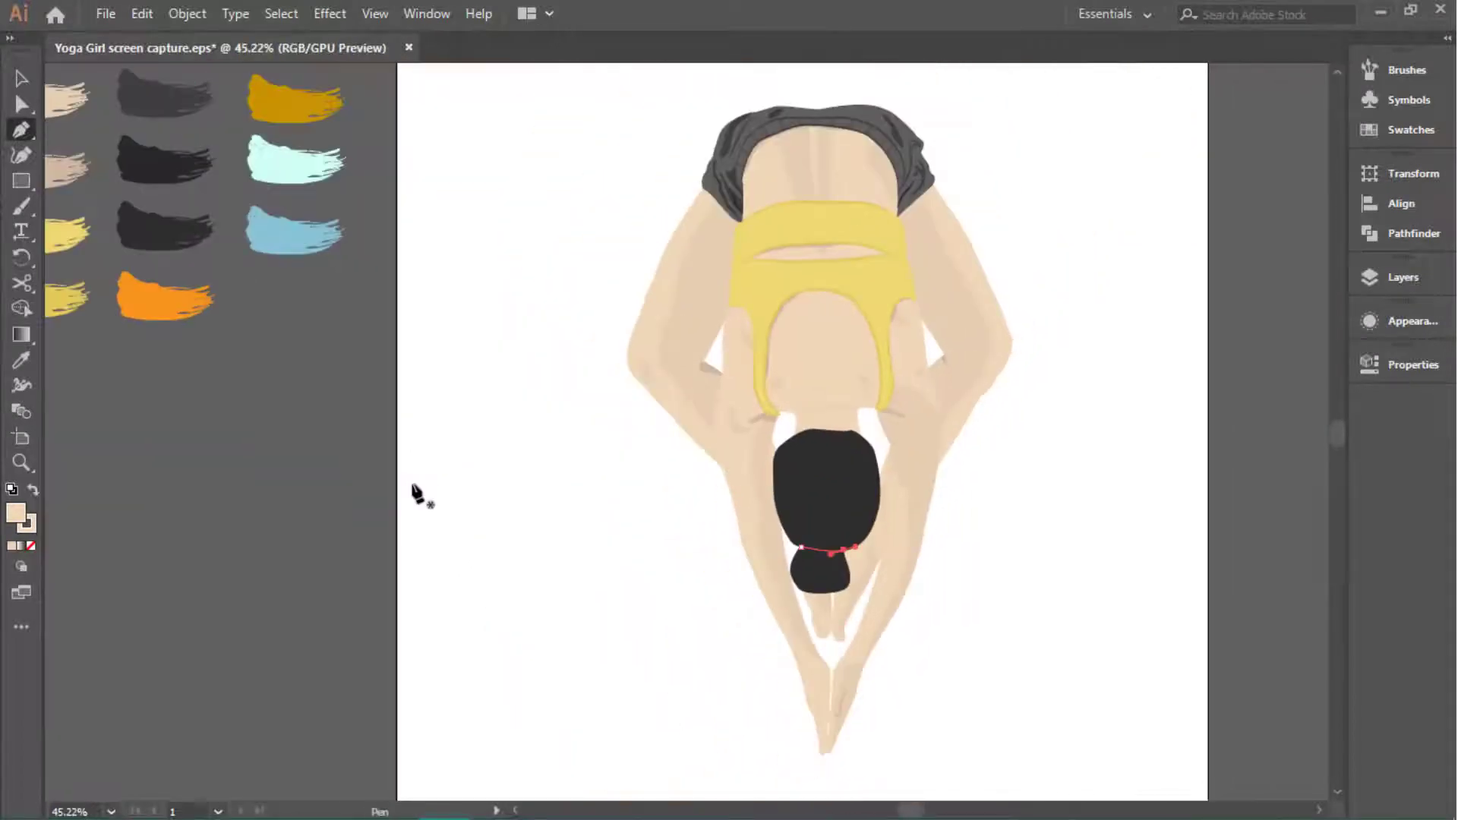
# Step: Give the hair tie no fill and an orange 3 pt stroke
pyautogui.press('v')
pyautogui.click(13, 547)
pyautogui.click(1369, 364)
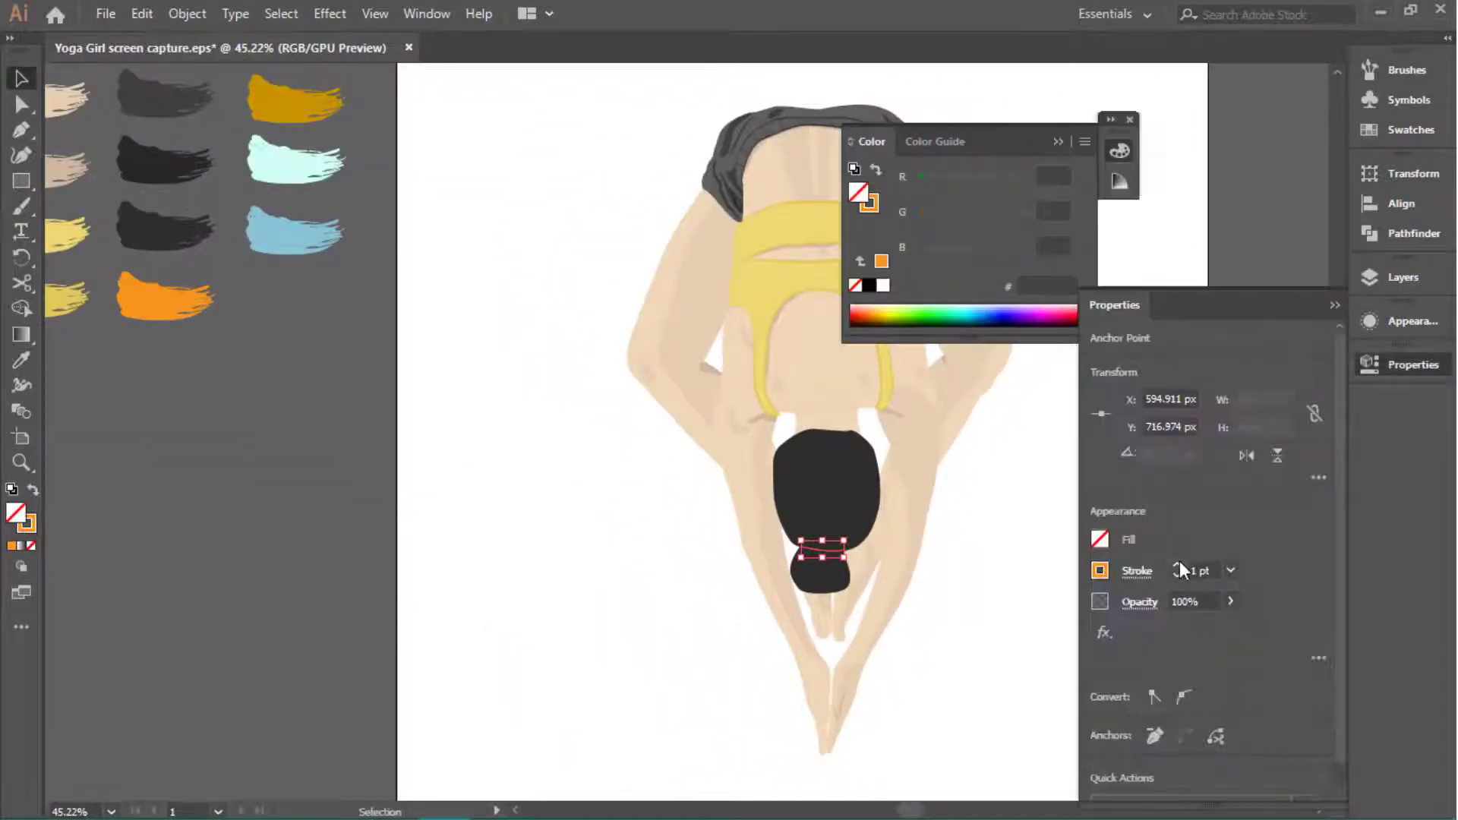
pyautogui.click(1137, 570)
pyautogui.click(1369, 364)
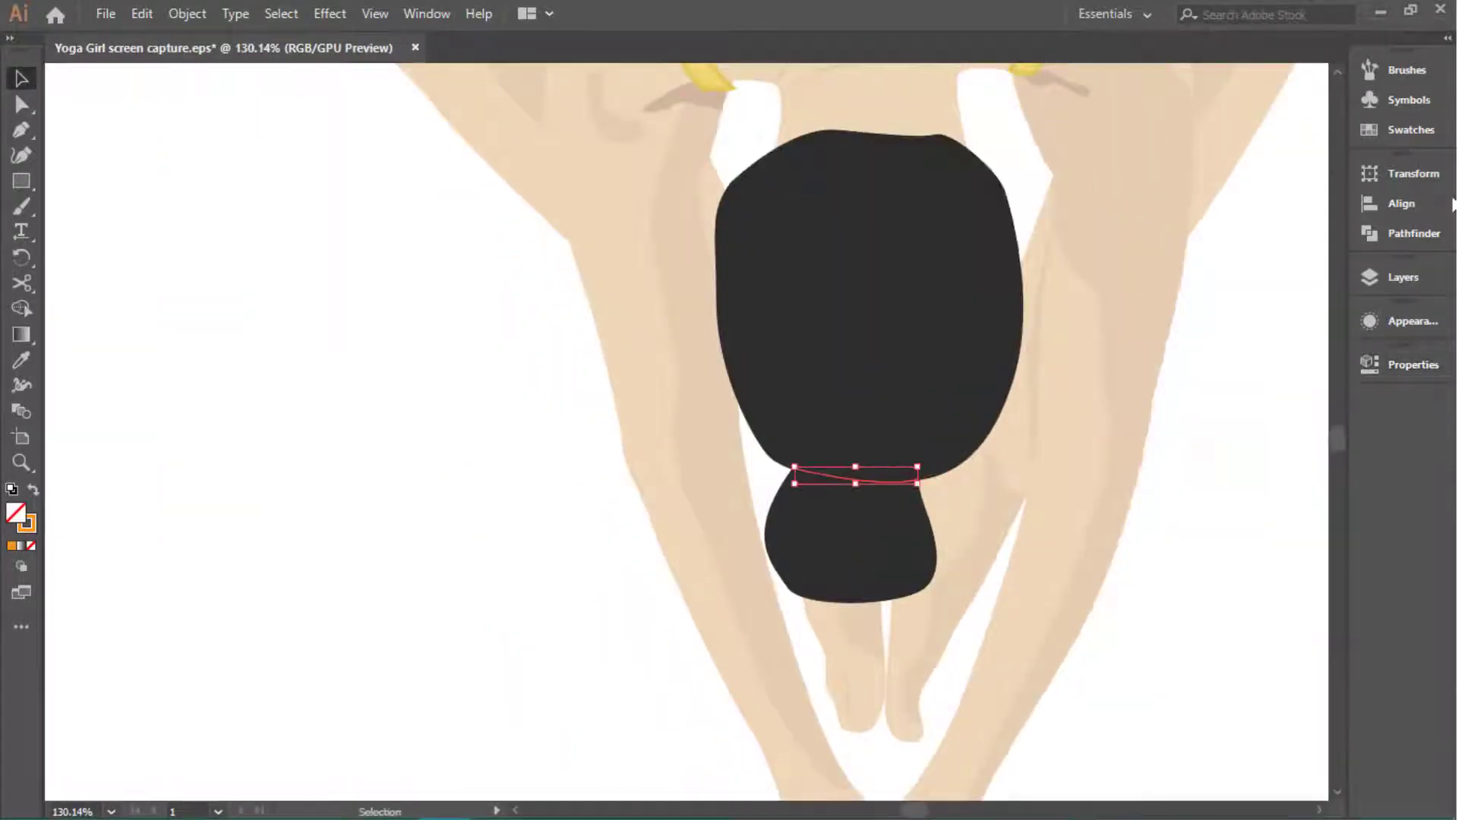
pyautogui.click(1369, 277)
pyautogui.moveTo(1309, 349); pyautogui.dragTo(1309, 296)
pyautogui.click(1370, 364)
pyautogui.click(1177, 566)
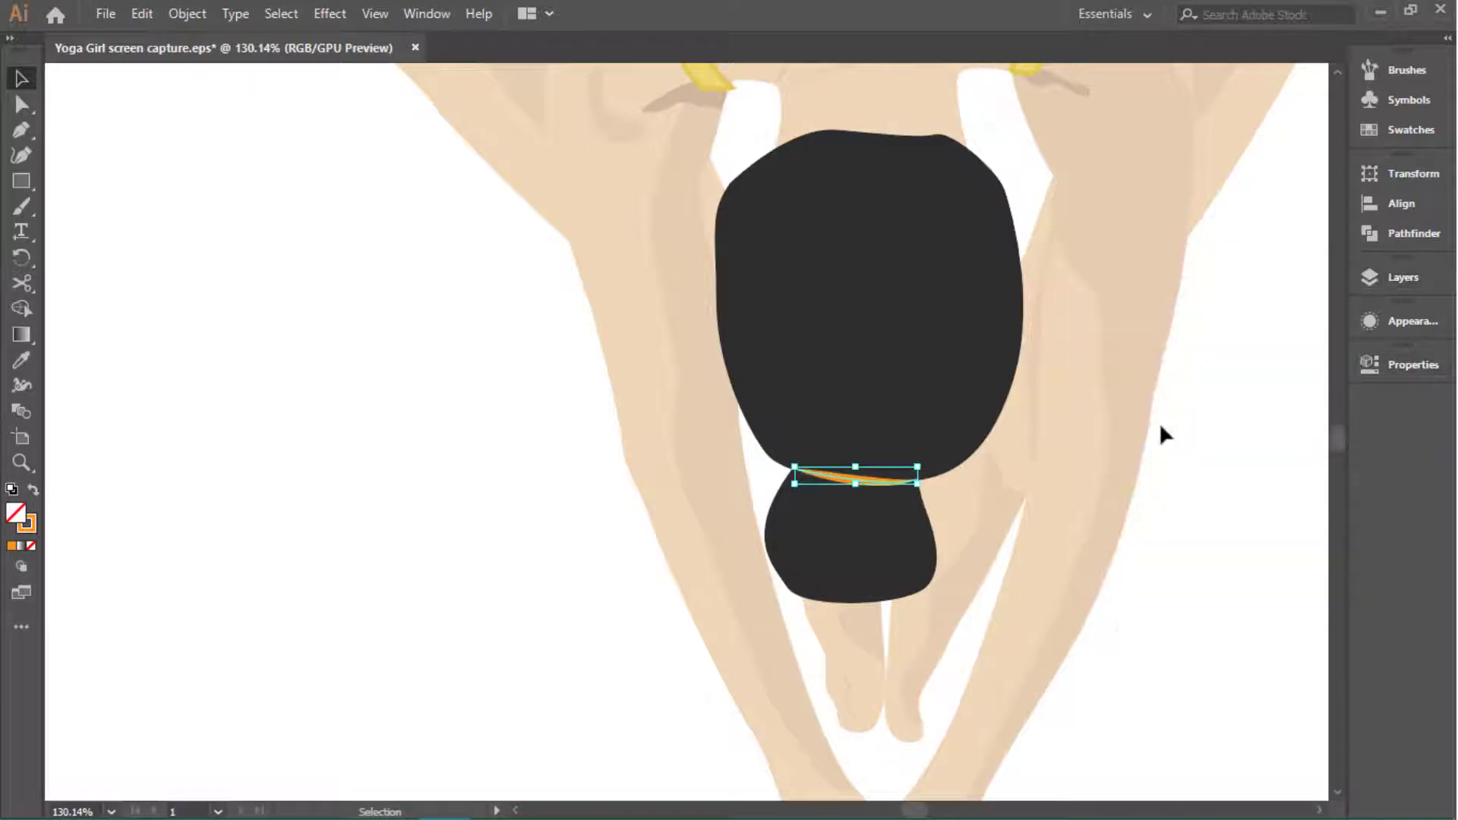
pyautogui.scroll(-8, 1035, 580)
pyautogui.scroll(-1, 930, 466)
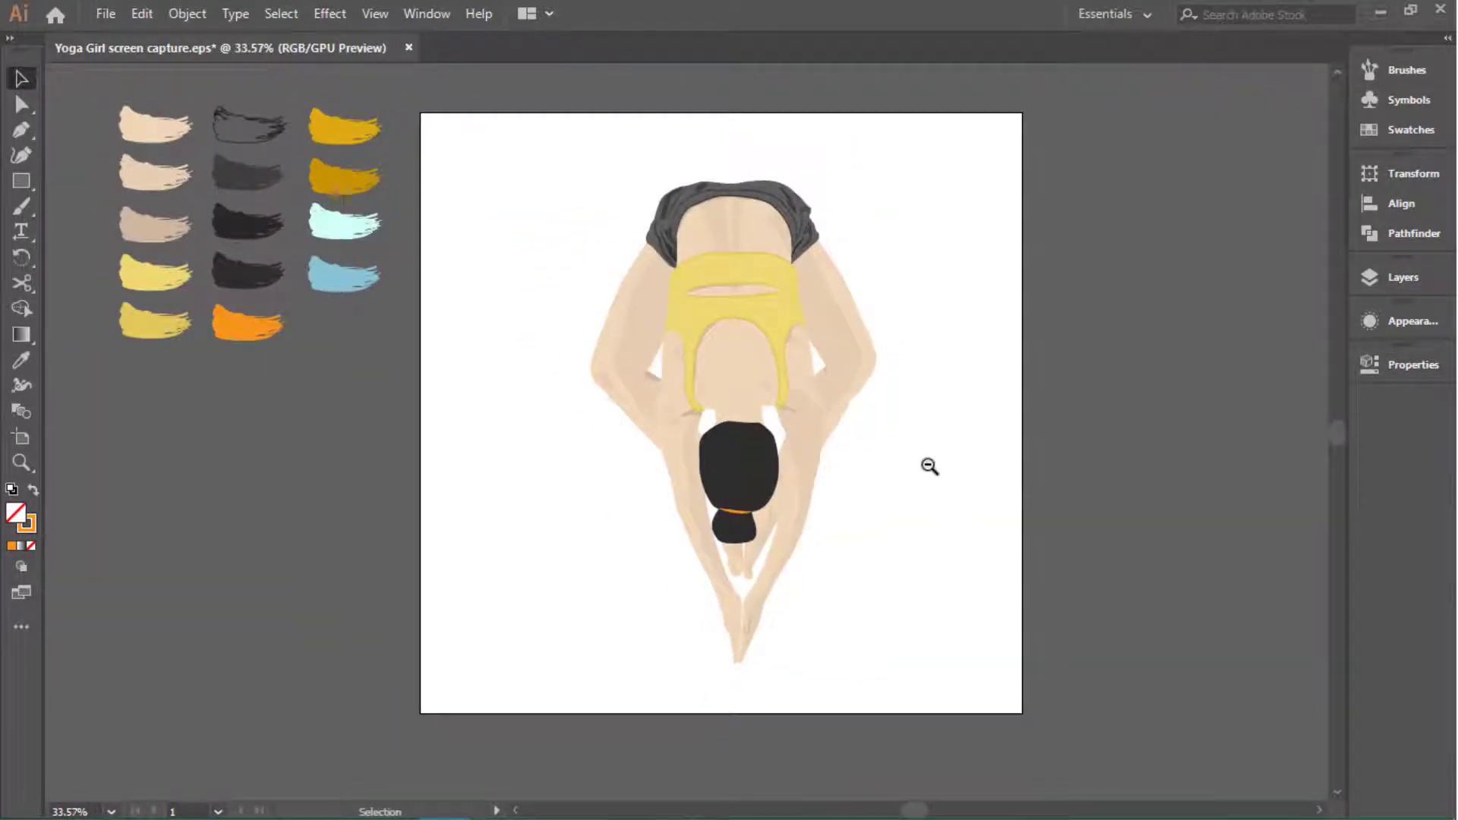
# Step: Pen a zigzag path alternating between the rectangle's left and right edges down the figure
pyautogui.click(1404, 278)
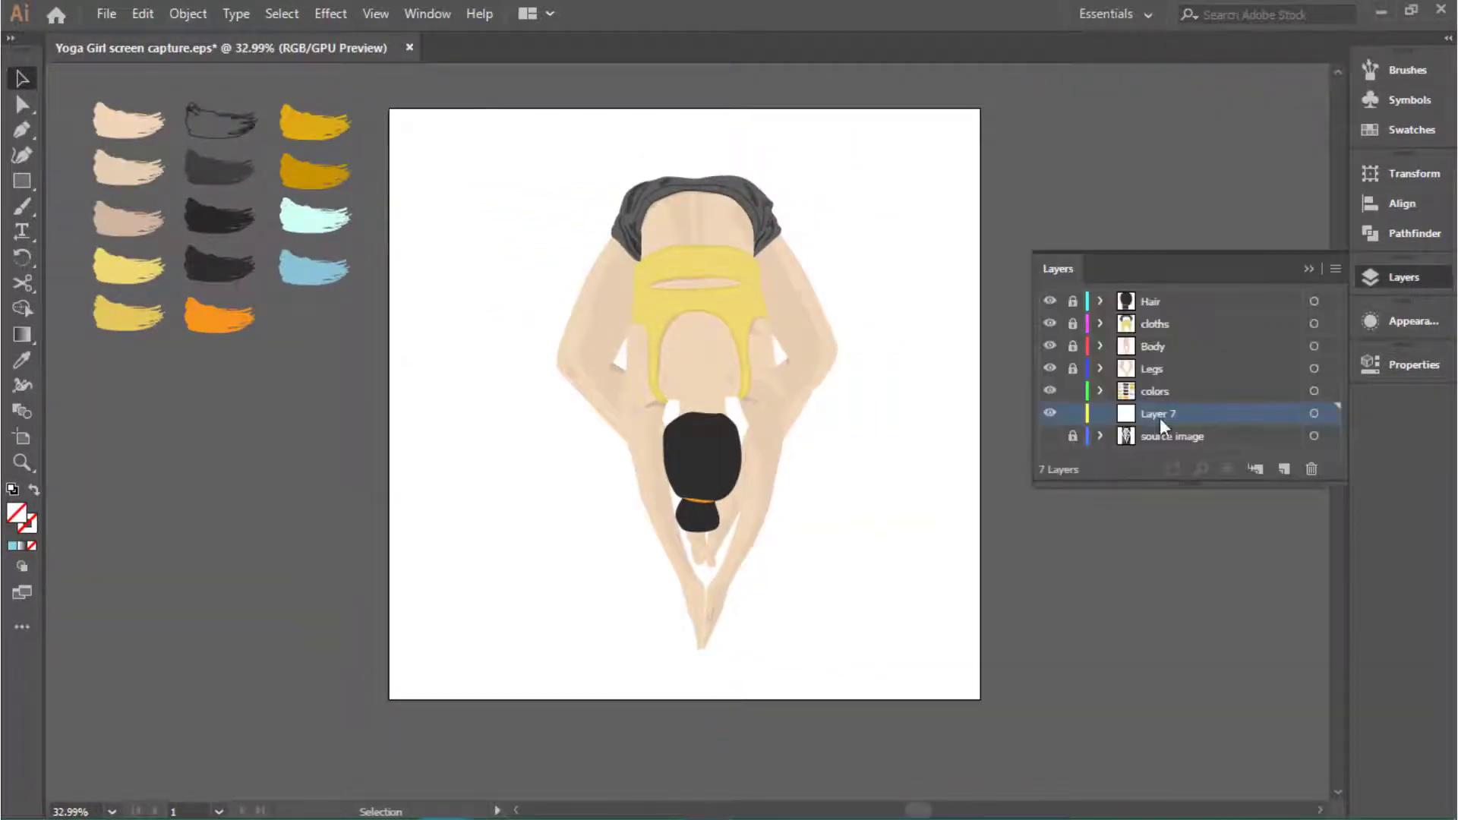
pyautogui.click(1308, 268)
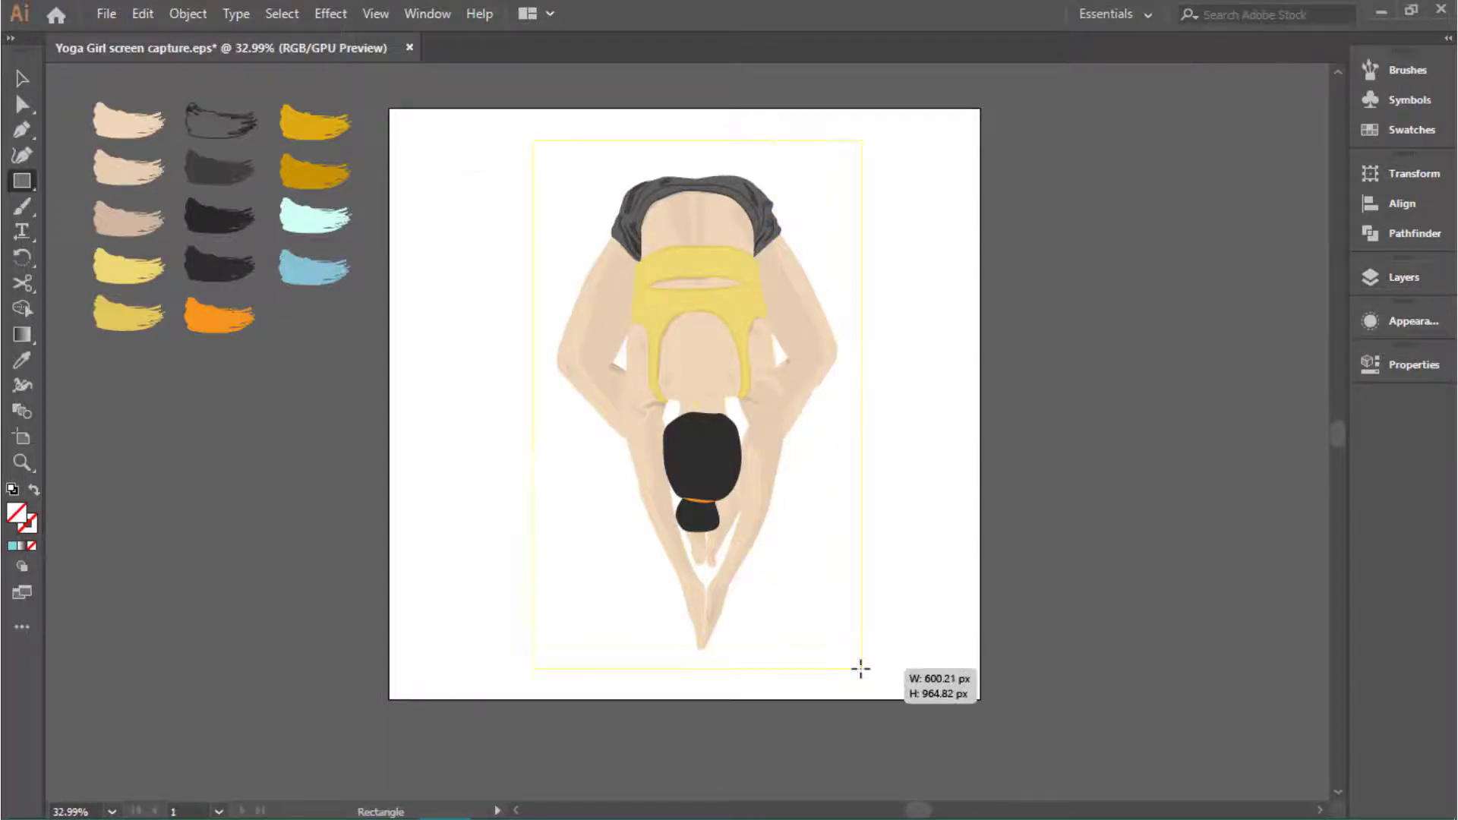
pyautogui.press('v')
pyautogui.click(919, 537)
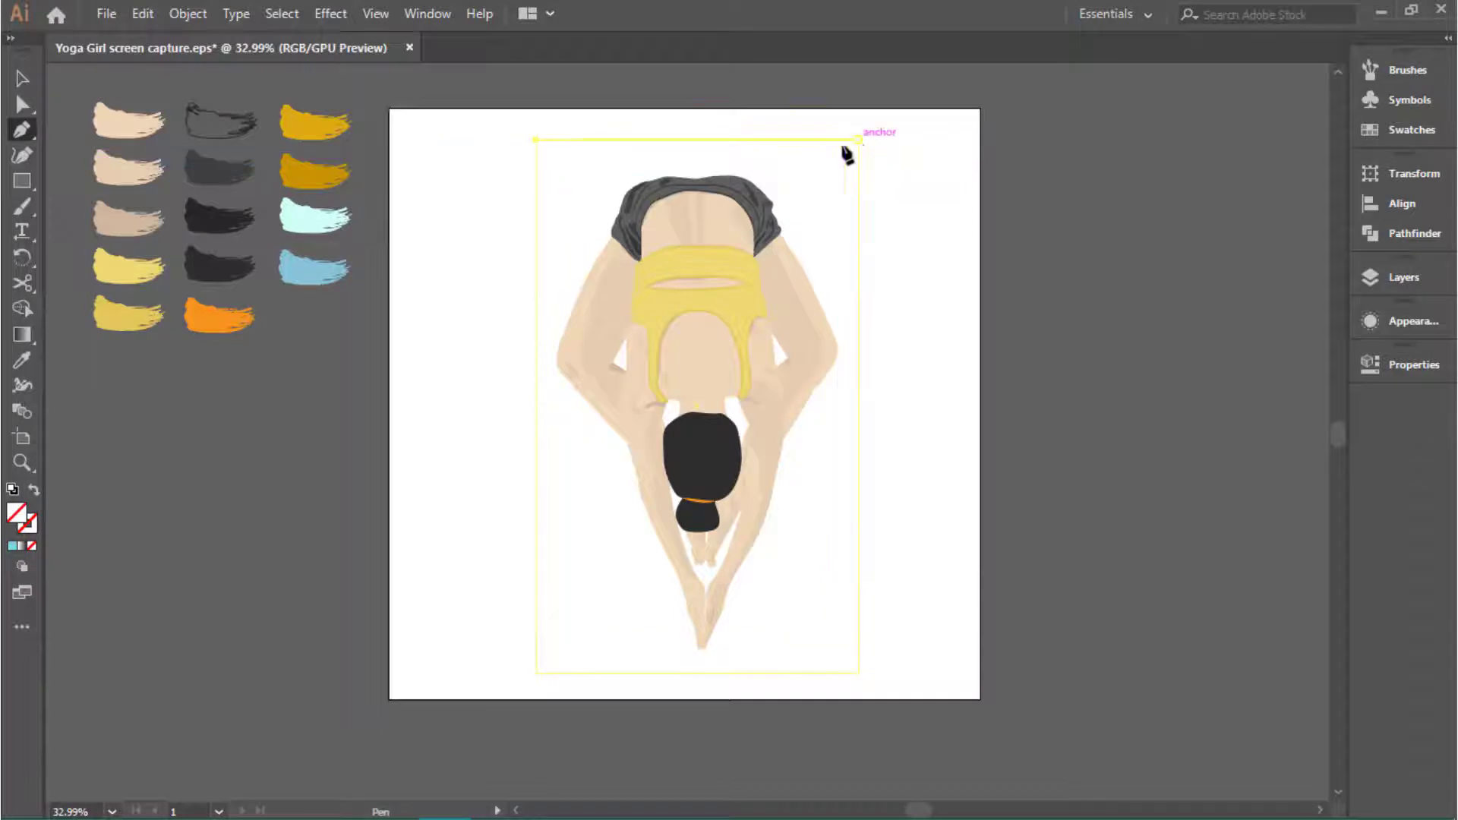
pyautogui.click(858, 140)
pyautogui.click(537, 184)
pyautogui.click(859, 201)
pyautogui.click(536, 233)
pyautogui.click(859, 257)
pyautogui.click(536, 289)
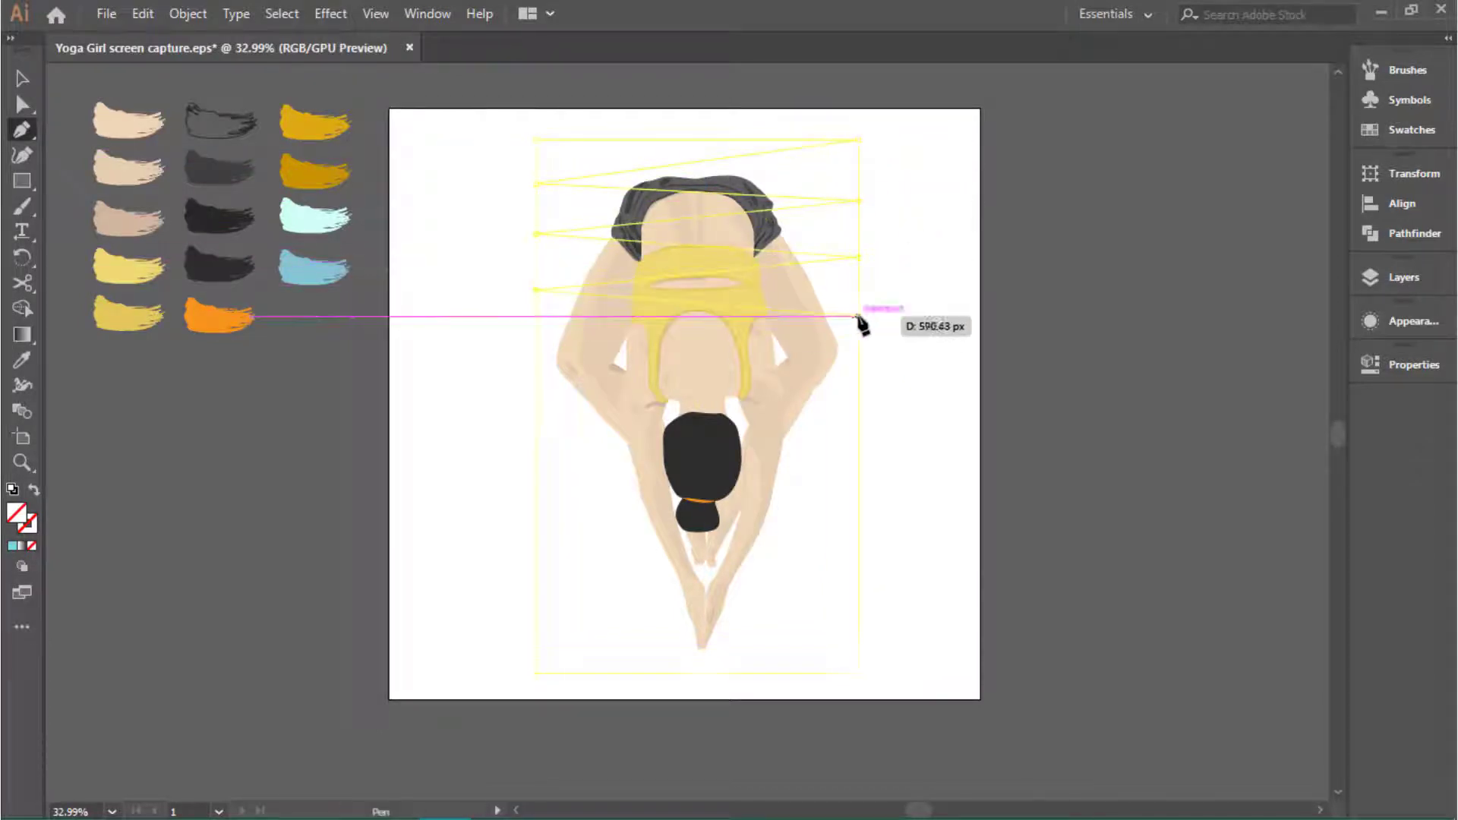
pyautogui.click(859, 315)
pyautogui.click(536, 357)
pyautogui.click(859, 377)
pyautogui.click(536, 385)
pyautogui.click(859, 410)
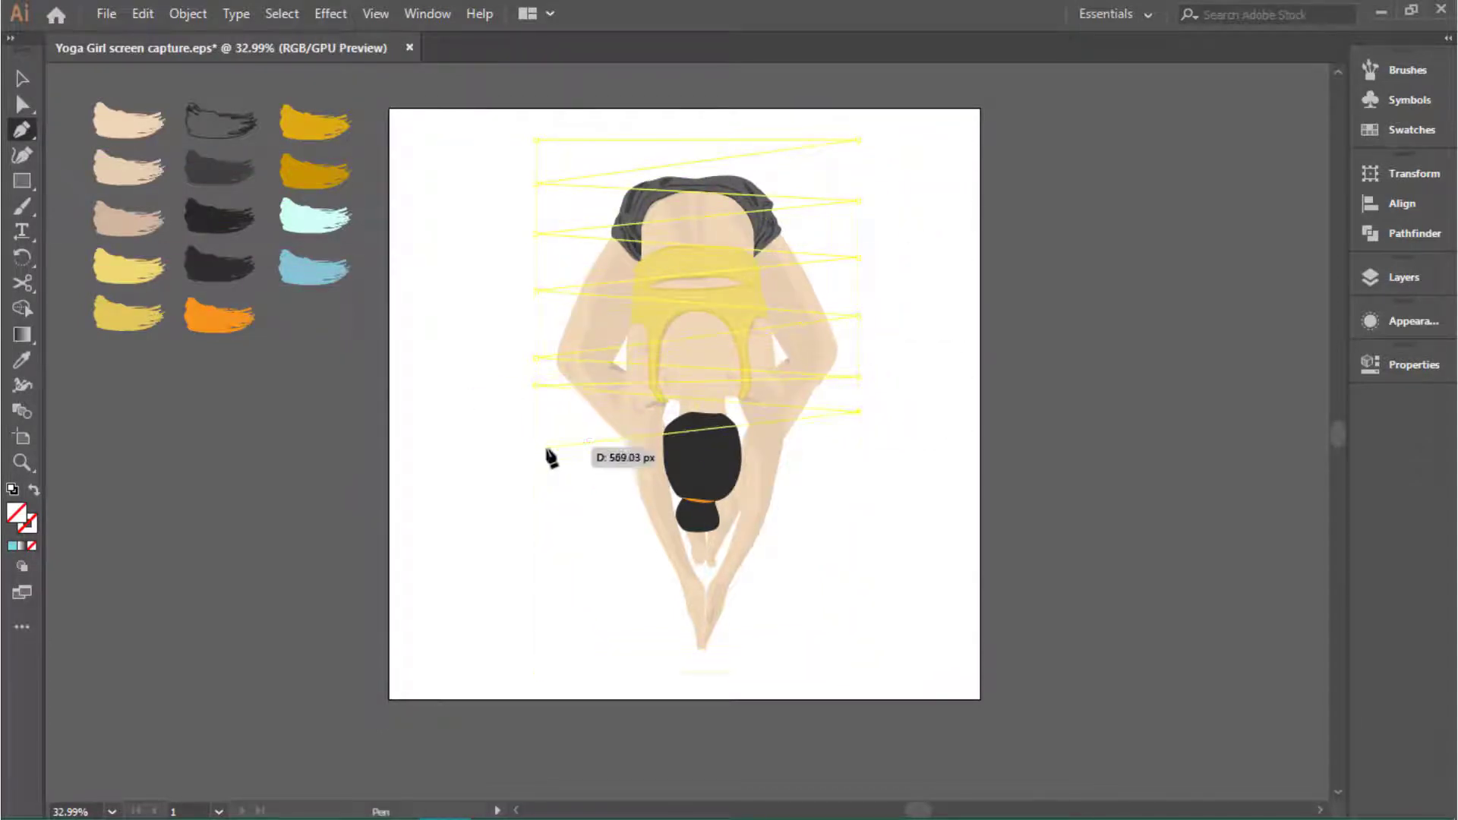
pyautogui.click(859, 451)
pyautogui.click(537, 489)
pyautogui.click(859, 512)
pyautogui.click(536, 539)
pyautogui.click(859, 566)
pyautogui.click(537, 610)
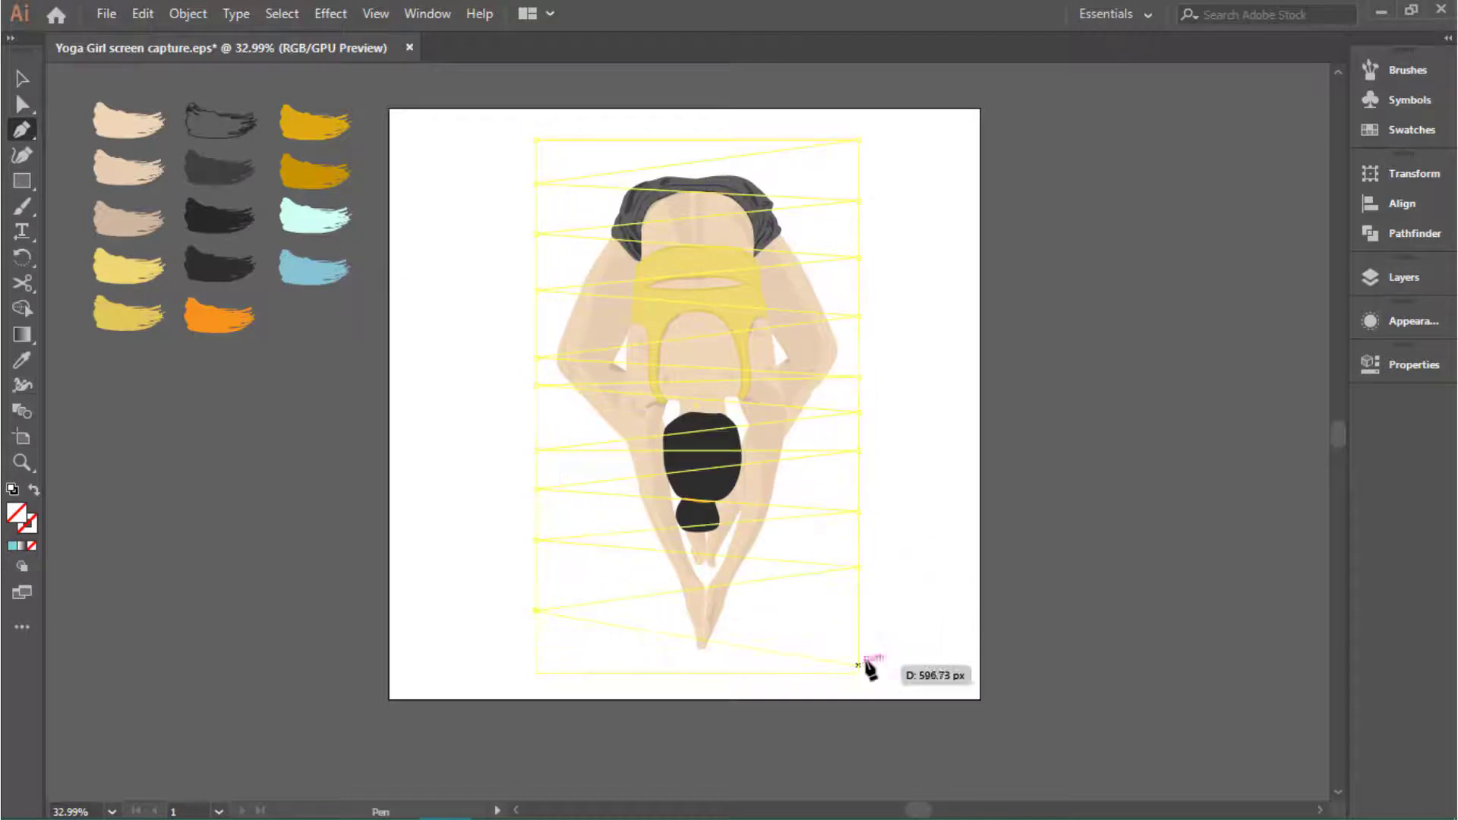
pyautogui.click(859, 629)
pyautogui.click(536, 665)
pyautogui.click(859, 672)
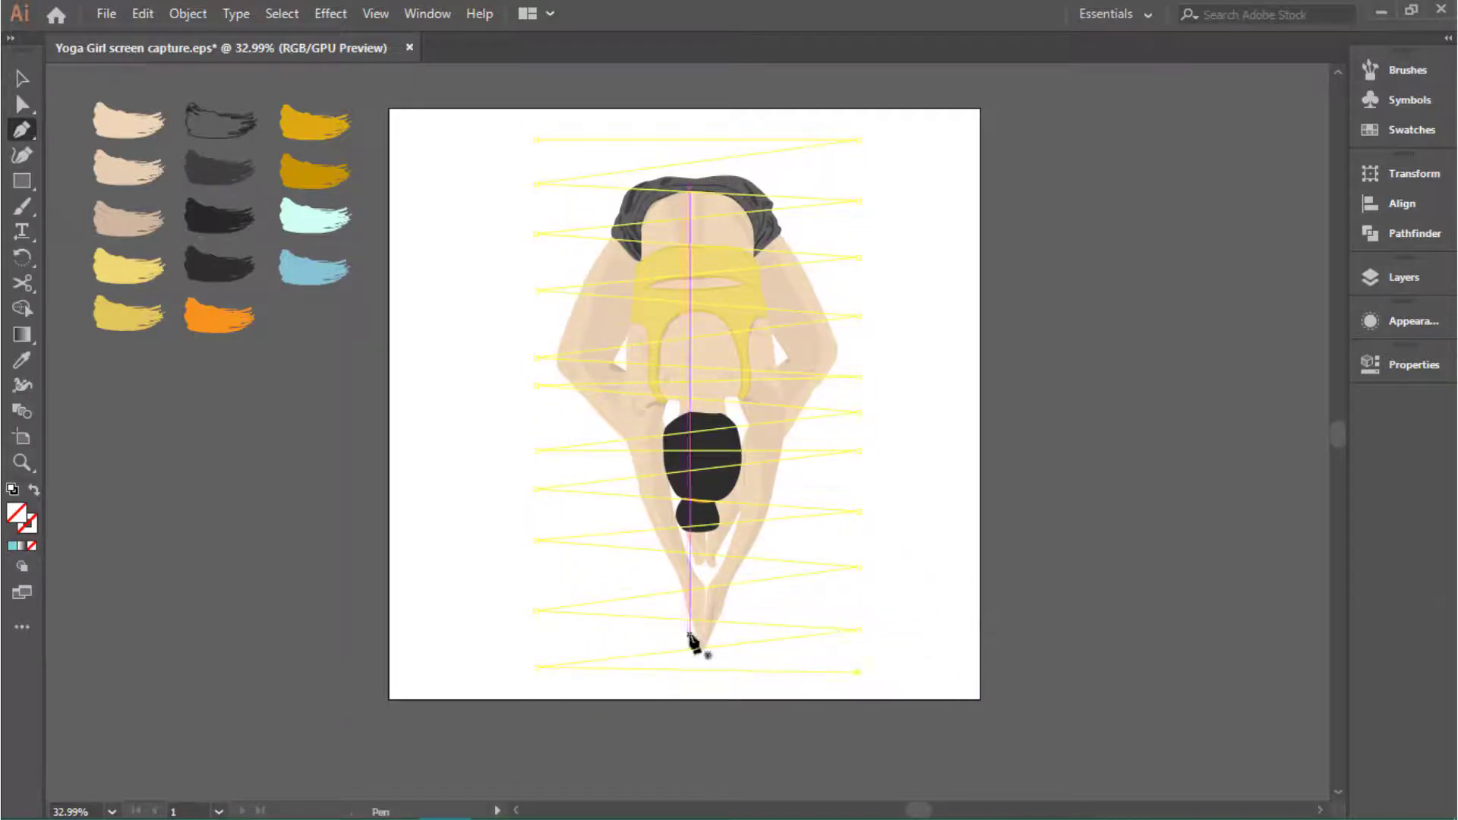
# Step: Apply the blue brush to the zigzag and set its corners to Round Join
pyautogui.click(1408, 70)
pyautogui.click(1215, 279)
pyautogui.click(1408, 364)
pyautogui.click(1139, 564)
pyautogui.click(1010, 295)
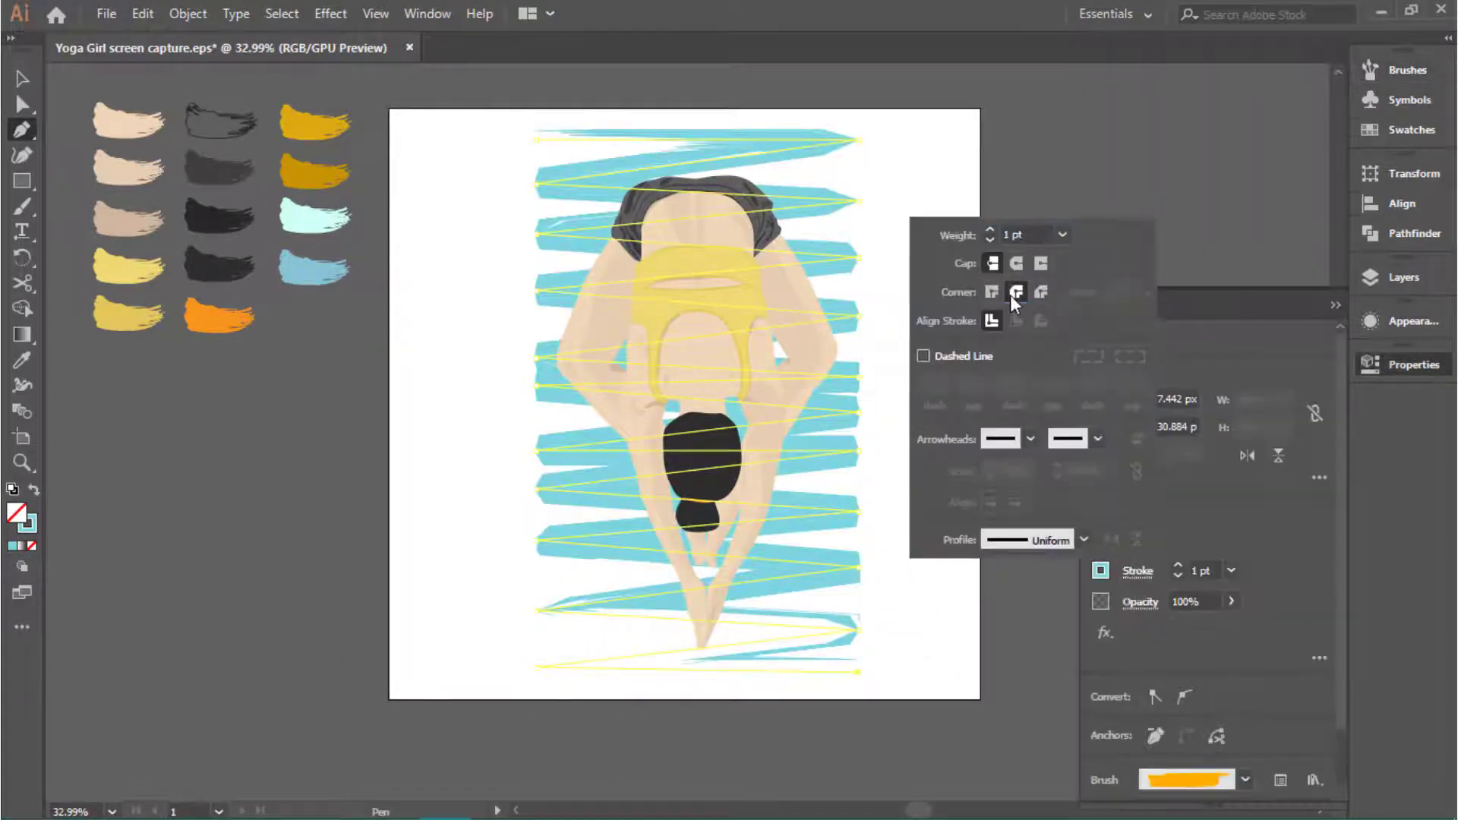
# Step: Drag the zigzag's left and right bend points upward to tighten its spacing
pyautogui.click(1335, 307)
pyautogui.scroll(2, 539, 668)
pyautogui.moveTo(531, 645); pyautogui.dragTo(527, 595)
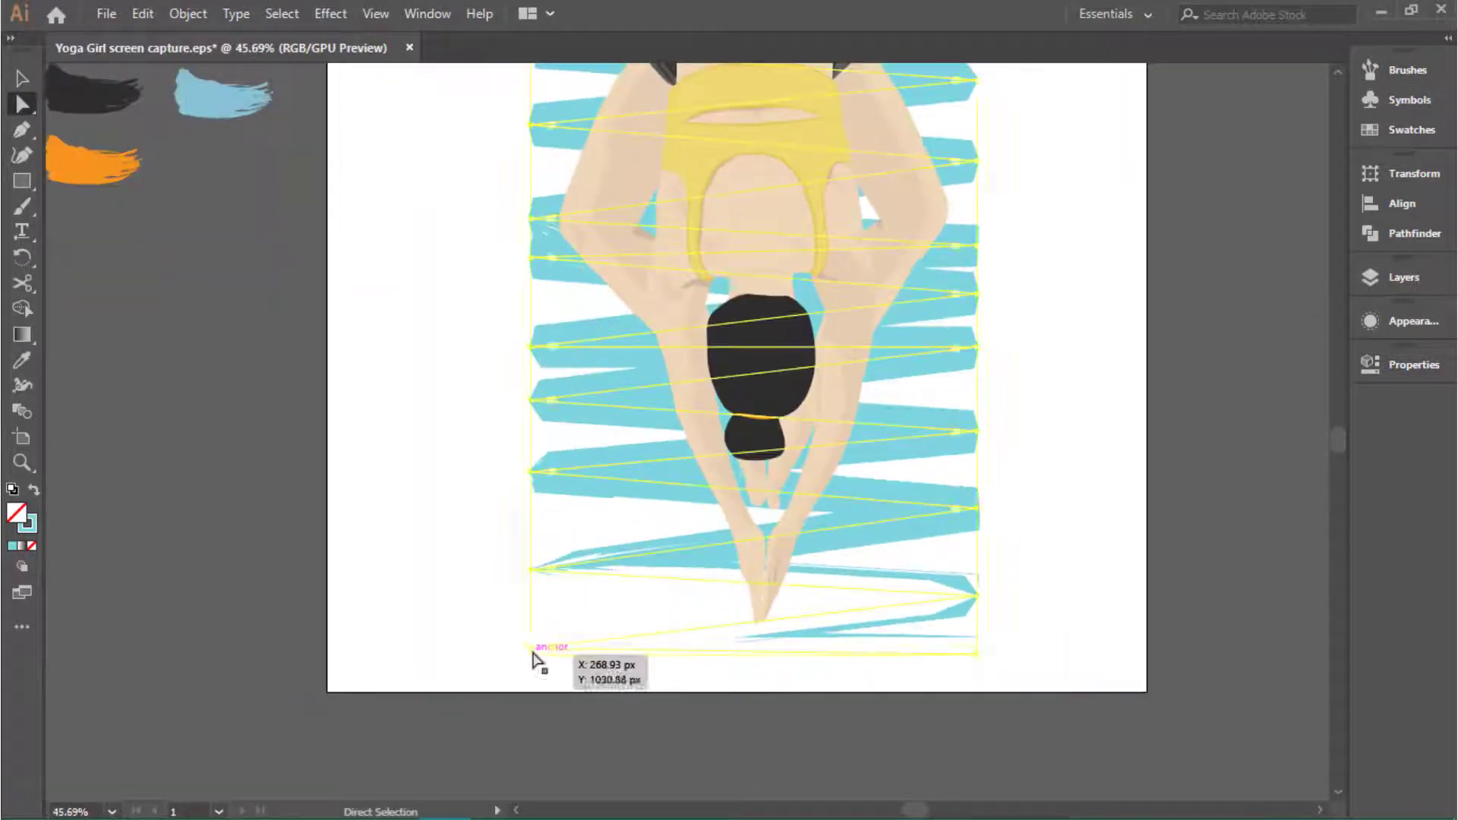
pyautogui.moveTo(977, 596); pyautogui.dragTo(976, 565)
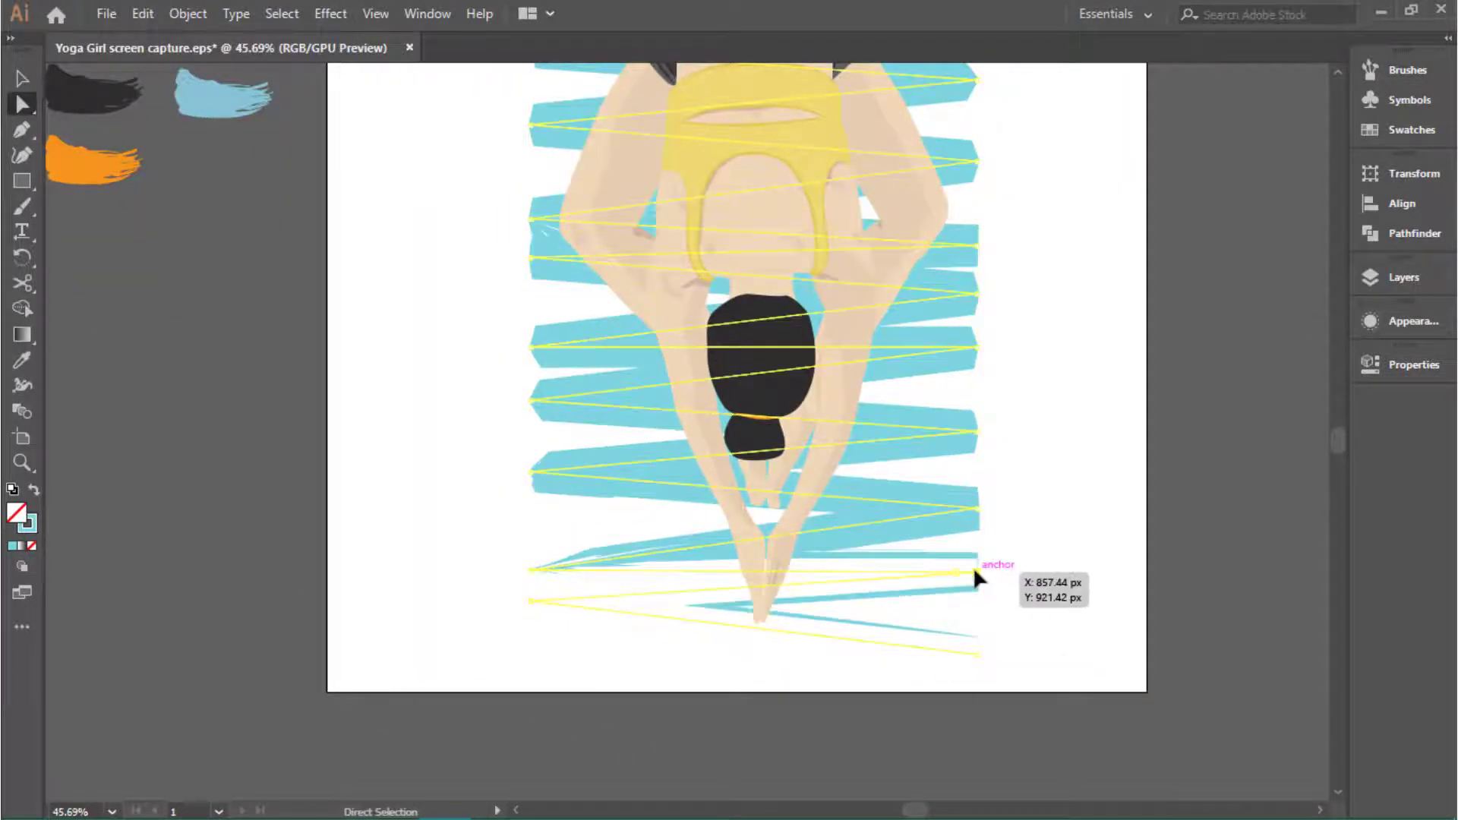
pyautogui.moveTo(978, 655); pyautogui.dragTo(976, 596)
pyautogui.moveTo(529, 575); pyautogui.dragTo(530, 529)
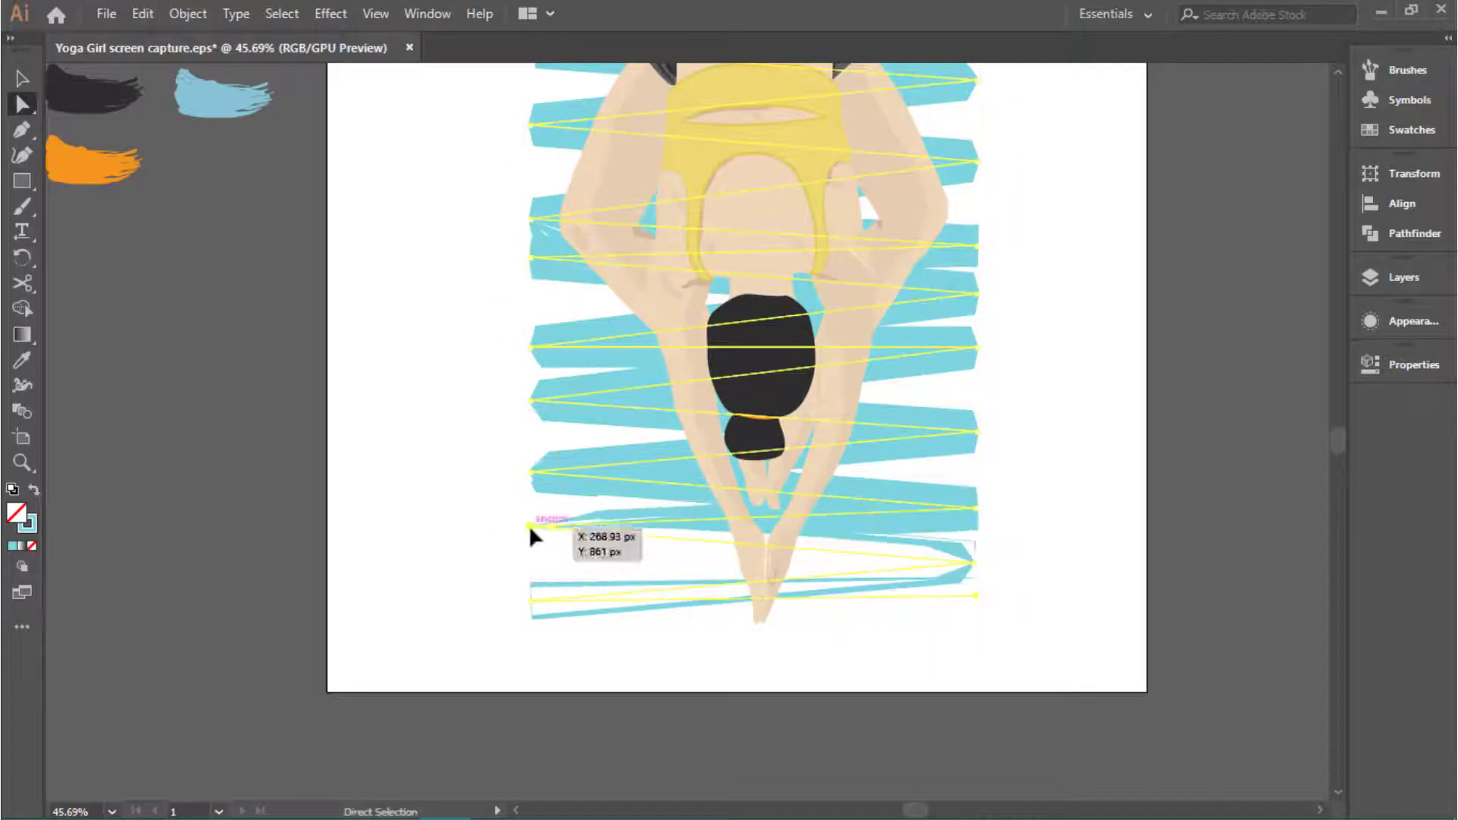
pyautogui.moveTo(530, 600); pyautogui.dragTo(531, 551)
pyautogui.moveTo(978, 400); pyautogui.dragTo(980, 384)
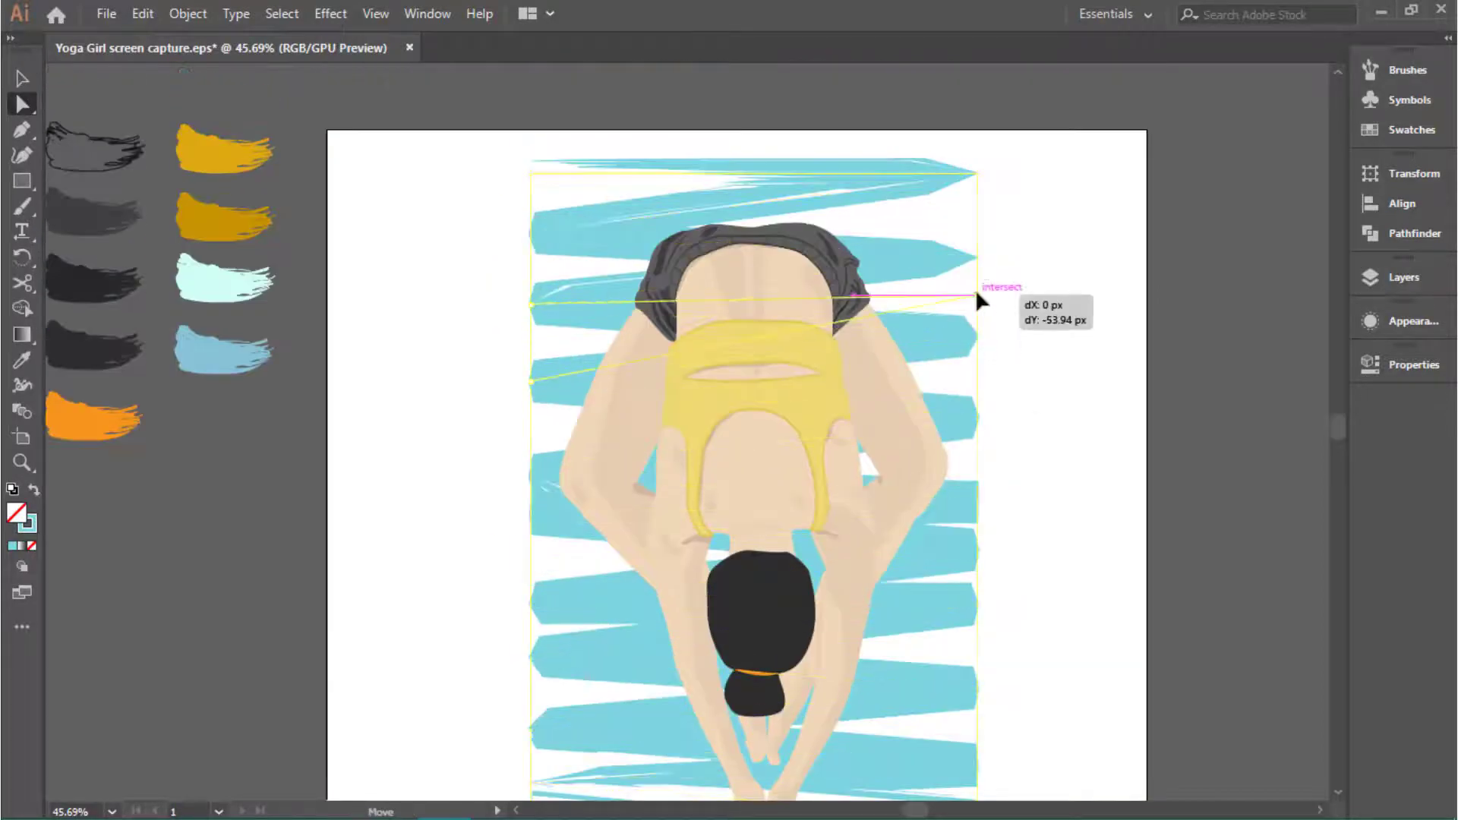
pyautogui.moveTo(532, 381); pyautogui.dragTo(531, 345)
pyautogui.moveTo(977, 531); pyautogui.dragTo(977, 429)
pyautogui.moveTo(531, 477)
pyautogui.mouseDown()
pyautogui.moveTo(521, 442)
pyautogui.moveTo(537, 397)
pyautogui.mouseUp()
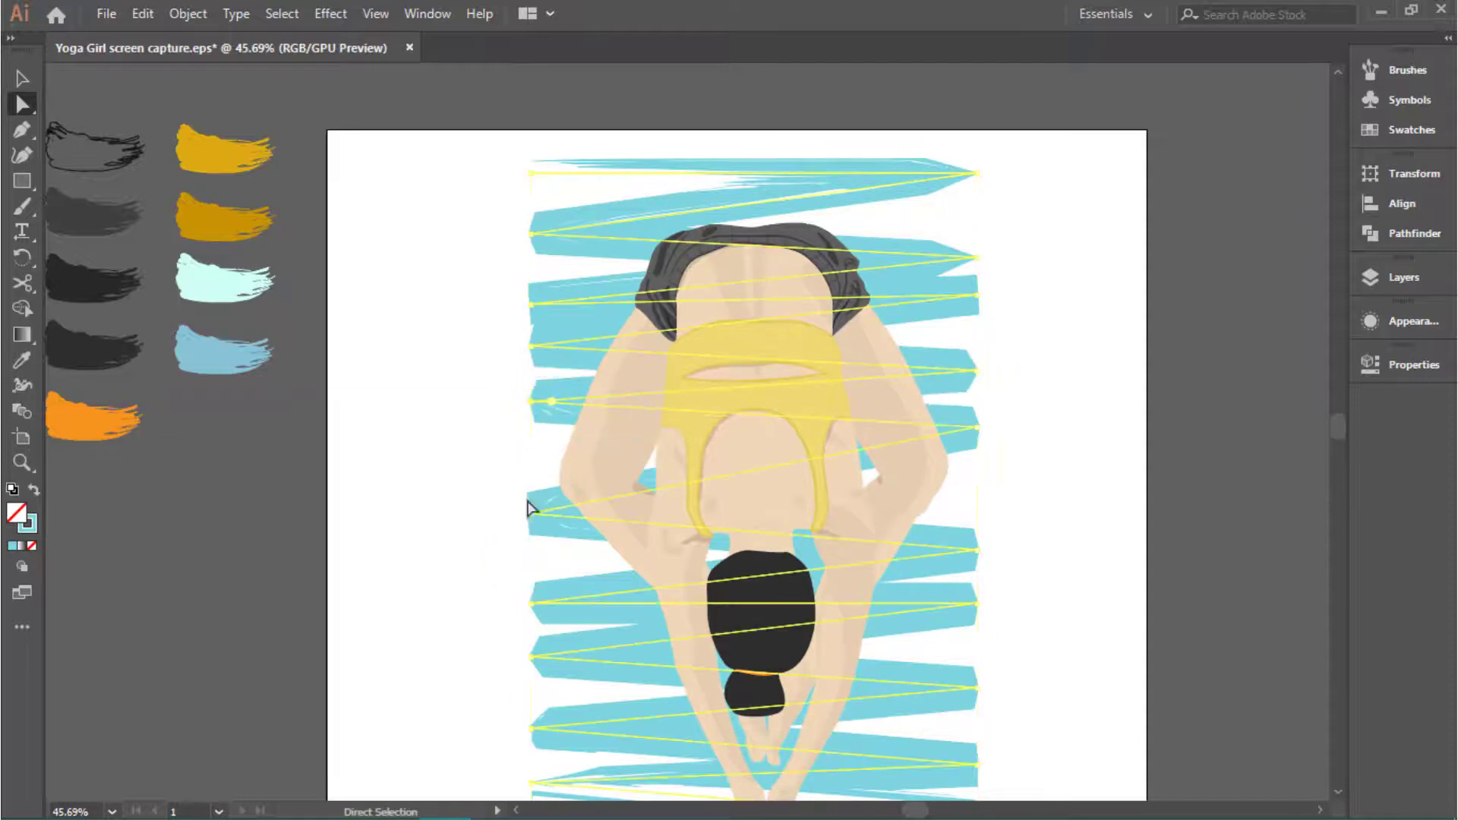
pyautogui.moveTo(531, 515); pyautogui.dragTo(532, 465)
pyautogui.moveTo(976, 550); pyautogui.dragTo(976, 486)
pyautogui.moveTo(531, 602); pyautogui.dragTo(532, 530)
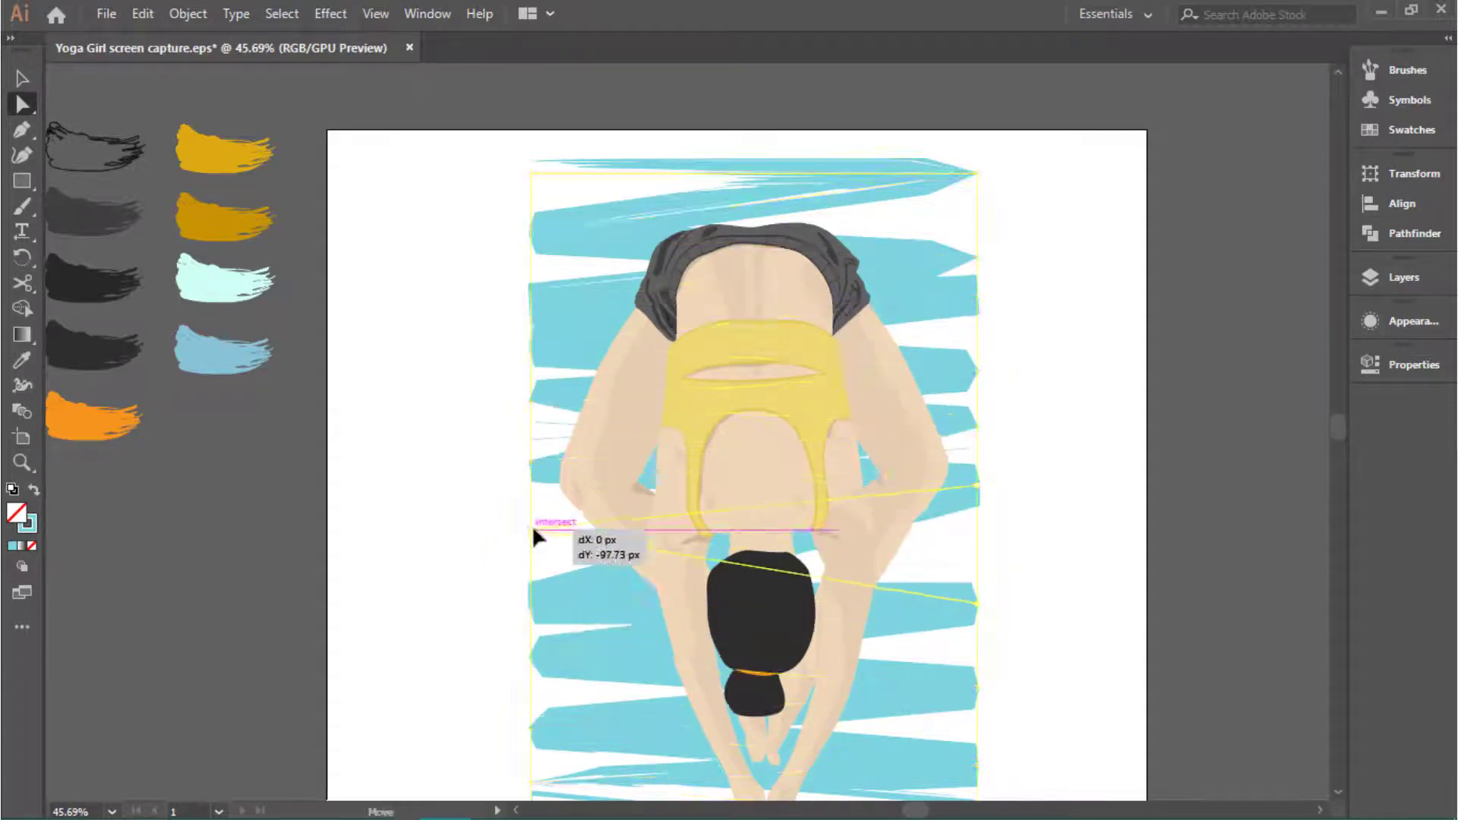
pyautogui.moveTo(979, 605); pyautogui.dragTo(978, 556)
pyautogui.moveTo(531, 655); pyautogui.dragTo(531, 593)
pyautogui.moveTo(977, 687); pyautogui.dragTo(977, 621)
pyautogui.moveTo(531, 727); pyautogui.dragTo(531, 651)
# Step: Raise the remaining lower zigzag bends further down the path
pyautogui.scroll(-3, 881, 630)
pyautogui.moveTo(977, 659); pyautogui.dragTo(978, 592)
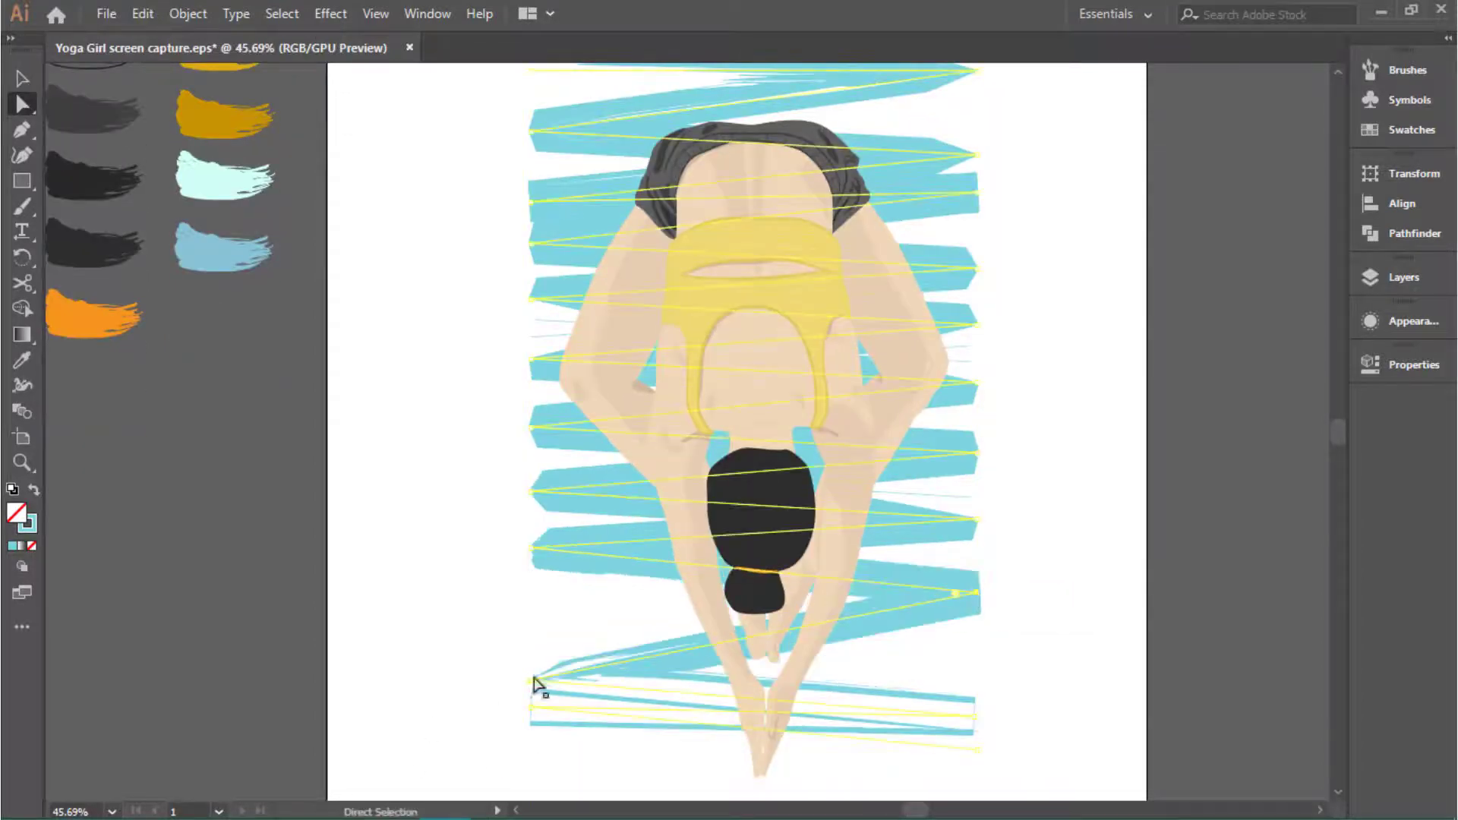
pyautogui.moveTo(534, 680); pyautogui.dragTo(535, 602)
pyautogui.moveTo(976, 716); pyautogui.dragTo(976, 657)
pyautogui.scroll(-3, 964, 673)
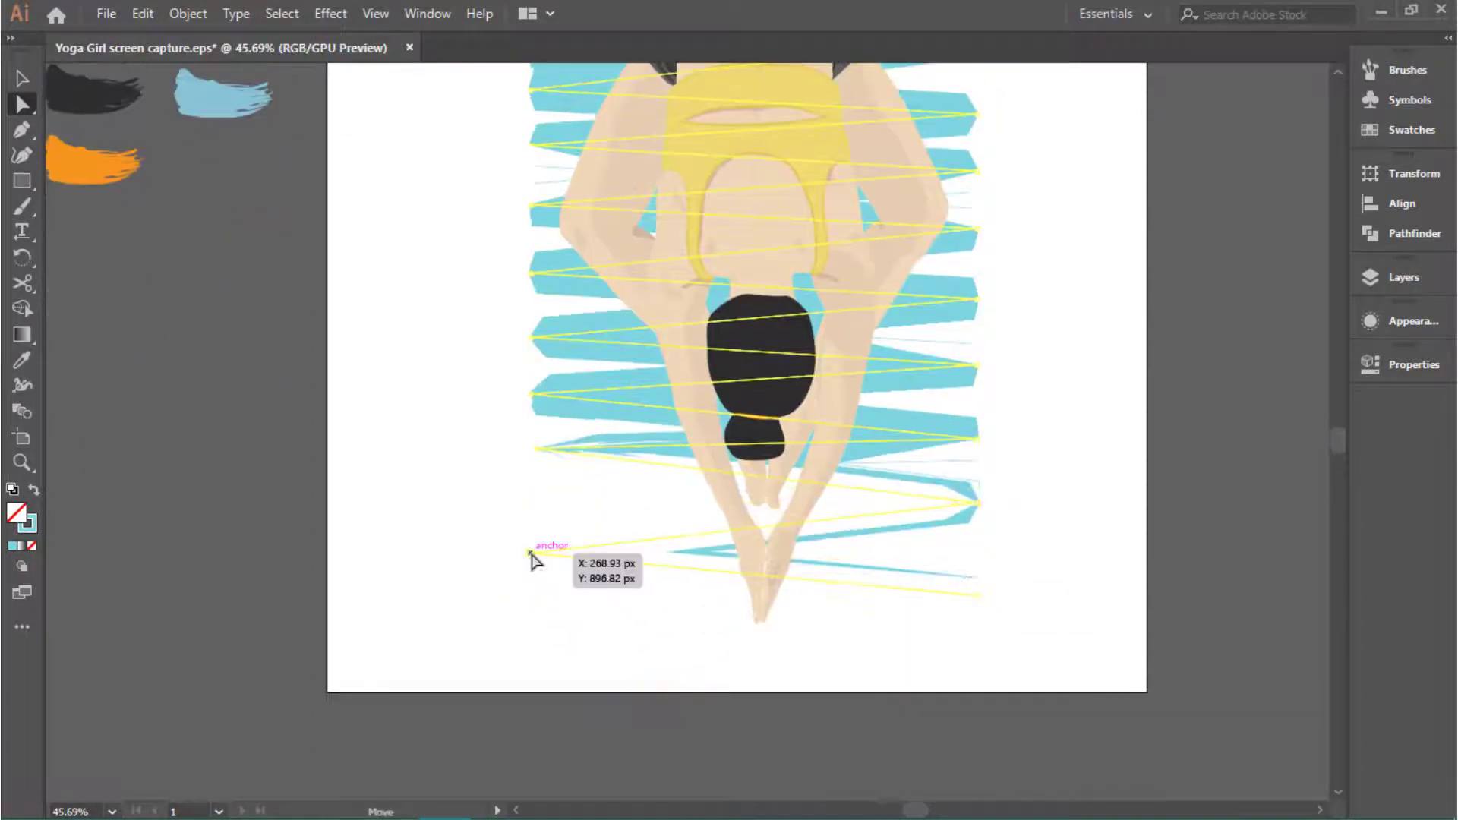
pyautogui.moveTo(530, 556); pyautogui.dragTo(530, 483)
pyautogui.moveTo(980, 608); pyautogui.dragTo(978, 532)
# Step: Extend the zigzag with five more alternating points down to the bottom
pyautogui.press('p')
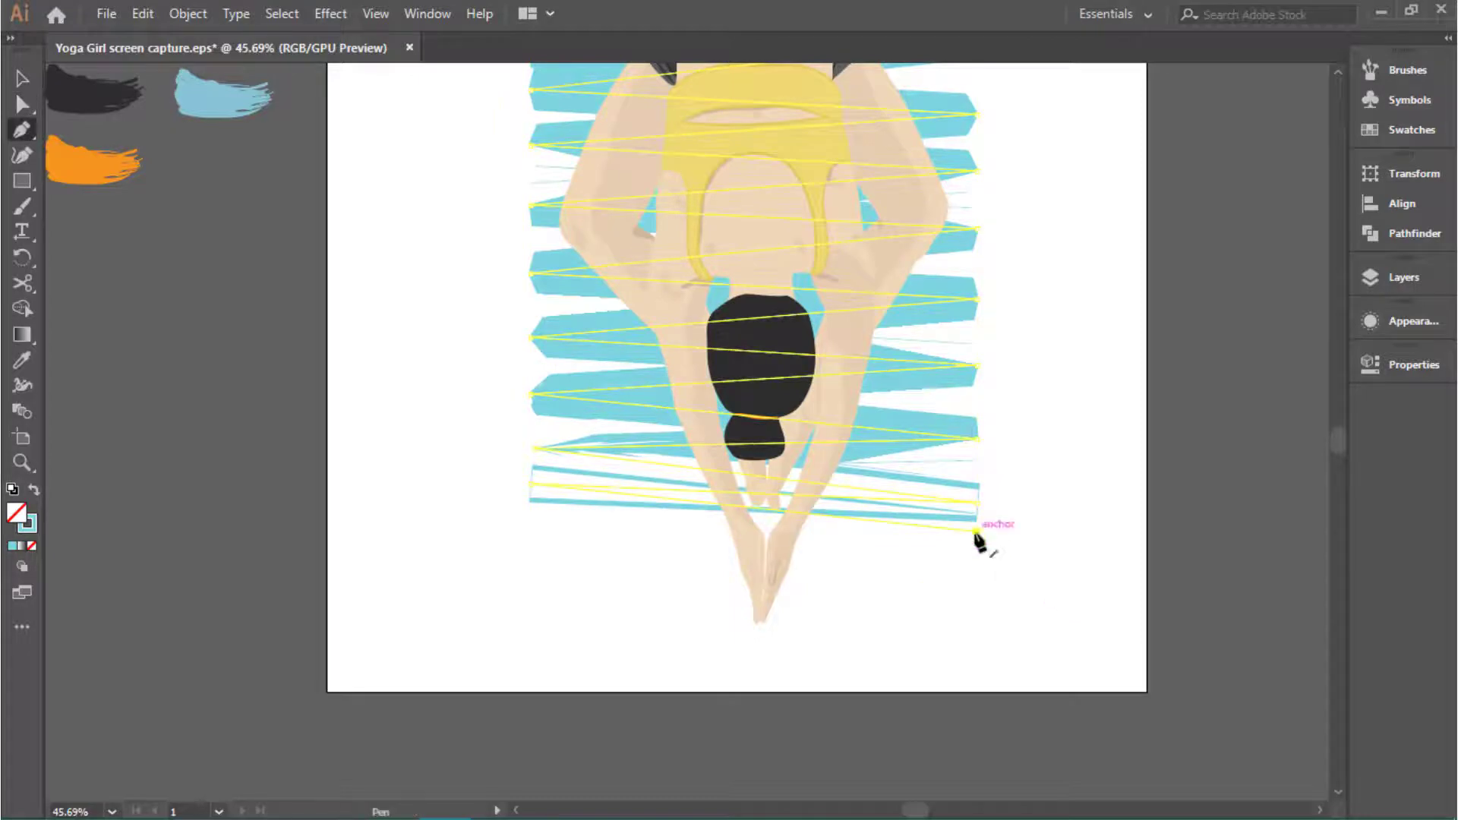
pyautogui.click(543, 577)
pyautogui.click(973, 610)
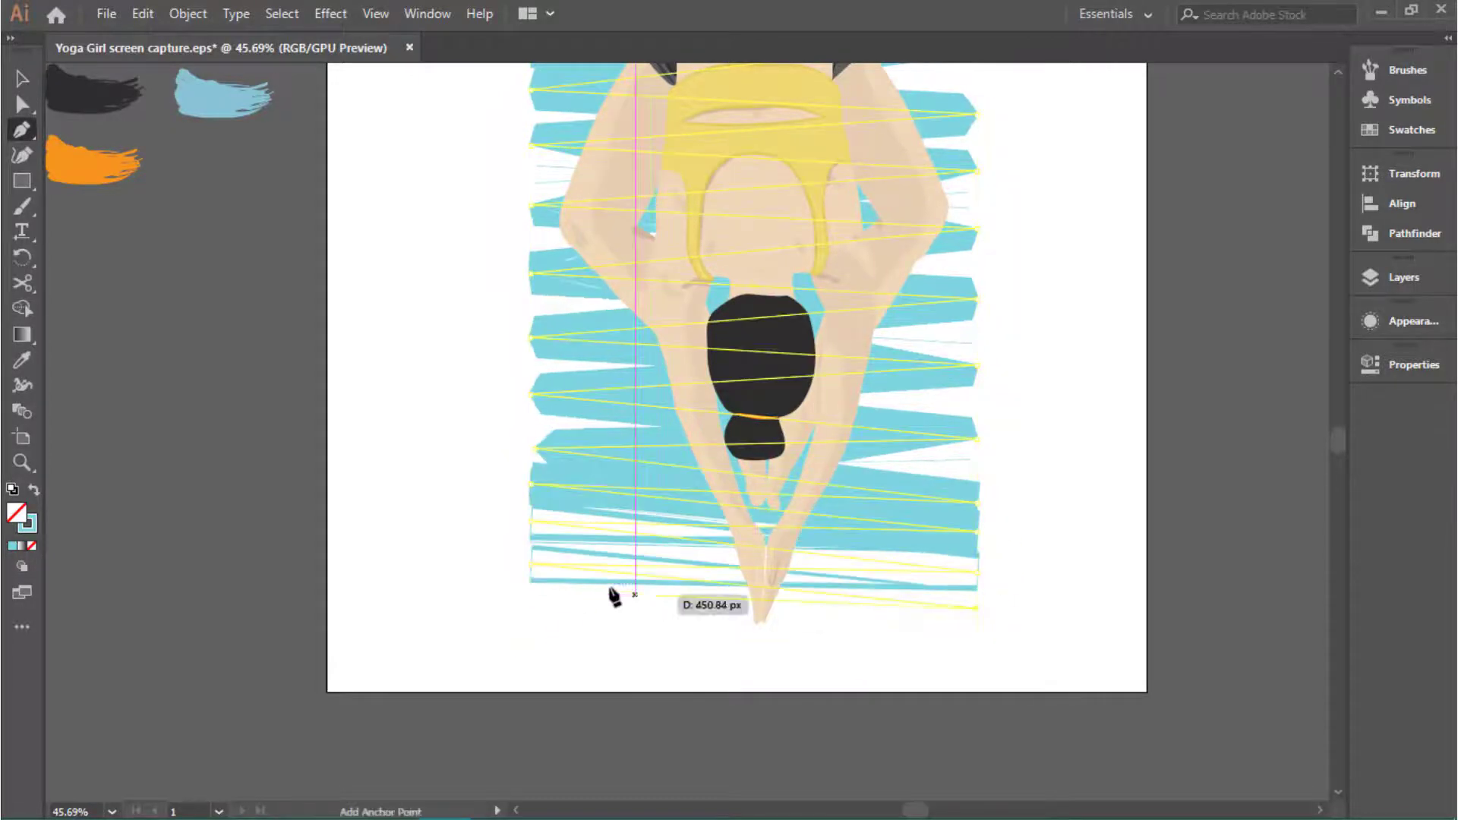
pyautogui.click(534, 602)
pyautogui.click(972, 644)
pyautogui.click(536, 661)
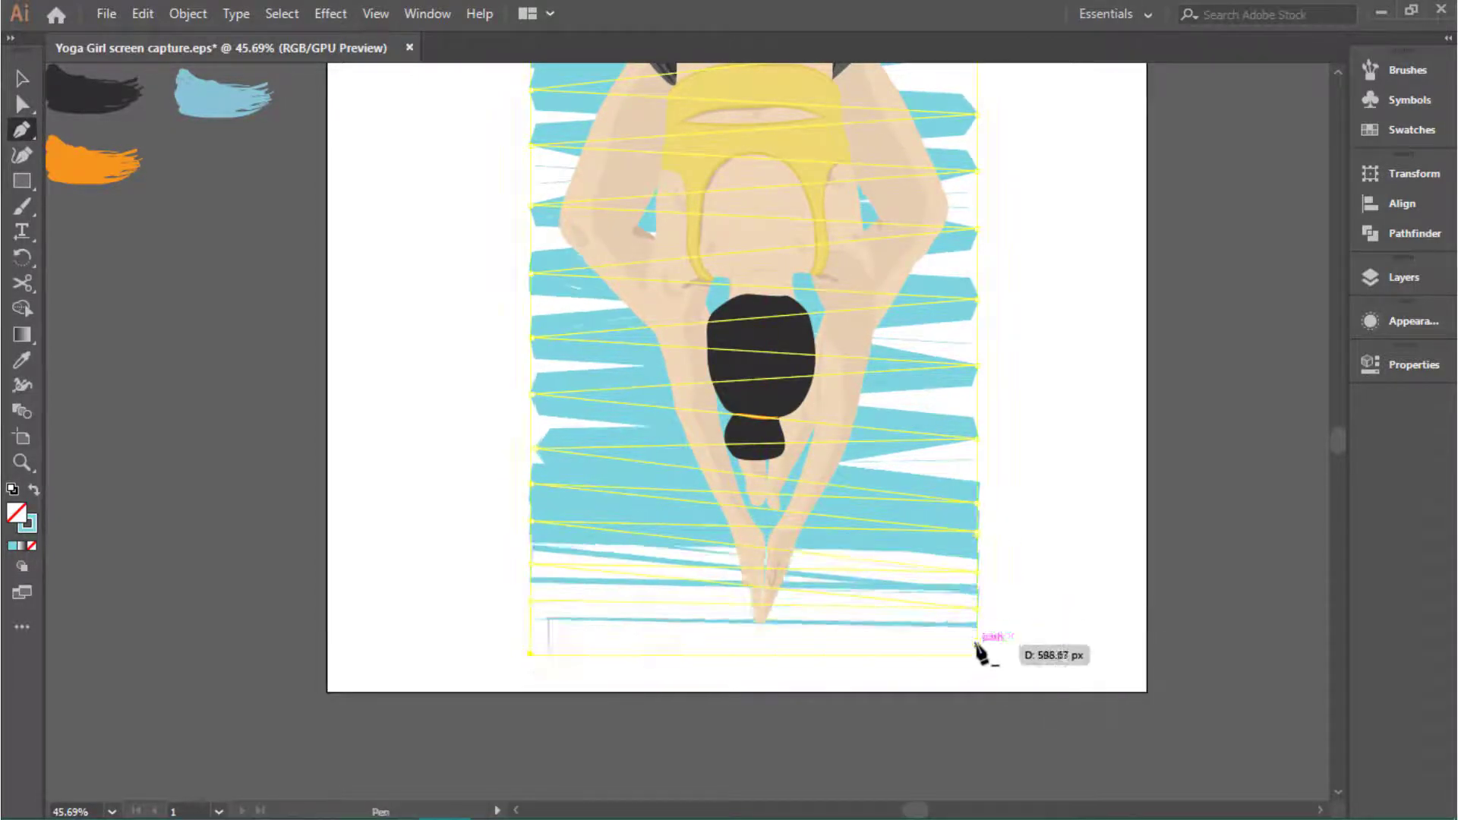
pyautogui.scroll(-2, 748, 695)
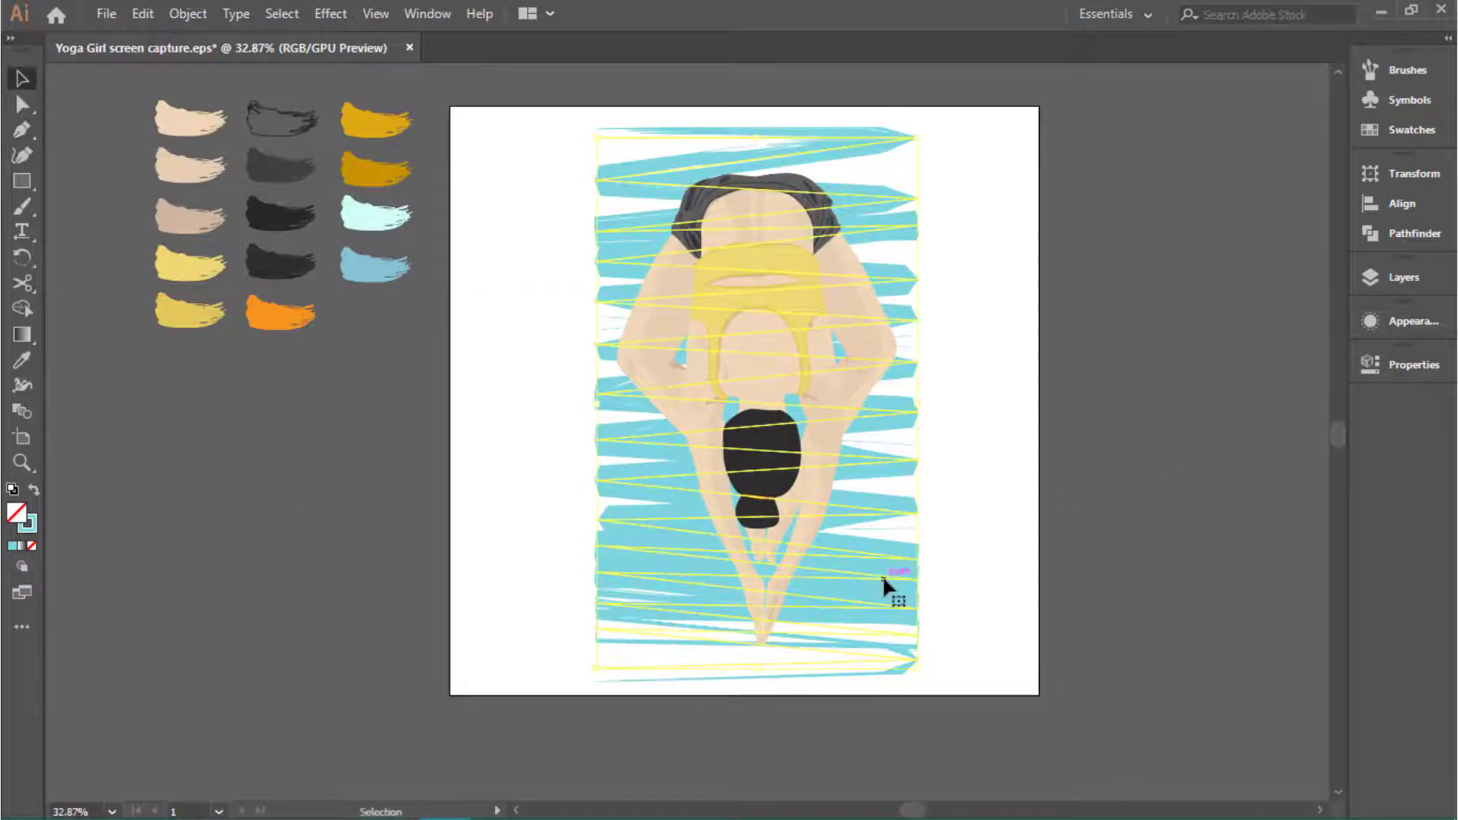
# Step: Recolour the zigzag with the mustard swatch and set its fill to None
pyautogui.press('i')
pyautogui.click(374, 125)
pyautogui.click(17, 520)
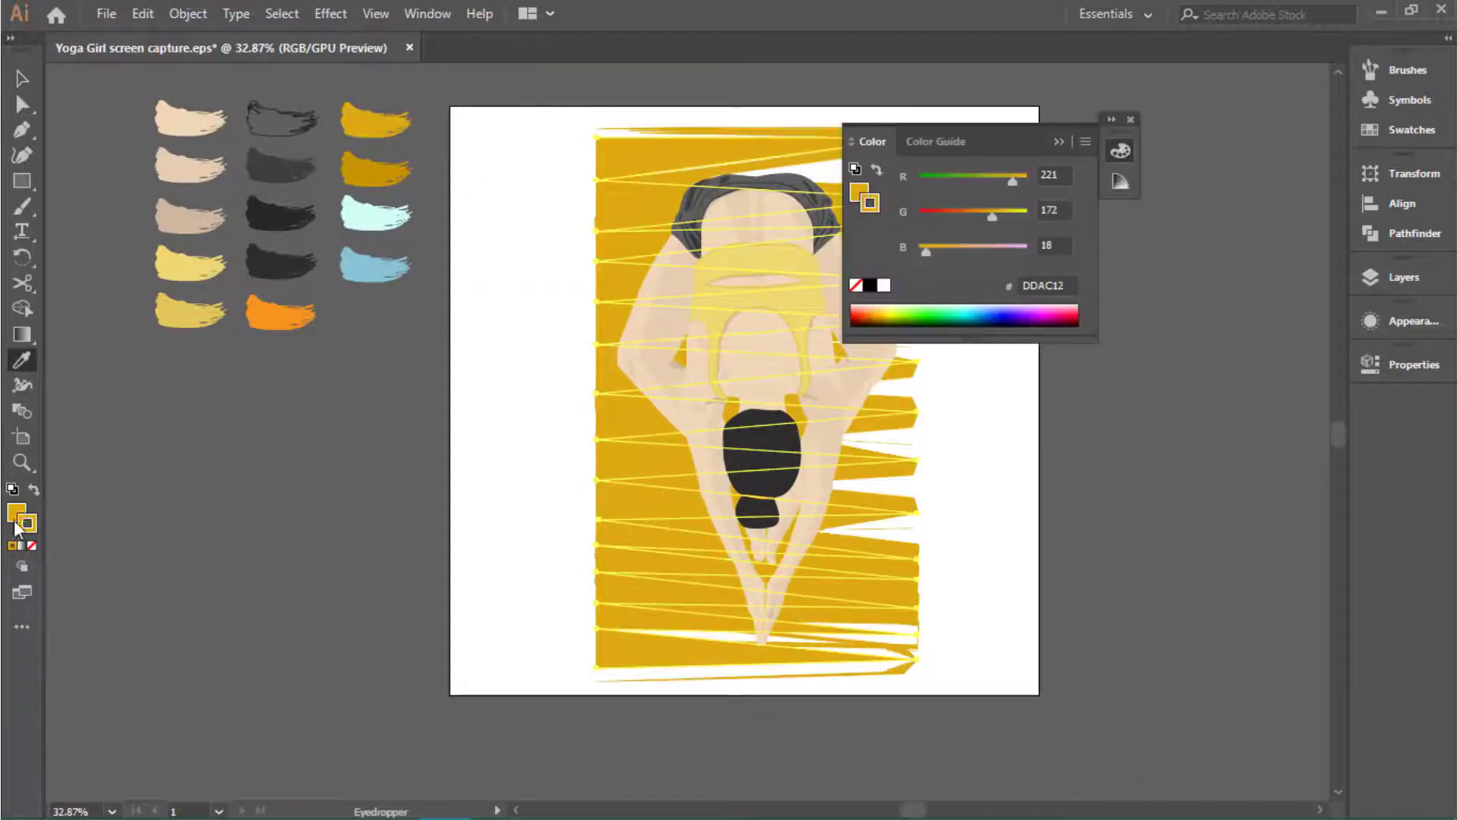
pyautogui.click(31, 545)
pyautogui.click(1130, 120)
pyautogui.hotkey('ctrl', 'shift', 'a')
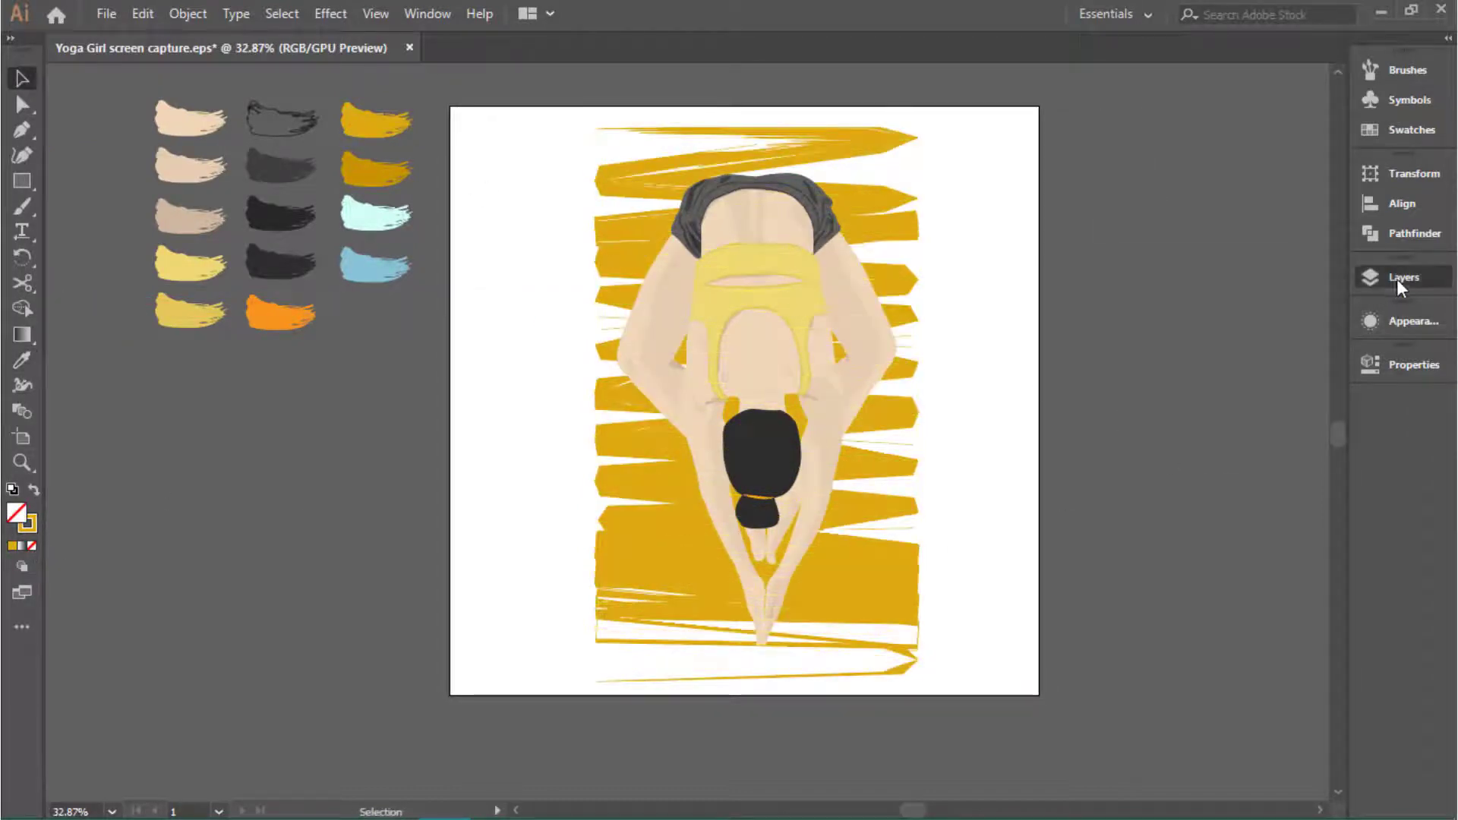
# Step: Draw an artboard-sized rectangle filled with the pale cyan swatch
pyautogui.click(1404, 278)
pyautogui.press('m')
pyautogui.moveTo(452, 108); pyautogui.dragTo(1039, 694)
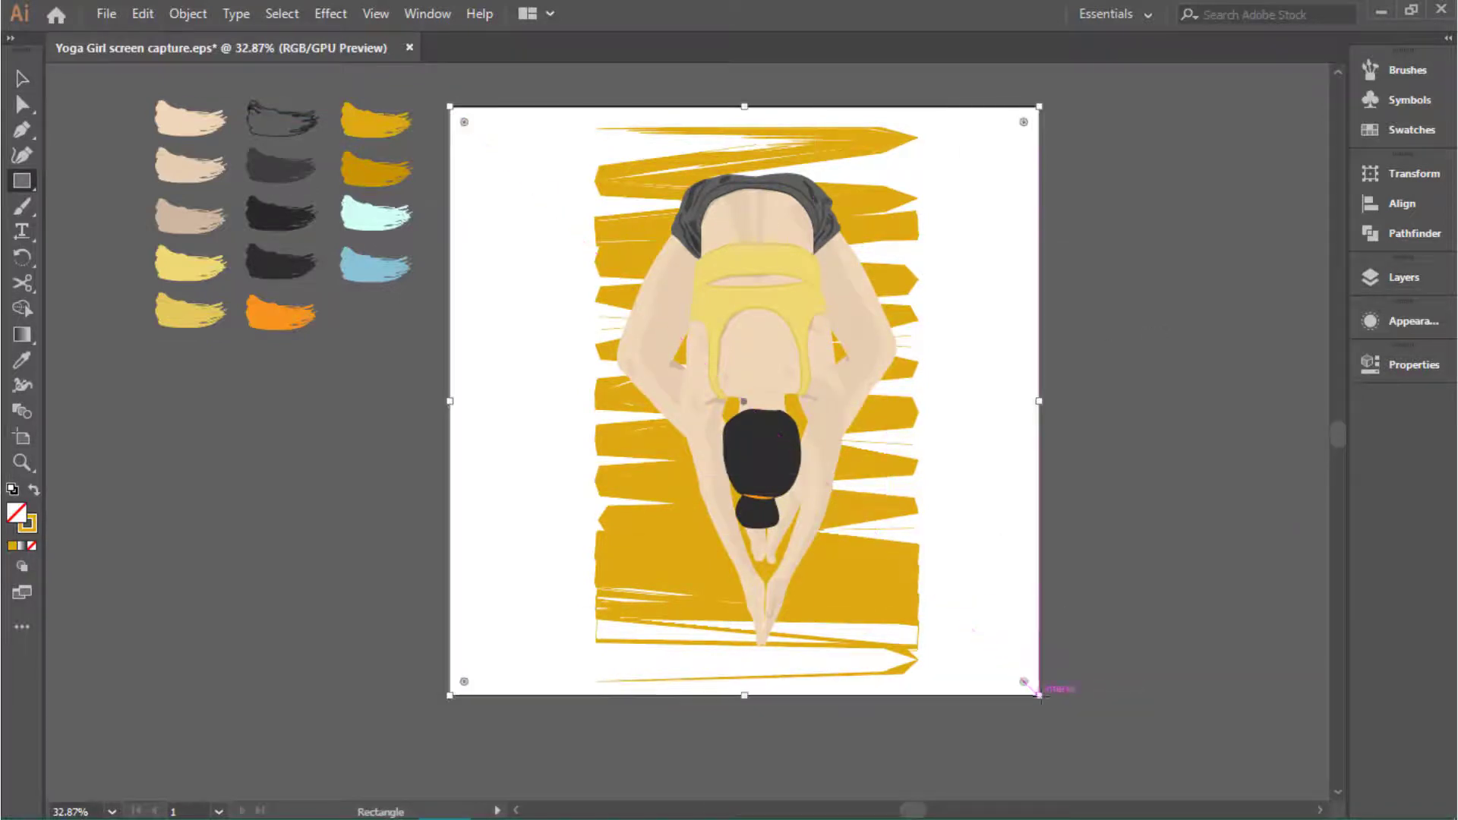
pyautogui.click(375, 218)
# Step: Draw the first wavy vertical Pen path down the cyan background
pyautogui.press('v')
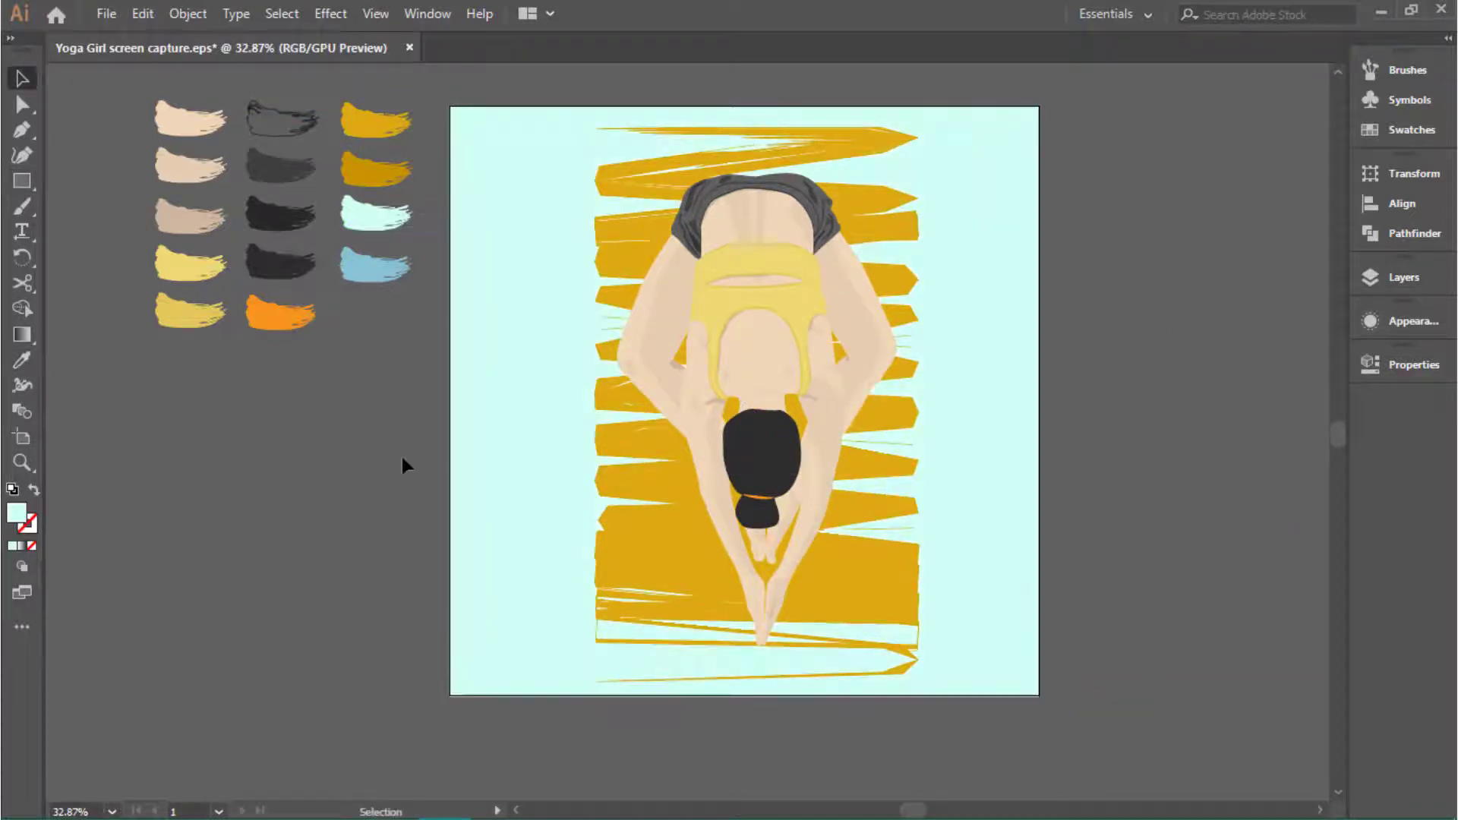
pyautogui.click(496, 424)
pyautogui.press('p')
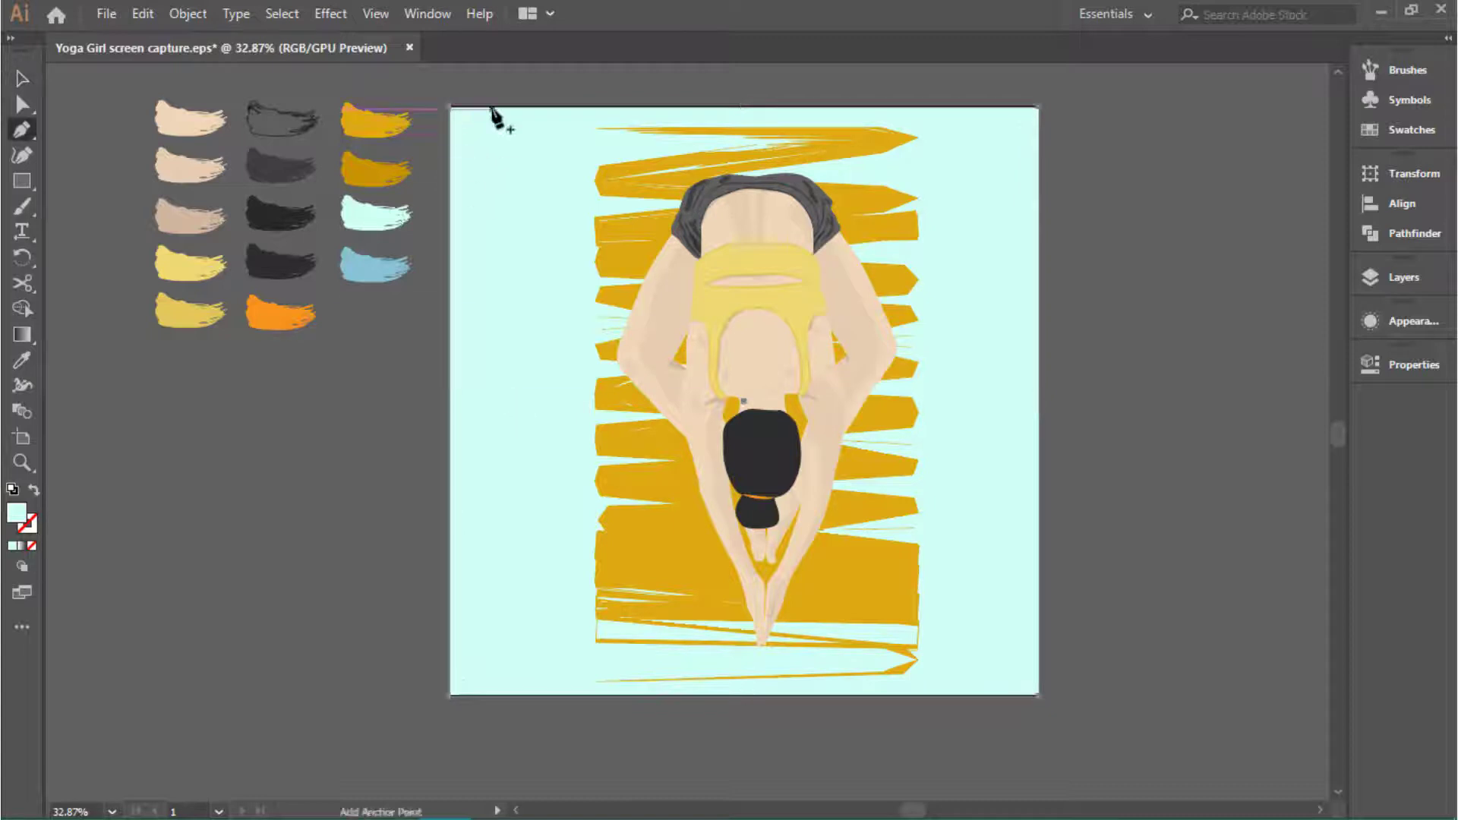
pyautogui.keyDown('ctrl'); pyautogui.click(404, 357); pyautogui.keyUp('ctrl')
pyautogui.click(488, 114)
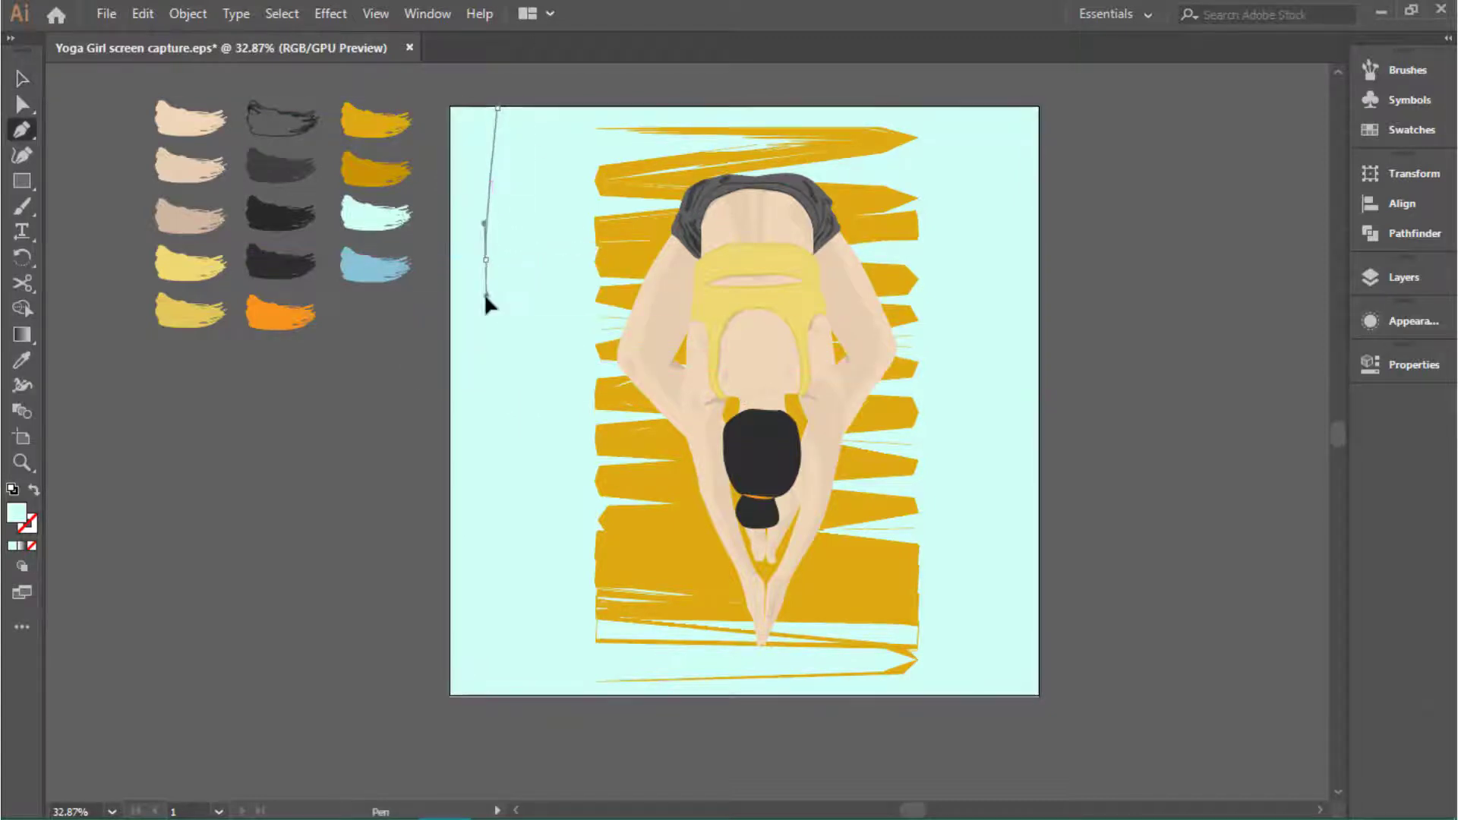
pyautogui.scroll(-1, 490, 607)
pyautogui.click(551, 643)
# Step: Add more wavy vertical lines running from the artboard top to bottom
pyautogui.scroll(5, 538, 456)
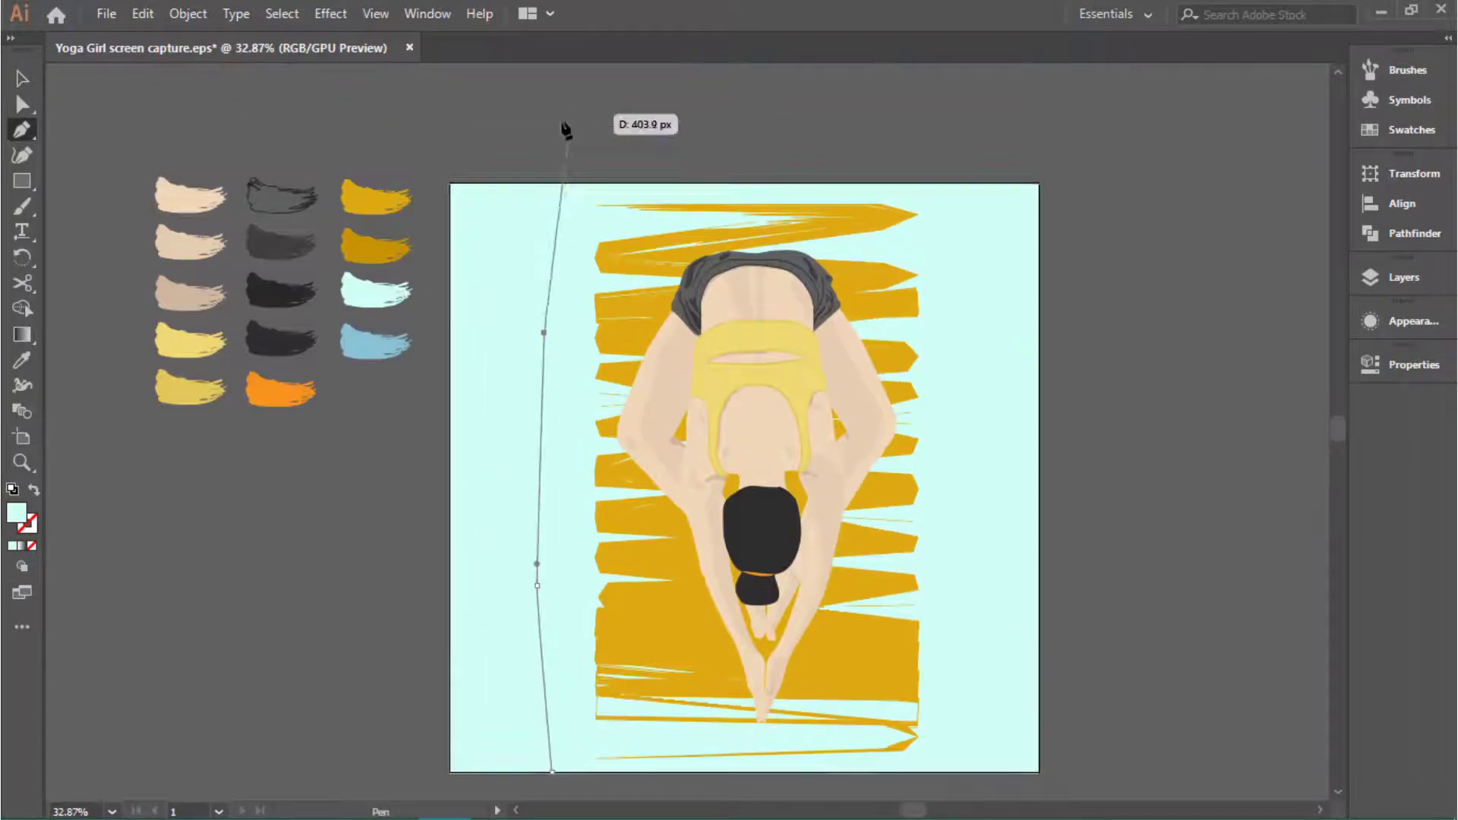
pyautogui.click(631, 183)
pyautogui.scroll(-1, 619, 770)
pyautogui.click(697, 746)
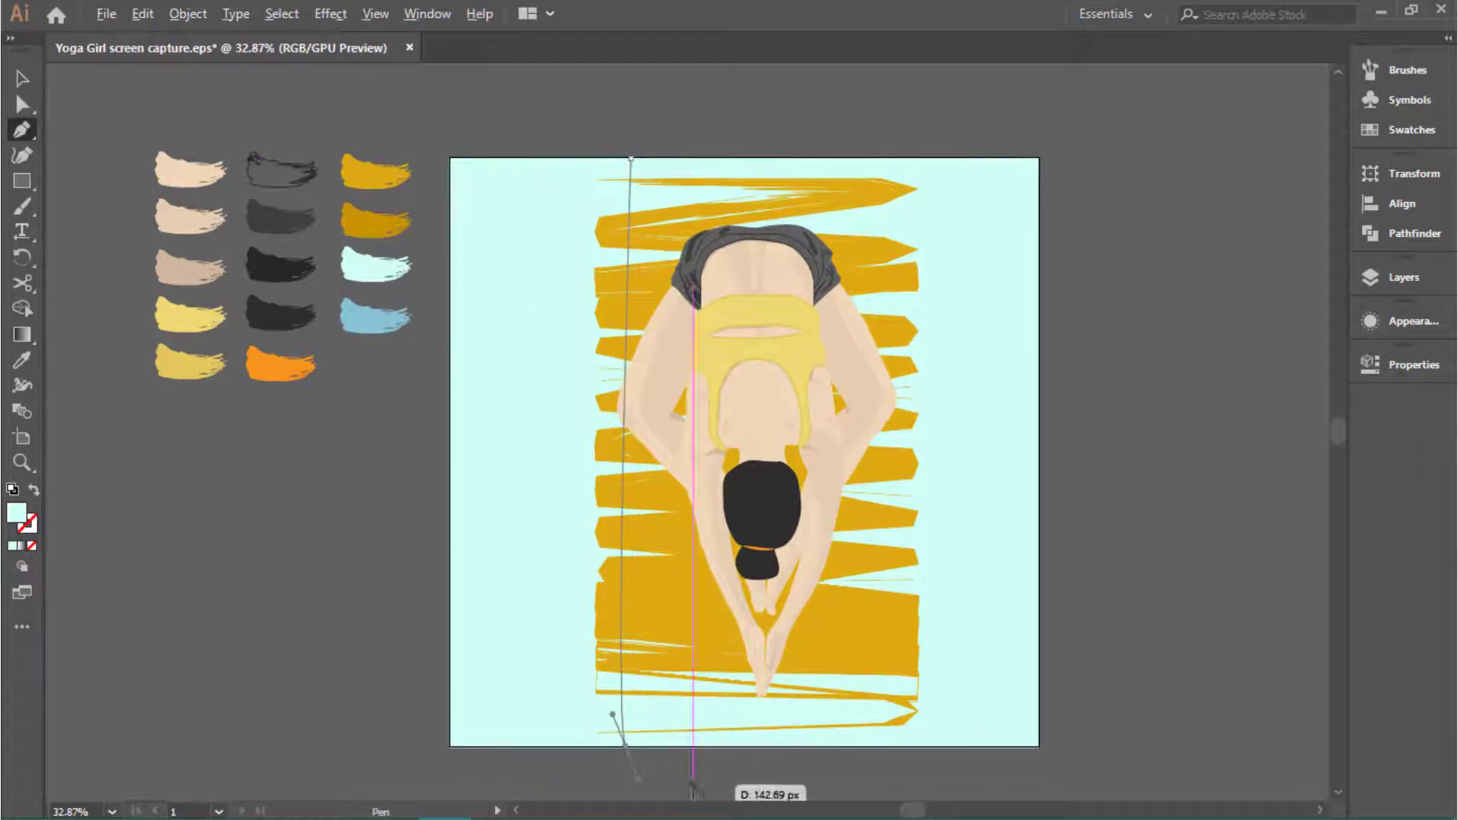
pyautogui.moveTo(749, 391); pyautogui.dragTo(717, 141)
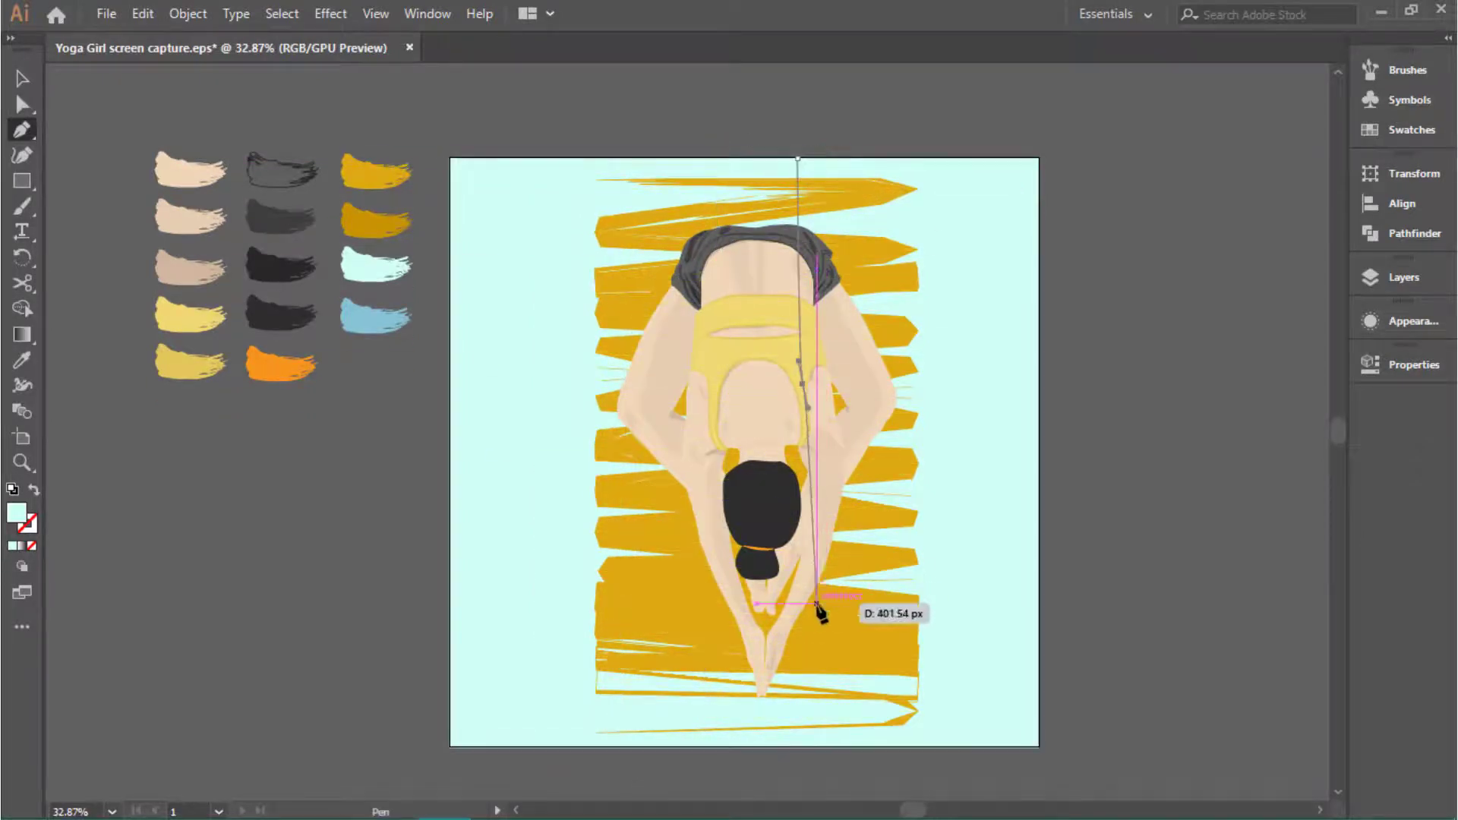
pyautogui.click(917, 746)
pyautogui.moveTo(896, 157); pyautogui.dragTo(972, 237)
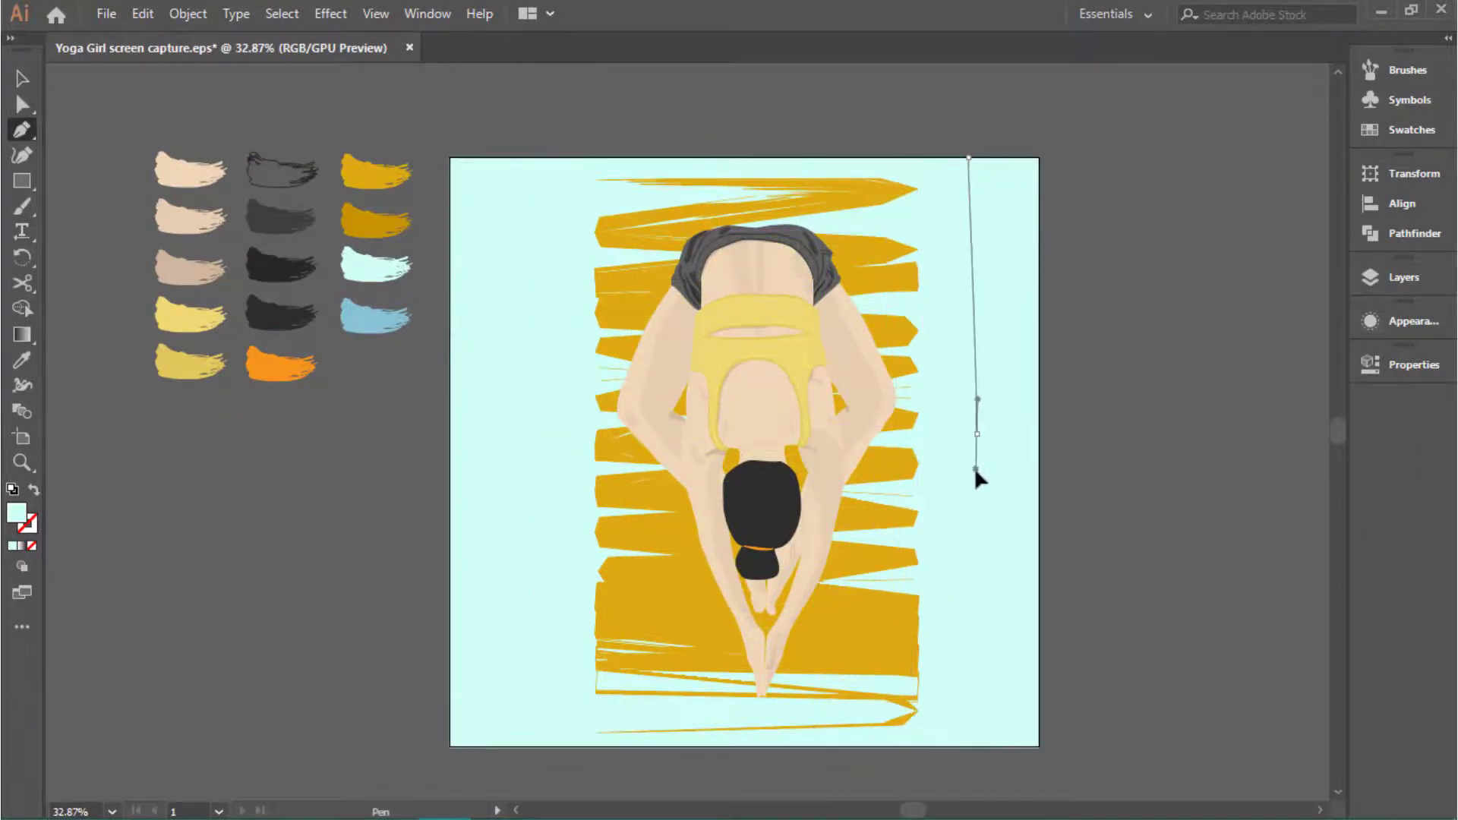
pyautogui.keyDown('ctrl'); pyautogui.click(486, 135); pyautogui.keyUp('ctrl')
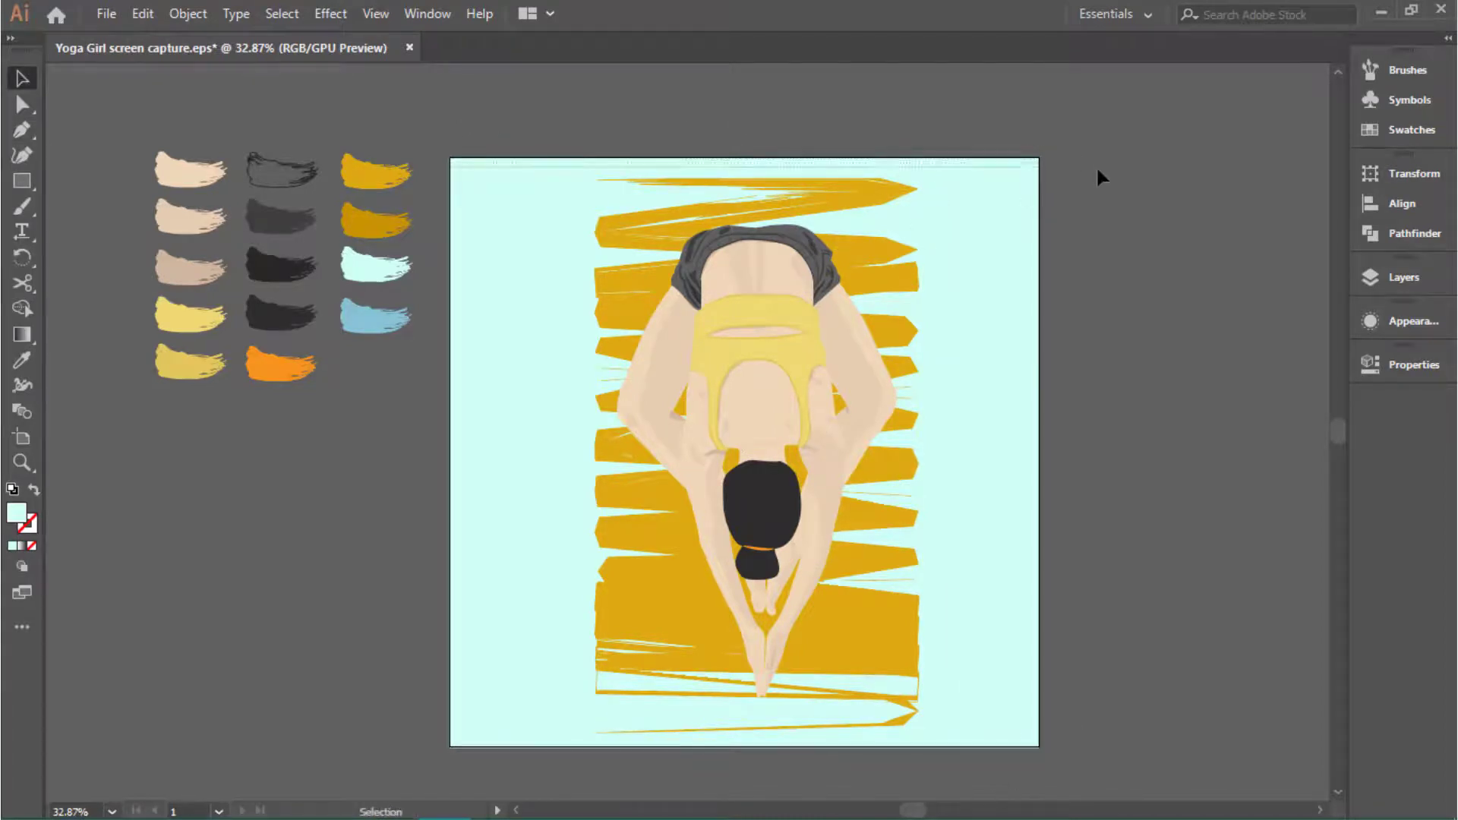
# Step: Give all the vertical lines the light blue swatch as stroke, then deselect
pyautogui.hotkey('ctrl', 'a')
pyautogui.press('i')
pyautogui.click(374, 265)
pyautogui.press('F6')
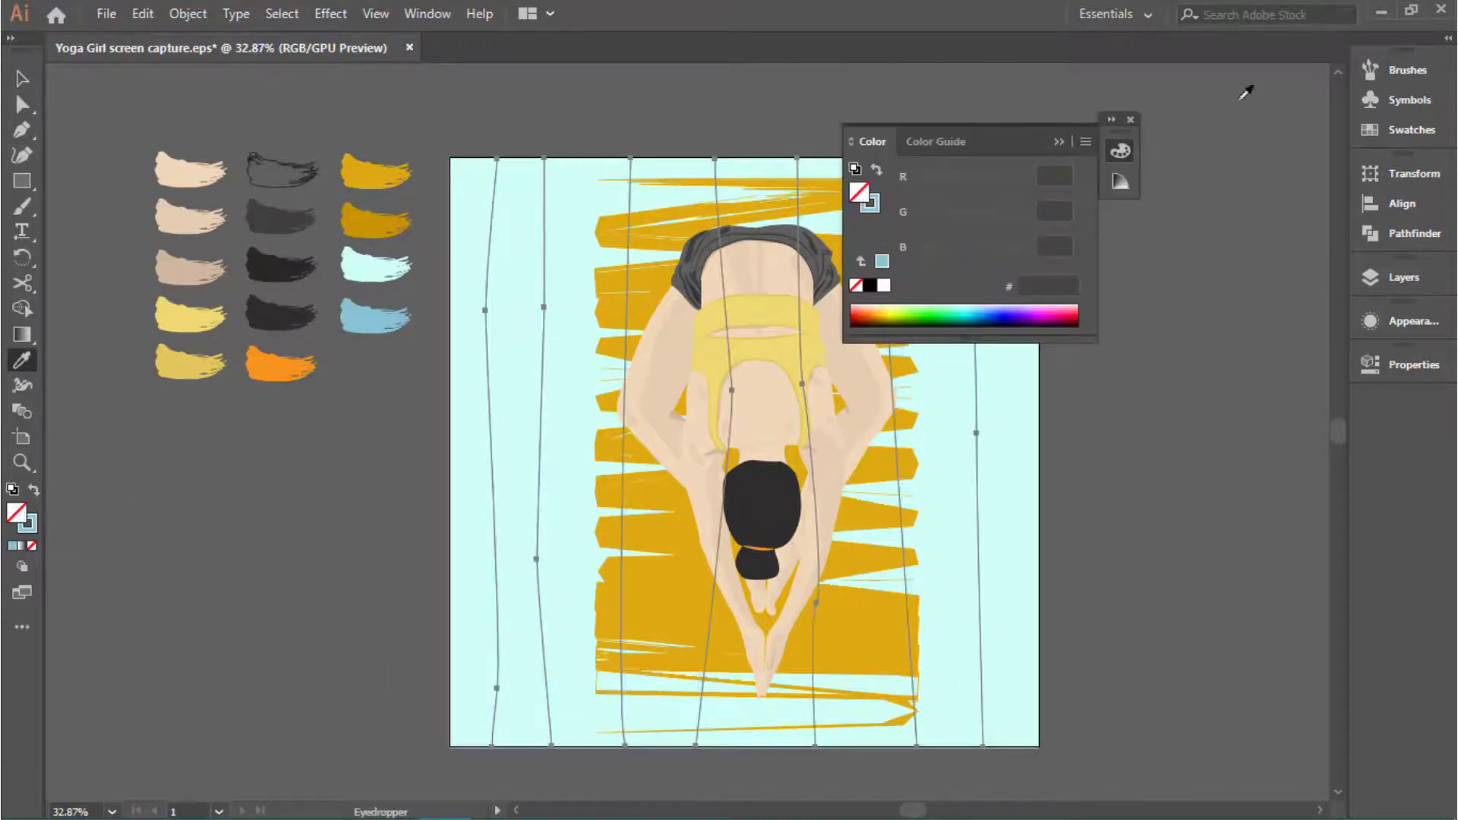
pyautogui.click(1411, 365)
pyautogui.press('v')
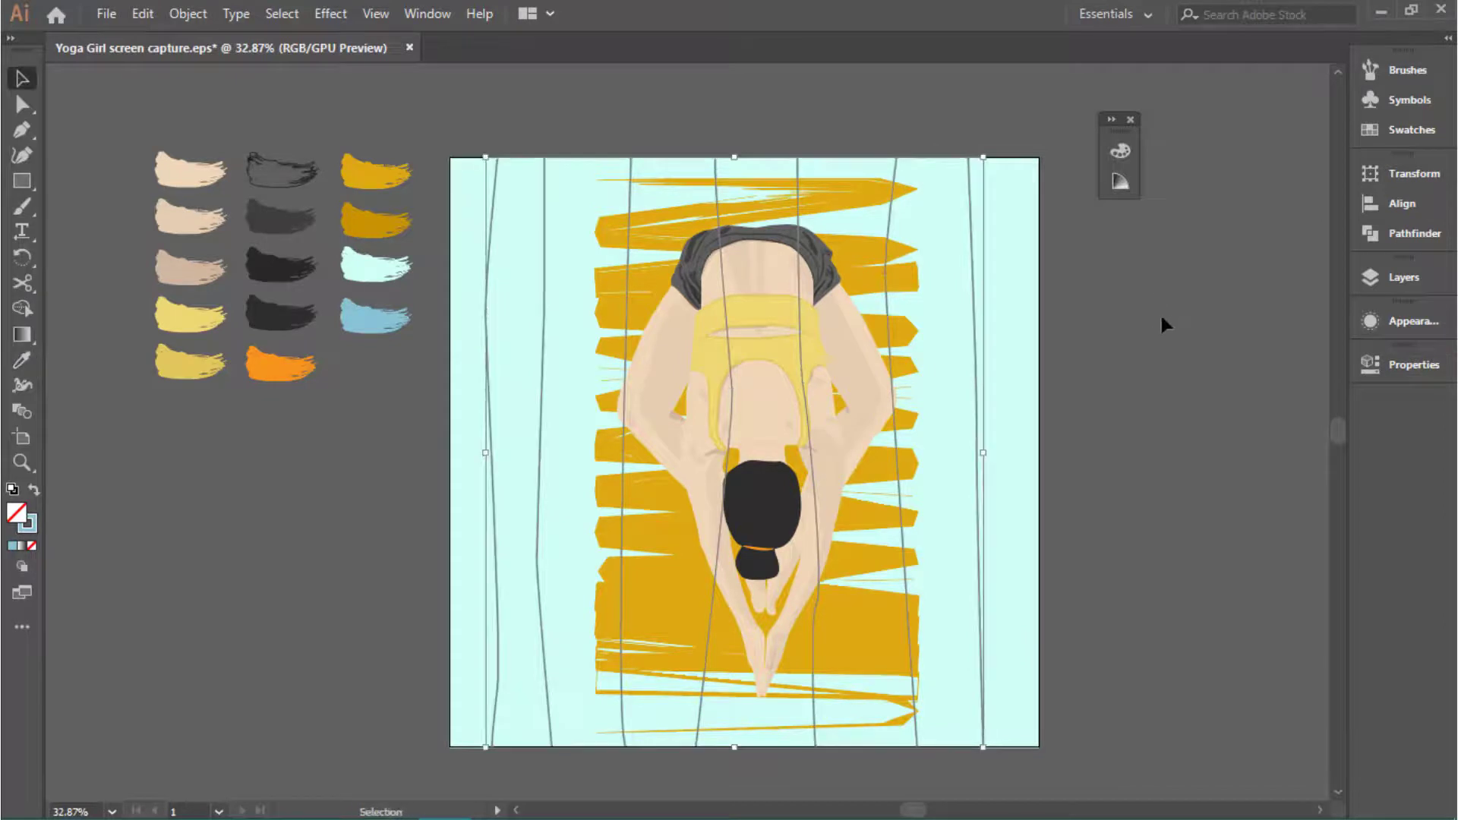
pyautogui.click(1162, 318)
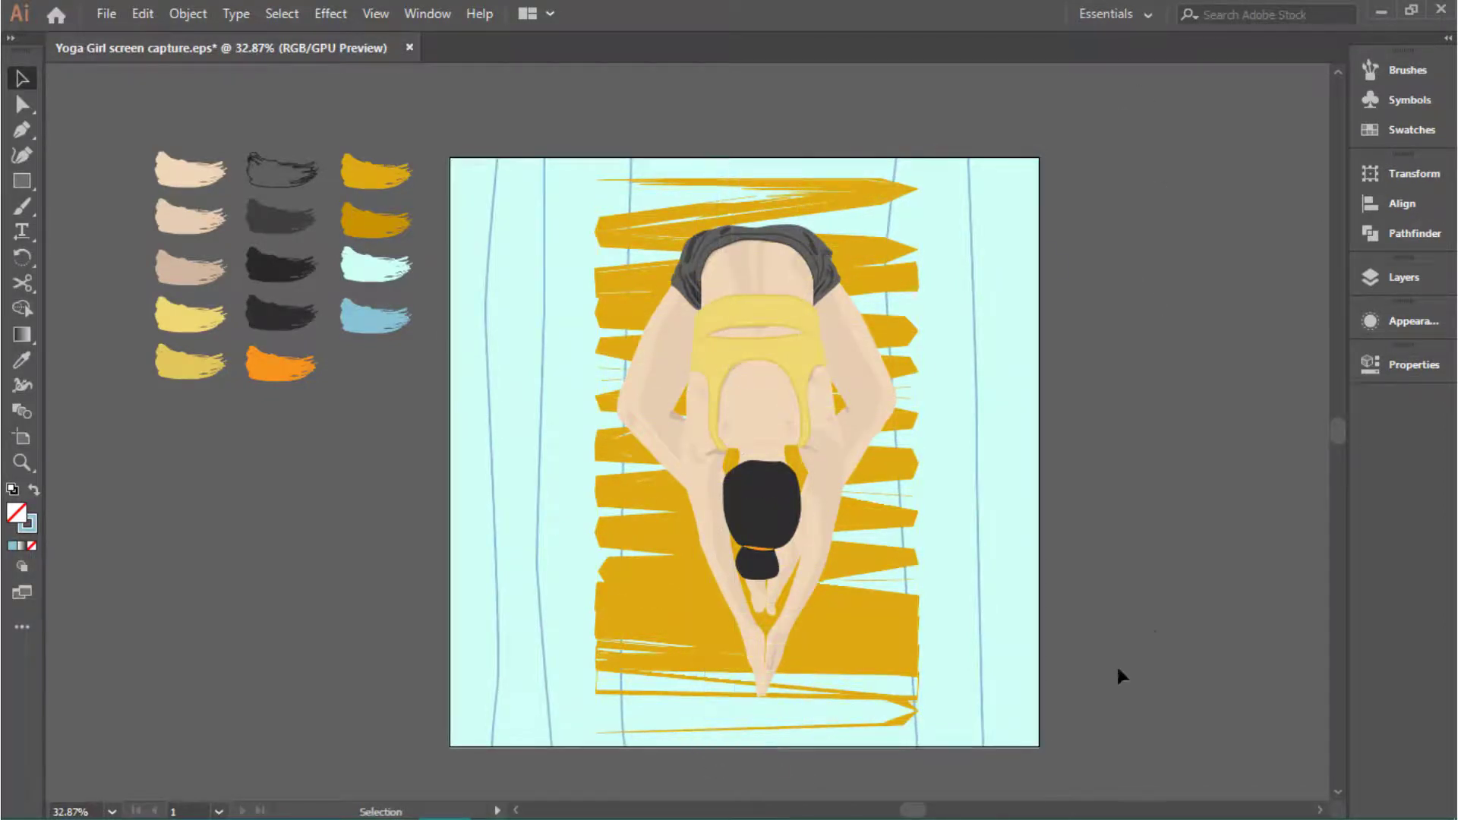
# Step: Delete two extra vertical lines
pyautogui.click(612, 707)
pyautogui.press('Delete')
pyautogui.click(919, 741)
pyautogui.press('Delete')
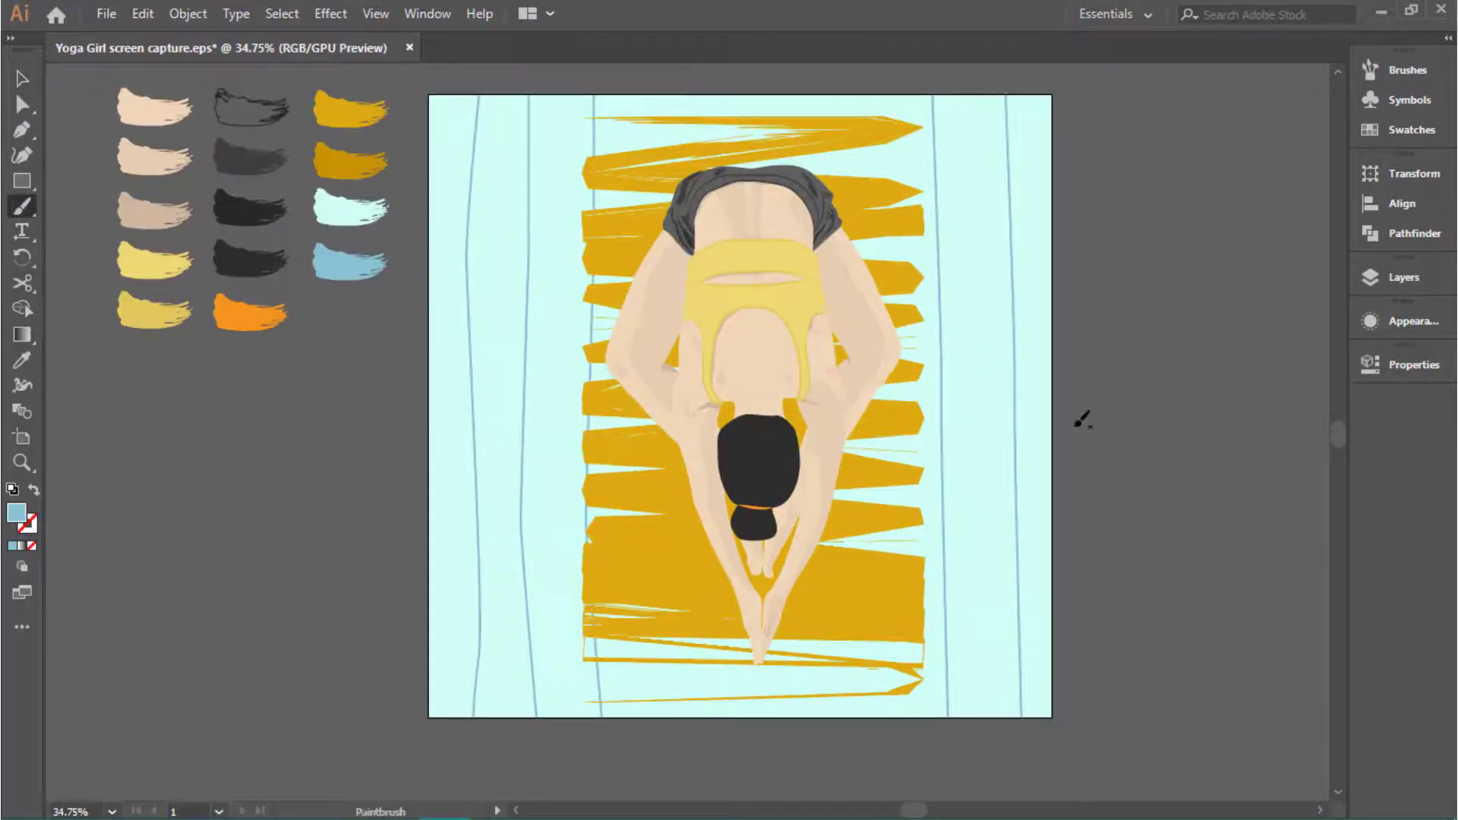
# Step: Dab small light blue Paintbrush speckles across the background around the mat
pyautogui.click(1408, 70)
pyautogui.keyDown('alt'); pyautogui.scroll(1, 462, 640); pyautogui.keyUp('alt')
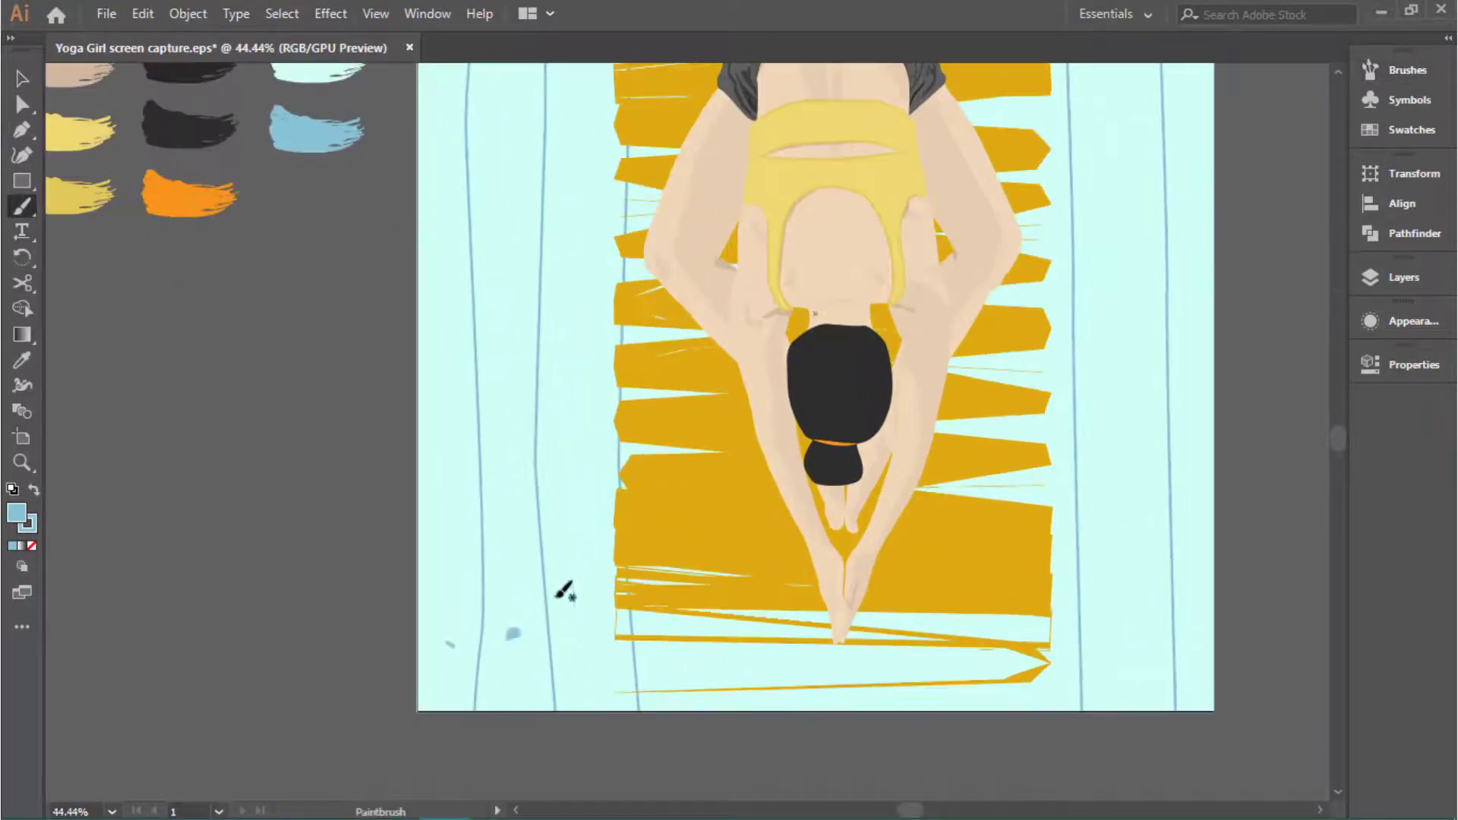
pyautogui.scroll(2, 521, 190)
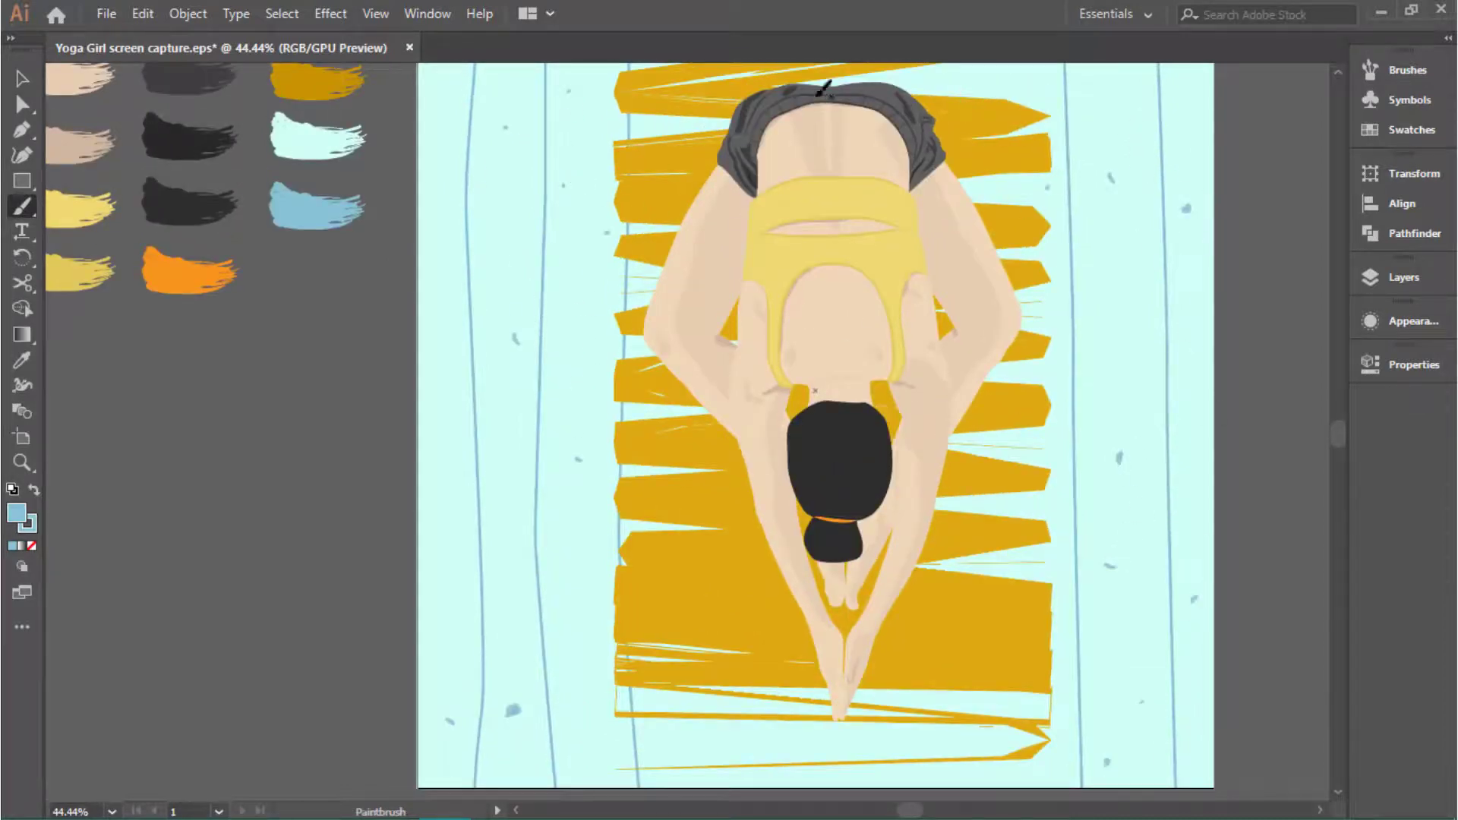
pyautogui.scroll(2, 824, 88)
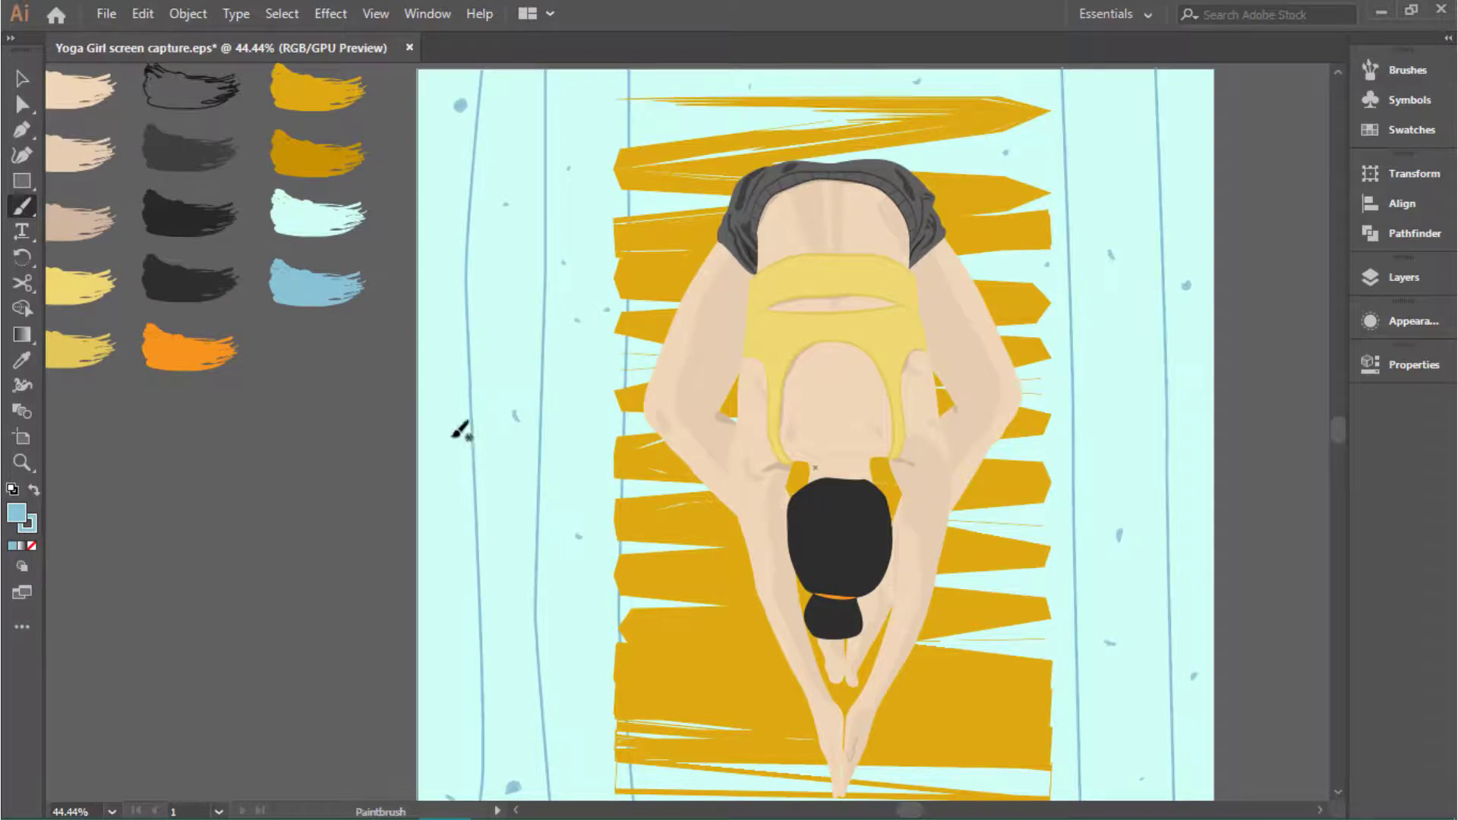
pyautogui.scroll(-2, 586, 462)
pyautogui.keyDown('alt'); pyautogui.scroll(-1, 904, 667); pyautogui.keyUp('alt')
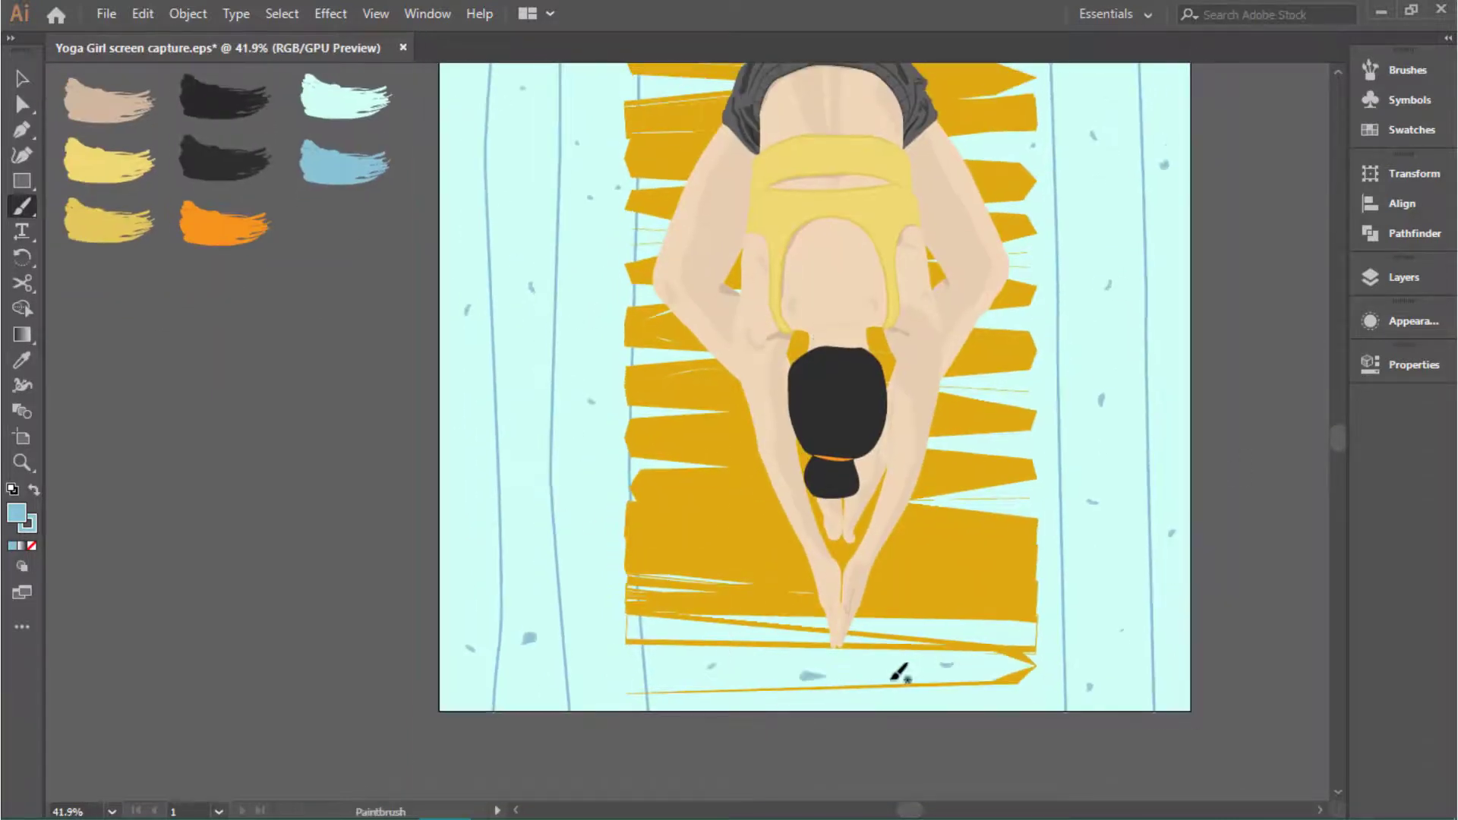
pyautogui.scroll(1, 995, 196)
pyautogui.keyDown('alt'); pyautogui.scroll(-1, 884, 439); pyautogui.keyUp('alt')
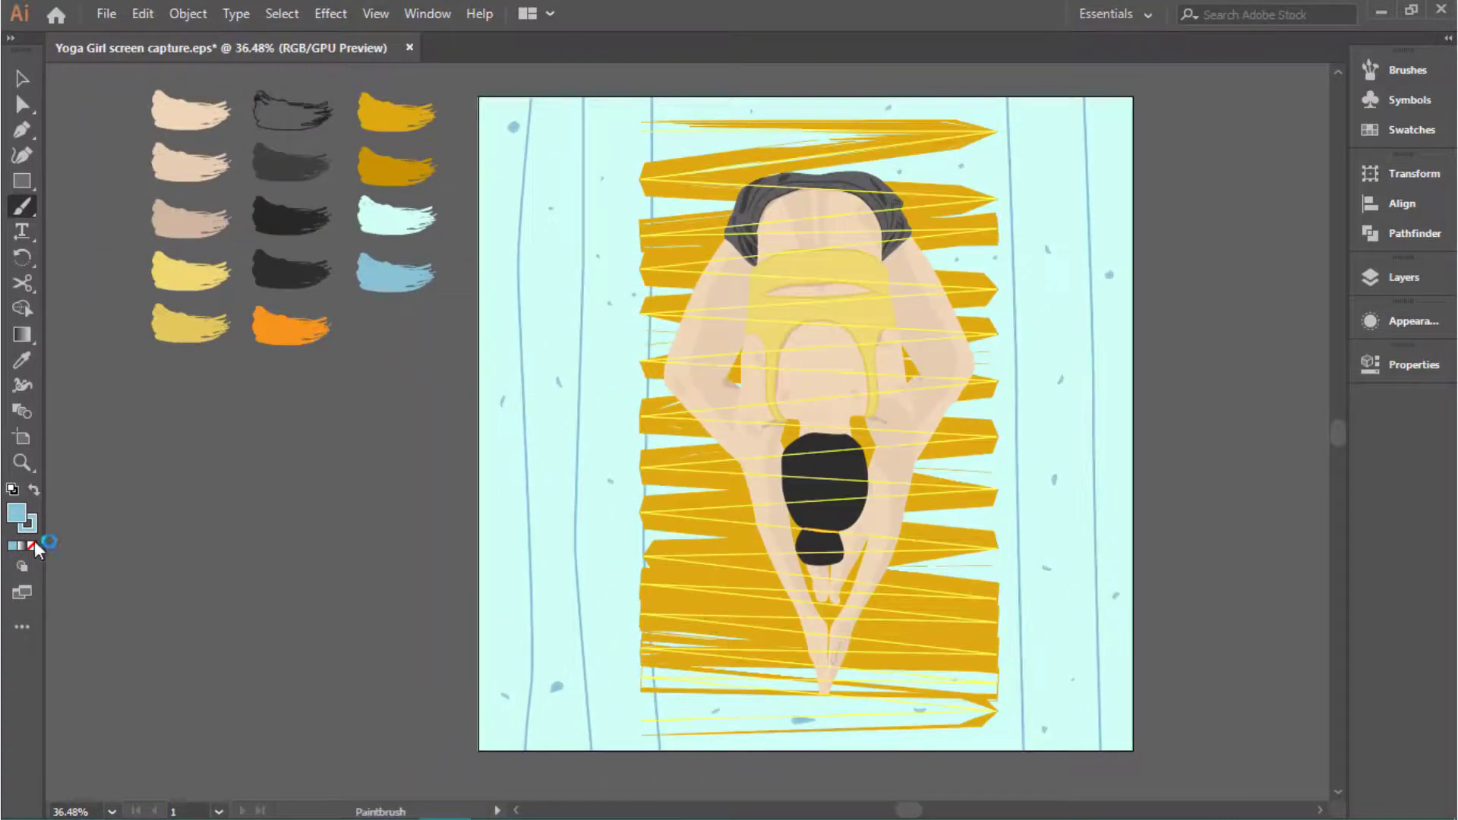
# Step: Set the fill to None and make Layer 7 the drawing layer
pyautogui.click(35, 550)
pyautogui.click(1128, 121)
pyautogui.keyDown('alt'); pyautogui.scroll(3, 808, 694); pyautogui.keyUp('alt')
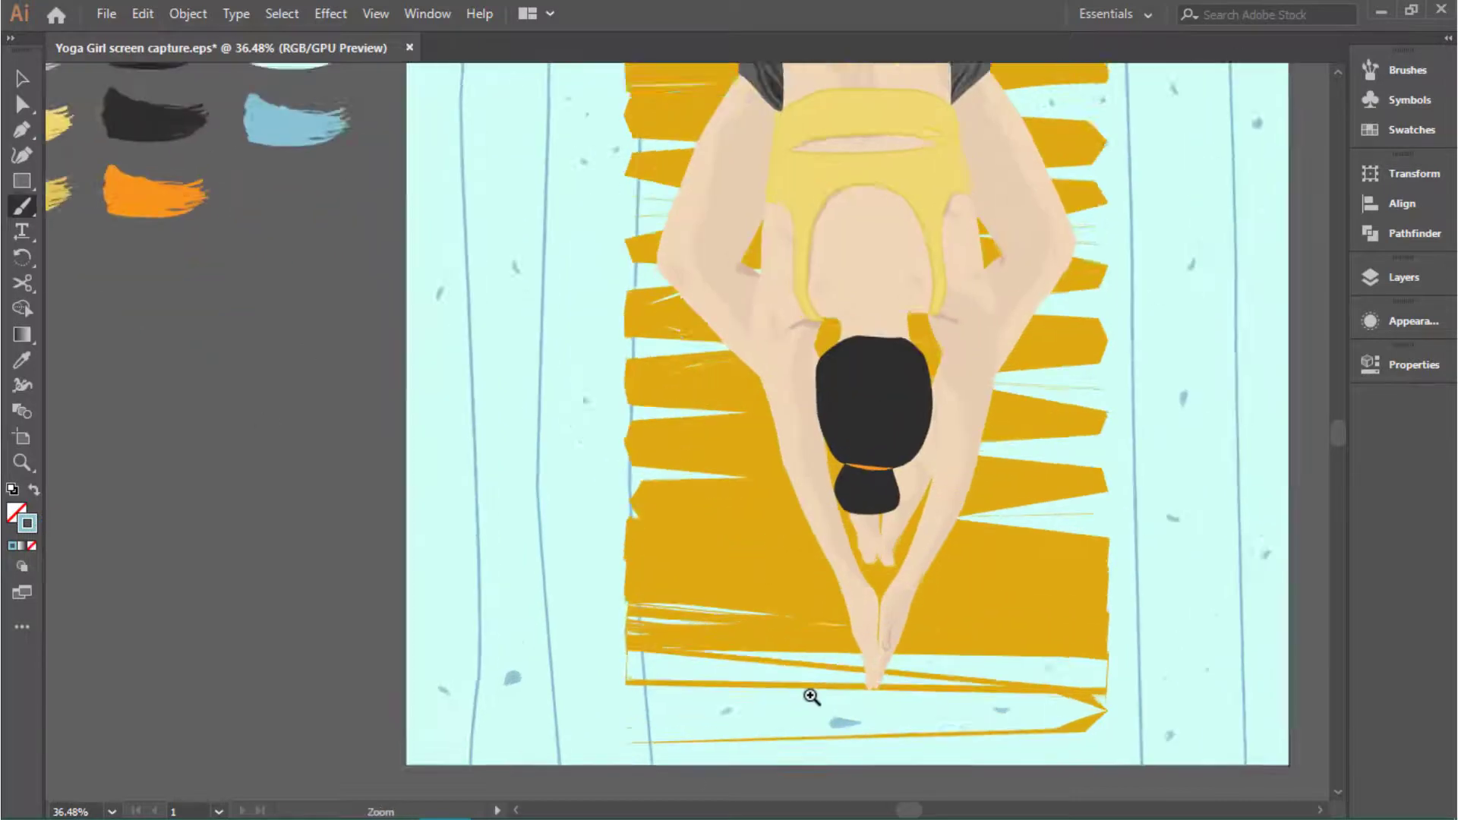
pyautogui.click(1383, 277)
pyautogui.click(1213, 415)
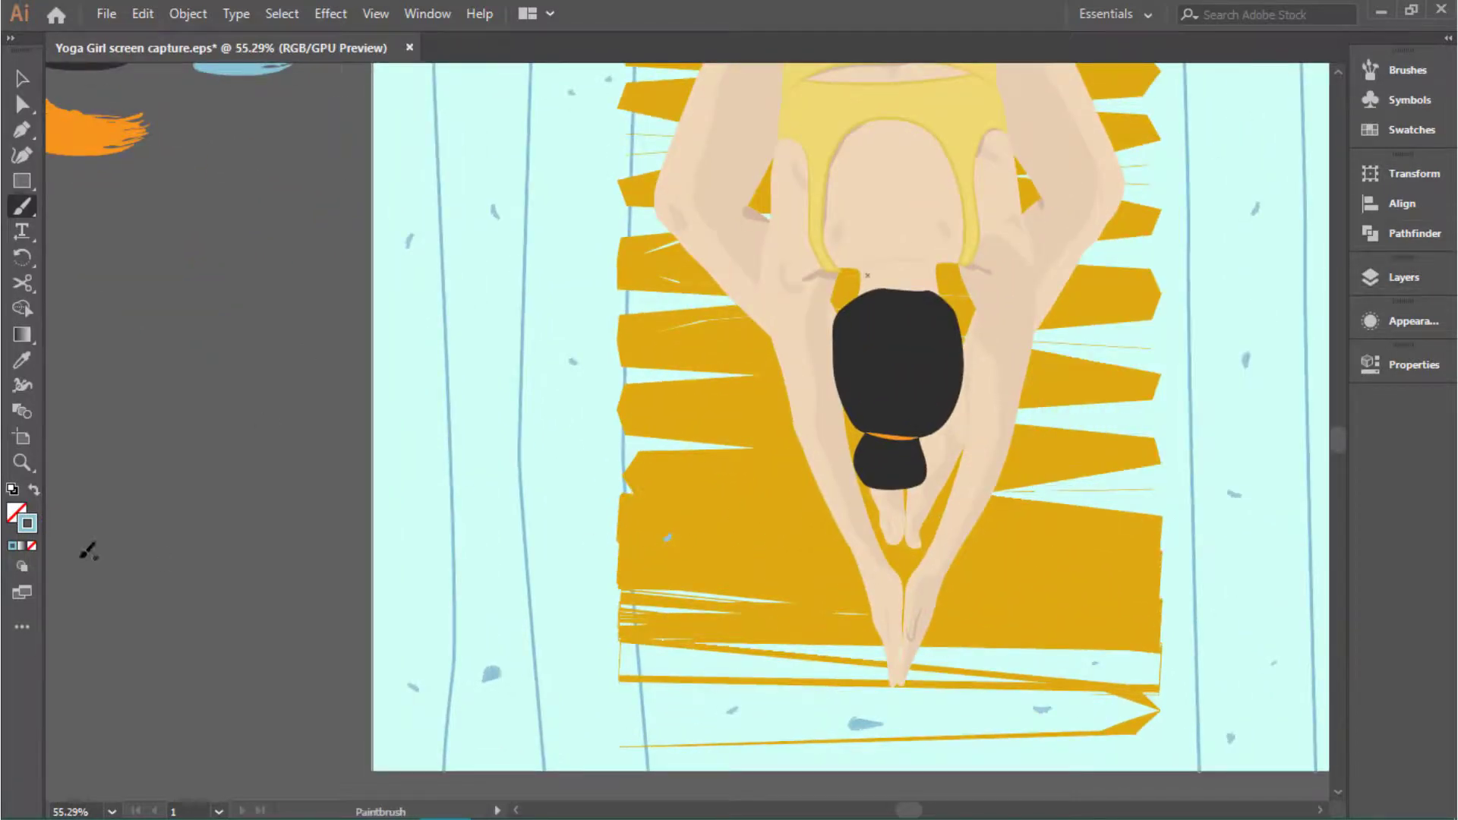
pyautogui.press('i')
pyautogui.click(114, 133)
# Step: Zoom in on the mat's left side and swap fill and stroke for the marks
pyautogui.scroll(3, 440, 560)
pyautogui.scroll(-3, 517, 629)
pyautogui.press('n')
pyautogui.keyDown('alt'); pyautogui.scroll(5, 759, 426); pyautogui.keyUp('alt')
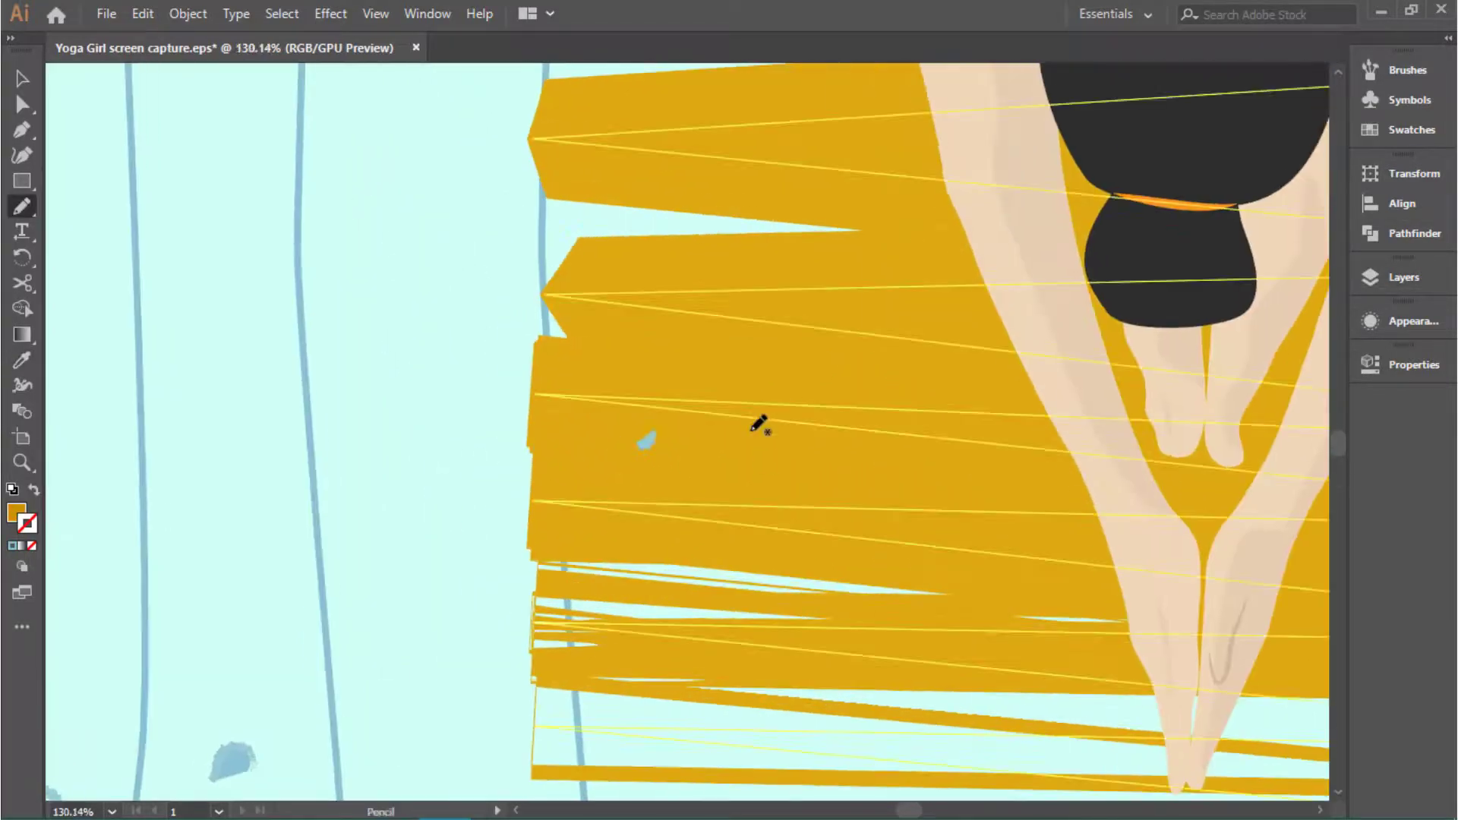
pyautogui.press('F5')
pyautogui.hotkey('shift', 'x')
pyautogui.press('F5')
pyautogui.keyDown('alt'); pyautogui.scroll(3, 730, 498); pyautogui.keyUp('alt')
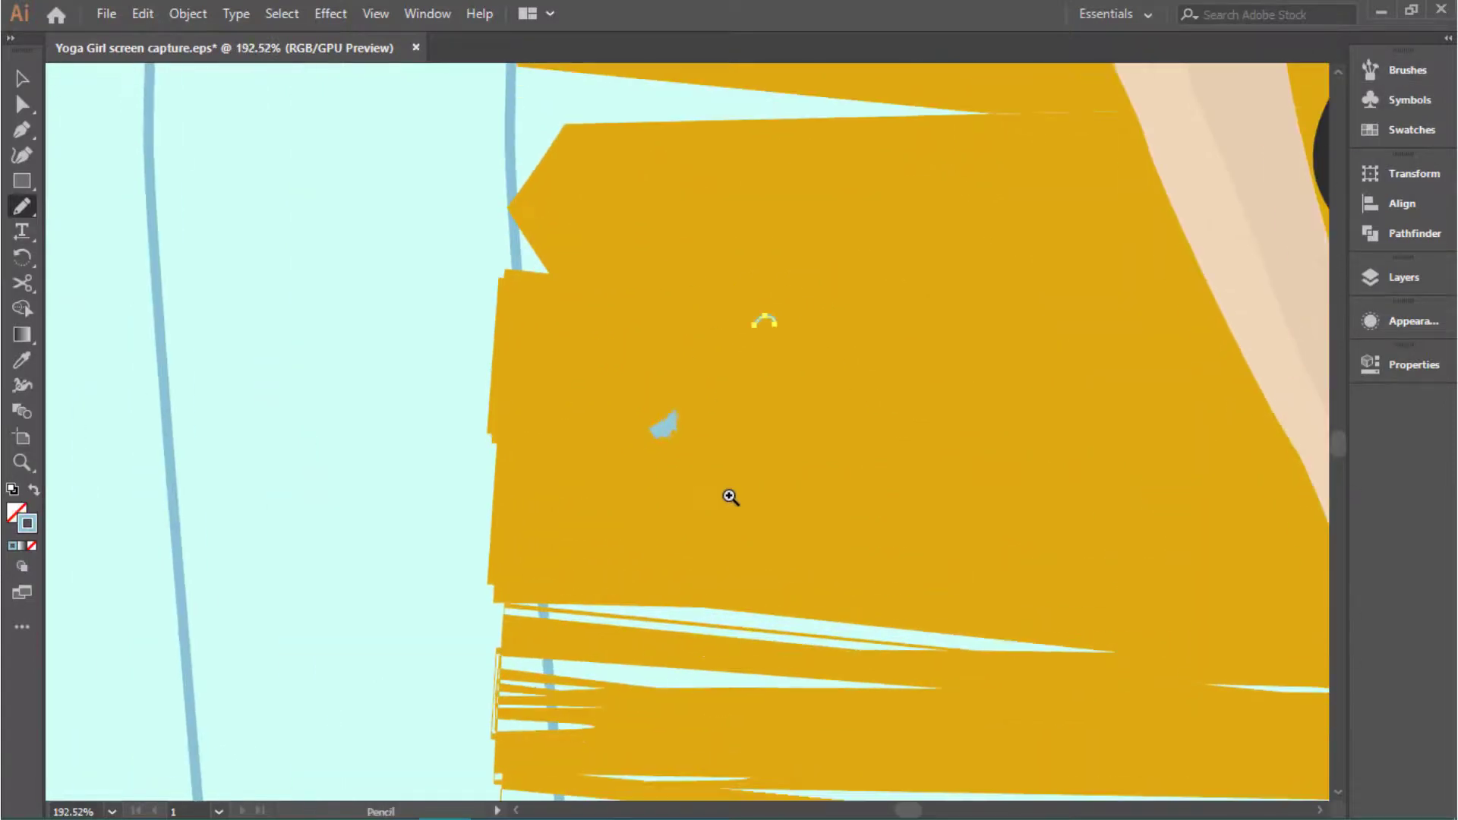
pyautogui.keyDown('alt'); pyautogui.scroll(-5, 669, 430); pyautogui.keyUp('alt')
pyautogui.click(16, 517)
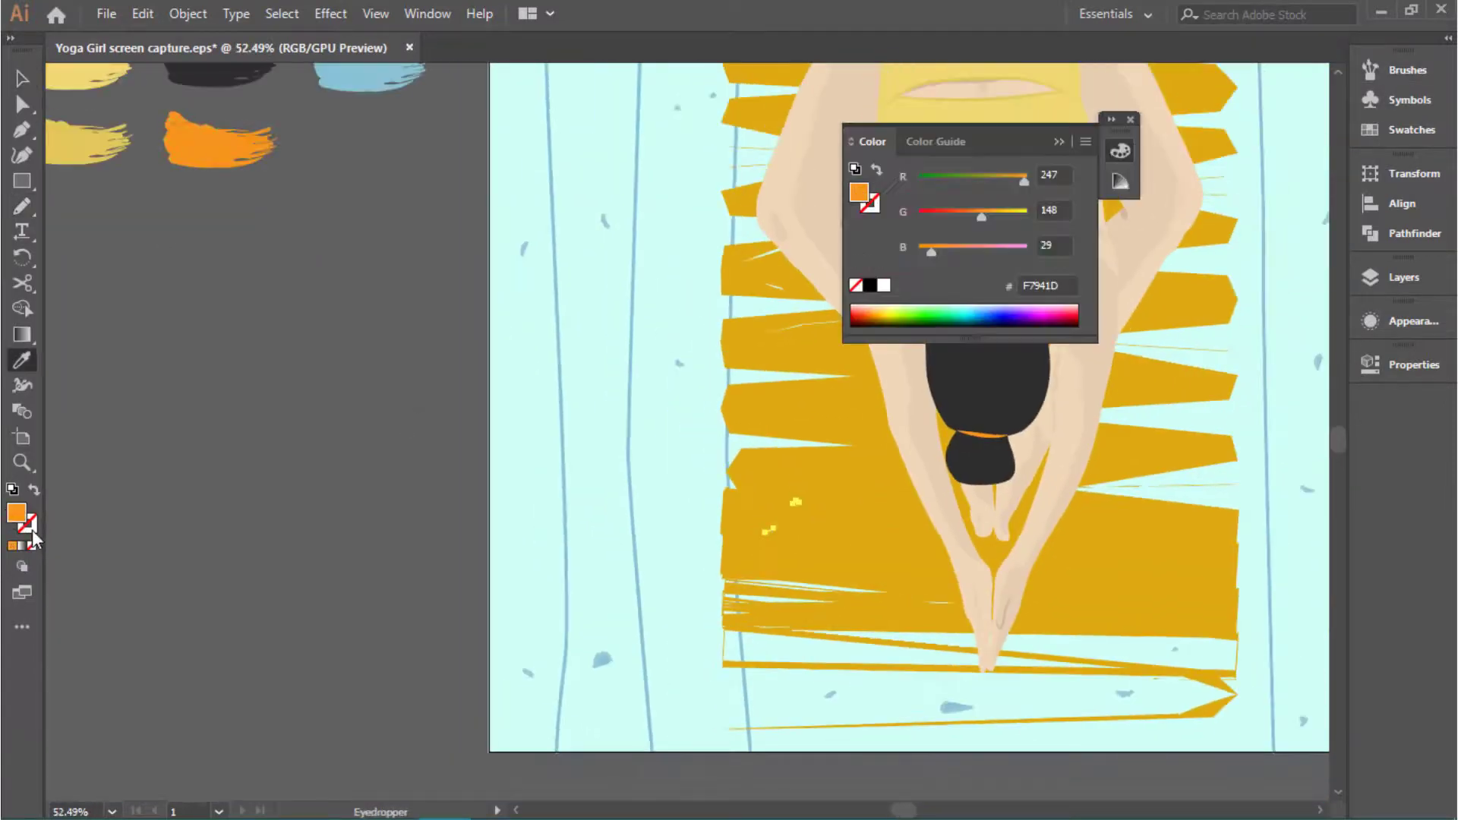
pyautogui.click(1059, 143)
pyautogui.keyDown('alt'); pyautogui.scroll(2, 1074, 514); pyautogui.keyUp('alt')
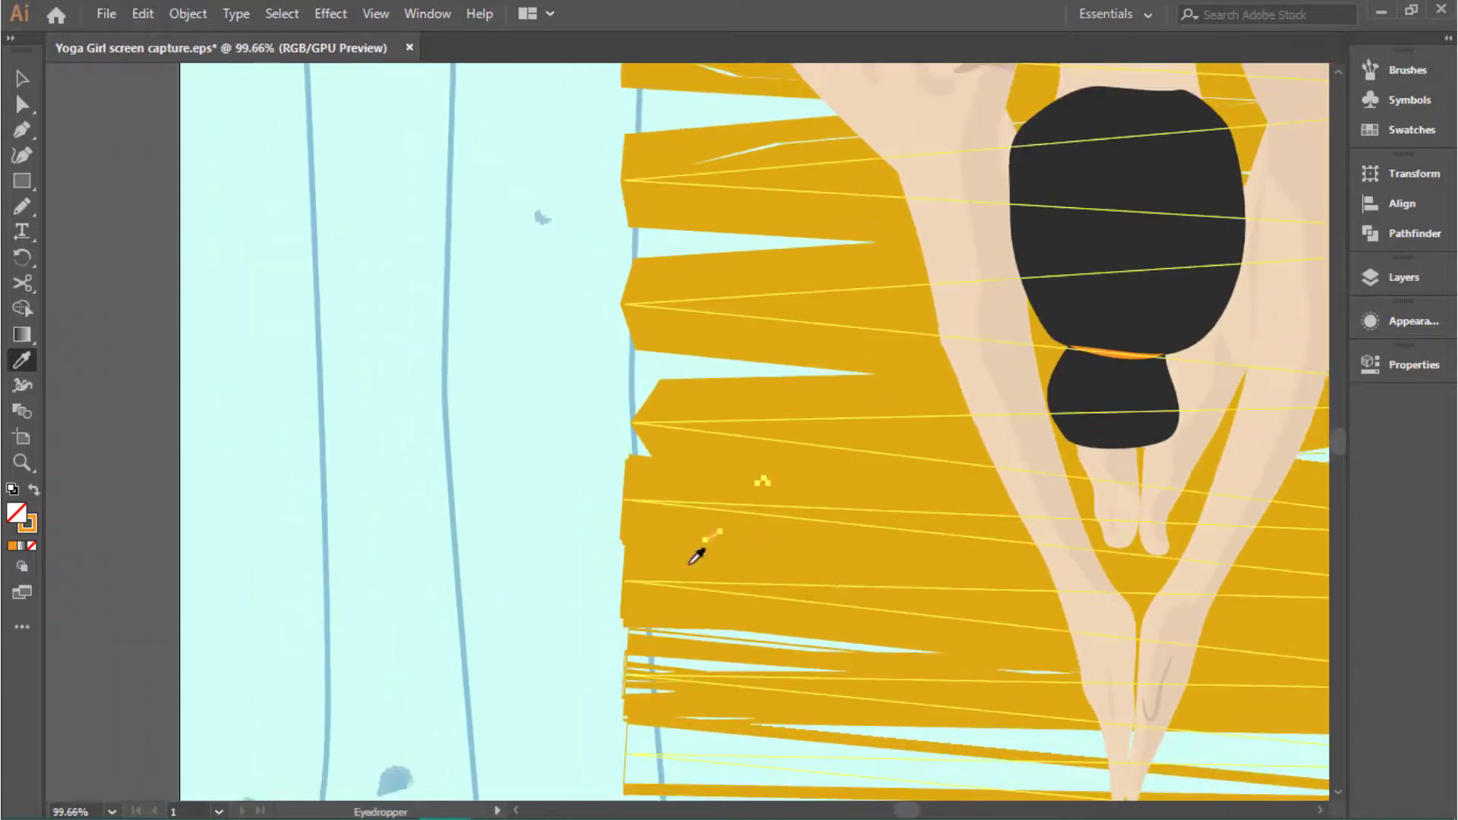
pyautogui.keyDown('alt'); pyautogui.scroll(-4, 697, 554); pyautogui.keyUp('alt')
# Step: Apply the mat's mustard colour to the small marks and return to the Paintbrush
pyautogui.click(466, 230)
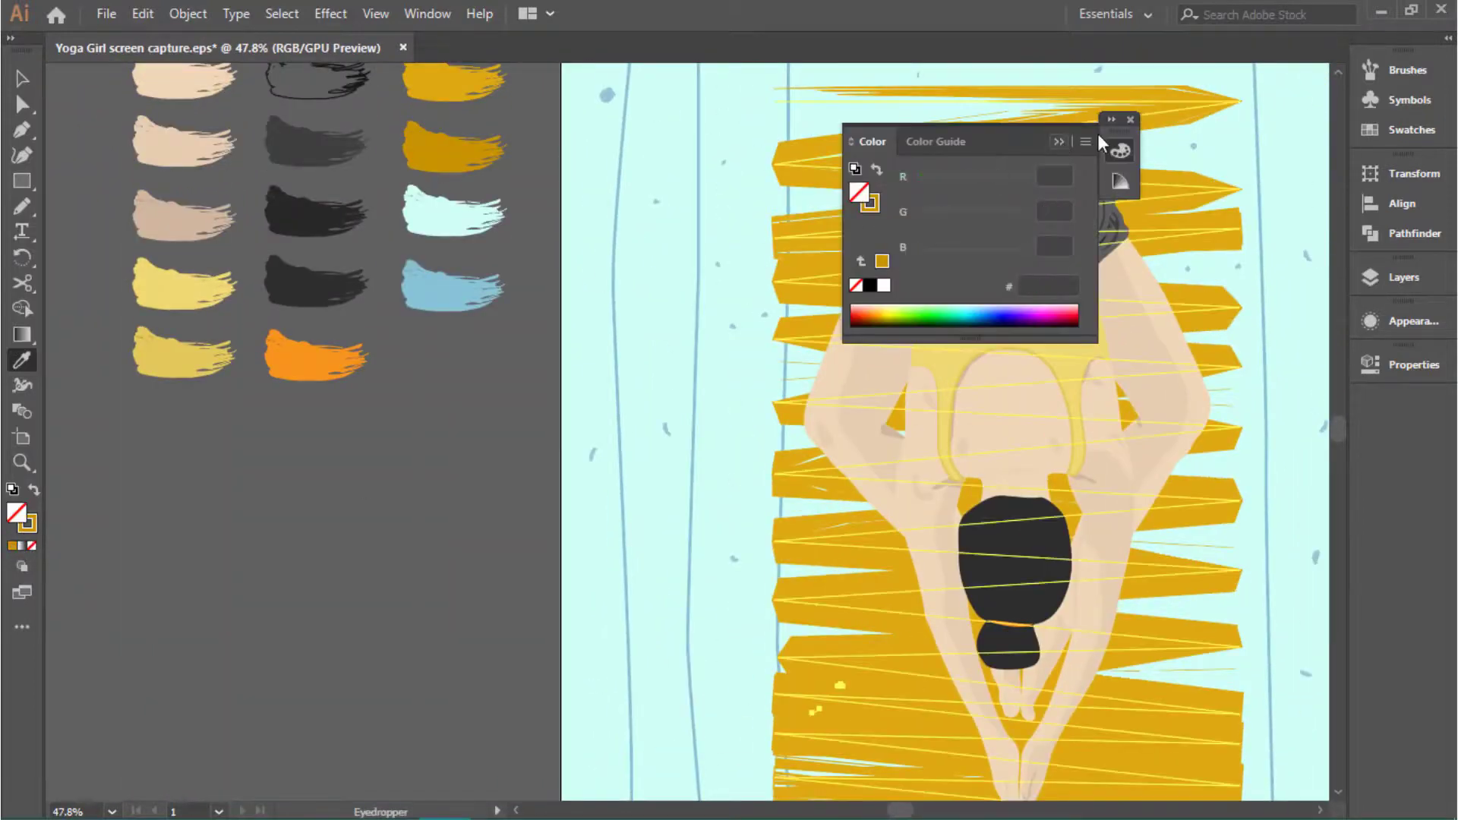
pyautogui.scroll(-3, 583, 655)
pyautogui.press('v')
pyautogui.scroll(5, 887, 625)
pyautogui.press('b')
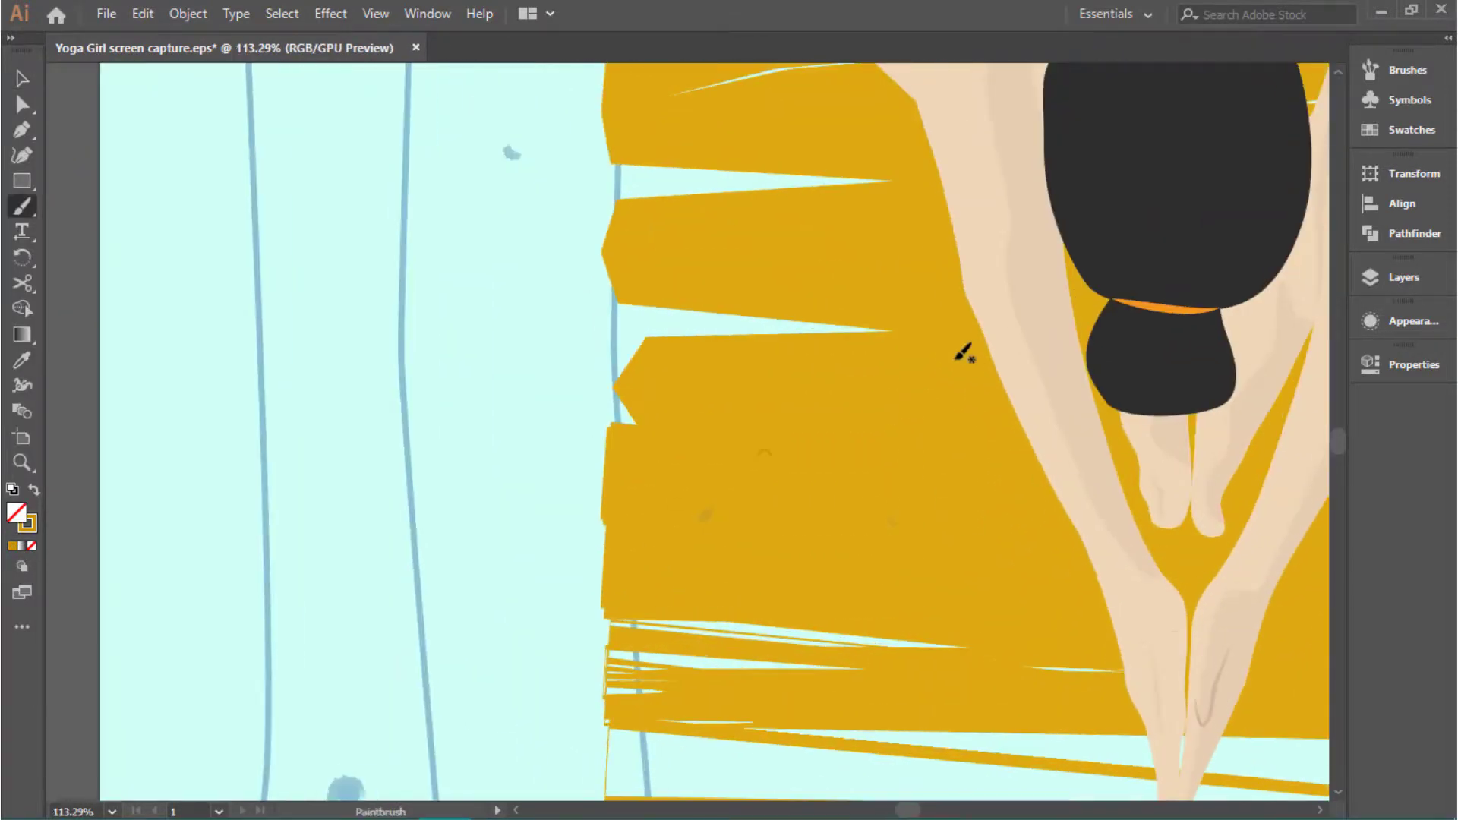
pyautogui.scroll(-2, 528, 380)
pyautogui.scroll(-3, 528, 379)
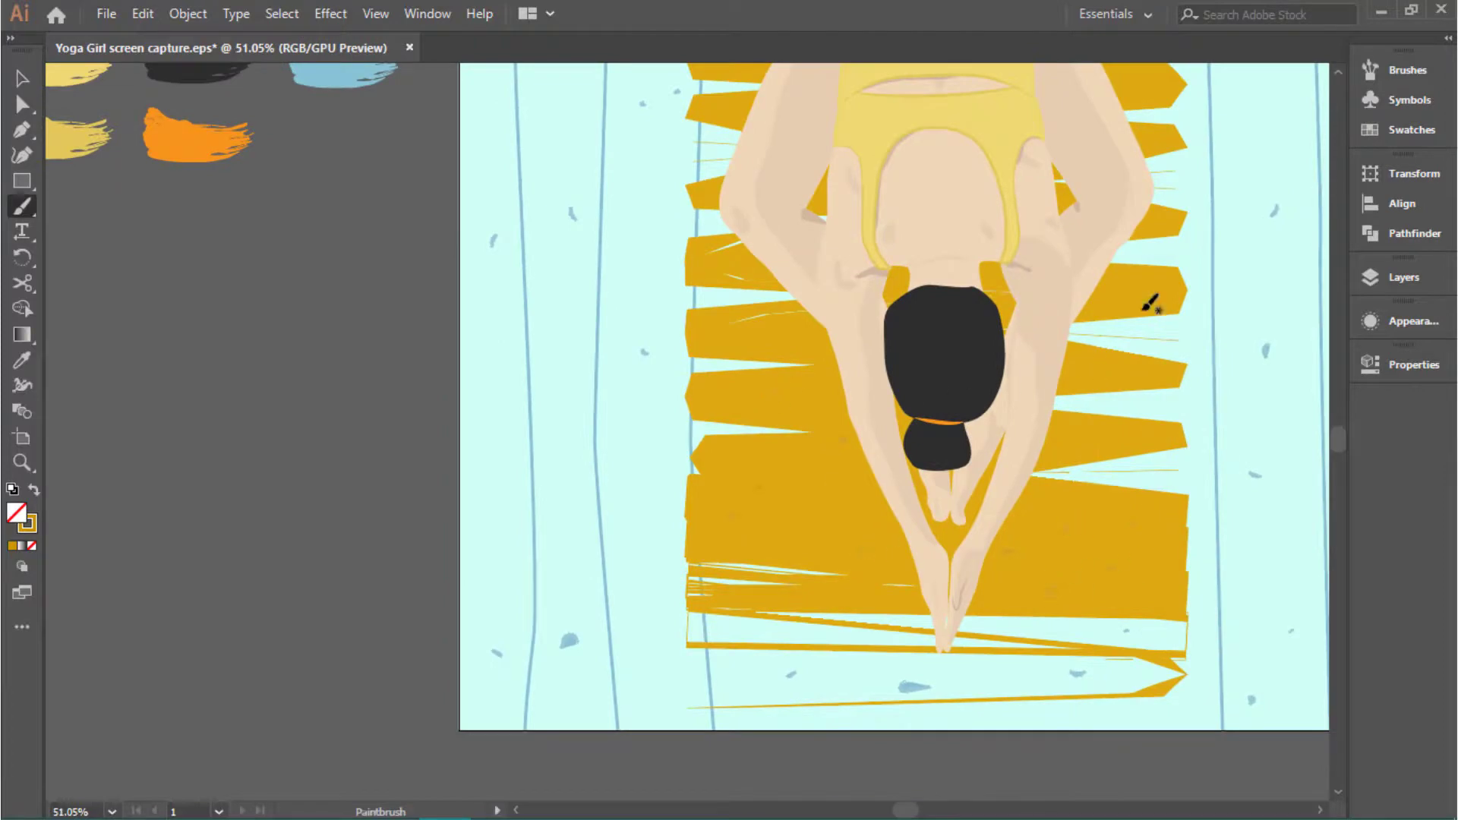
pyautogui.scroll(3, 1150, 304)
pyautogui.scroll(2, 739, 176)
pyautogui.scroll(1, 765, 146)
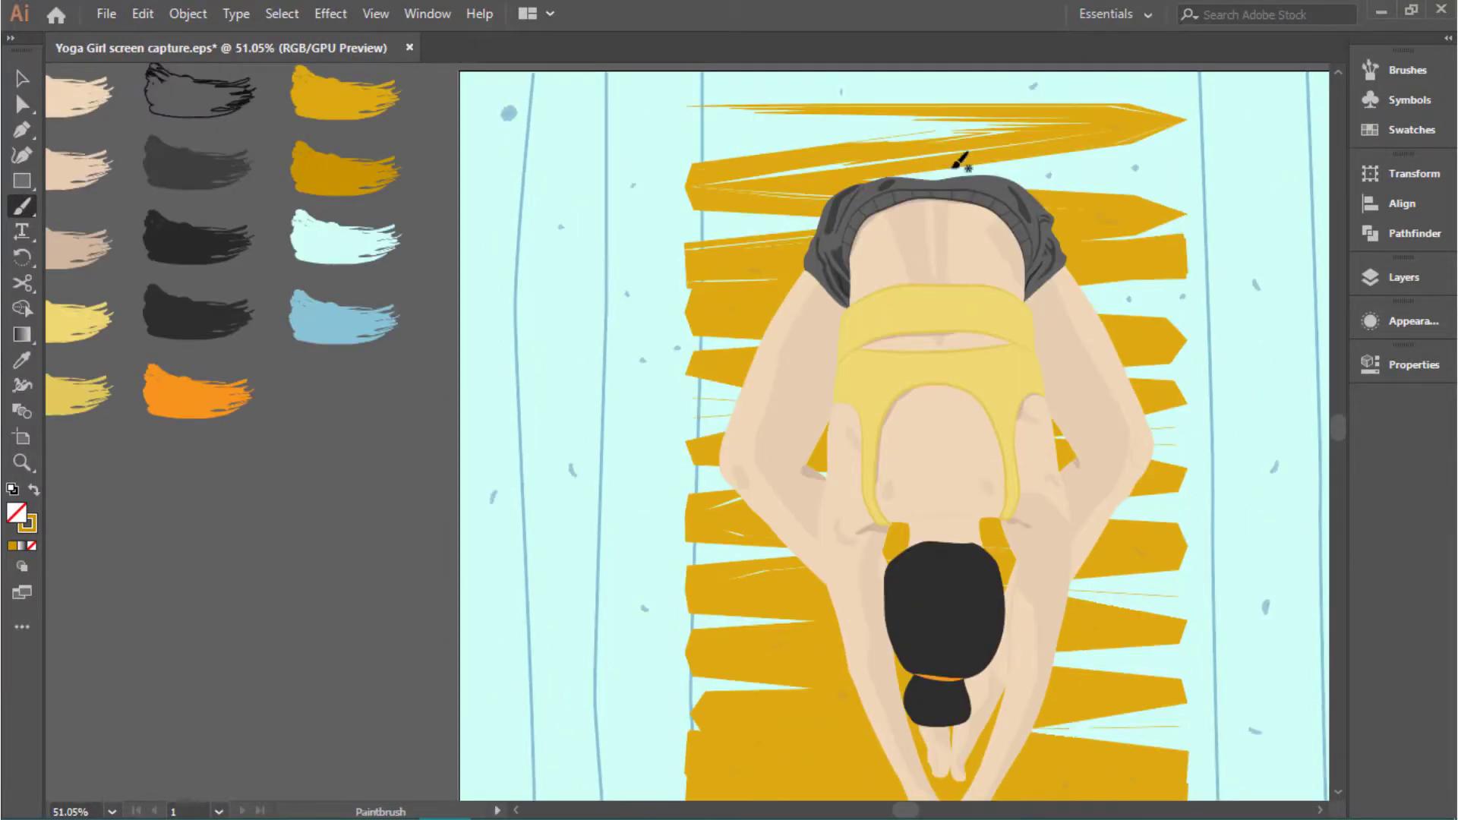
pyautogui.scroll(-3, 787, 685)
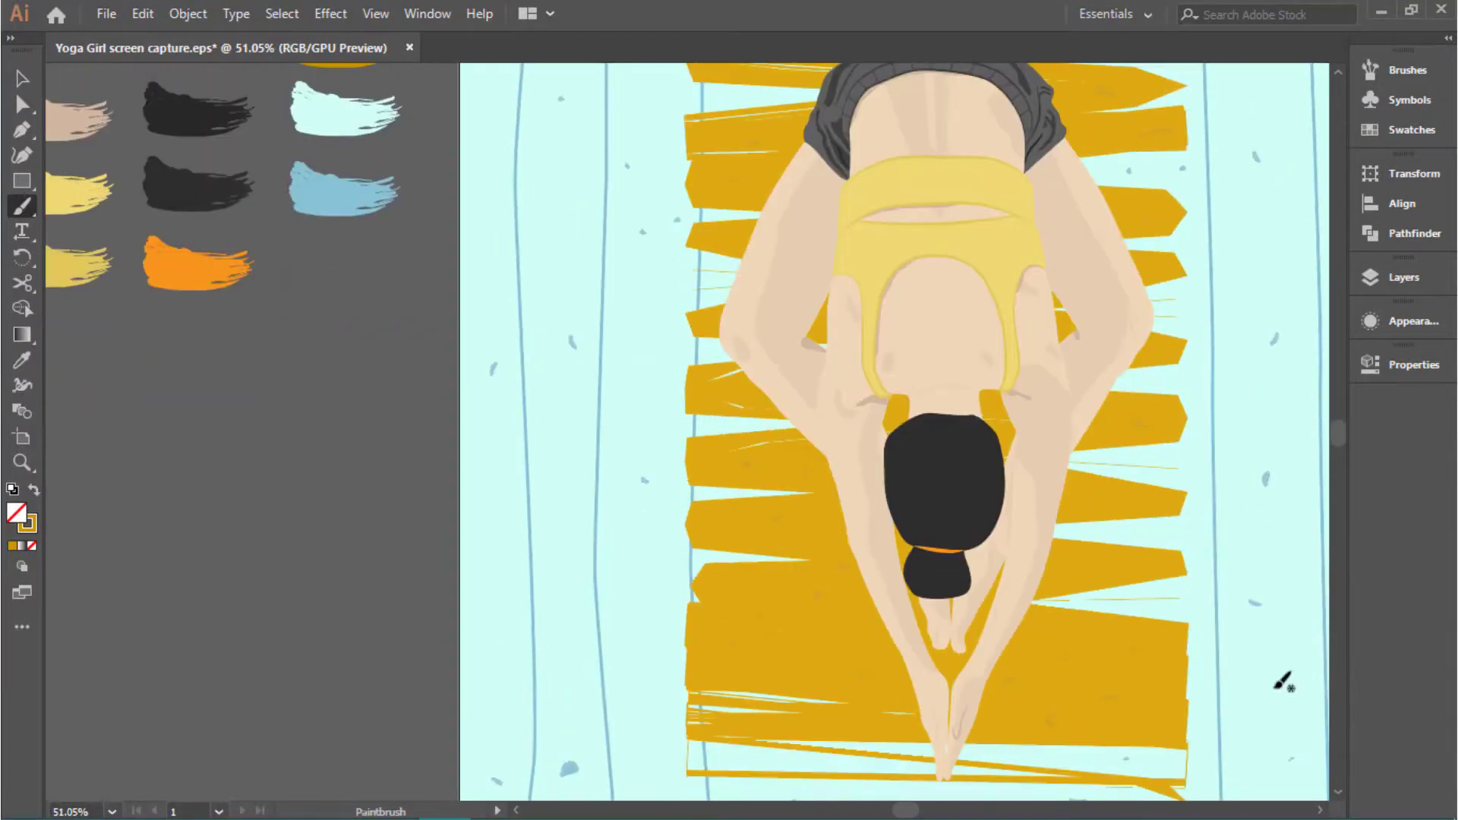